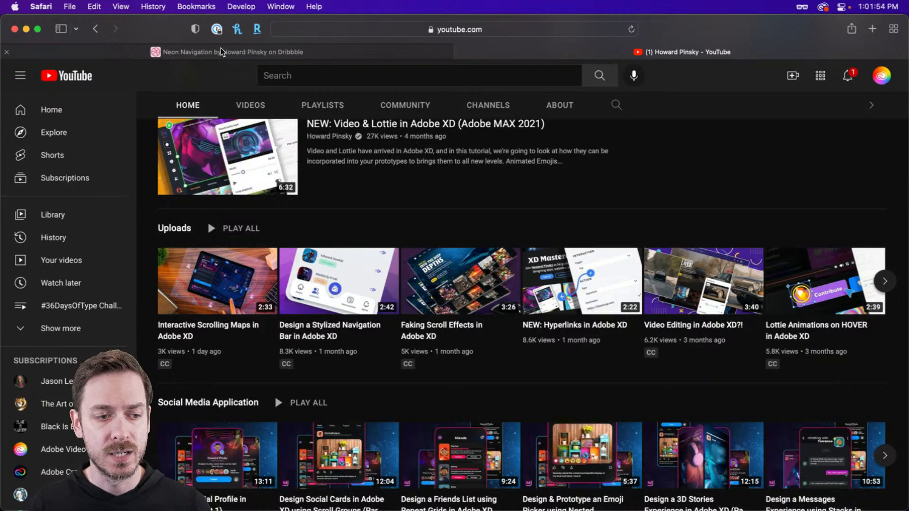
# Bring up the Neon Navigation shot on Dribbble as the design reference
pyautogui.moveTo(221, 47)
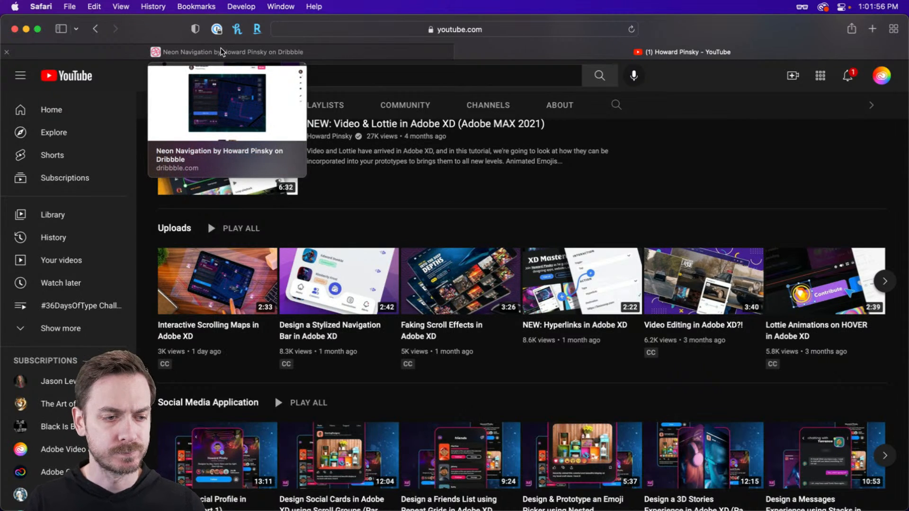
pyautogui.click(220, 48)
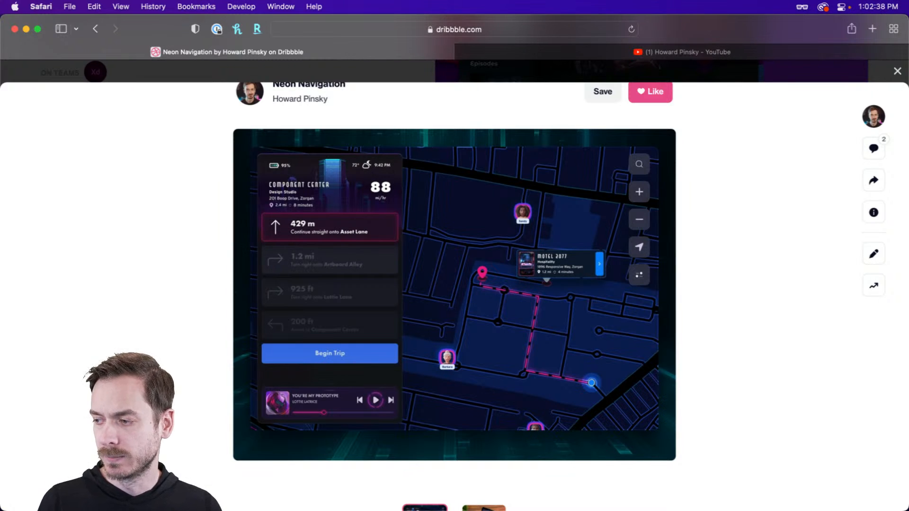
# Switch to Adobe XD and create a new document from the iPad (768 × 1024) preset, with its window filling the screen
pyautogui.press('super+Tab')
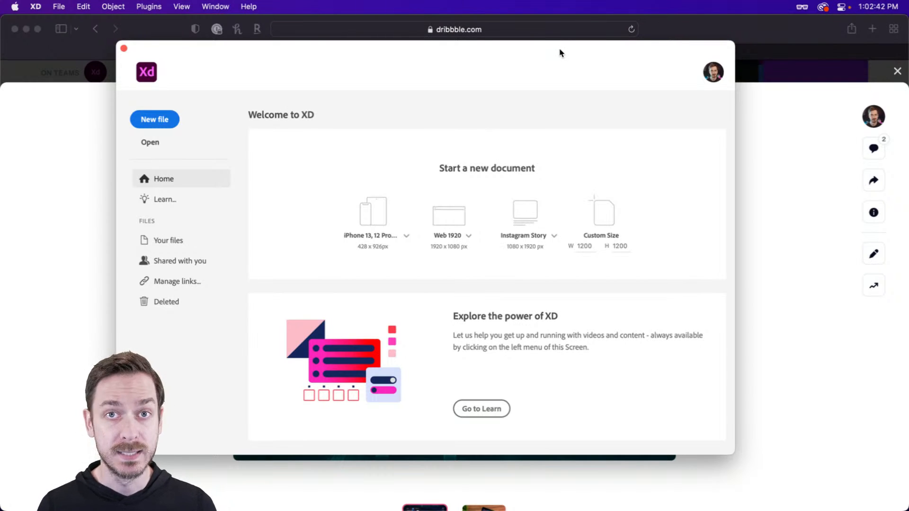
pyautogui.moveTo(559, 48); pyautogui.dragTo(591, 50)
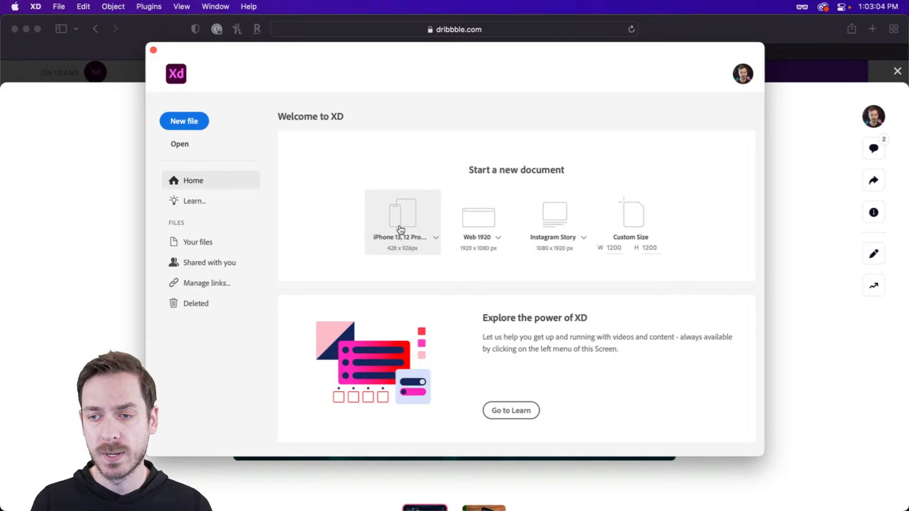
pyautogui.click(436, 238)
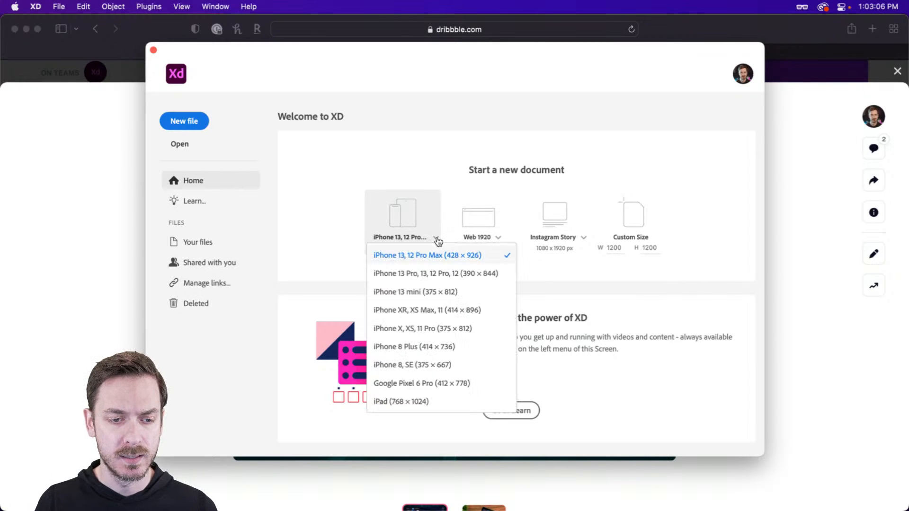
pyautogui.click(501, 152)
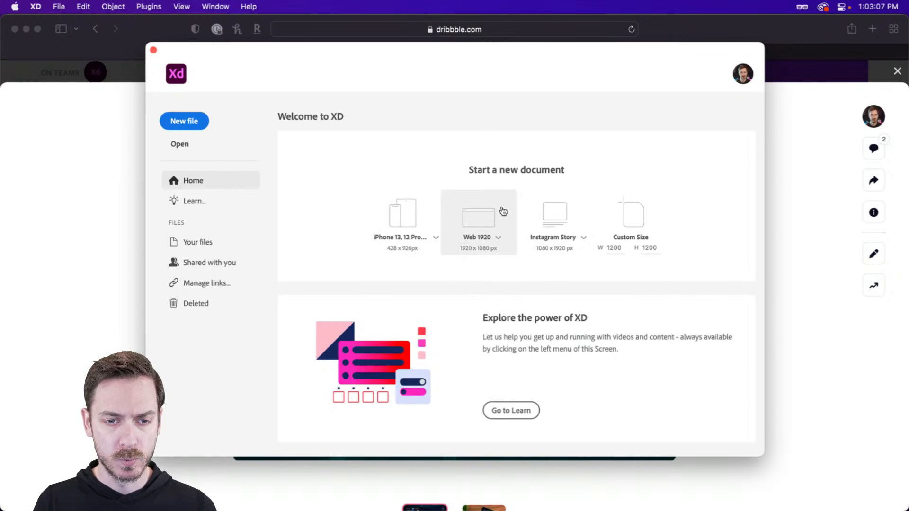
pyautogui.click(499, 239)
pyautogui.click(435, 142)
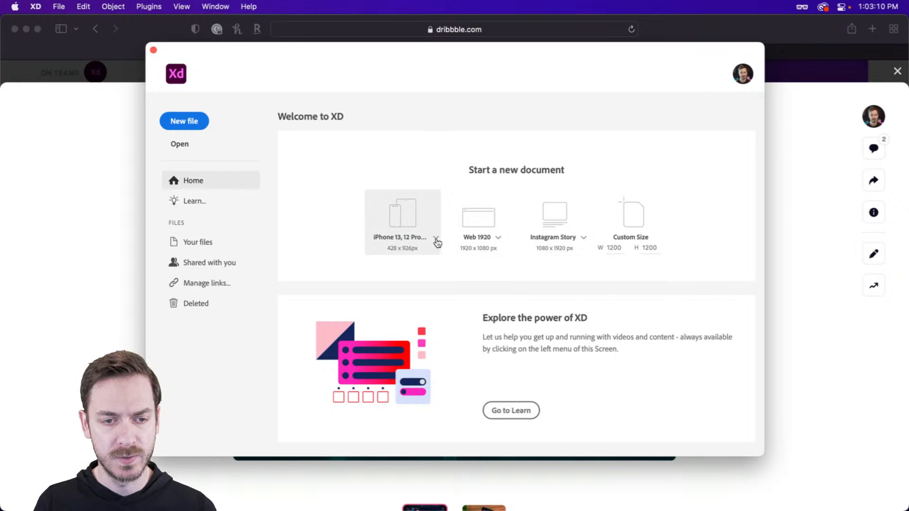
pyautogui.click(436, 239)
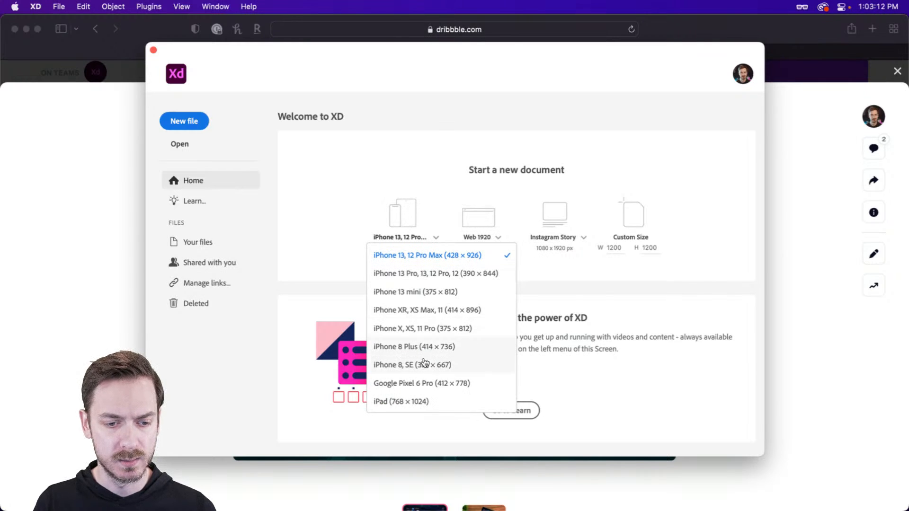
pyautogui.click(421, 403)
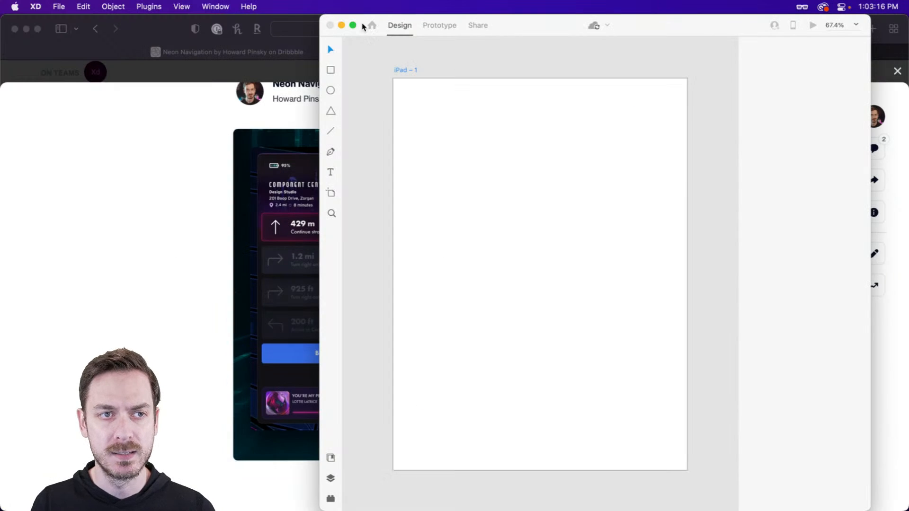
pyautogui.click(353, 25)
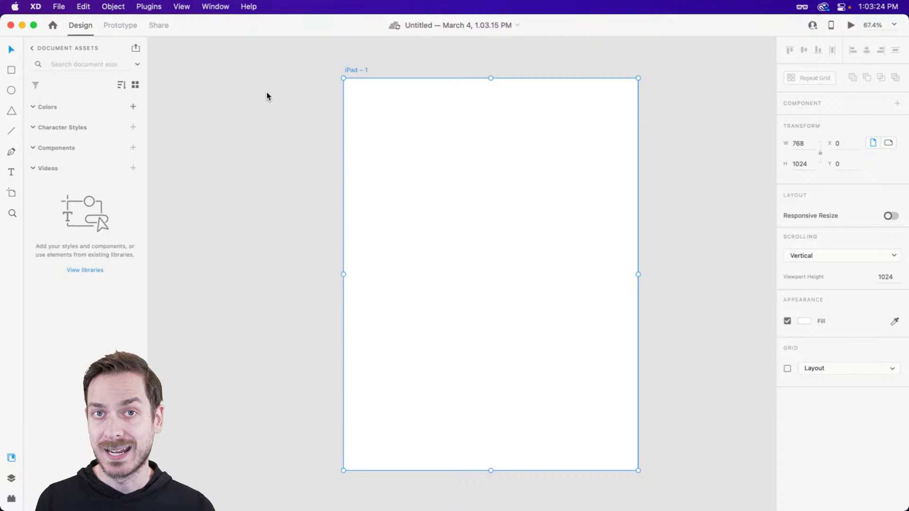
# Rename the iPad artboard as Navigation and change it to landscape orientation
pyautogui.doubleClick(352, 70)
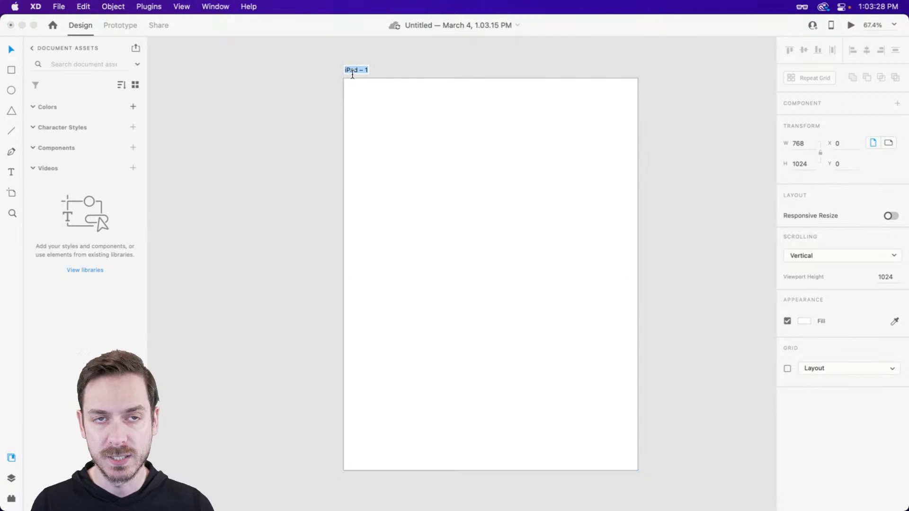
pyautogui.write('Nav')
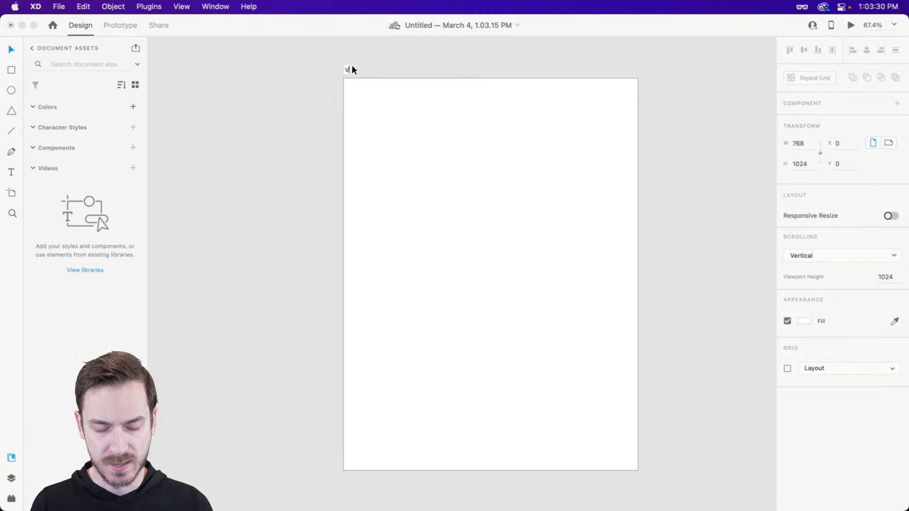
pyautogui.write('igation')
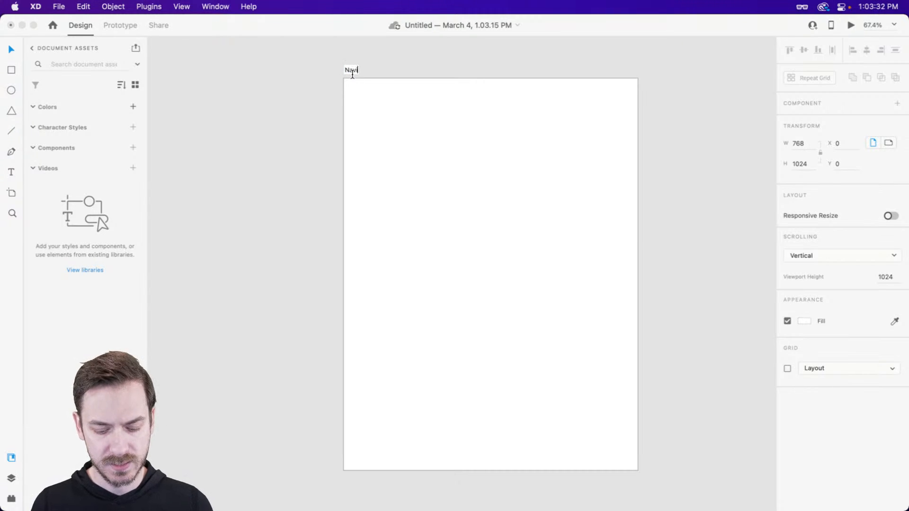
pyautogui.press('Return')
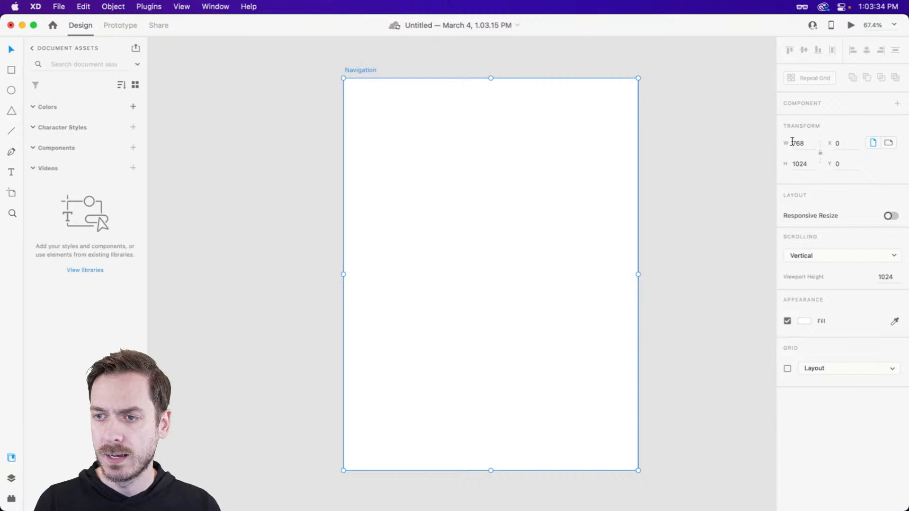
pyautogui.click(895, 145)
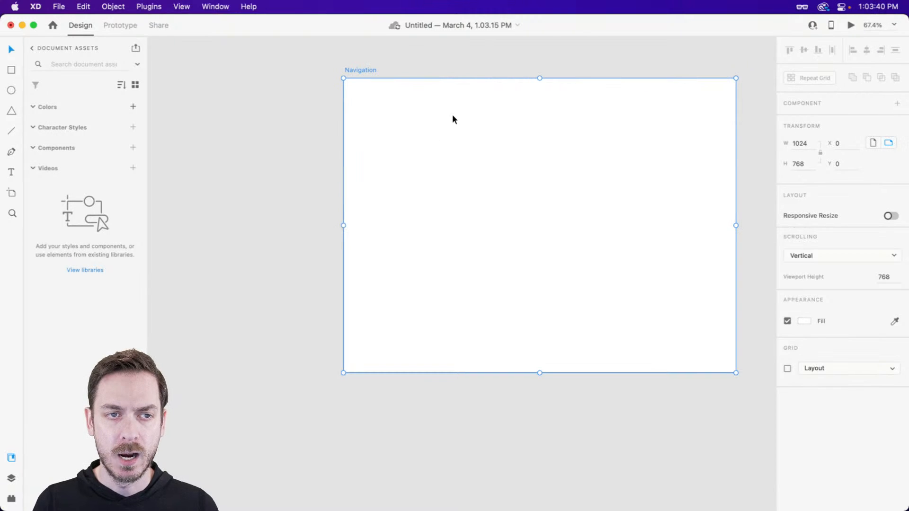
pyautogui.moveTo(453, 118); pyautogui.dragTo(424, 140)
pyautogui.click(456, 50)
pyautogui.moveTo(469, 84); pyautogui.dragTo(445, 78)
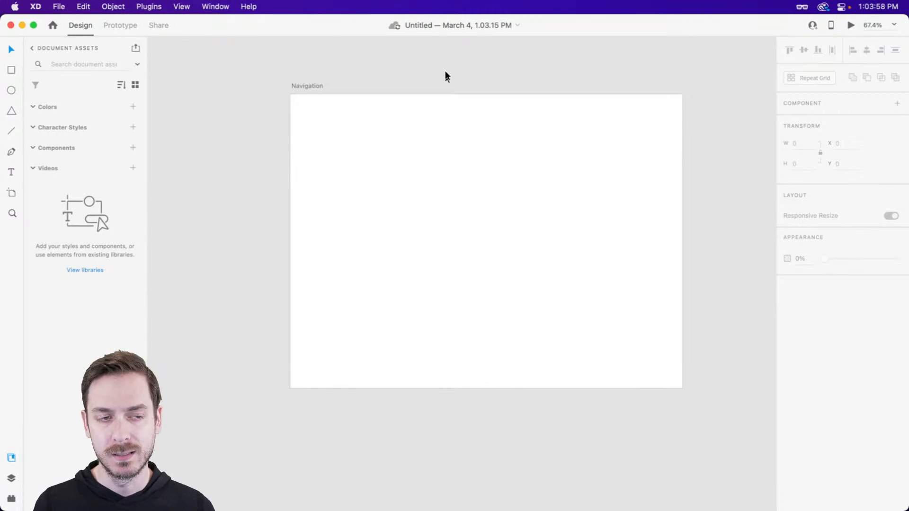
# Draw a 1024 × 768 rectangle covering the whole Navigation artboard
pyautogui.press('r')
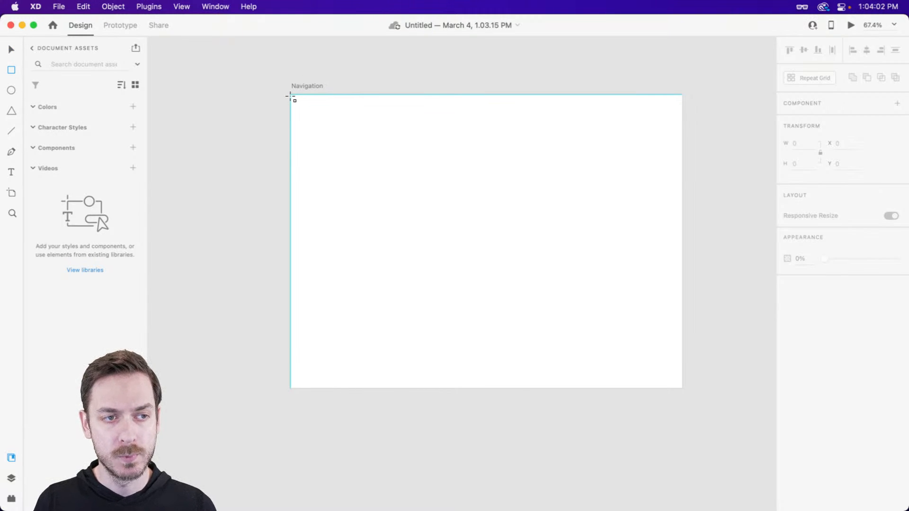
pyautogui.scroll(3, 290, 97)
pyautogui.moveTo(291, 95)
pyautogui.mouseDown()
pyautogui.moveTo(442, 188)
pyautogui.moveTo(725, 398)
pyautogui.moveTo(723, 428)
pyautogui.moveTo(686, 454)
pyautogui.moveTo(690, 466)
pyautogui.mouseUp()
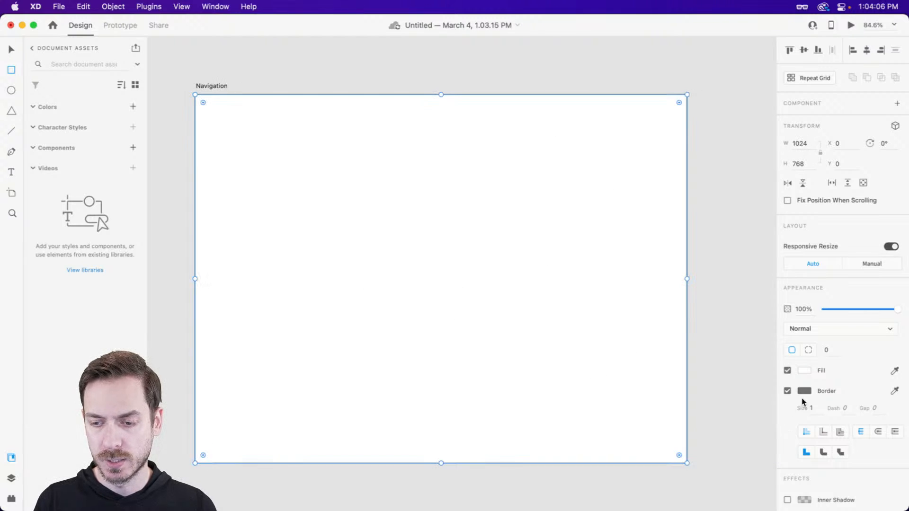
# Fill the rectangle with a medium grey and remove its border
pyautogui.click(804, 371)
pyautogui.click(669, 344)
pyautogui.click(872, 308)
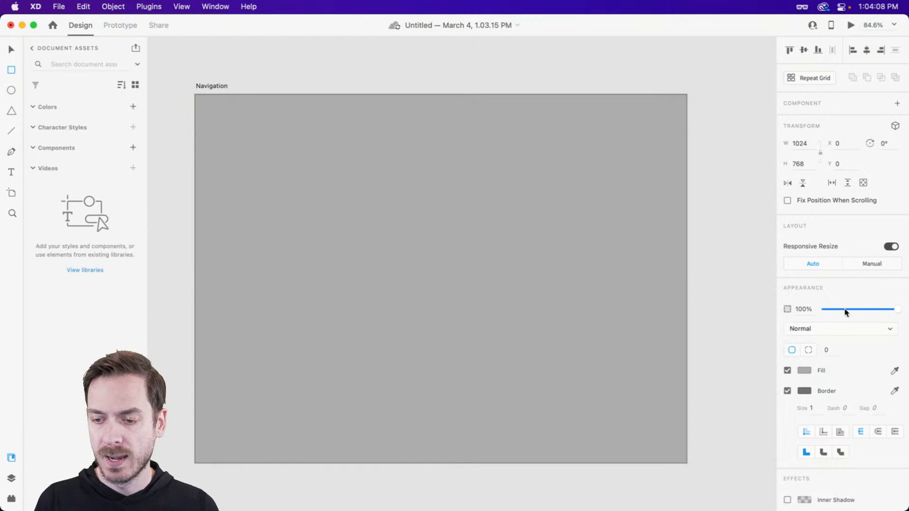
pyautogui.click(788, 391)
pyautogui.moveTo(426, 252); pyautogui.dragTo(441, 240)
pyautogui.press('v')
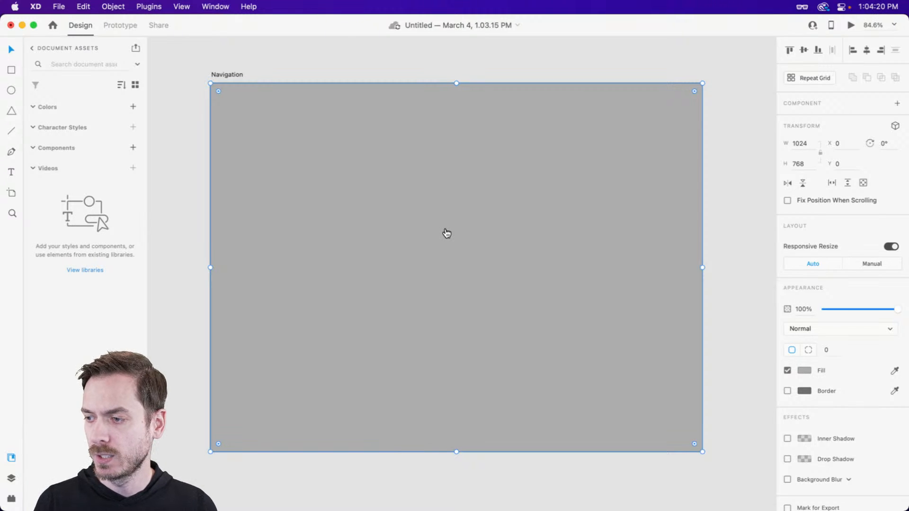
# Fill the rectangle with the image AdobeStock_274085460.jpeg from the Cyberpunk folder in Finder
pyautogui.press('super+Tab')
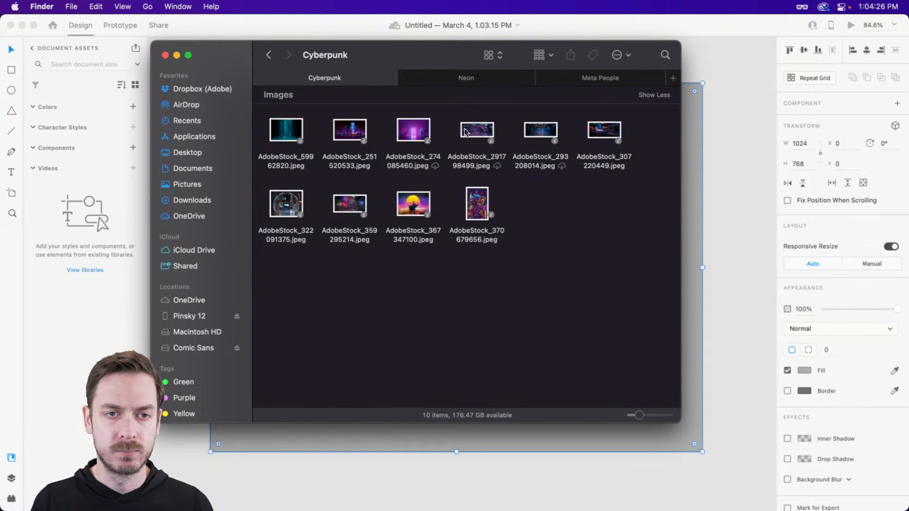
pyautogui.moveTo(423, 132); pyautogui.dragTo(543, 182)
pyautogui.press('super+Tab')
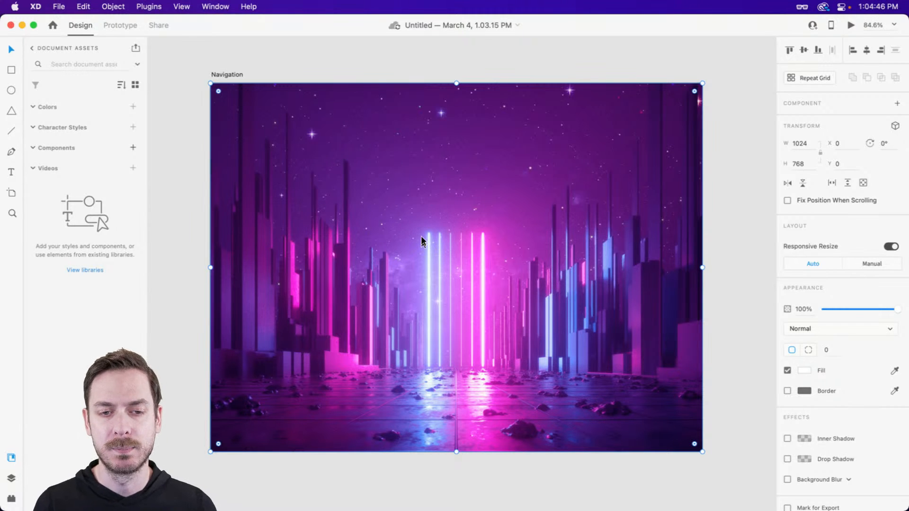
# Undo the image fill and delete the rectangle from the artboard
pyautogui.press('super+z')
pyautogui.press('Delete')
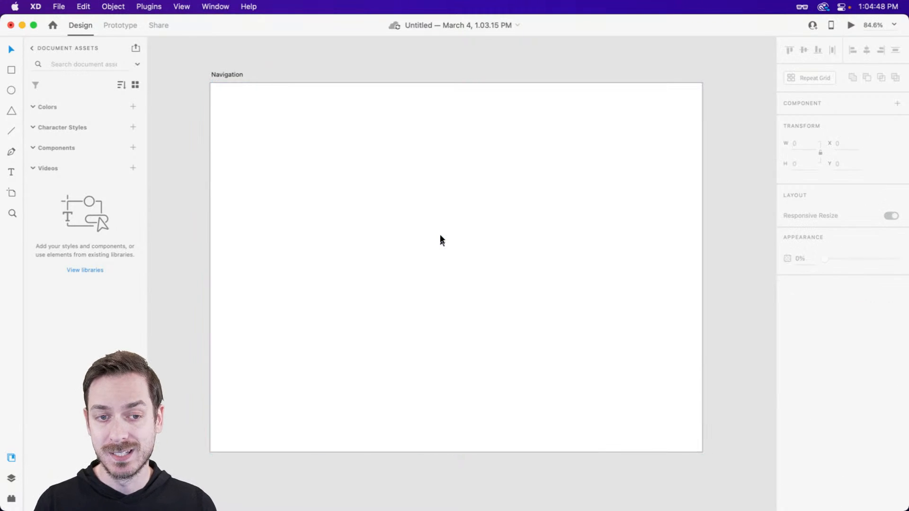
# Place AdobeStock_274085460.jpeg from Finder directly on the empty Navigation artboard at its full 5400 × 3632 size
pyautogui.press('super+Tab')
pyautogui.moveTo(413, 126); pyautogui.dragTo(267, 100)
pyautogui.press('super+Tab')
pyautogui.scroll(-10, 369, 182)
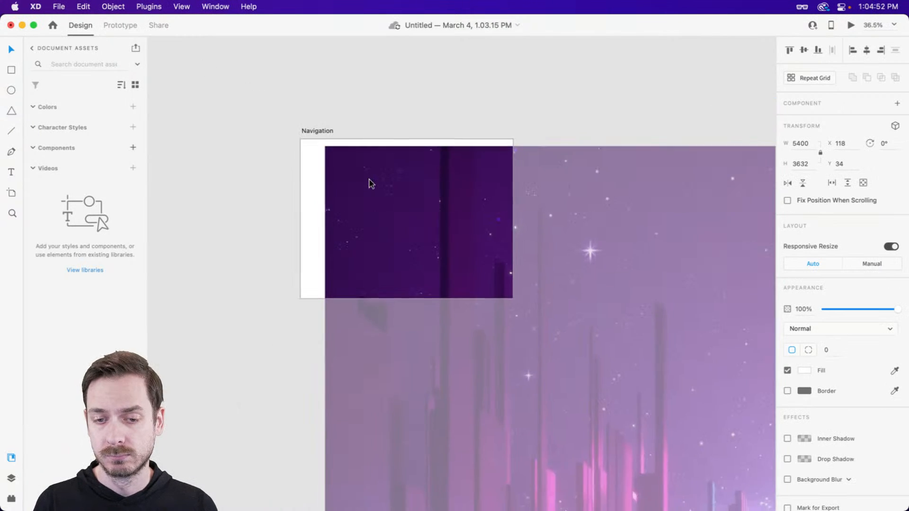
pyautogui.scroll(-4, 370, 183)
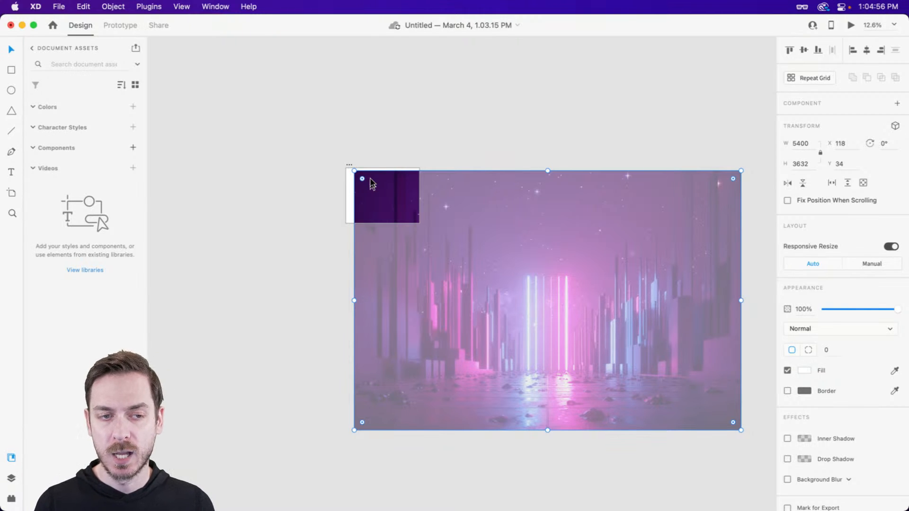
# Undo the image placement and the deletion of the grey rectangle
pyautogui.press('super+z')
pyautogui.scroll(10, 365, 173)
pyautogui.press('super+z')
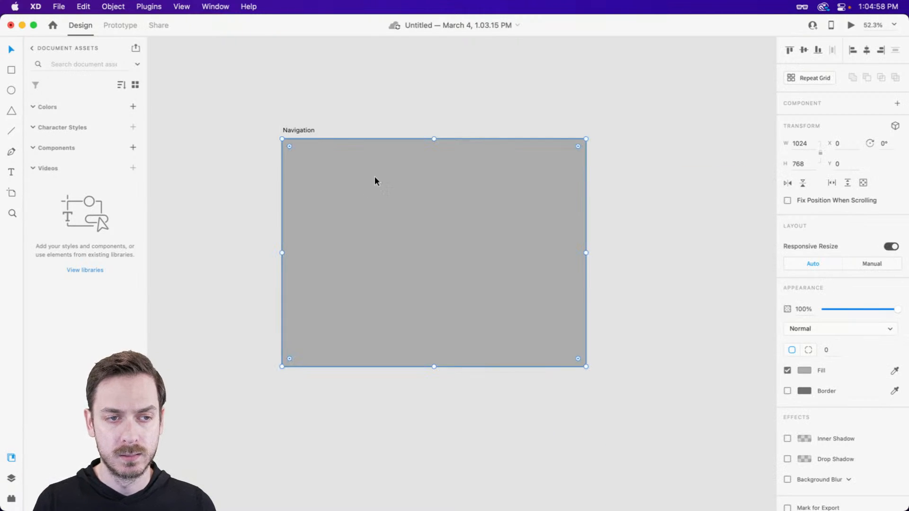
pyautogui.scroll(5, 375, 180)
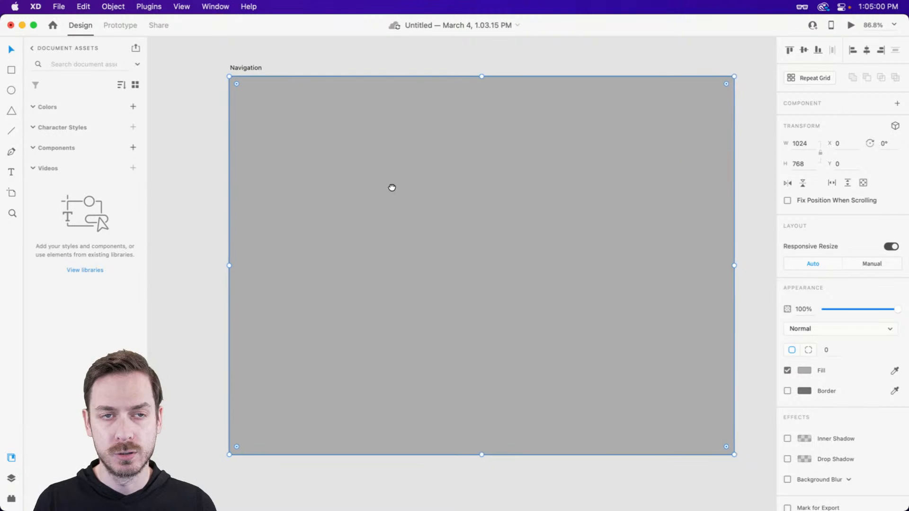
pyautogui.moveTo(392, 187); pyautogui.dragTo(384, 186)
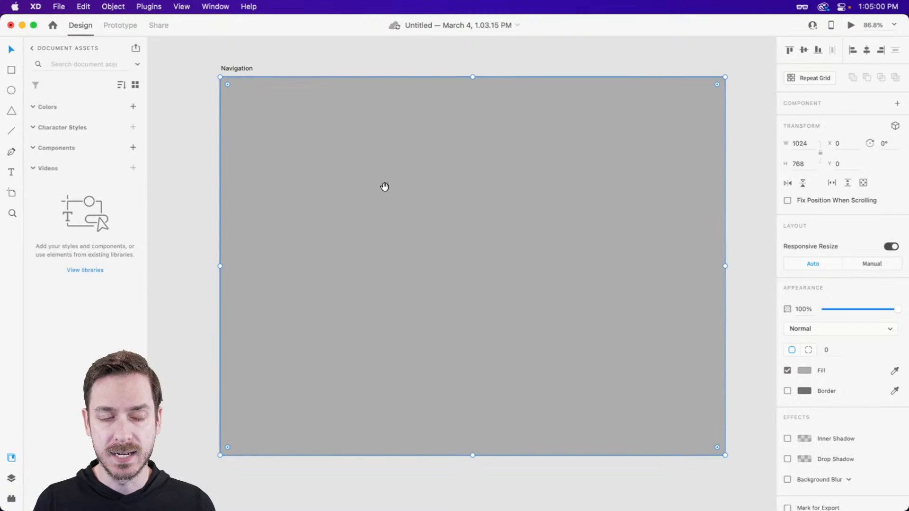
# Open the Maps library and show its assets as thumbnails
pyautogui.click(11, 479)
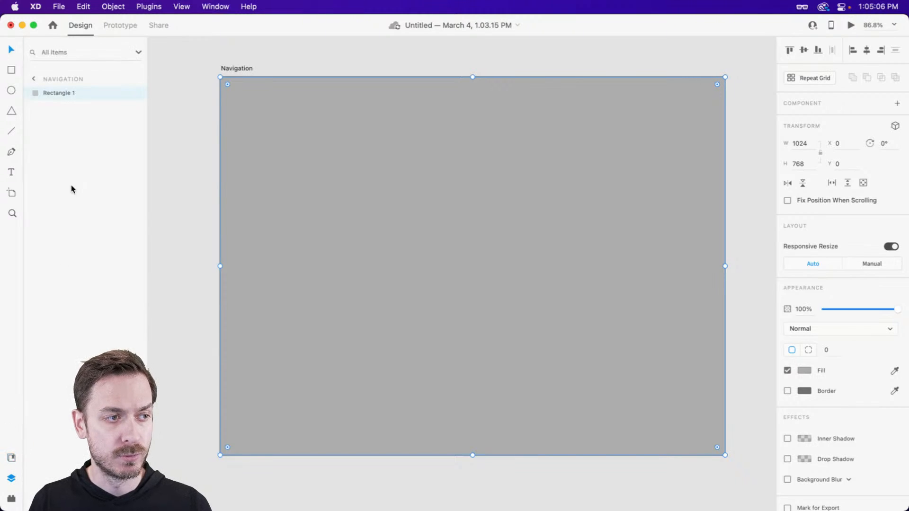
pyautogui.click(12, 458)
pyautogui.click(40, 51)
pyautogui.scroll(-1, 65, 334)
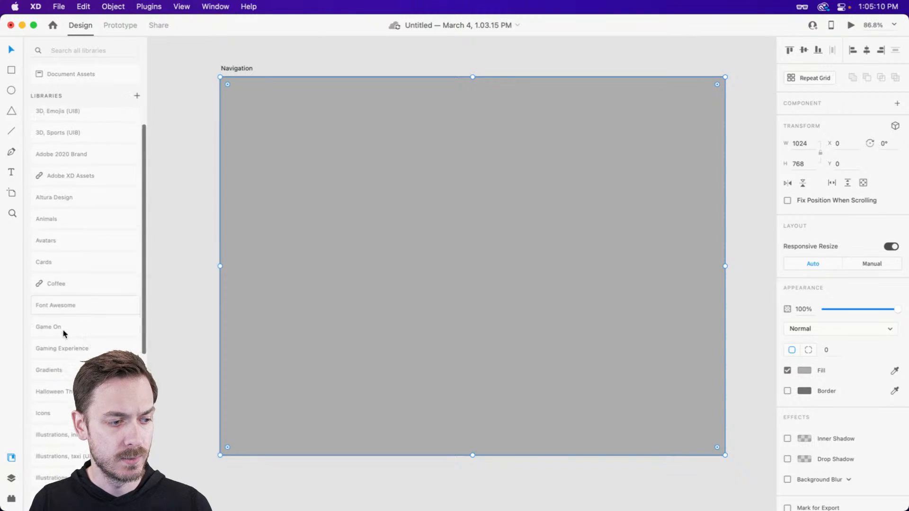
pyautogui.scroll(-5, 66, 360)
pyautogui.click(66, 399)
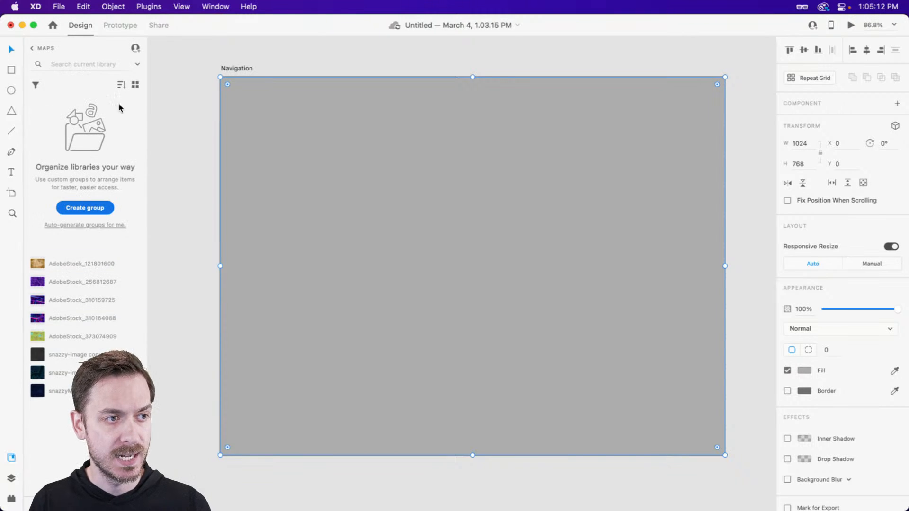
pyautogui.click(135, 85)
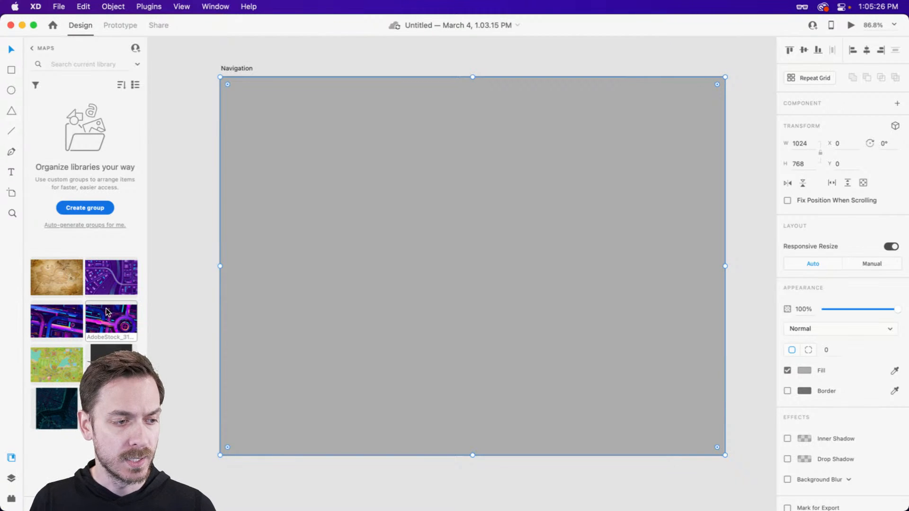
# Fill the grey rectangle with the dark blue street map from the Maps library and deselect it
pyautogui.moveTo(57, 408); pyautogui.dragTo(547, 218)
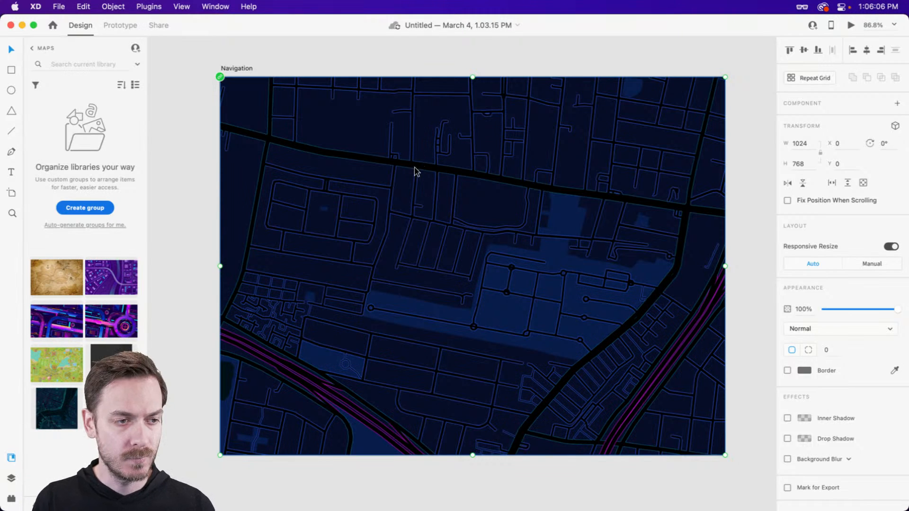
pyautogui.hscroll(2, 414, 171)
pyautogui.click(368, 53)
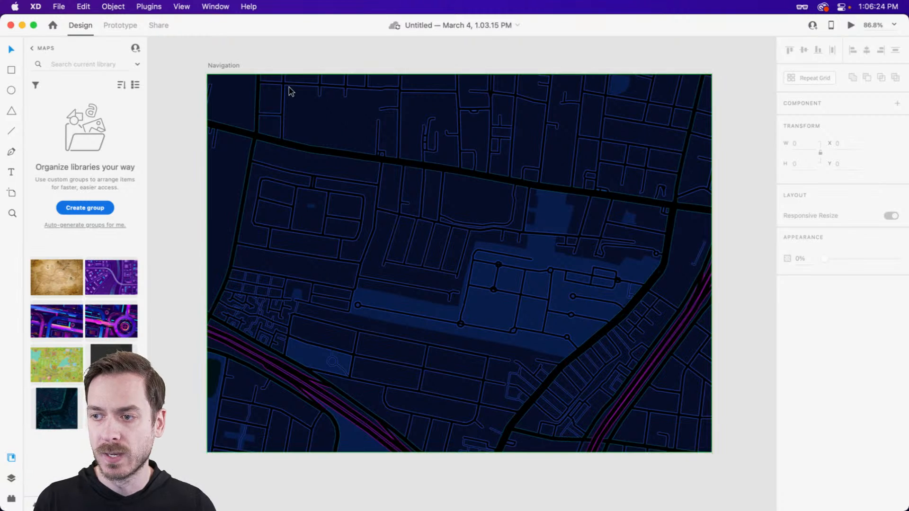
pyautogui.scroll(2, 223, 116)
pyautogui.moveTo(253, 125); pyautogui.dragTo(258, 120)
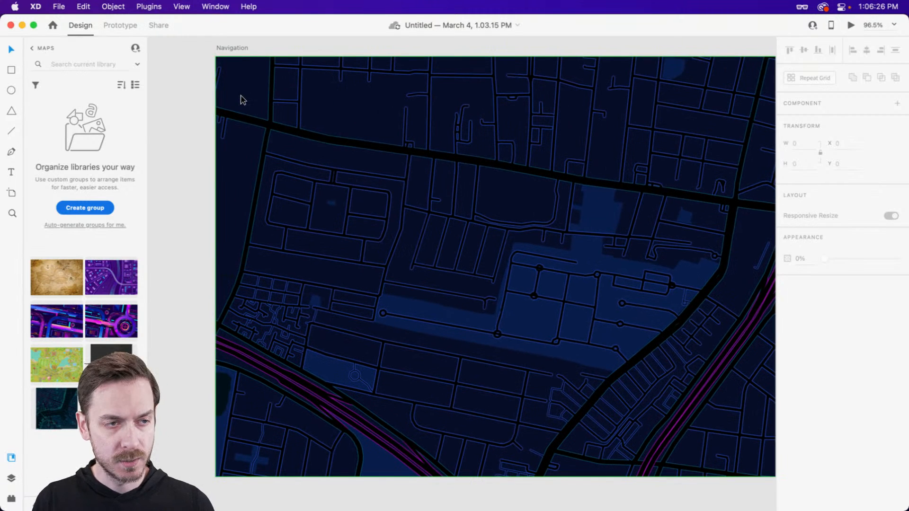
# Draw a tall rectangle about 333 × 745 along the artboard's left side, placed at about X 10, Y 12
pyautogui.press('r')
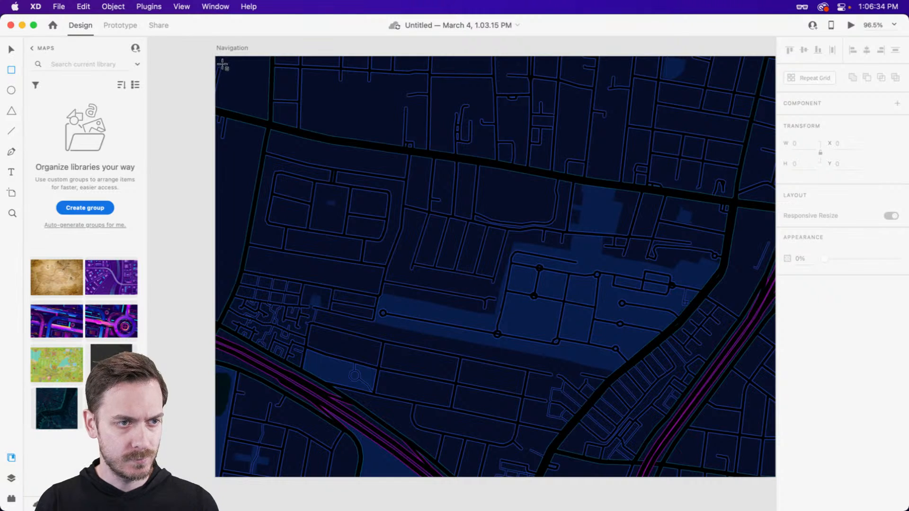
pyautogui.moveTo(221, 64)
pyautogui.mouseDown()
pyautogui.moveTo(371, 311)
pyautogui.moveTo(392, 427)
pyautogui.moveTo(377, 473)
pyautogui.moveTo(406, 474)
pyautogui.mouseUp()
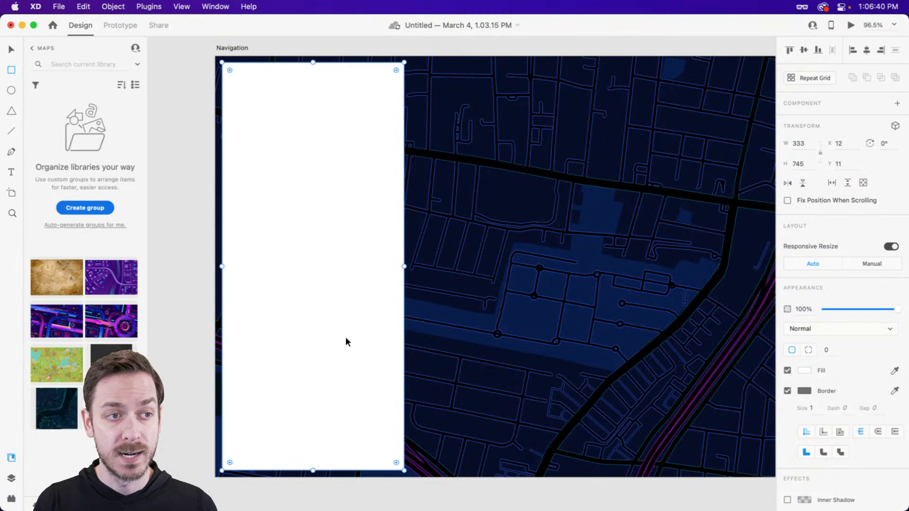
pyautogui.moveTo(328, 302); pyautogui.dragTo(329, 300)
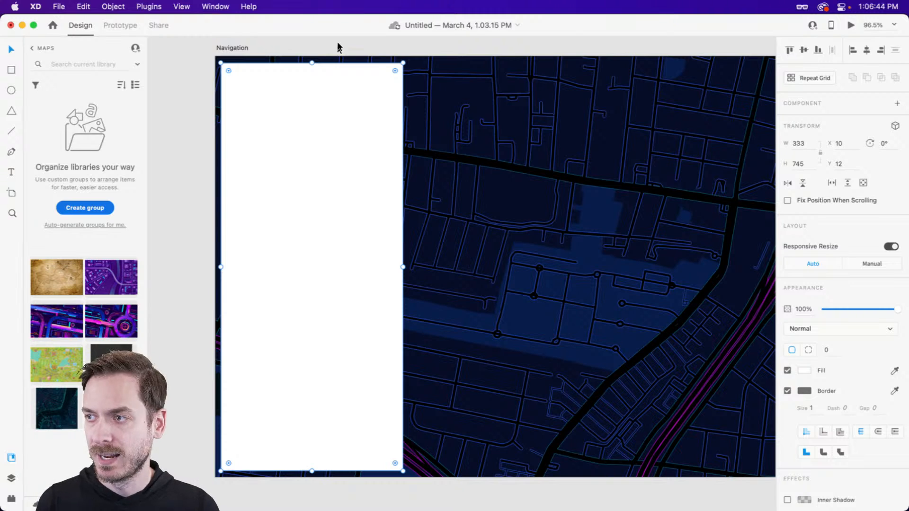
# Nudge the white rectangle horizontally to X 16, leaving a 16 px margin from the artboard's left edge
pyautogui.press('Right')
pyautogui.press('Right')
pyautogui.press('Right')
pyautogui.press('Right')
pyautogui.press('Right')
pyautogui.press('Right')
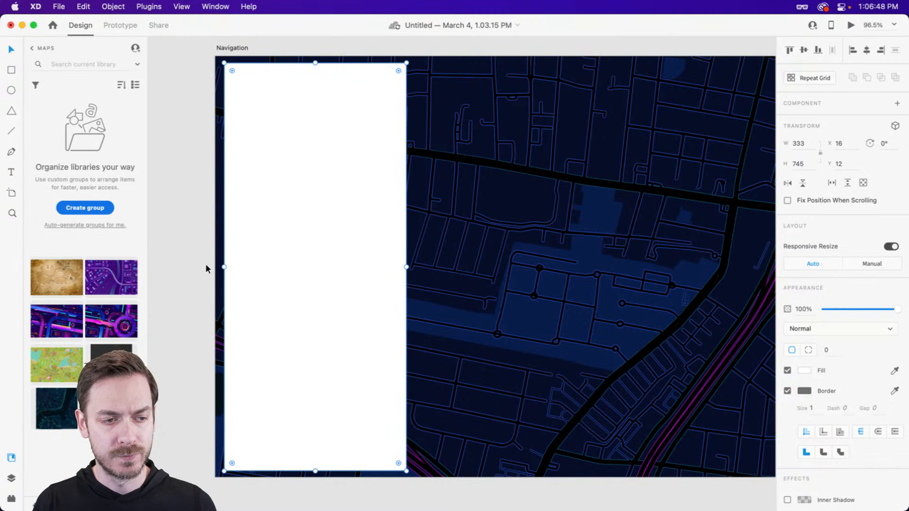
# Measure the gap between the white rectangle and the artboard's left edge, testing small nudges while keeping X at 16
pyautogui.scroll(5, 206, 266)
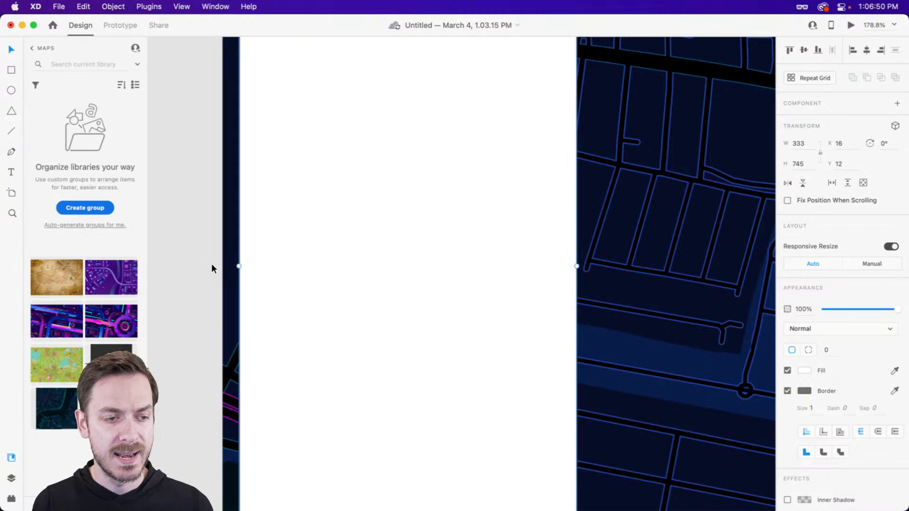
pyautogui.hotkey('alt', 'Left')
pyautogui.hotkey('alt', 'Right')
pyautogui.hotkey('alt', 'Left')
pyautogui.hotkey('alt', 'Right')
pyautogui.hotkey('alt', 'Right')
pyautogui.hotkey('alt', 'Left')
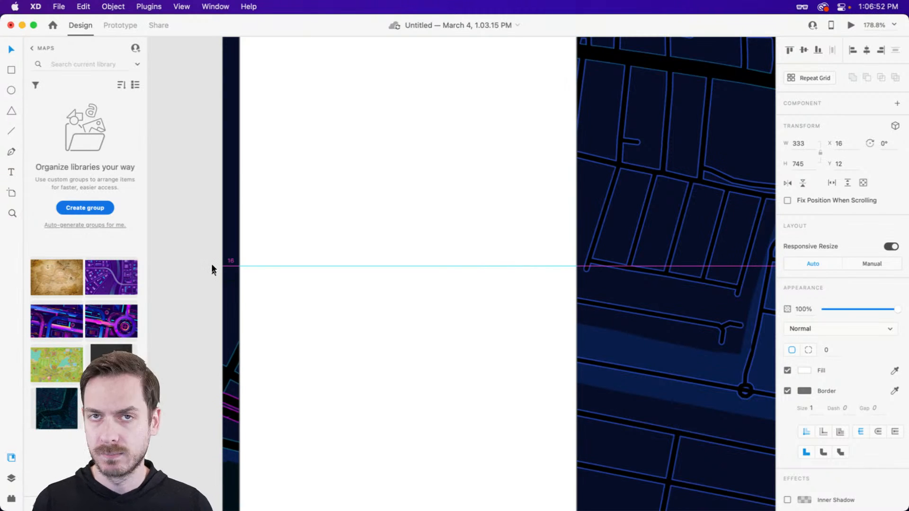
pyautogui.press('Right')
pyautogui.press('Right')
pyautogui.press('Left')
pyautogui.press('Left')
pyautogui.press('Left')
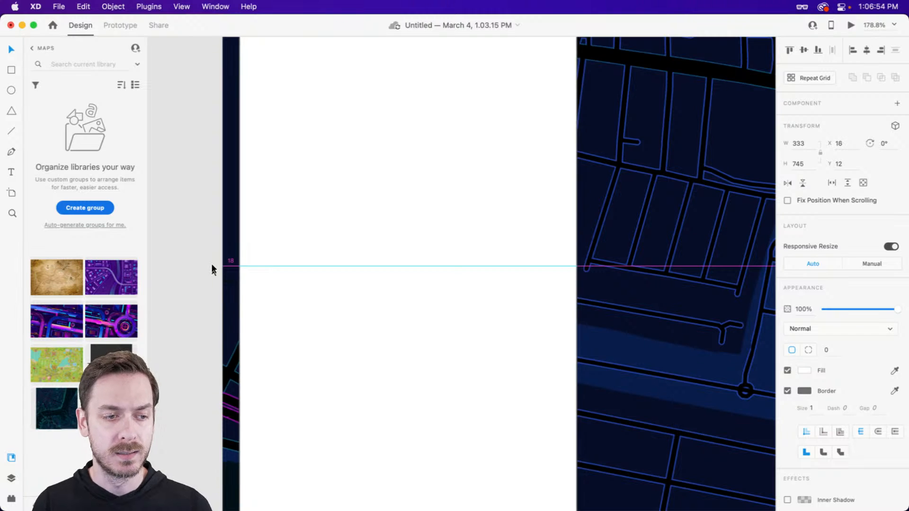
pyautogui.press('Right')
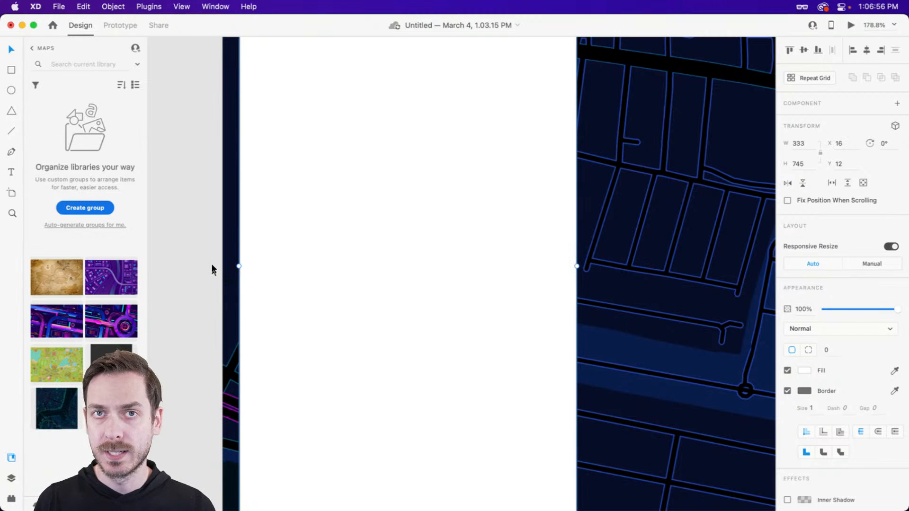
pyautogui.press('alt')
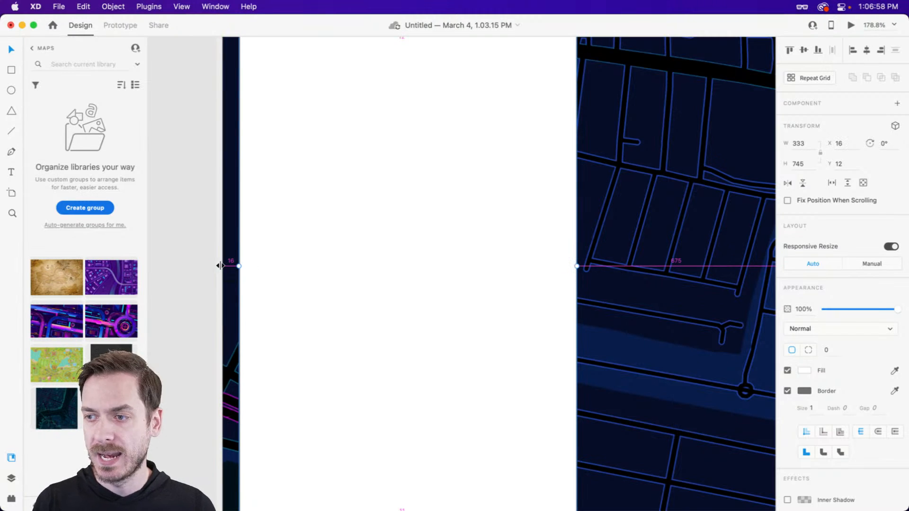
# Lower the white rectangle's top edge to Y 16, giving it a height of 739
pyautogui.scroll(5, 425, 150)
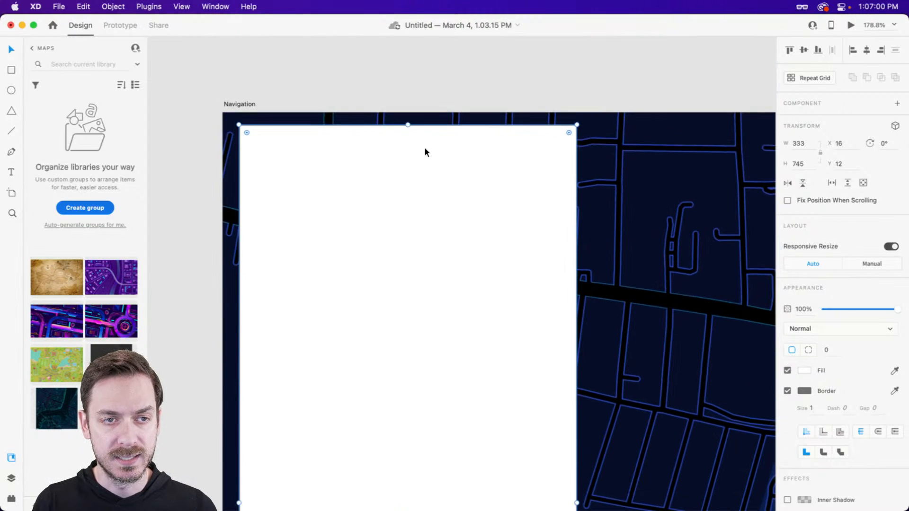
pyautogui.scroll(1, 424, 152)
pyautogui.moveTo(408, 141); pyautogui.dragTo(410, 144)
pyautogui.press('alt')
pyautogui.scroll(-10, 436, 197)
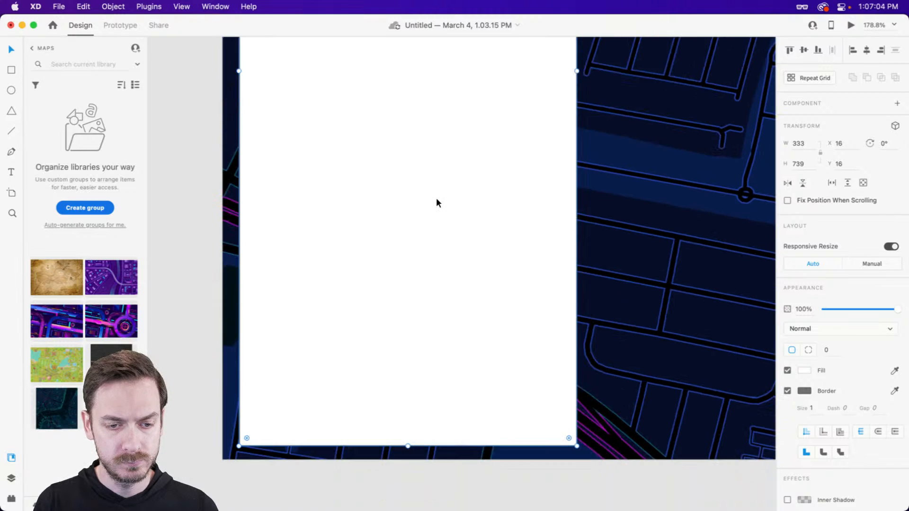
# Shorten the white rectangle from its lower edge to a height of 736, leaving a 16 px bottom margin, and deselect it
pyautogui.scroll(4, 411, 462)
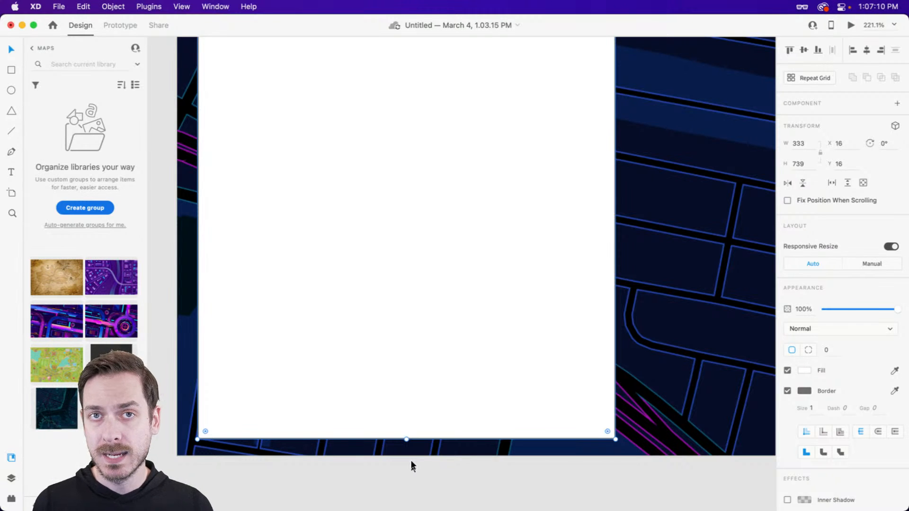
pyautogui.hotkey('alt', 'Up')
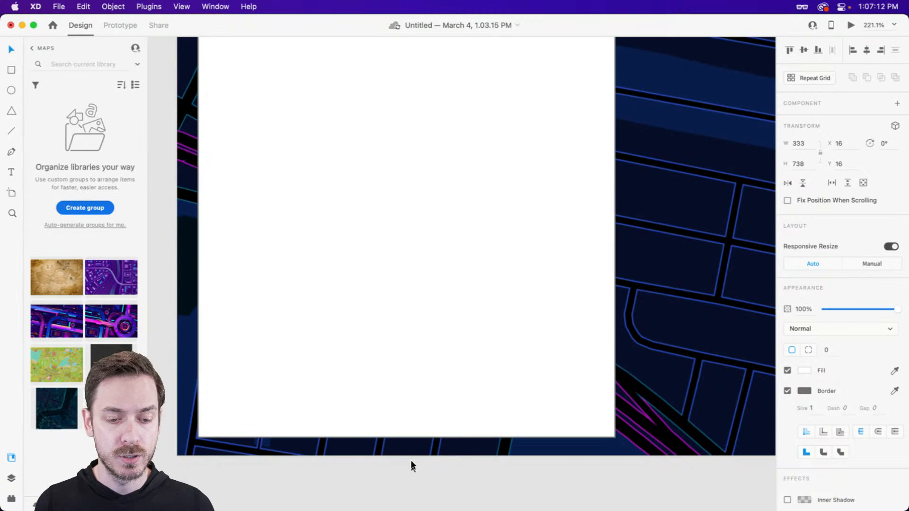
pyautogui.hotkey('alt', 'Up')
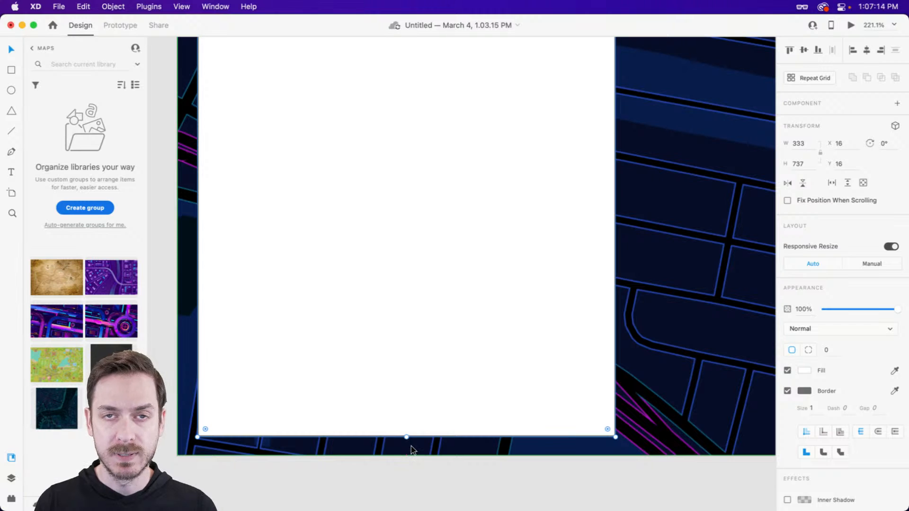
pyautogui.hotkey('alt', 'Up')
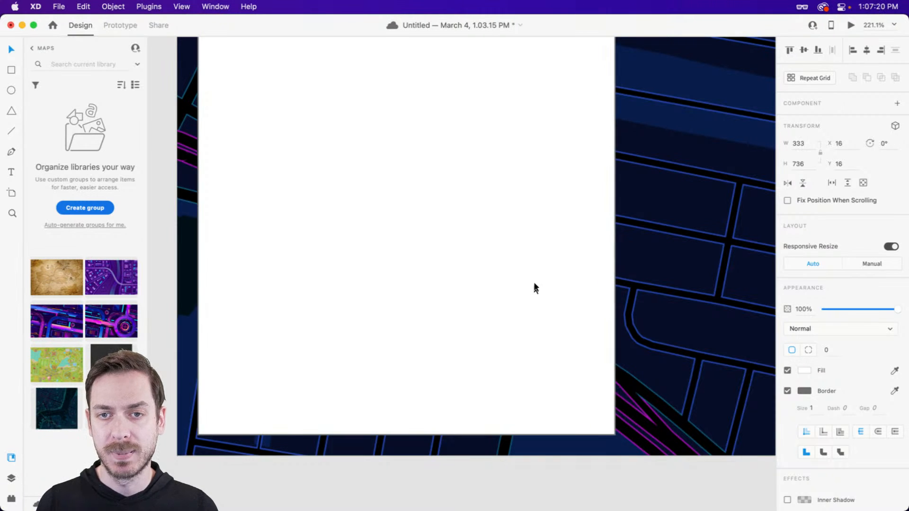
pyautogui.scroll(-5, 534, 286)
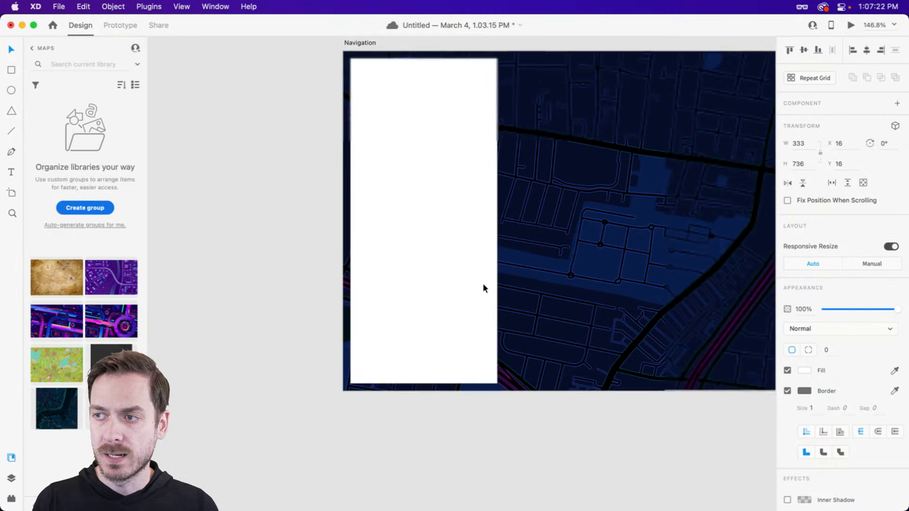
pyautogui.moveTo(603, 227); pyautogui.dragTo(540, 243)
pyautogui.scroll(2, 378, 192)
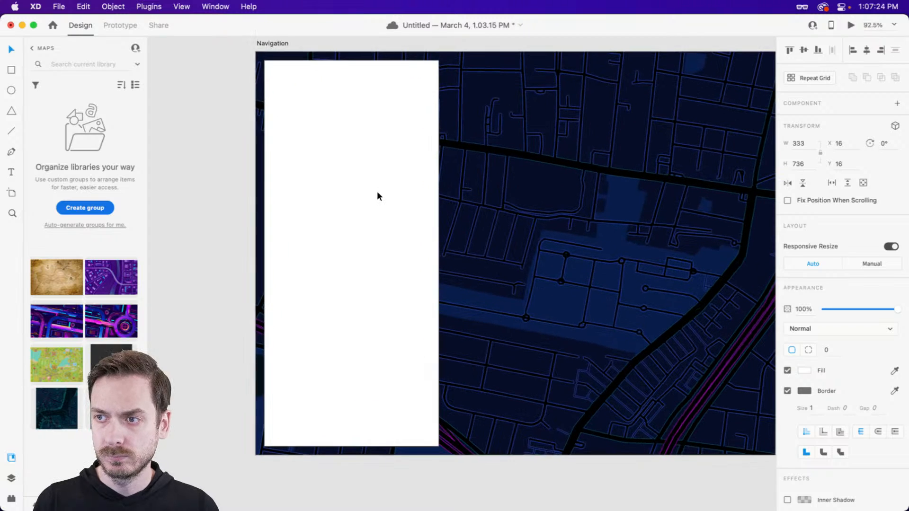
pyautogui.click(245, 156)
pyautogui.hscroll(2, 341, 170)
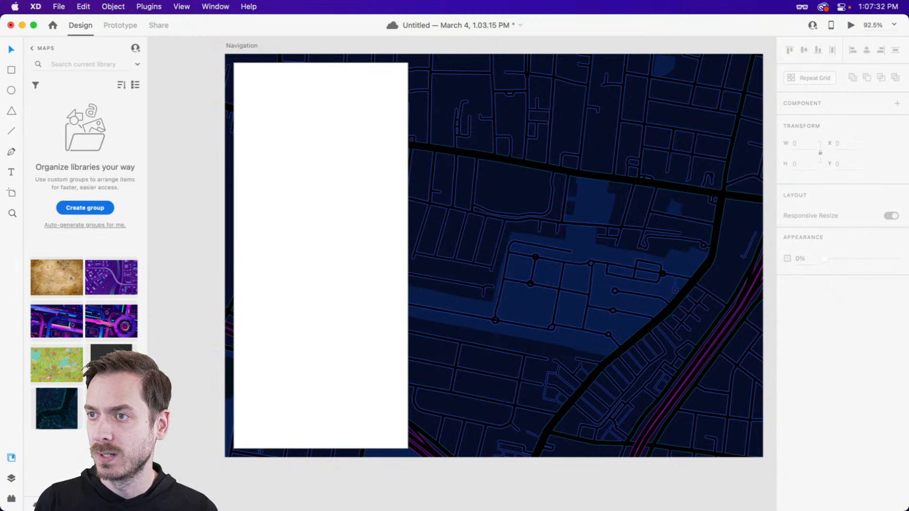
# Round all four corners of the white rectangle with a radius of 12
pyautogui.click(312, 200)
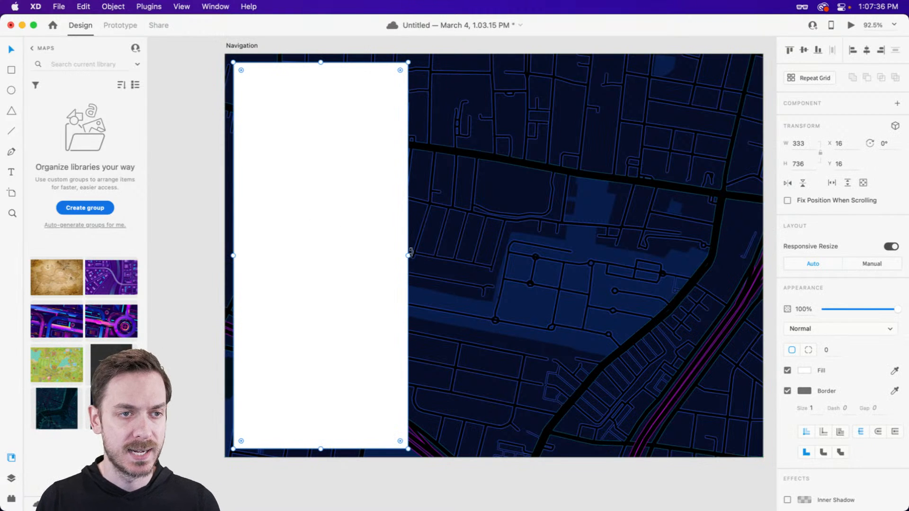
pyautogui.scroll(5, 246, 63)
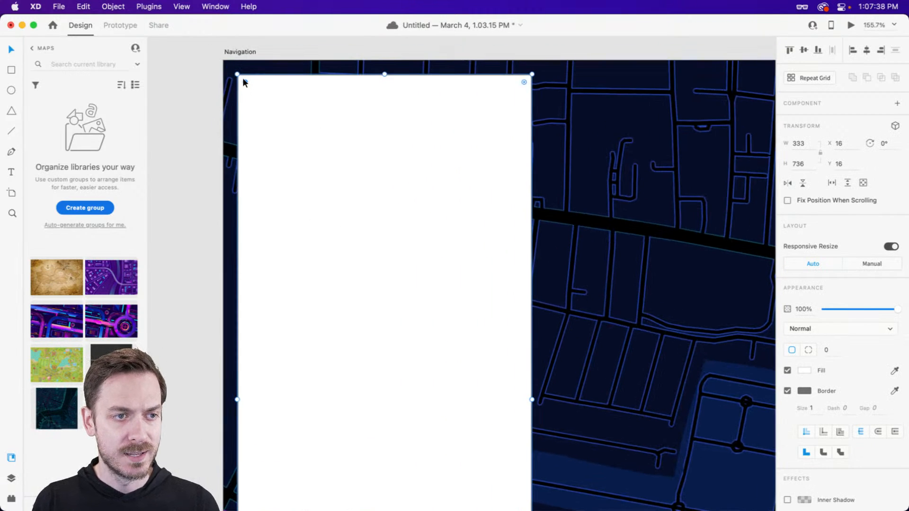
pyautogui.moveTo(243, 82); pyautogui.dragTo(245, 81)
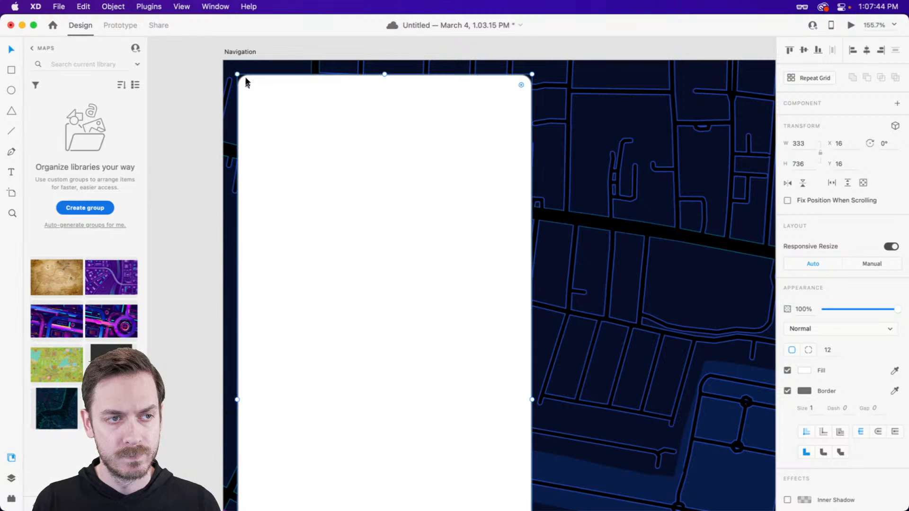
# Widen the rounded panel to 348 by moving only its right edge
pyautogui.hscroll(2, 318, 140)
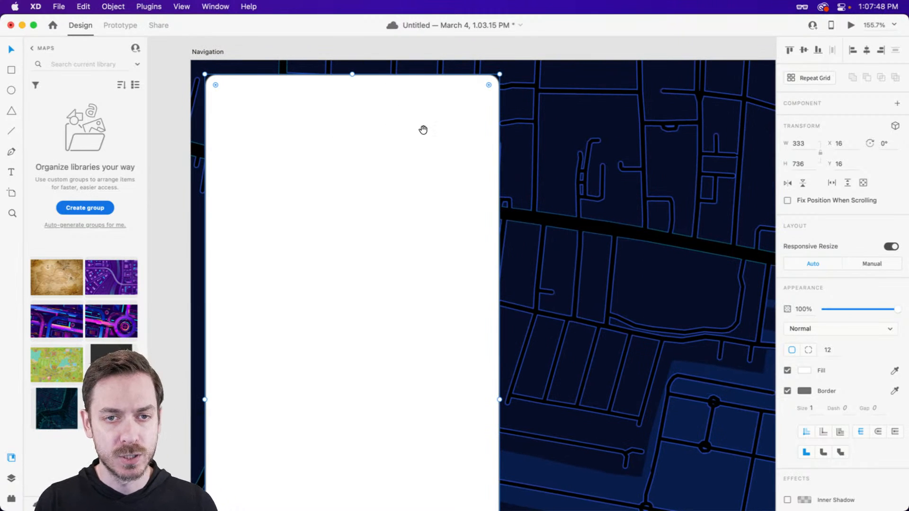
pyautogui.scroll(-5, 422, 129)
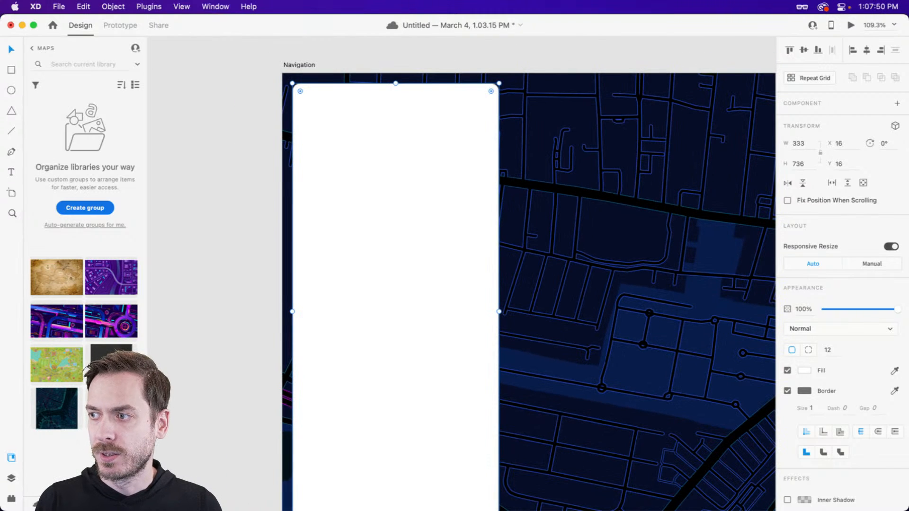
pyautogui.scroll(-4, 423, 197)
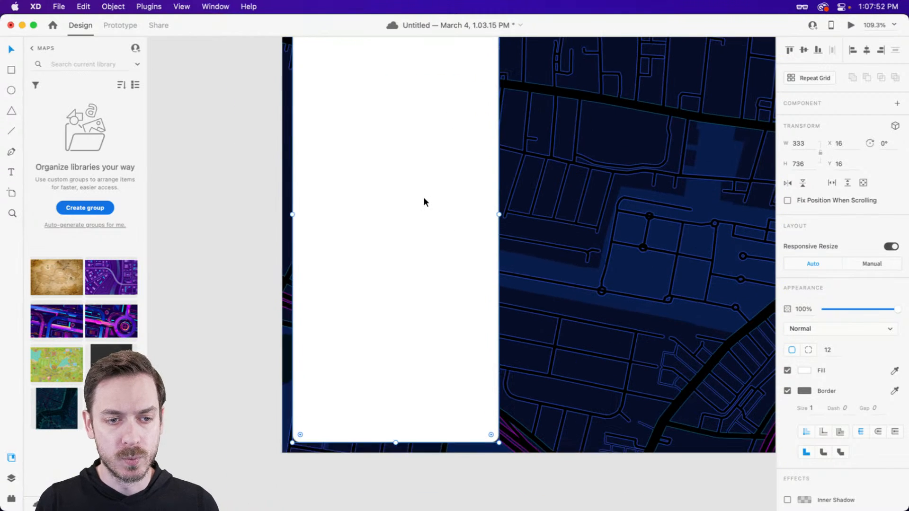
pyautogui.moveTo(499, 216); pyautogui.dragTo(508, 216)
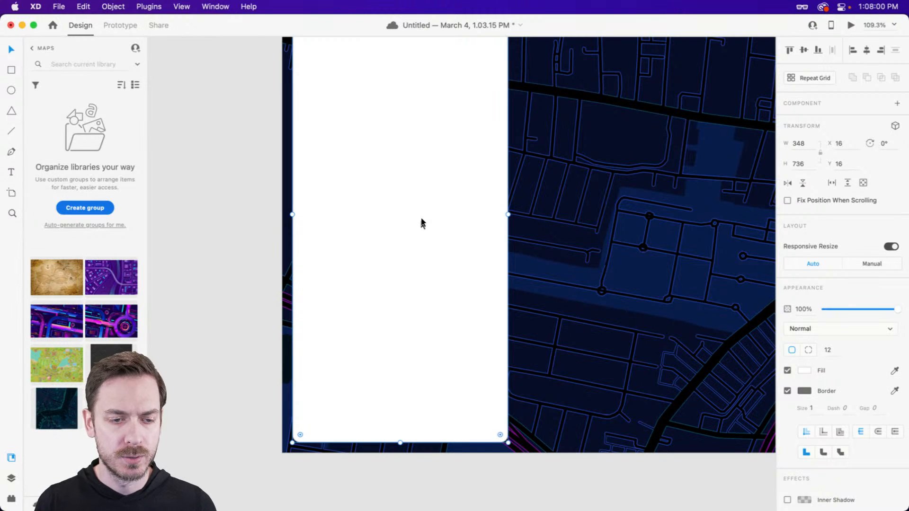
# Remove the border from the rounded white panel
pyautogui.hscroll(2, 423, 223)
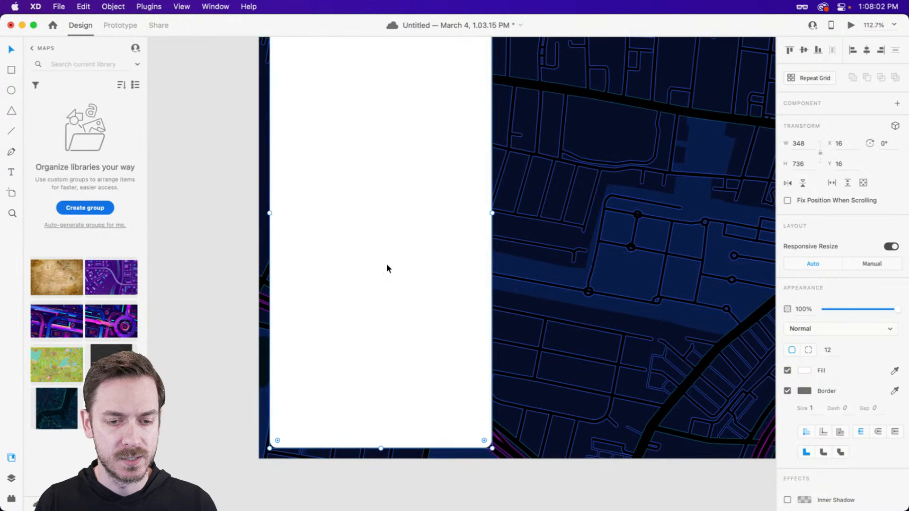
pyautogui.scroll(5, 355, 274)
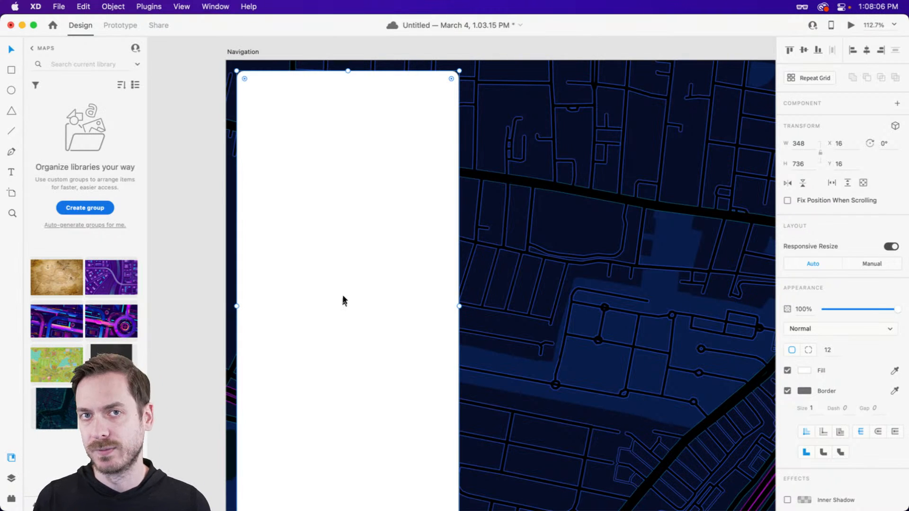
pyautogui.moveTo(341, 195); pyautogui.dragTo(325, 199)
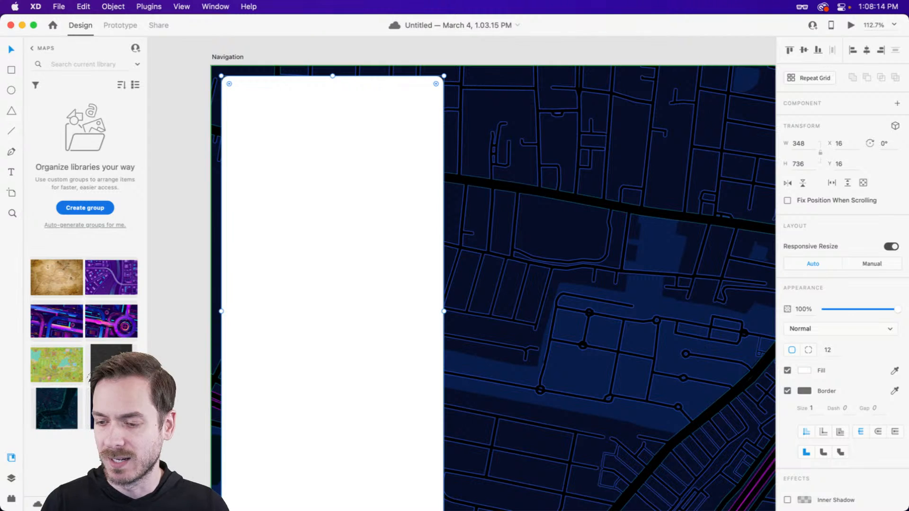
pyautogui.click(787, 391)
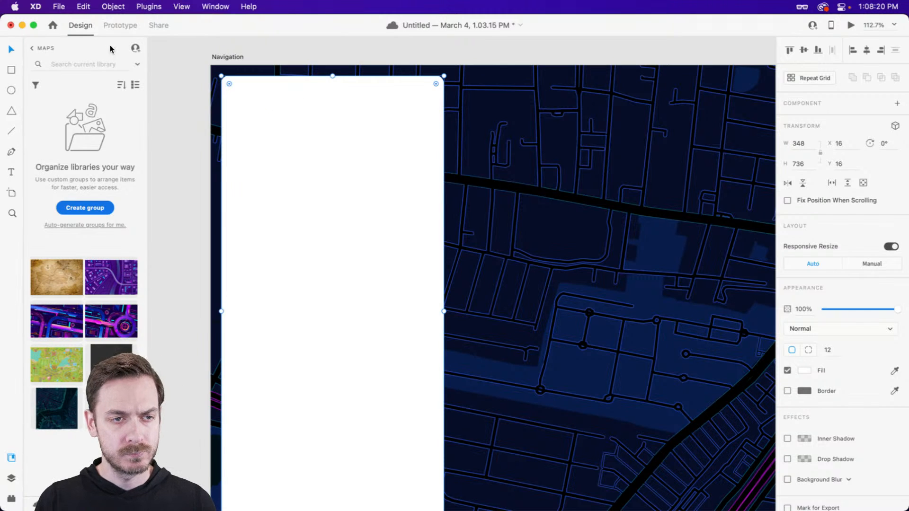
# Give the panel a linear gradient fill and change its starting colour to a dark blue-grey
pyautogui.scroll(-4, 396, 183)
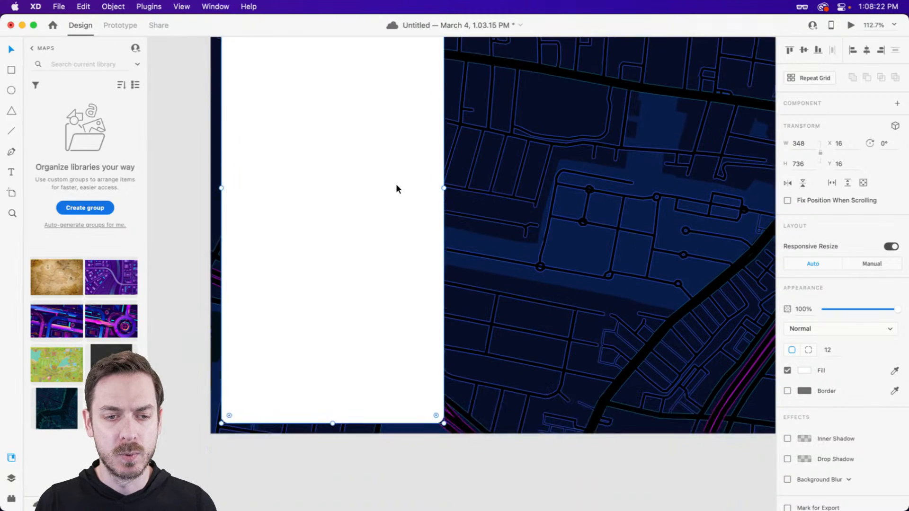
pyautogui.scroll(2, 396, 184)
pyautogui.scroll(-3, 396, 185)
pyautogui.scroll(5, 326, 156)
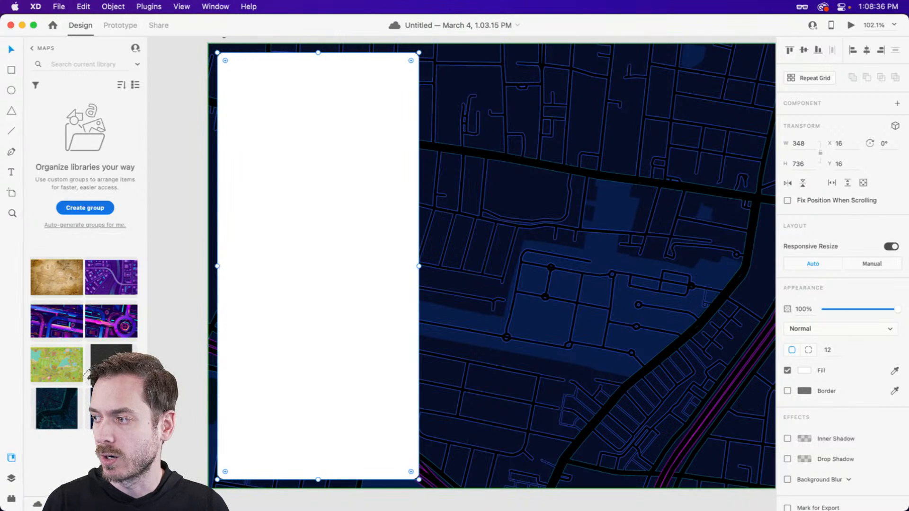
pyautogui.click(805, 371)
pyautogui.click(682, 301)
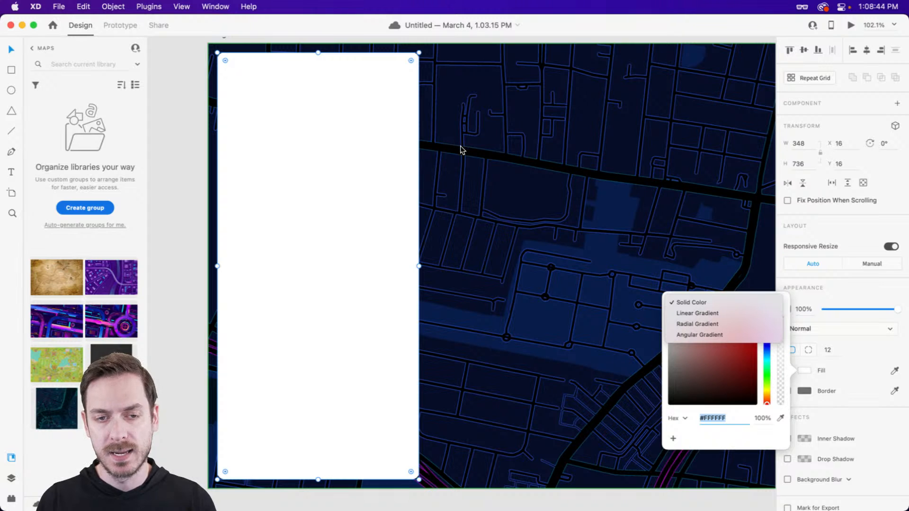
pyautogui.click(705, 313)
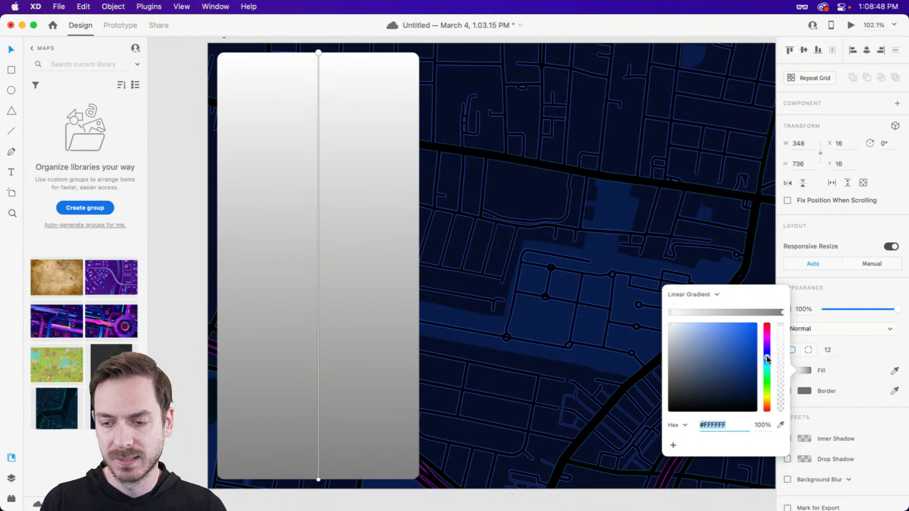
pyautogui.moveTo(692, 372); pyautogui.dragTo(694, 389)
# Set the end colour of the panel's gradient to the very dark blue-grey #202227
pyautogui.click(782, 313)
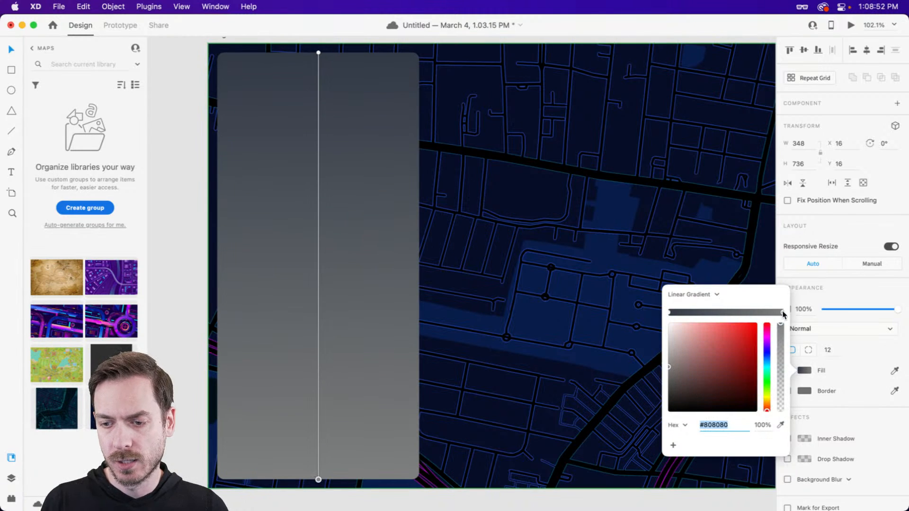
pyautogui.click(768, 359)
pyautogui.click(687, 399)
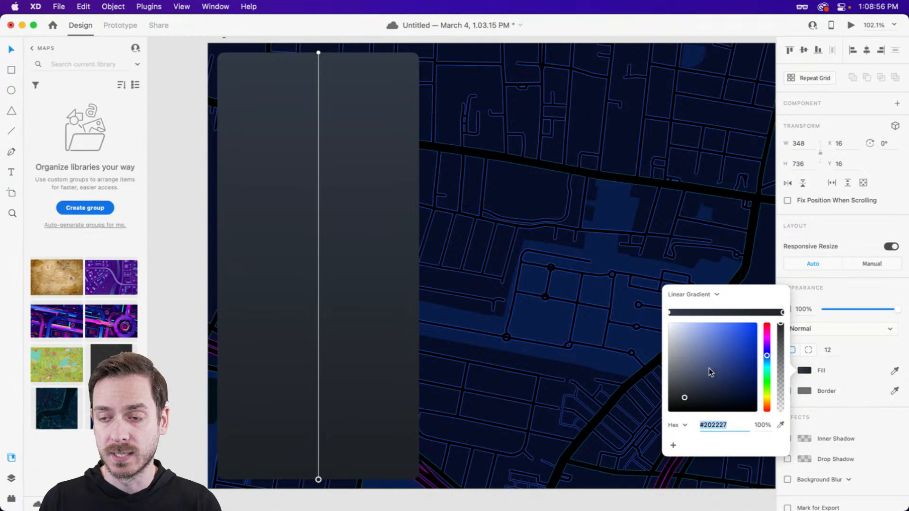
# Replace the side panel's gradient fill with the solid dark blue-grey colour #242831
pyautogui.click(866, 223)
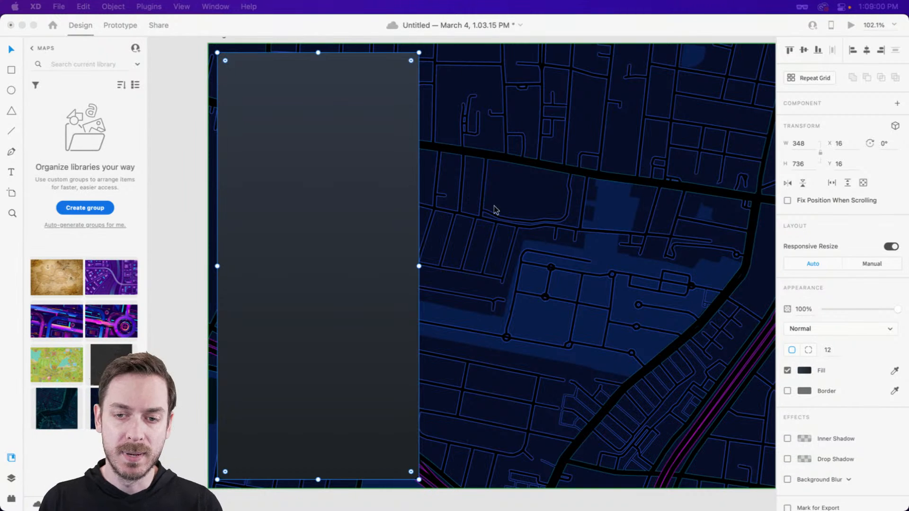
pyautogui.click(350, 235)
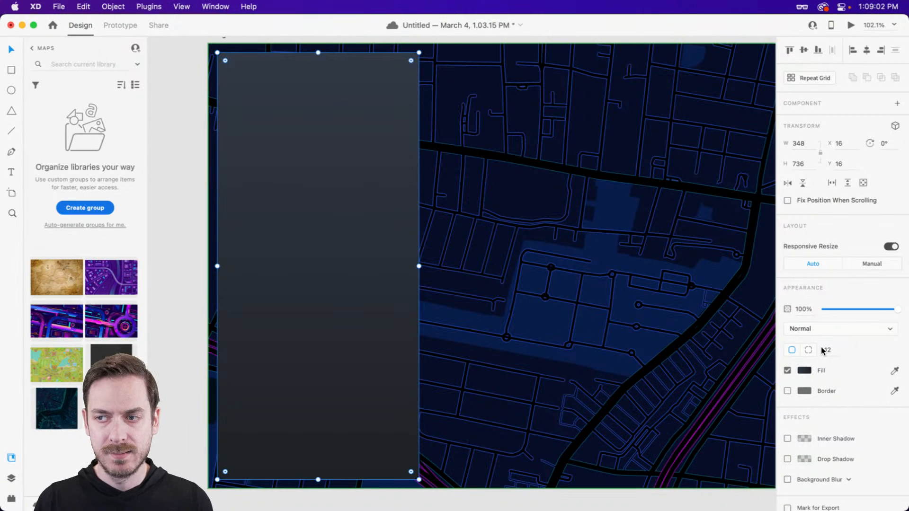
pyautogui.click(805, 371)
pyautogui.click(683, 295)
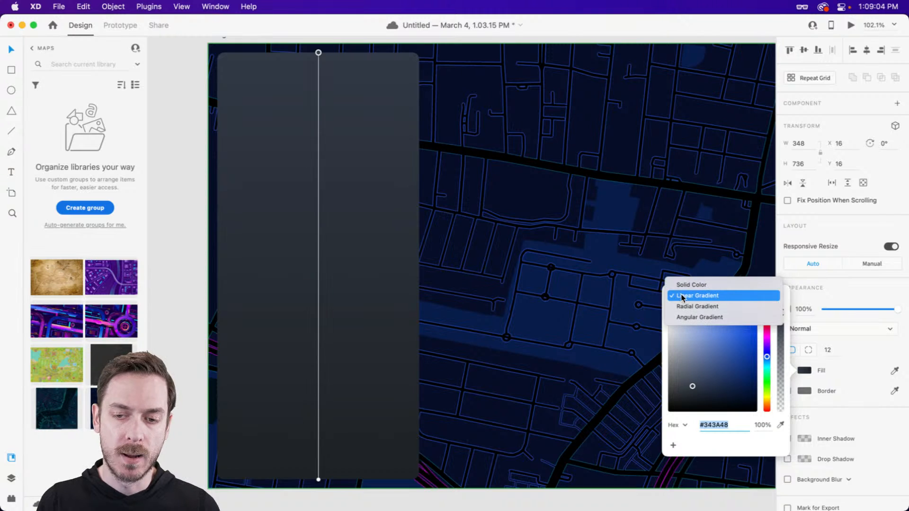
pyautogui.click(689, 284)
pyautogui.click(693, 387)
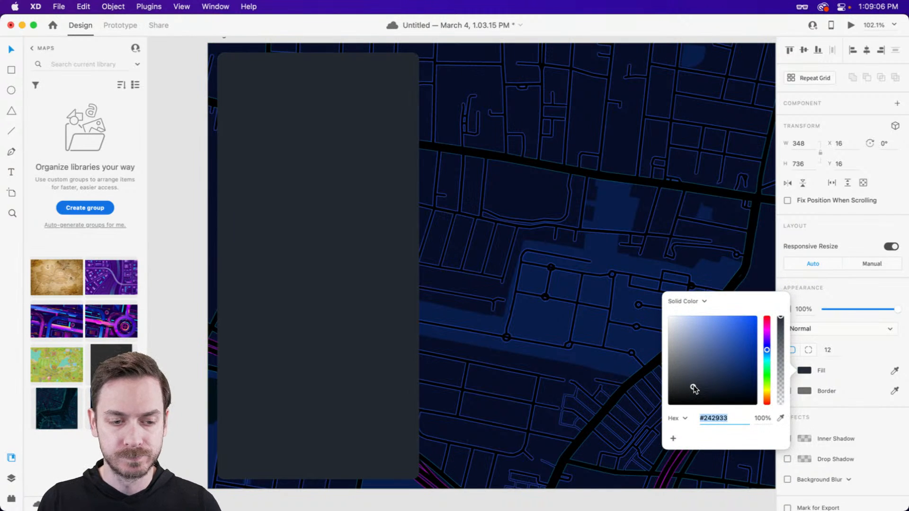
pyautogui.moveTo(694, 388); pyautogui.dragTo(691, 387)
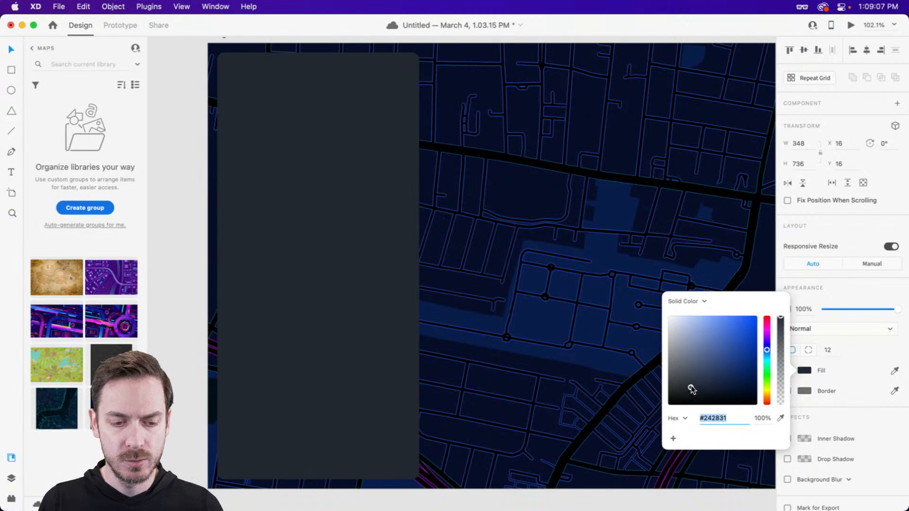
pyautogui.click(843, 289)
pyautogui.click(435, 345)
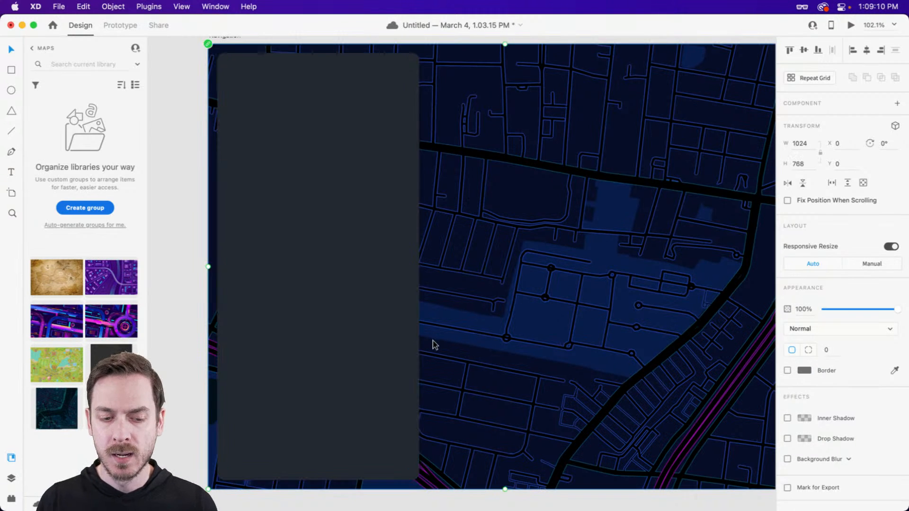
# Add a 1-pixel border to the side panel and colour it white #FFFFFF
pyautogui.scroll(2, 318, 453)
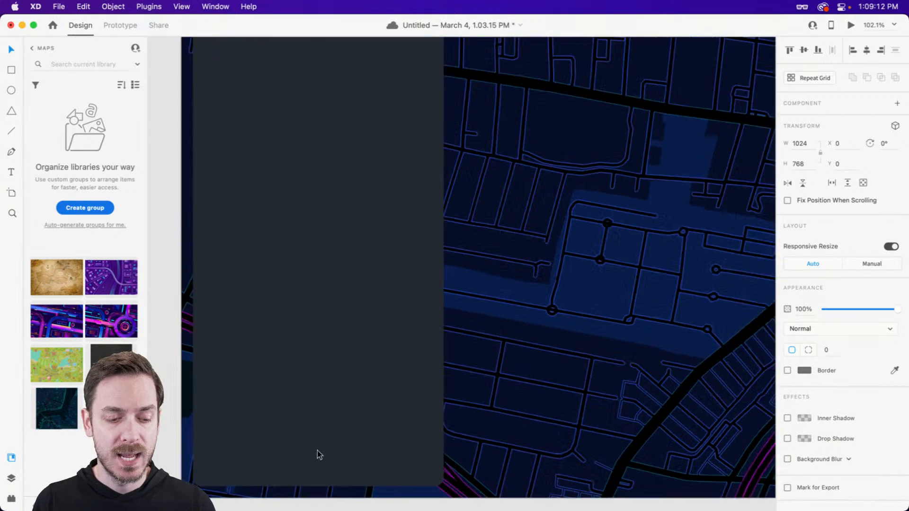
pyautogui.scroll(1, 318, 452)
pyautogui.moveTo(318, 453); pyautogui.dragTo(363, 390)
pyautogui.click(381, 270)
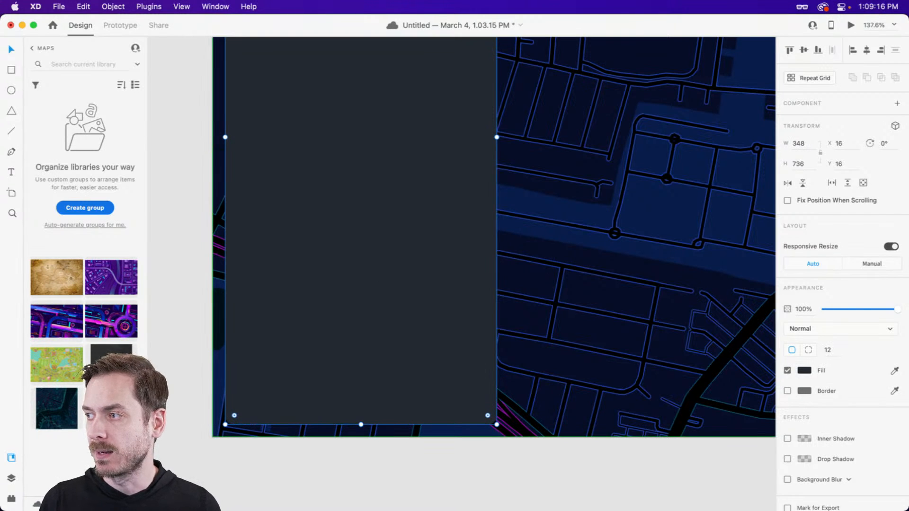
pyautogui.click(789, 391)
pyautogui.click(801, 391)
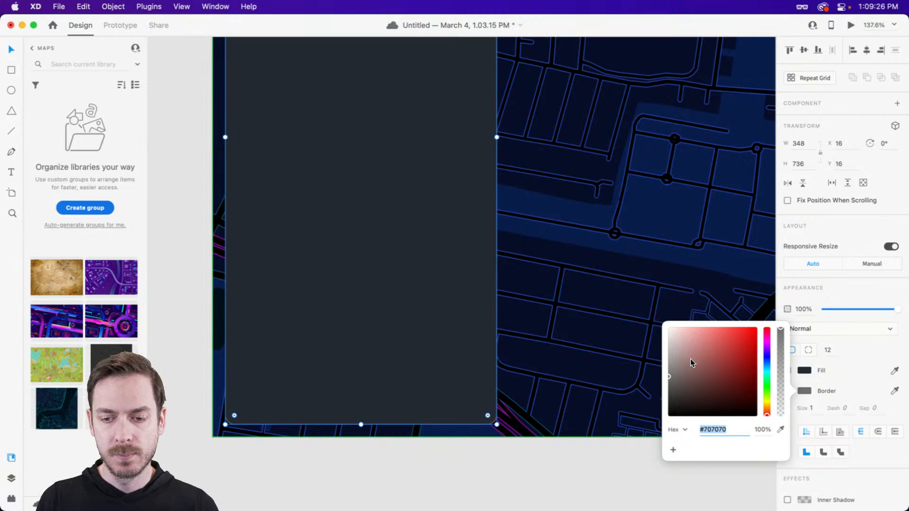
pyautogui.moveTo(691, 359); pyautogui.dragTo(647, 295)
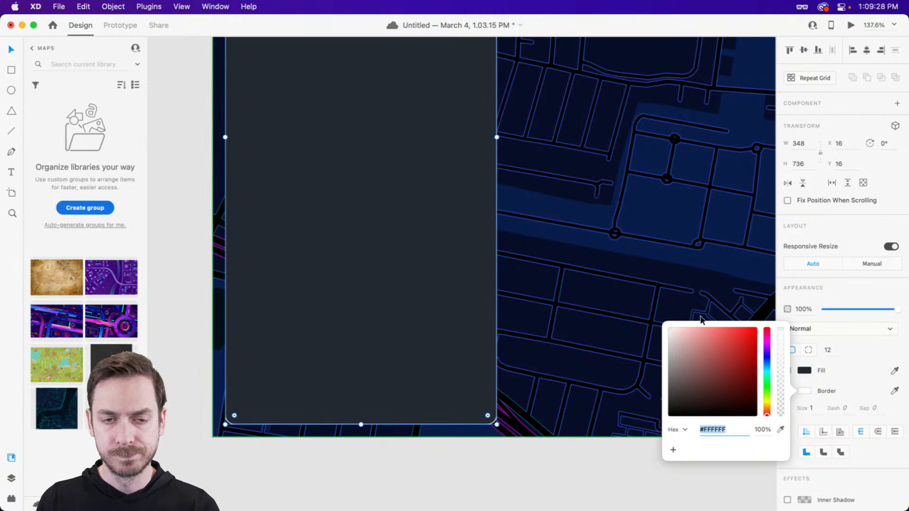
pyautogui.scroll(5, 495, 283)
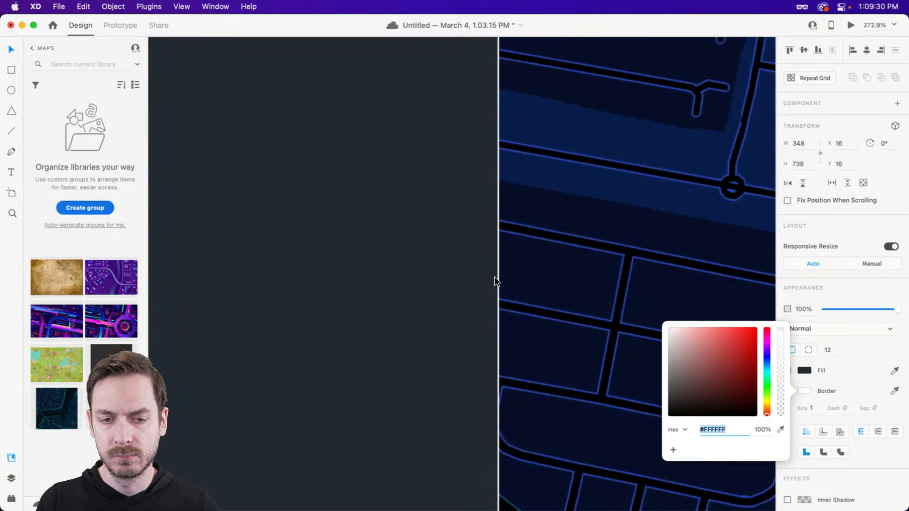
pyautogui.scroll(-4, 495, 283)
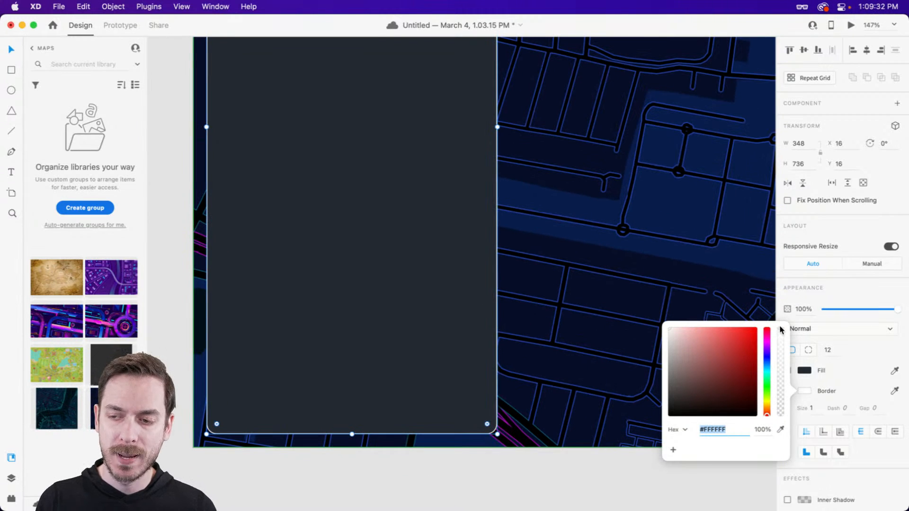
# Lower the opacity of the panel's white border colour to 10%
pyautogui.moveTo(779, 328); pyautogui.dragTo(784, 410)
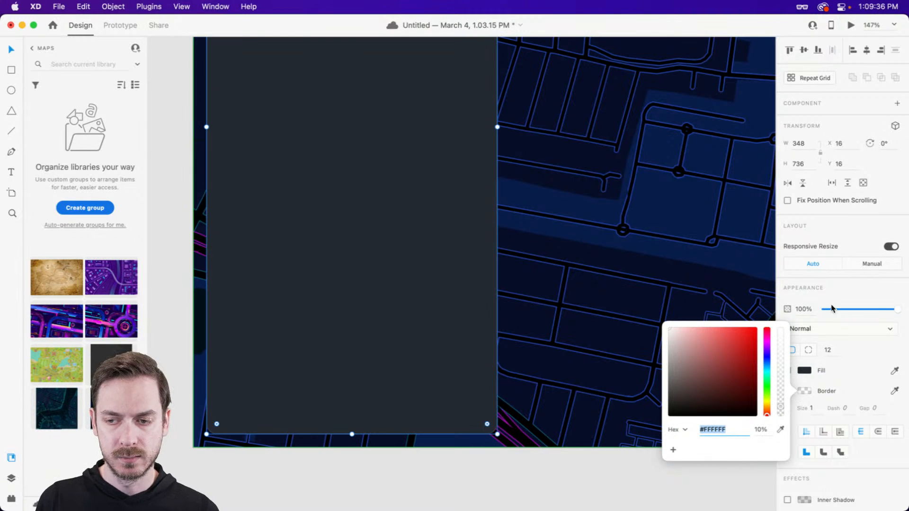
pyautogui.click(571, 271)
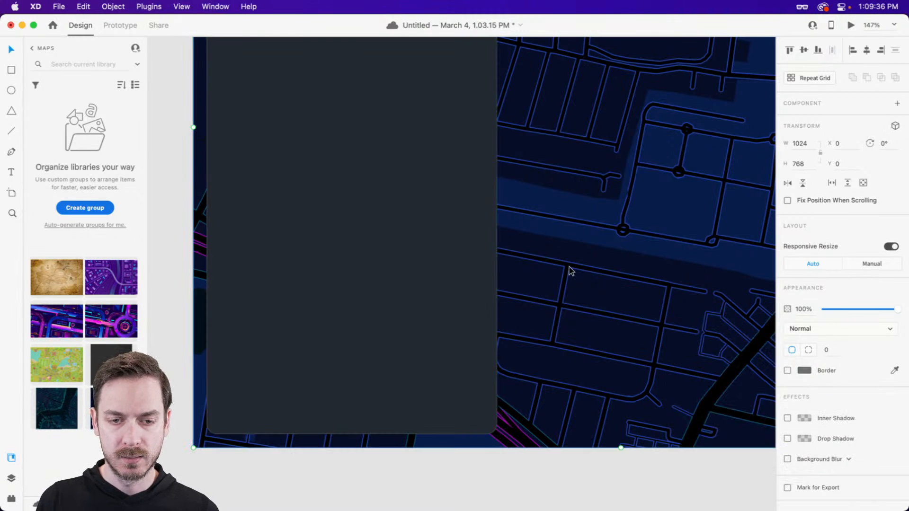
pyautogui.click(406, 280)
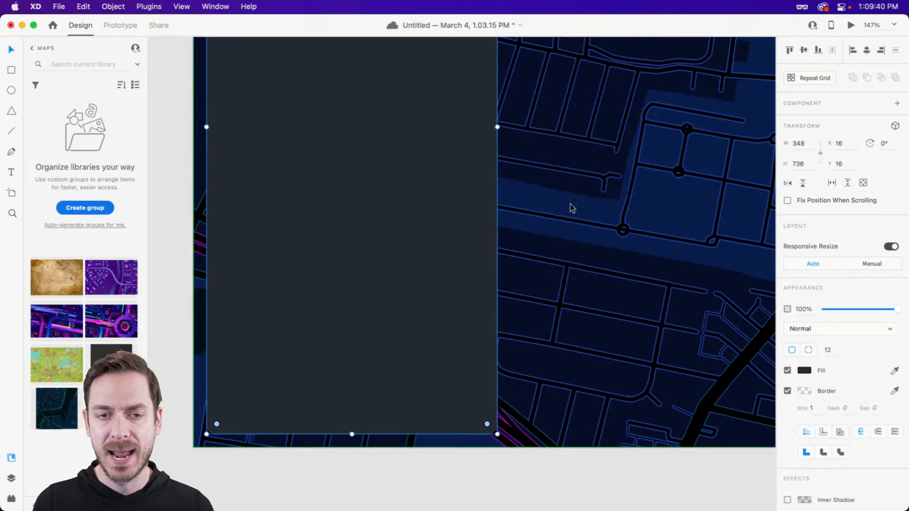
pyautogui.click(569, 204)
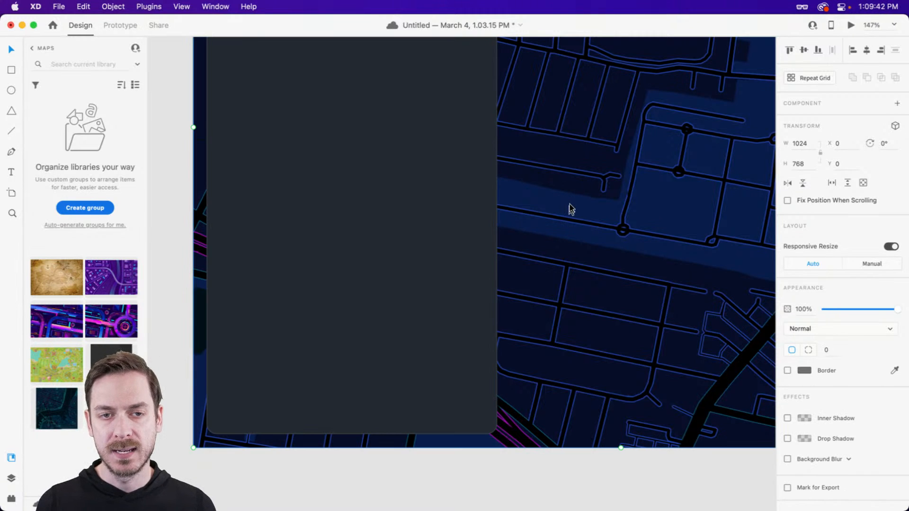
# Try a fully opaque dark grey #414141 as the panel's border colour
pyautogui.click(367, 195)
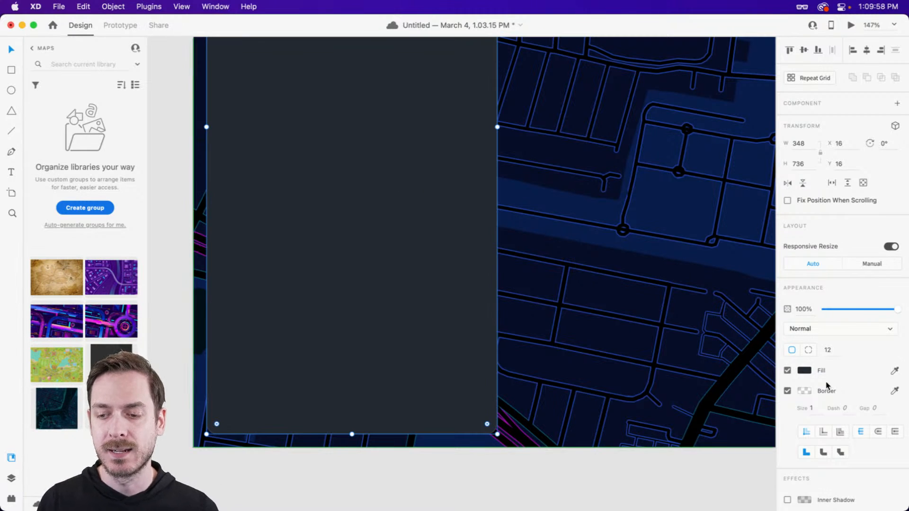
pyautogui.click(803, 391)
pyautogui.moveTo(780, 368); pyautogui.dragTo(785, 276)
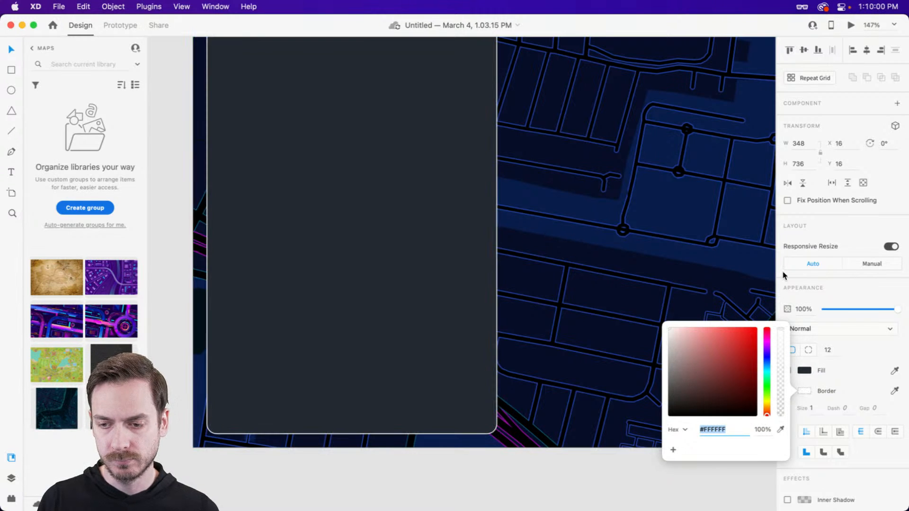
pyautogui.moveTo(685, 399); pyautogui.dragTo(659, 392)
pyautogui.scroll(10, 493, 317)
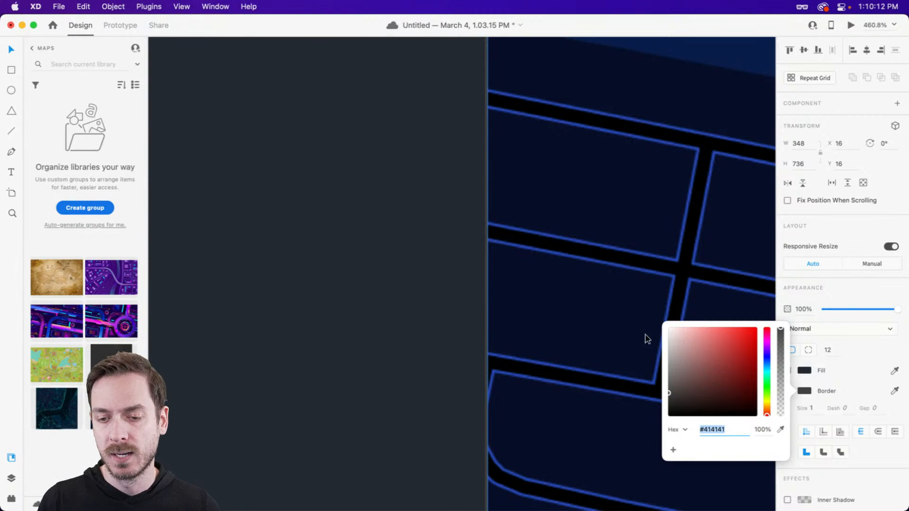
# Set the panel's border back to white #FFFFFF and reduce its colour opacity to a faint level
pyautogui.write('ffffff')
pyautogui.press('Return')
pyautogui.moveTo(782, 386); pyautogui.dragTo(784, 411)
pyautogui.click(854, 275)
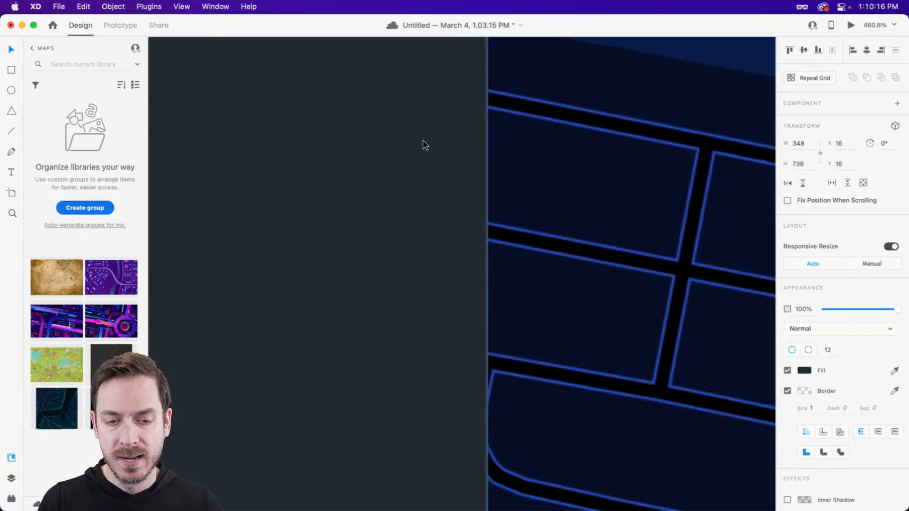
pyautogui.scroll(-5, 445, 185)
pyautogui.scroll(5, 446, 182)
pyautogui.scroll(-4, 445, 182)
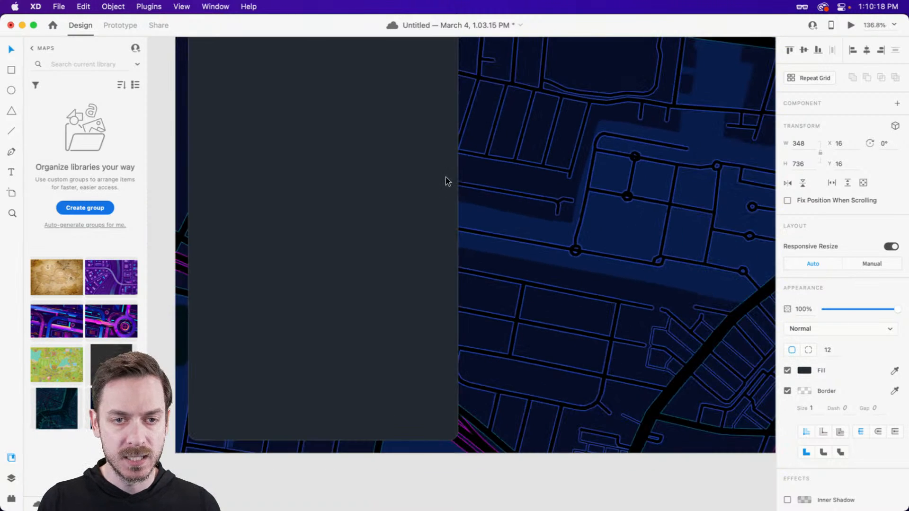
# Check the panel edges in the Neon Navigation reference on Dribbble in Safari and return to Adobe XD
pyautogui.moveTo(375, 179); pyautogui.dragTo(450, 349)
pyautogui.scroll(4, 400, 85)
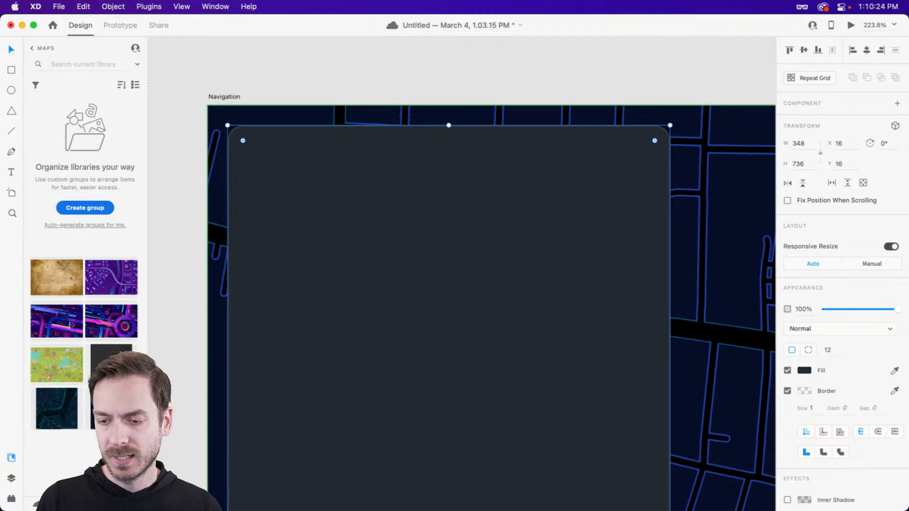
pyautogui.scroll(-3, 806, 348)
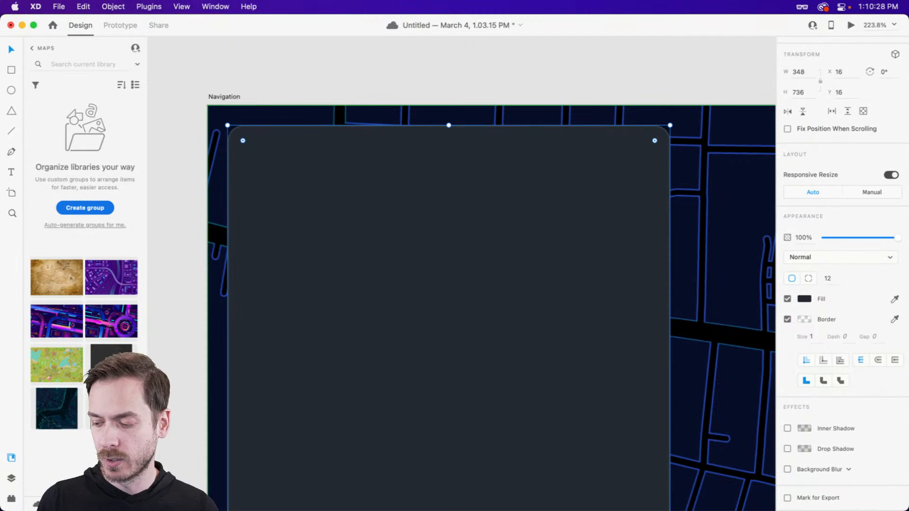
pyautogui.press('super+Tab')
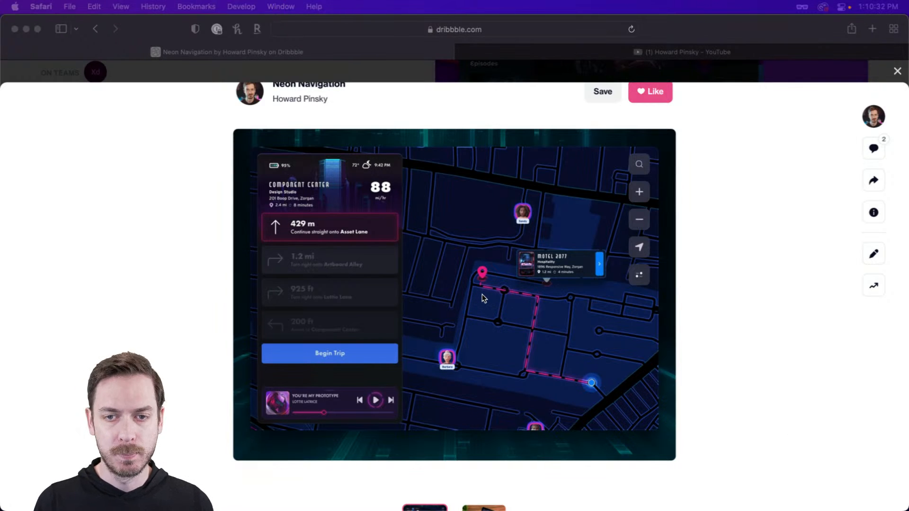
pyautogui.press('super+Tab')
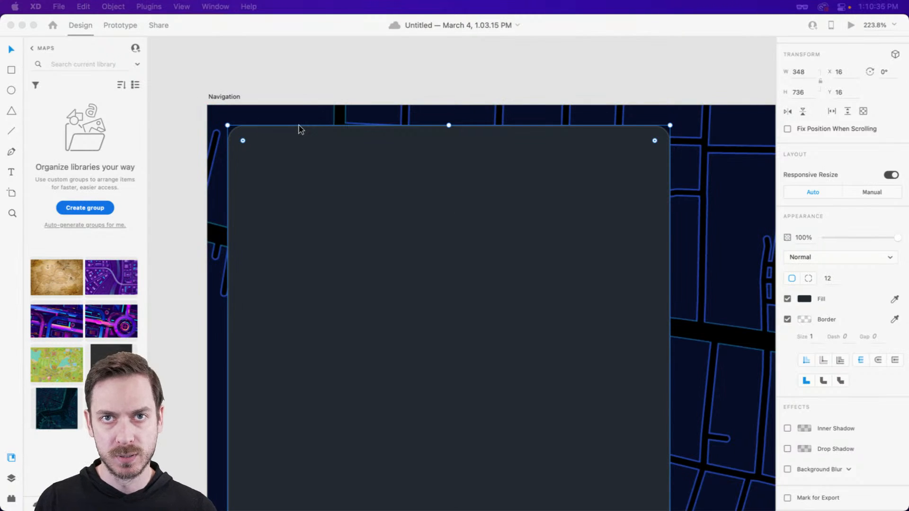
# Add an inner shadow to the side panel and colour it light pink #FFBEFF
pyautogui.click(788, 429)
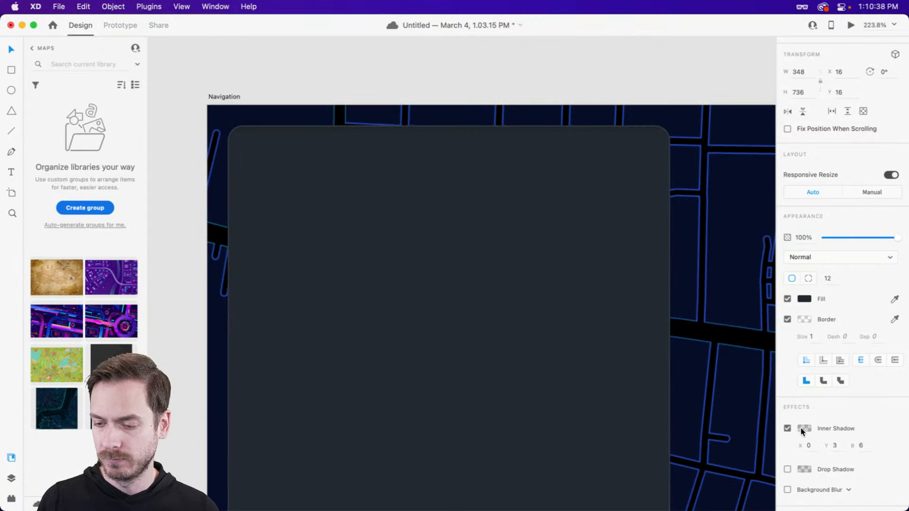
pyautogui.click(804, 429)
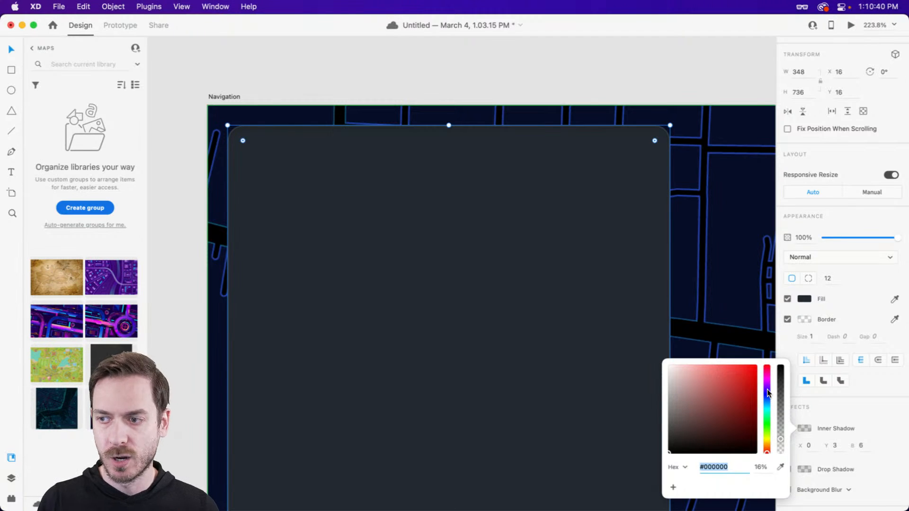
pyautogui.click(768, 389)
pyautogui.click(691, 365)
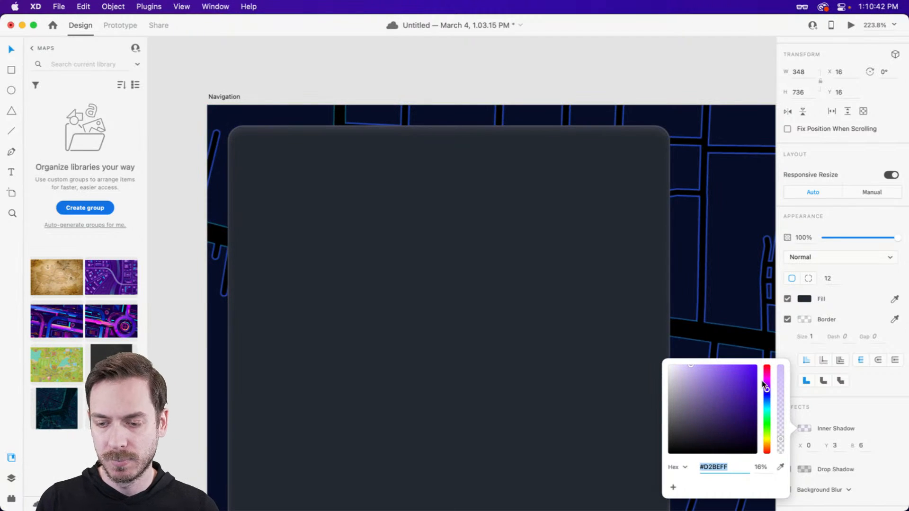
pyautogui.moveTo(767, 389); pyautogui.dragTo(769, 382)
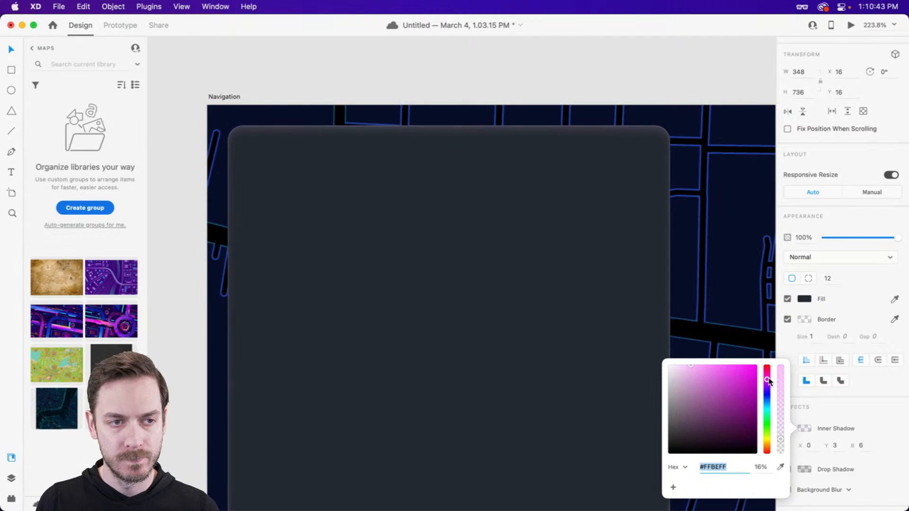
# Set the panel's inner shadow to a Y offset of 1 and a blur of 0
pyautogui.click(845, 450)
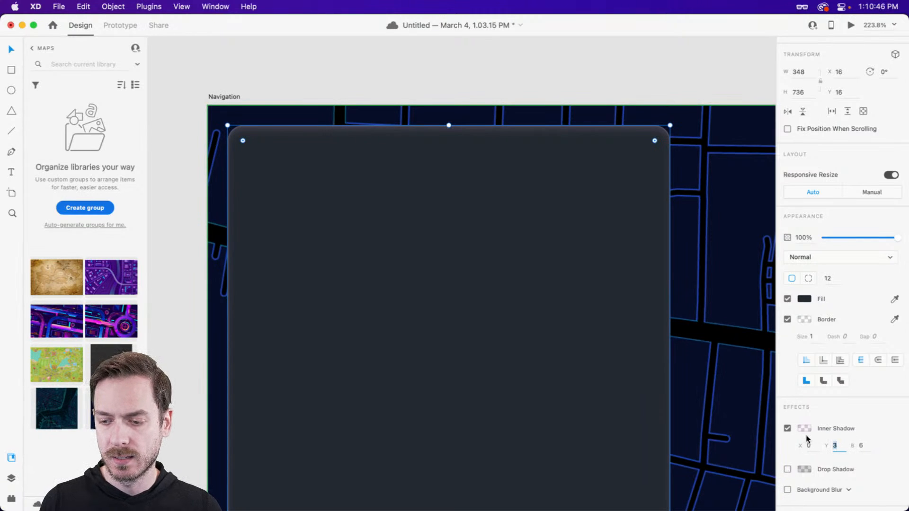
pyautogui.press('Down')
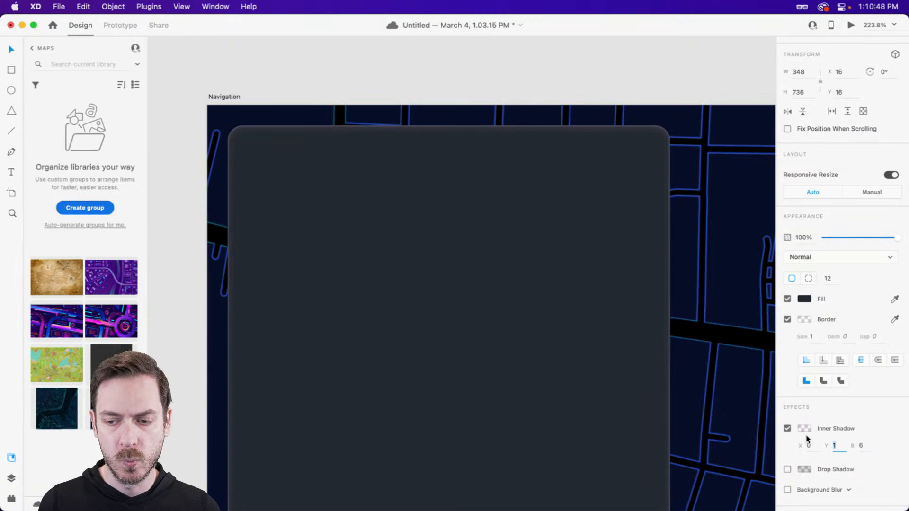
pyautogui.press('Tab')
pyautogui.hotkey('shift', 'Down')
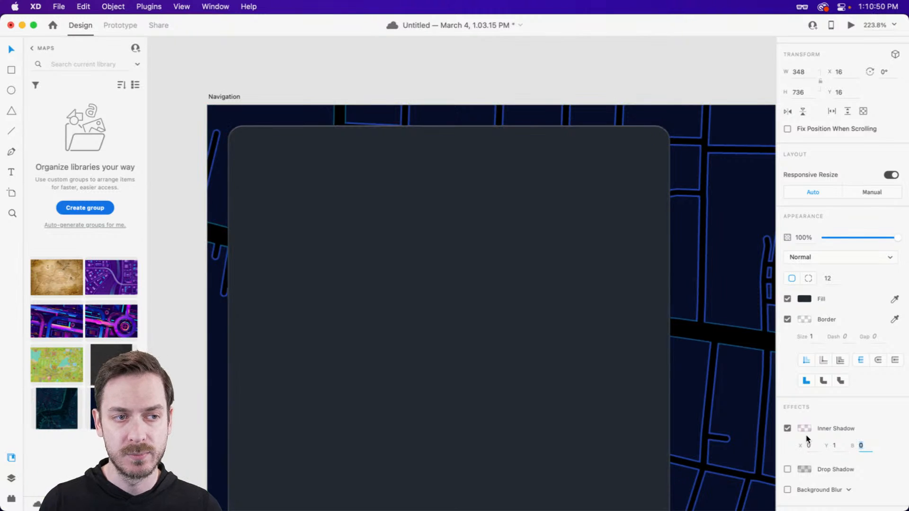
# Raise the inner shadow's colour opacity to 50% and shift its colour to the stronger pink #FFA5FB
pyautogui.click(804, 429)
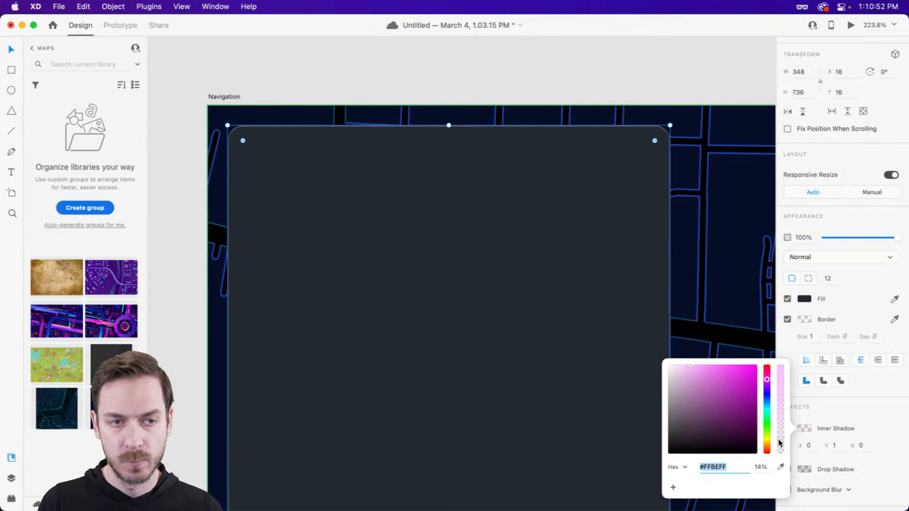
pyautogui.moveTo(781, 442); pyautogui.dragTo(779, 406)
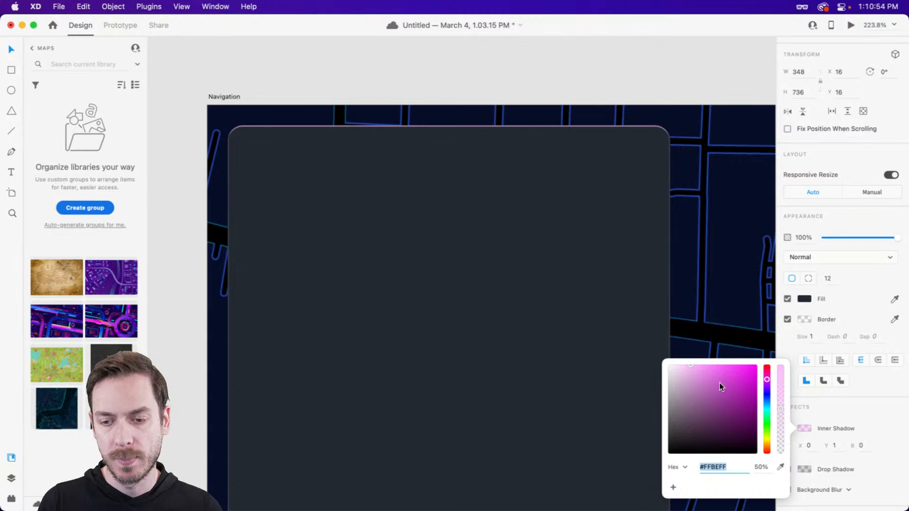
pyautogui.moveTo(691, 366); pyautogui.dragTo(699, 359)
pyautogui.click(767, 378)
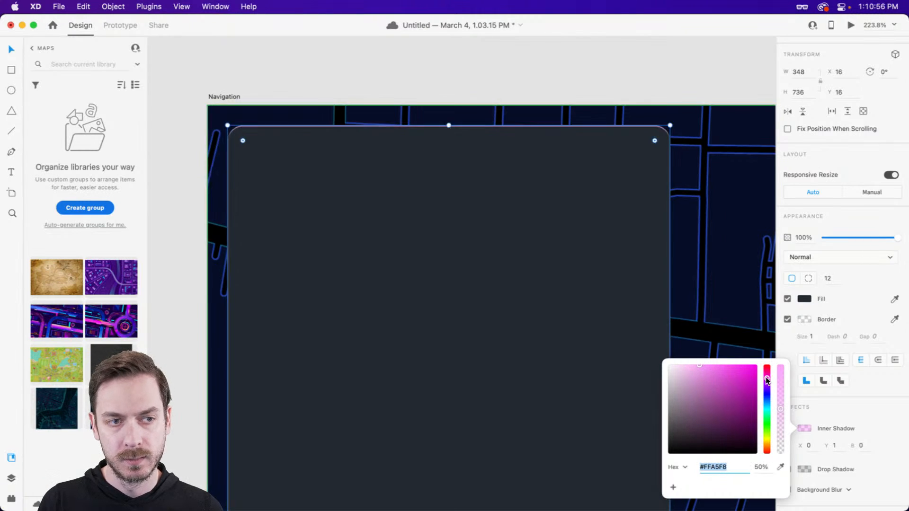
# Shift the inner shadow's colour to the light purple #DCA5FF and try a Y offset of 2 before restoring it to 1
pyautogui.moveTo(767, 379); pyautogui.dragTo(768, 386)
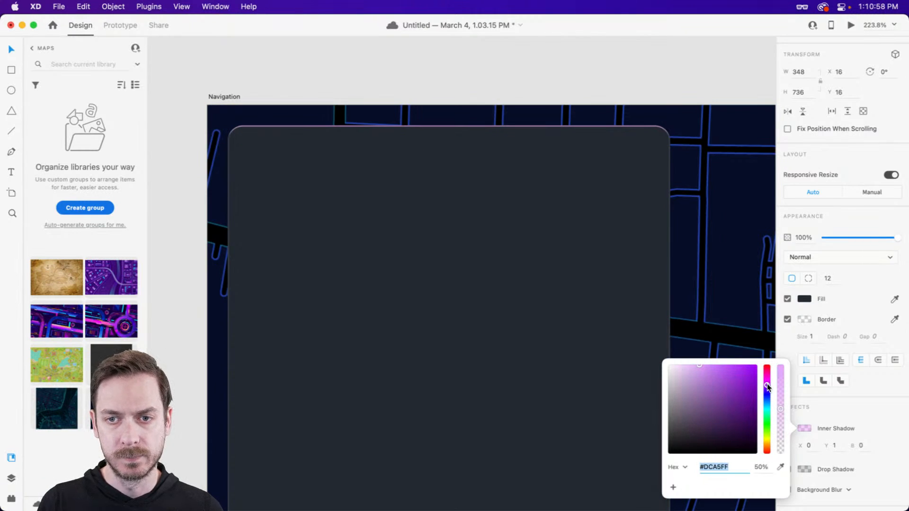
pyautogui.click(835, 448)
pyautogui.press('Up')
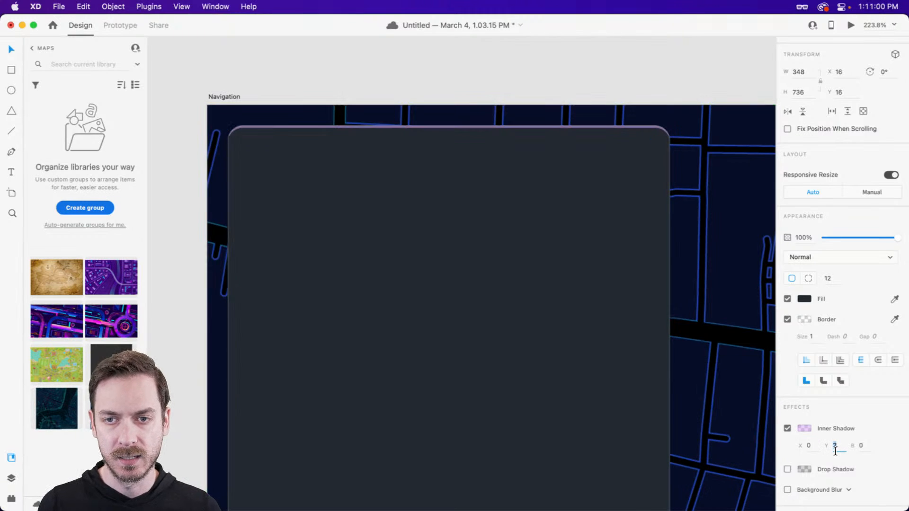
pyautogui.press('Down')
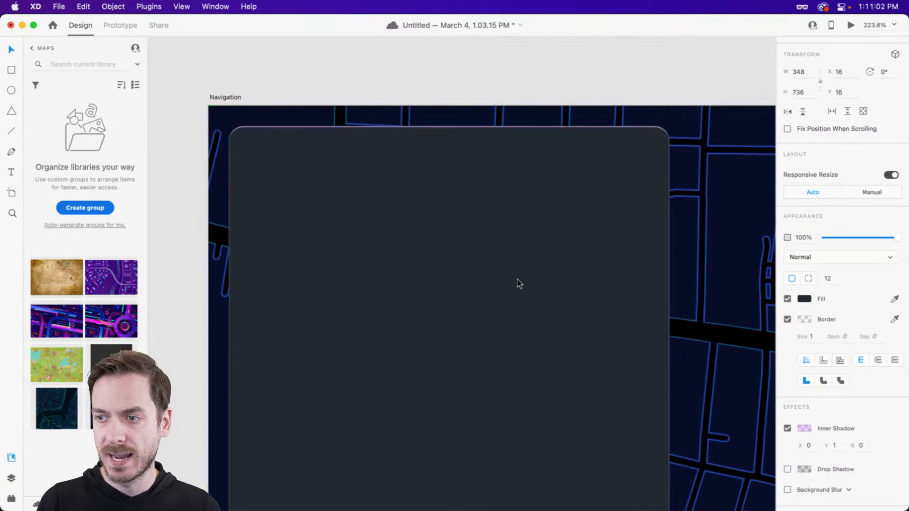
# Examine the deselected side panel and its highlighted edges against the map
pyautogui.scroll(-3, 517, 280)
pyautogui.scroll(-2, 639, 388)
pyautogui.scroll(-2, 638, 388)
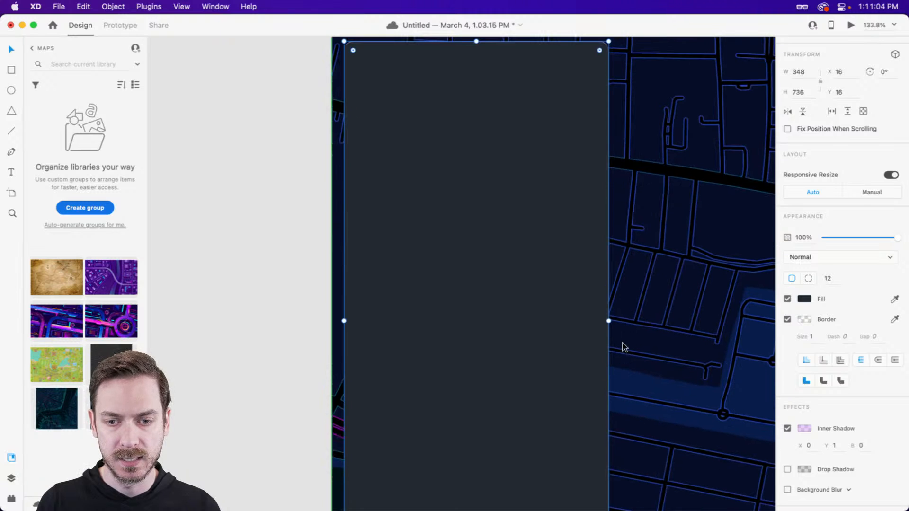
pyautogui.click(705, 277)
pyautogui.moveTo(663, 273); pyautogui.dragTo(617, 269)
pyautogui.scroll(-2, 586, 259)
pyautogui.scroll(-1, 586, 258)
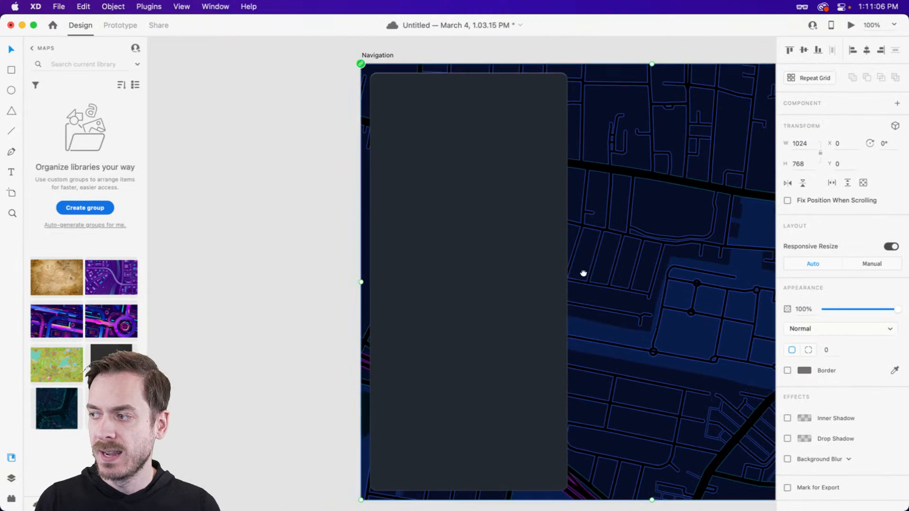
pyautogui.hscroll(2, 582, 270)
# Turn on background blur for the side panel with a blur amount of 7 and a brightness of 7
pyautogui.click(450, 253)
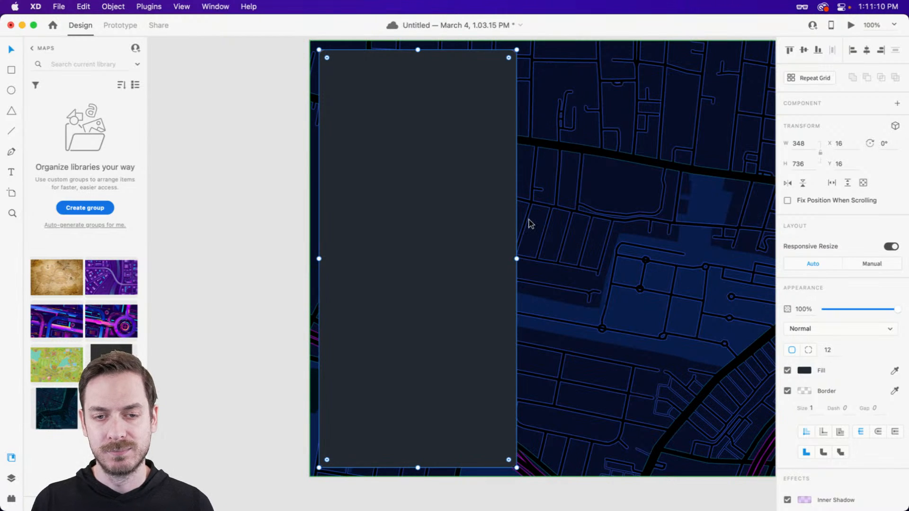
pyautogui.scroll(-3, 853, 374)
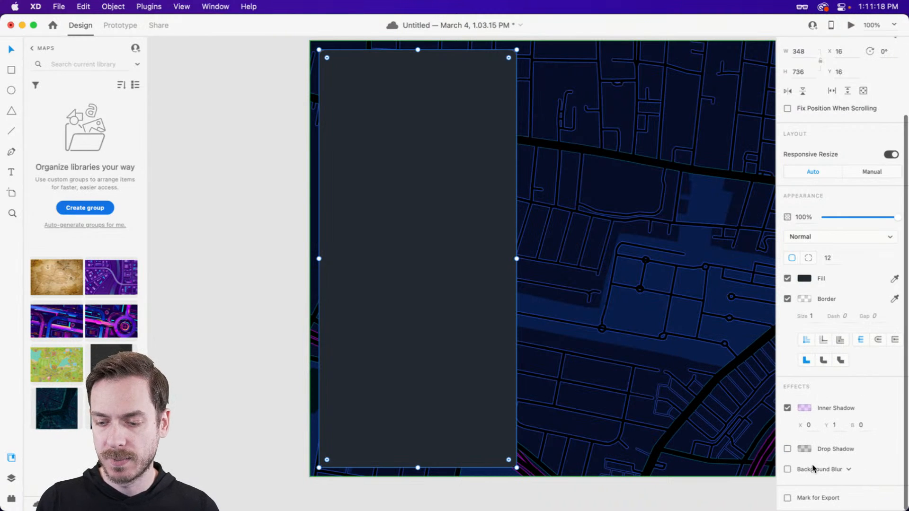
pyautogui.click(788, 470)
pyautogui.scroll(-2, 827, 394)
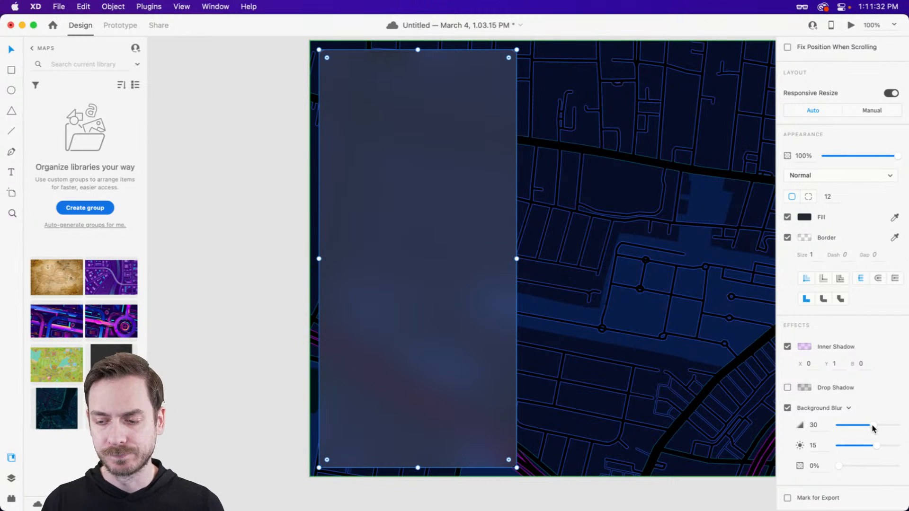
pyautogui.moveTo(874, 429)
pyautogui.mouseDown()
pyautogui.moveTo(846, 423)
pyautogui.moveTo(875, 444)
pyautogui.mouseUp()
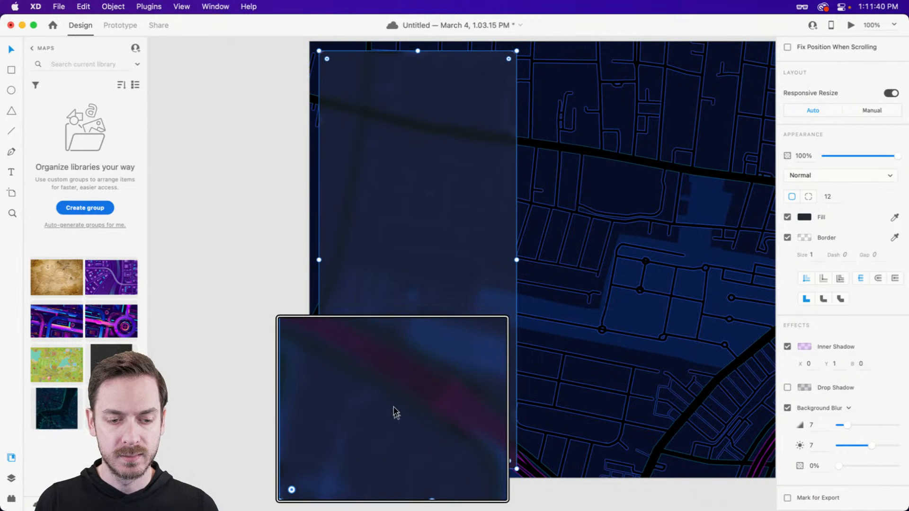
# Raise the panel's background blur amount to 50 and lower its brightness to -24
pyautogui.scroll(5, 399, 405)
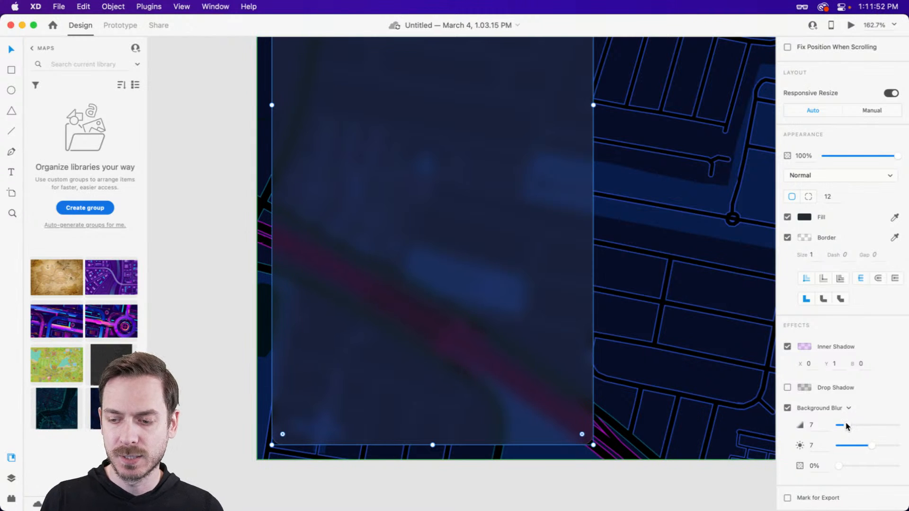
pyautogui.moveTo(847, 426); pyautogui.dragTo(902, 427)
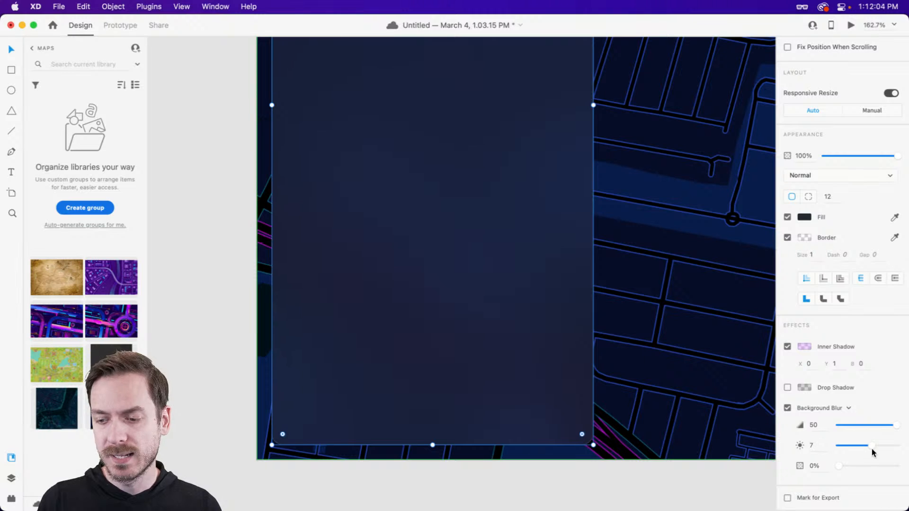
pyautogui.moveTo(872, 446); pyautogui.dragTo(854, 443)
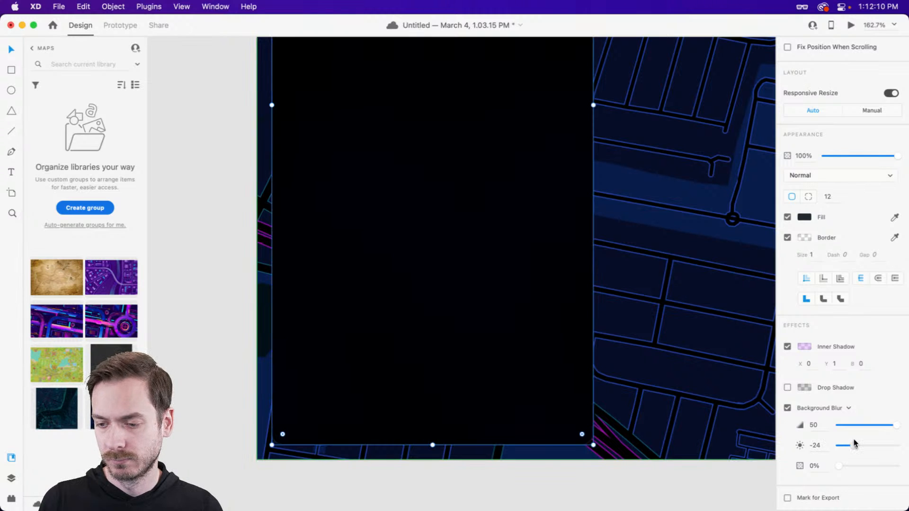
pyautogui.scroll(-3, 545, 167)
pyautogui.scroll(3, 545, 166)
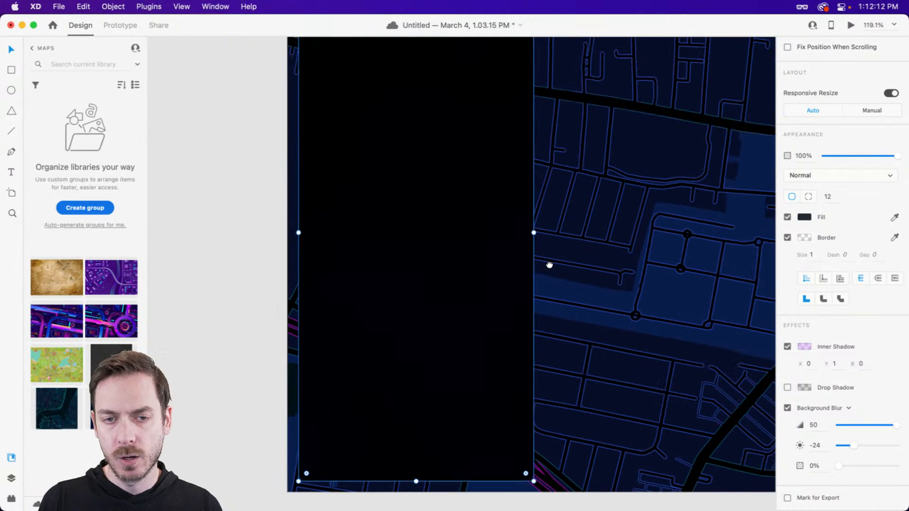
pyautogui.scroll(4, 450, 134)
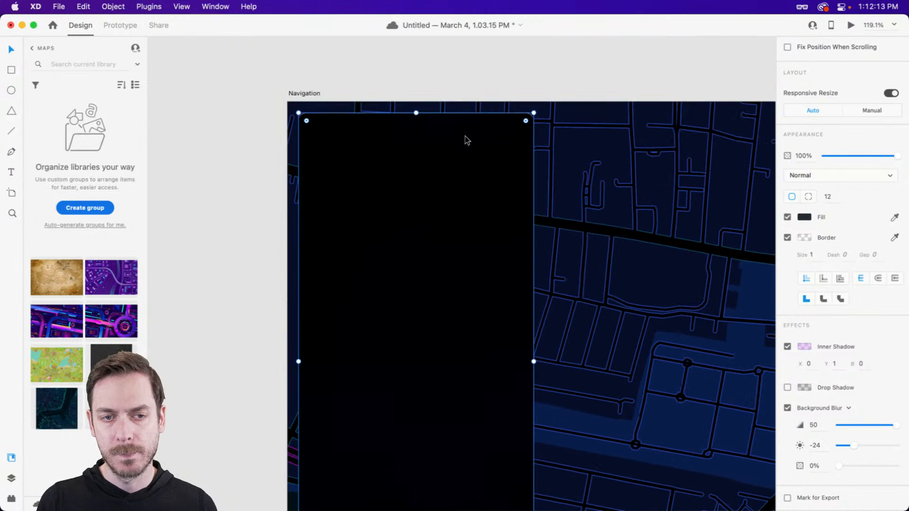
# Save the document and set the opacity of the panel's background blur to 80%
pyautogui.click(803, 218)
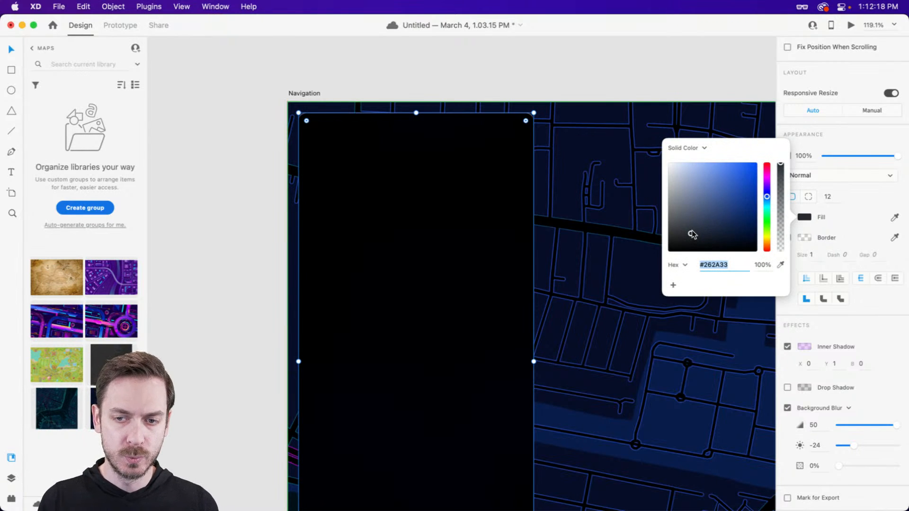
pyautogui.click(843, 145)
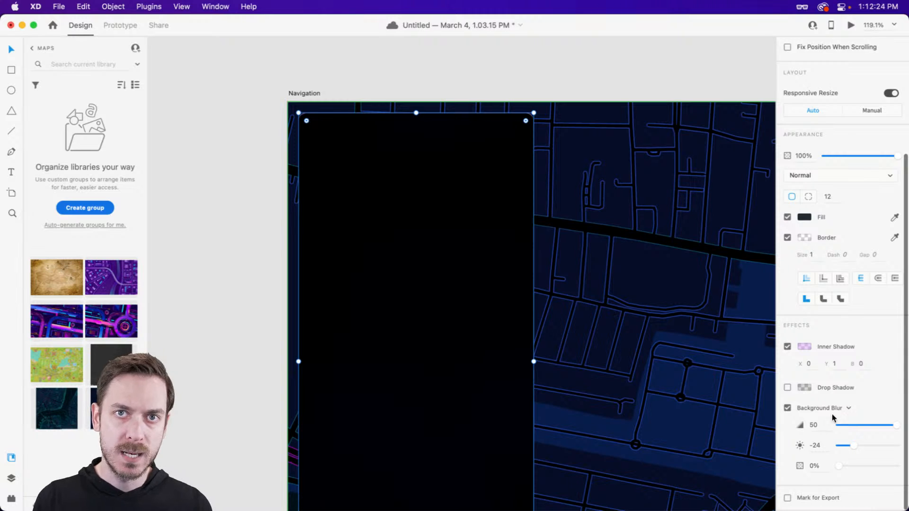
pyautogui.press('super+s')
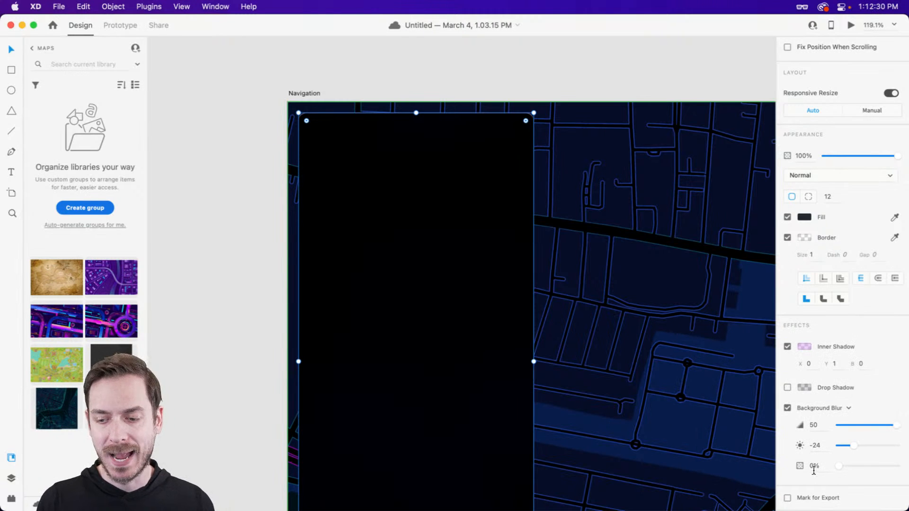
pyautogui.scroll(-5, 605, 331)
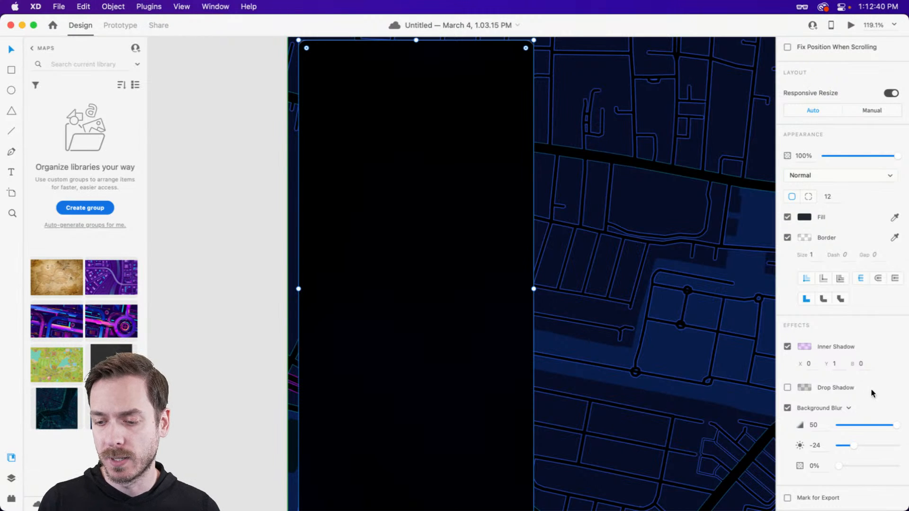
pyautogui.moveTo(839, 466); pyautogui.dragTo(886, 464)
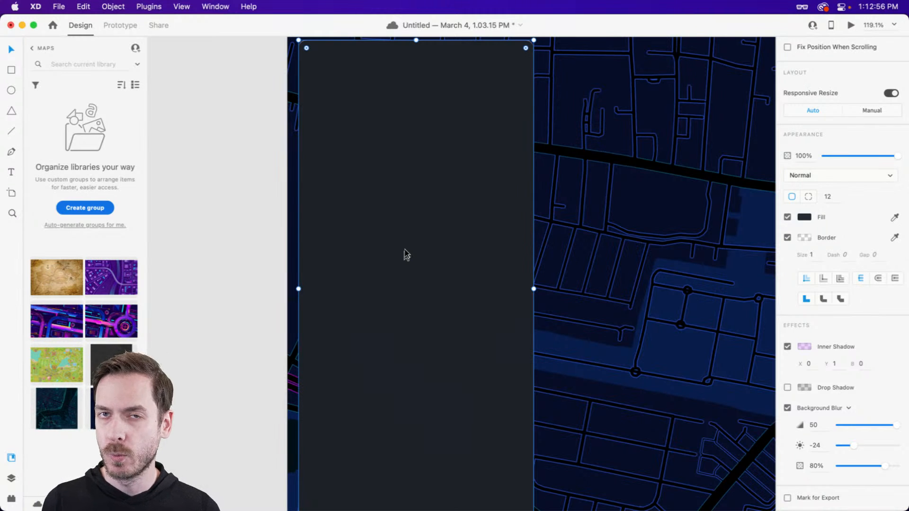
# Compare the side panel's edges and blurred background with the surrounding map, both selected and deselected
pyautogui.click(615, 200)
pyautogui.scroll(1, 615, 200)
pyautogui.click(319, 142)
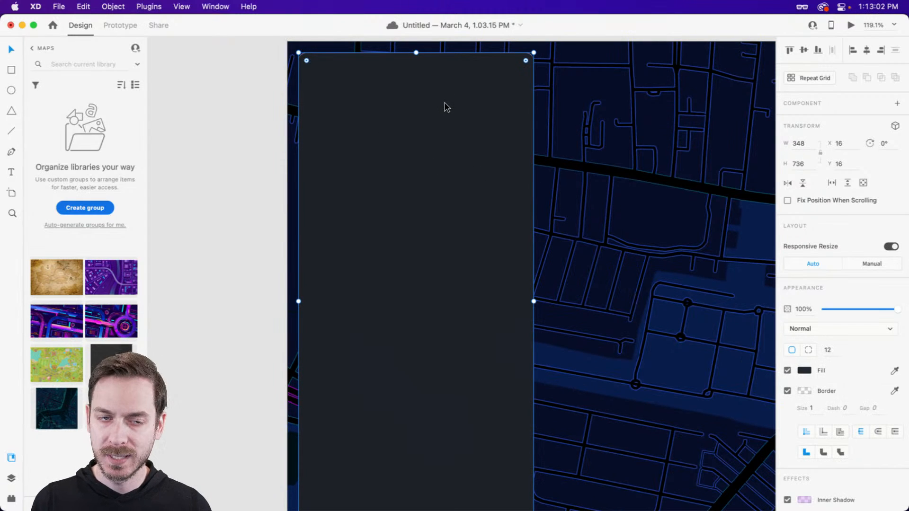
pyautogui.click(569, 107)
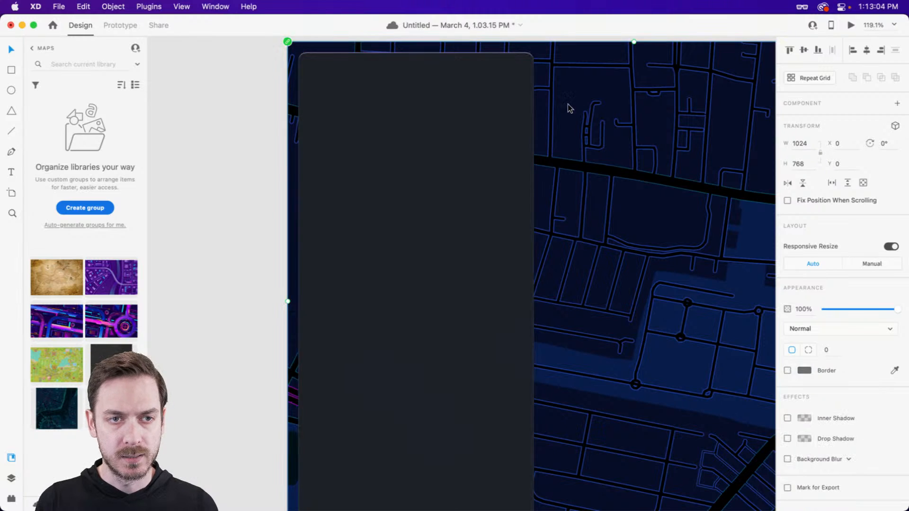
pyautogui.scroll(-5, 449, 164)
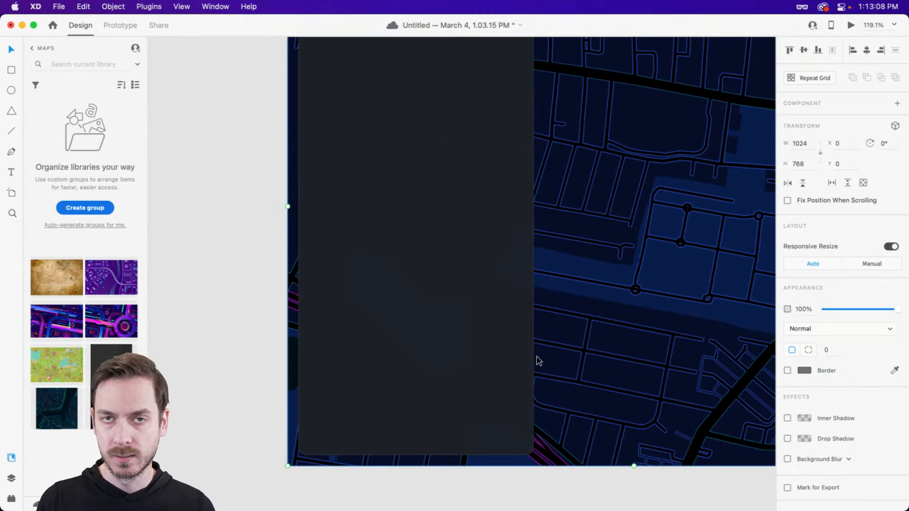
pyautogui.click(504, 404)
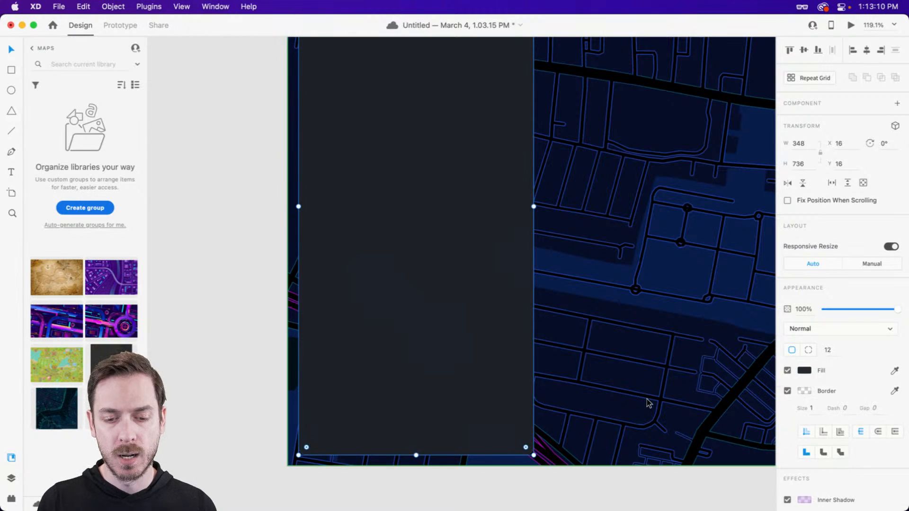
pyautogui.click(648, 402)
pyautogui.click(500, 422)
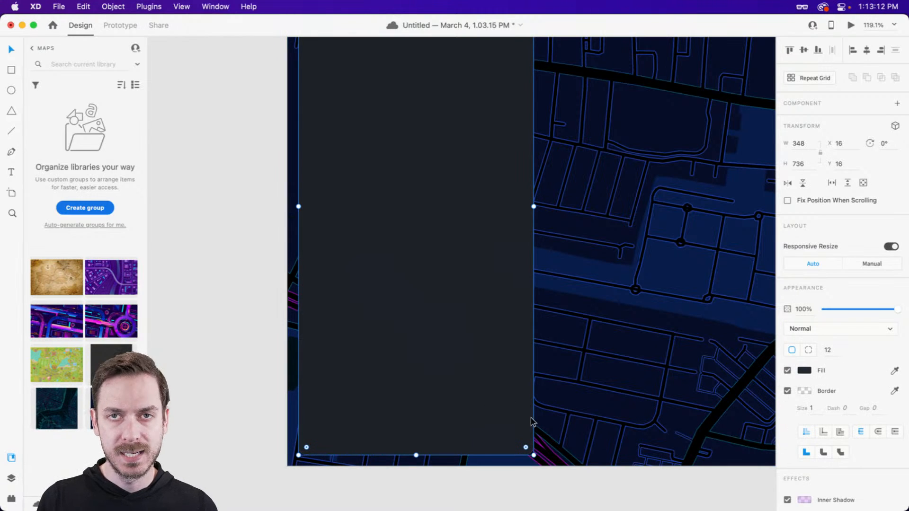
pyautogui.click(552, 421)
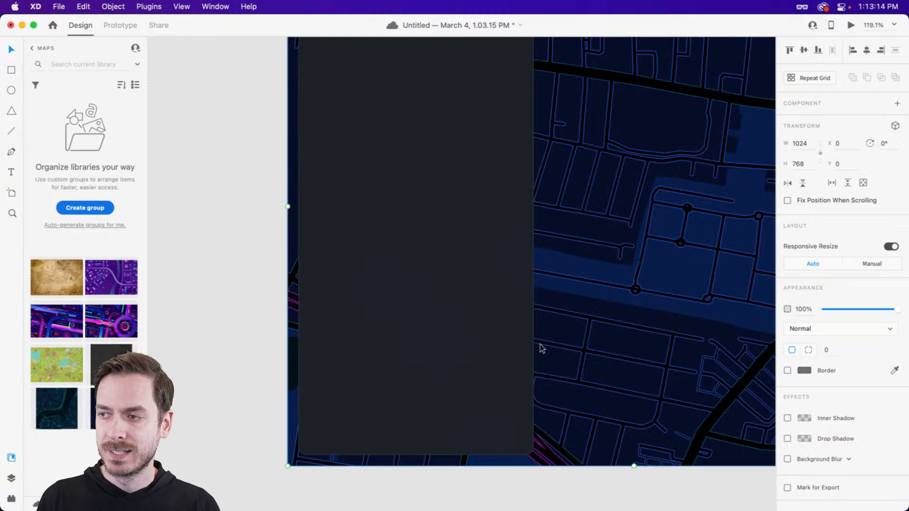
pyautogui.scroll(3, 521, 293)
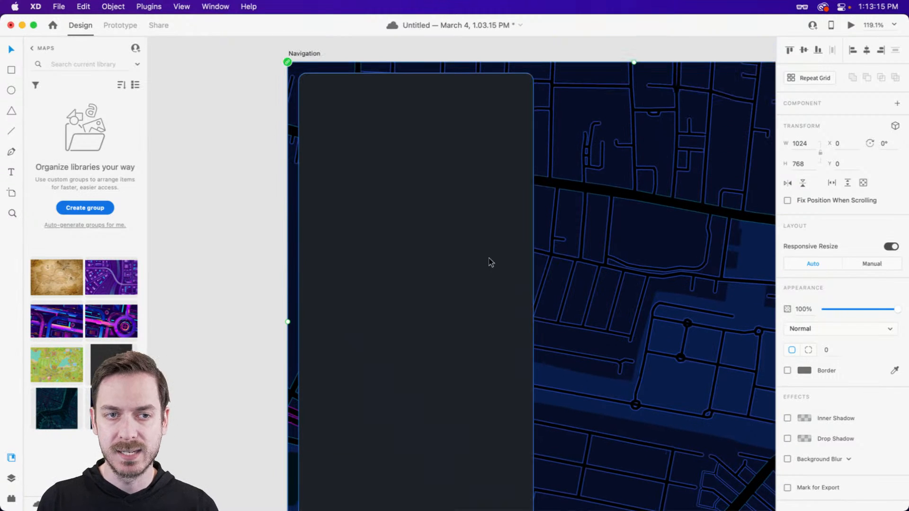
# Duplicate the side panel and shorten the copy from its lower edge to a height of about 183
pyautogui.scroll(2, 377, 83)
pyautogui.click(376, 84)
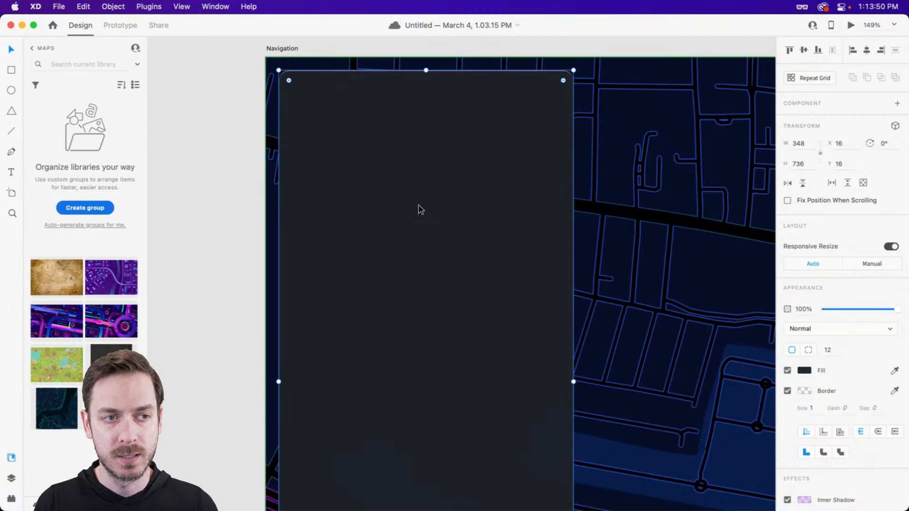
pyautogui.scroll(-10, 418, 207)
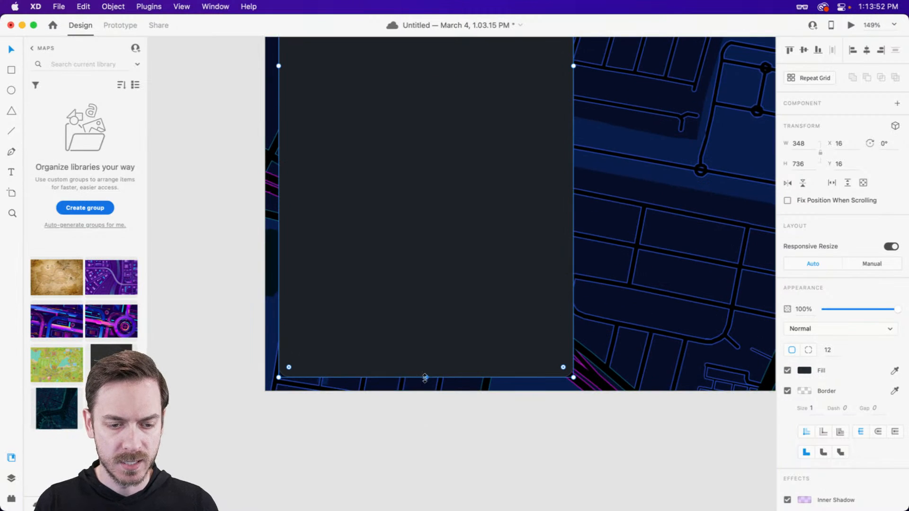
pyautogui.moveTo(424, 377); pyautogui.dragTo(455, 230)
pyautogui.scroll(10, 454, 177)
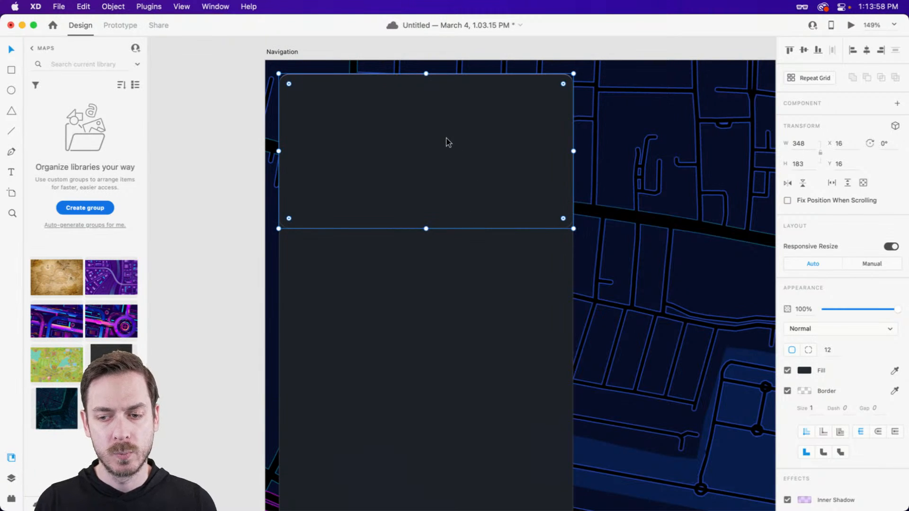
# Remove the border, inner shadow and background blur from the shortened panel copy
pyautogui.scroll(-5, 805, 284)
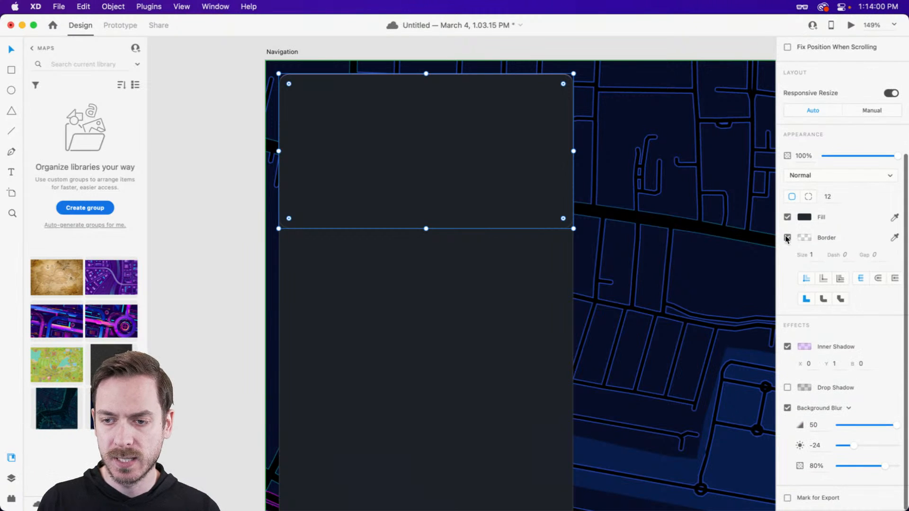
pyautogui.click(787, 237)
pyautogui.click(788, 347)
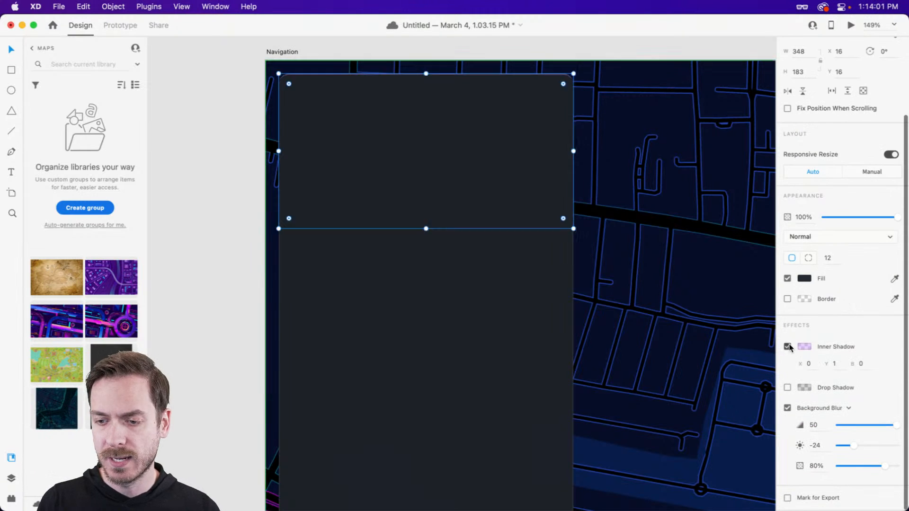
pyautogui.click(787, 408)
pyautogui.click(432, 135)
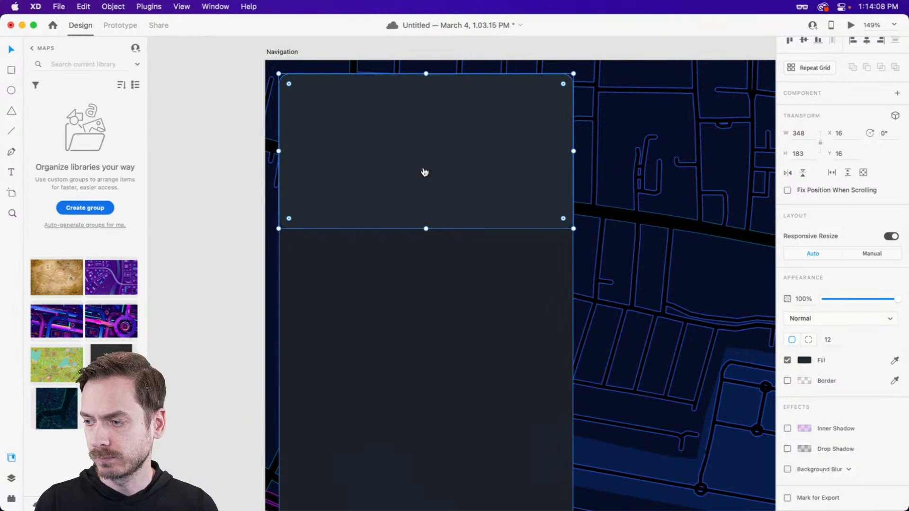
# Switch to Finder and preview AdobeStock_251520533.jpeg from the Cyberpunk folder
pyautogui.press('super+Tab')
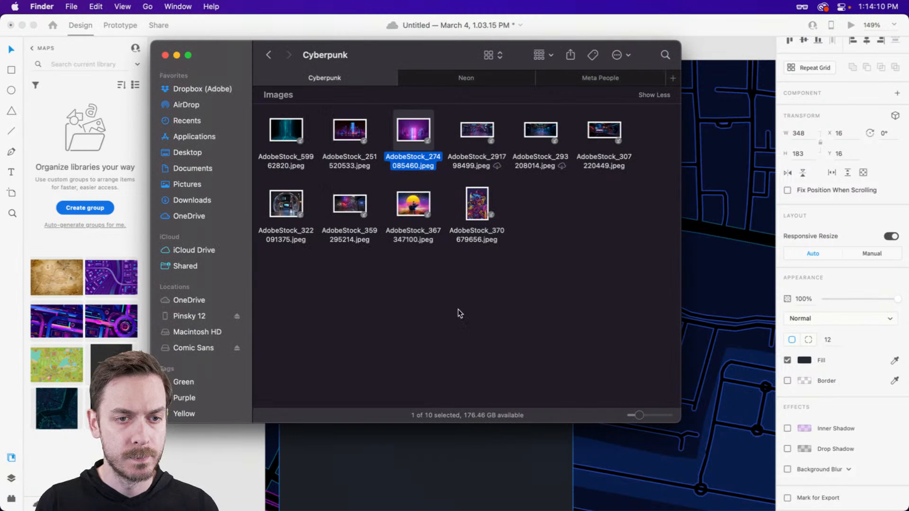
pyautogui.click(459, 310)
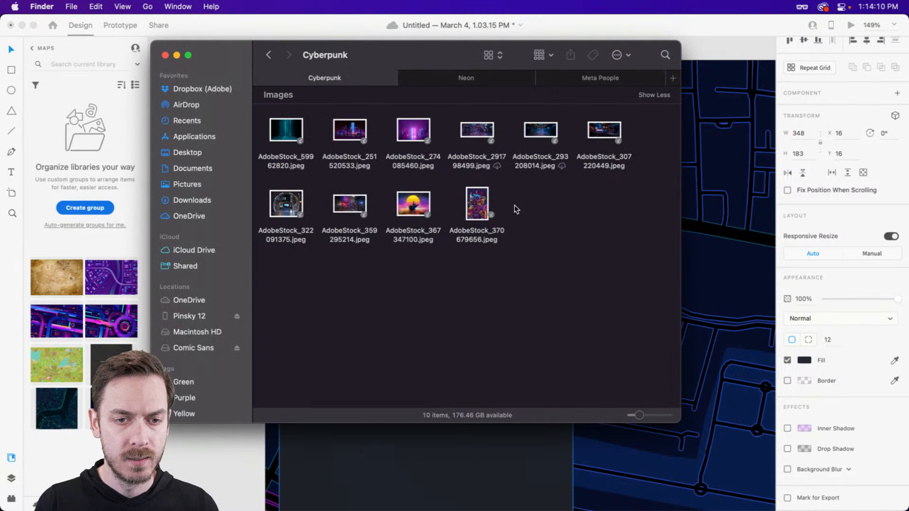
pyautogui.click(353, 130)
pyautogui.press('space')
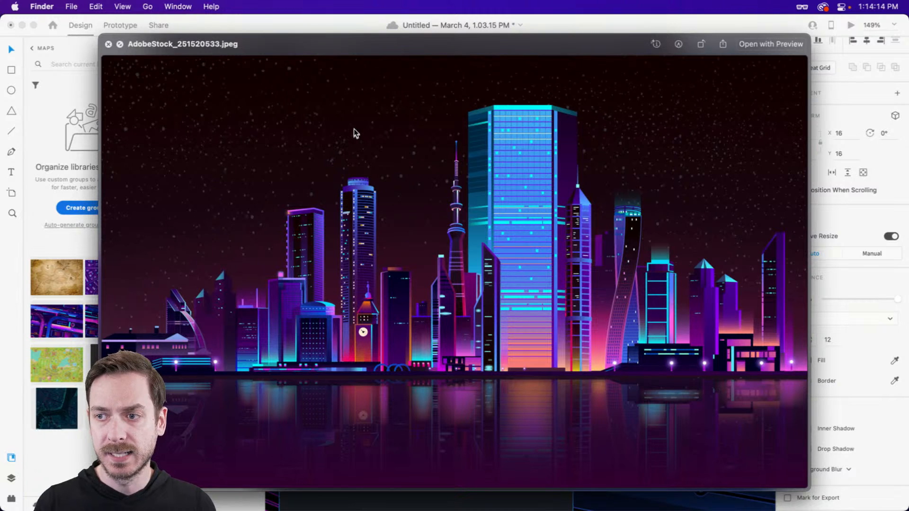
# Return to Adobe XD and fill the shortened panel copy with the AdobeStock_251520533.jpeg skyline image
pyautogui.press('space')
pyautogui.press('super+Tab')
pyautogui.moveTo(354, 121); pyautogui.dragTo(443, 122)
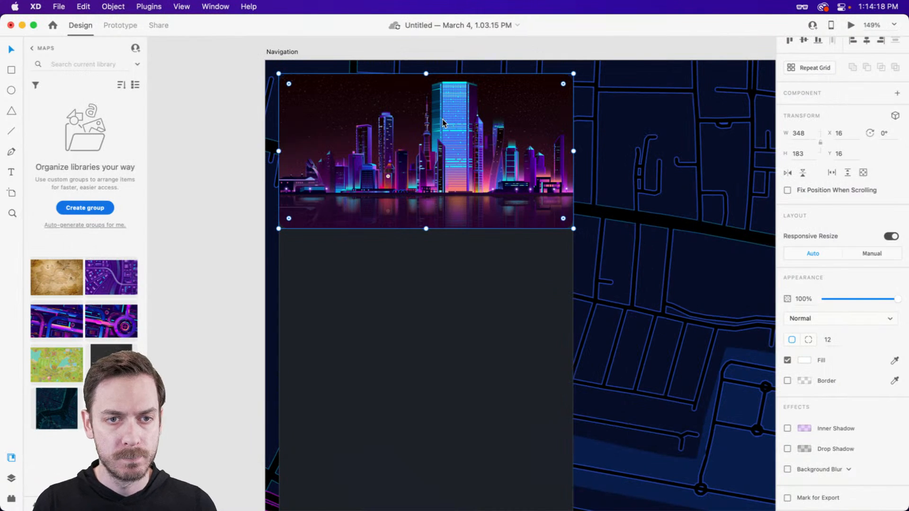
# Enlarge the skyline image inside its frame and shift it so the waterline sits near the frame's lower edge
pyautogui.doubleClick(425, 159)
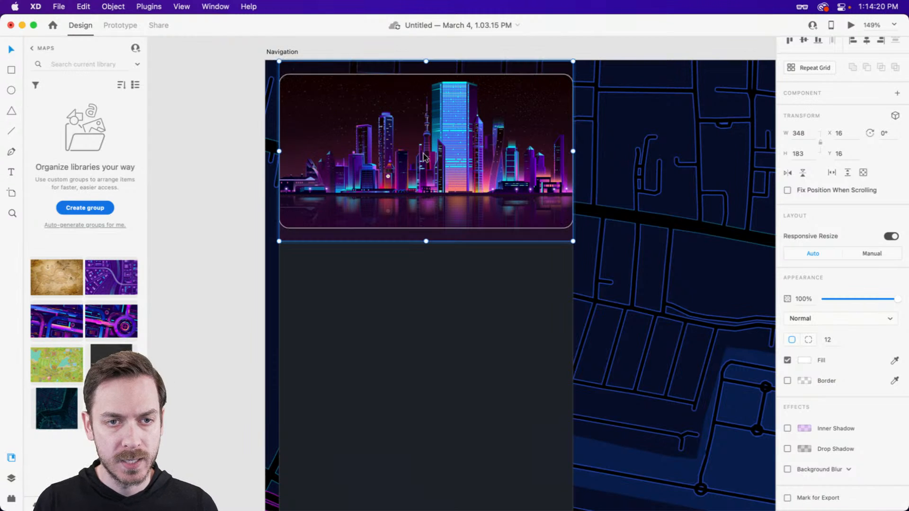
pyautogui.moveTo(426, 242); pyautogui.dragTo(426, 281)
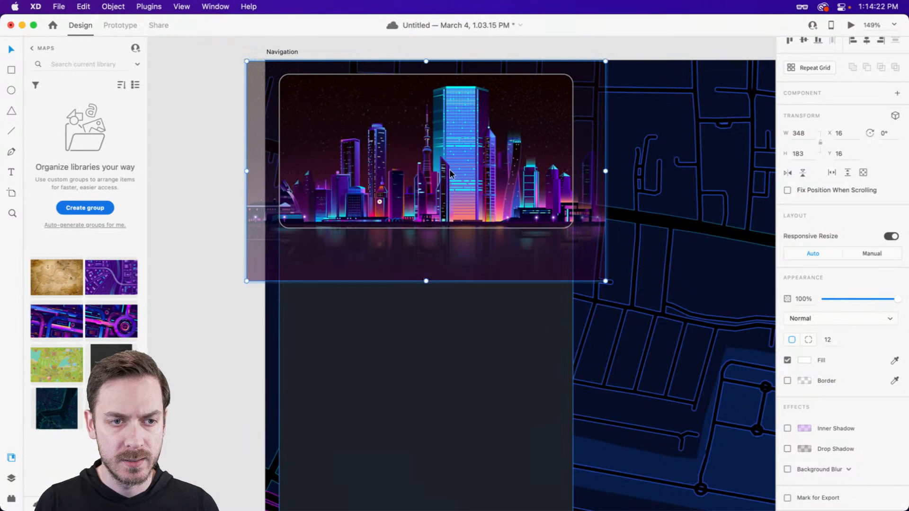
pyautogui.moveTo(450, 169); pyautogui.dragTo(434, 163)
pyautogui.press('Escape')
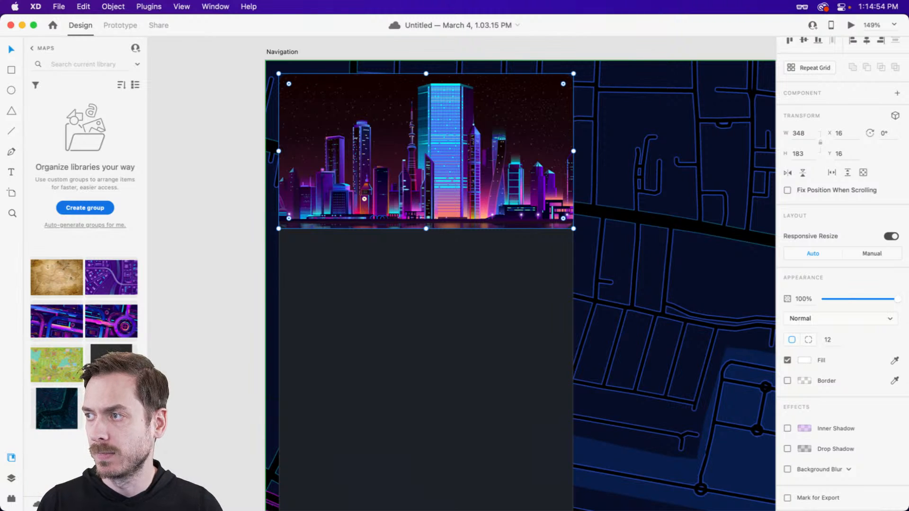
# Square off the header image's two lower corners to radius 0, keeping the upper corners at 12
pyautogui.press('super+Tab')
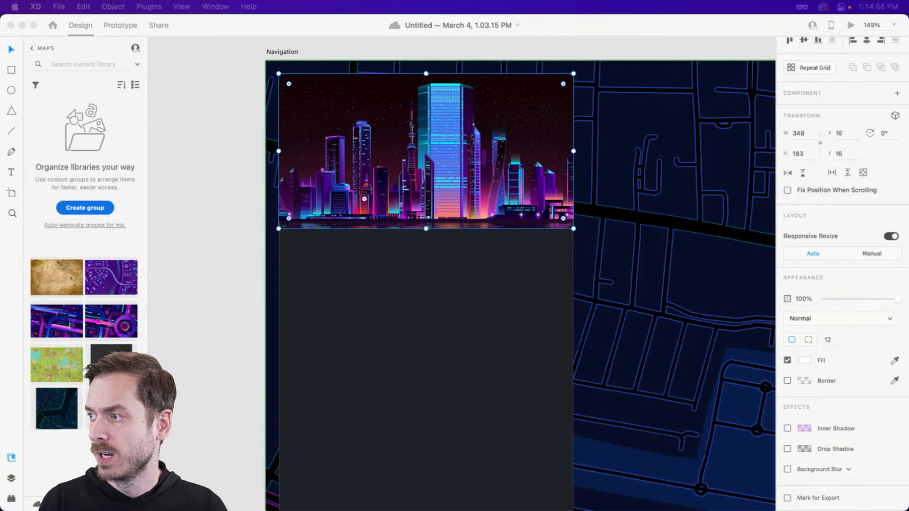
pyautogui.click(476, 168)
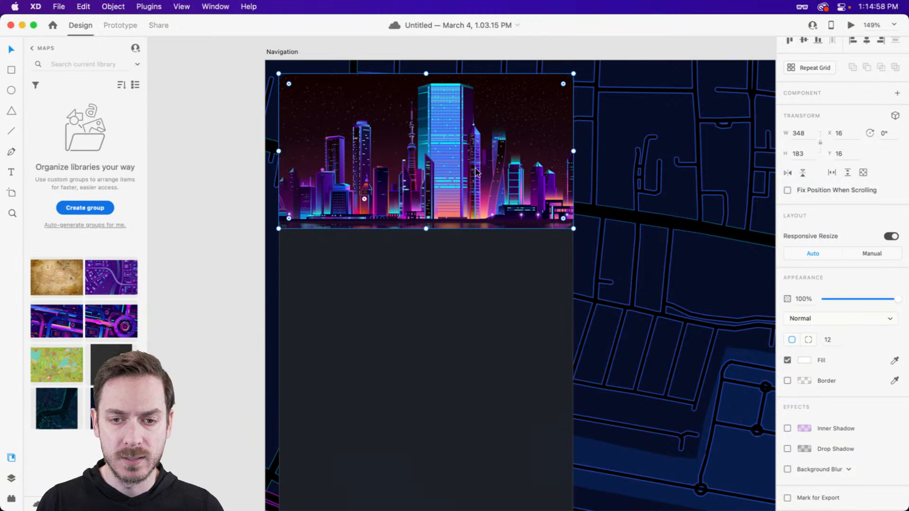
pyautogui.scroll(5, 563, 217)
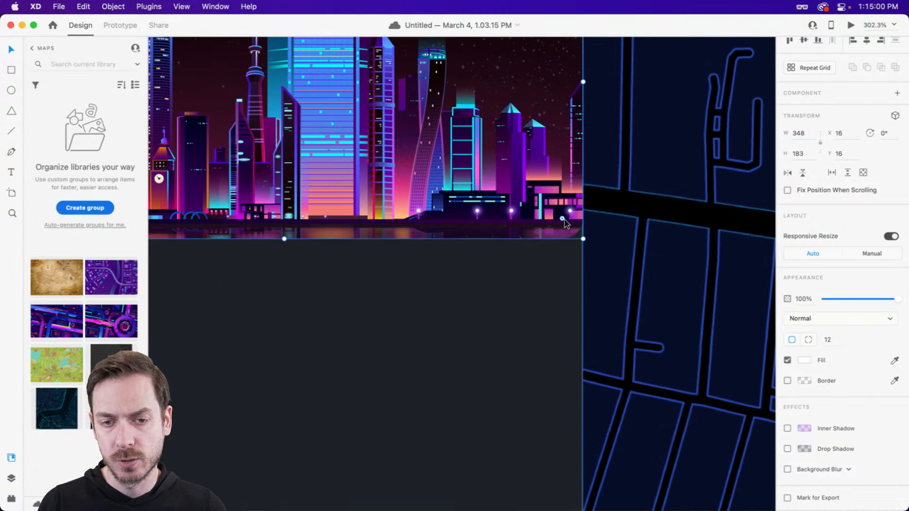
pyautogui.press('alt')
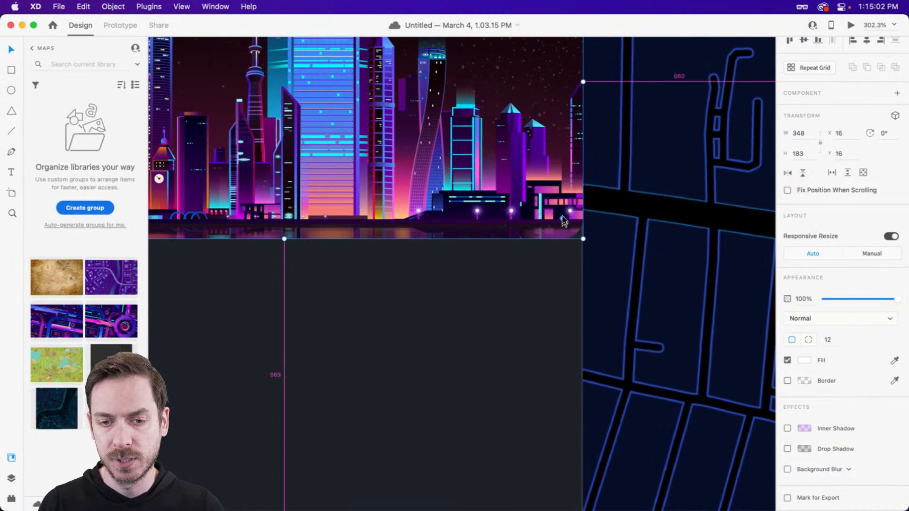
pyautogui.moveTo(563, 221); pyautogui.dragTo(610, 248)
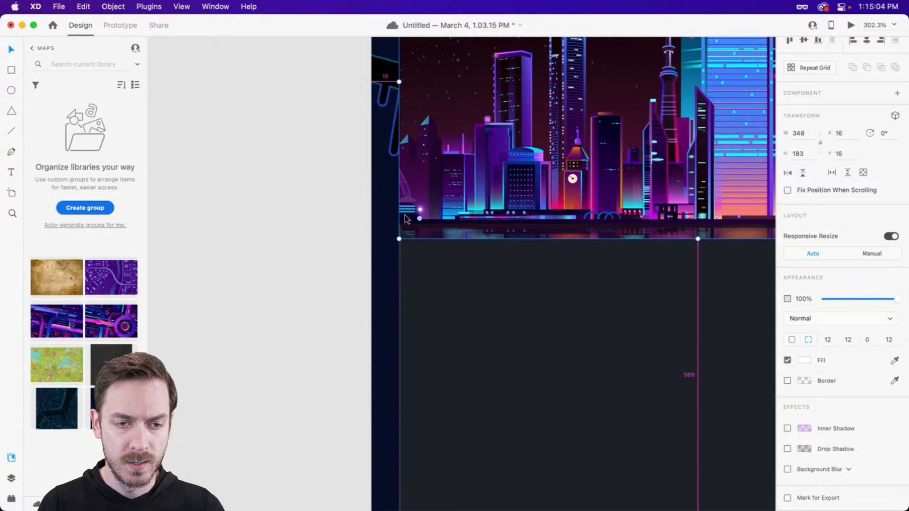
pyautogui.moveTo(420, 219); pyautogui.dragTo(408, 231)
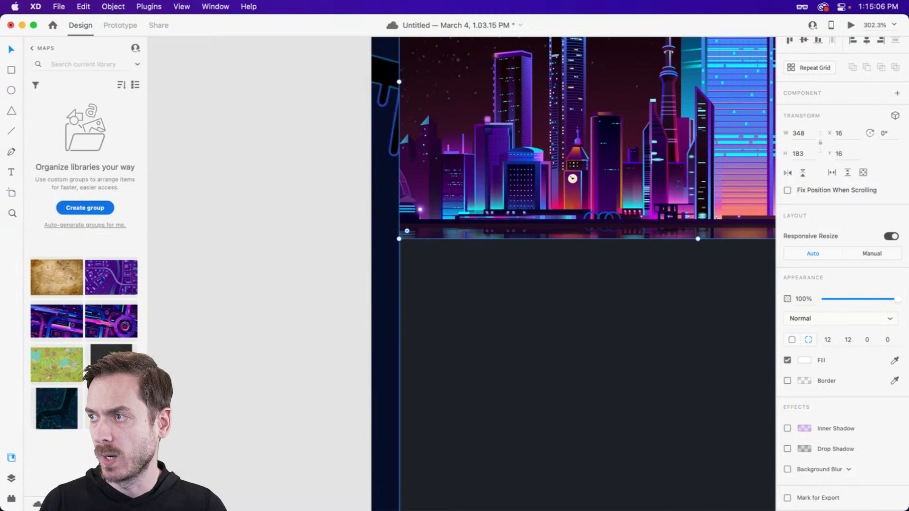
# Try the Soft Light and Screen blend modes on the header image and settle on Lighten
pyautogui.scroll(-5, 599, 119)
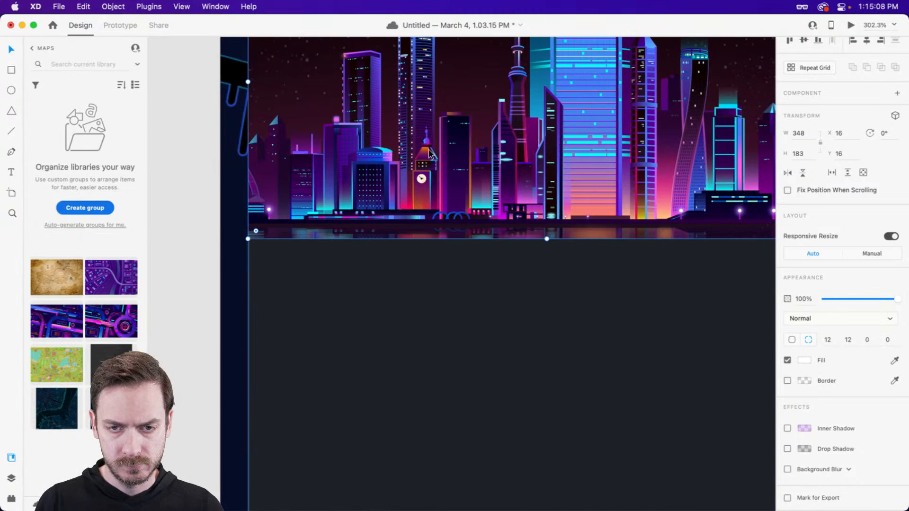
pyautogui.scroll(3, 599, 119)
pyautogui.hscroll(2, 596, 123)
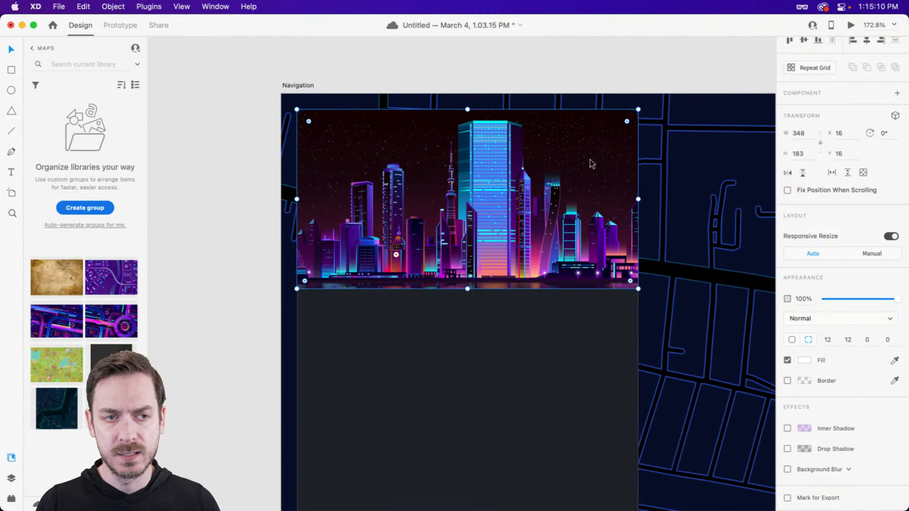
pyautogui.click(829, 320)
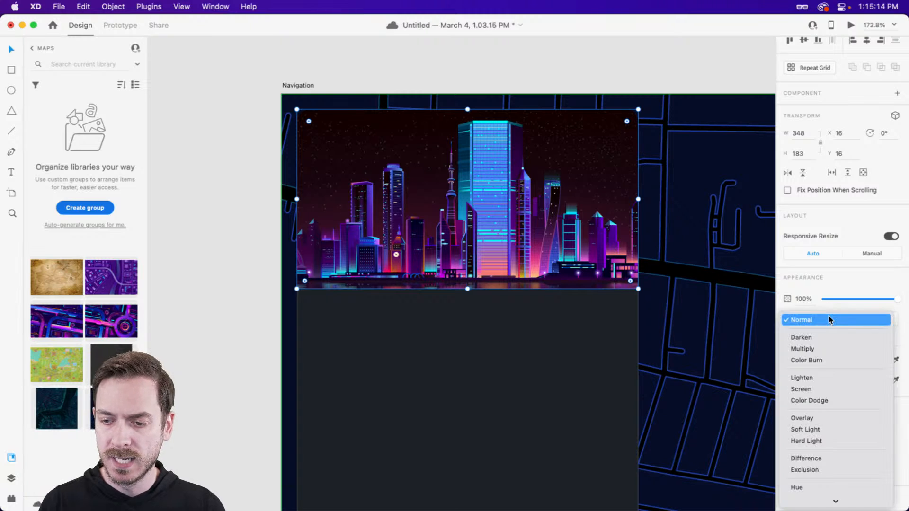
pyautogui.scroll(-2, 815, 445)
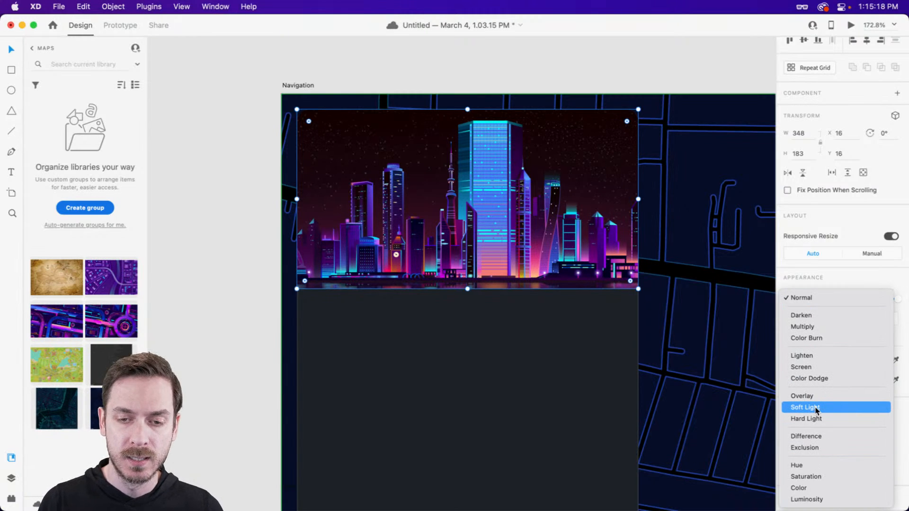
pyautogui.click(816, 410)
pyautogui.click(823, 314)
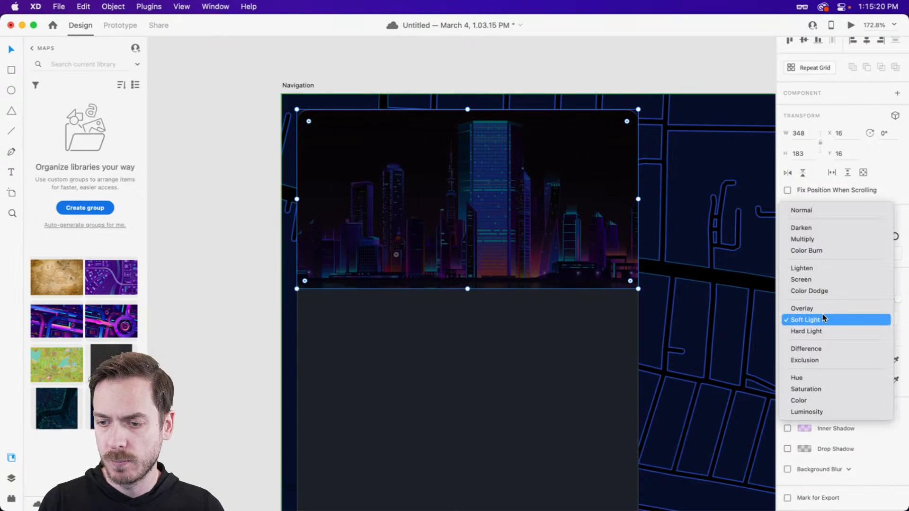
pyautogui.click(823, 280)
pyautogui.click(824, 320)
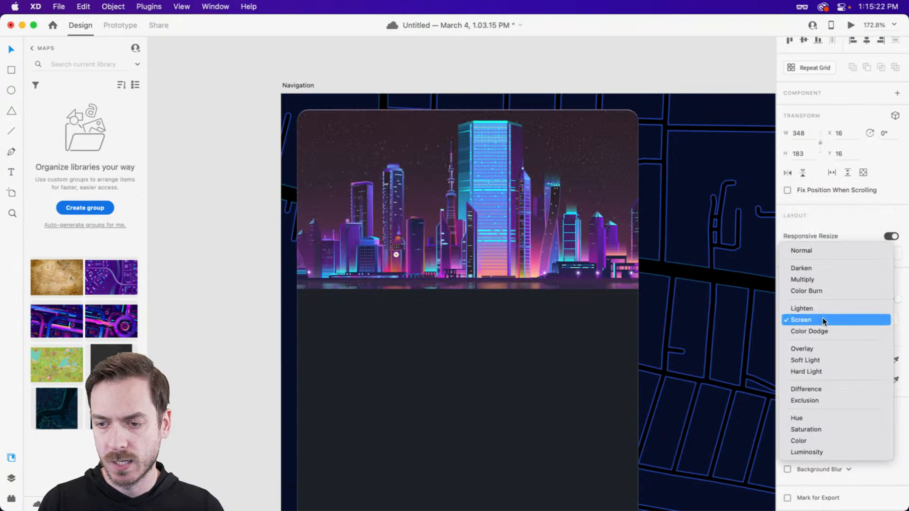
pyautogui.click(823, 307)
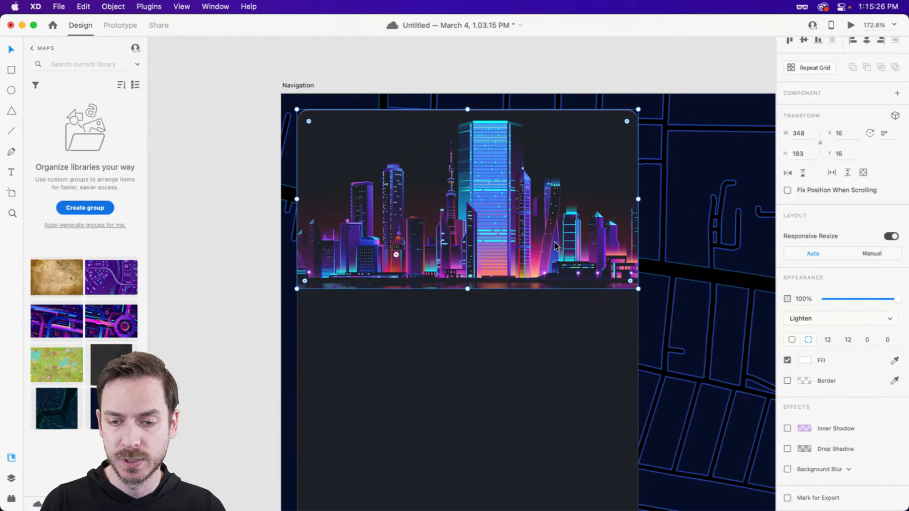
# Toggle the header image layer's visibility and deselect it to check how it blends into the side panel
pyautogui.press('super+y')
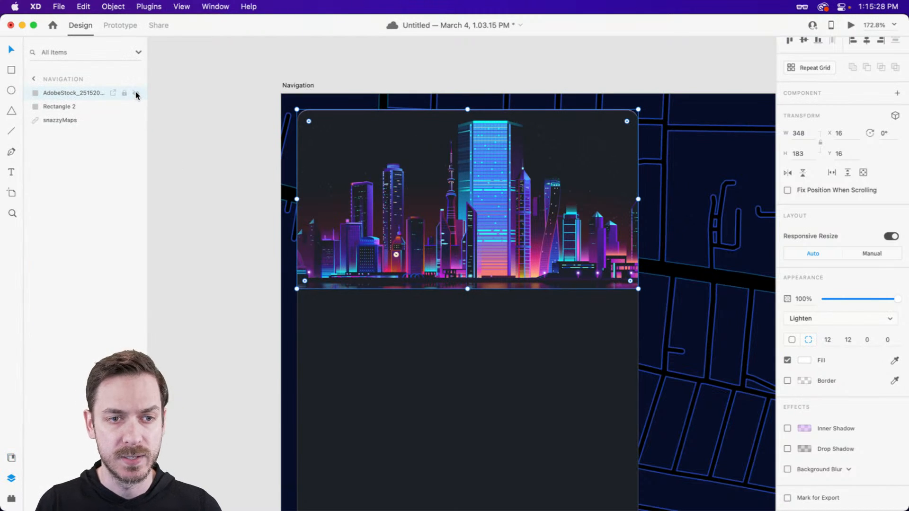
pyautogui.click(136, 93)
pyautogui.click(135, 93)
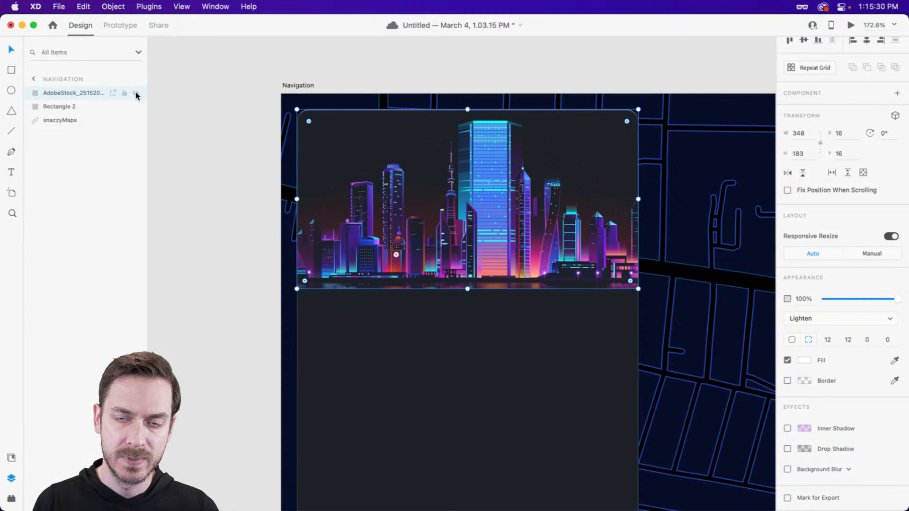
pyautogui.click(651, 83)
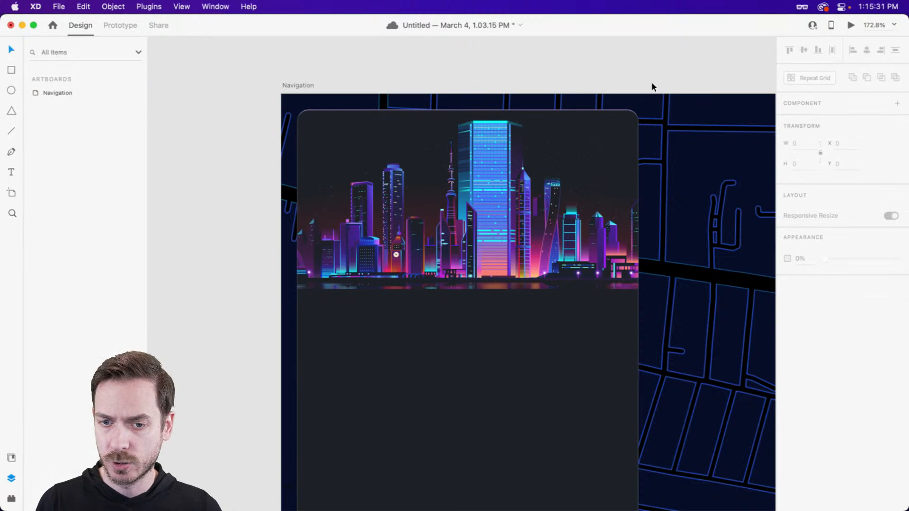
# Duplicate the header image in place and rename the copy Overlay
pyautogui.click(567, 183)
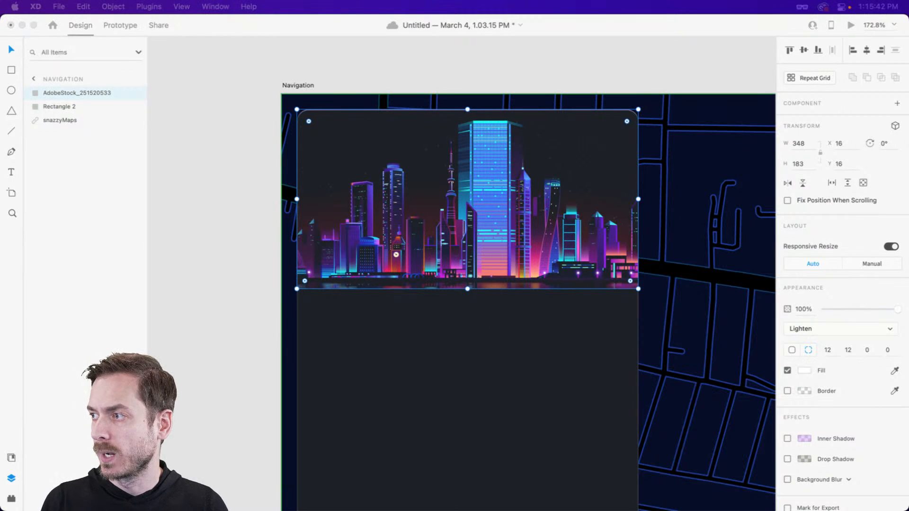
pyautogui.click(638, 232)
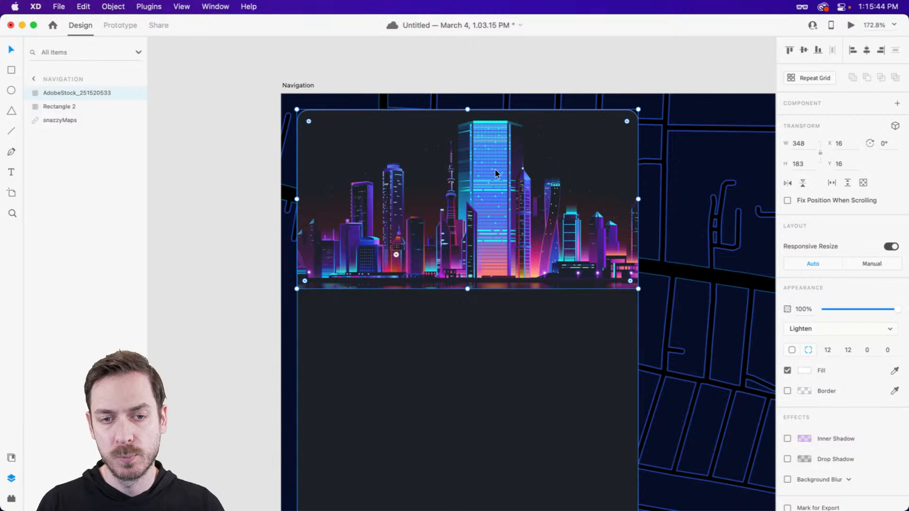
pyautogui.press('super+d')
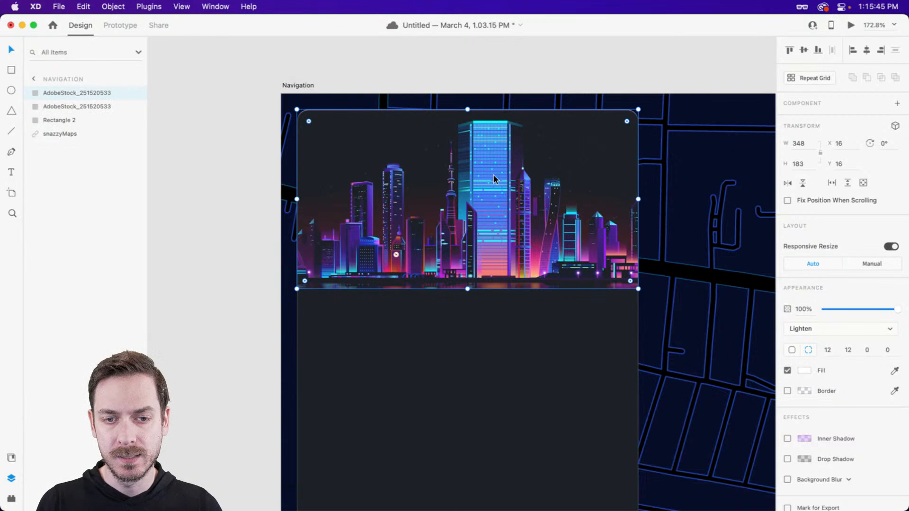
pyautogui.doubleClick(72, 93)
pyautogui.write('Overlay')
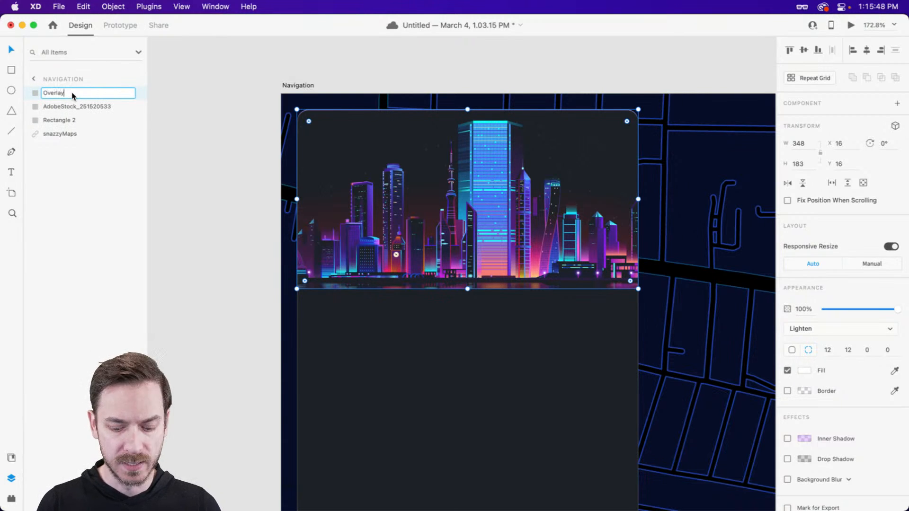
pyautogui.press('Return')
# Set the Overlay layer's blend mode to Normal and replace its image fill with a linear gradient
pyautogui.click(844, 330)
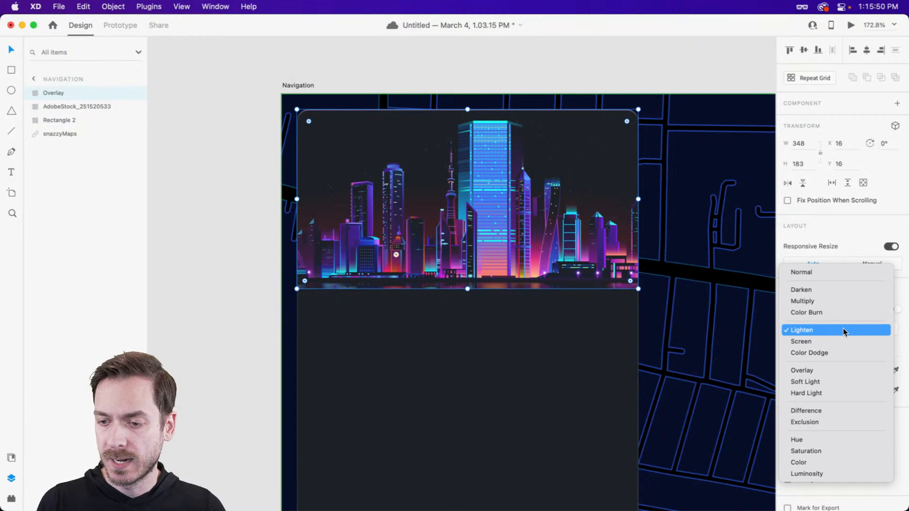
pyautogui.click(820, 274)
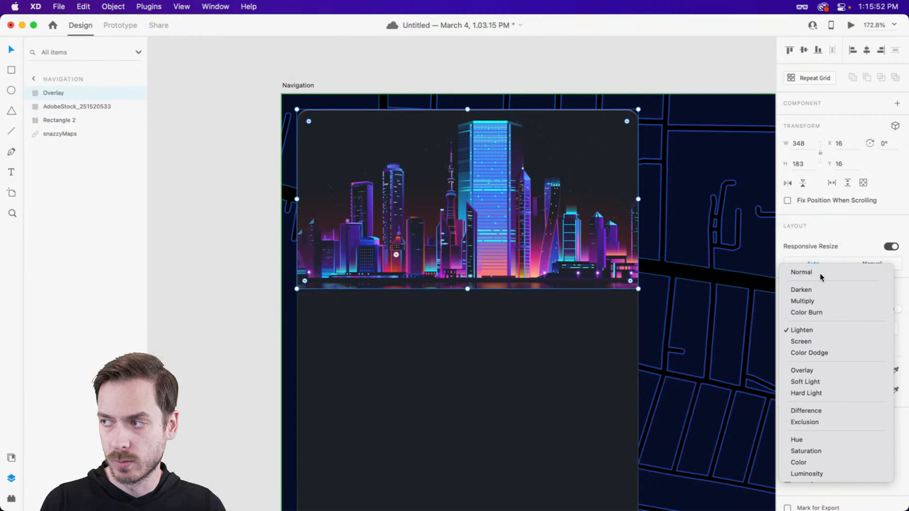
pyautogui.click(804, 370)
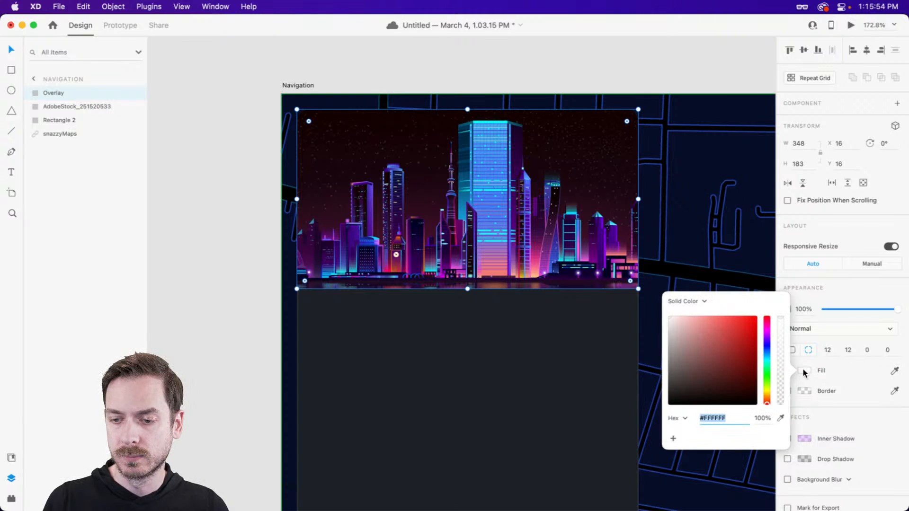
pyautogui.click(690, 301)
pyautogui.click(691, 310)
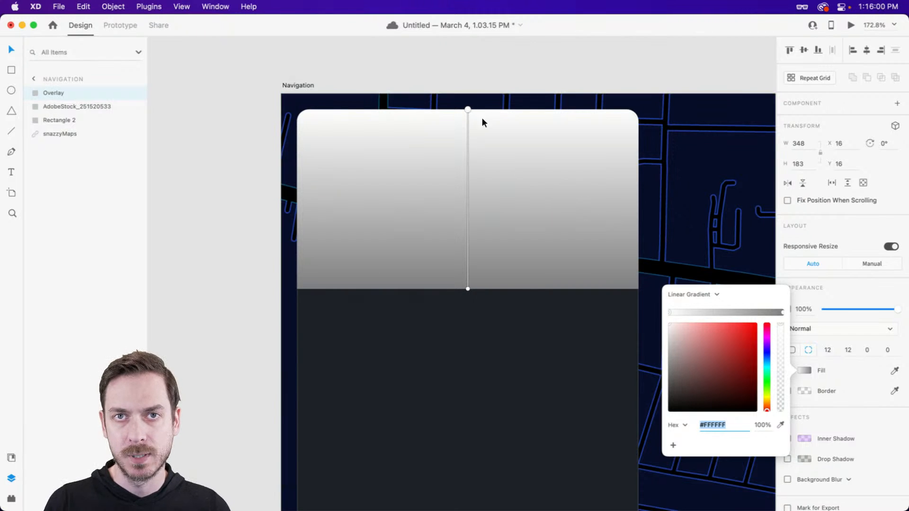
# Set both stops of the Overlay gradient to the dark purple #20142B
pyautogui.moveTo(766, 374); pyautogui.dragTo(768, 345)
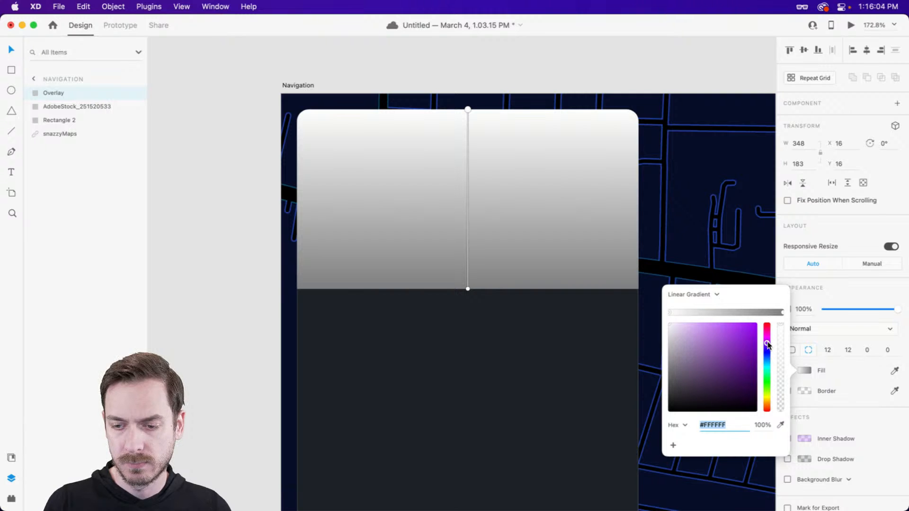
pyautogui.moveTo(706, 388)
pyautogui.mouseDown()
pyautogui.moveTo(728, 396)
pyautogui.moveTo(715, 398)
pyautogui.mouseUp()
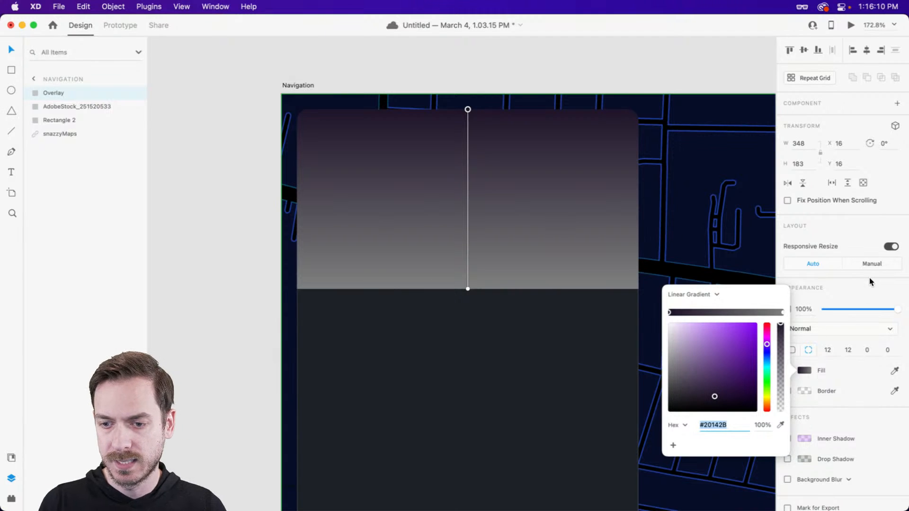
pyautogui.click(782, 313)
pyautogui.write('#20142B')
pyautogui.press('Tab')
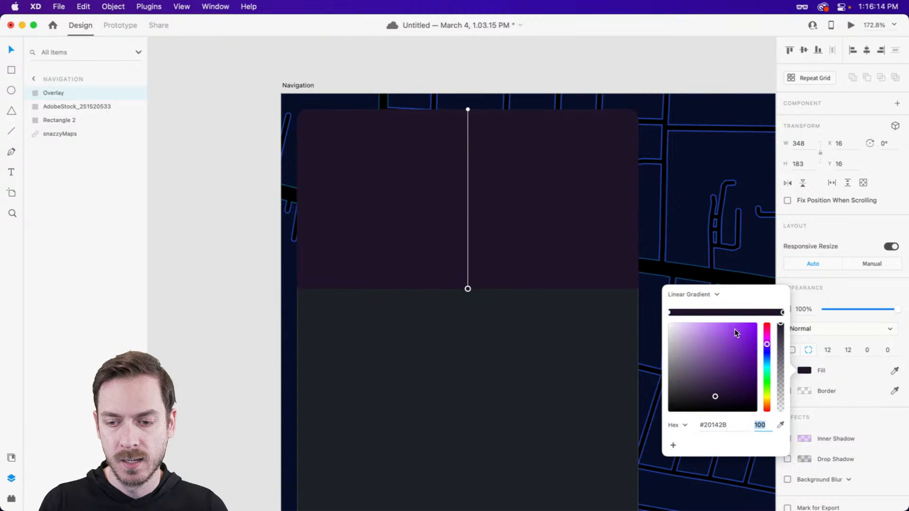
# Reduce the gradient's upper stop to 0% opacity and recolor its lower stop to #1E2129, sampled from the panel below the image
pyautogui.click(669, 313)
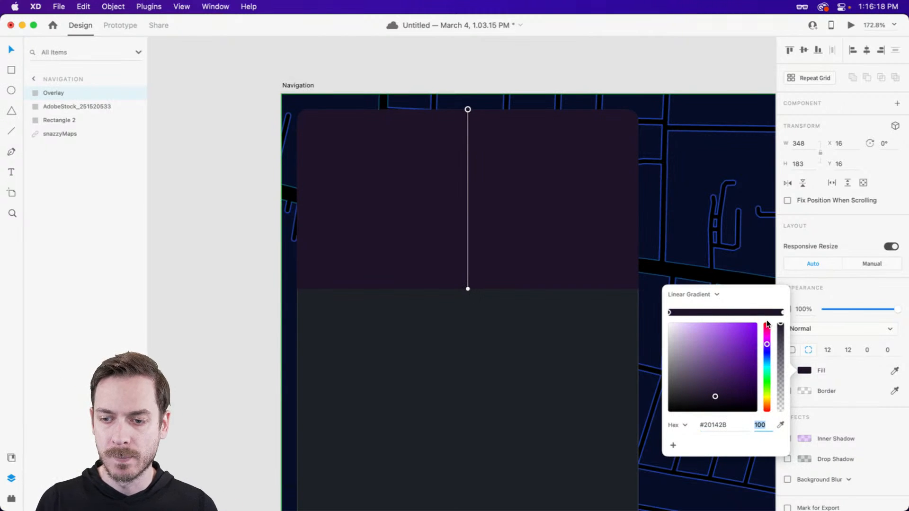
pyautogui.moveTo(781, 325); pyautogui.dragTo(781, 415)
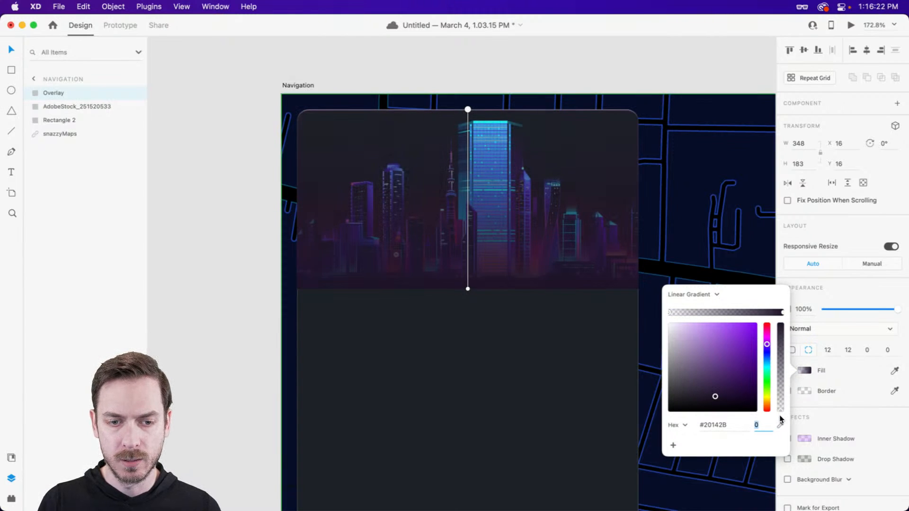
pyautogui.click(783, 313)
pyautogui.click(781, 426)
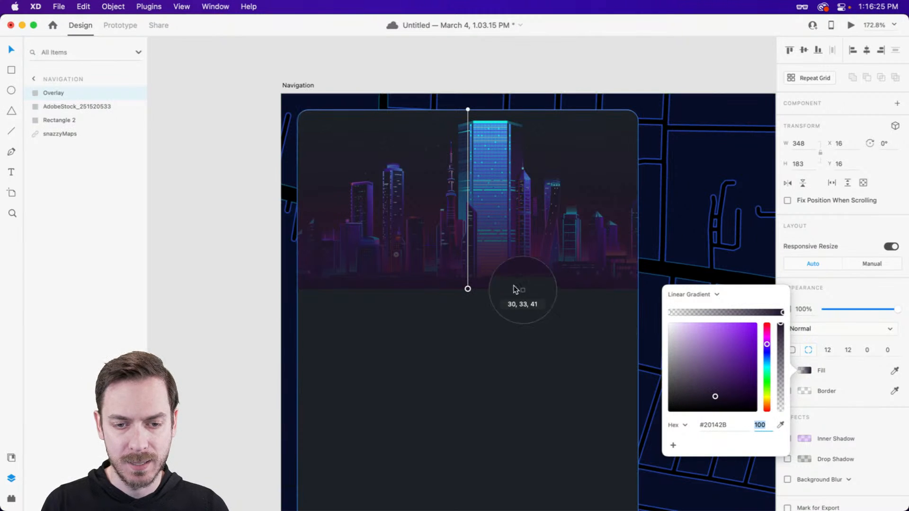
pyautogui.click(489, 295)
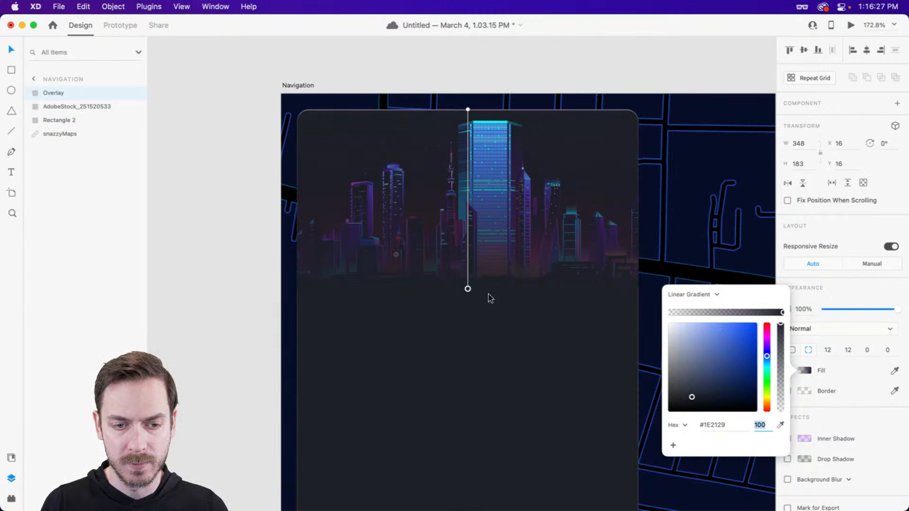
# Extend the Overlay layer's height to 184 and group it with the skyline image under the name Image
pyautogui.click(849, 287)
pyautogui.moveTo(607, 282); pyautogui.dragTo(607, 283)
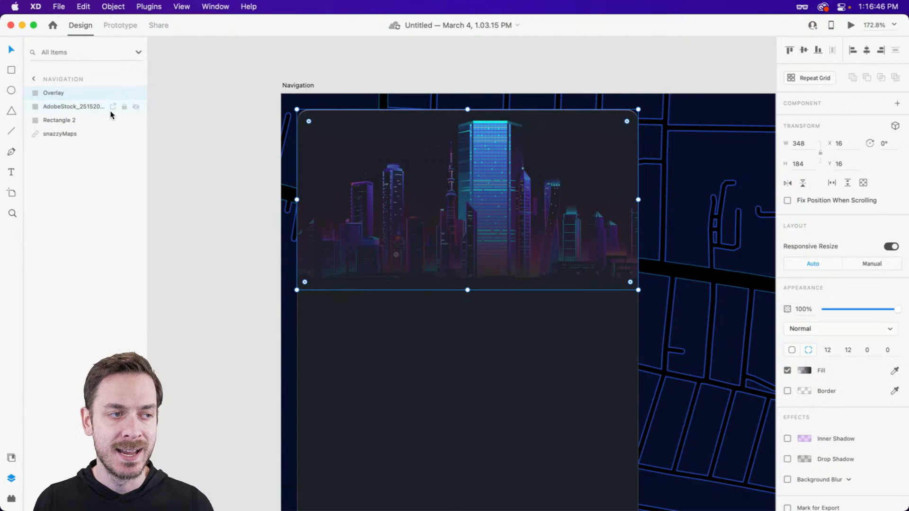
pyautogui.keyDown('shift'); pyautogui.click(83, 107); pyautogui.keyUp('shift')
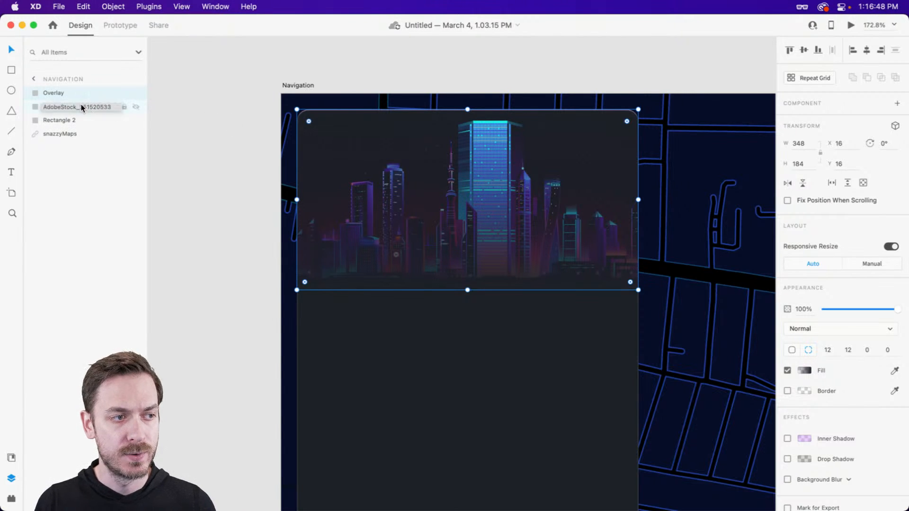
pyautogui.press('super+g')
pyautogui.doubleClick(56, 97)
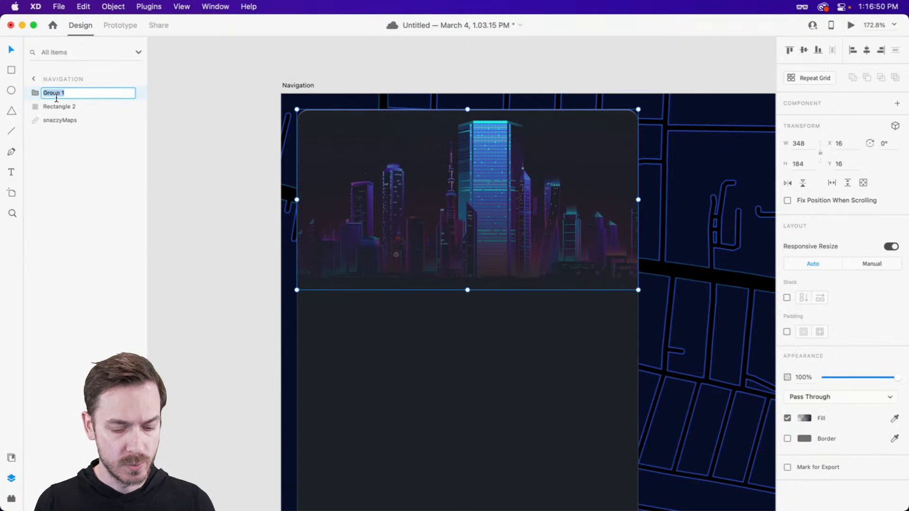
pyautogui.write('Image')
pyautogui.press('Return')
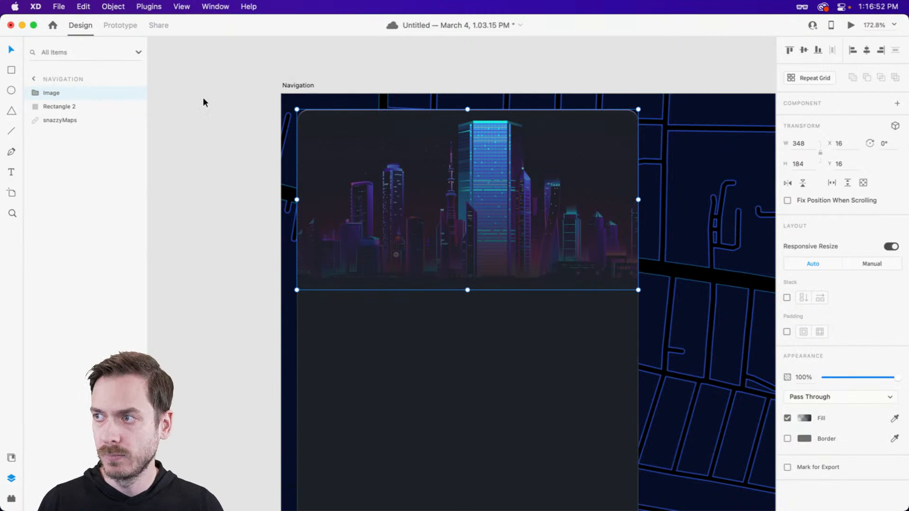
# Add a stop near the middle of the Overlay's linear gradient and darken it to #15121F
pyautogui.hscroll(5, 309, 152)
pyautogui.hscroll(-4, 309, 151)
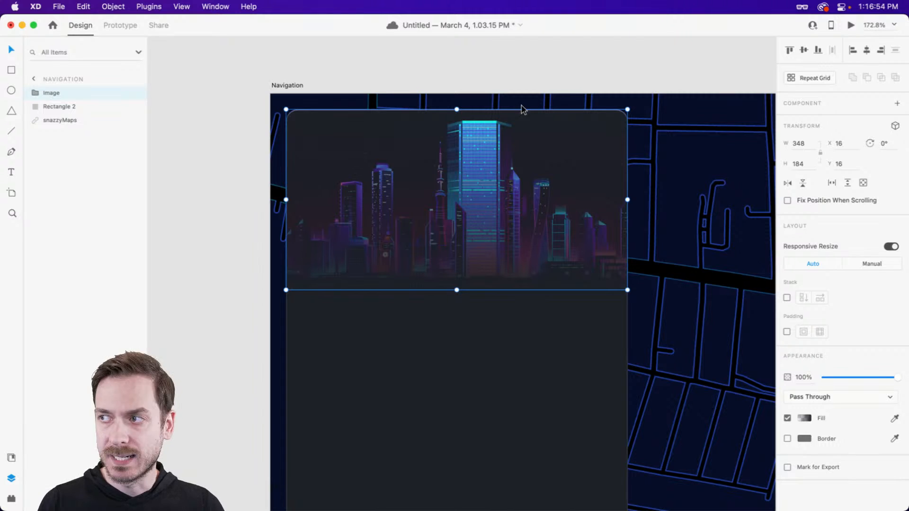
pyautogui.doubleClick(597, 232)
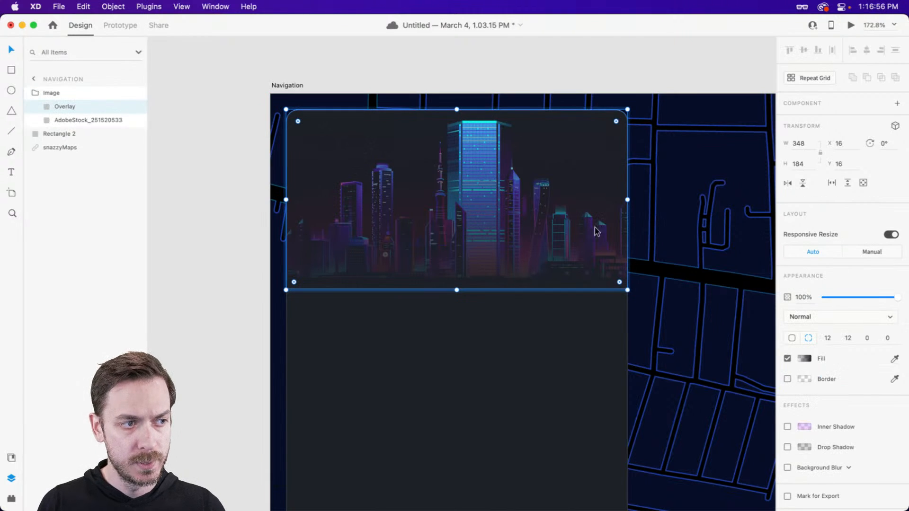
pyautogui.click(805, 359)
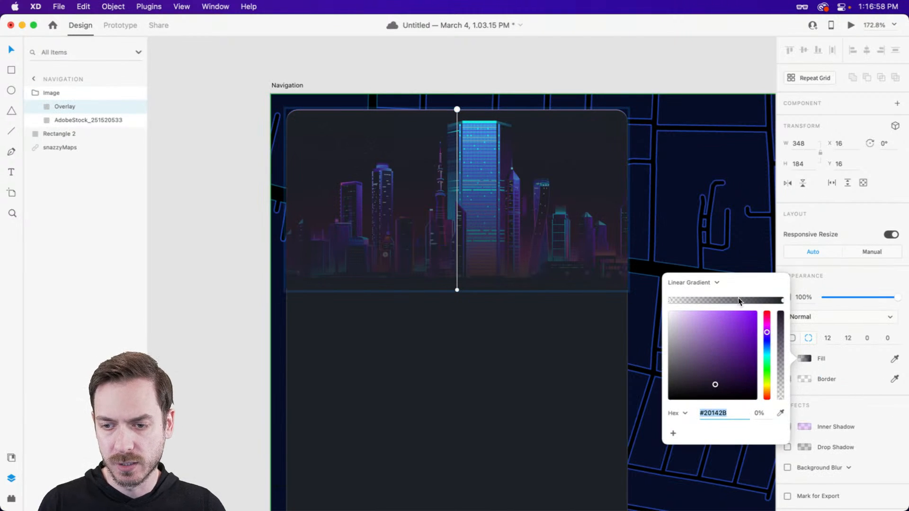
pyautogui.moveTo(738, 300); pyautogui.dragTo(729, 301)
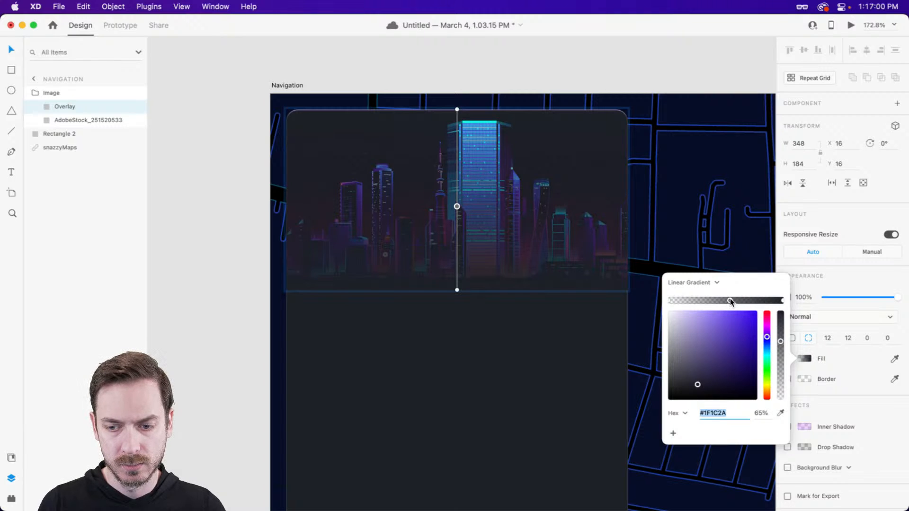
pyautogui.moveTo(697, 385); pyautogui.dragTo(708, 389)
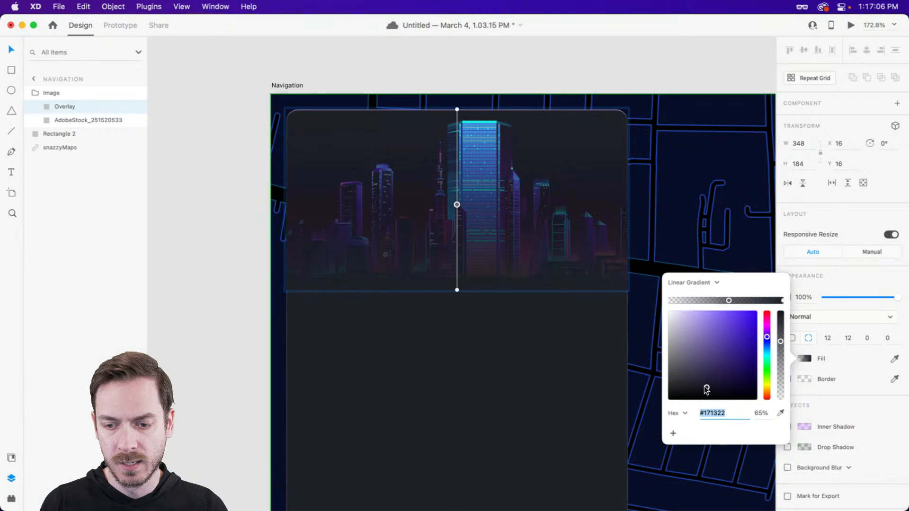
pyautogui.moveTo(707, 387); pyautogui.dragTo(707, 390)
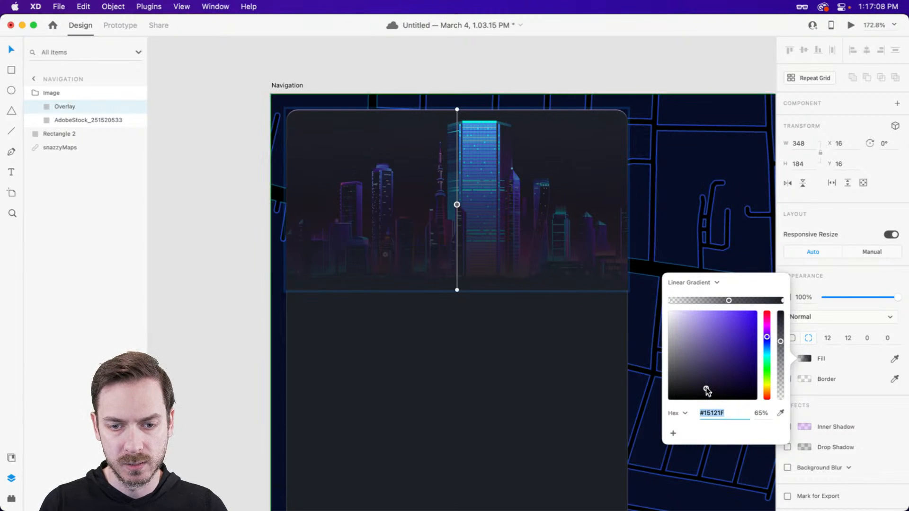
pyautogui.click(571, 44)
# Inset the Overlay and the skyline image together to X 17 with a width of 346
pyautogui.hscroll(1, 509, 81)
pyautogui.click(336, 204)
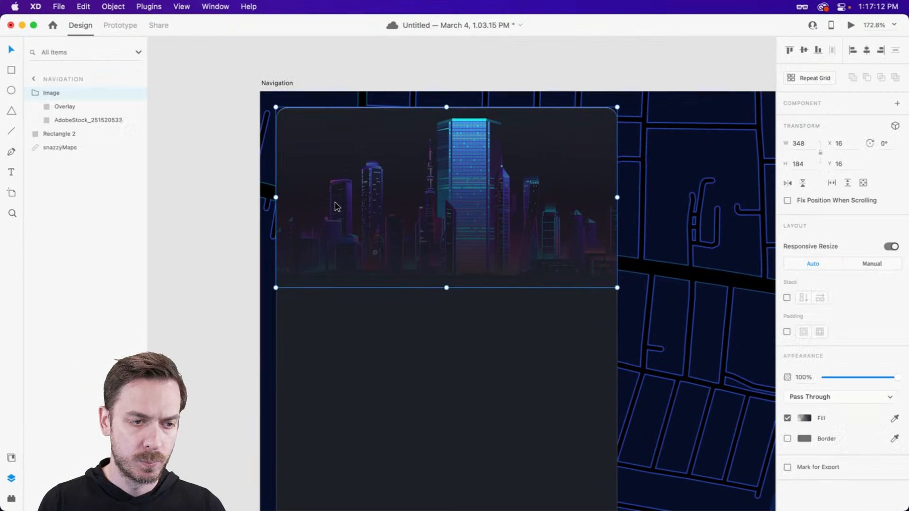
pyautogui.scroll(3, 274, 239)
pyautogui.click(66, 107)
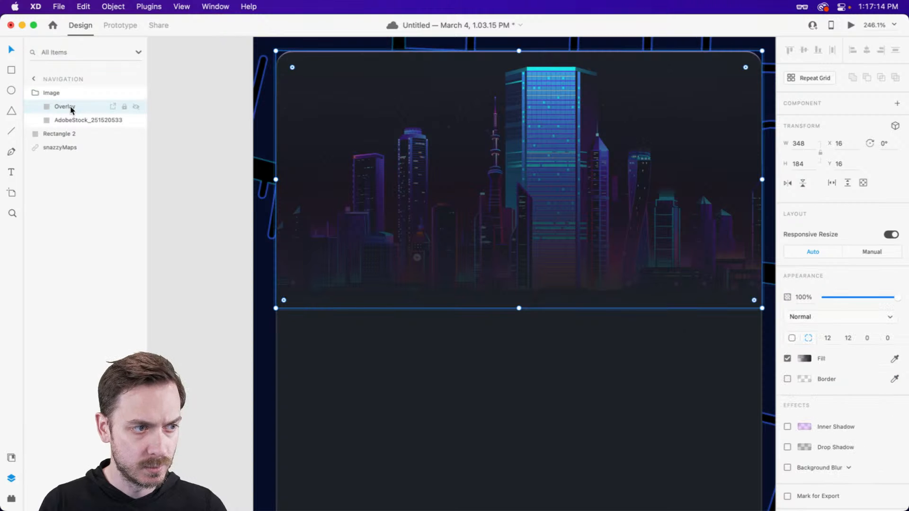
pyautogui.moveTo(345, 254); pyautogui.dragTo(346, 256)
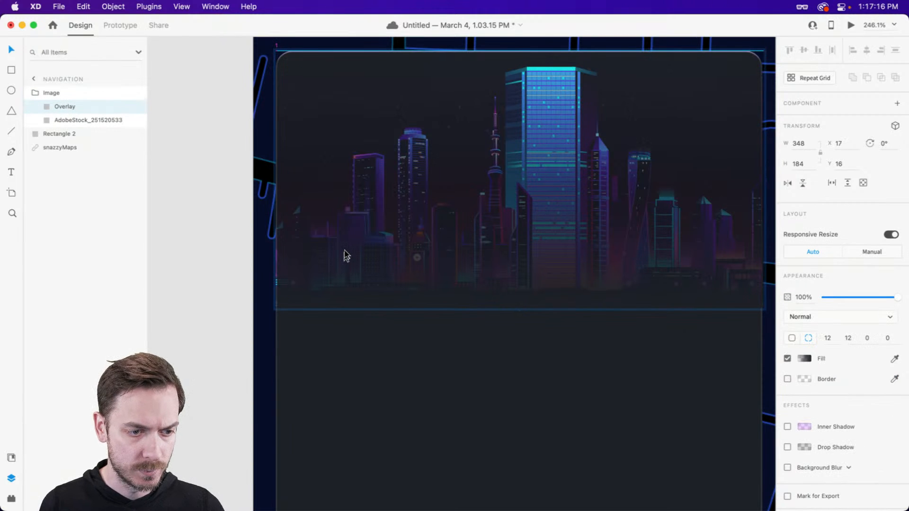
pyautogui.keyDown('shift'); pyautogui.click(84, 118); pyautogui.keyUp('shift')
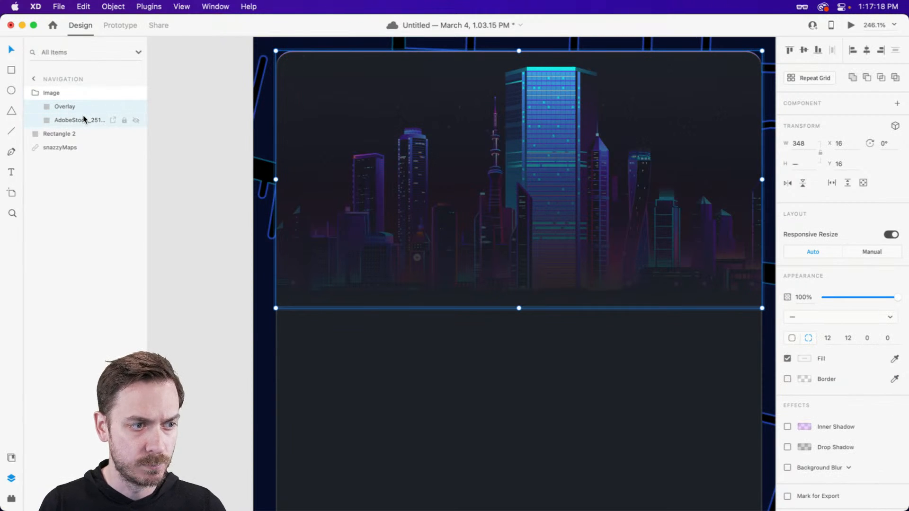
pyautogui.press('Right')
pyautogui.hscroll(5, 609, 172)
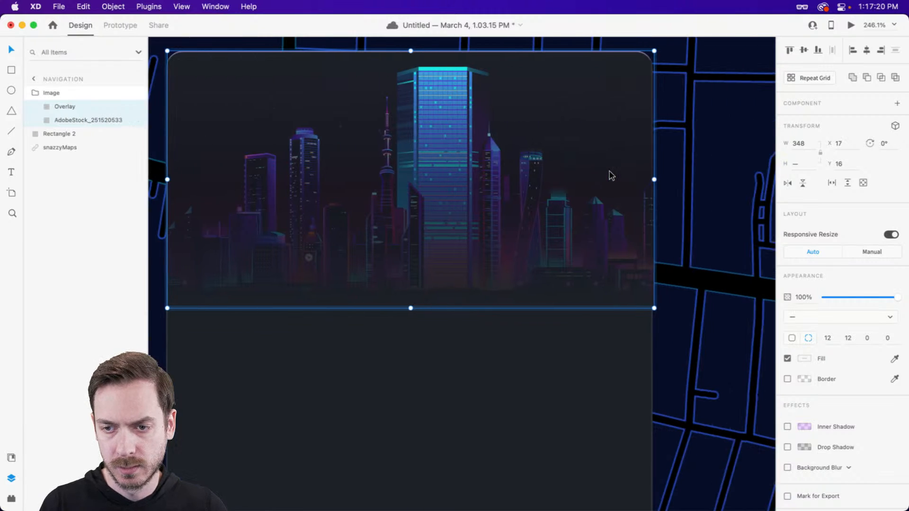
pyautogui.press('super+Left')
pyautogui.hscroll(-5, 609, 176)
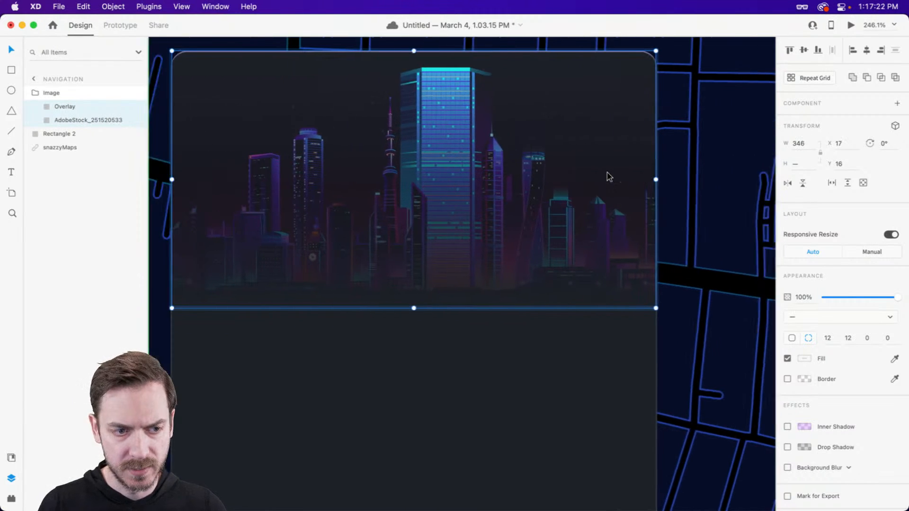
# Compare the edges of the Image group with the border of the dark panel behind it
pyautogui.click(529, 321)
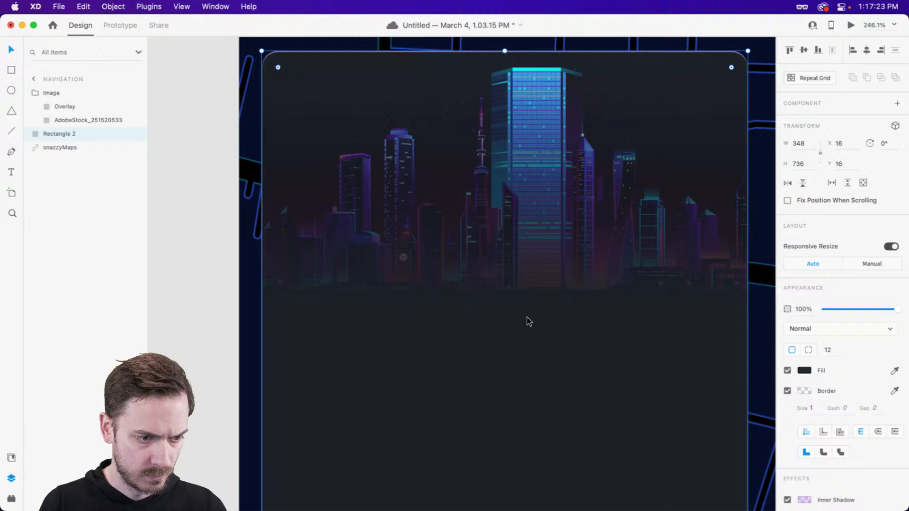
pyautogui.click(197, 209)
pyautogui.click(442, 187)
pyautogui.scroll(1, 442, 186)
pyautogui.click(81, 108)
pyautogui.keyDown('shift'); pyautogui.click(79, 125); pyautogui.keyUp('shift')
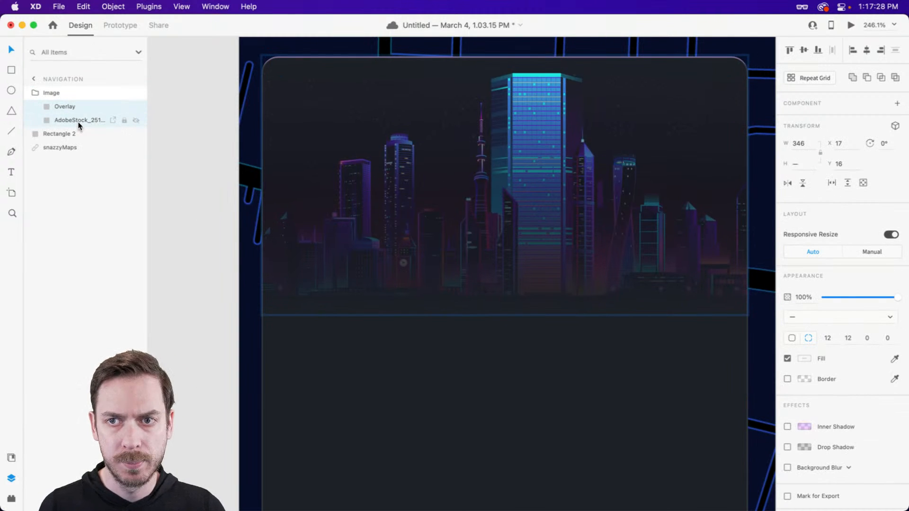
pyautogui.click(584, 320)
pyautogui.hscroll(2, 560, 247)
pyautogui.scroll(-1, 560, 247)
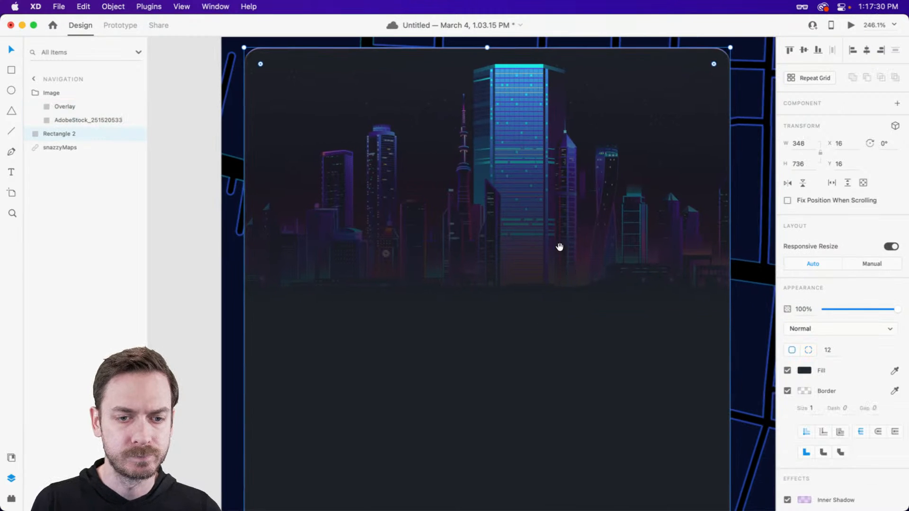
pyautogui.click(507, 187)
pyautogui.scroll(2, 478, 210)
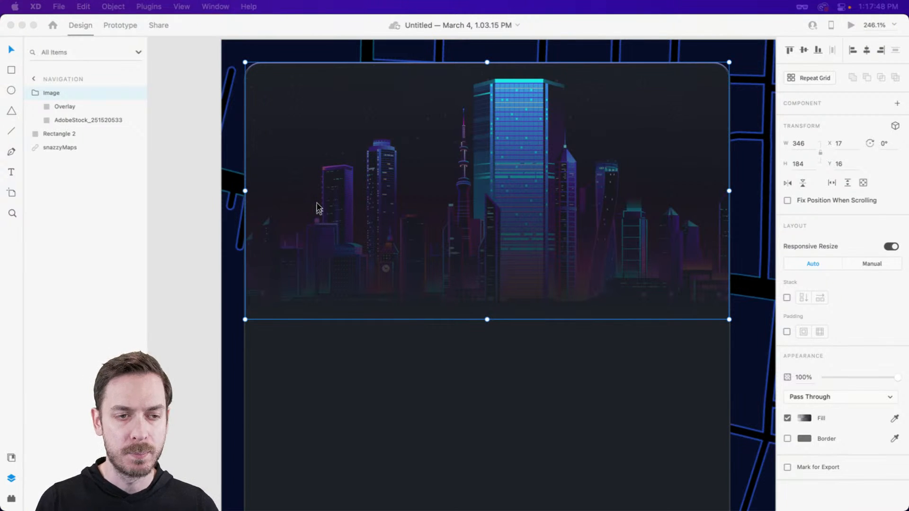
# Add the text "Component Center" at size 16 over the skyline, at about X 52, Y 106
pyautogui.press('t')
pyautogui.click(322, 207)
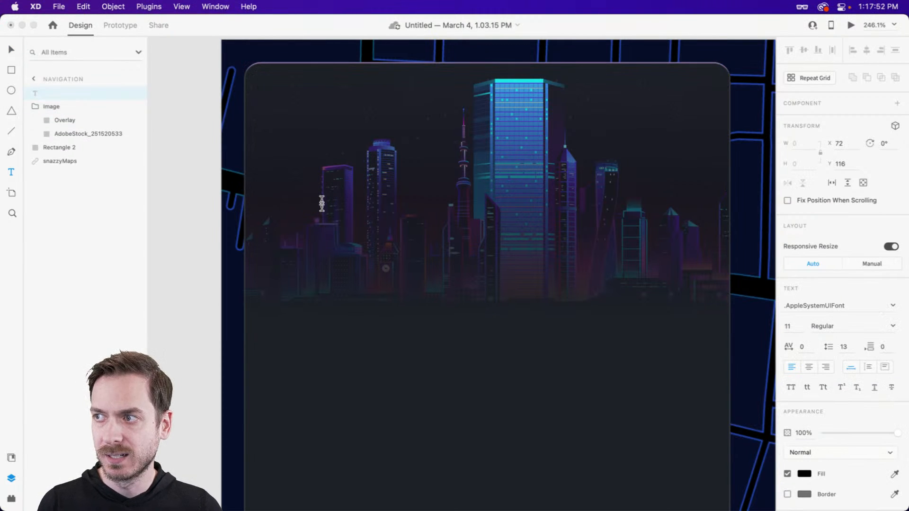
pyautogui.write('Component C')
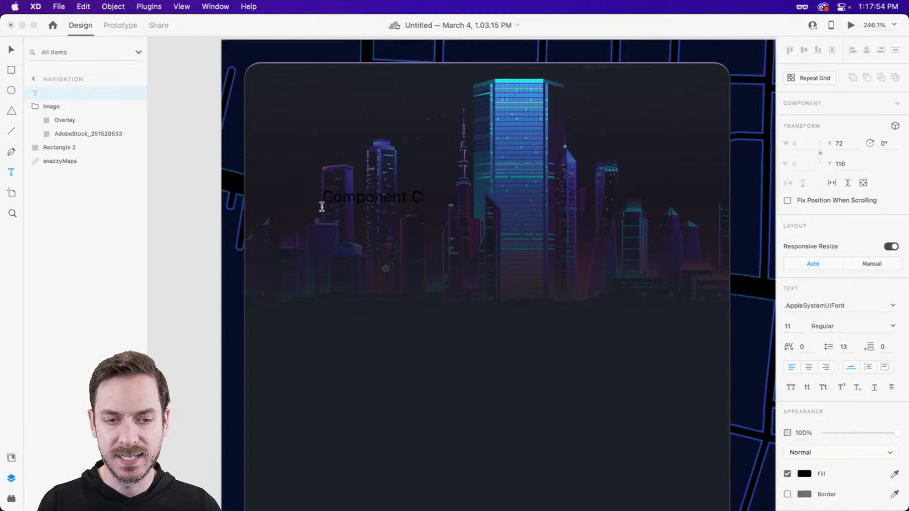
pyautogui.write('enter')
pyautogui.press('Escape')
pyautogui.moveTo(392, 203)
pyautogui.mouseDown()
pyautogui.moveTo(376, 220)
pyautogui.moveTo(391, 202)
pyautogui.mouseUp()
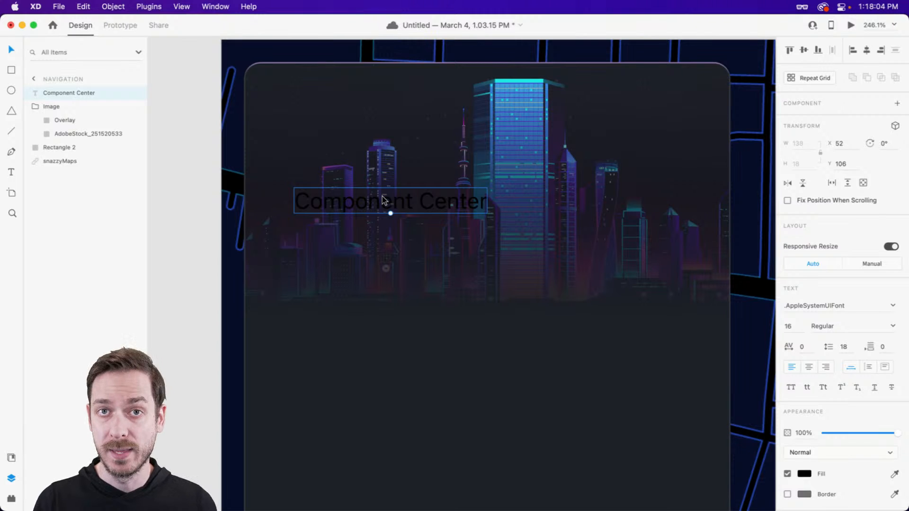
# Set the Component Center text's fill color to white, #FFFFFF
pyautogui.click(804, 474)
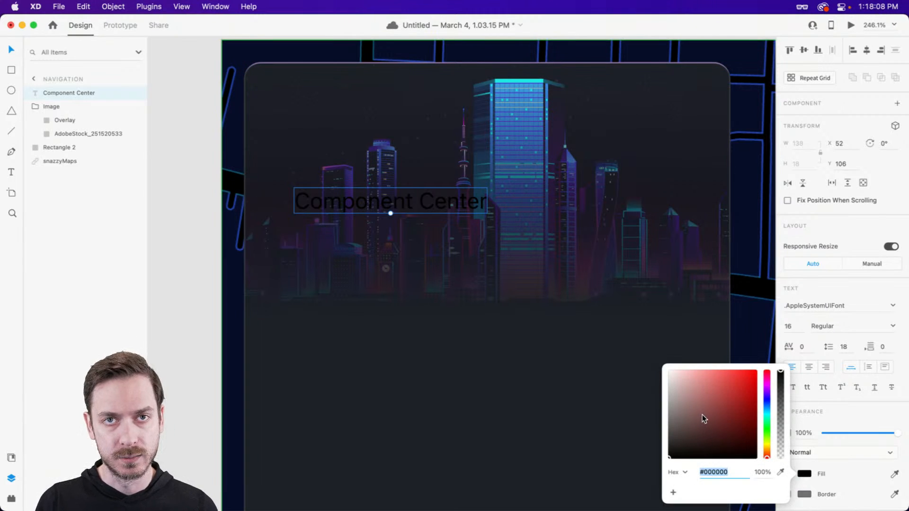
pyautogui.write('ffffff')
pyautogui.press('Return')
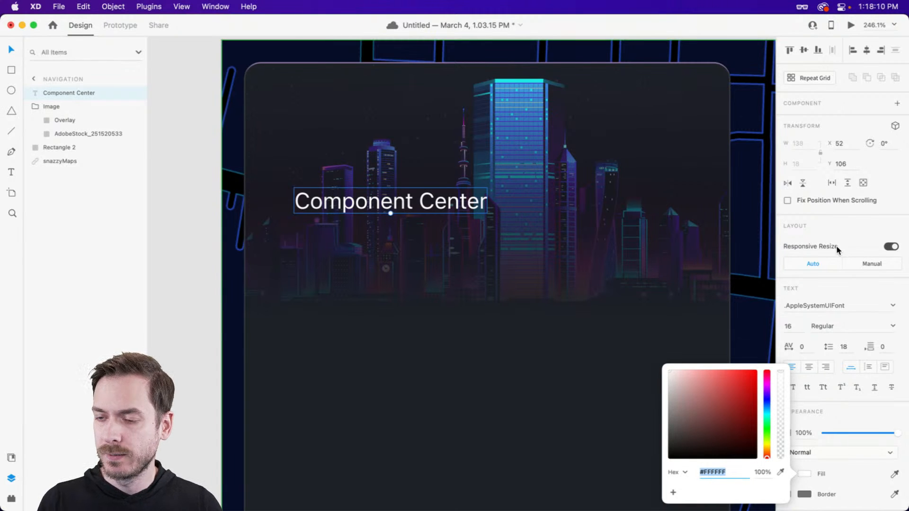
pyautogui.click(823, 289)
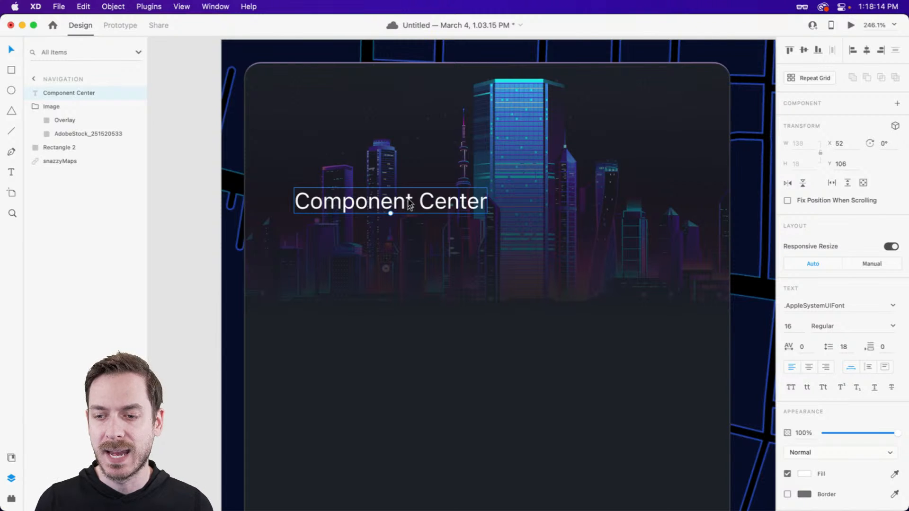
# Change the Component Center text's font to Capitol in the Bold Capitals style
pyautogui.click(846, 311)
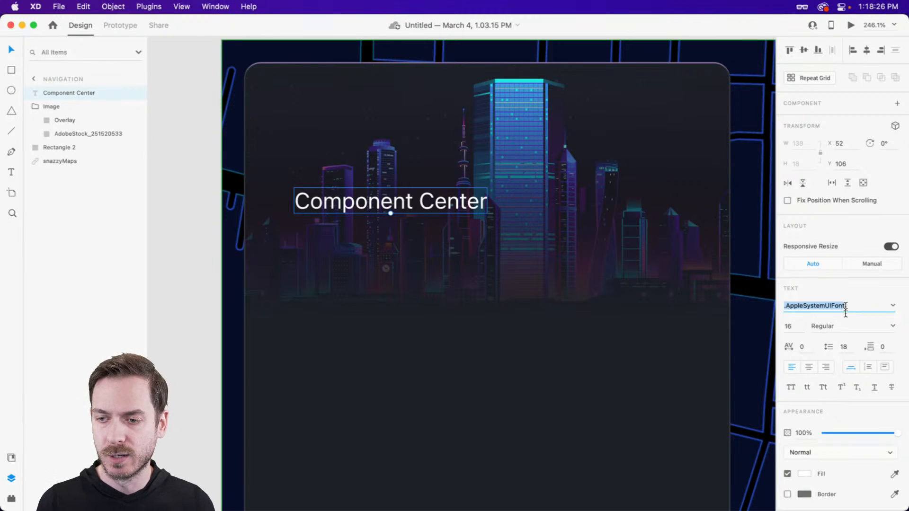
pyautogui.write('Capitol')
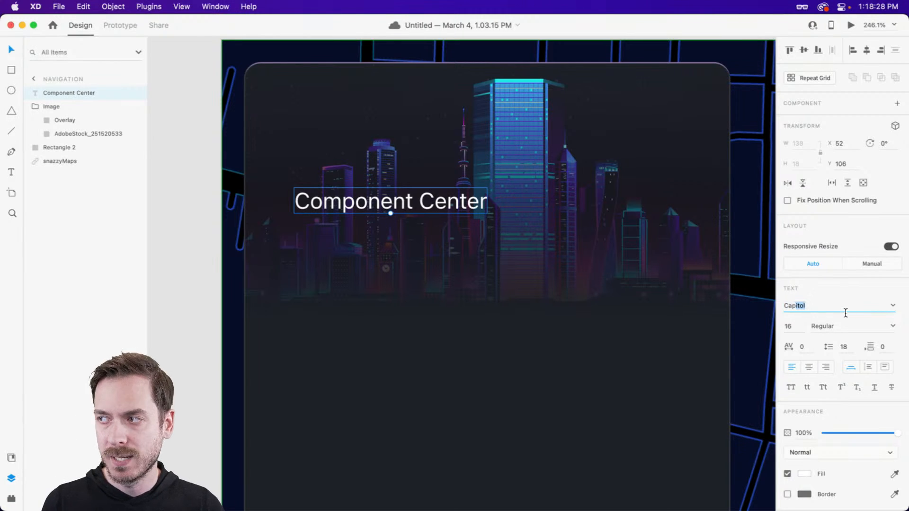
pyautogui.press('Return')
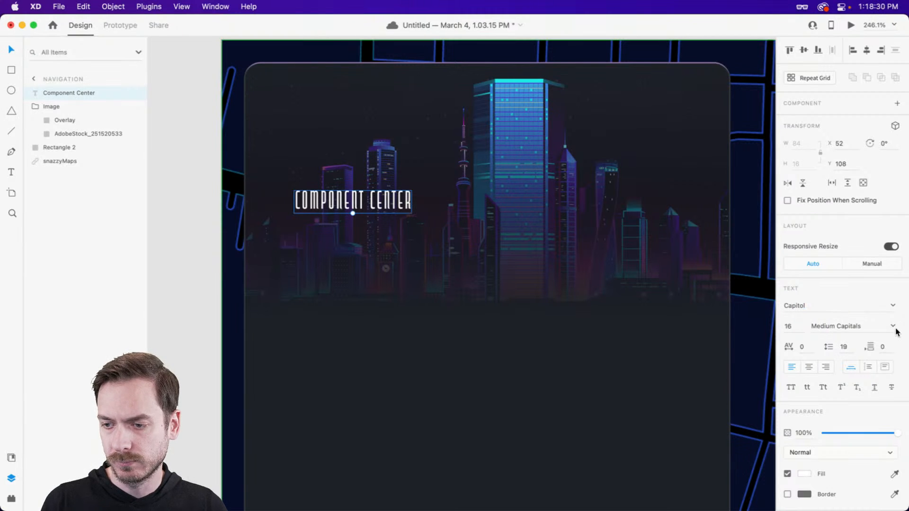
pyautogui.click(894, 326)
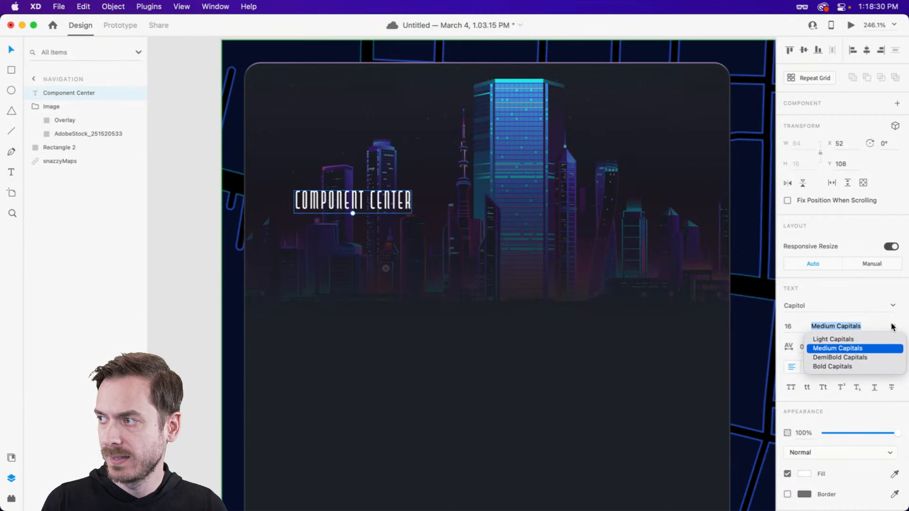
pyautogui.click(839, 366)
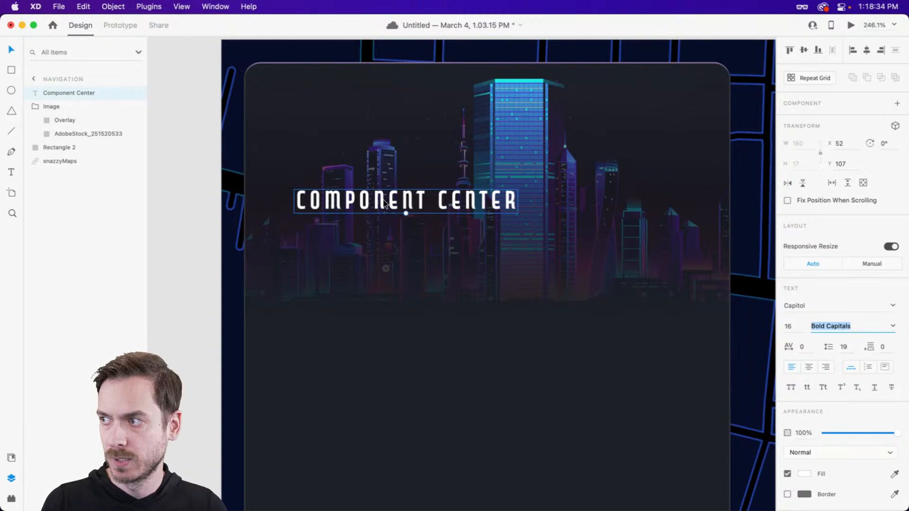
# Set the Component Center title's character spacing to -50 and reposition it at about X 39, Y 113
pyautogui.moveTo(384, 203); pyautogui.dragTo(375, 199)
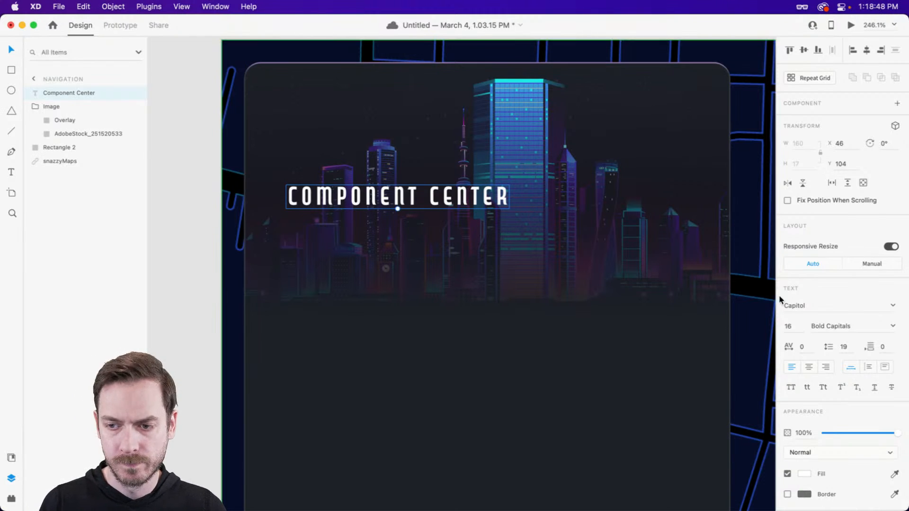
pyautogui.click(808, 351)
pyautogui.hotkey('shift', 'Down')
pyautogui.hotkey('shift', 'Down')
pyautogui.hotkey('shift', 'Down')
pyautogui.hotkey('shift', 'Down')
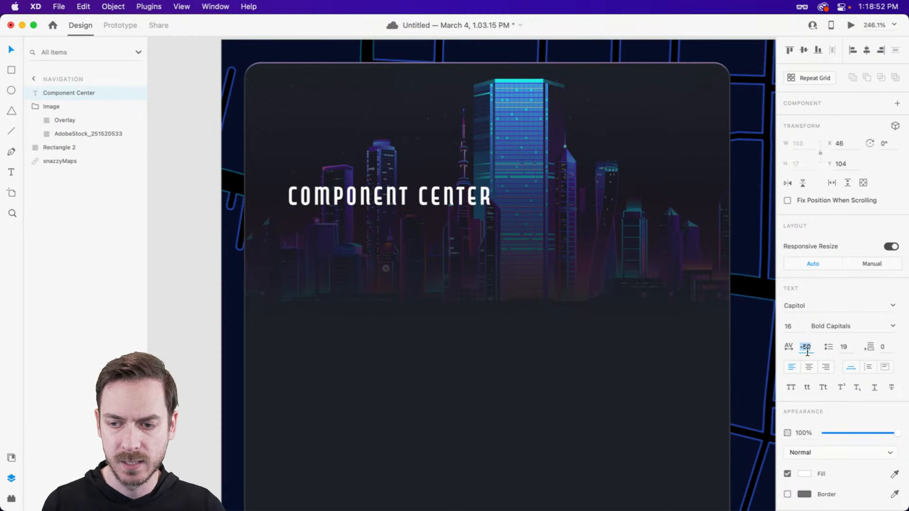
pyautogui.press('super+Return')
pyautogui.press('super+w')
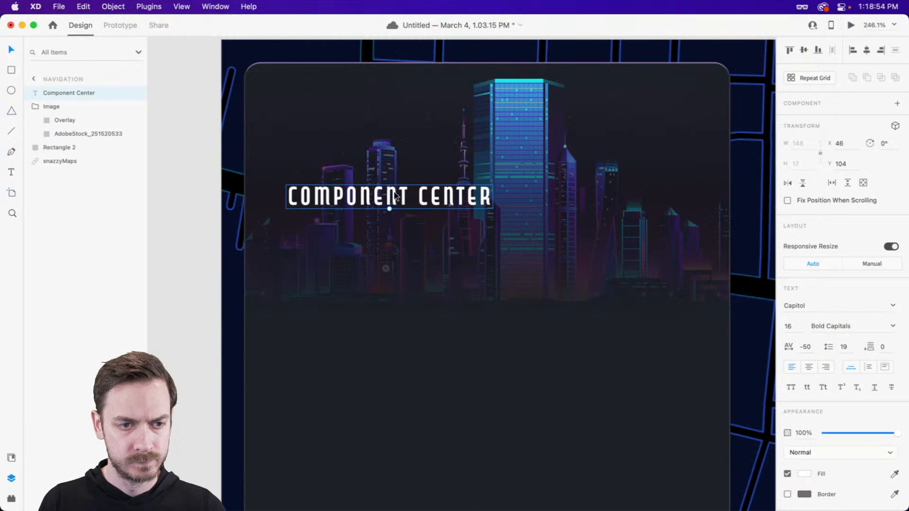
pyautogui.moveTo(397, 196); pyautogui.dragTo(385, 204)
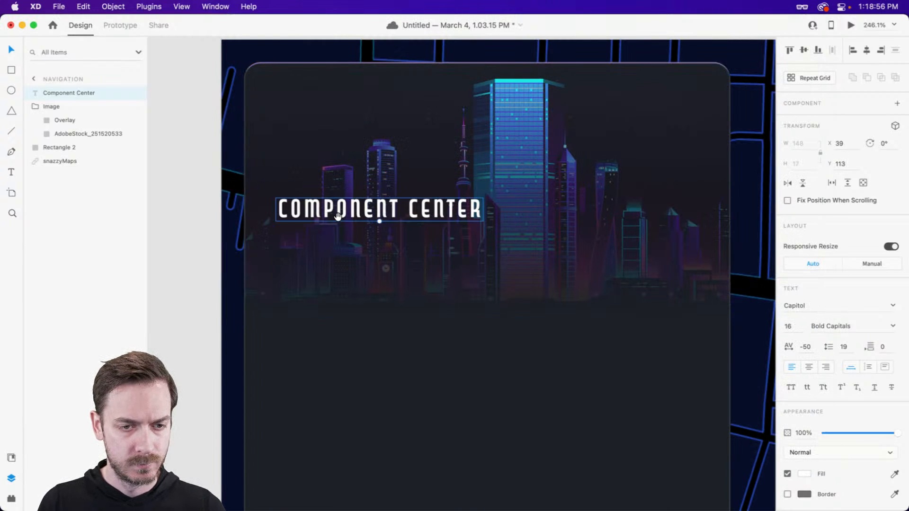
# Reposition the Component Center title over the skyline at about X 41, Y 107
pyautogui.hscroll(-2, 381, 203)
pyautogui.scroll(3, 382, 196)
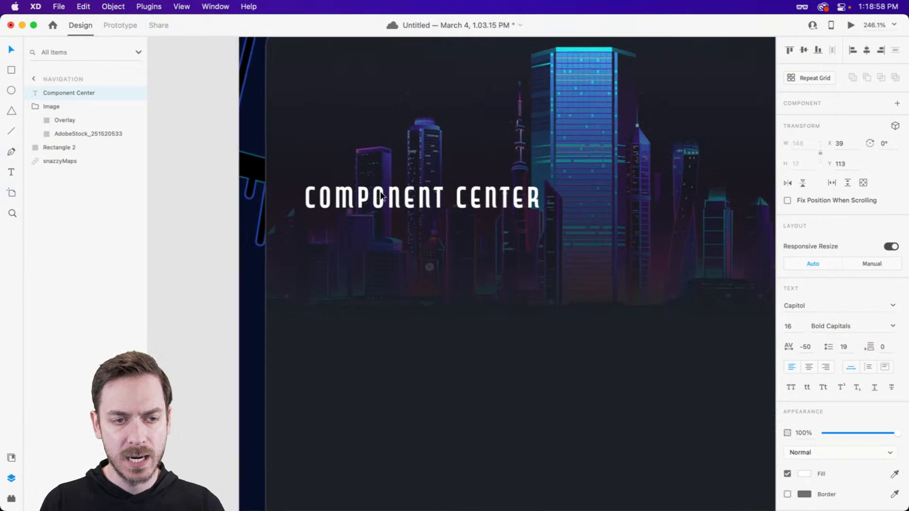
pyautogui.doubleClick(386, 181)
pyautogui.press('super+z')
pyautogui.moveTo(385, 197); pyautogui.dragTo(389, 186)
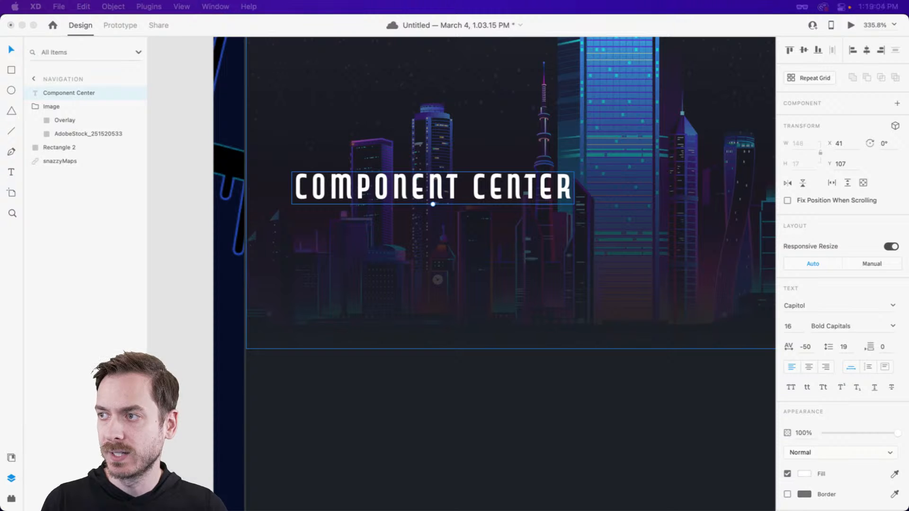
# Duplicate the Component Center title directly below at about Y 127 and change the copy's text to "Design Studio"
pyautogui.moveTo(410, 191); pyautogui.dragTo(417, 226)
pyautogui.doubleClick(416, 227)
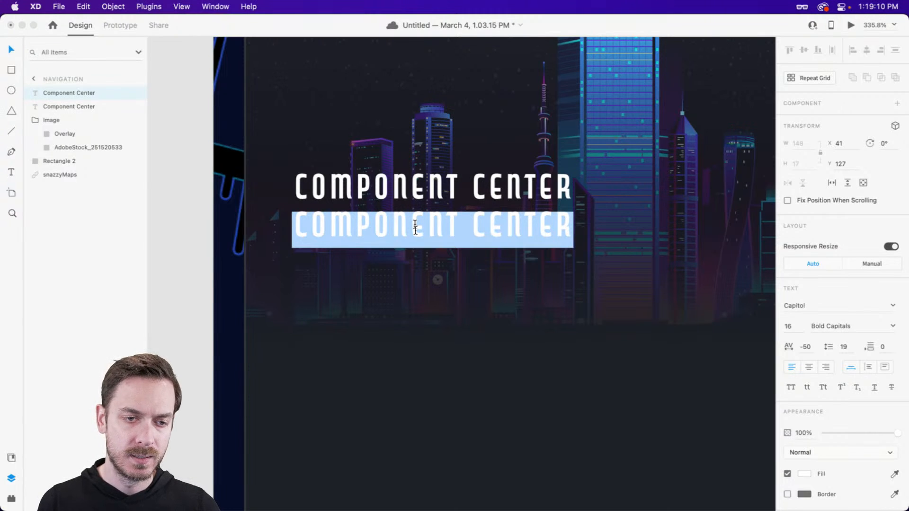
pyautogui.write('Design ')
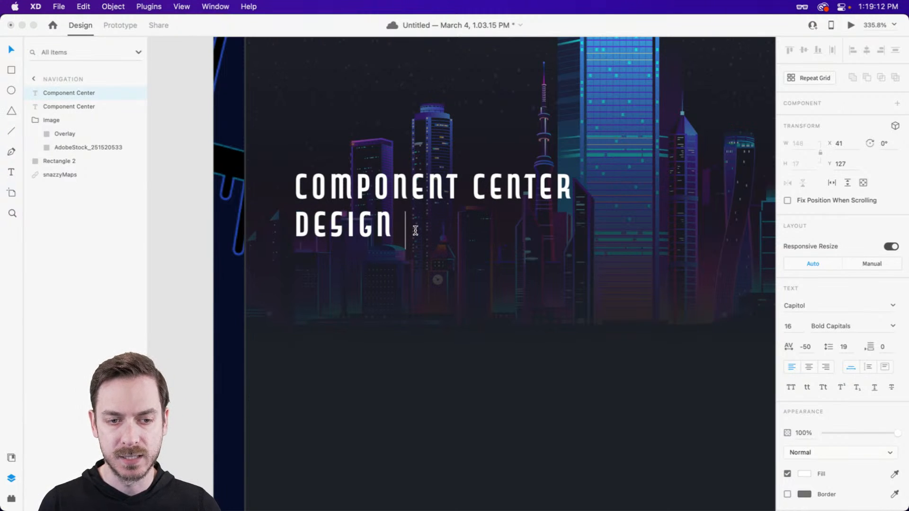
pyautogui.write('Studio')
pyautogui.press('Escape')
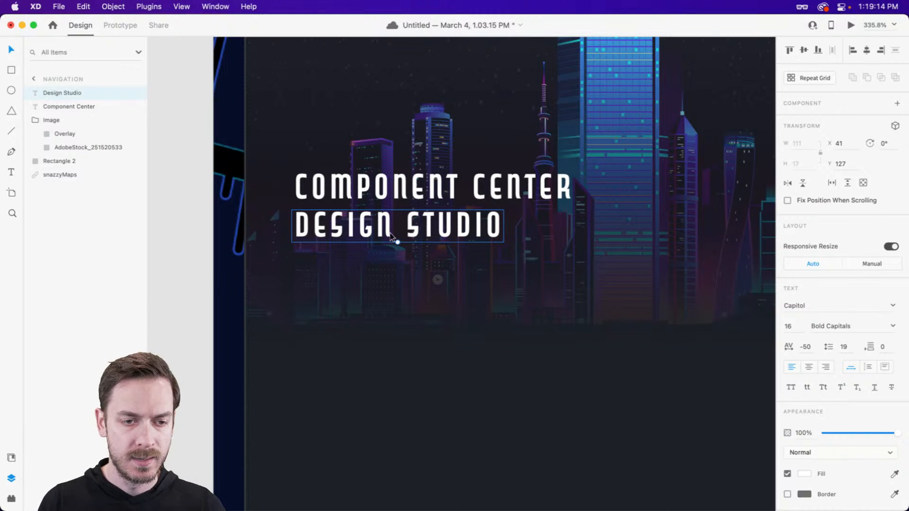
# Set the Design Studio text's size to 10 and preview the screen
pyautogui.click(801, 331)
pyautogui.write('9')
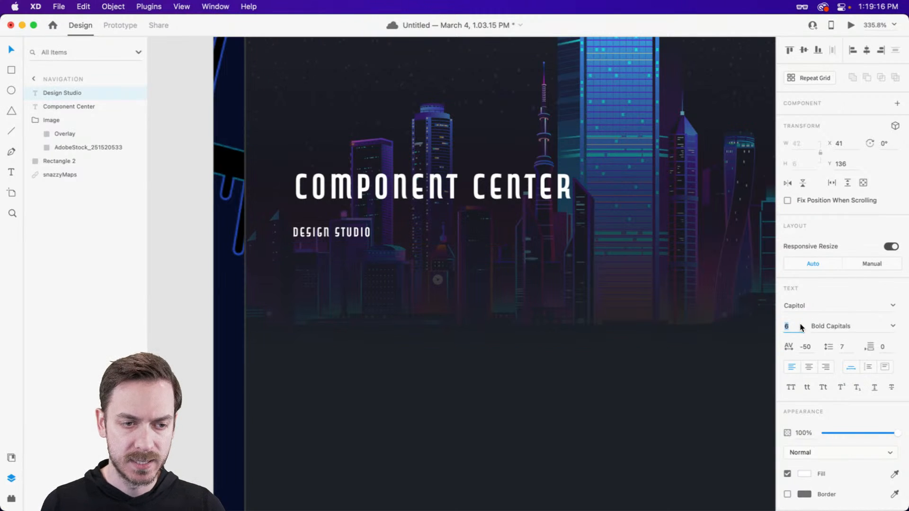
pyautogui.press('Up')
pyautogui.press('super+Return')
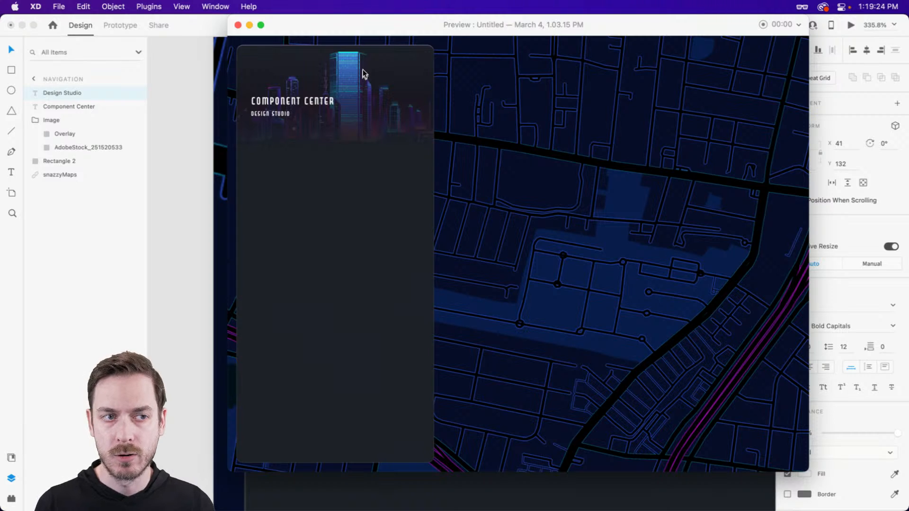
pyautogui.press('super+w')
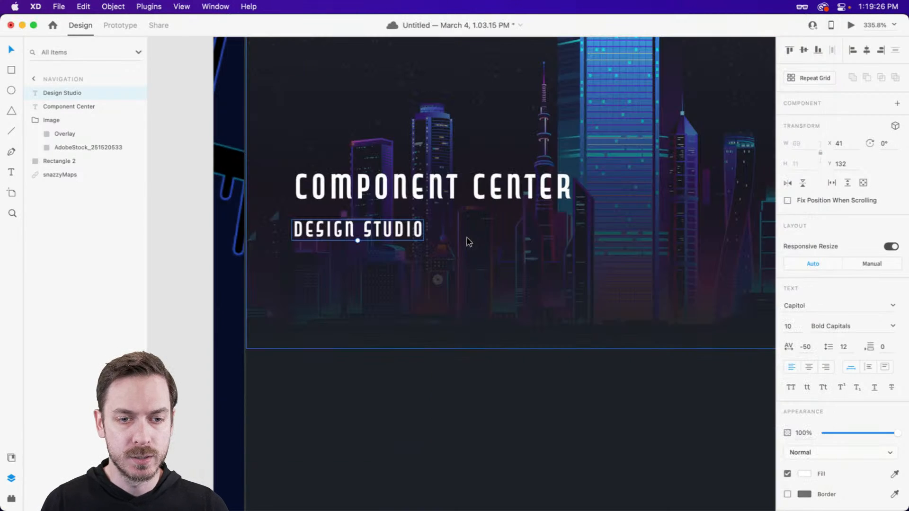
# Move the Design Studio text up to about Y 126 and change its font to Interstate Bold
pyautogui.moveTo(331, 219); pyautogui.dragTo(334, 211)
pyautogui.click(830, 306)
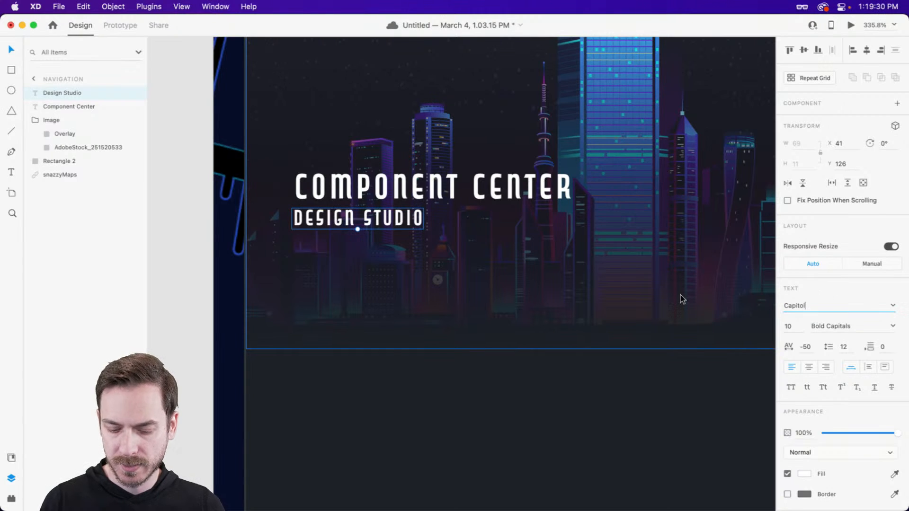
pyautogui.write('Inter')
pyautogui.press('Return')
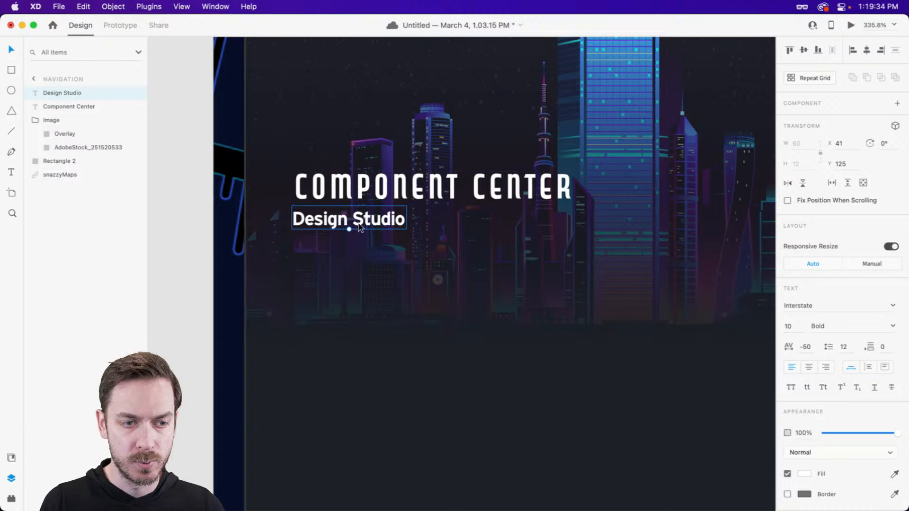
# Set the Design Studio text's character spacing to 0, nudge it to X 42, and preview the screen
pyautogui.click(808, 347)
pyautogui.write('0')
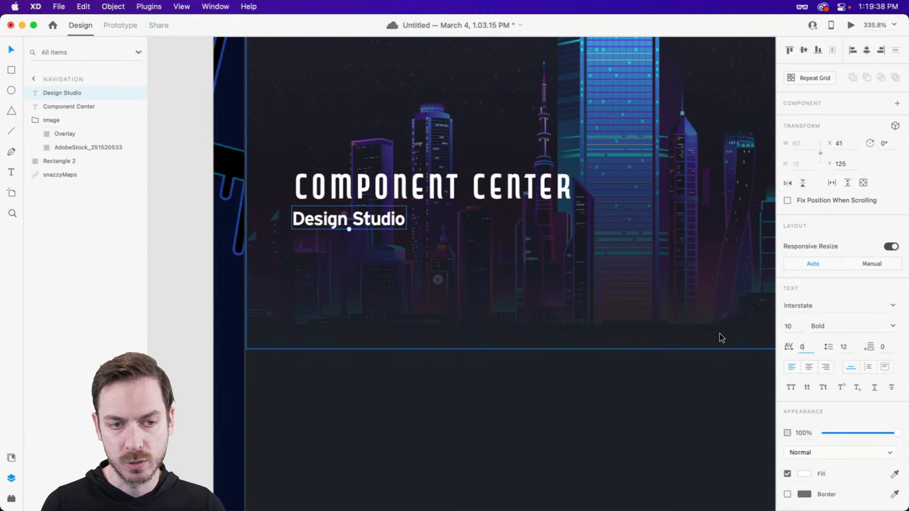
pyautogui.press('Return')
pyautogui.press('Right')
pyautogui.press('Right')
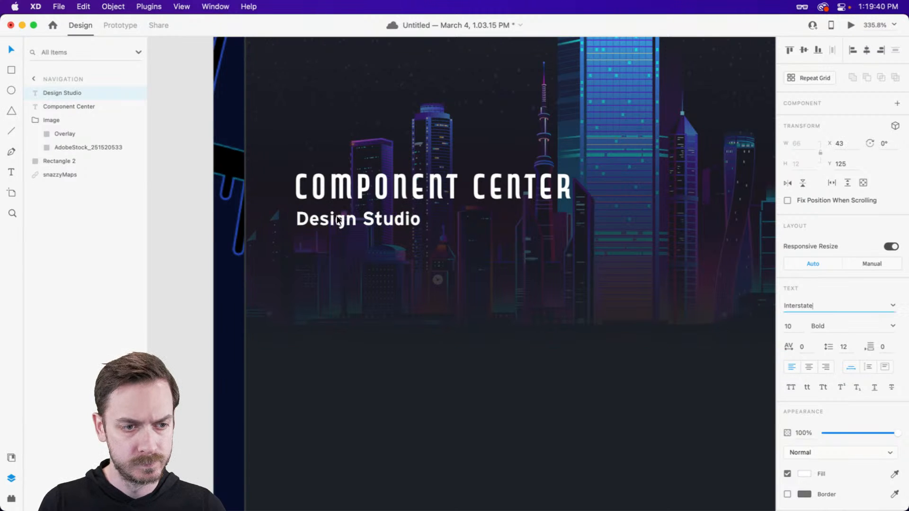
pyautogui.press('Left')
pyautogui.press('super+Return')
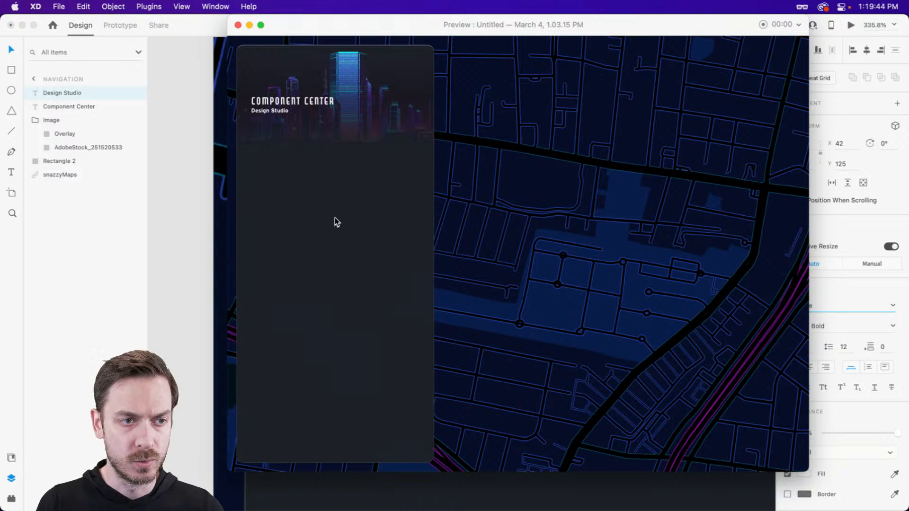
pyautogui.press('super+w')
# Duplicate the Design Studio text below at about Y 138, replace the copy's text with the street address, and preview the screen
pyautogui.moveTo(360, 216); pyautogui.dragTo(359, 243)
pyautogui.doubleClick(357, 246)
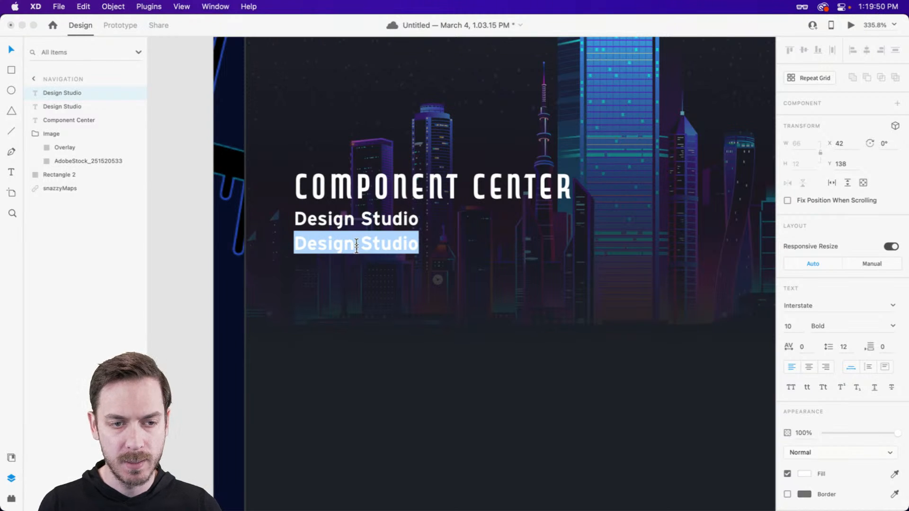
pyautogui.write('201 B')
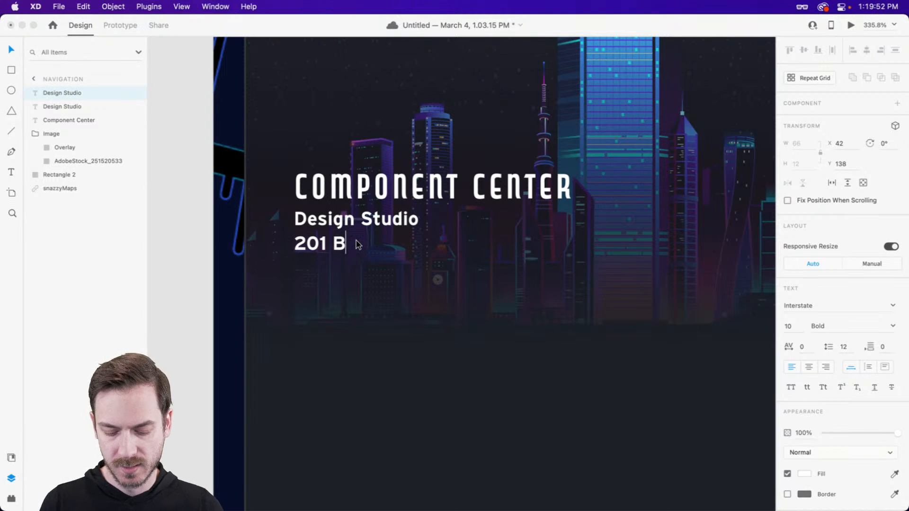
pyautogui.write('oop Drive')
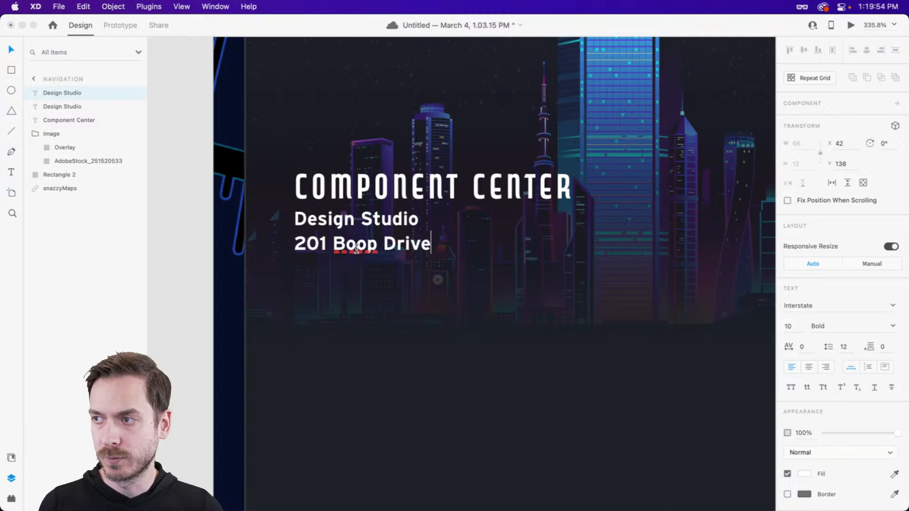
pyautogui.write(', Zo')
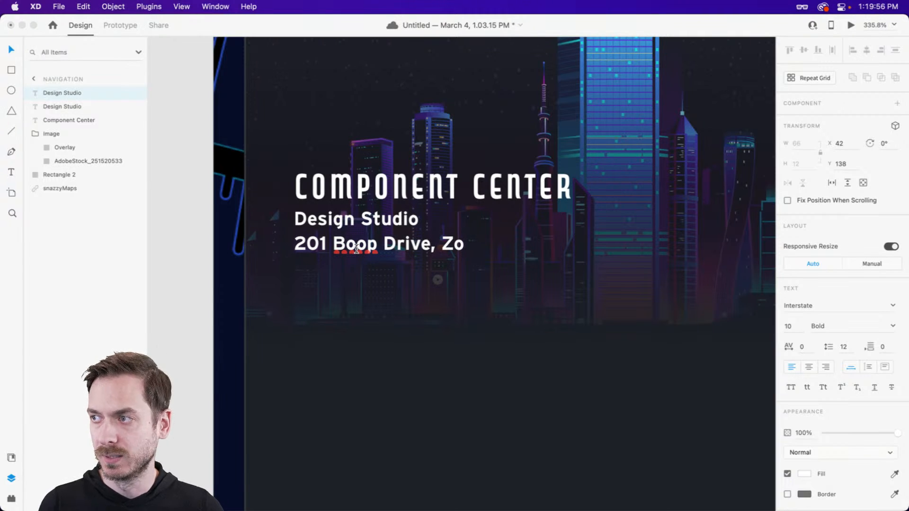
pyautogui.write('raga')
pyautogui.press('BackSpace')
pyautogui.press('BackSpace')
pyautogui.press('BackSpace')
pyautogui.write('ga')
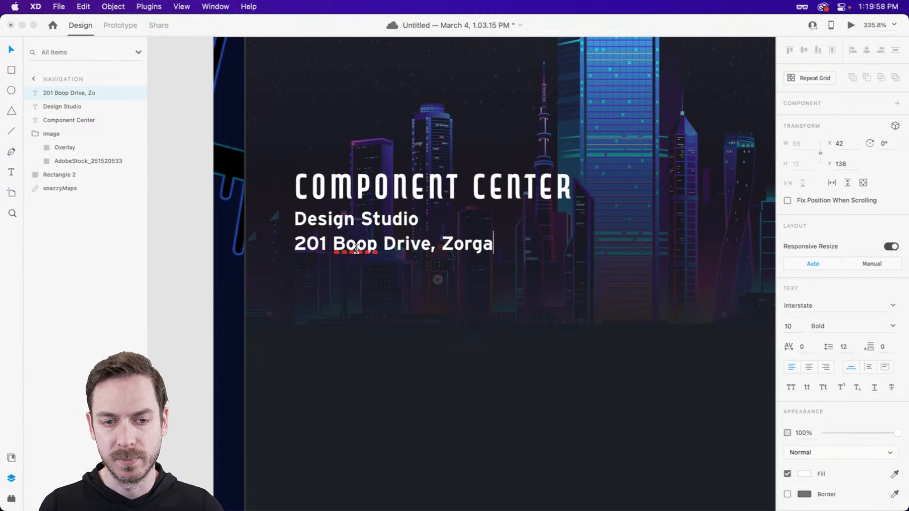
pyautogui.write('n')
pyautogui.press('Escape')
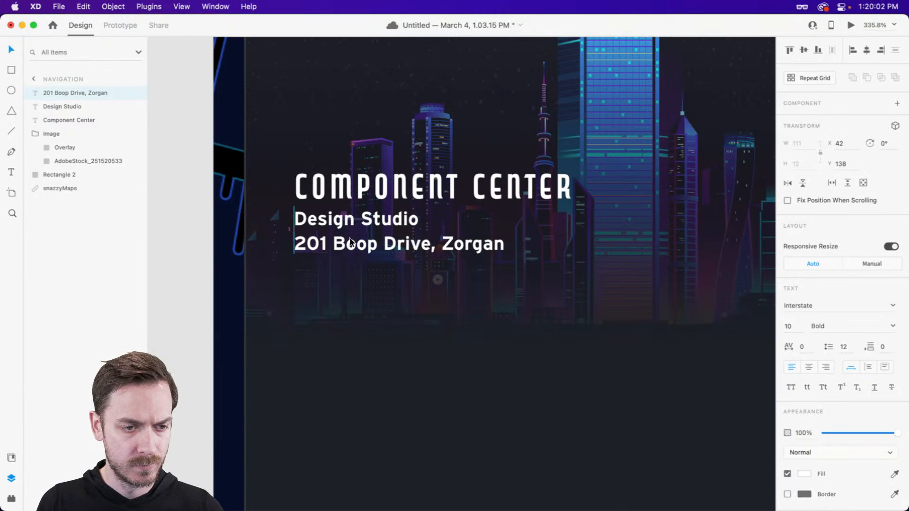
pyautogui.press('super+Return')
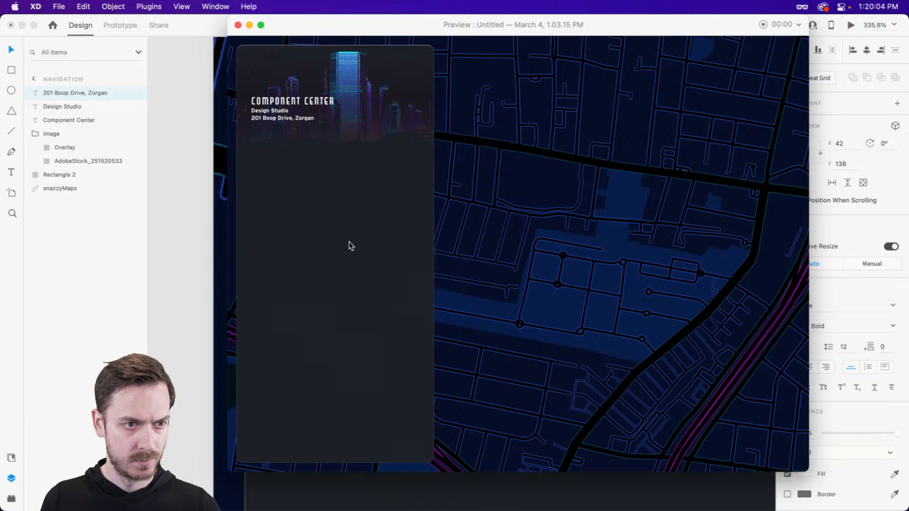
pyautogui.press('Escape')
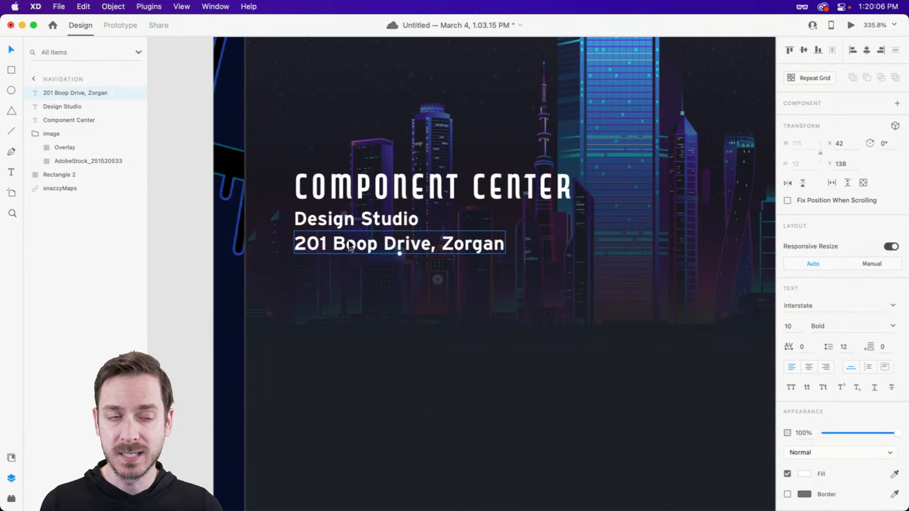
# Space out the lines under the title, placing Design Studio at Y 126 and the address at Y 140, and preview the screen
pyautogui.scroll(5, 351, 247)
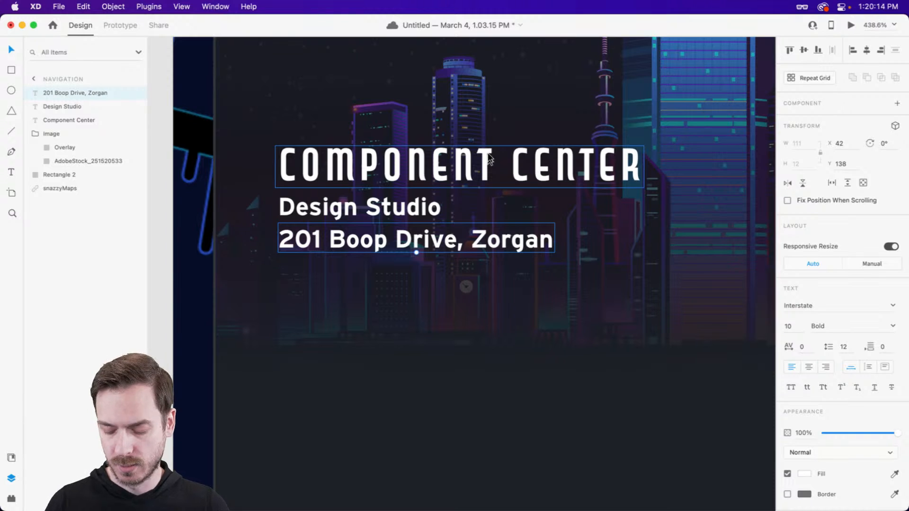
pyautogui.press('super+Return')
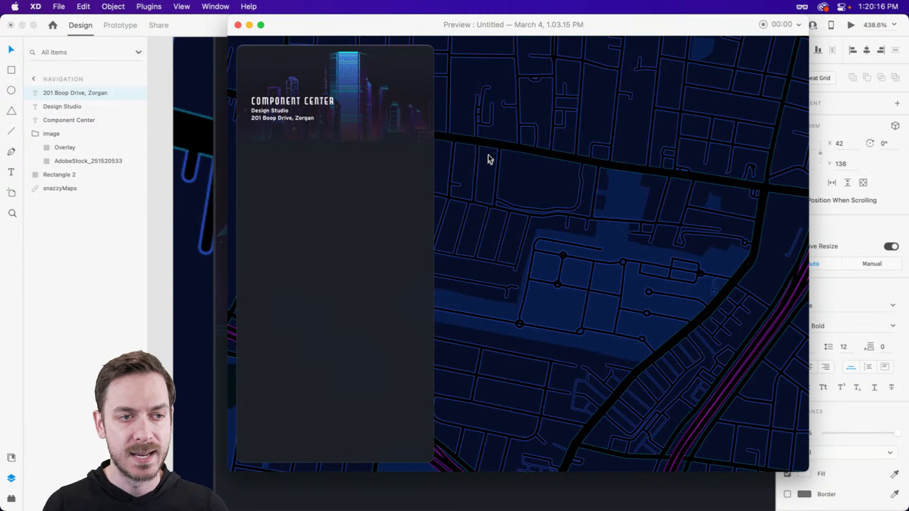
pyautogui.press('super+w')
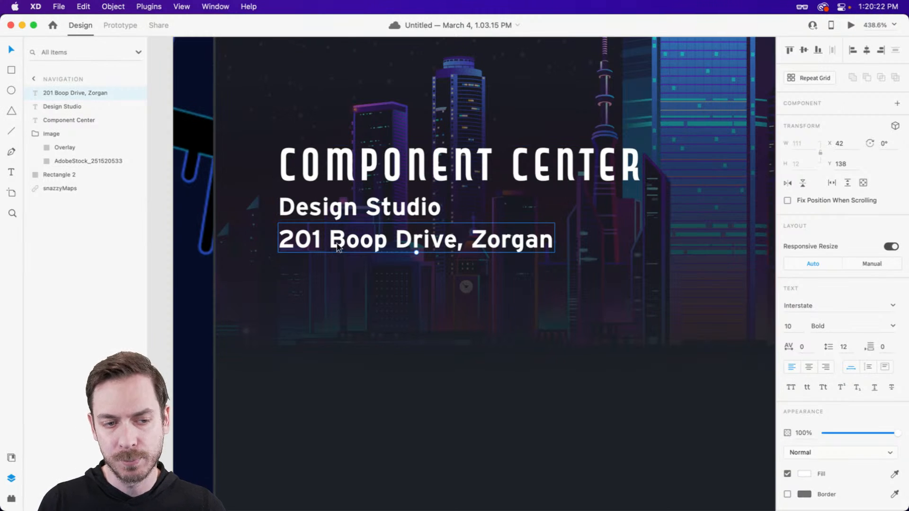
pyautogui.click(332, 202)
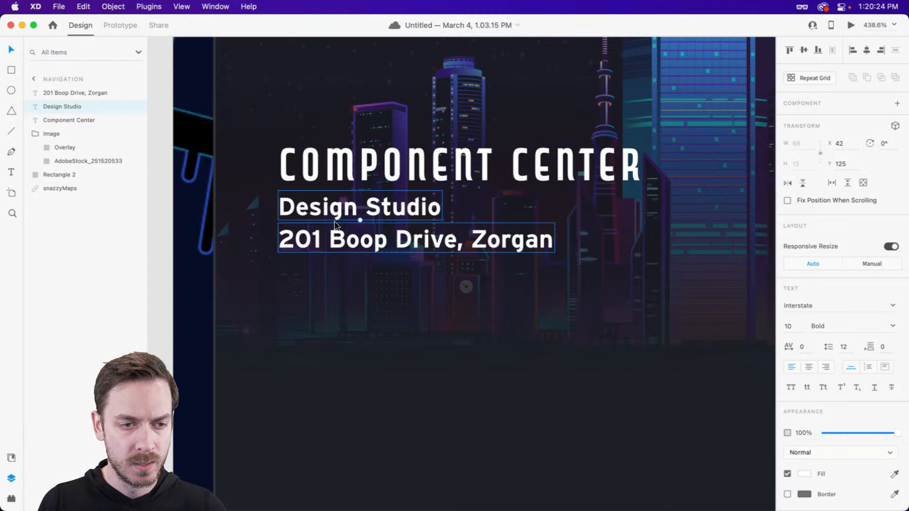
pyautogui.moveTo(333, 208); pyautogui.dragTo(335, 225)
pyautogui.press('super+z')
pyautogui.press('super+z')
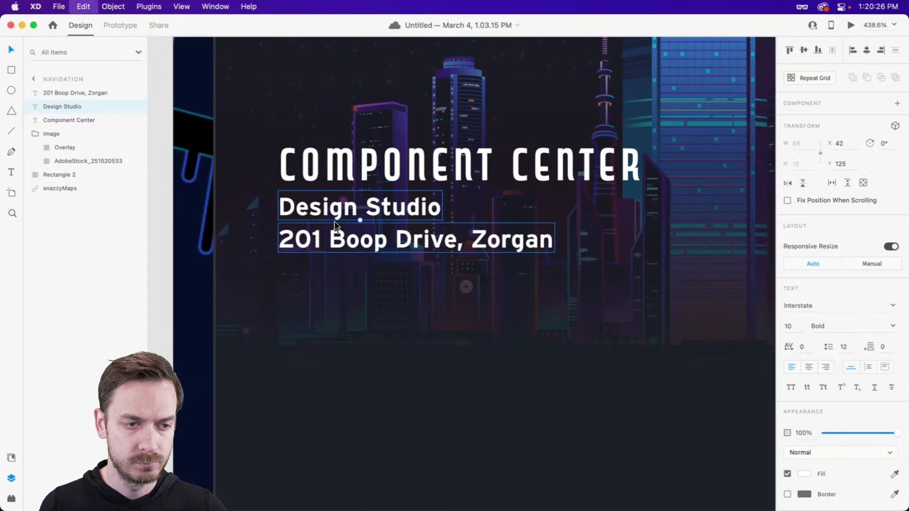
pyautogui.press('Down')
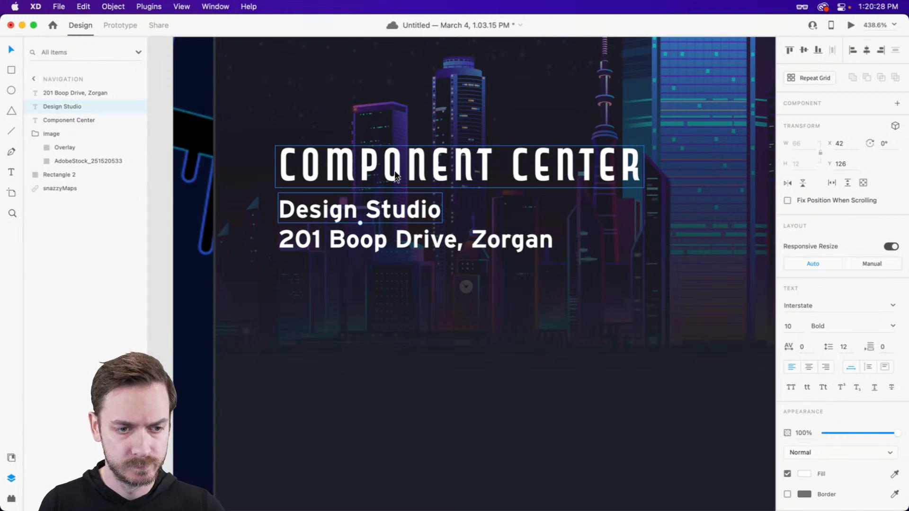
pyautogui.moveTo(384, 237); pyautogui.dragTo(382, 242)
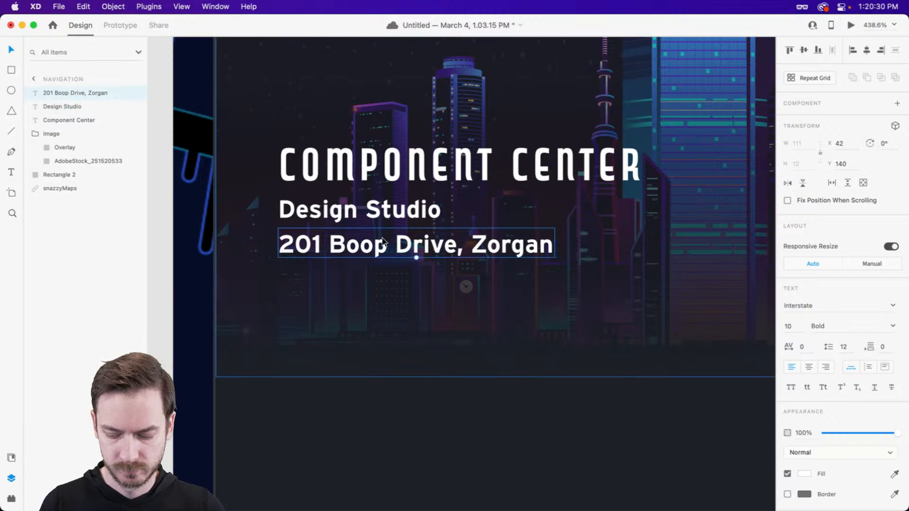
pyautogui.press('super+Return')
pyautogui.press('super+w')
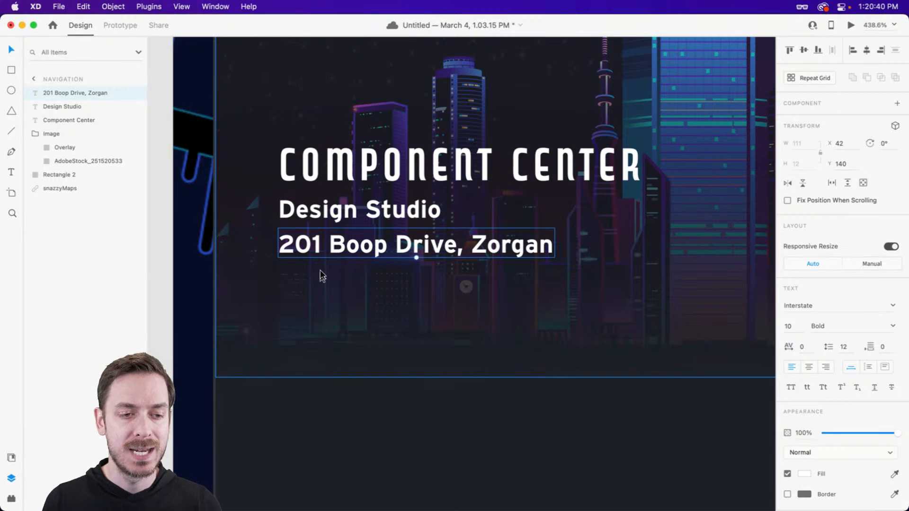
# Duplicate the address line below at about Y 154 and change the copy's text to "2.4 mi"
pyautogui.moveTo(326, 245); pyautogui.dragTo(330, 283)
pyautogui.doubleClick(329, 284)
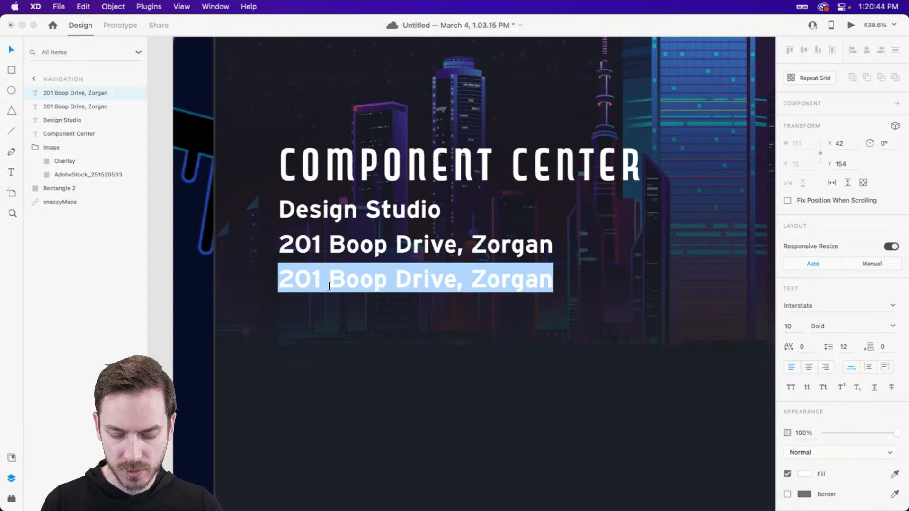
pyautogui.write('2.4 mi')
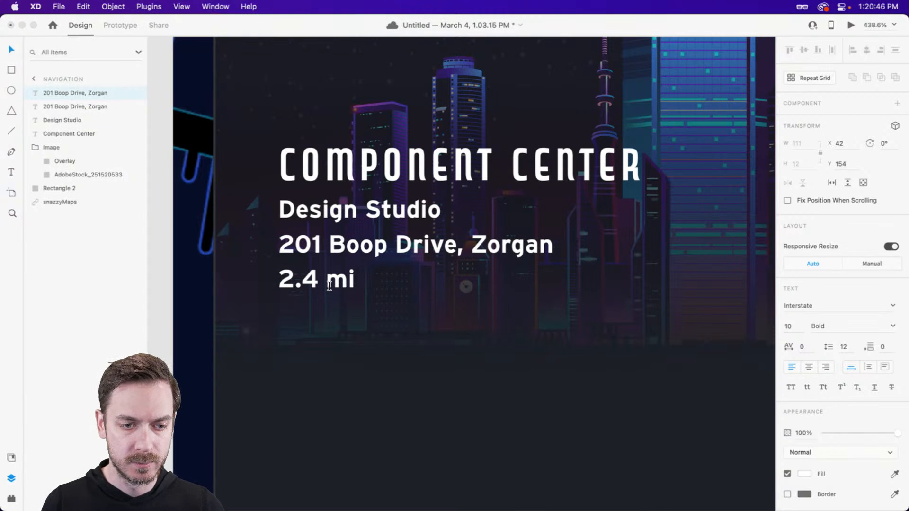
pyautogui.press('Escape')
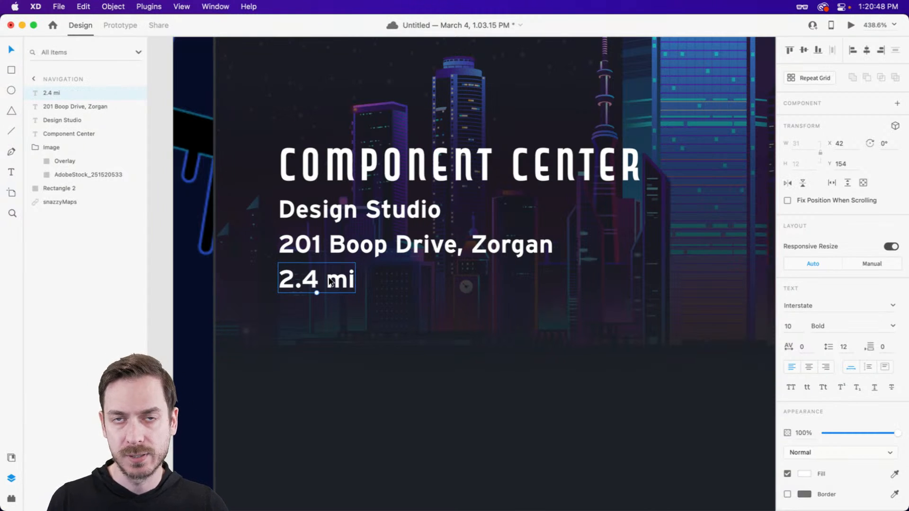
# Duplicate the 2.4 mi text beside itself at about X 84 and change the copy's text to "8 minutes"
pyautogui.moveTo(330, 282); pyautogui.dragTo(434, 282)
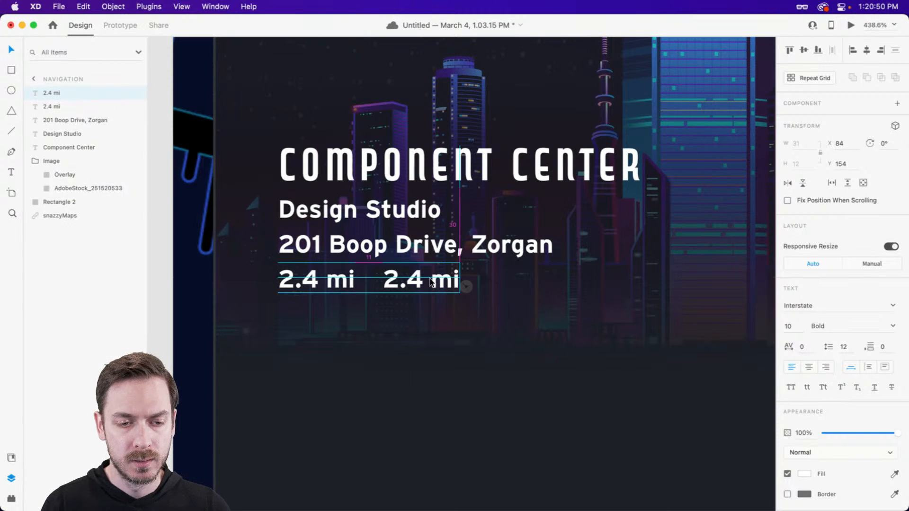
pyautogui.press('8')
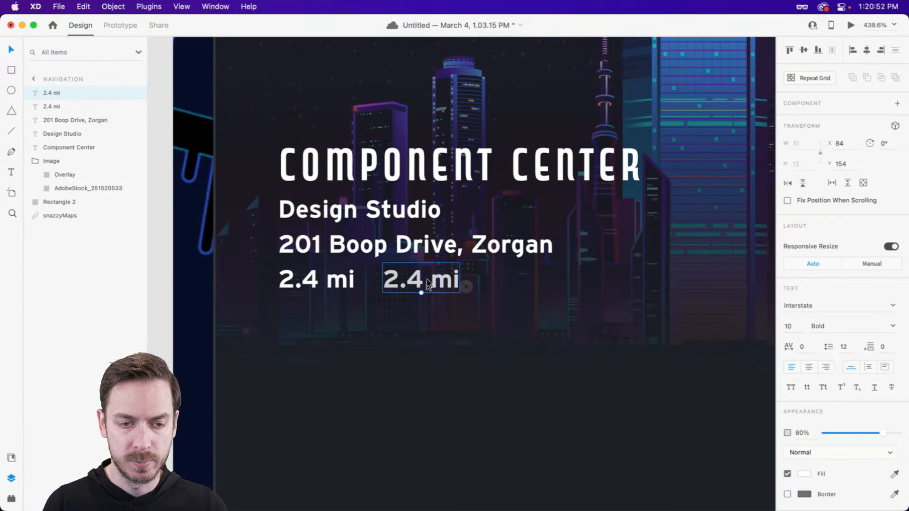
pyautogui.press('super+z')
pyautogui.press('Return')
pyautogui.write('8 minutes')
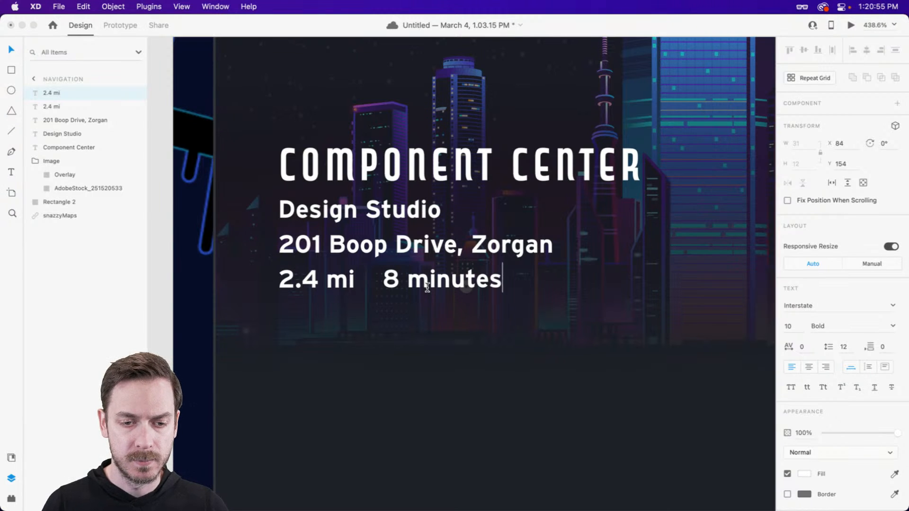
# Finish the 8 minutes text and move it closer to 2.4 mi, at X 81
pyautogui.press('Escape')
pyautogui.scroll(3, 429, 283)
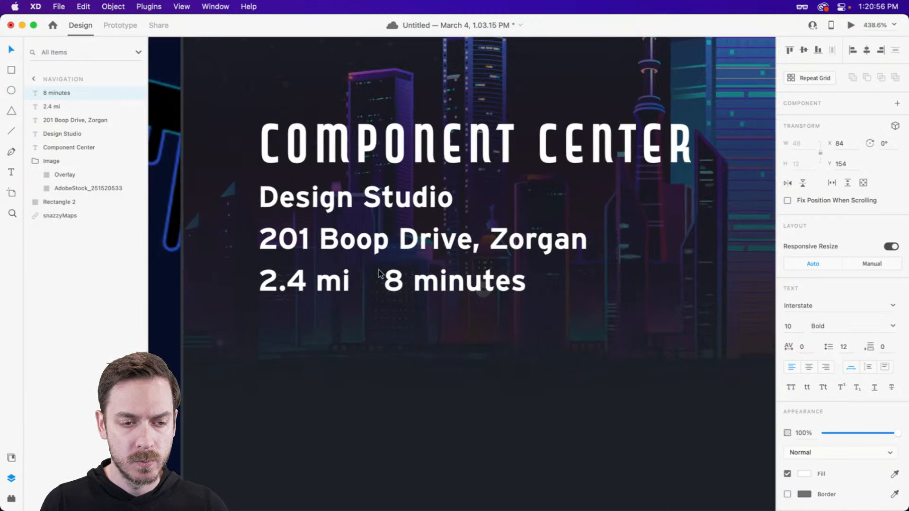
pyautogui.moveTo(454, 251); pyautogui.dragTo(443, 250)
# Group the 2.4 mi and 8 minutes texts
pyautogui.click(354, 257)
pyautogui.keyDown('shift'); pyautogui.click(421, 255); pyautogui.keyUp('shift')
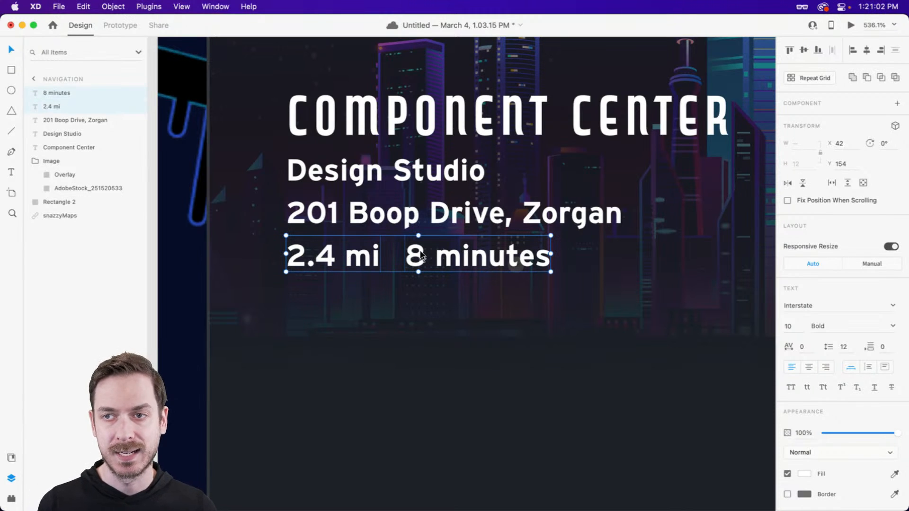
pyautogui.click(436, 277)
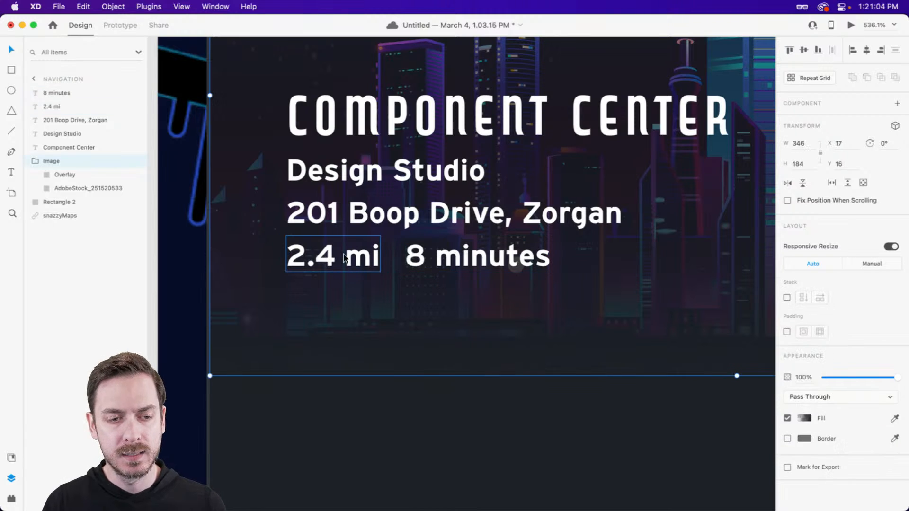
pyautogui.click(346, 258)
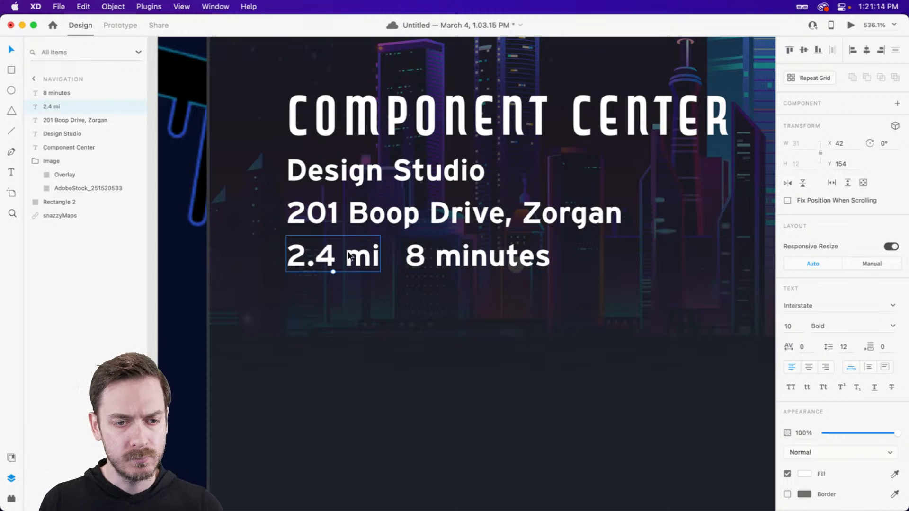
pyautogui.click(482, 258)
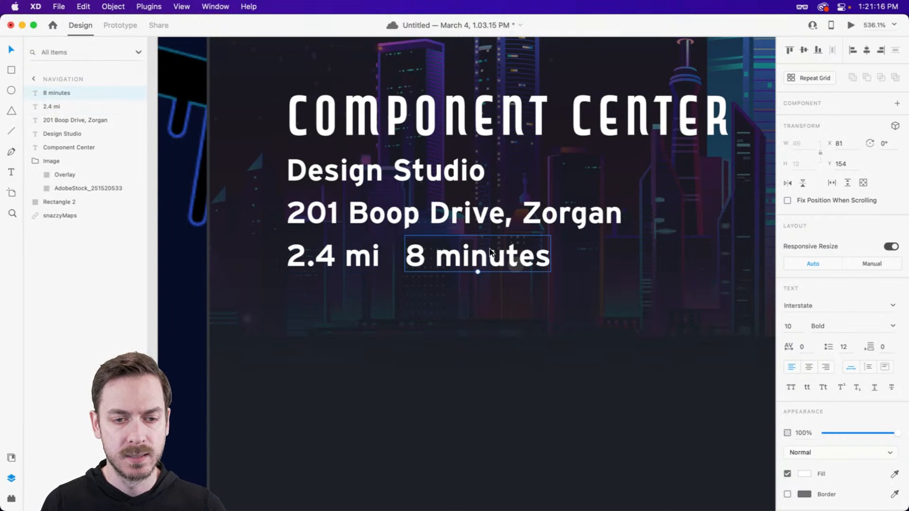
pyautogui.keyDown('shift'); pyautogui.click(338, 255); pyautogui.keyUp('shift')
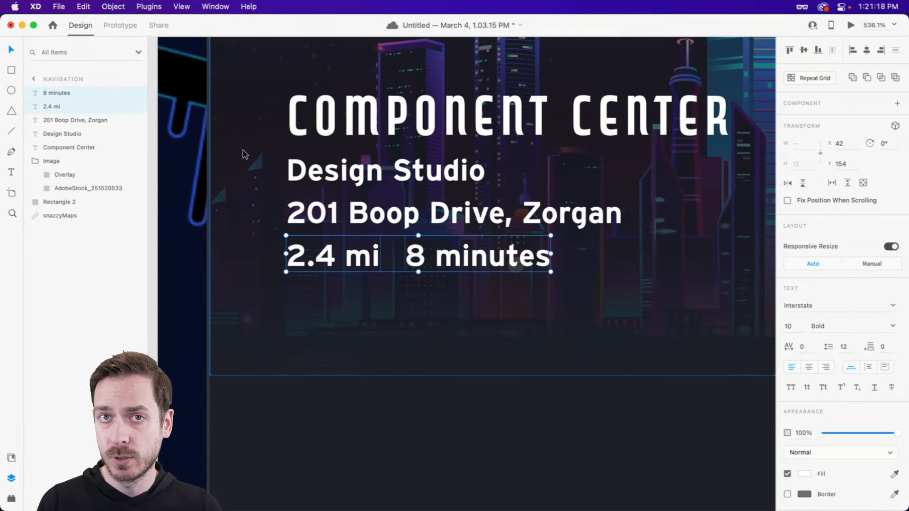
pyautogui.press('super+g')
# Rename the new group as Distance and make it a horizontal stack
pyautogui.doubleClick(56, 93)
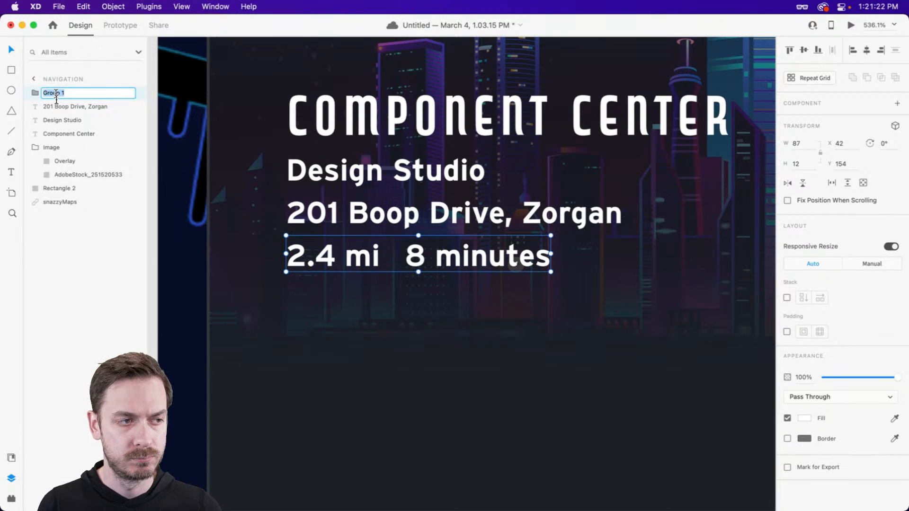
pyautogui.press('BackSpace')
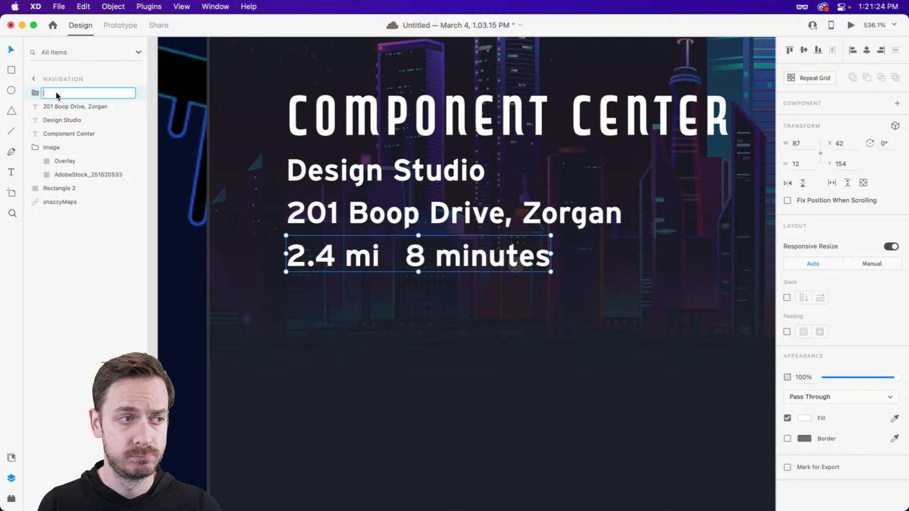
pyautogui.write('Distan')
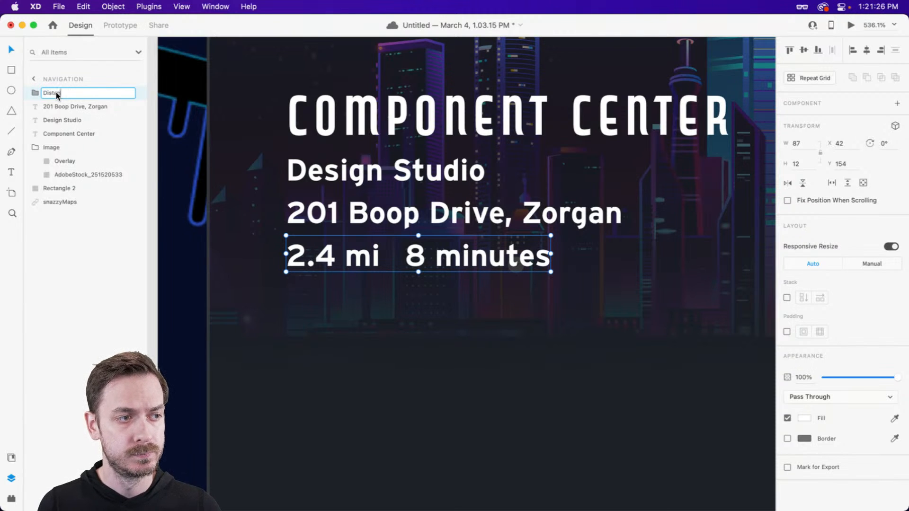
pyautogui.write('ce')
pyautogui.press('Return')
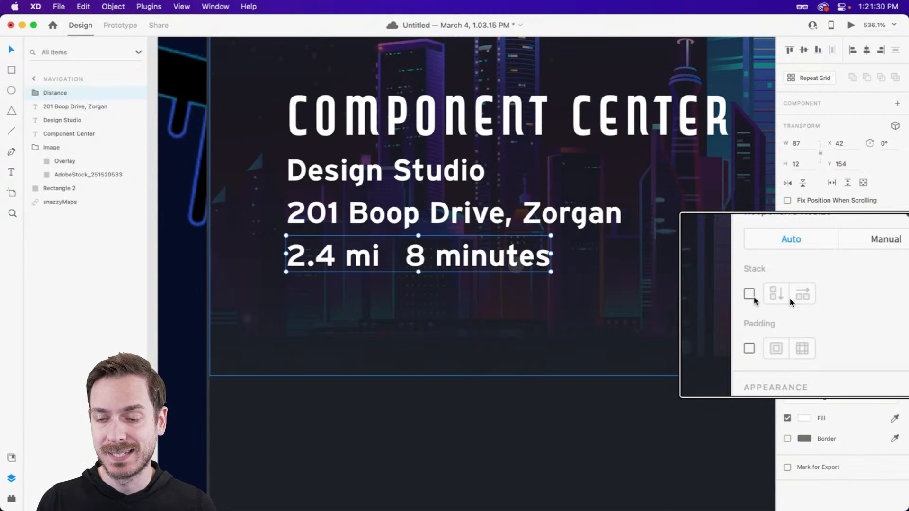
pyautogui.click(750, 295)
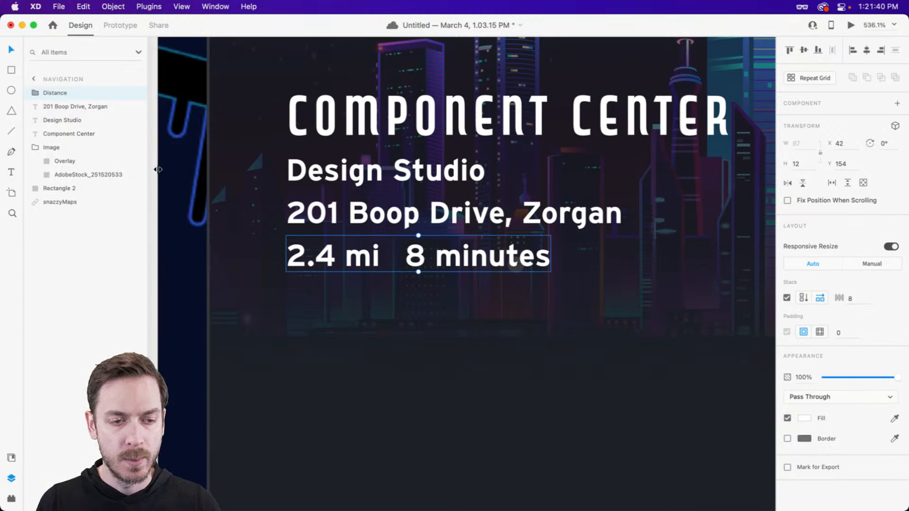
# Try reordering the Distance stack by moving the 8 minutes text ahead of 2.4 mi and back
pyautogui.doubleClick(475, 257)
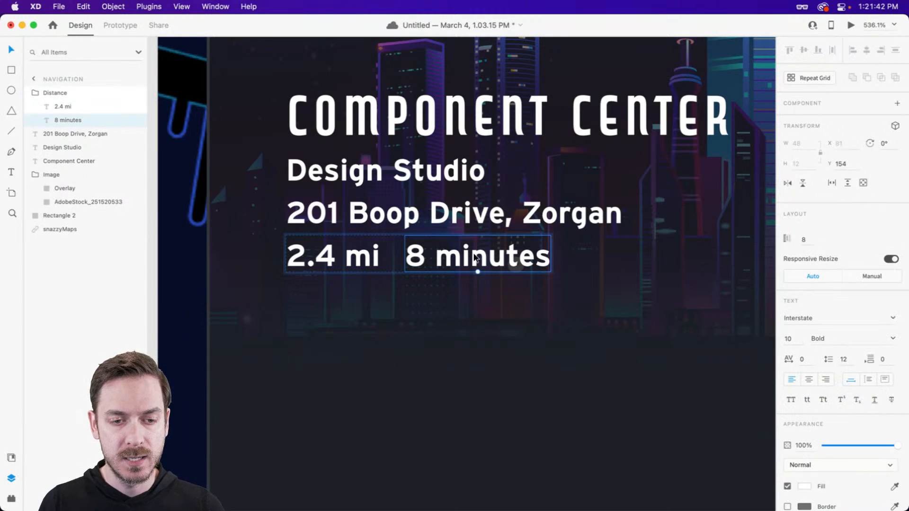
pyautogui.moveTo(475, 257); pyautogui.dragTo(316, 241)
pyautogui.moveTo(430, 239)
pyautogui.mouseDown()
pyautogui.moveTo(537, 233)
pyautogui.moveTo(442, 235)
pyautogui.mouseUp()
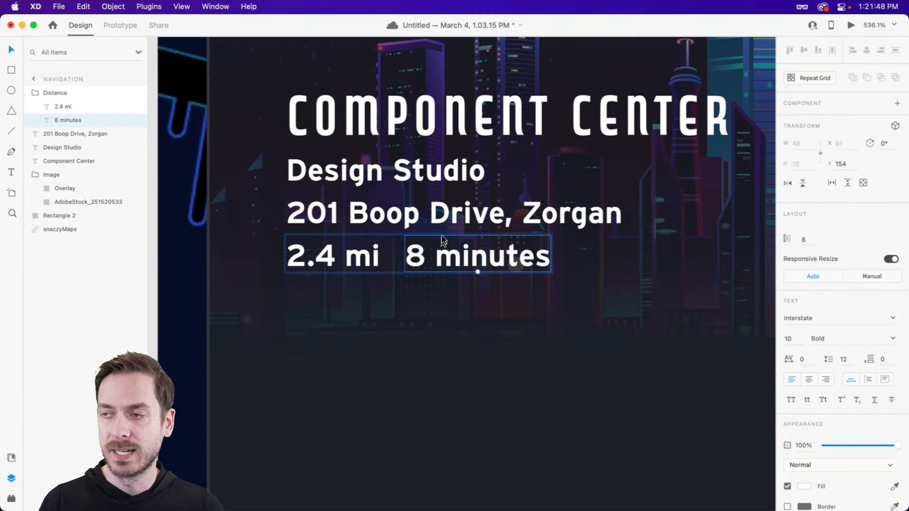
# Draw a 12 by 12 circle at the start of the Distance stack, ahead of the 2.4 mi text
pyautogui.scroll(5, 284, 249)
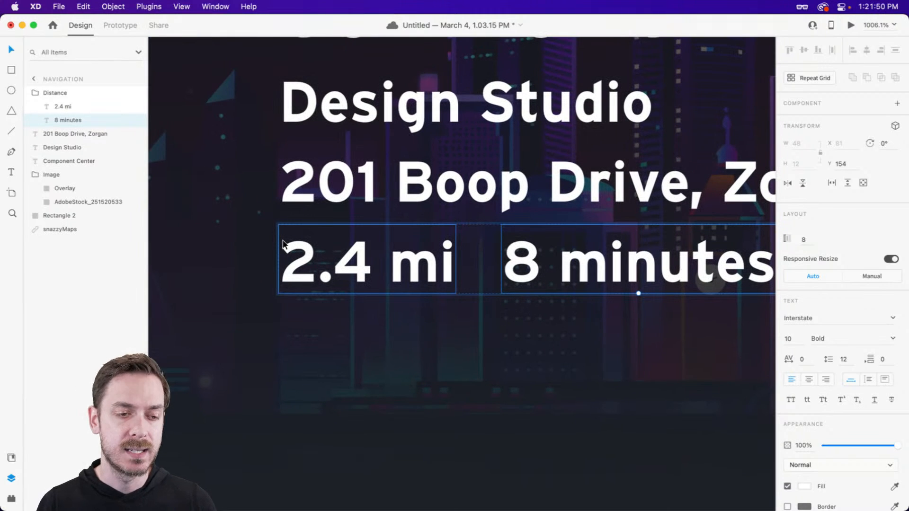
pyautogui.press('r')
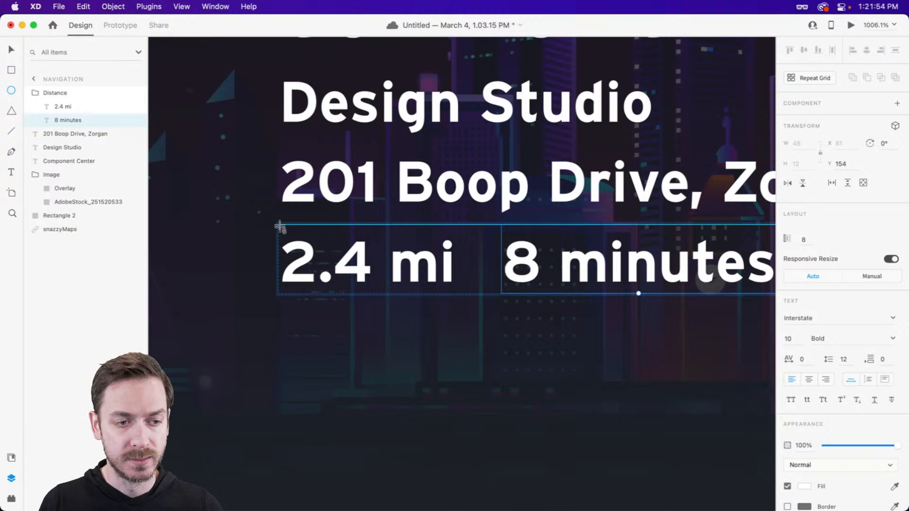
pyautogui.moveTo(280, 227); pyautogui.dragTo(375, 294)
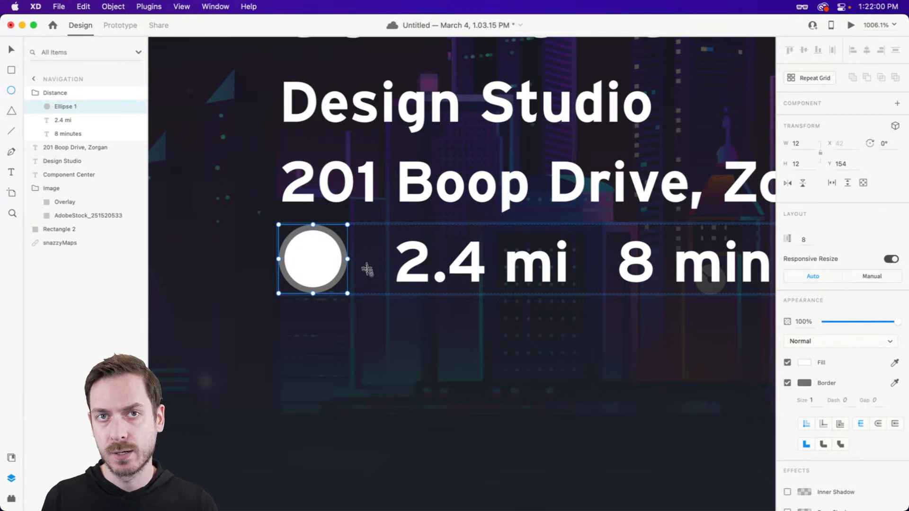
pyautogui.moveTo(337, 250); pyautogui.dragTo(349, 265)
# Reshape the circle into a map pin by pulling its lower anchor point down to Y 170.6 and shortening that point's curve handles
pyautogui.scroll(5, 278, 254)
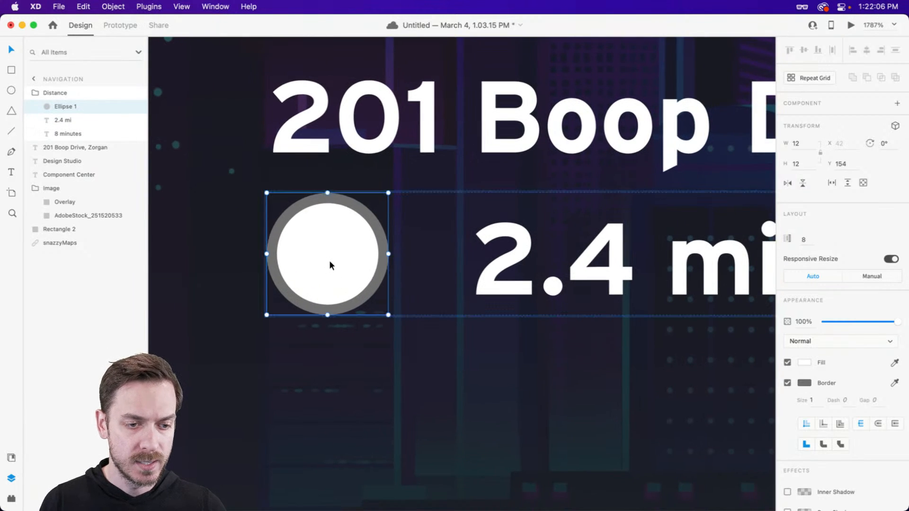
pyautogui.doubleClick(329, 260)
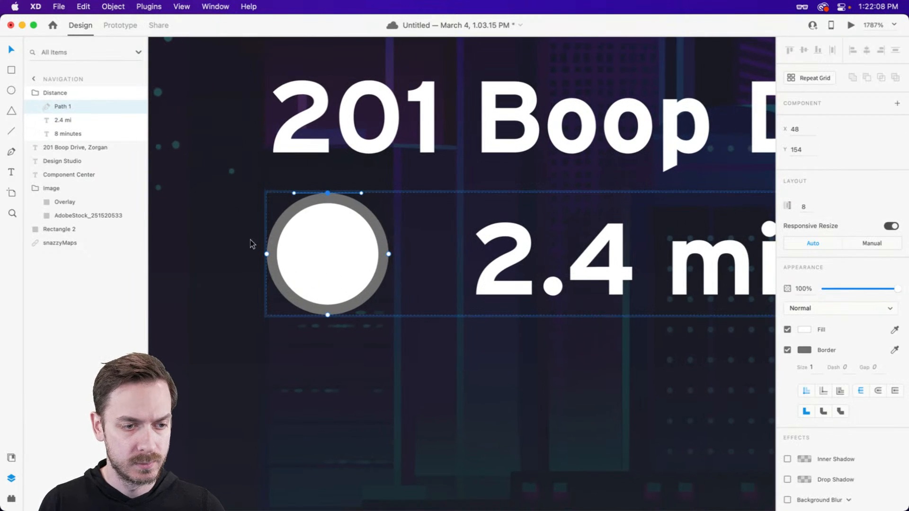
pyautogui.click(266, 253)
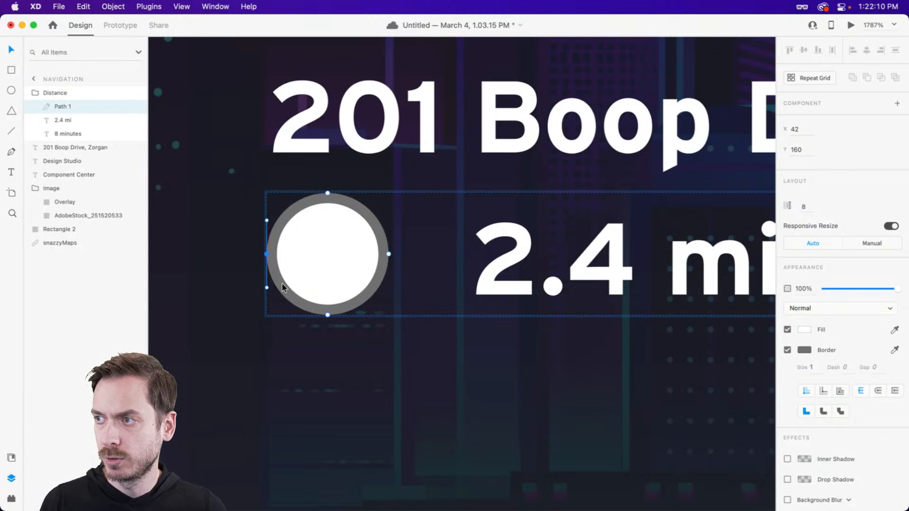
pyautogui.moveTo(328, 313); pyautogui.dragTo(346, 363)
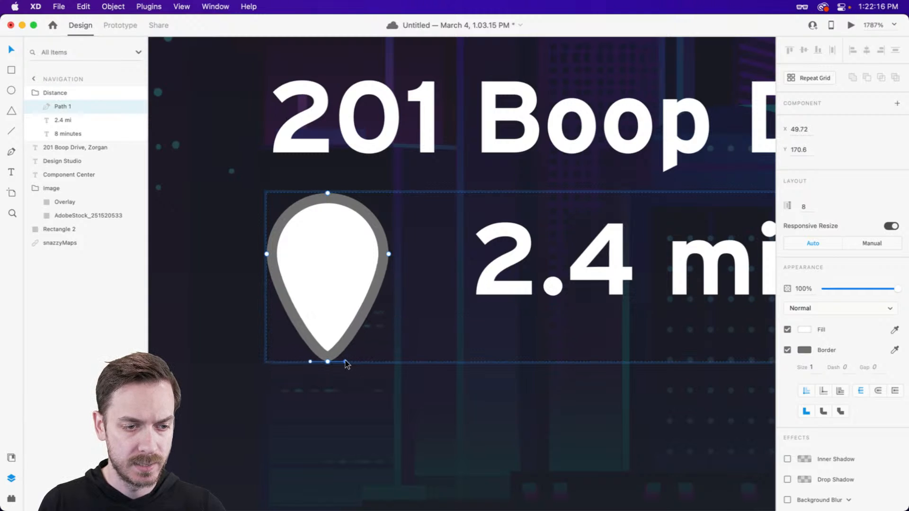
# Try to adjust the curve on the pin's left side and undo the change
pyautogui.click(267, 254)
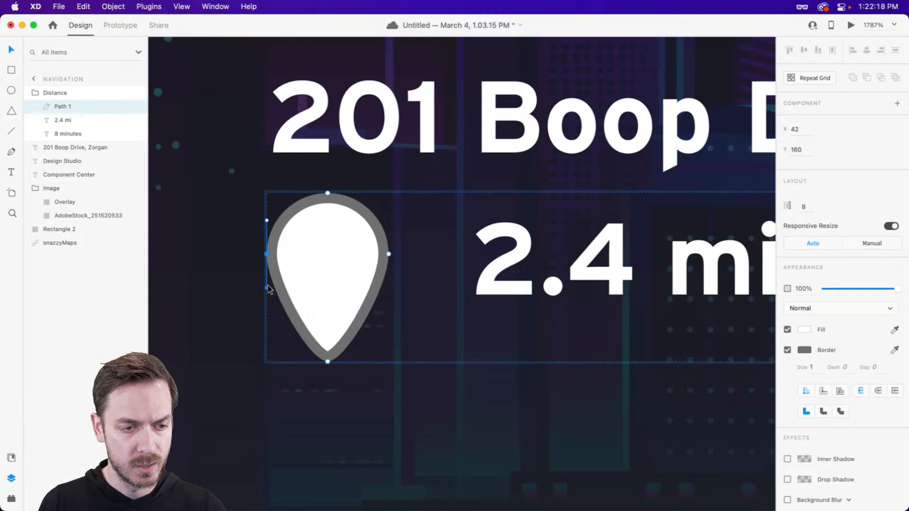
pyautogui.moveTo(268, 286); pyautogui.dragTo(286, 289)
pyautogui.press('super+z')
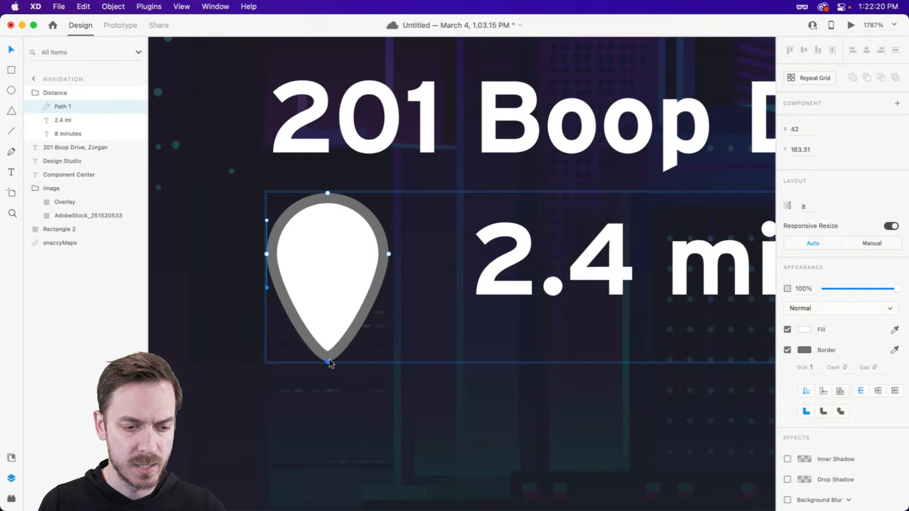
# Fine-tune the pin's lower tip by adjusting its curve handle to about X 49.57, and finish editing the path
pyautogui.click(328, 362)
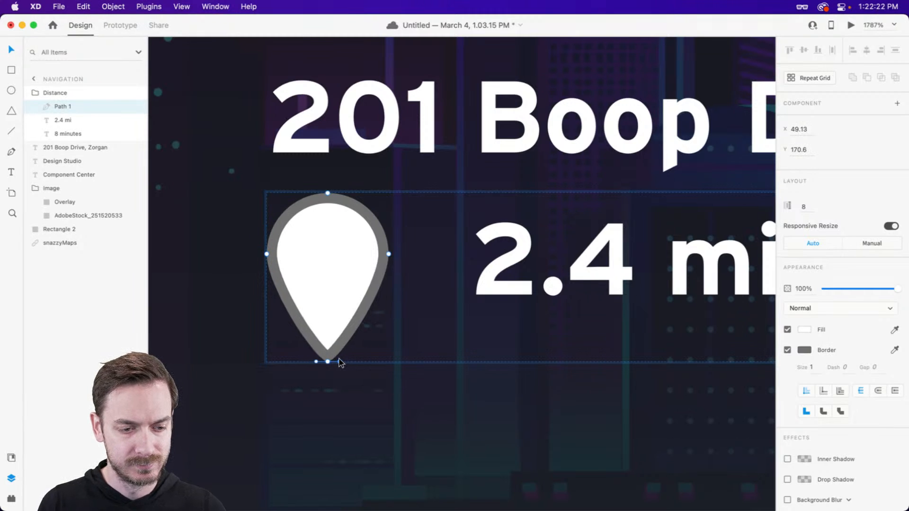
pyautogui.moveTo(340, 363); pyautogui.dragTo(346, 364)
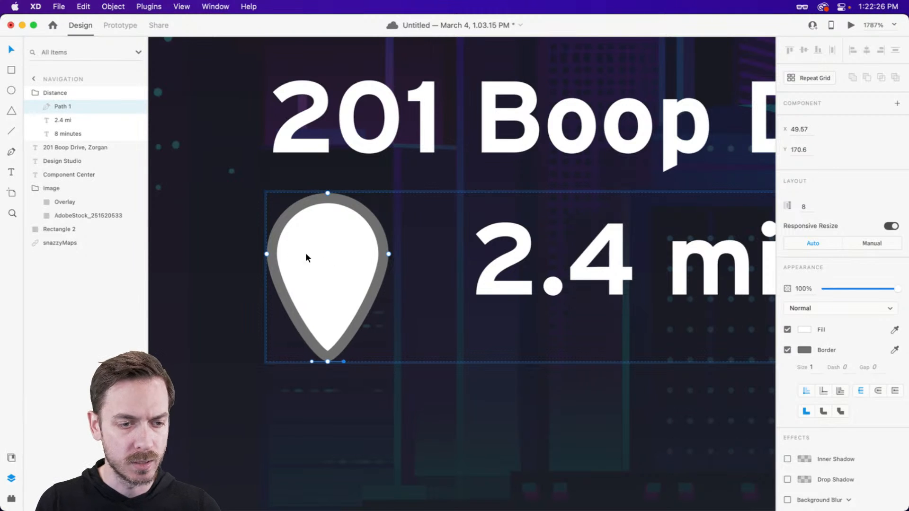
pyautogui.press('Escape')
# Draw an ellipse inside the head of the map pin
pyautogui.press('e')
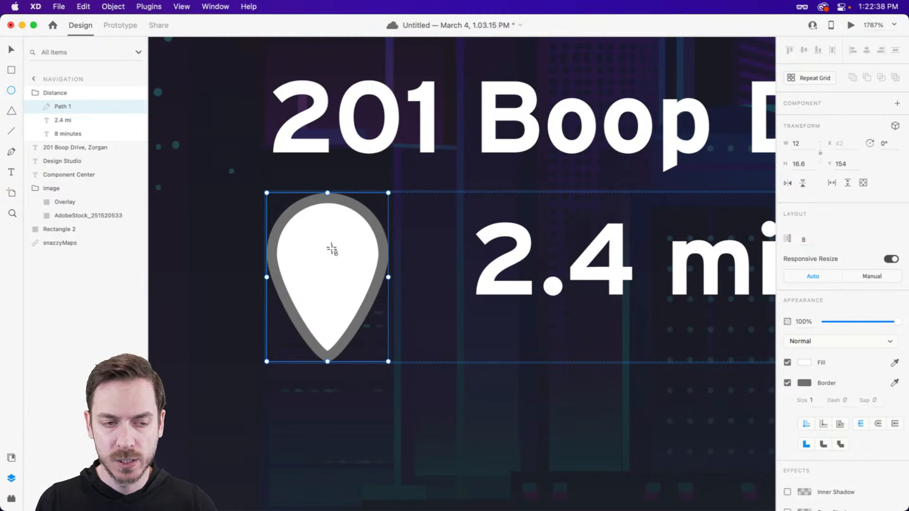
pyautogui.moveTo(311, 230); pyautogui.dragTo(361, 280)
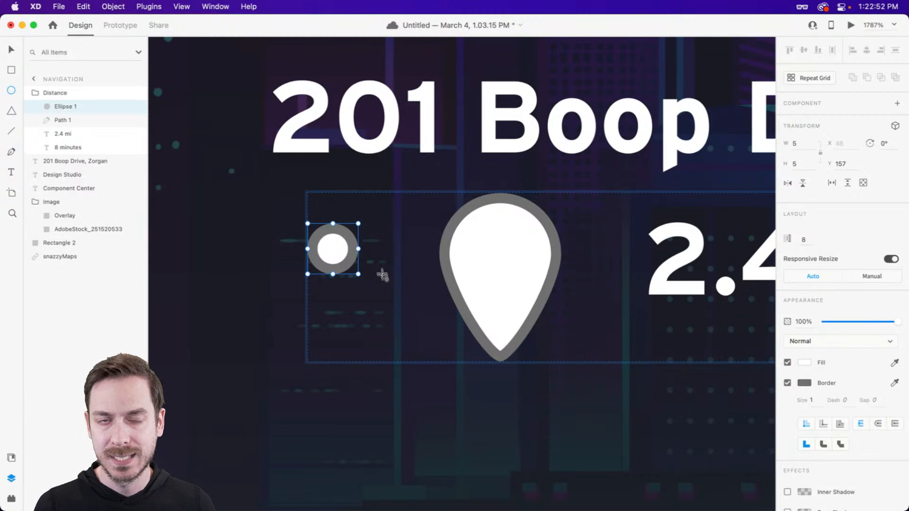
pyautogui.press('Delete')
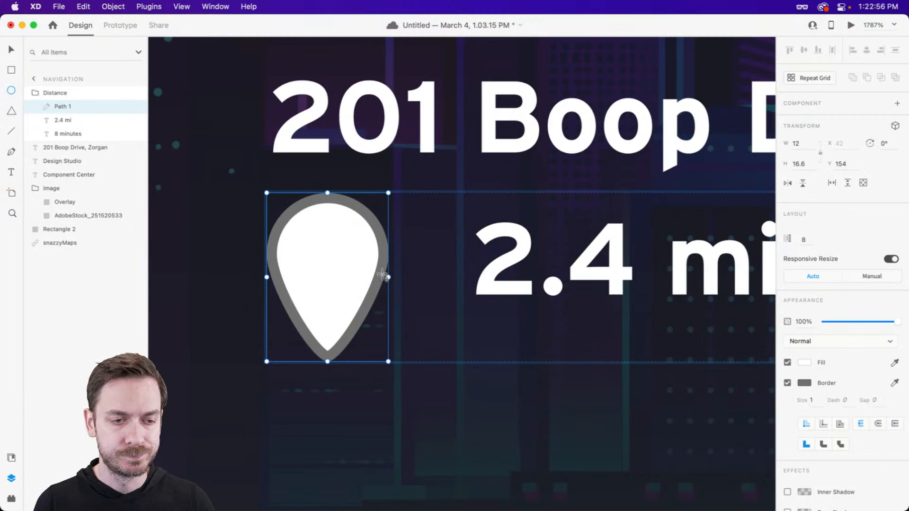
pyautogui.press('v')
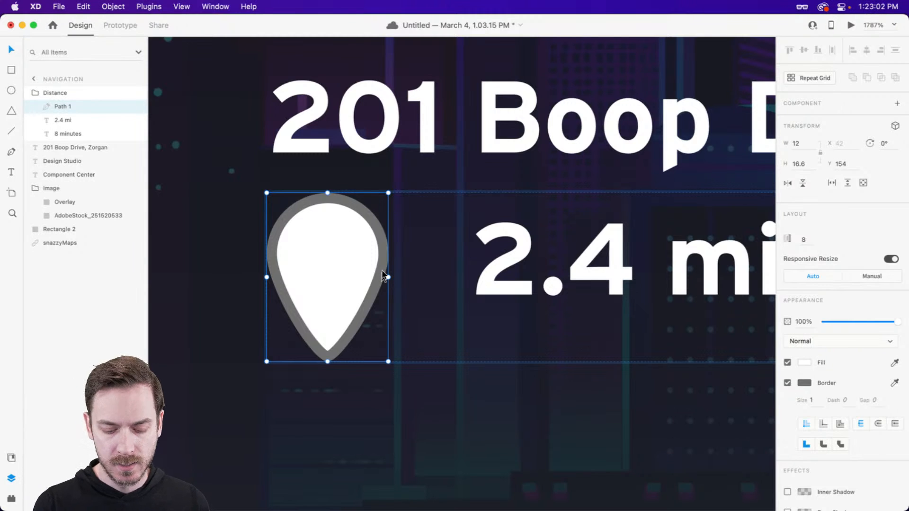
pyautogui.press('r')
pyautogui.moveTo(432, 214); pyautogui.dragTo(503, 285)
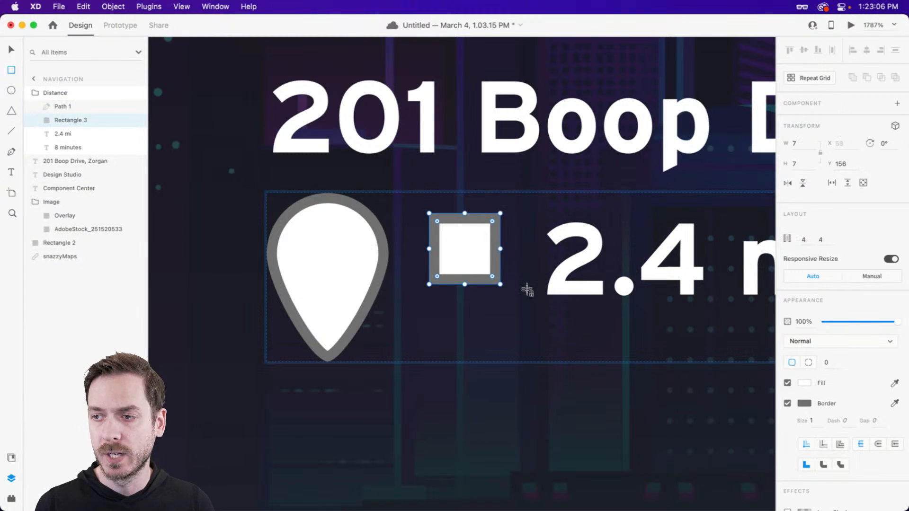
pyautogui.press('BackSpace')
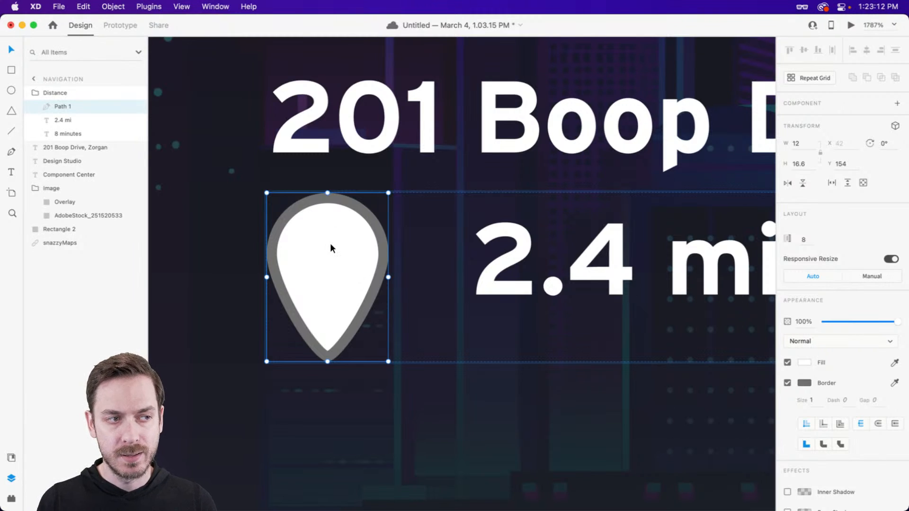
pyautogui.moveTo(331, 244); pyautogui.dragTo(357, 237)
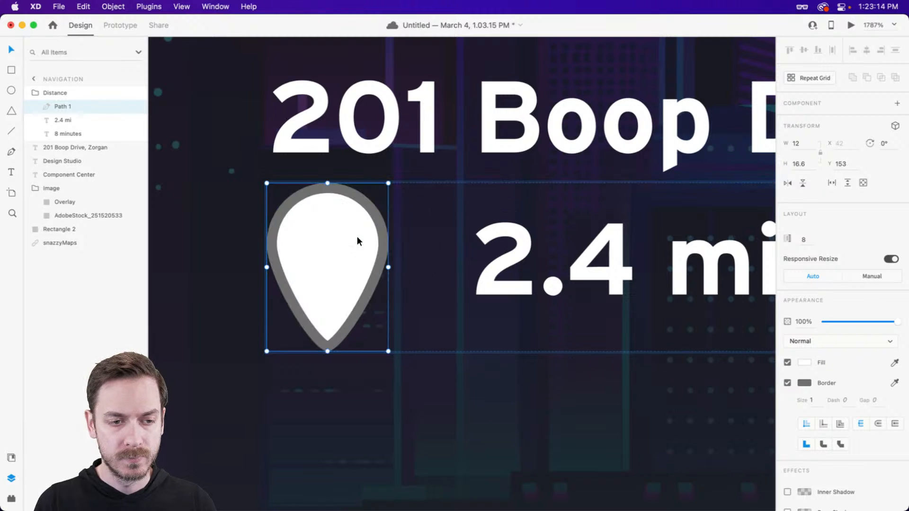
pyautogui.press('super+z')
# Group the pin path by itself inside Distance and rename the new group Pin
pyautogui.press('super+g')
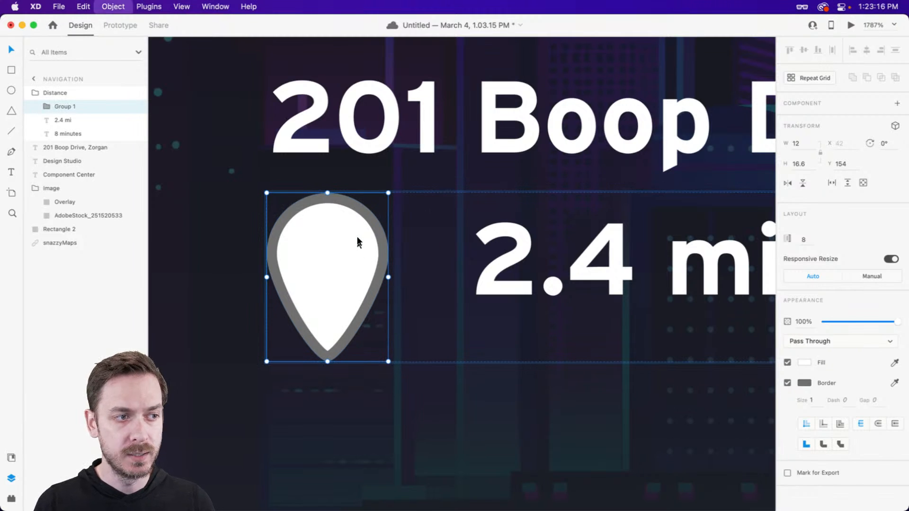
pyautogui.doubleClick(66, 107)
pyautogui.write('Pin')
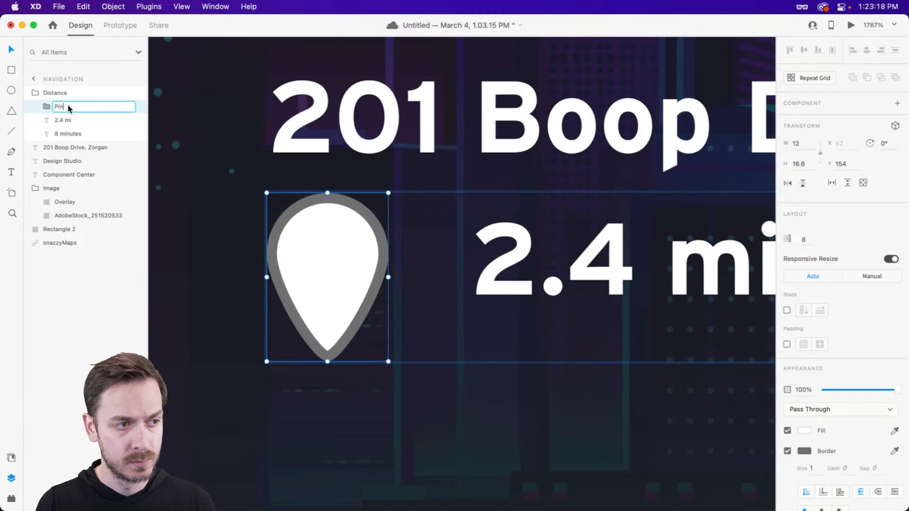
pyautogui.press('Return')
# Inside the Pin group, draw a circle about 6 by 6 and centre it in the rounded head of the pin
pyautogui.click(51, 108)
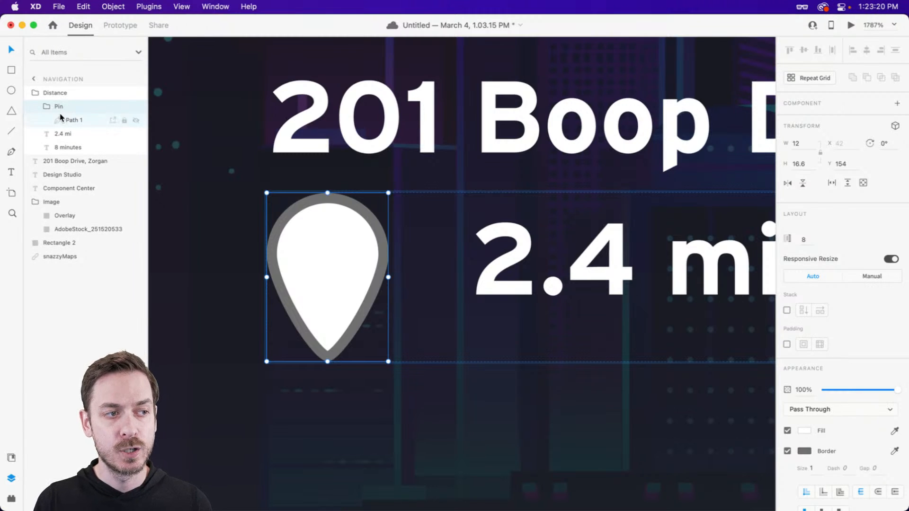
pyautogui.press('e')
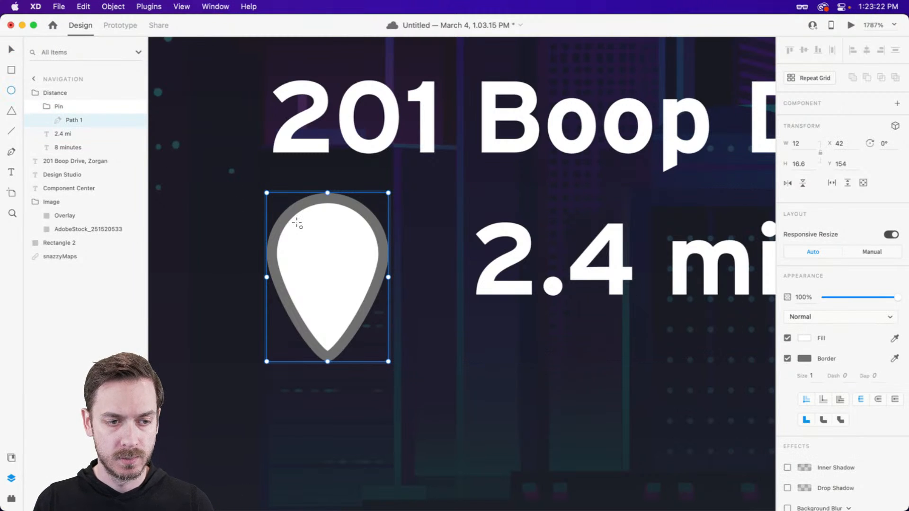
pyautogui.moveTo(307, 223); pyautogui.dragTo(369, 284)
pyautogui.moveTo(340, 253); pyautogui.dragTo(330, 254)
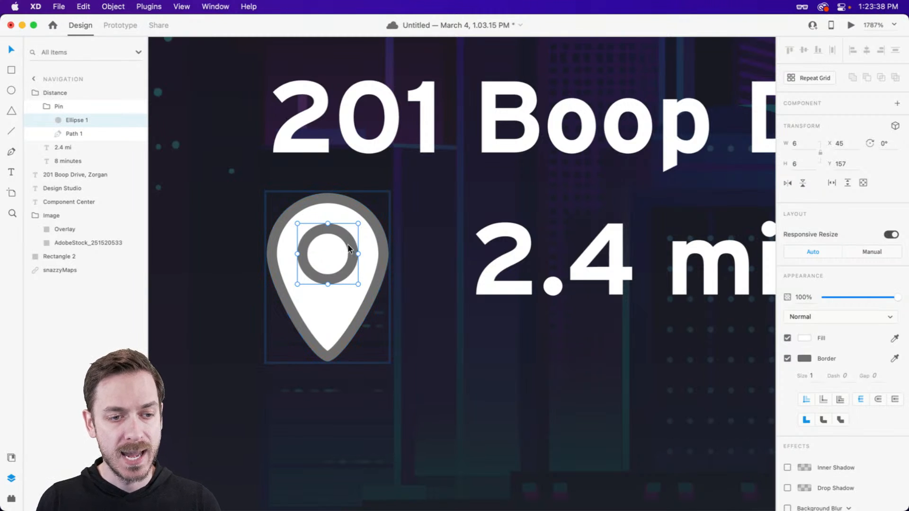
# Subtract the circle from the pin path and remove the border from the combined shape
pyautogui.keyDown('shift'); pyautogui.click(376, 254); pyautogui.keyUp('shift')
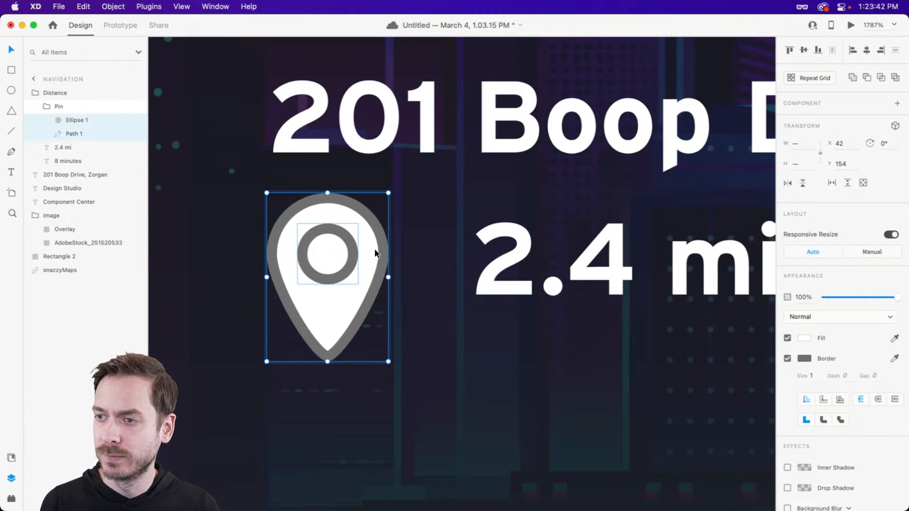
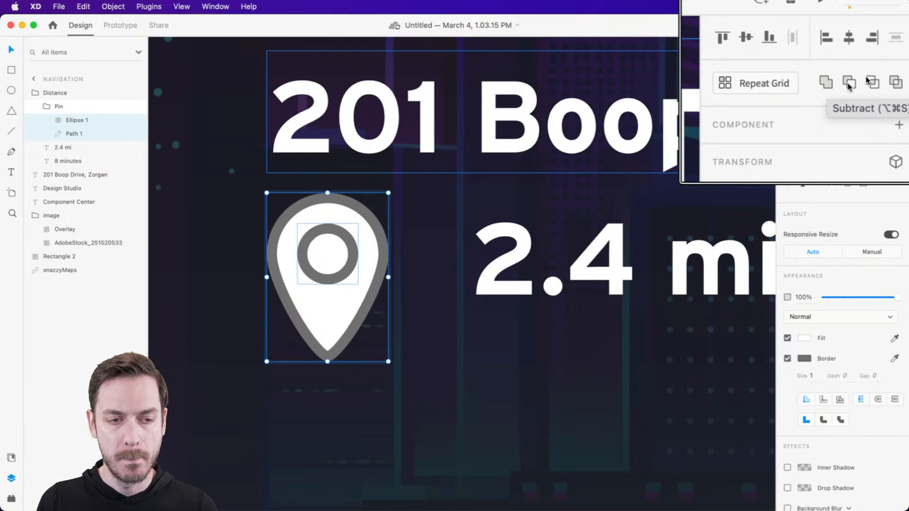
pyautogui.click(849, 84)
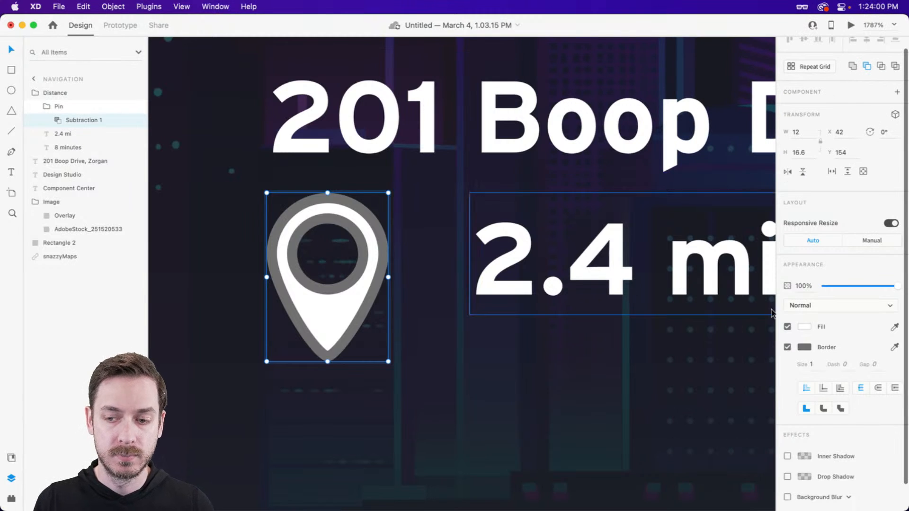
pyautogui.click(788, 358)
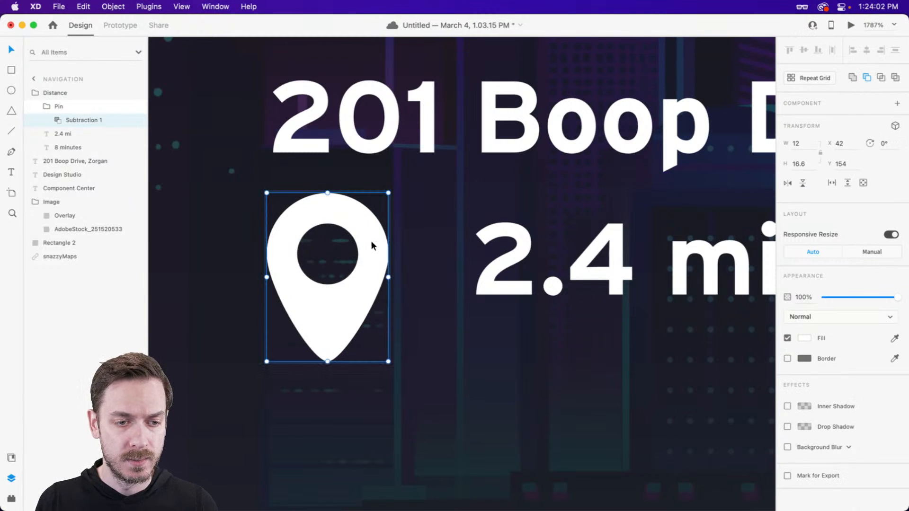
# Scale the pin shape down proportionally to about 8 by 10.6, previewing the design before and after
pyautogui.press('super+Return')
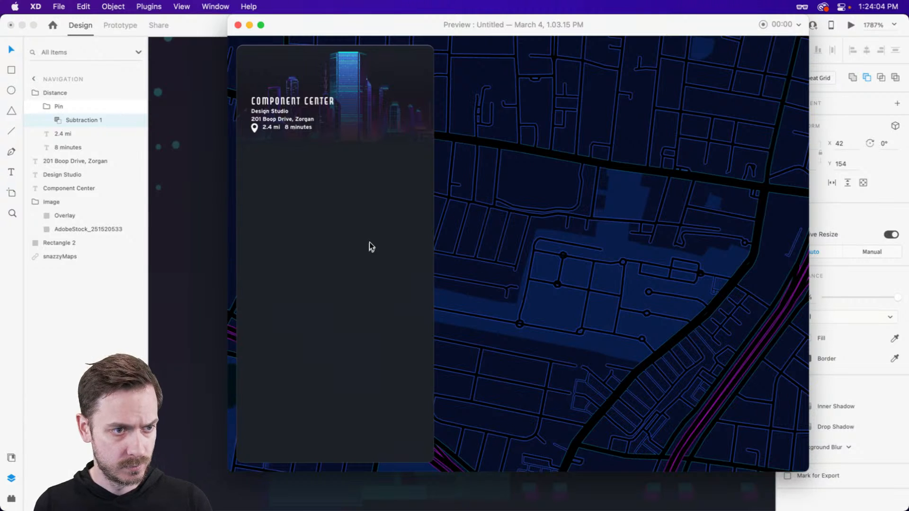
pyautogui.press('super+w')
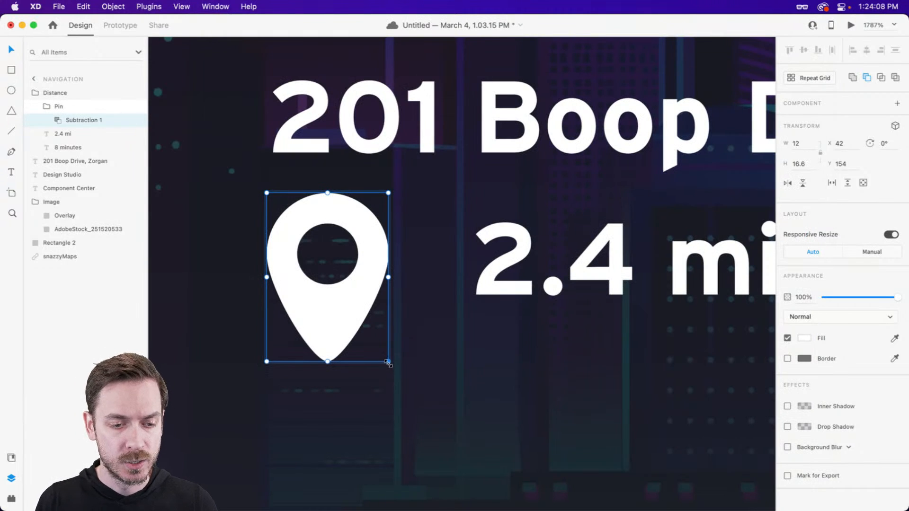
pyautogui.moveTo(388, 362); pyautogui.dragTo(344, 311)
pyautogui.press('super+Return')
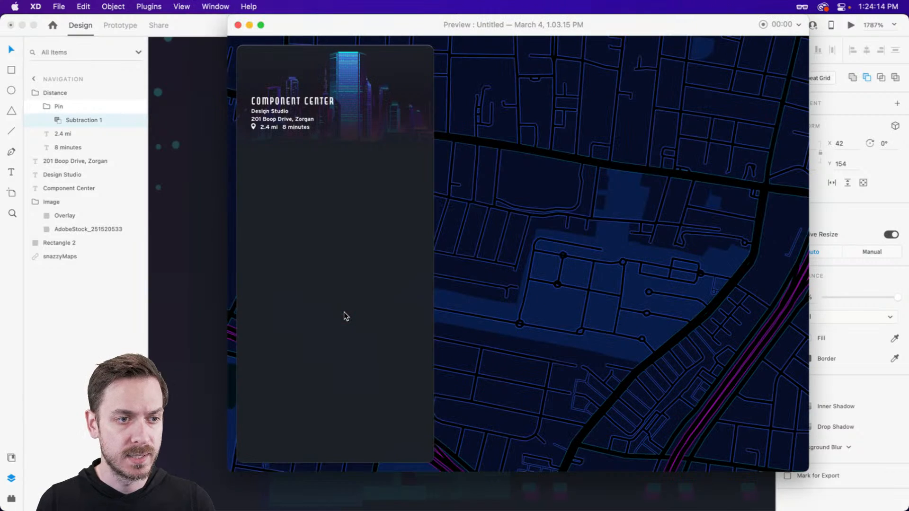
pyautogui.press('super+w')
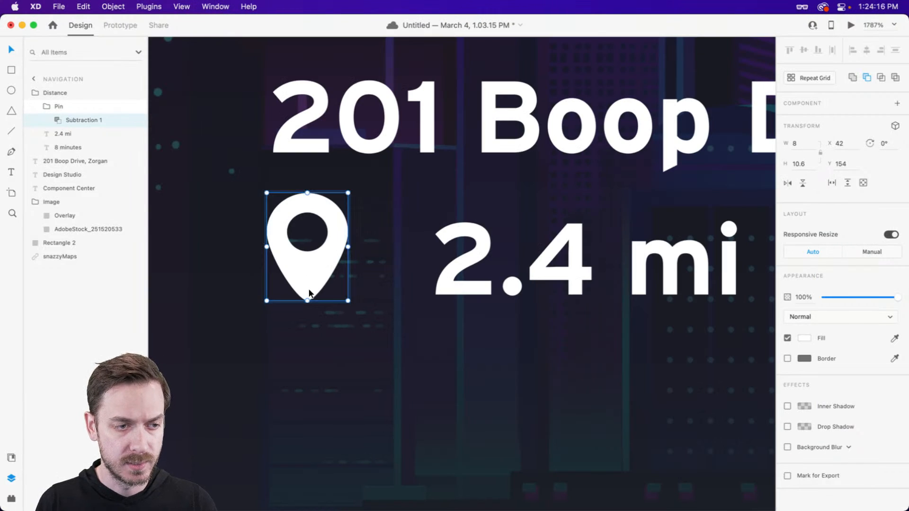
# Move the whole Pin group slightly down to about Y 154.7 and preview its alignment with the distance text
pyautogui.press('Escape')
pyautogui.moveTo(311, 268); pyautogui.dragTo(314, 276)
pyautogui.press('super+Return')
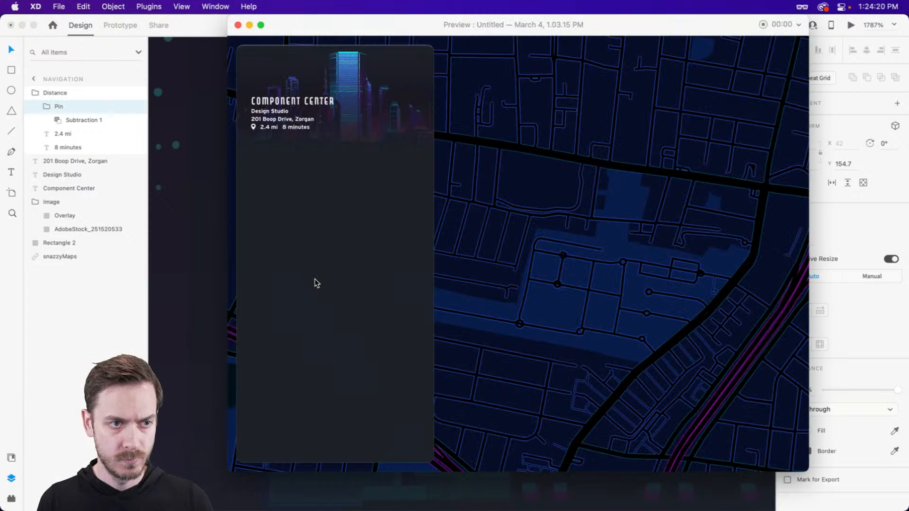
pyautogui.press('super+w')
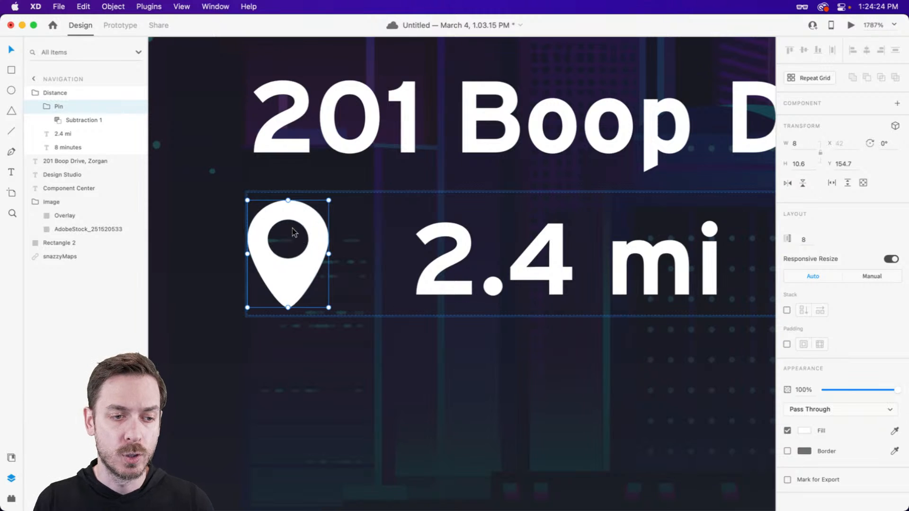
# Shrink the circular hole in the pin to a width and height of 3, and preview the design
pyautogui.scroll(3, 327, 234)
pyautogui.doubleClick(337, 236)
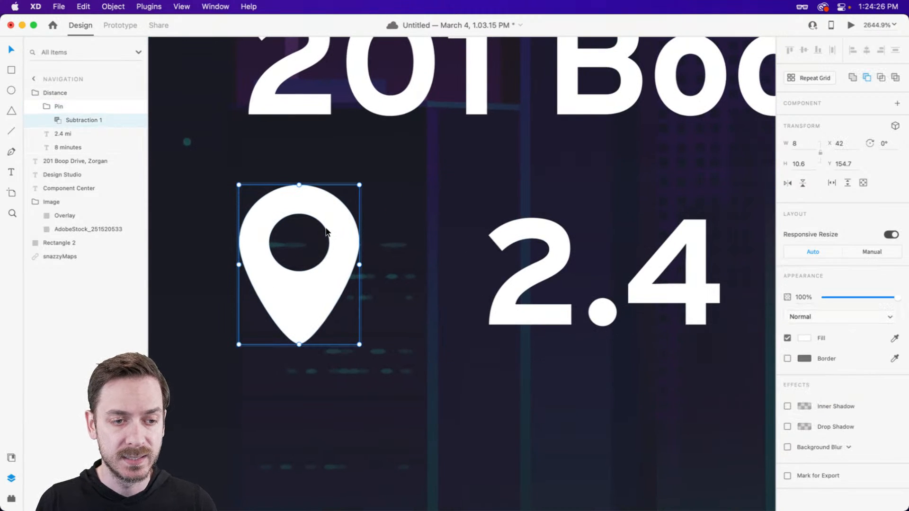
pyautogui.doubleClick(327, 228)
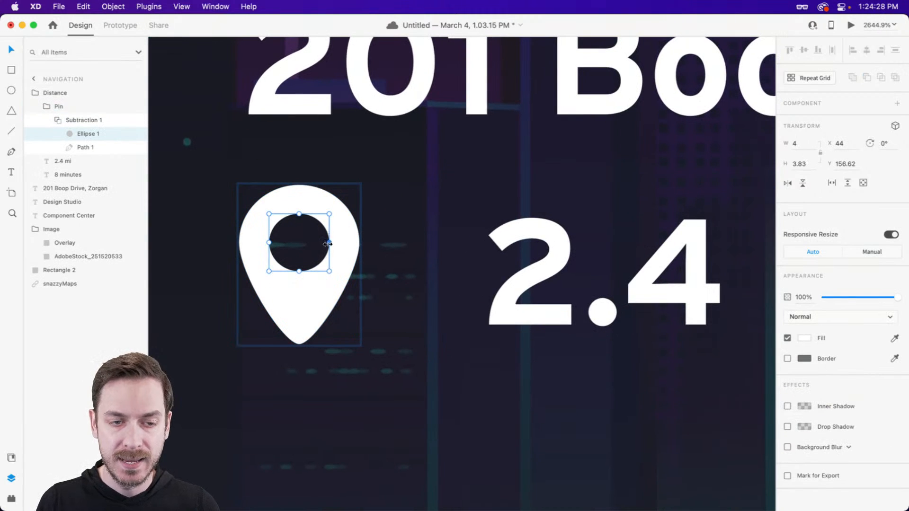
pyautogui.moveTo(330, 245); pyautogui.dragTo(321, 220)
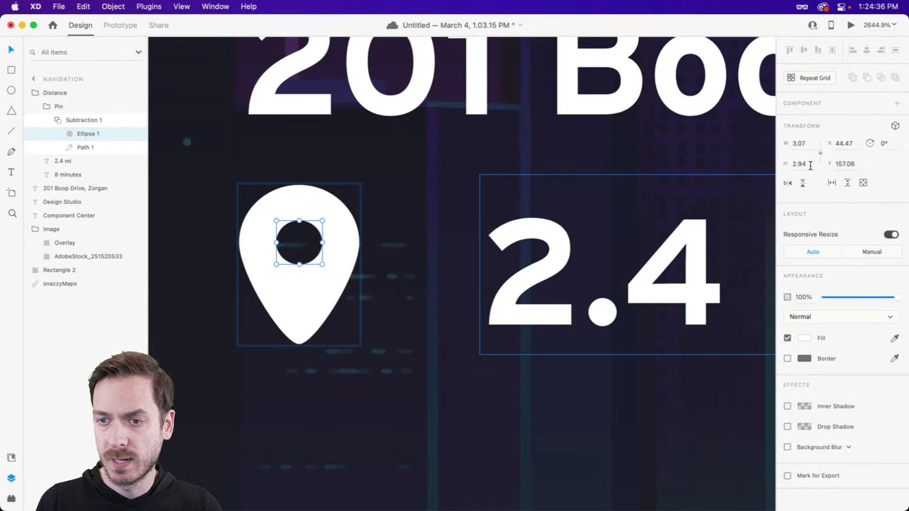
pyautogui.click(810, 145)
pyautogui.write('3')
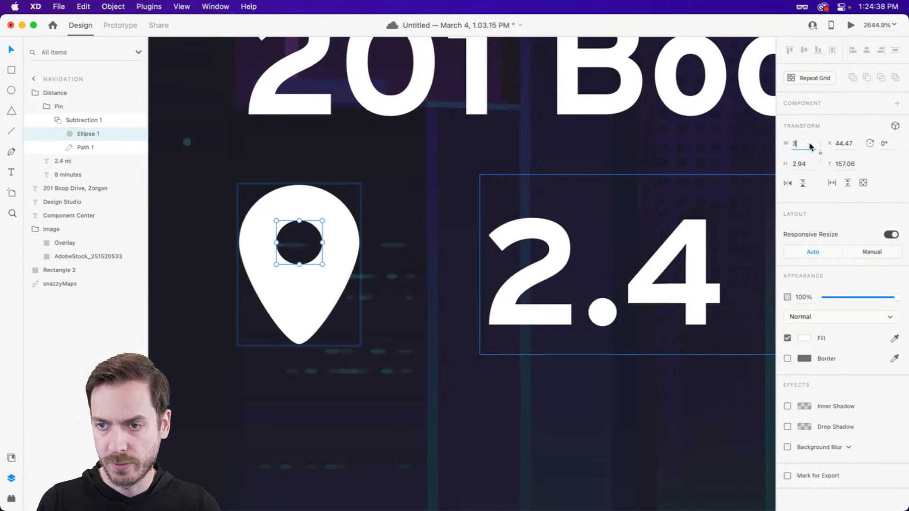
pyautogui.press('Tab')
pyautogui.write('3')
pyautogui.click(332, 228)
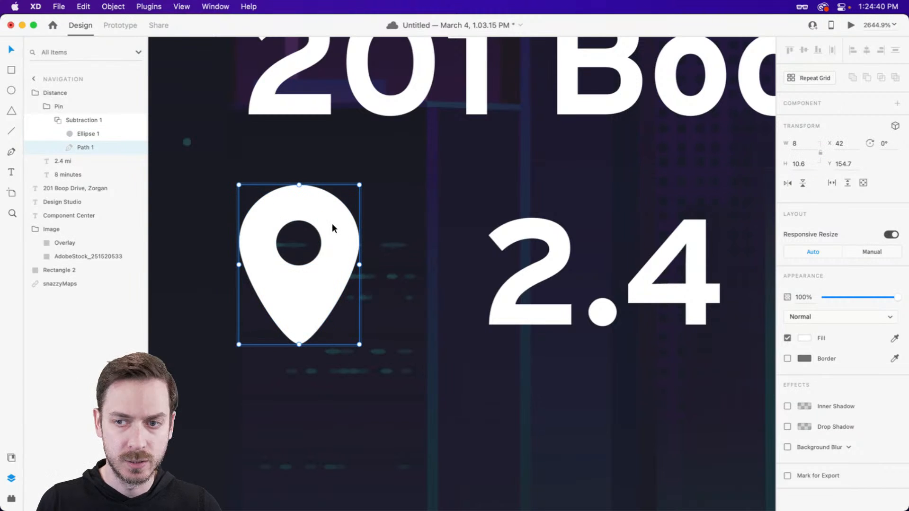
pyautogui.press('super+Return')
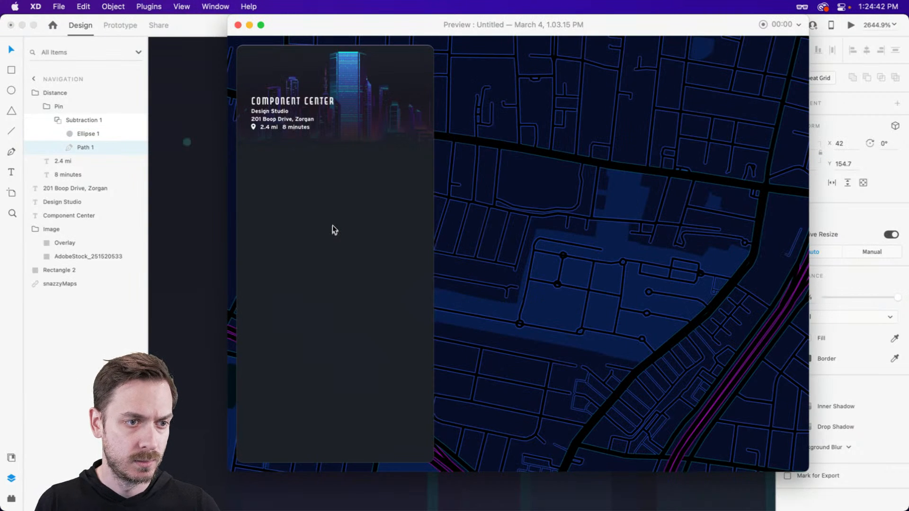
pyautogui.press('super+w')
# Reduce the gap between the pin and the 2.4 mi text to about 4, and move the Distance group down to Y 155
pyautogui.press('Escape')
pyautogui.press('Escape')
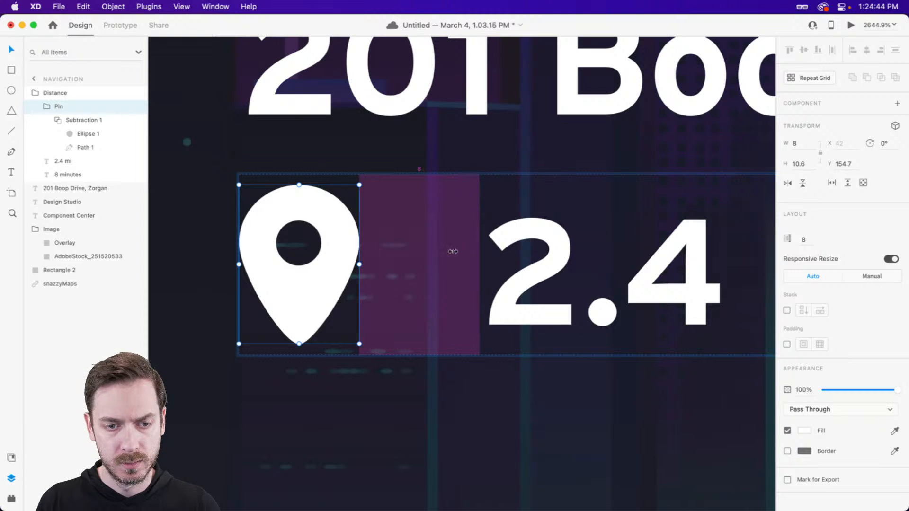
pyautogui.moveTo(453, 252); pyautogui.dragTo(384, 247)
pyautogui.press('super+Return')
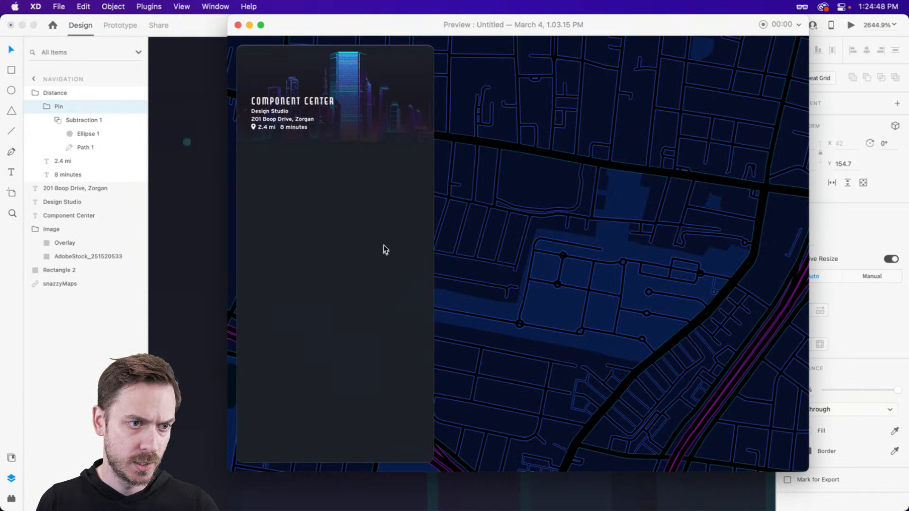
pyautogui.press('super+w')
pyautogui.press('Escape')
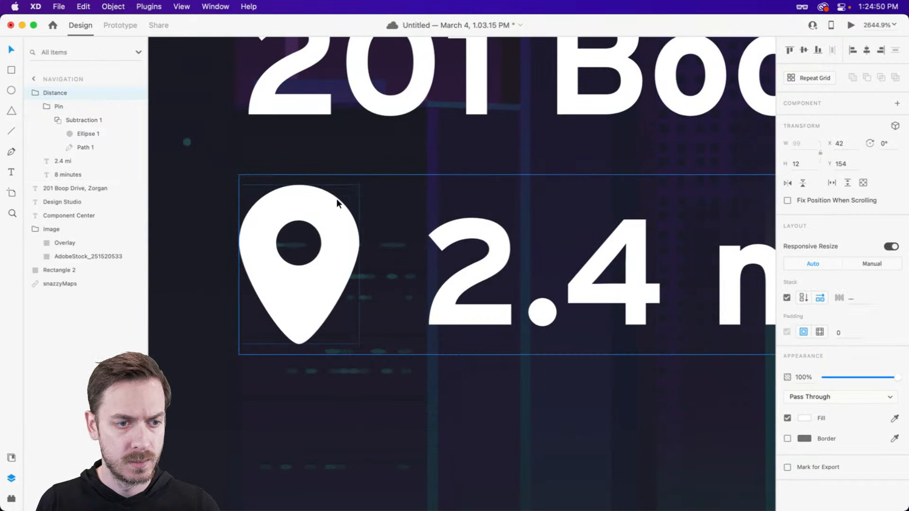
pyautogui.press('super+3')
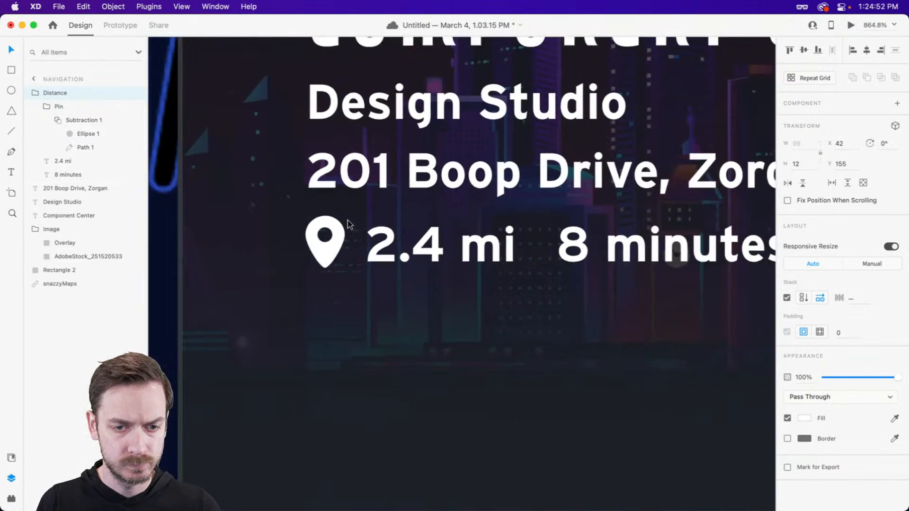
# Draw a circle about 6 by 6 between the 2.4 mi and 8 minutes texts in the Distance stack and remove its border
pyautogui.scroll(3, 462, 229)
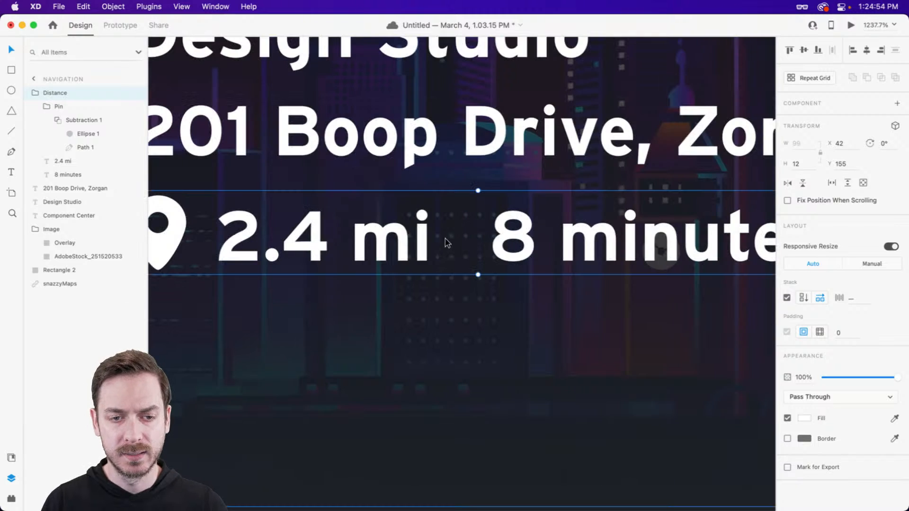
pyautogui.doubleClick(425, 235)
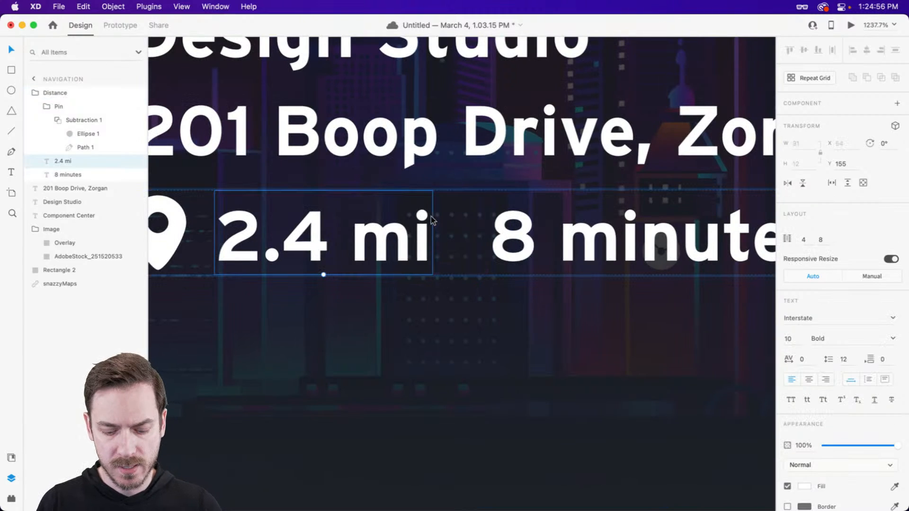
pyautogui.press('e')
pyautogui.moveTo(454, 218); pyautogui.dragTo(516, 261)
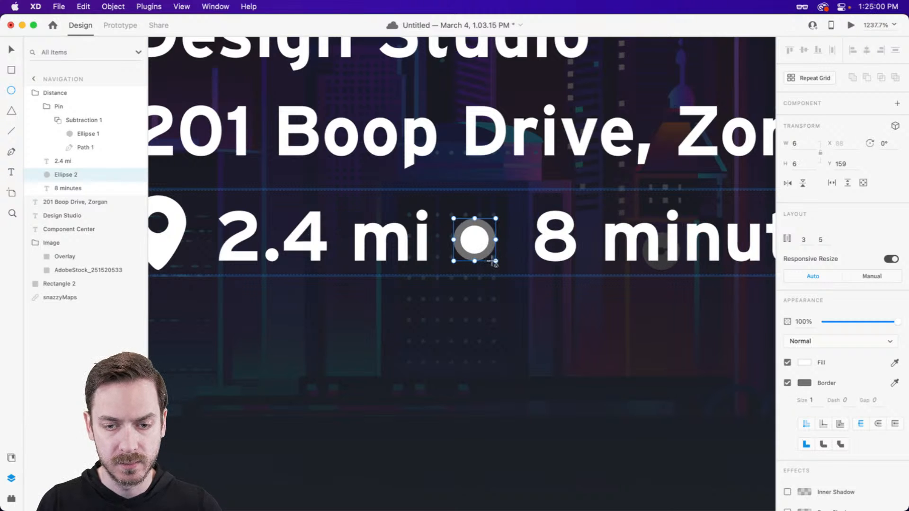
pyautogui.click(787, 383)
pyautogui.press('v')
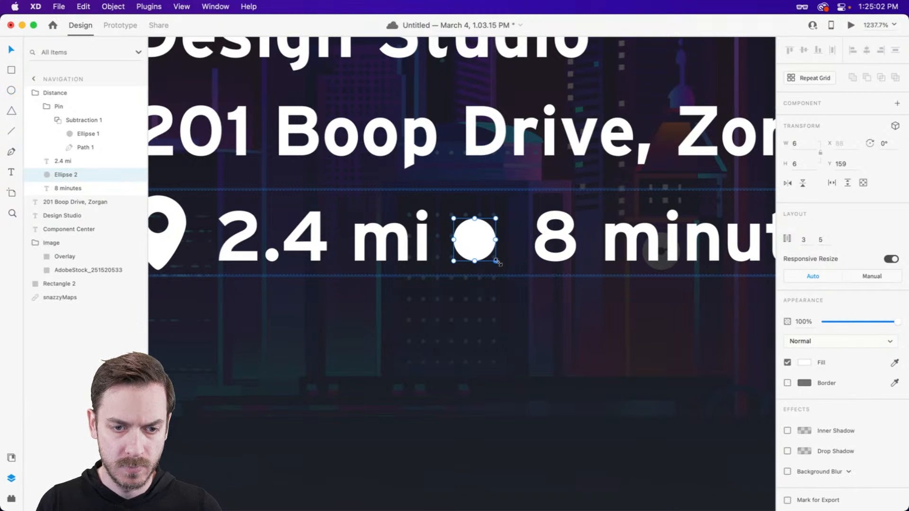
# Resize the separator circle to 5 by 5, space it 6 from the texts on both sides, and preview the card
pyautogui.press('super+Return')
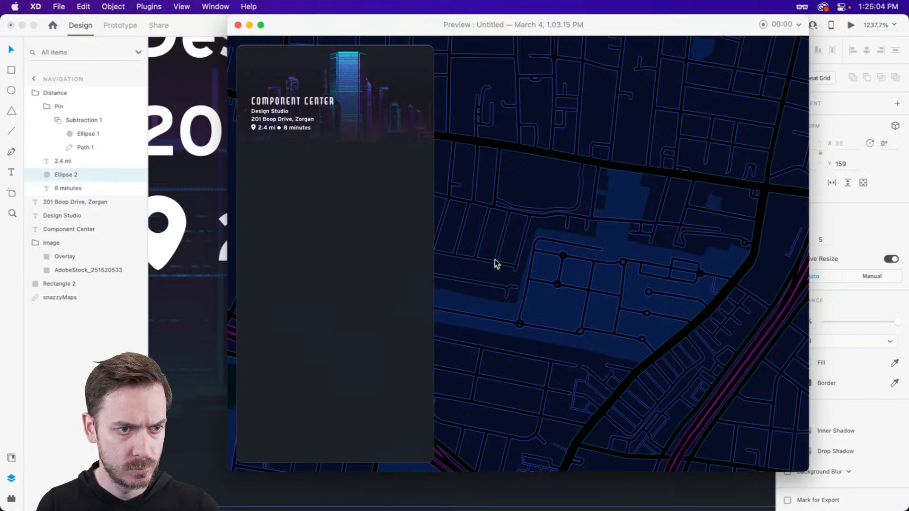
pyautogui.press('super+w')
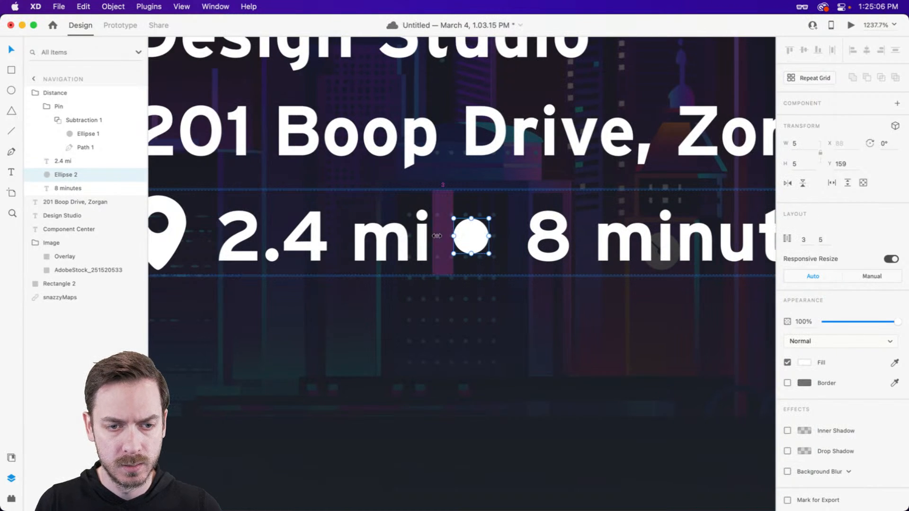
pyautogui.moveTo(445, 239); pyautogui.dragTo(466, 240)
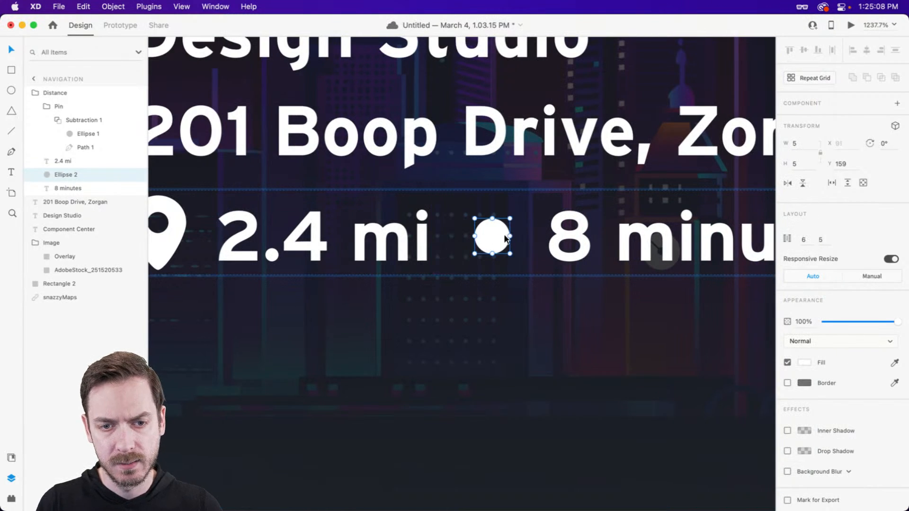
pyautogui.moveTo(533, 241); pyautogui.dragTo(538, 241)
pyautogui.press('super+Return')
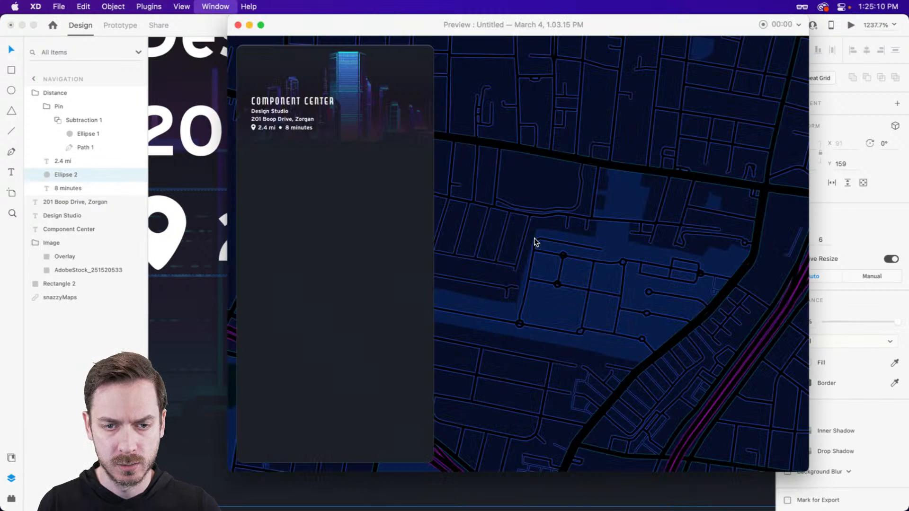
pyautogui.press('super+w')
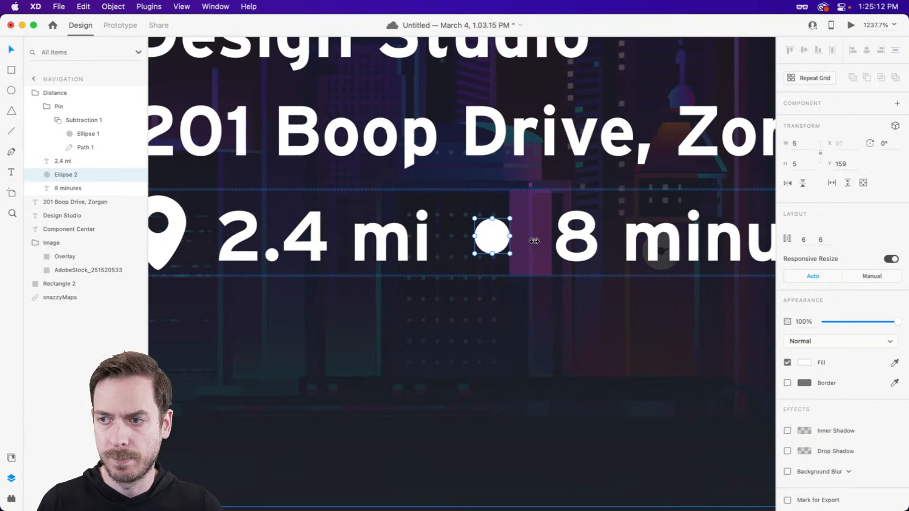
# Remove the separator circle's fill and give it a light pink #F2B1F2 border
pyautogui.scroll(3, 504, 226)
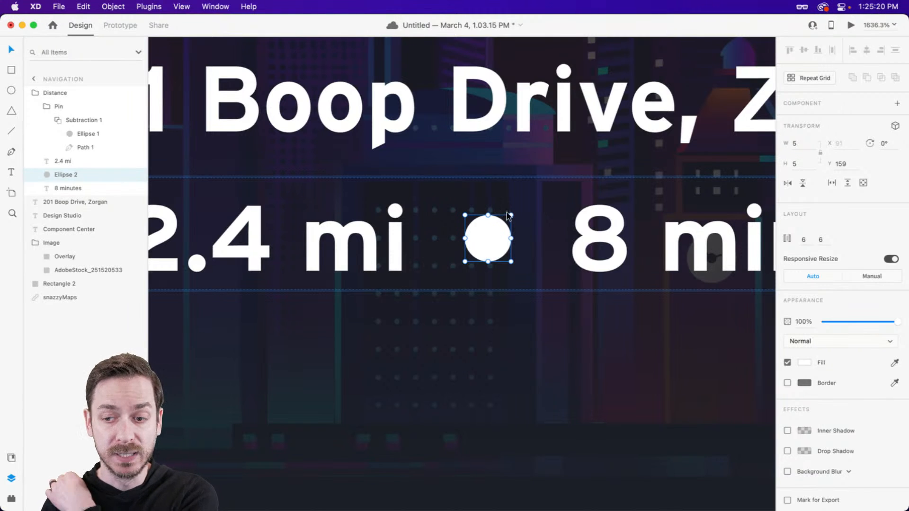
pyautogui.click(787, 363)
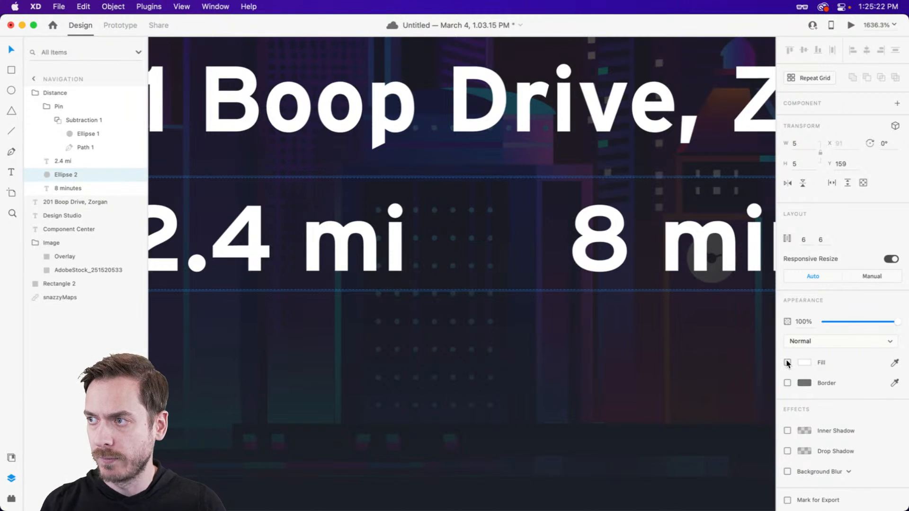
pyautogui.click(805, 383)
pyautogui.moveTo(767, 344); pyautogui.dragTo(693, 323)
pyautogui.scroll(5, 545, 241)
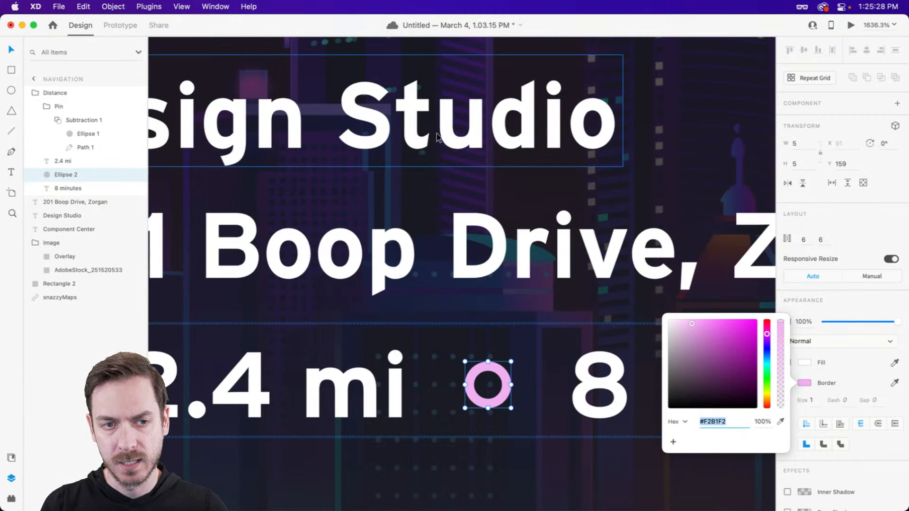
pyautogui.scroll(-4, 576, 245)
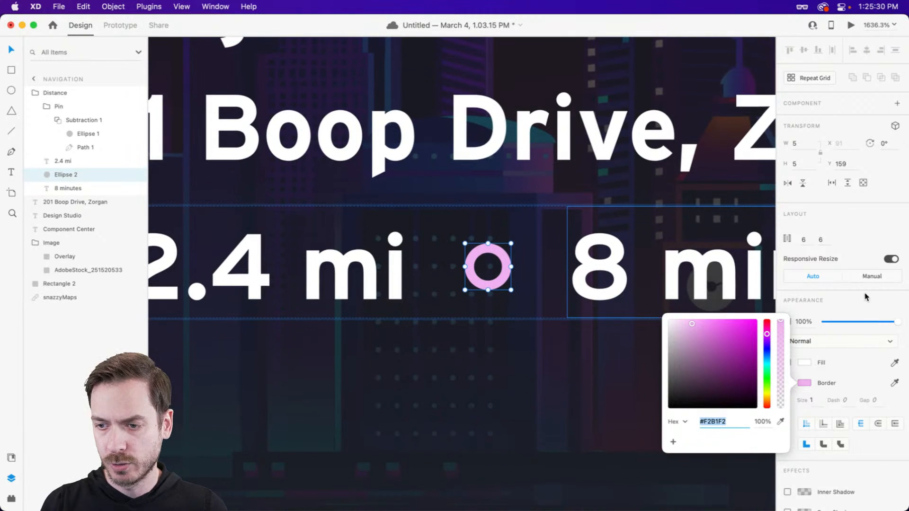
# Lower the circle's opacity to 18% and set its border to a dash of 7 and a gap of 3
pyautogui.moveTo(897, 321); pyautogui.dragTo(837, 321)
pyautogui.click(879, 406)
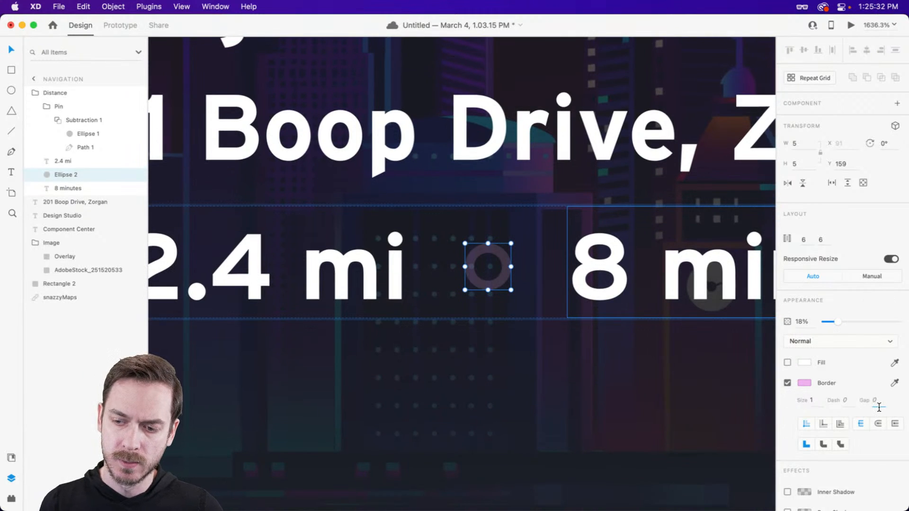
pyautogui.write('2')
pyautogui.hotkey('shift', 'Tab')
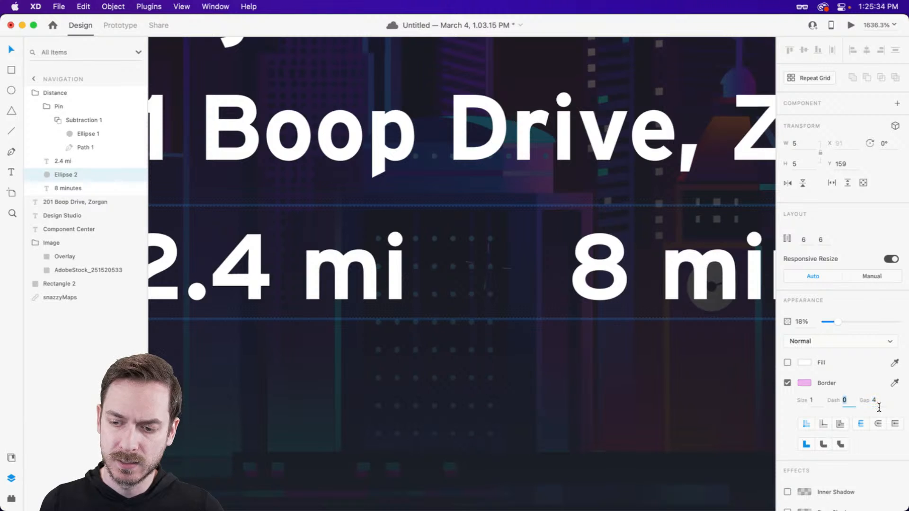
pyautogui.write('10')
pyautogui.press('Down')
pyautogui.press('Down')
pyautogui.press('Down')
pyautogui.press('Down')
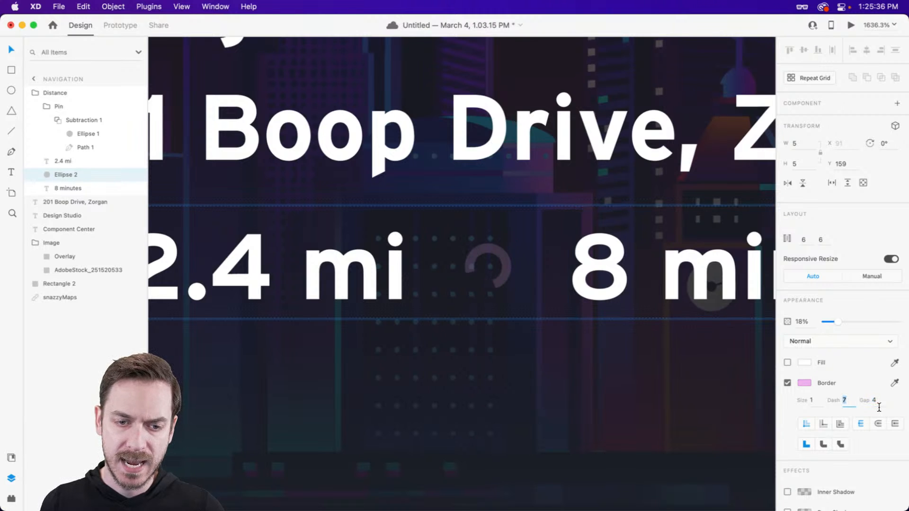
pyautogui.press('Up')
pyautogui.press('Tab')
pyautogui.press('Up')
pyautogui.press('Up')
pyautogui.press('Up')
pyautogui.press('Down')
pyautogui.press('Down')
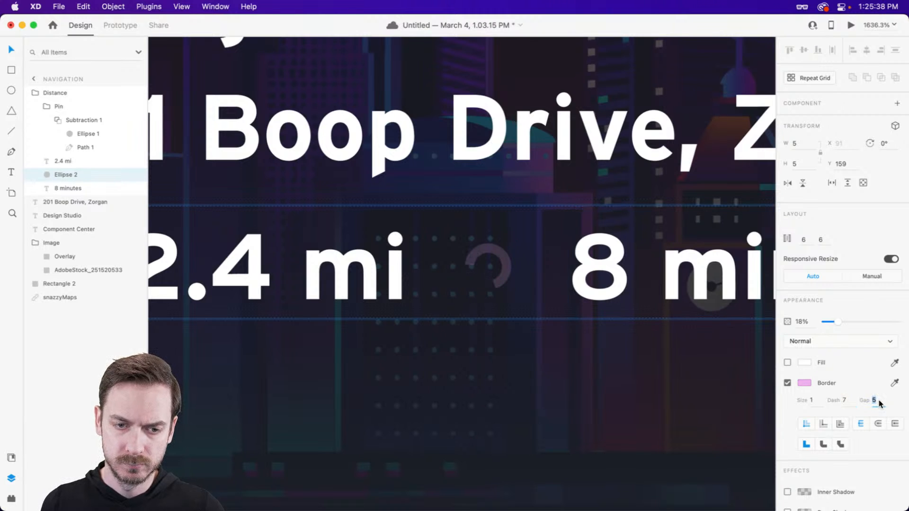
# Try longer border dashes on the circle, settle on a dash of 5, and raise its opacity to 80%
pyautogui.hotkey('shift', 'Tab')
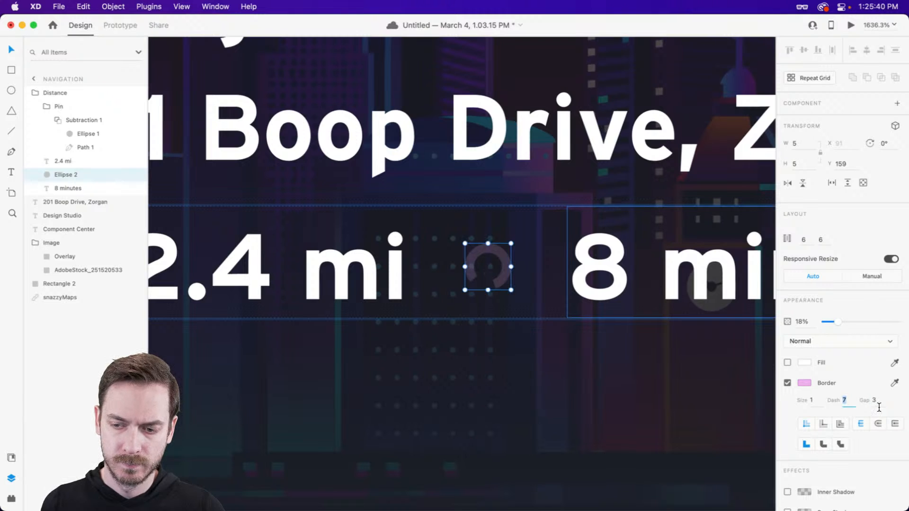
pyautogui.press('Up')
pyautogui.press('Up')
pyautogui.press('Up')
pyautogui.press('Up')
pyautogui.press('Up')
pyautogui.press('Up')
pyautogui.press('Up')
pyautogui.press('Up')
pyautogui.press('Up')
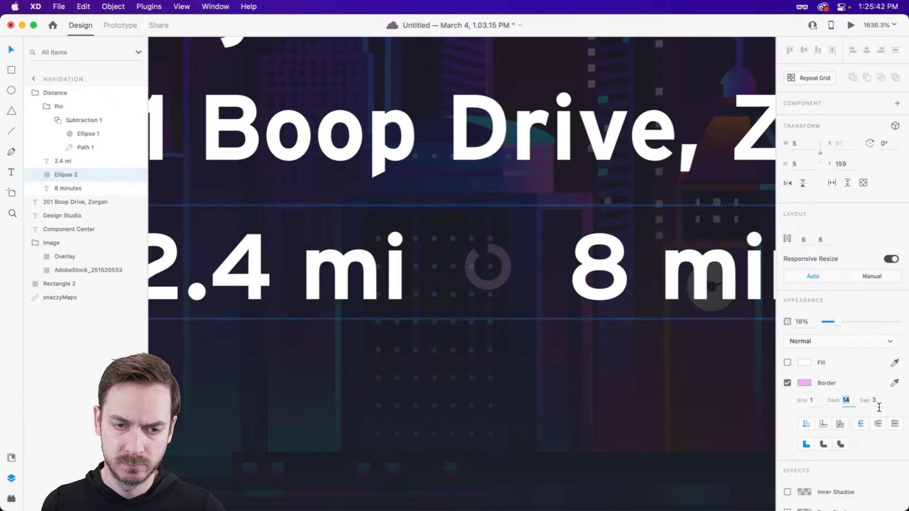
pyautogui.press('Down')
pyautogui.press('Down')
pyautogui.press('Down')
pyautogui.press('Down')
pyautogui.press('Down')
pyautogui.press('Down')
pyautogui.press('Down')
pyautogui.press('Down')
pyautogui.press('Down')
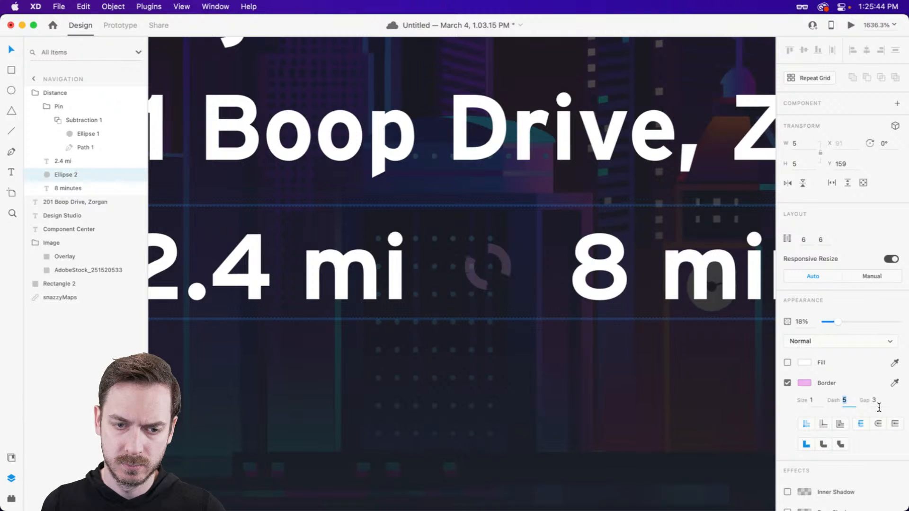
pyautogui.moveTo(839, 321); pyautogui.dragTo(885, 322)
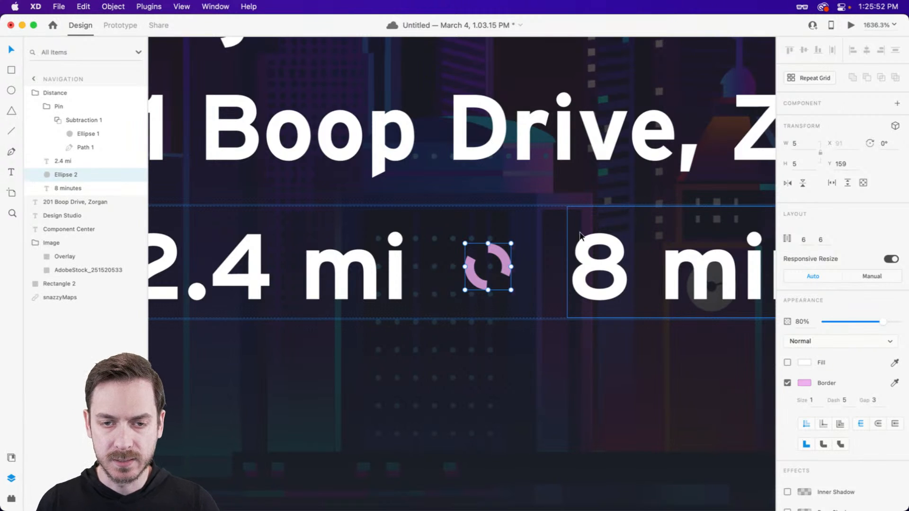
pyautogui.click(517, 340)
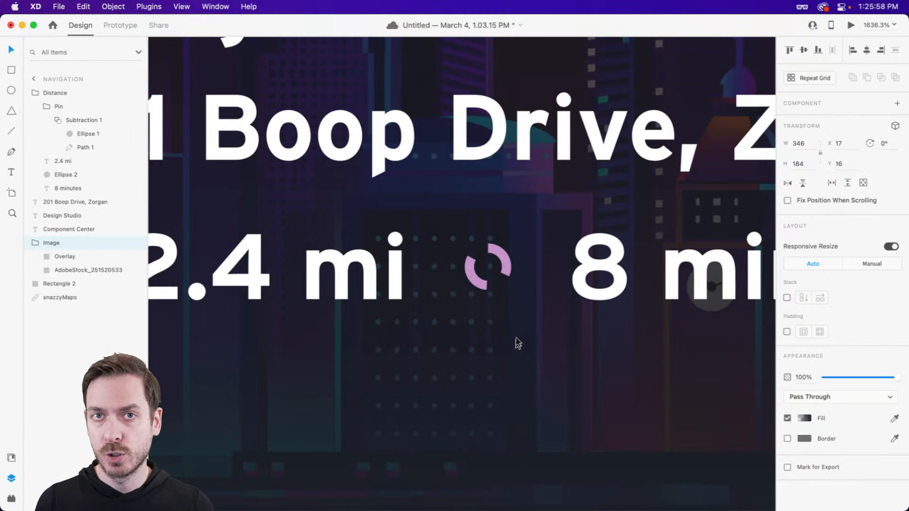
# Draw a 30 by 30 square in the card's empty area, place a duplicate diagonally overlapping it, and select both squares
pyautogui.scroll(-5, 450, 314)
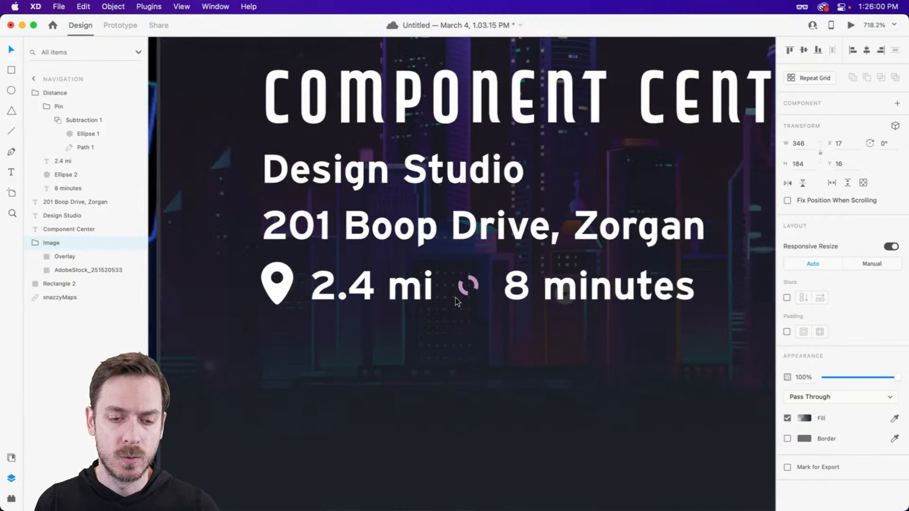
pyautogui.scroll(-8, 449, 314)
pyautogui.press('r')
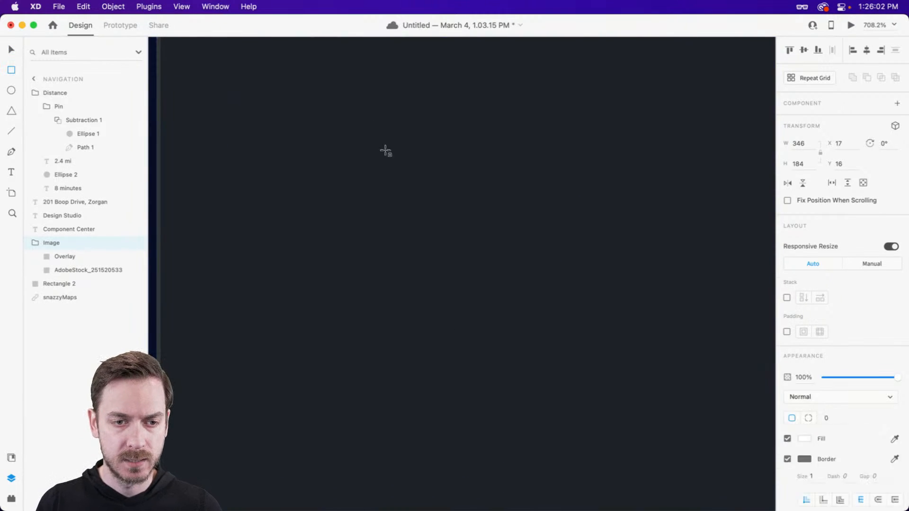
pyautogui.moveTo(369, 136); pyautogui.dragTo(491, 256)
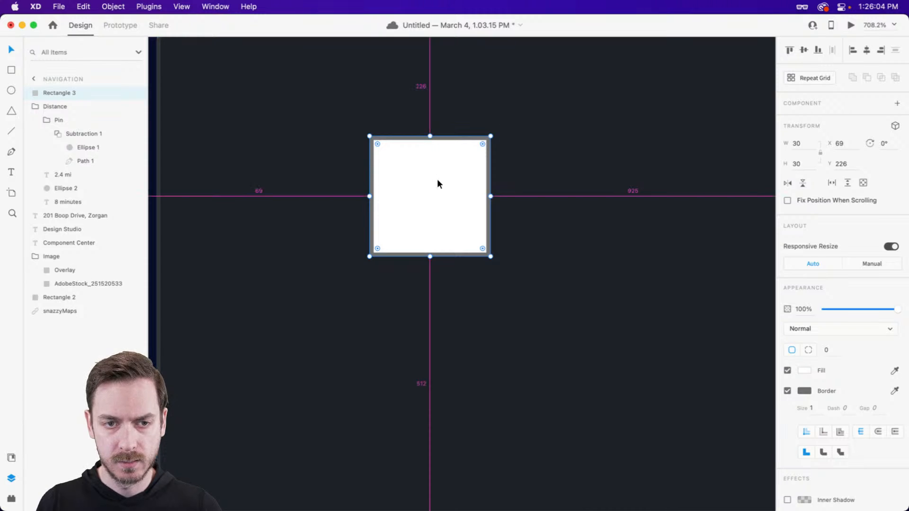
pyautogui.moveTo(436, 182); pyautogui.dragTo(519, 149)
pyautogui.keyDown('shift'); pyautogui.click(449, 230); pyautogui.keyUp('shift')
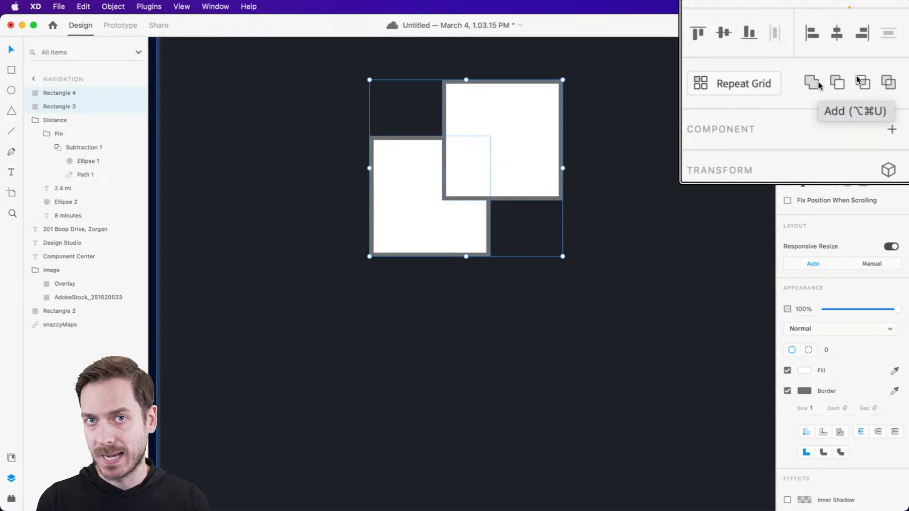
# Try the Add, Subtract and Intersect boolean operations on the two overlapping squares, undoing each one
pyautogui.click(819, 85)
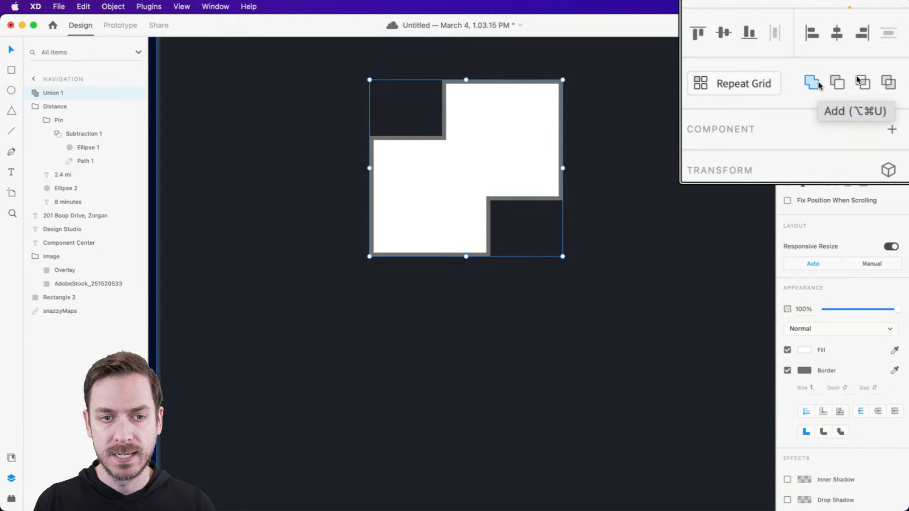
pyautogui.press('super+z')
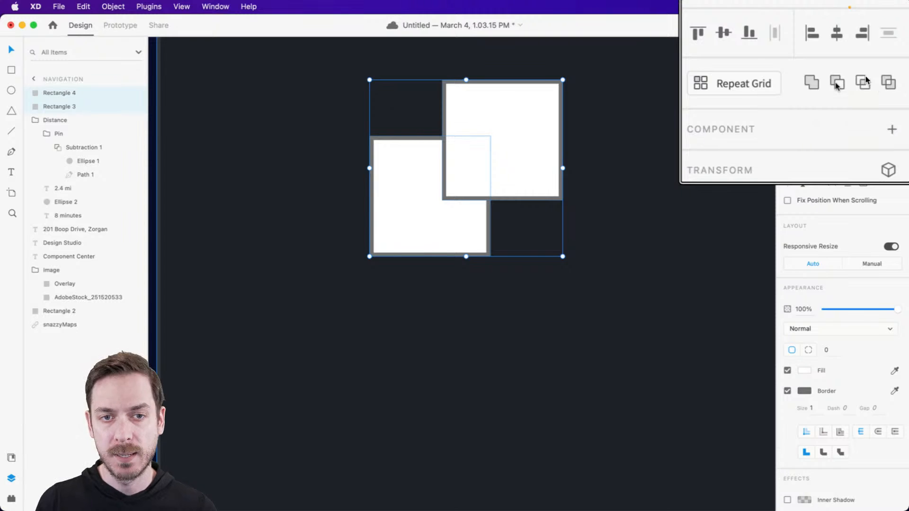
pyautogui.click(837, 84)
pyautogui.press('super+z')
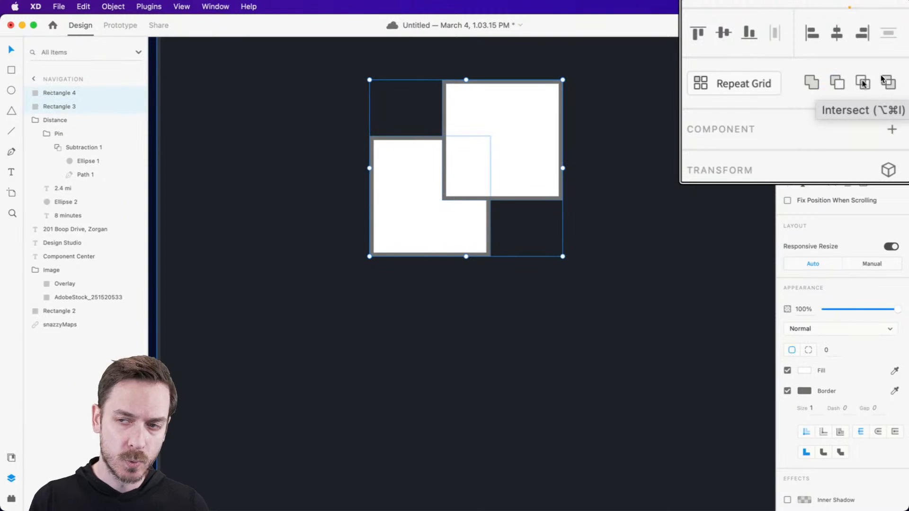
pyautogui.click(866, 86)
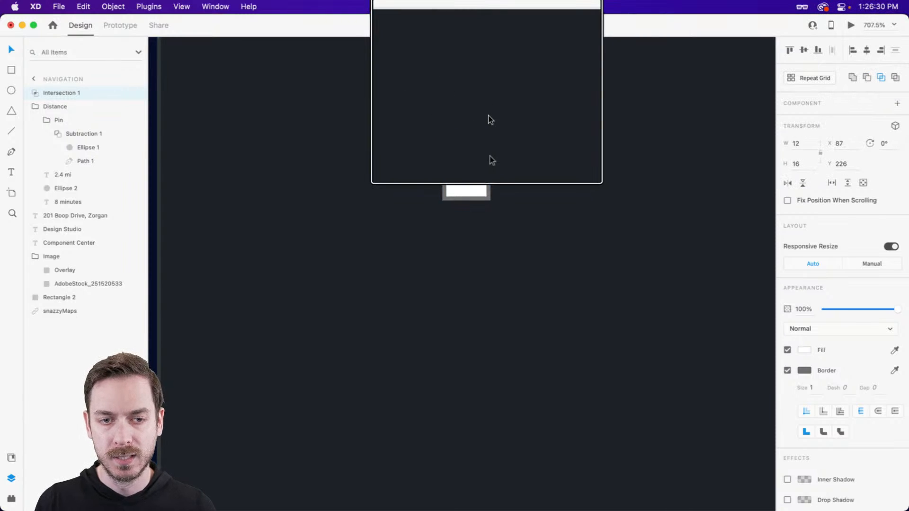
pyautogui.press('super+z')
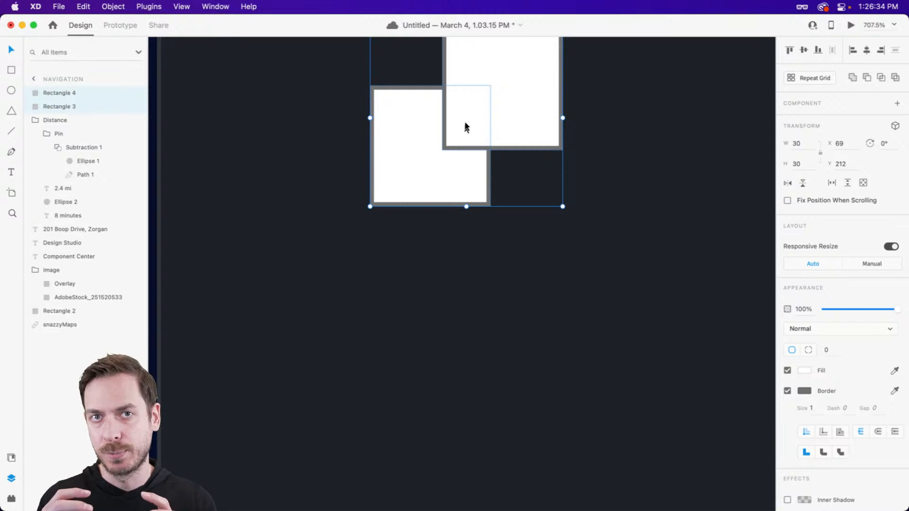
# Try Intersect on the two squares again in close-up and undo it
pyautogui.scroll(4, 464, 124)
pyautogui.scroll(5, 469, 181)
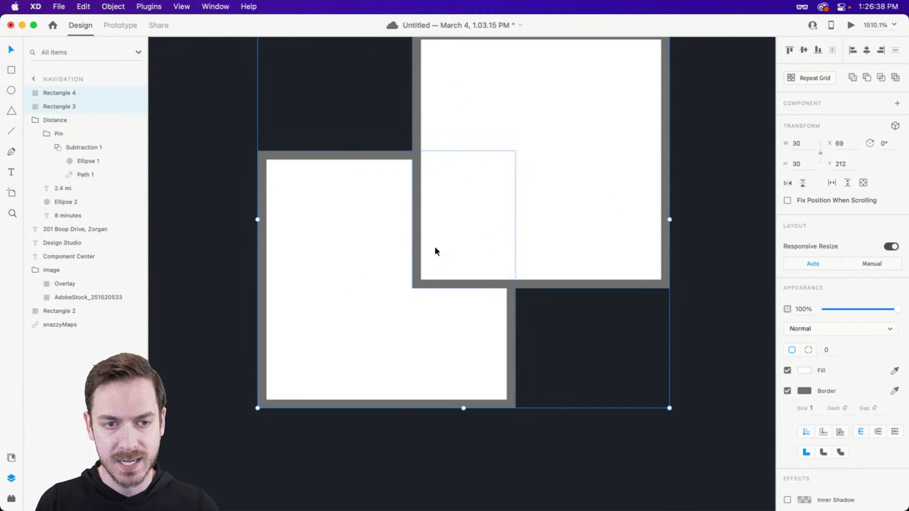
pyautogui.click(882, 78)
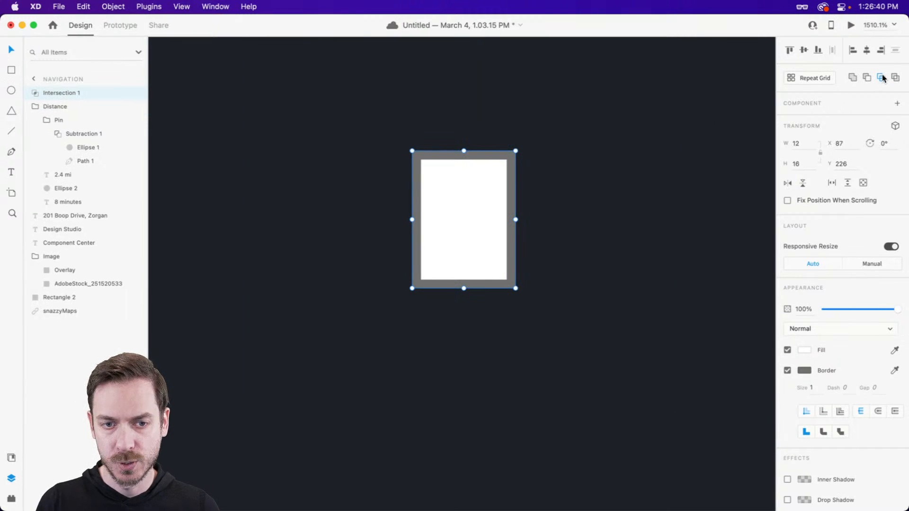
pyautogui.press('super+z')
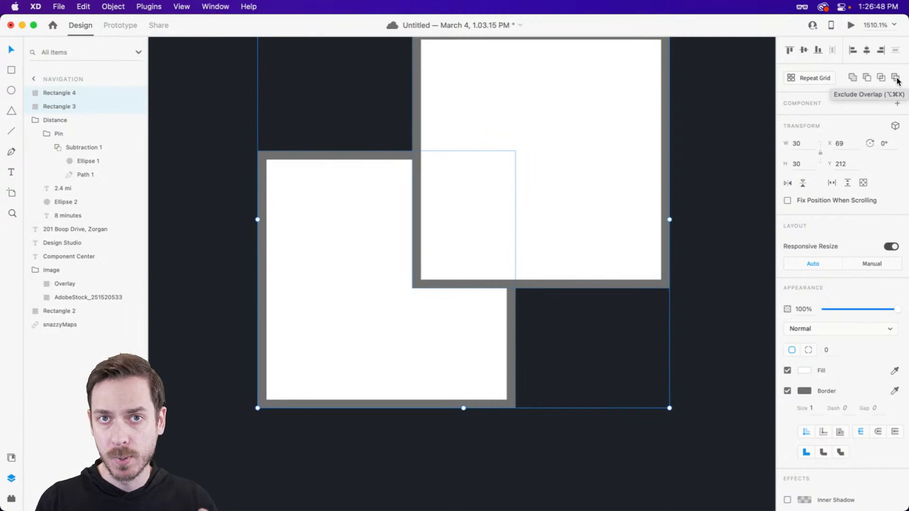
# Combine the two squares with Exclude Overlap and delete the resulting shape
pyautogui.scroll(3, 521, 180)
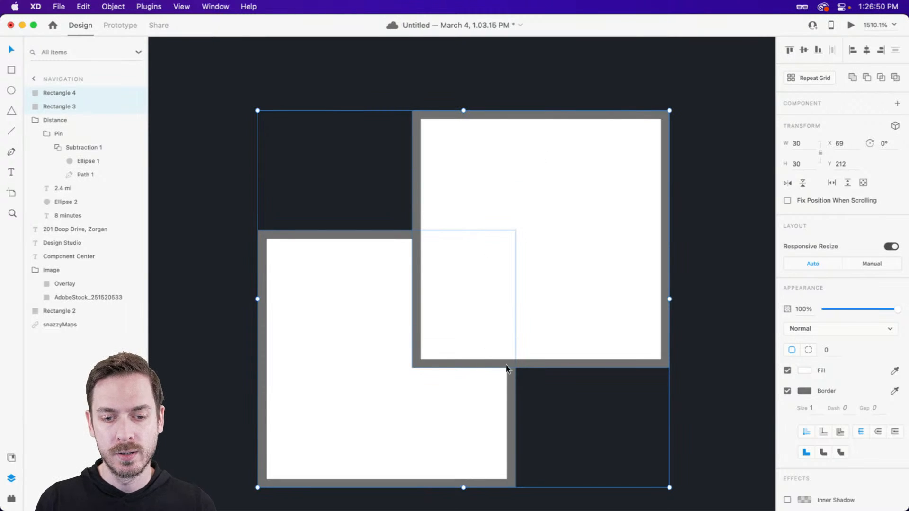
pyautogui.click(895, 78)
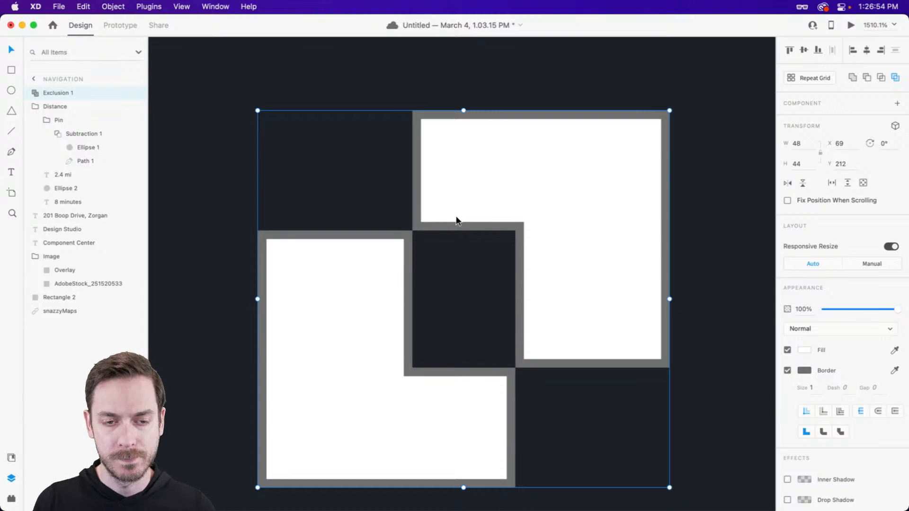
pyautogui.scroll(-3, 529, 181)
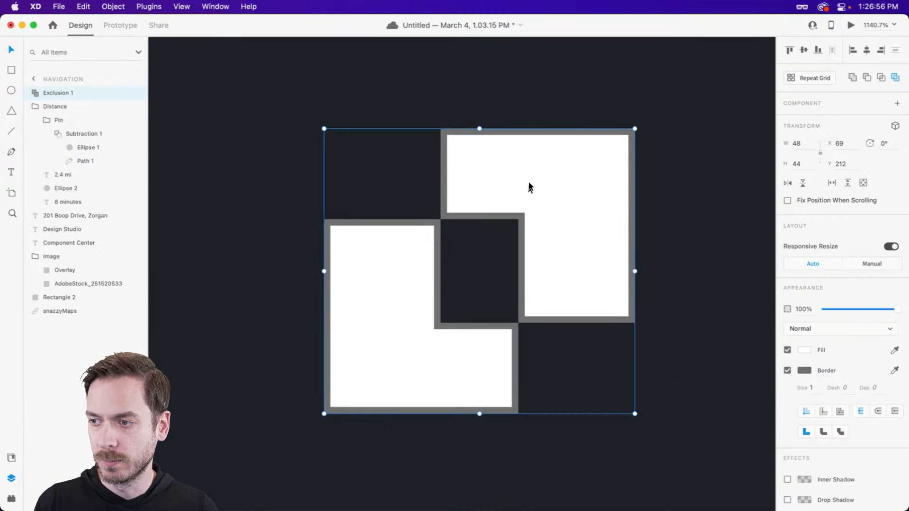
pyautogui.press('Delete')
# Group the Component Center title, Design Studio, address and distance row together, and name the group Location
pyautogui.scroll(-10, 531, 187)
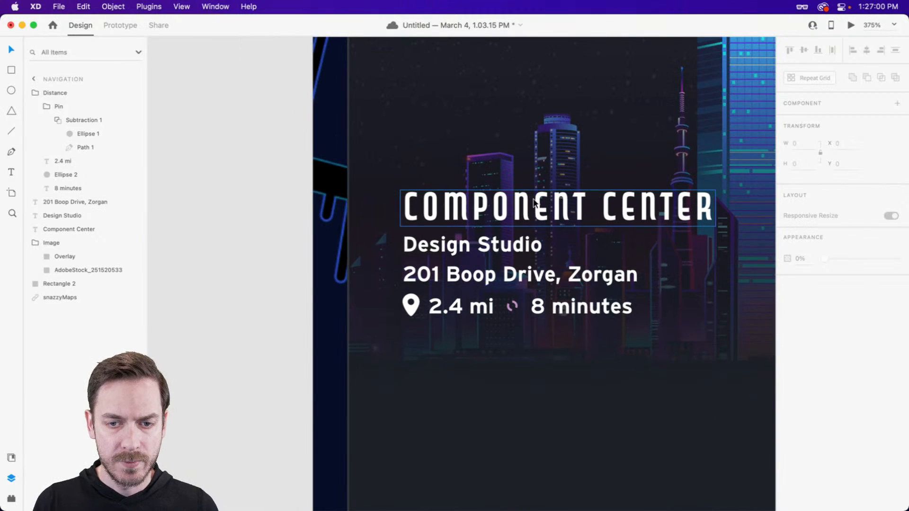
pyautogui.scroll(2, 362, 166)
pyautogui.click(363, 165)
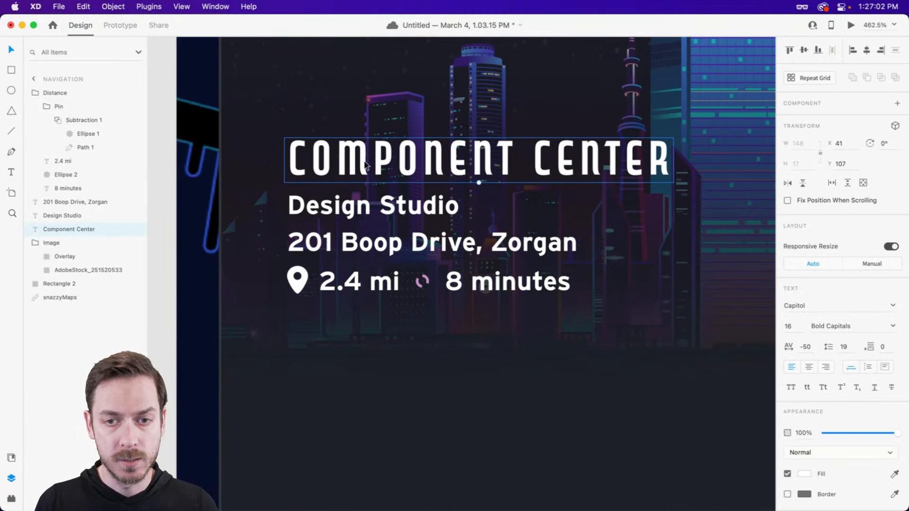
pyautogui.keyDown('shift'); pyautogui.click(346, 206); pyautogui.keyUp('shift')
pyautogui.keyDown('shift'); pyautogui.click(346, 243); pyautogui.keyUp('shift')
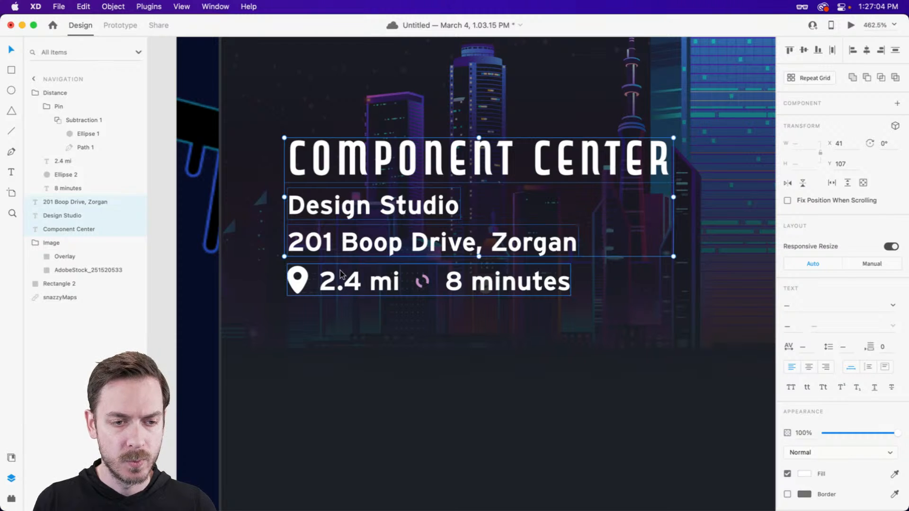
pyautogui.keyDown('shift'); pyautogui.click(346, 281); pyautogui.keyUp('shift')
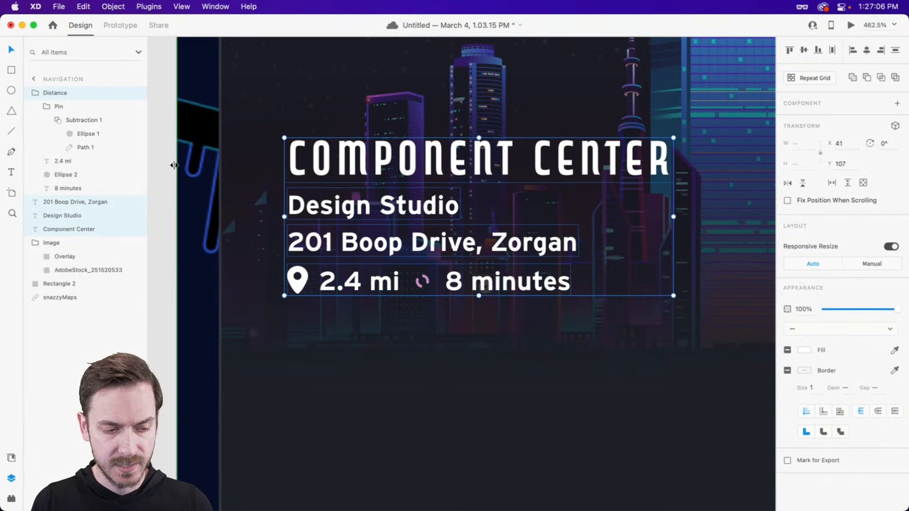
pyautogui.press('super+g')
pyautogui.doubleClick(56, 93)
pyautogui.write('Loc')
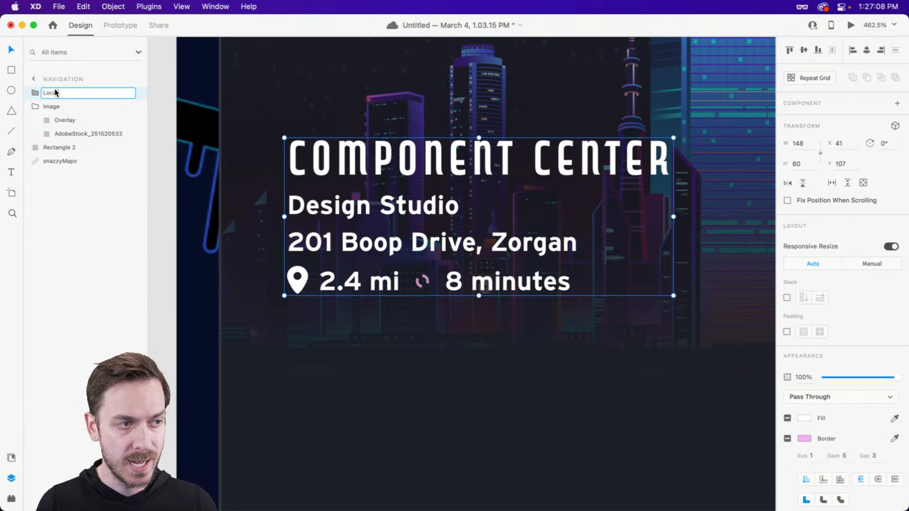
pyautogui.write('ation')
pyautogui.press('Return')
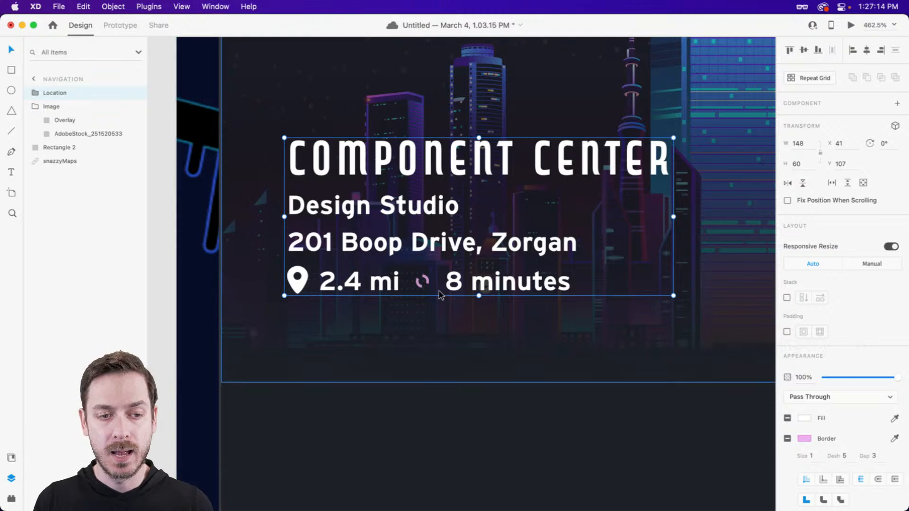
# Turn on a vertical Stack for the Location group and inspect its Design Studio and 8 minutes texts
pyautogui.click(787, 299)
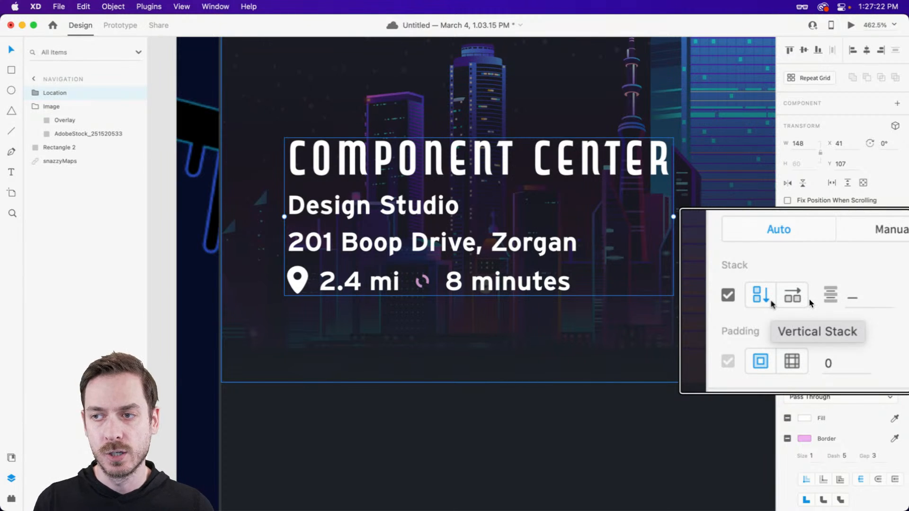
pyautogui.doubleClick(358, 207)
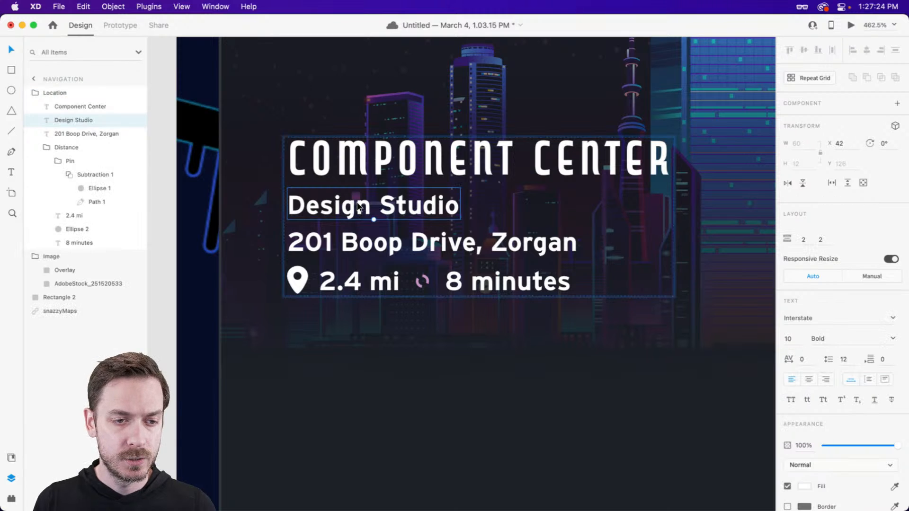
pyautogui.moveTo(359, 207); pyautogui.dragTo(376, 211)
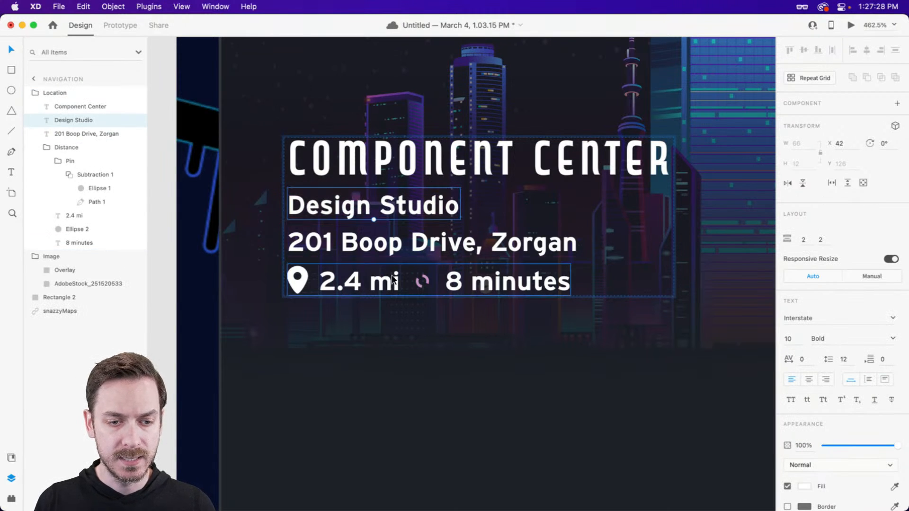
pyautogui.doubleClick(506, 282)
pyautogui.moveTo(506, 282)
pyautogui.mouseDown()
pyautogui.moveTo(326, 279)
pyautogui.moveTo(535, 280)
pyautogui.moveTo(519, 283)
pyautogui.mouseUp()
pyautogui.scroll(-5, 519, 283)
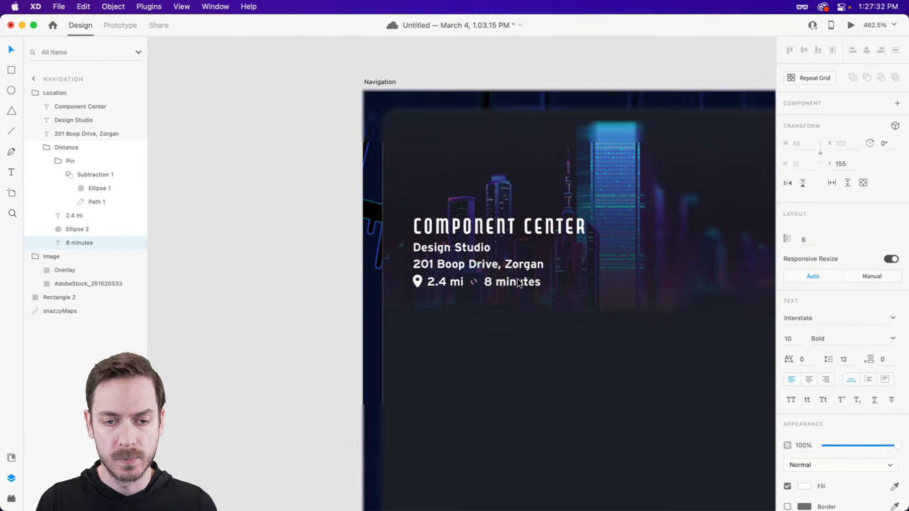
# Reposition the Location group over the lower part of the card's skyline image at X 42, Y 108
pyautogui.moveTo(601, 263); pyautogui.dragTo(543, 262)
pyautogui.click(237, 227)
pyautogui.moveTo(369, 236); pyautogui.dragTo(307, 186)
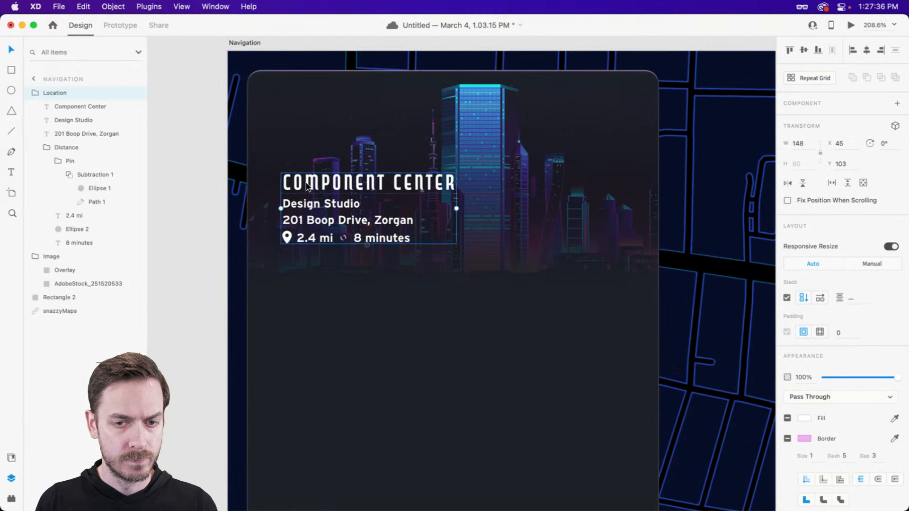
pyautogui.hscroll(2, 472, 207)
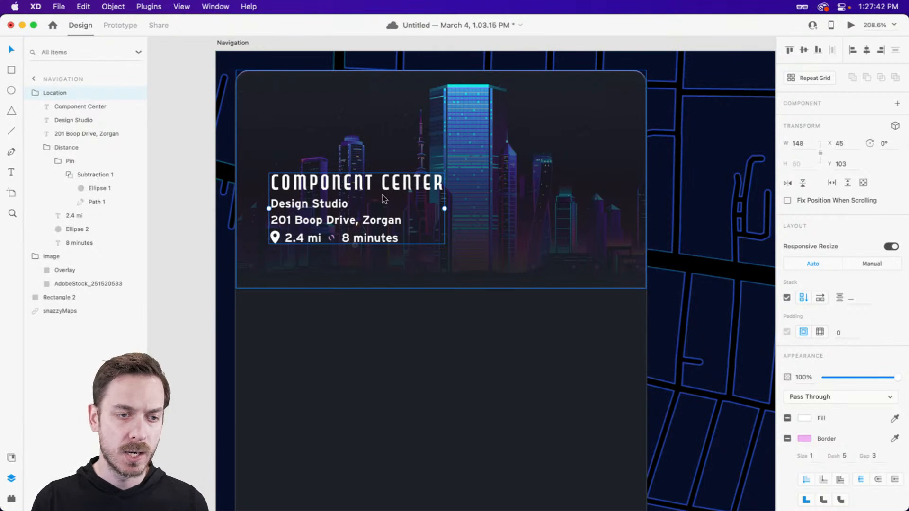
pyautogui.moveTo(299, 181); pyautogui.dragTo(296, 187)
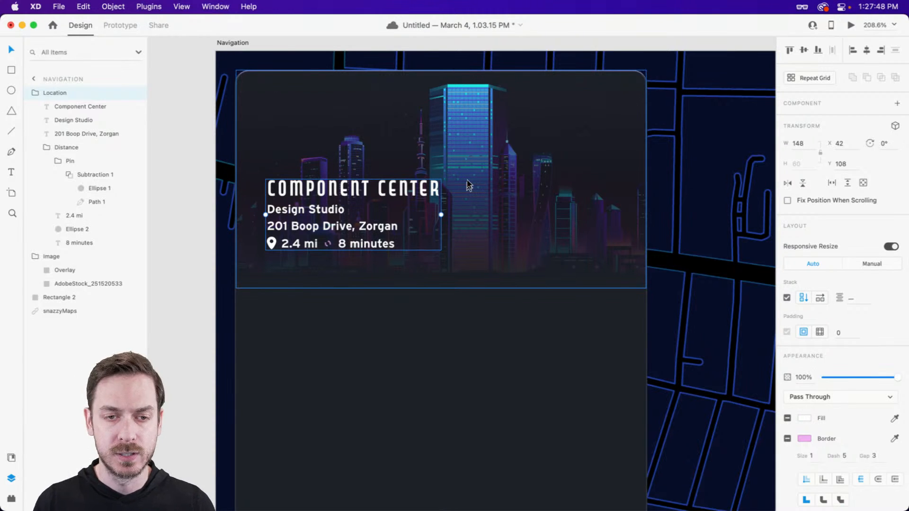
# Add the text 88 over the skyline beside the Location group and enlarge it to size 34
pyautogui.press('t')
pyautogui.click(544, 194)
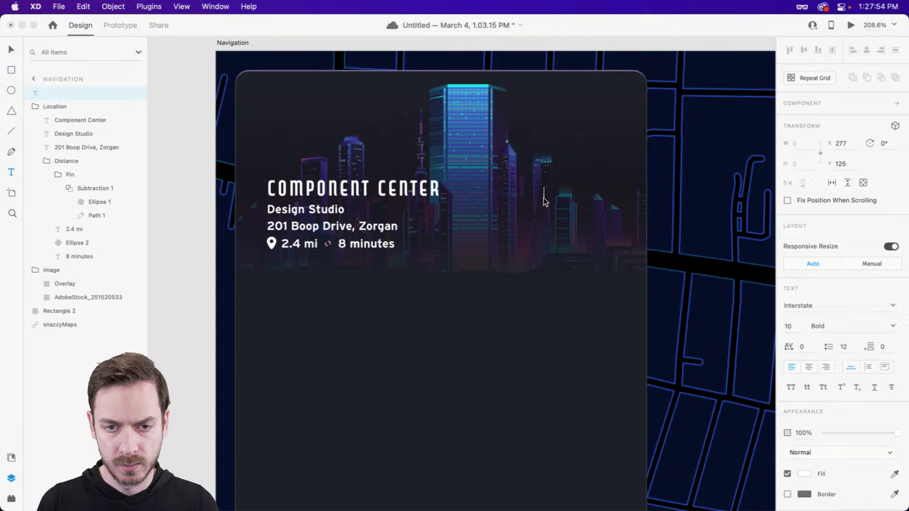
pyautogui.press('Escape')
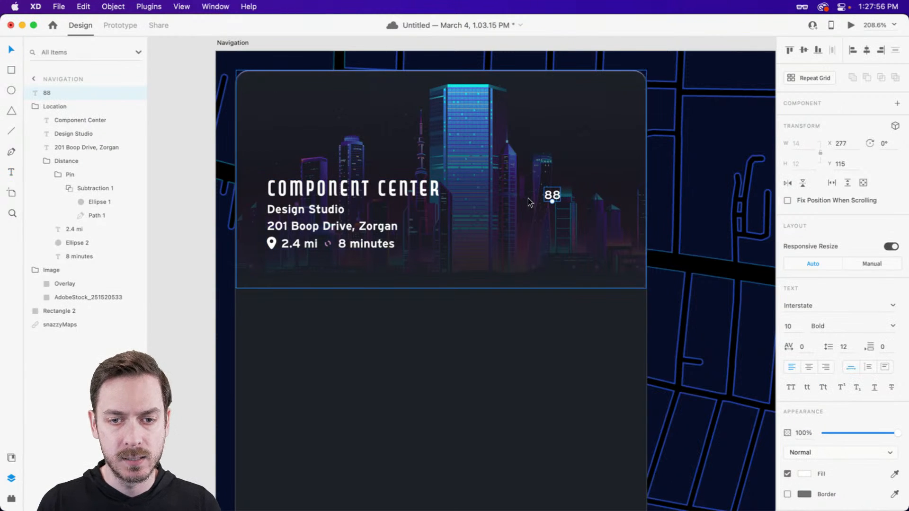
pyautogui.moveTo(552, 205); pyautogui.dragTo(576, 199)
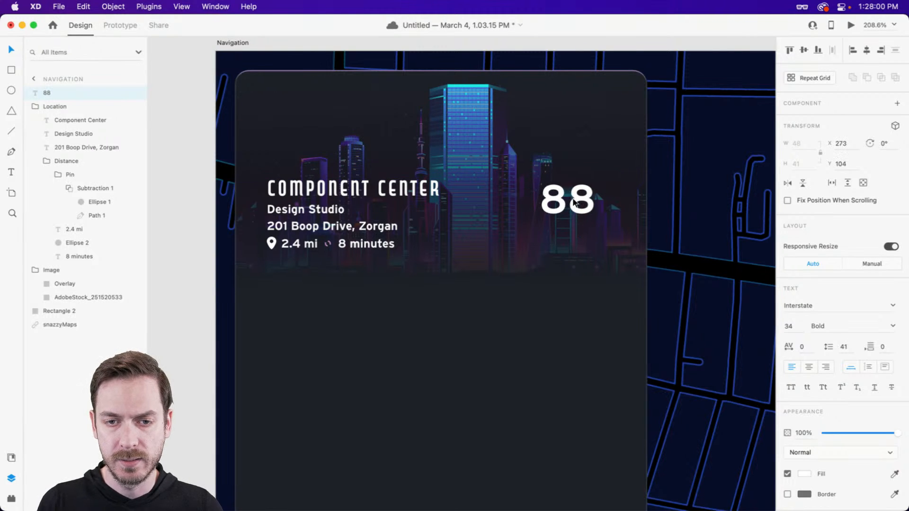
# Set the 88 text to Futura PT Extra Bold and move it to X 284, Y 98
pyautogui.click(837, 304)
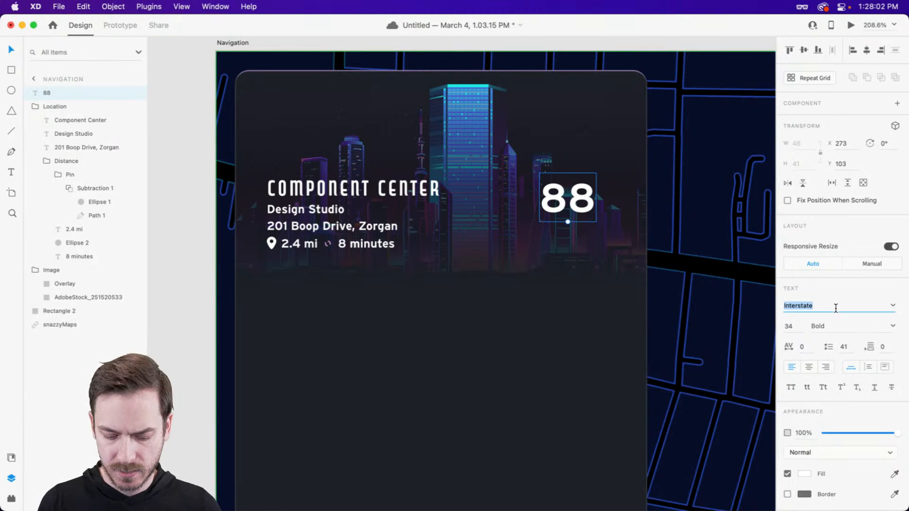
pyautogui.write('fut')
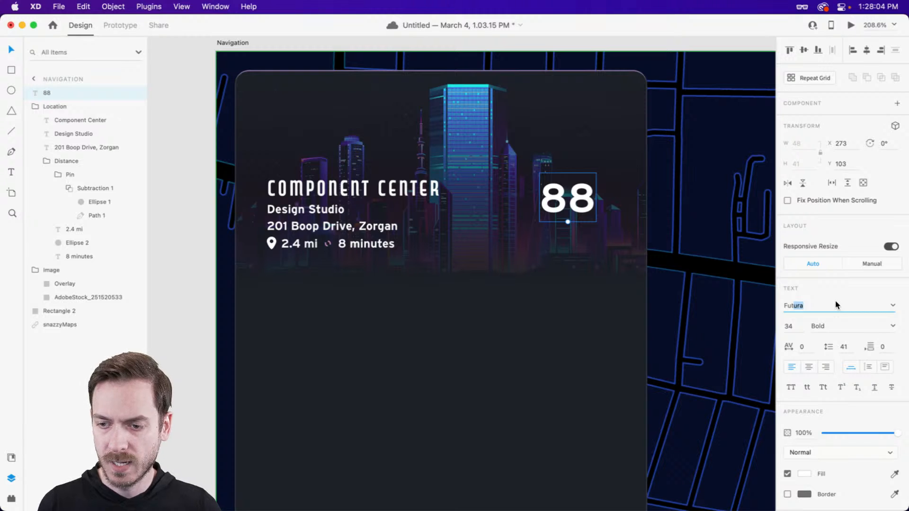
pyautogui.press('Return')
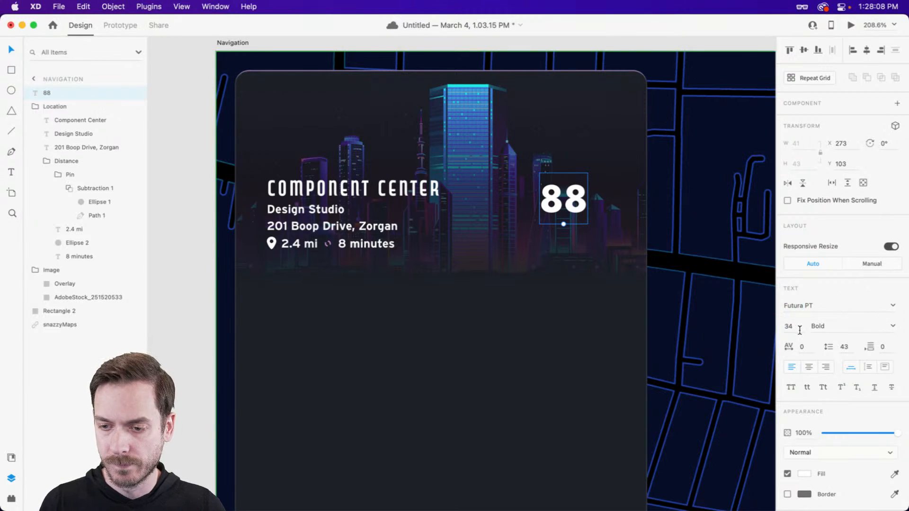
pyautogui.click(894, 327)
pyautogui.click(835, 440)
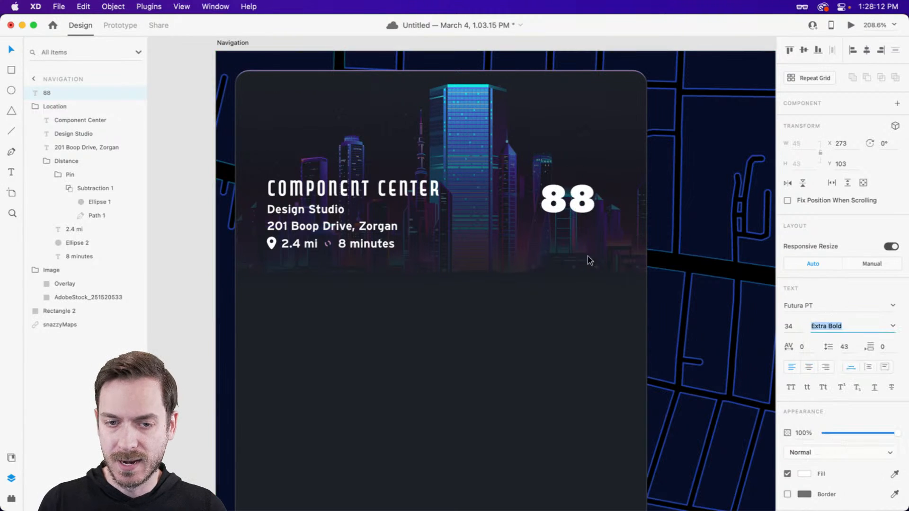
pyautogui.moveTo(579, 198)
pyautogui.mouseDown()
pyautogui.moveTo(593, 197)
pyautogui.moveTo(477, 192)
pyautogui.moveTo(592, 190)
pyautogui.mouseUp()
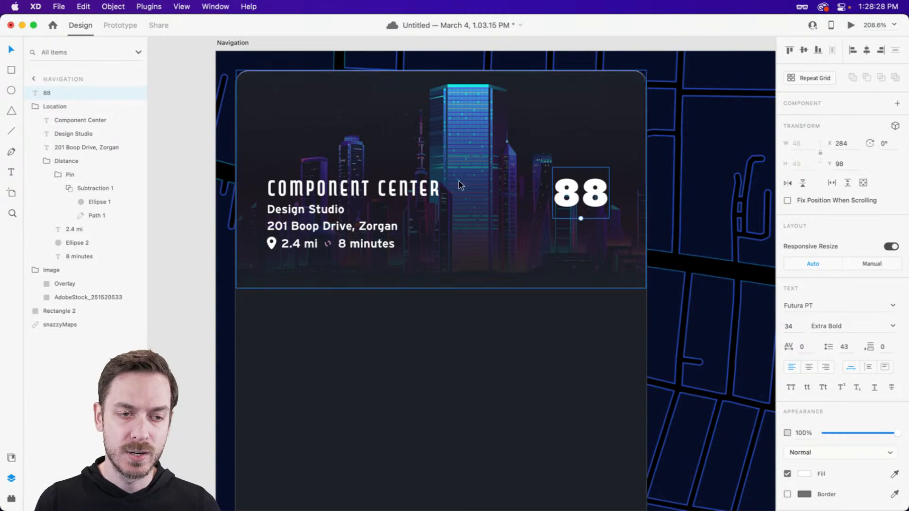
# Compare the fonts of the Component Center title, the Design Studio line and the 88 text
pyautogui.doubleClick(298, 194)
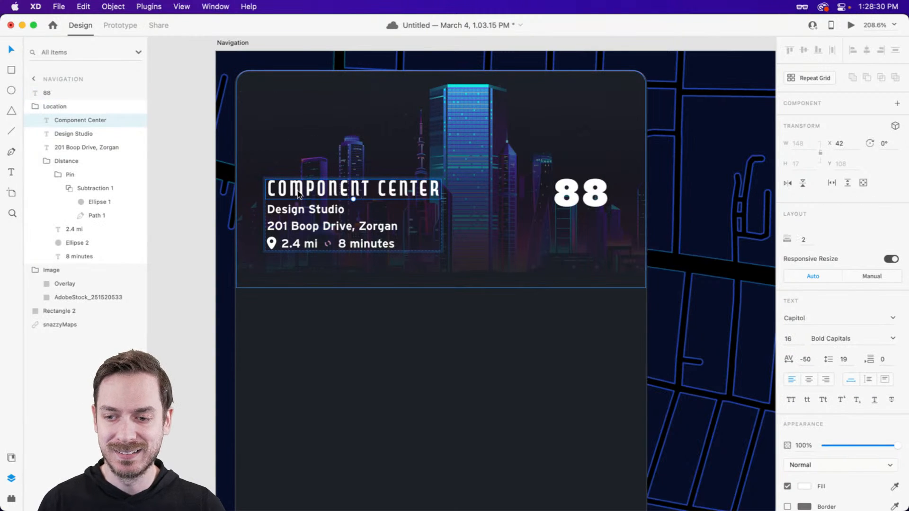
pyautogui.click(313, 212)
pyautogui.click(582, 192)
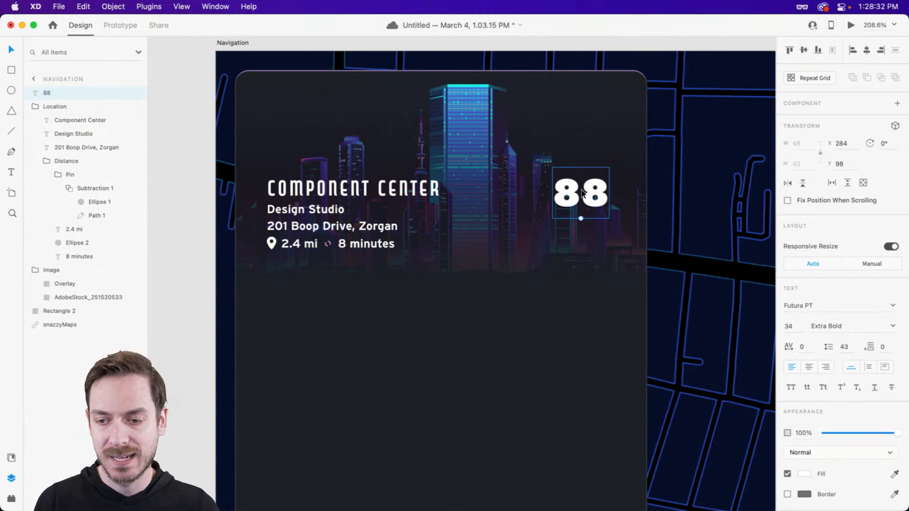
pyautogui.scroll(2, 582, 192)
pyautogui.scroll(2, 582, 192)
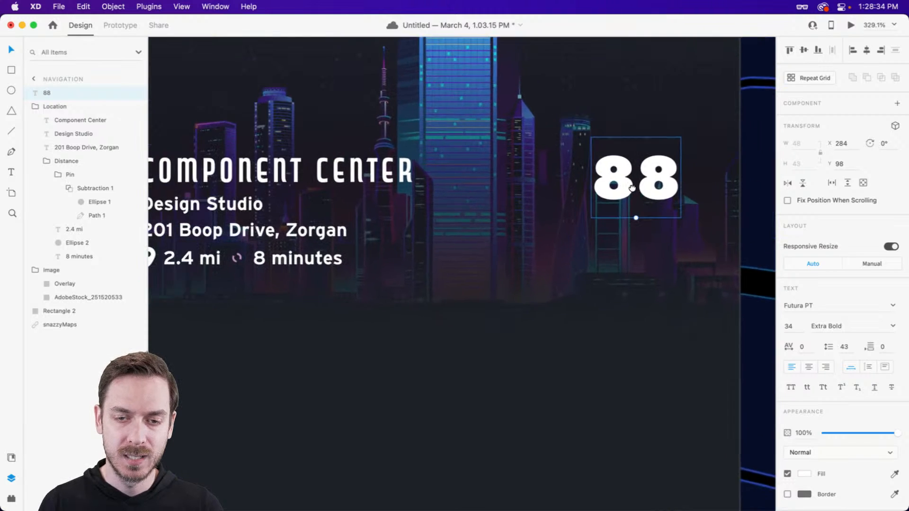
pyautogui.hscroll(-3, 616, 193)
pyautogui.hscroll(1, 635, 194)
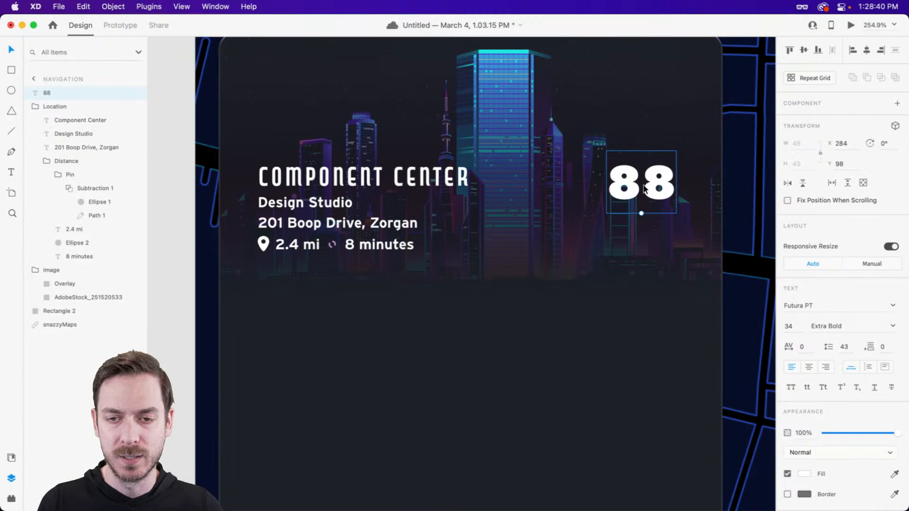
# Duplicate the 88 text directly below the original and change the copy's text to mi/hr
pyautogui.moveTo(637, 180); pyautogui.dragTo(641, 234)
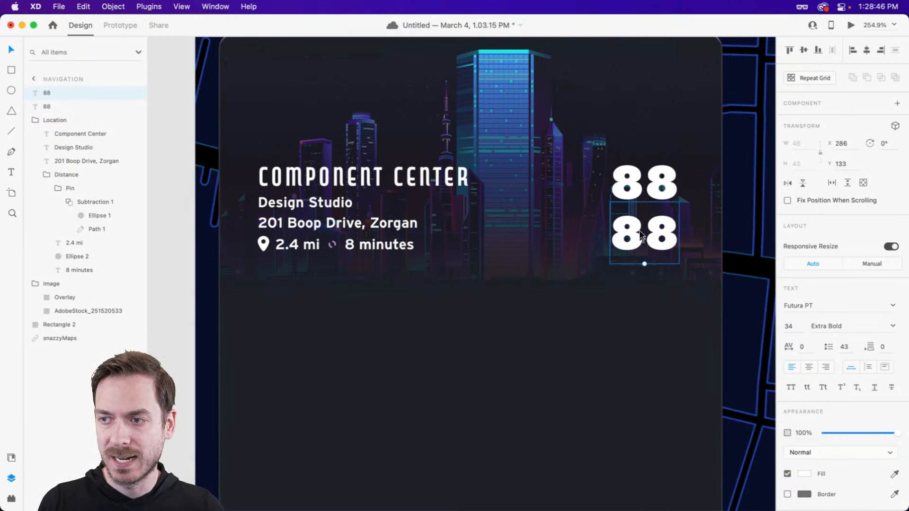
pyautogui.doubleClick(640, 238)
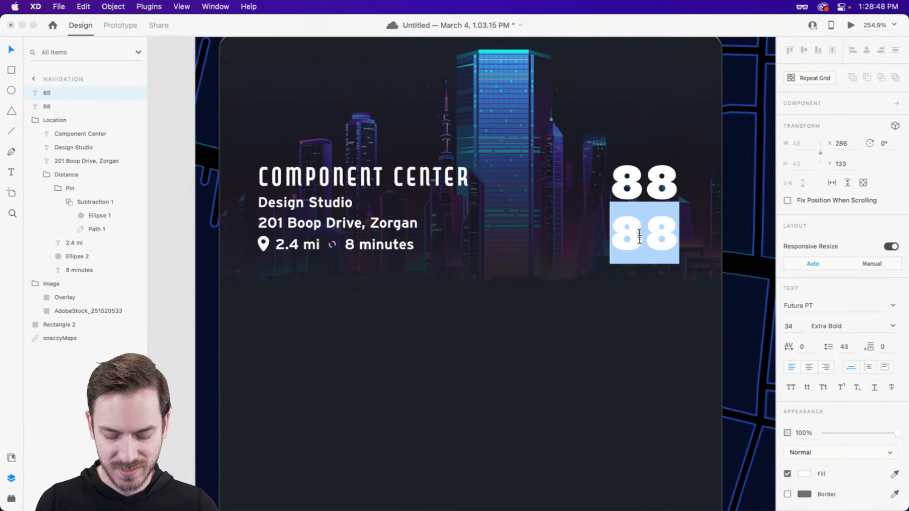
pyautogui.write('Mi/hr')
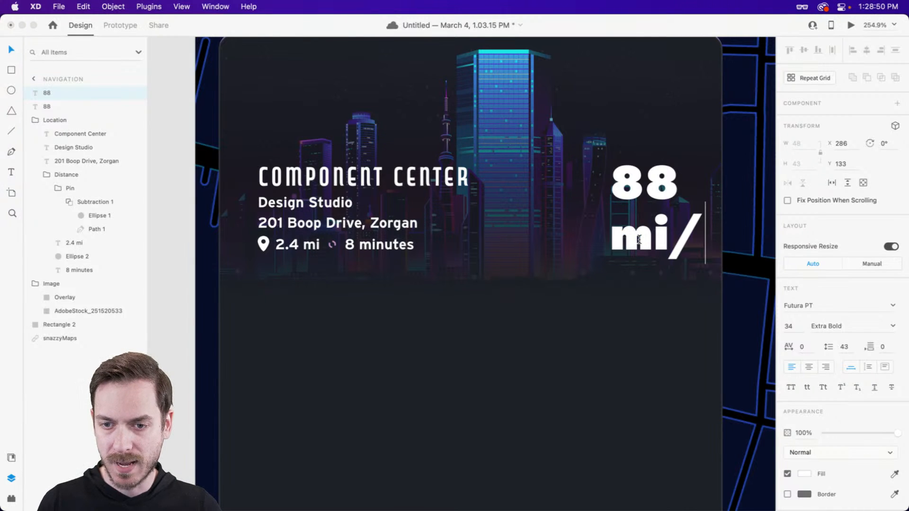
pyautogui.press('Escape')
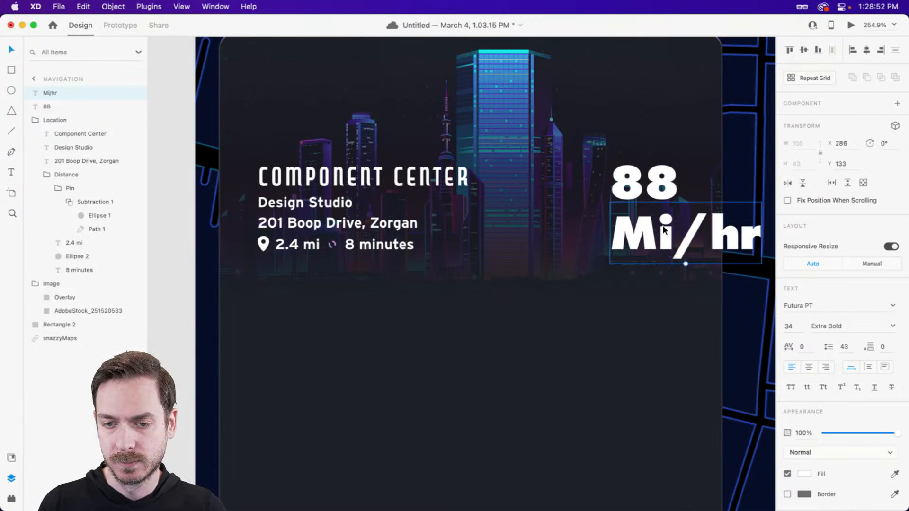
pyautogui.doubleClick(640, 238)
pyautogui.click(656, 237)
pyautogui.moveTo(655, 237); pyautogui.dragTo(569, 235)
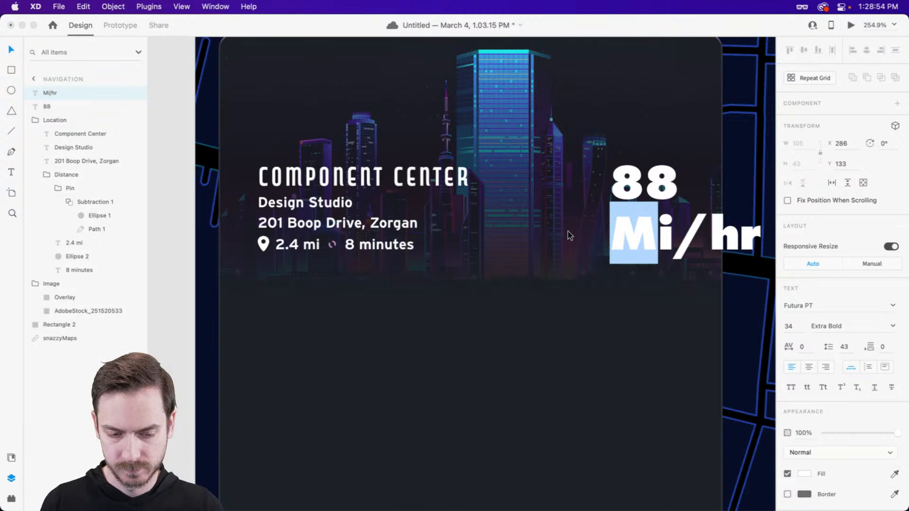
pyautogui.write('mi')
pyautogui.press('Escape')
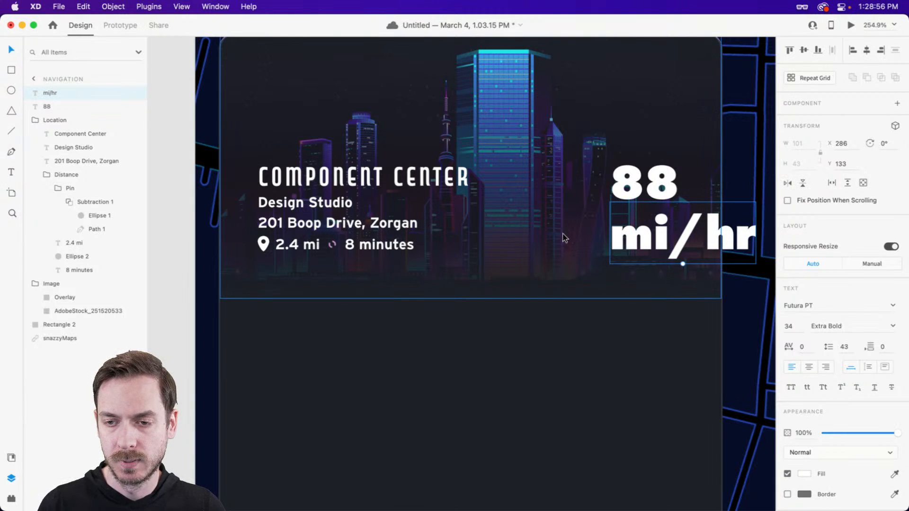
# Reduce the mi/hr text to size 8 in Medium weight, center-align it, and place it under the 88 at X 300, Y 133
pyautogui.moveTo(684, 264); pyautogui.dragTo(645, 216)
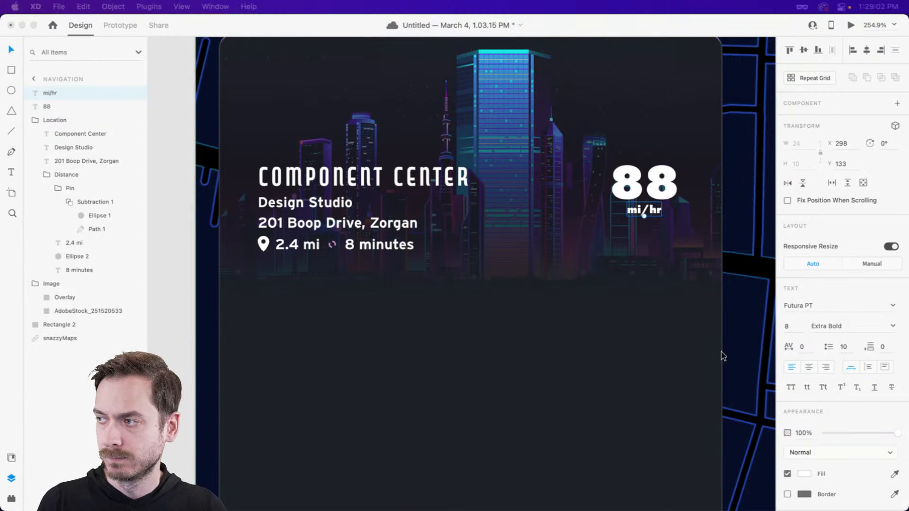
pyautogui.click(893, 326)
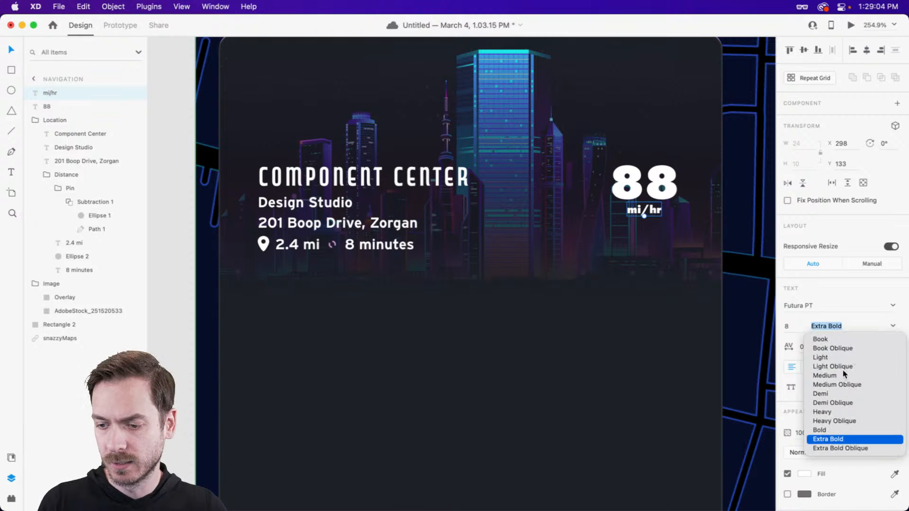
pyautogui.click(831, 377)
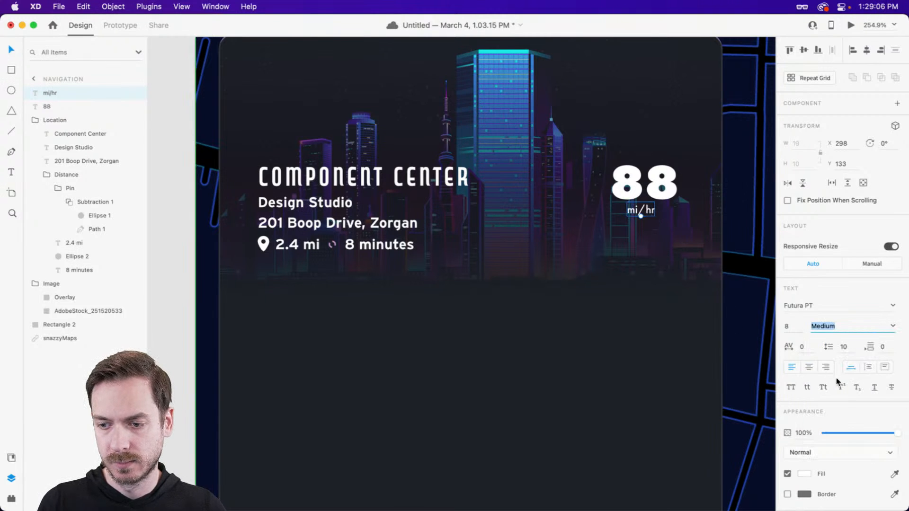
pyautogui.moveTo(647, 211); pyautogui.dragTo(652, 213)
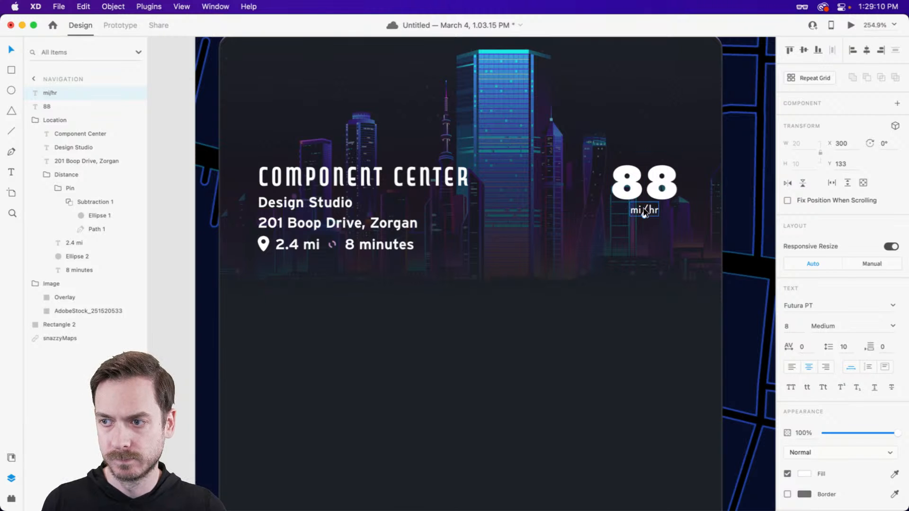
# Increase the mi/hr text to size 10 and check the card in the preview before and after the change
pyautogui.press('super+Return')
pyautogui.press('super+w')
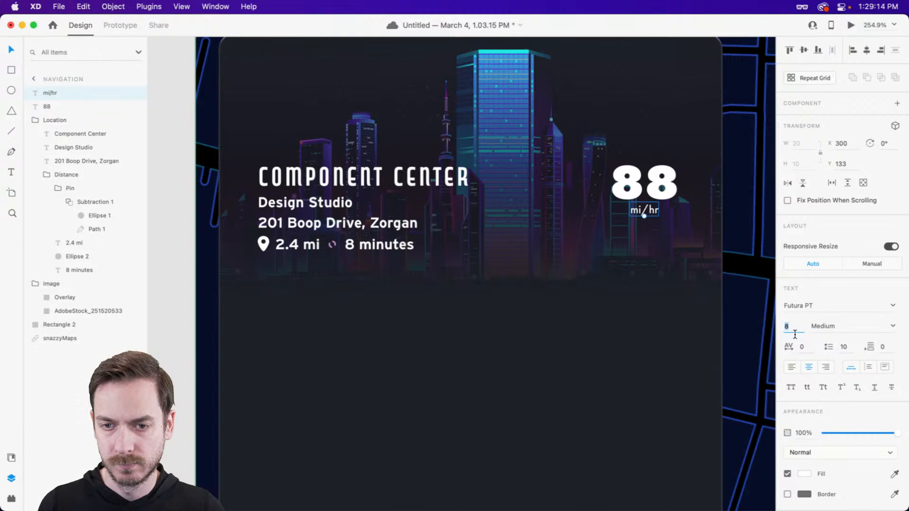
pyautogui.write('10')
pyautogui.press('Return')
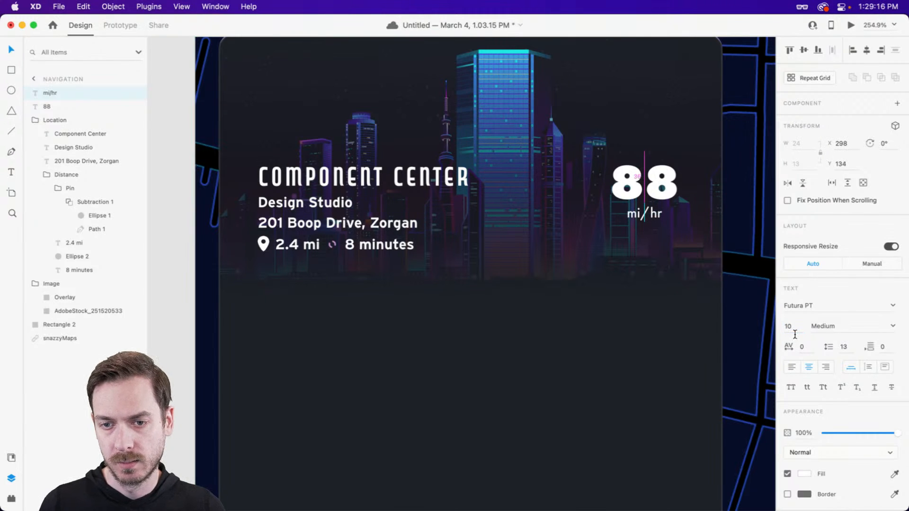
pyautogui.press('super+Return')
pyautogui.press('super+w')
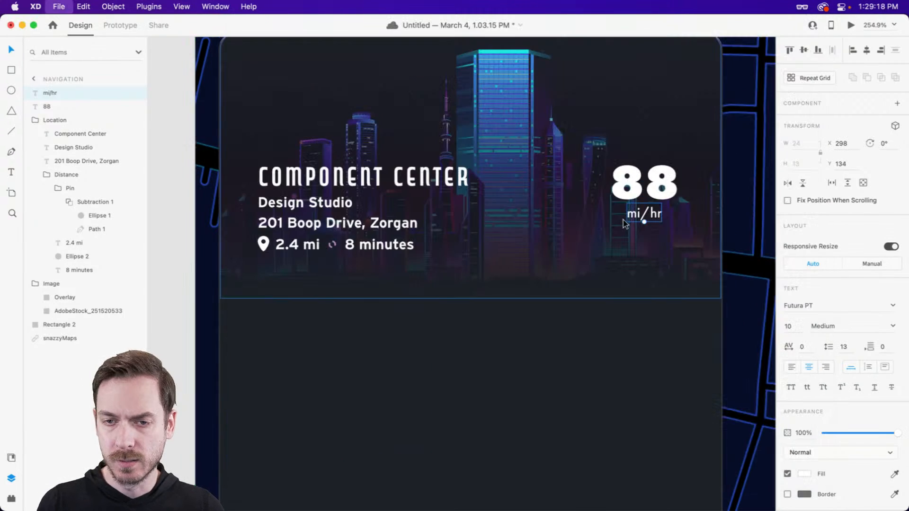
# Enlarge the 88 text slightly, move mi/hr below it at X 298, Y 142, and preview the card
pyautogui.click(643, 212)
pyautogui.moveTo(644, 214); pyautogui.dragTo(651, 229)
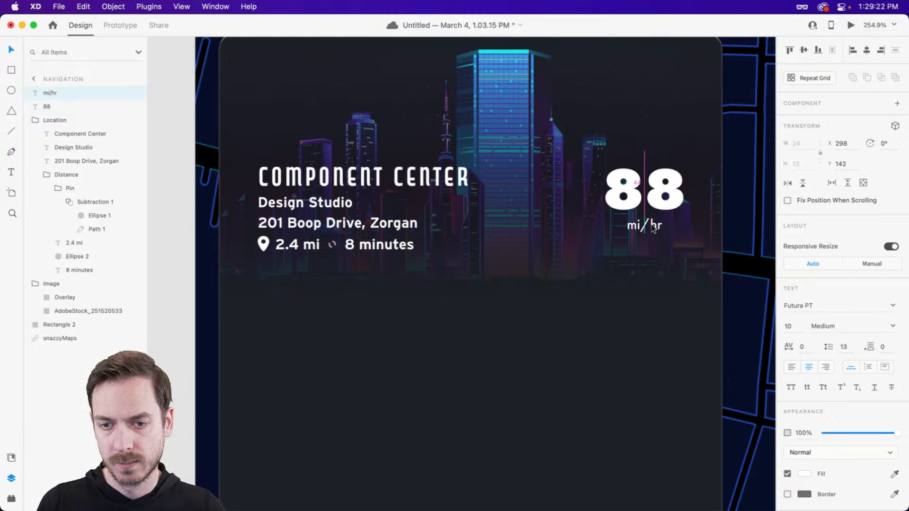
pyautogui.press('super+Return')
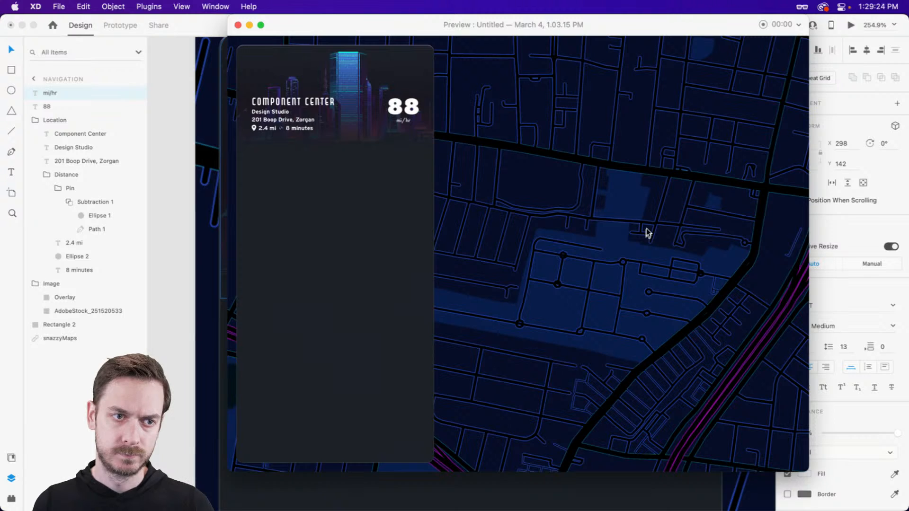
pyautogui.press('super+w')
# Align the 88 and mi/hr texts with the top of the Component Center title at X 281, Y 97, using a temporary horizontal guide
pyautogui.keyDown('shift'); pyautogui.click(648, 194); pyautogui.keyUp('shift')
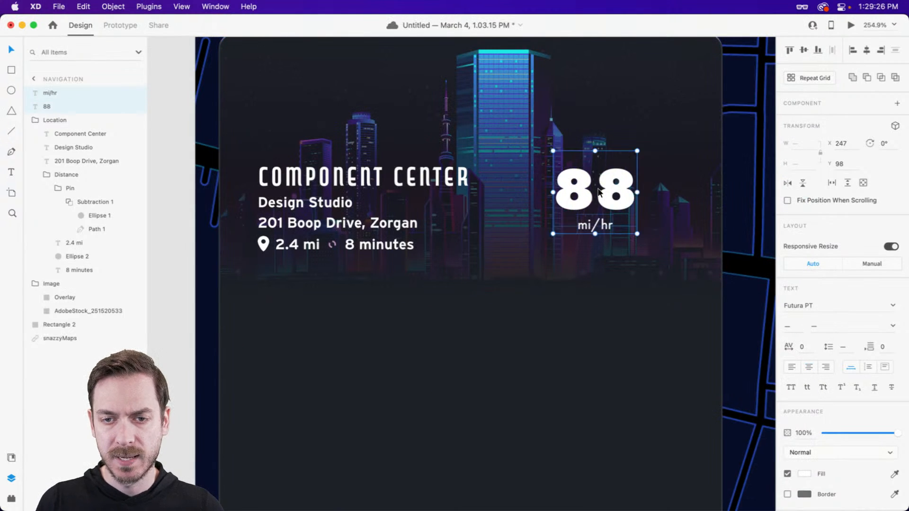
pyautogui.scroll(3, 601, 193)
pyautogui.moveTo(559, 132); pyautogui.dragTo(592, 290)
pyautogui.press('Up')
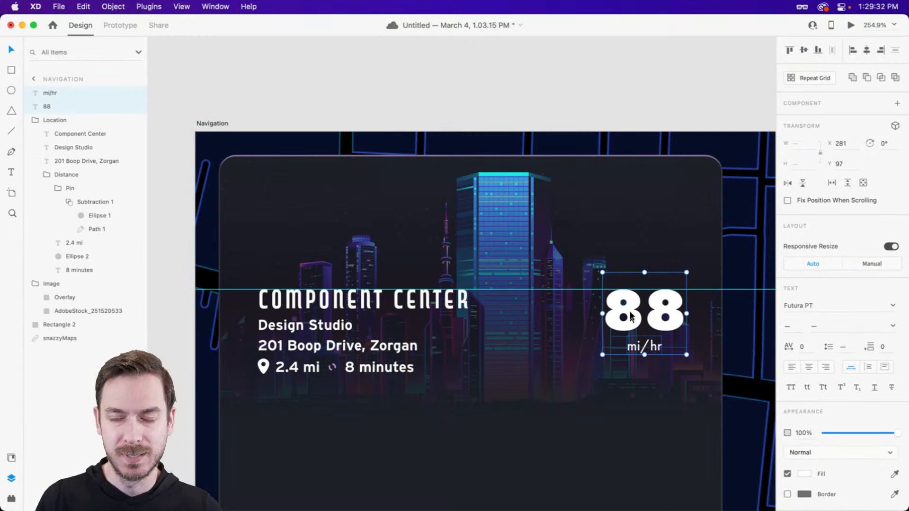
pyautogui.scroll(-3, 616, 297)
pyautogui.moveTo(552, 332); pyautogui.dragTo(523, 248)
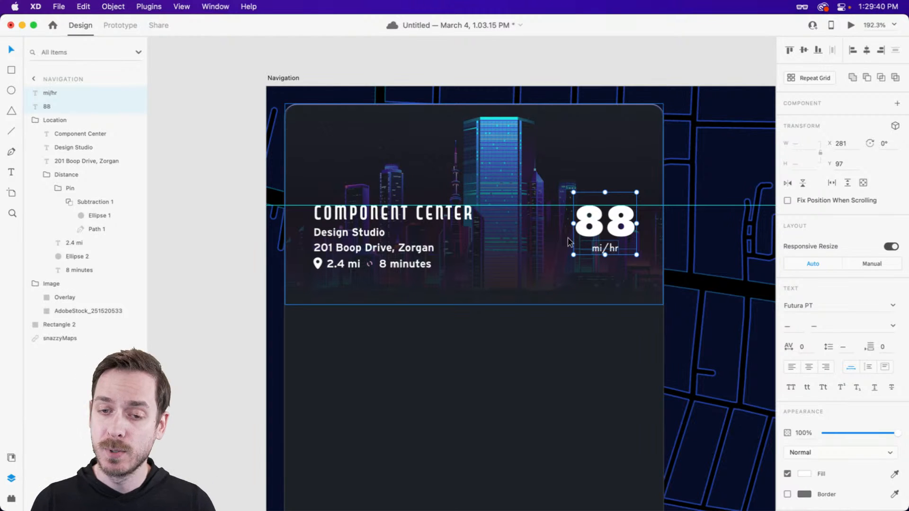
pyautogui.press('super+semicolon')
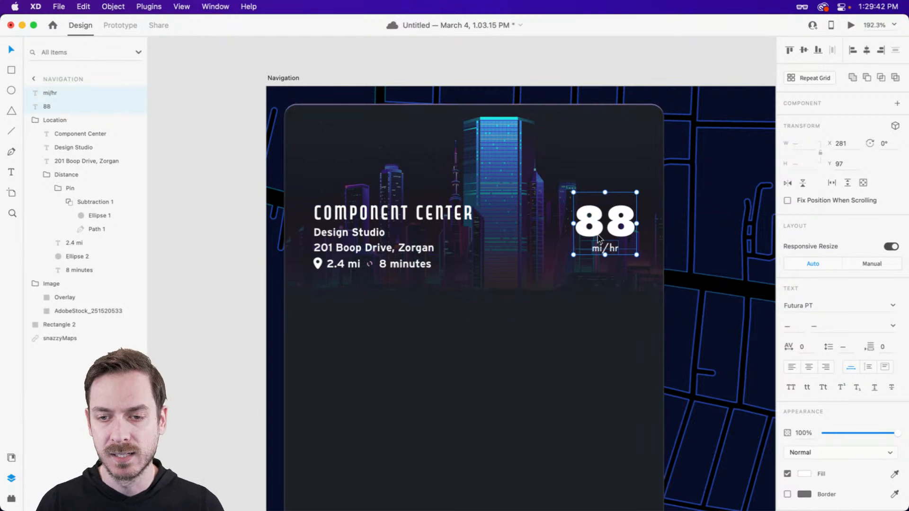
pyautogui.keyDown('shift'); pyautogui.click(630, 226); pyautogui.keyUp('shift')
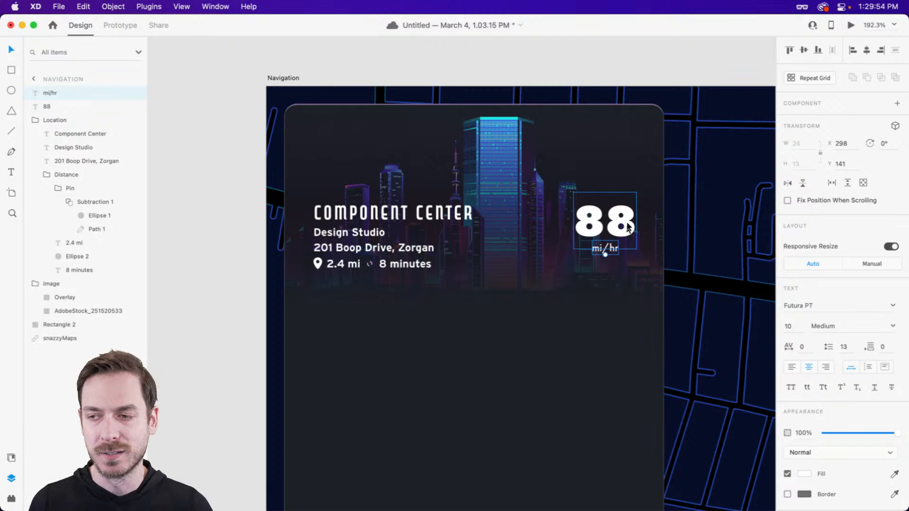
pyautogui.hscroll(2, 615, 220)
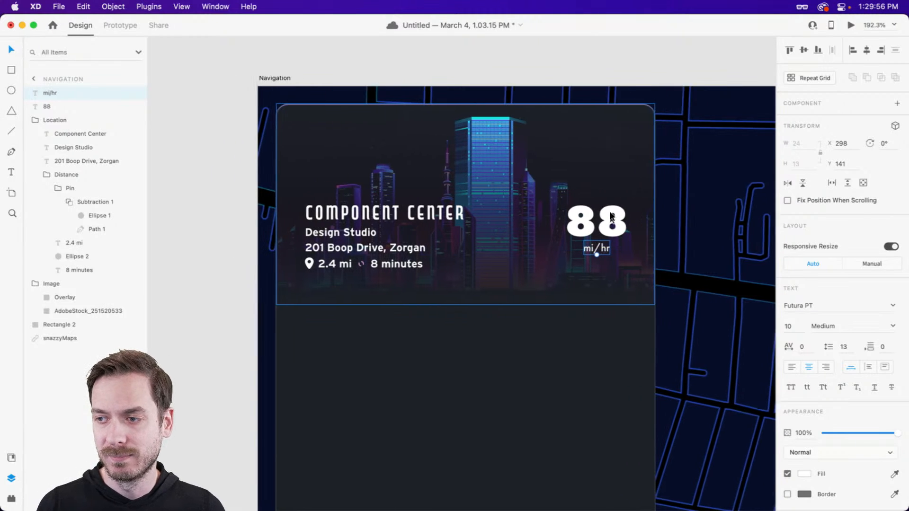
pyautogui.hscroll(2, 611, 217)
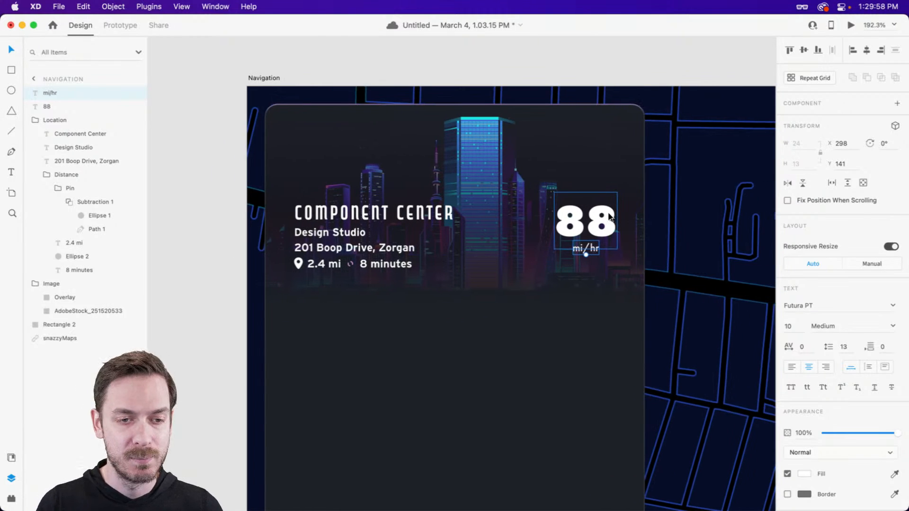
pyautogui.hscroll(5, 611, 217)
pyautogui.click(386, 90)
pyautogui.click(333, 212)
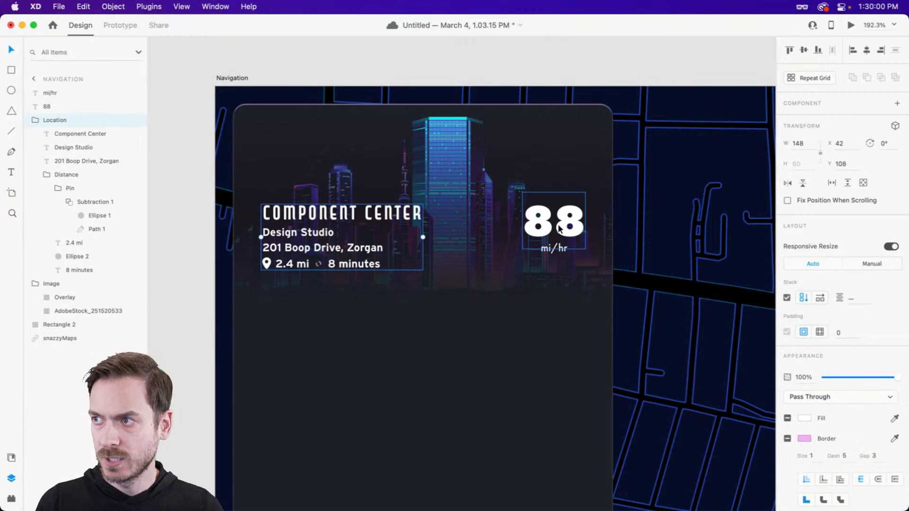
pyautogui.keyDown('shift'); pyautogui.click(558, 225); pyautogui.keyUp('shift')
pyautogui.moveTo(558, 225); pyautogui.dragTo(558, 209)
pyautogui.press('super+z')
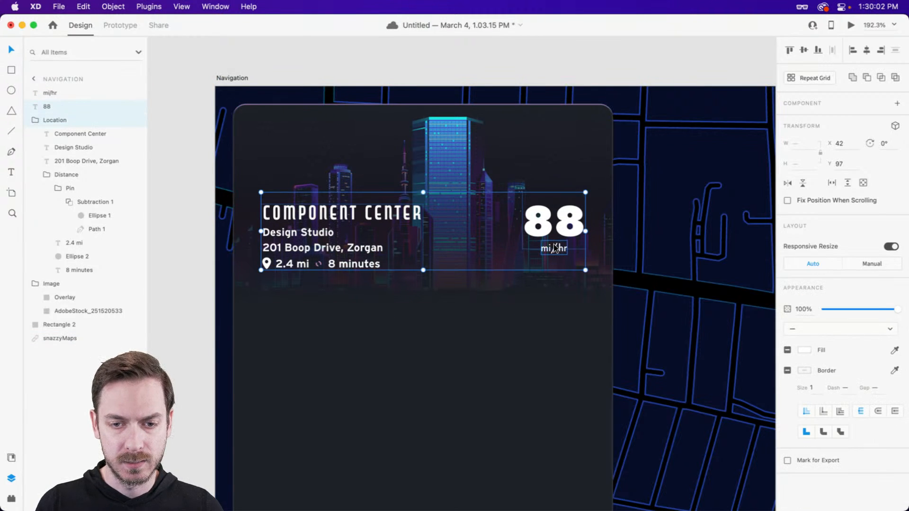
# Group the 88 and mi/hr texts and name the group Speed
pyautogui.click(555, 247)
pyautogui.keyDown('shift'); pyautogui.click(570, 222); pyautogui.keyUp('shift')
pyautogui.press('super+g')
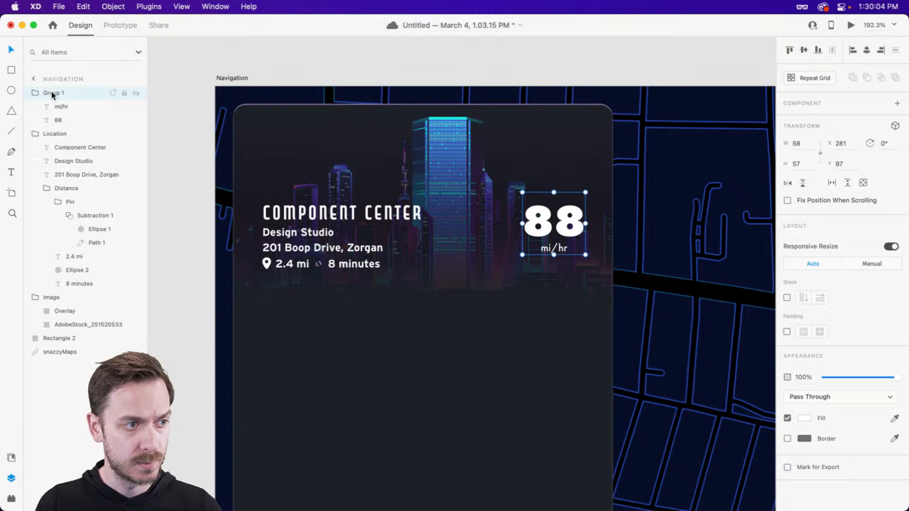
pyautogui.doubleClick(51, 93)
pyautogui.write('Speed')
pyautogui.press('Return')
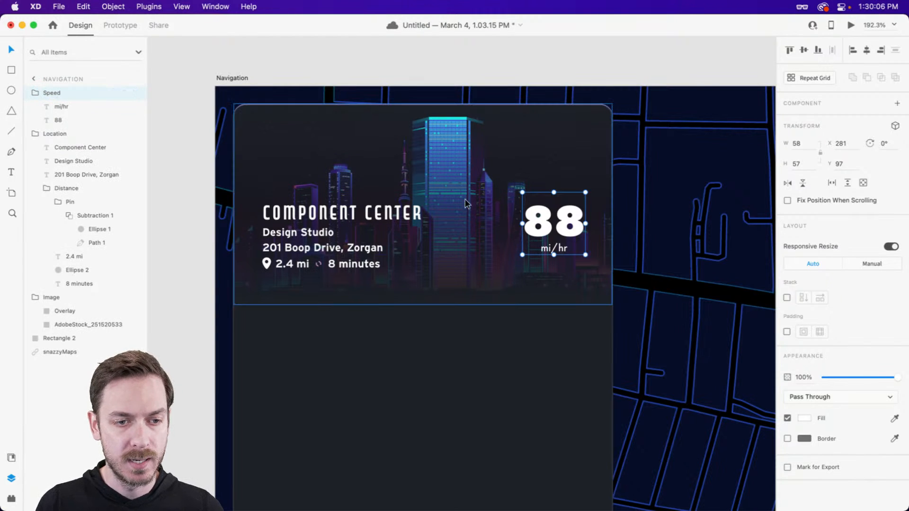
# Move the Location and Speed groups up together over the skyline image to X 42, Y 86
pyautogui.click(343, 192)
pyautogui.click(349, 211)
pyautogui.keyDown('shift'); pyautogui.click(540, 217); pyautogui.keyUp('shift')
pyautogui.moveTo(540, 216); pyautogui.dragTo(539, 204)
pyautogui.hscroll(-1, 341, 148)
pyautogui.scroll(5, 351, 142)
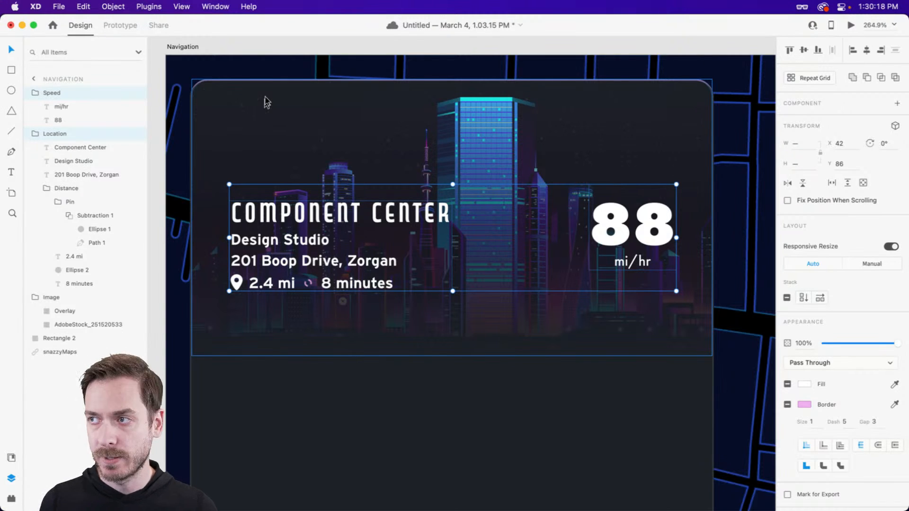
pyautogui.hscroll(3, 368, 142)
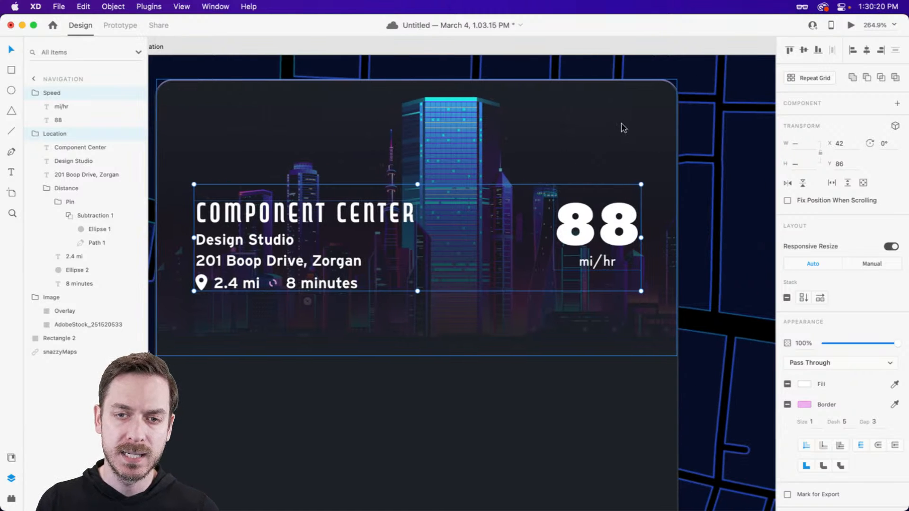
pyautogui.hscroll(5, 635, 121)
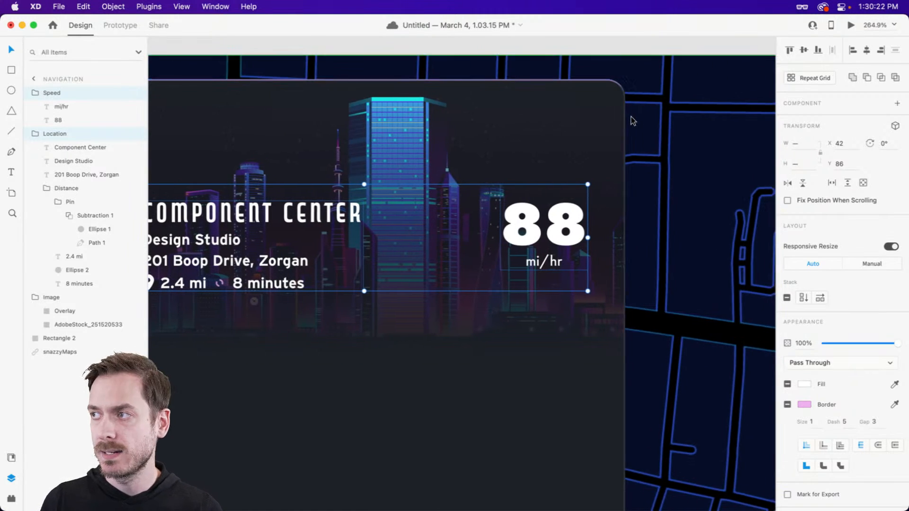
pyautogui.hscroll(-7, 533, 115)
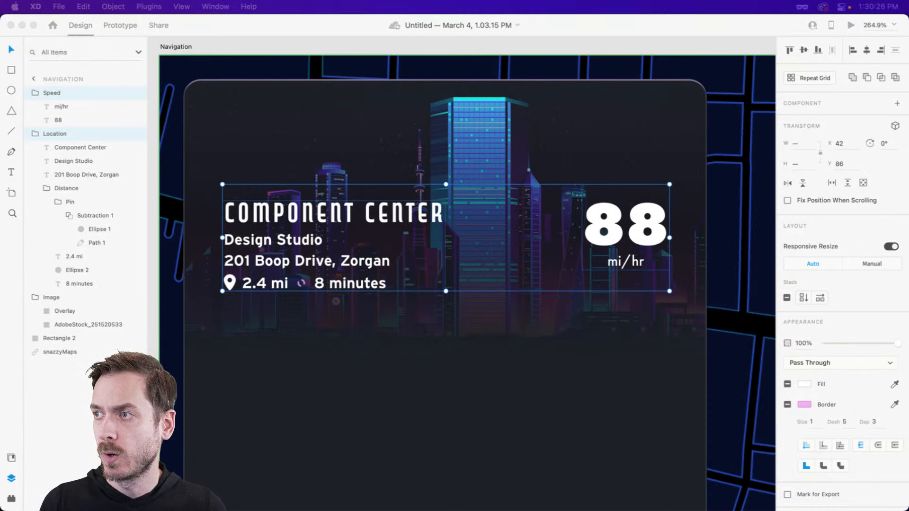
pyautogui.click(265, 116)
# Draw a small rectangle in the card's upper-left corner at X 43, Y 34, and size it to about 23 by 11
pyautogui.scroll(3, 211, 110)
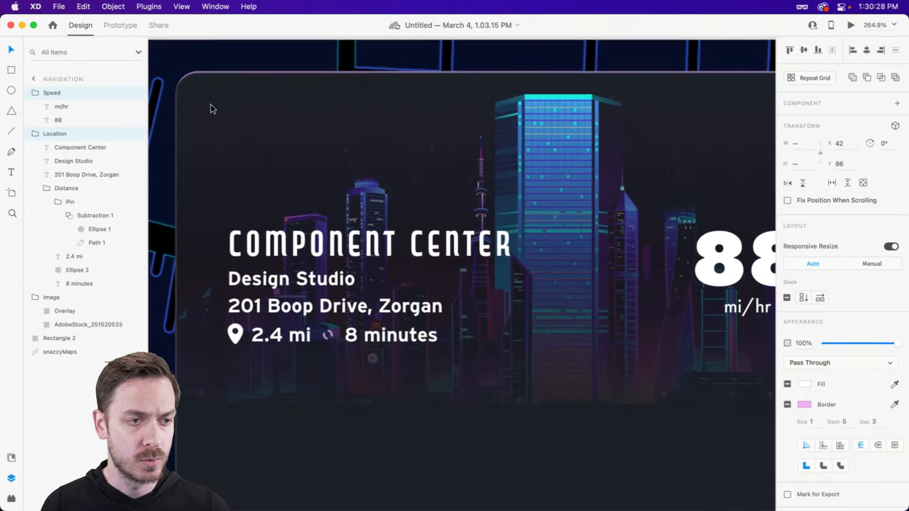
pyautogui.moveTo(212, 110); pyautogui.dragTo(239, 111)
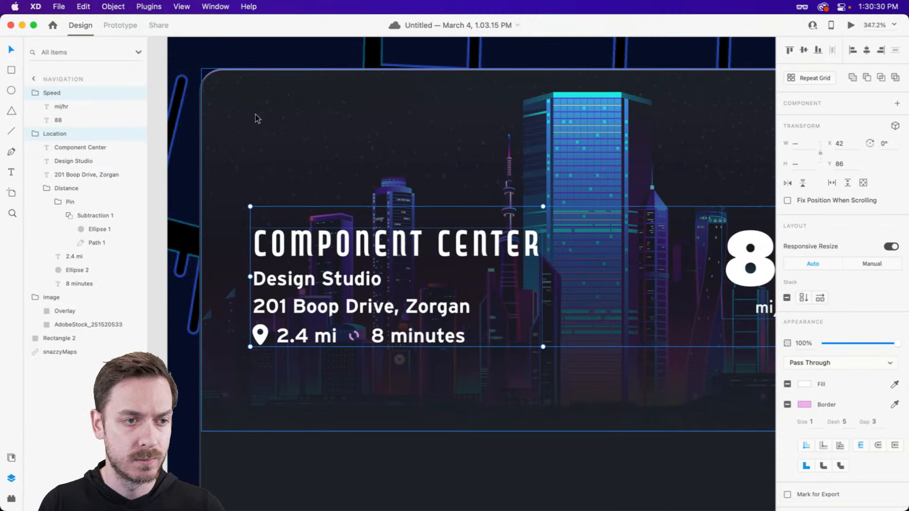
pyautogui.scroll(3, 274, 102)
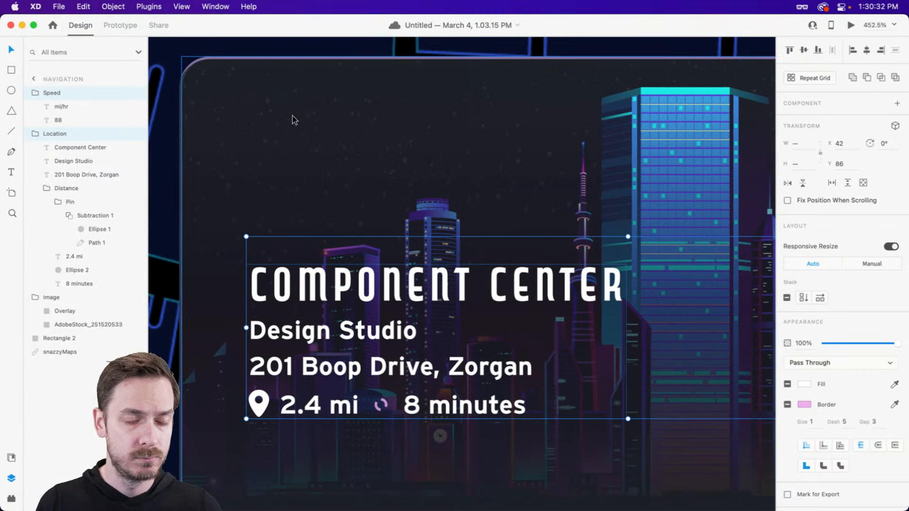
pyautogui.scroll(3, 249, 115)
pyautogui.press('e')
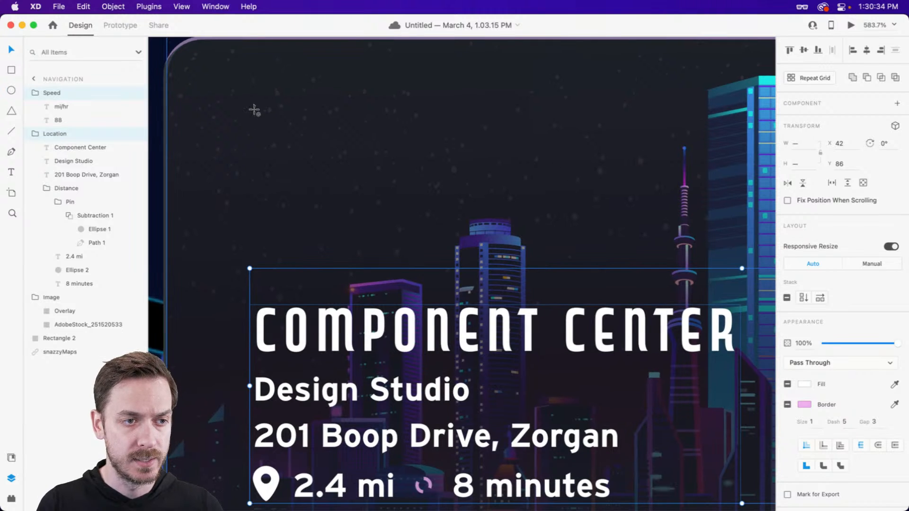
pyautogui.press('r')
pyautogui.moveTo(253, 96); pyautogui.dragTo(341, 140)
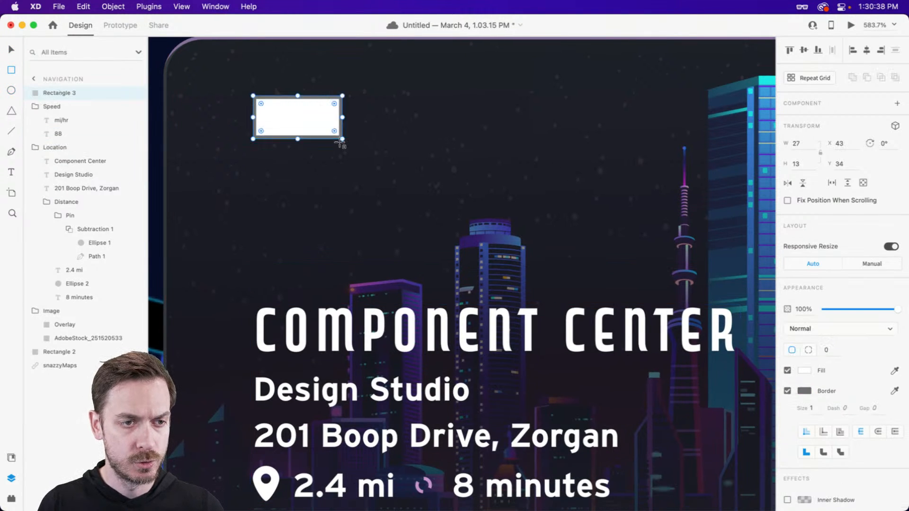
pyautogui.press('super+Return')
pyautogui.press('super+w')
pyautogui.press('v')
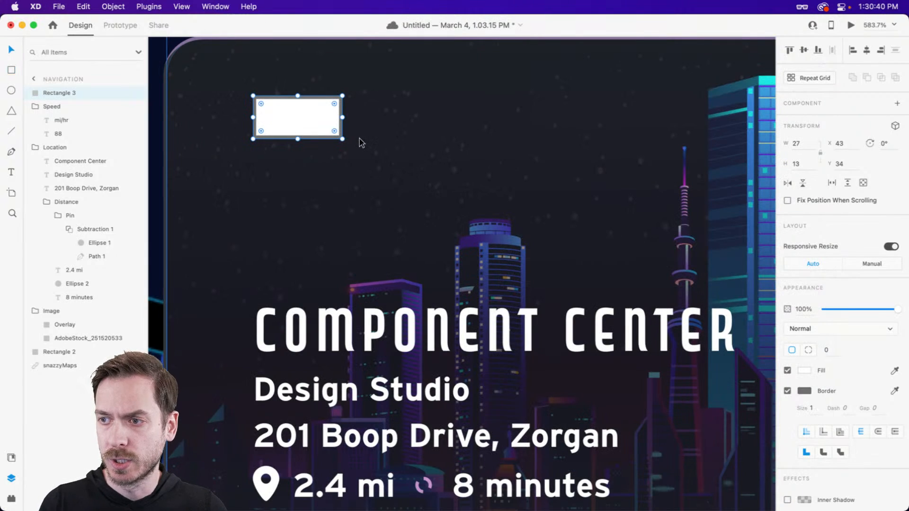
pyautogui.moveTo(343, 139); pyautogui.dragTo(335, 134)
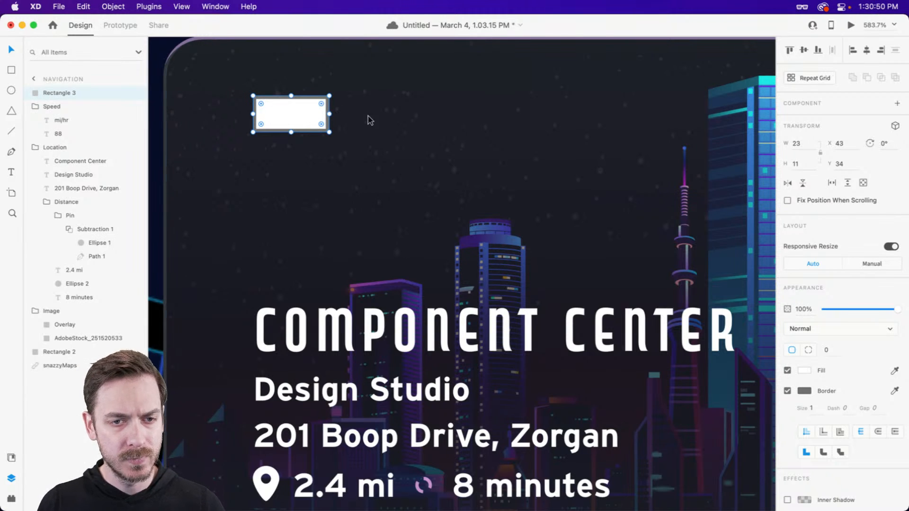
# Remove the small rectangle's fill, give it a white #FFFFFF border of size 2, and save the document
pyautogui.click(787, 370)
pyautogui.click(805, 391)
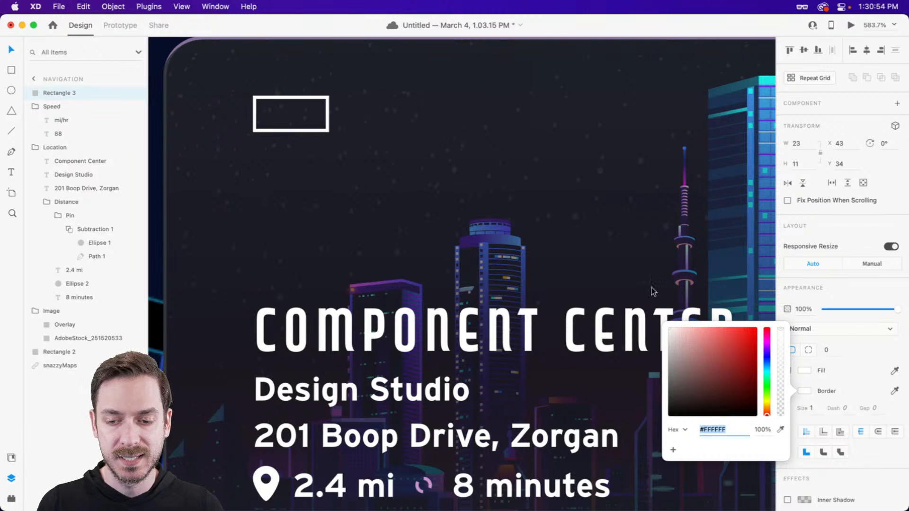
pyautogui.click(869, 282)
pyautogui.click(815, 413)
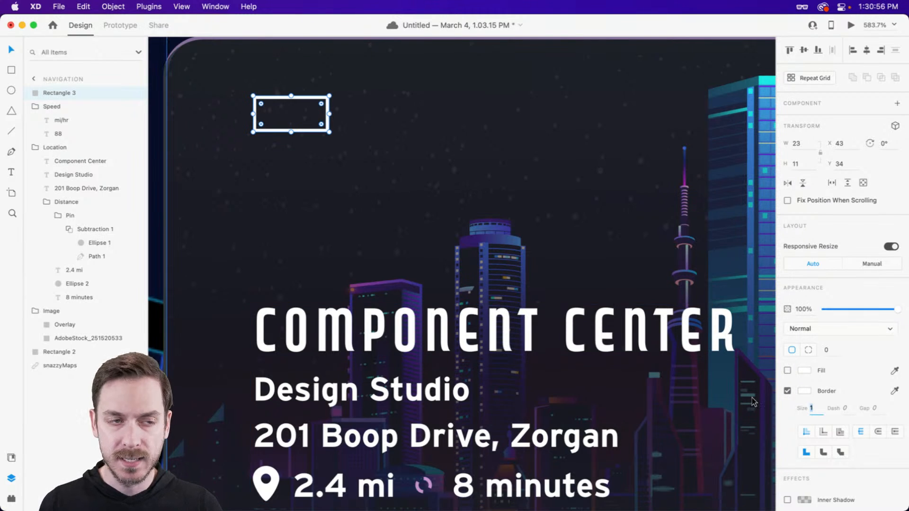
pyautogui.write('2')
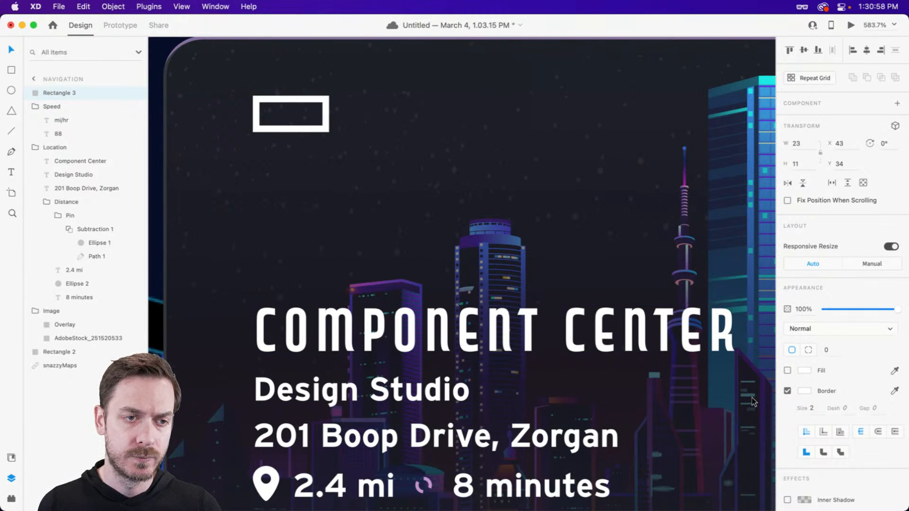
pyautogui.press('Return')
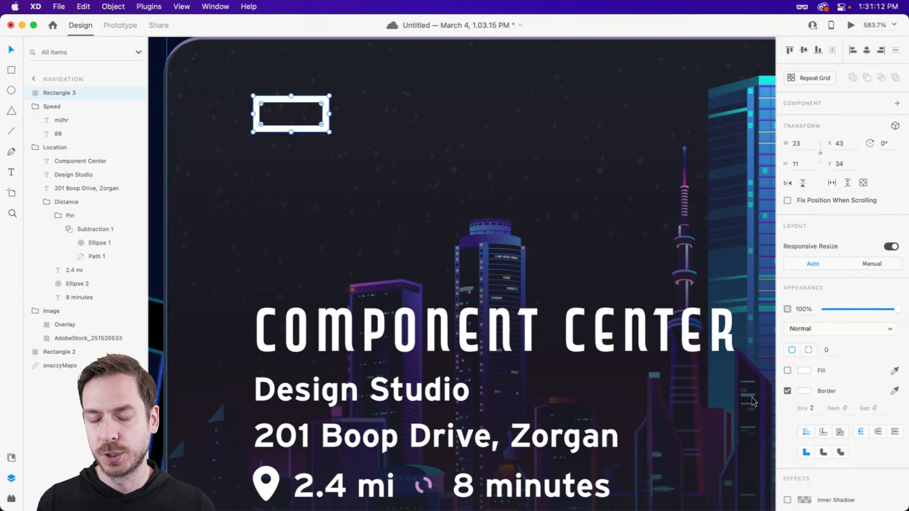
pyautogui.press('super+s')
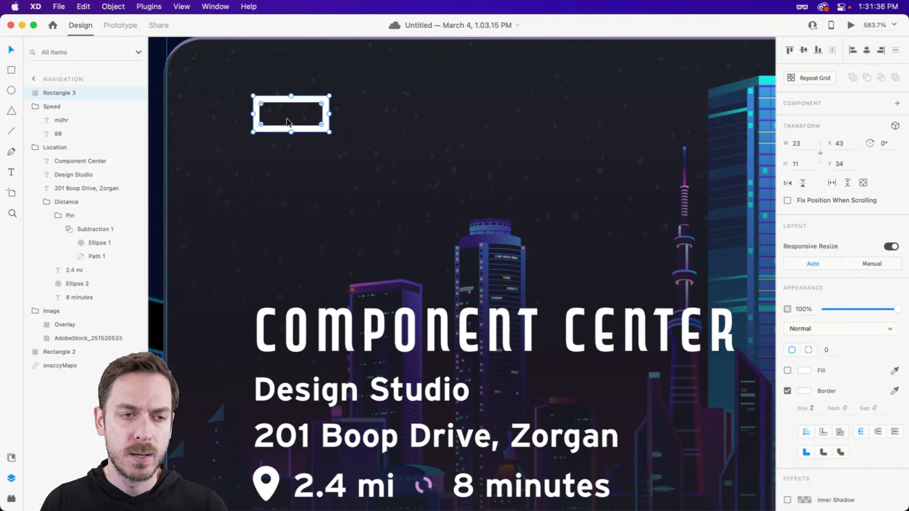
# Move the outlined rectangle to X 45, increase its height to 12, and check it in the preview
pyautogui.scroll(1, 271, 112)
pyautogui.scroll(2, 271, 112)
pyautogui.moveTo(284, 127)
pyautogui.mouseDown()
pyautogui.moveTo(312, 136)
pyautogui.moveTo(278, 126)
pyautogui.moveTo(291, 128)
pyautogui.mouseUp()
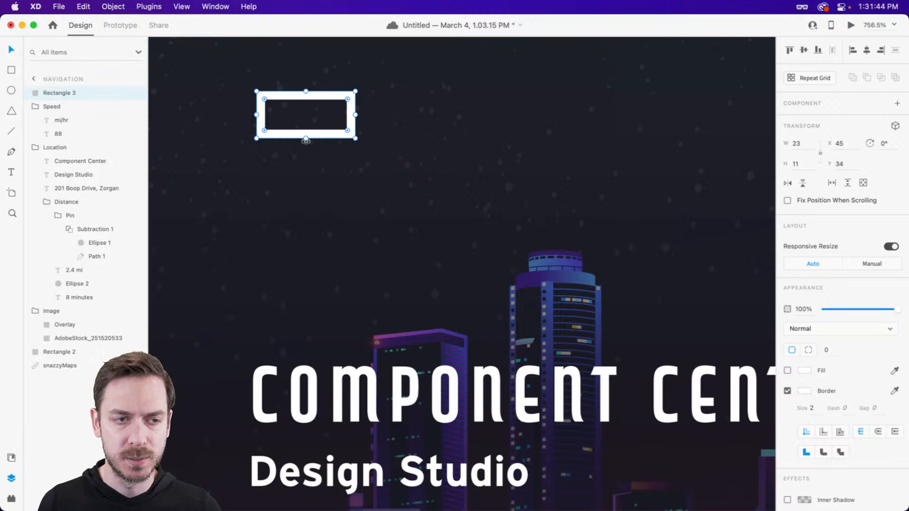
pyautogui.press('super+Return')
pyautogui.press('super+w')
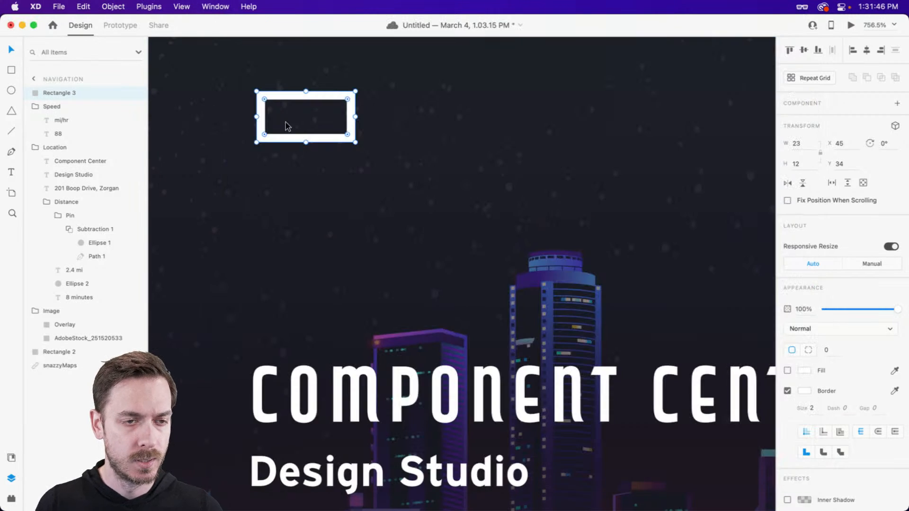
pyautogui.scroll(4, 278, 113)
pyautogui.scroll(1, 268, 108)
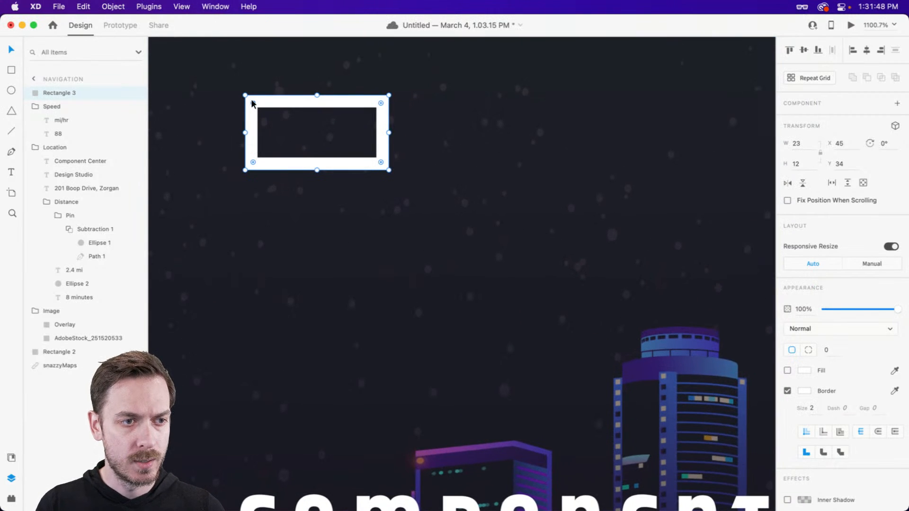
# Round the outlined rectangle's corners to radius 2, and switch its border to bevel join and outer stroke
pyautogui.moveTo(252, 104); pyautogui.dragTo(258, 104)
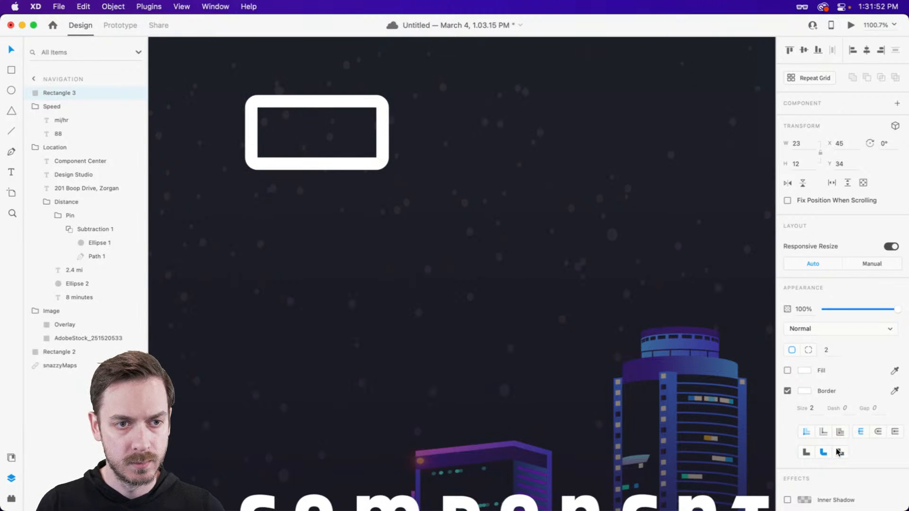
pyautogui.click(840, 452)
pyautogui.click(824, 431)
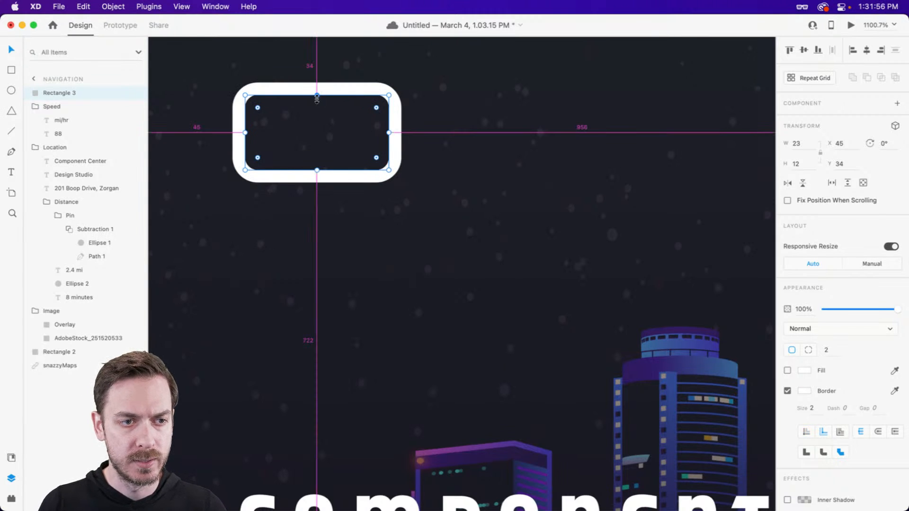
# Resize the outlined rectangle to 19 by 9 at X 47, Y 36, and check it in the preview
pyautogui.moveTo(317, 96); pyautogui.dragTo(317, 107)
pyautogui.moveTo(247, 131); pyautogui.dragTo(259, 133)
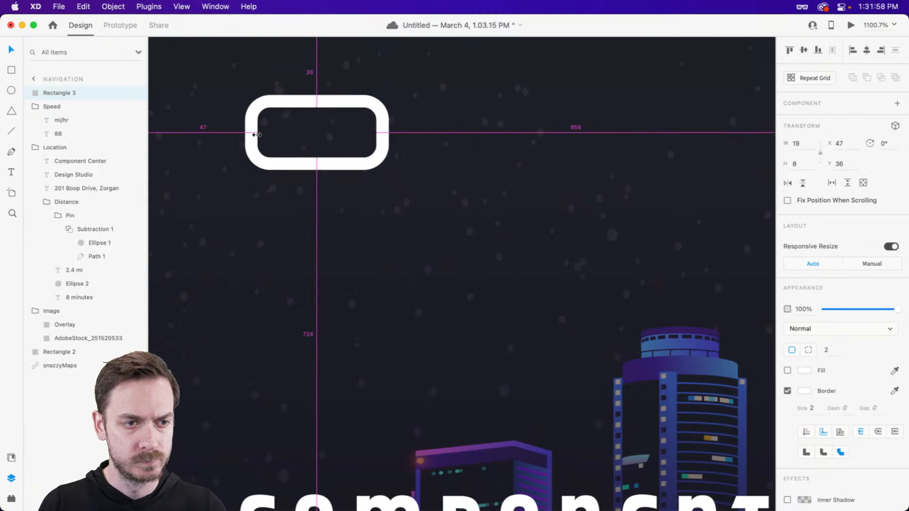
pyautogui.moveTo(318, 160); pyautogui.dragTo(320, 165)
pyautogui.press('super+Return')
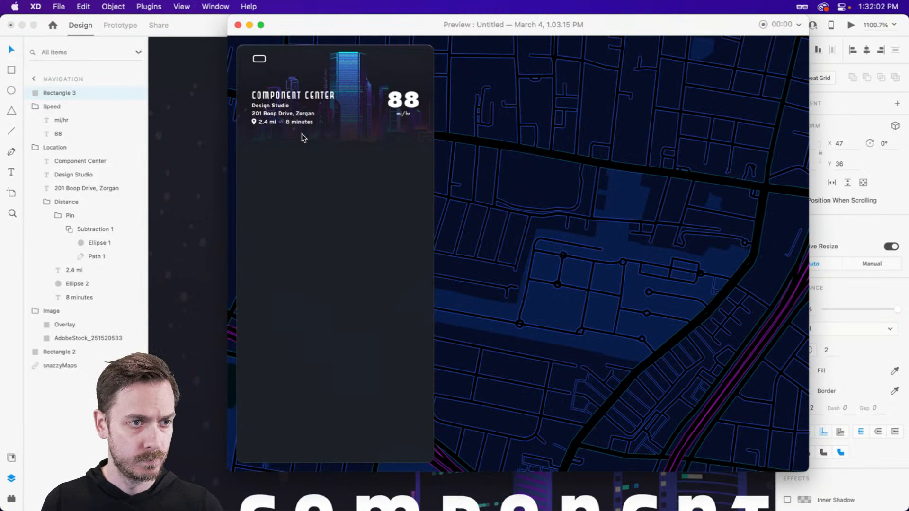
pyautogui.press('super+w')
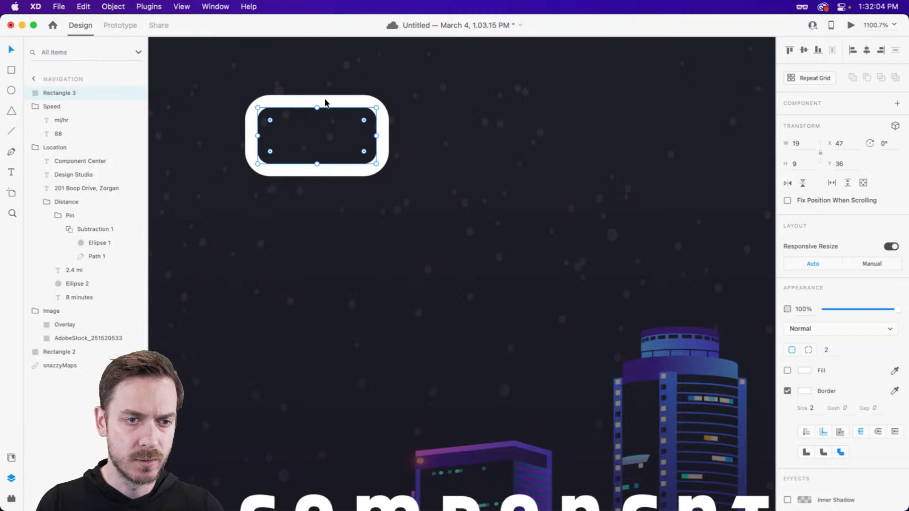
# Draw a white battery cap about 4 by 6 at X 66, Y 37, with corner radius 2 and no border
pyautogui.scroll(2, 317, 97)
pyautogui.hscroll(-3, 318, 97)
pyautogui.press('r')
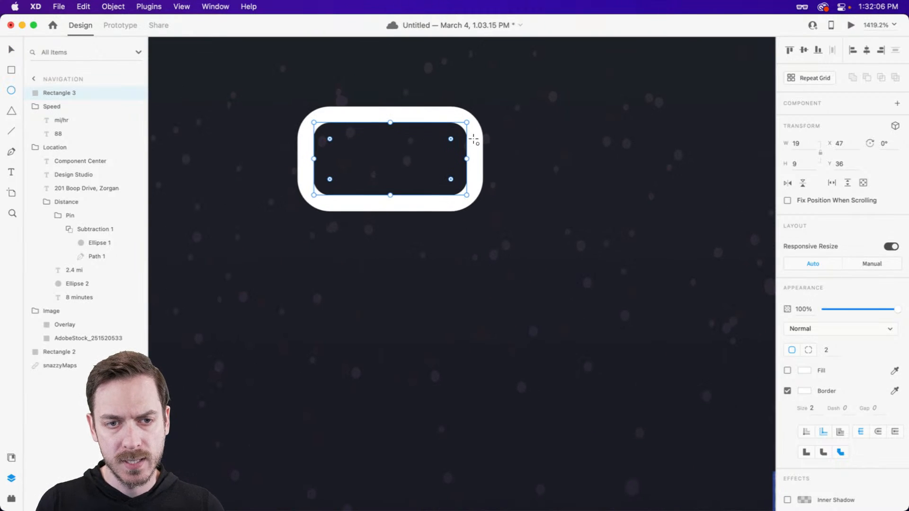
pyautogui.moveTo(475, 140)
pyautogui.mouseDown()
pyautogui.moveTo(507, 187)
pyautogui.moveTo(485, 151)
pyautogui.moveTo(492, 145)
pyautogui.mouseUp()
pyautogui.press('v')
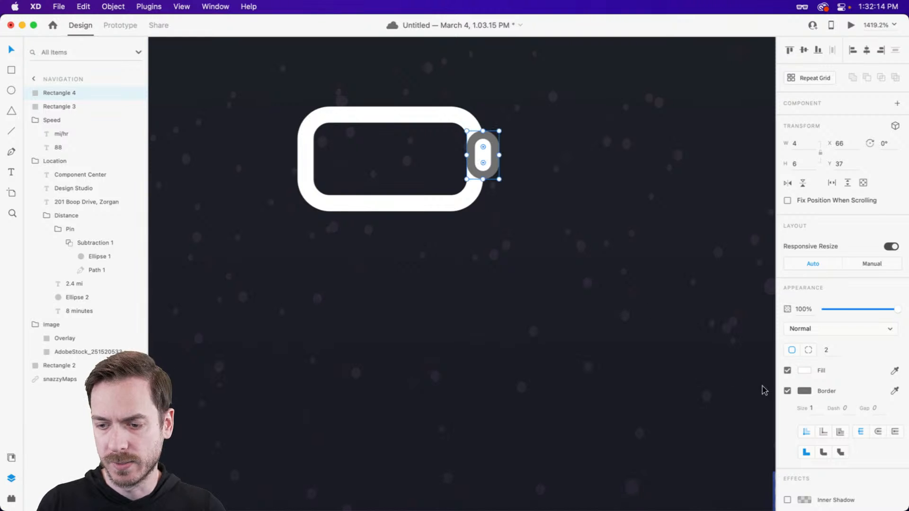
pyautogui.click(787, 391)
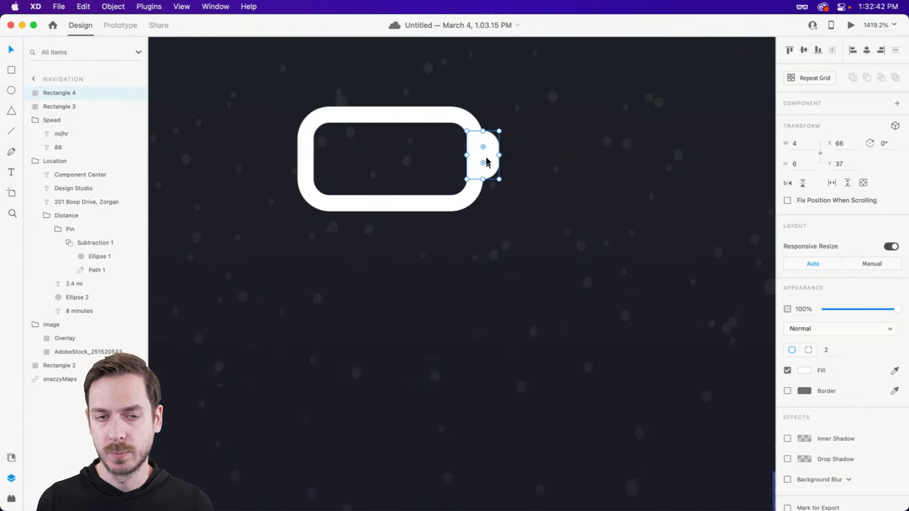
# Inspect the battery icon's body and cap on the canvas and in the preview
pyautogui.click(524, 147)
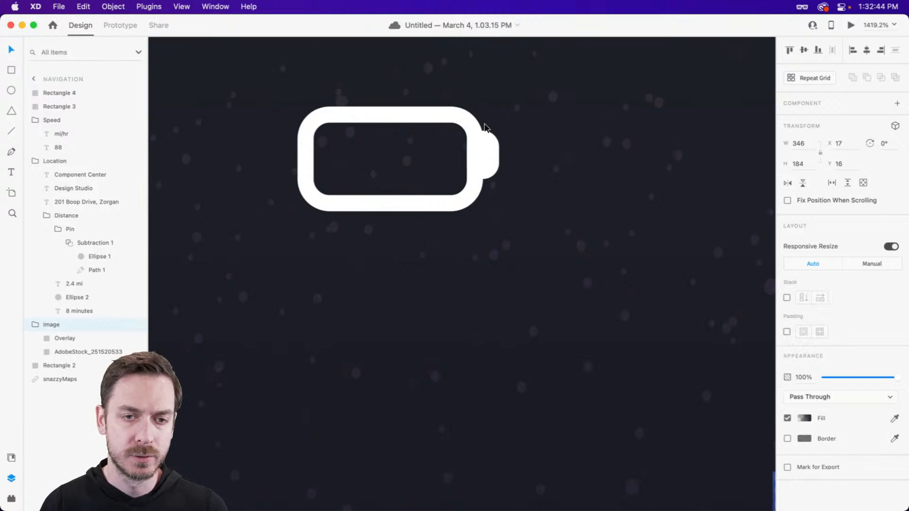
pyautogui.click(450, 119)
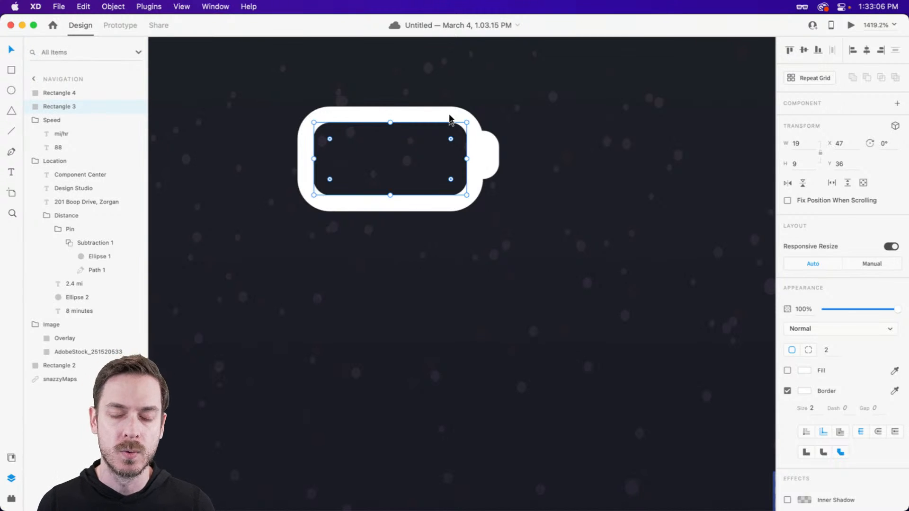
pyautogui.click(482, 150)
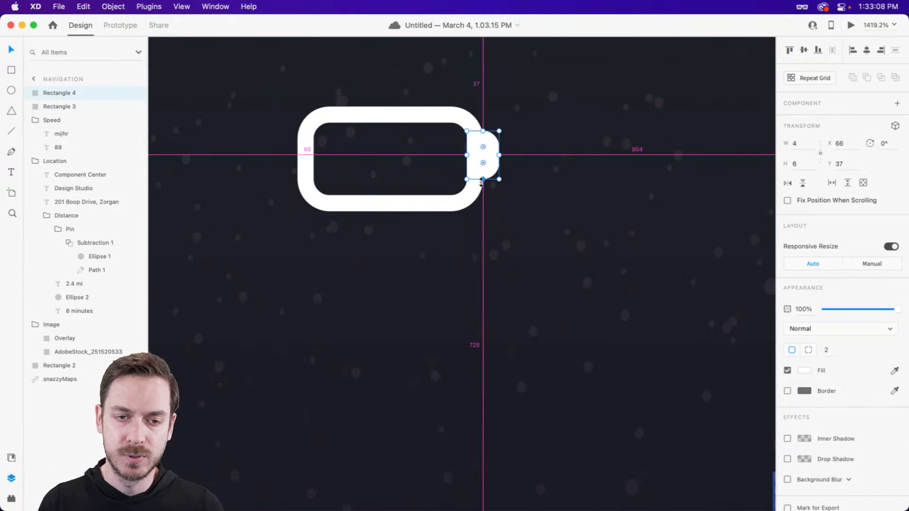
pyautogui.moveTo(481, 183); pyautogui.dragTo(483, 180)
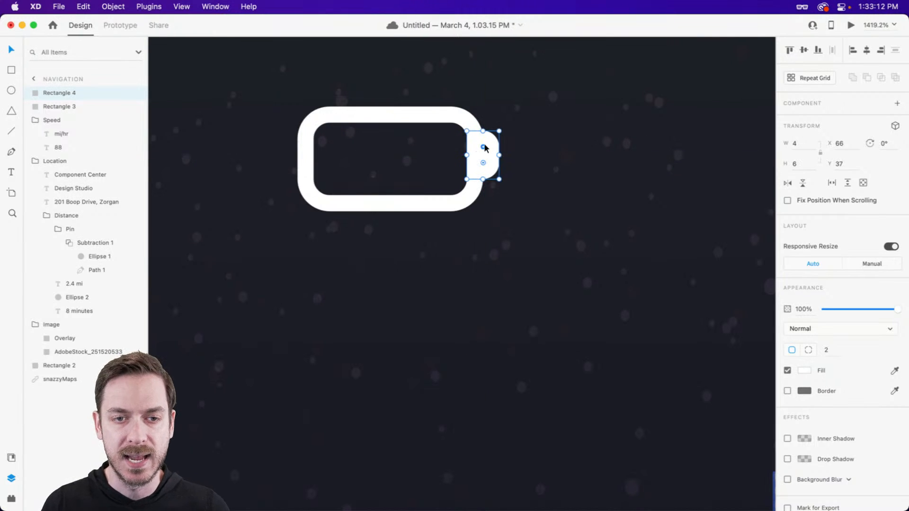
pyautogui.moveTo(484, 146)
pyautogui.mouseDown()
pyautogui.moveTo(490, 133)
pyautogui.moveTo(483, 137)
pyautogui.mouseUp()
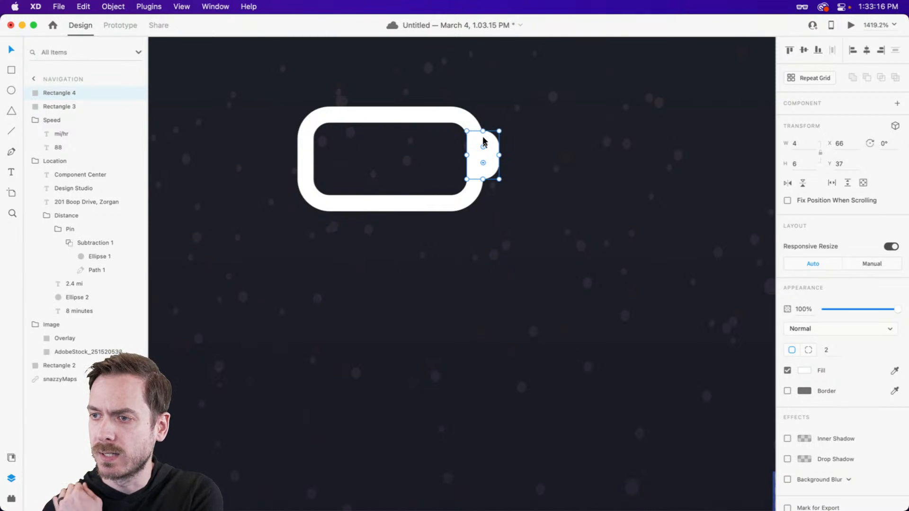
pyautogui.press('super+Return')
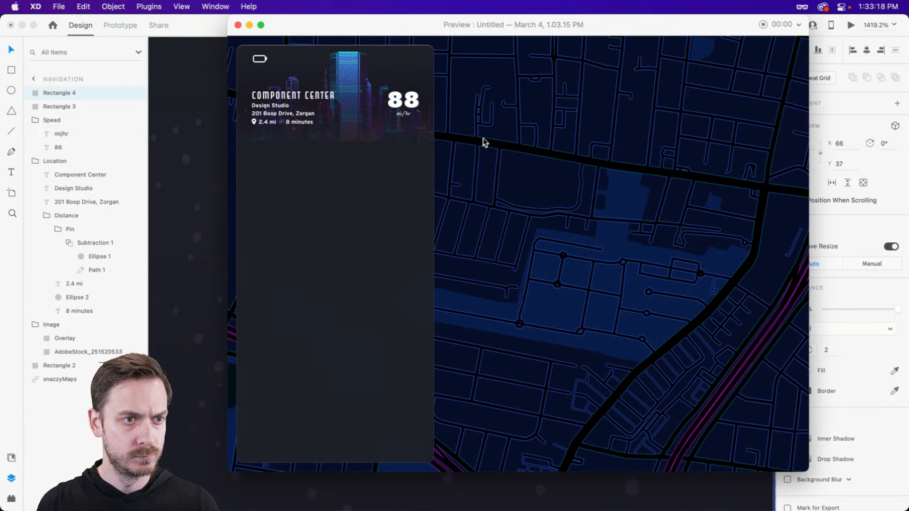
pyautogui.press('super+w')
# Shrink the battery body to 15 by 7 and the cap to 3 by 4 at X 62, Y 38, checking the preview
pyautogui.click(428, 123)
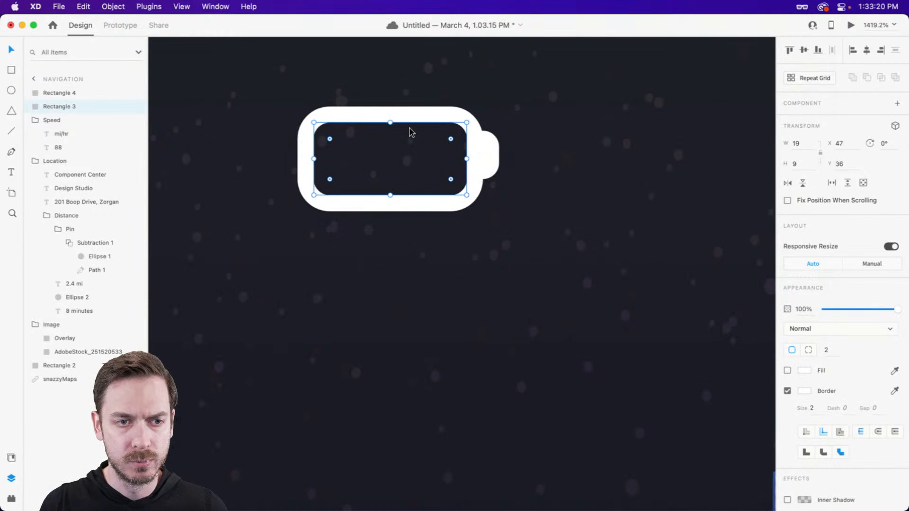
pyautogui.moveTo(389, 124); pyautogui.dragTo(390, 133)
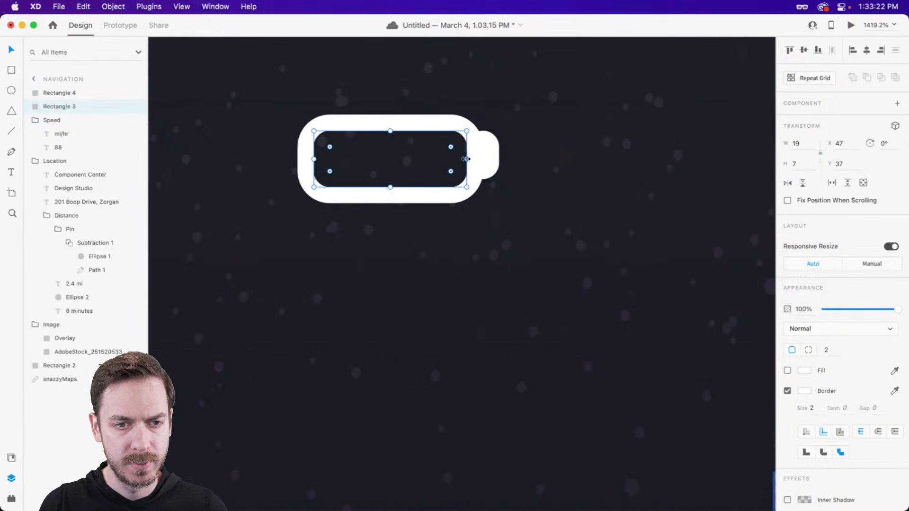
pyautogui.moveTo(467, 159)
pyautogui.mouseDown()
pyautogui.moveTo(433, 160)
pyautogui.moveTo(455, 153)
pyautogui.moveTo(450, 140)
pyautogui.moveTo(458, 156)
pyautogui.mouseUp()
pyautogui.press('super+Return')
pyautogui.press('super+w')
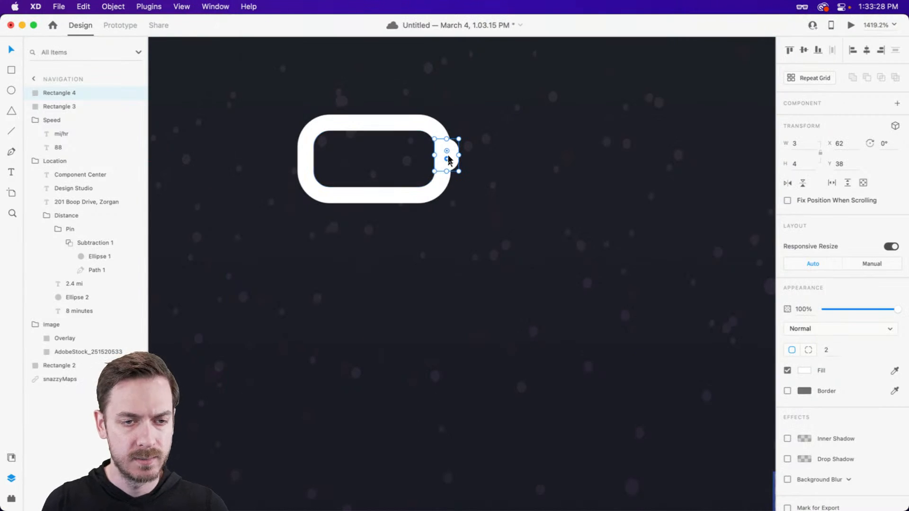
# Draw a charge bar about 4 by 5 inside the battery at X 48, Y 38, and remove its border
pyautogui.scroll(2, 358, 161)
pyautogui.scroll(3, 357, 161)
pyautogui.press('r')
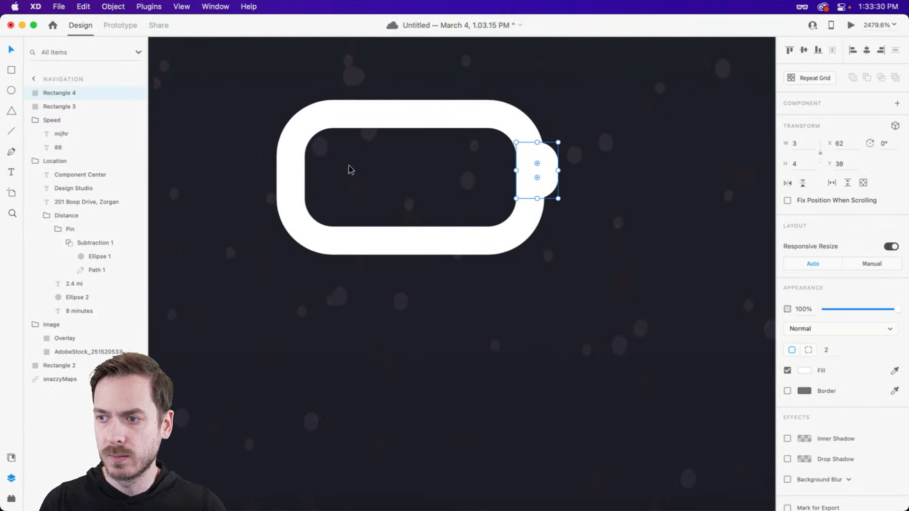
pyautogui.moveTo(320, 144); pyautogui.dragTo(375, 218)
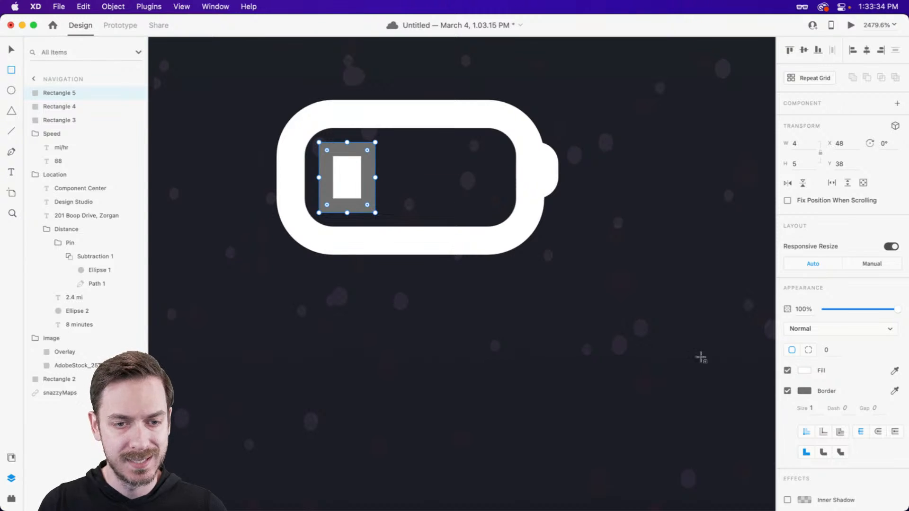
pyautogui.click(788, 391)
# Fill the charge bar with a teal green, about #45E2CA
pyautogui.click(804, 371)
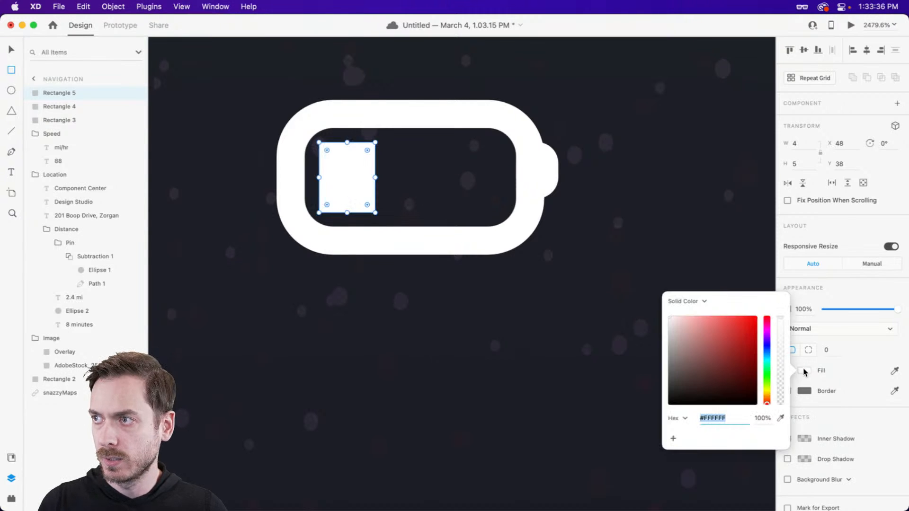
pyautogui.click(746, 322)
pyautogui.moveTo(767, 363); pyautogui.dragTo(769, 363)
pyautogui.click(736, 327)
pyautogui.click(730, 326)
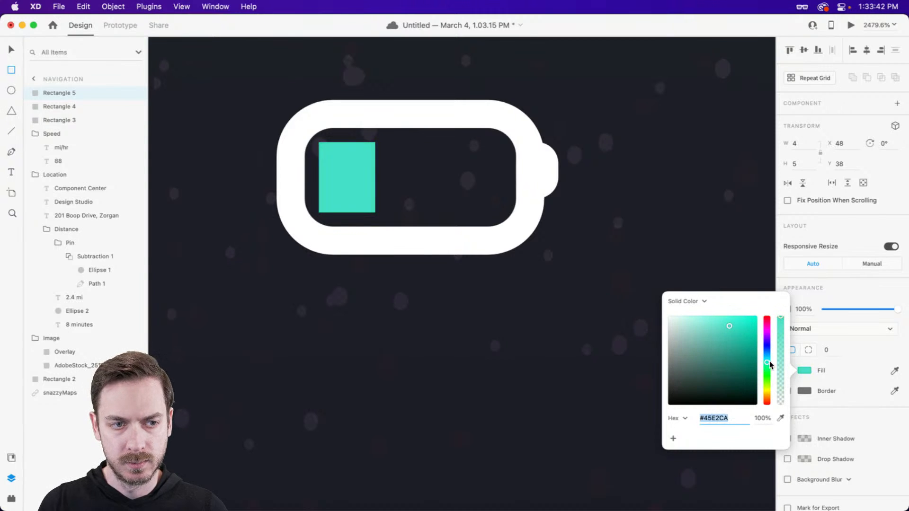
pyautogui.click(862, 203)
pyautogui.press('v')
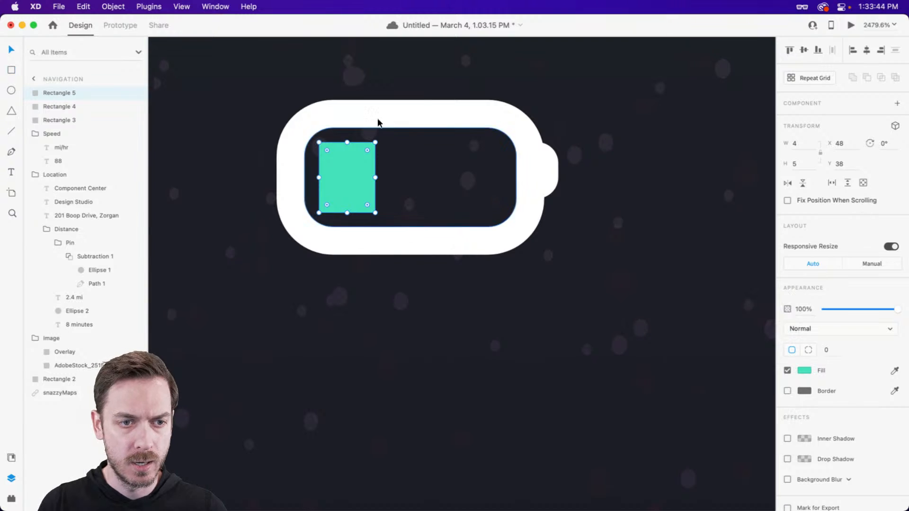
# Round the charge bar's corners to radius 1, widen it to 11, and check it in the preview
pyautogui.moveTo(370, 152); pyautogui.dragTo(472, 184)
pyautogui.press('super+Return')
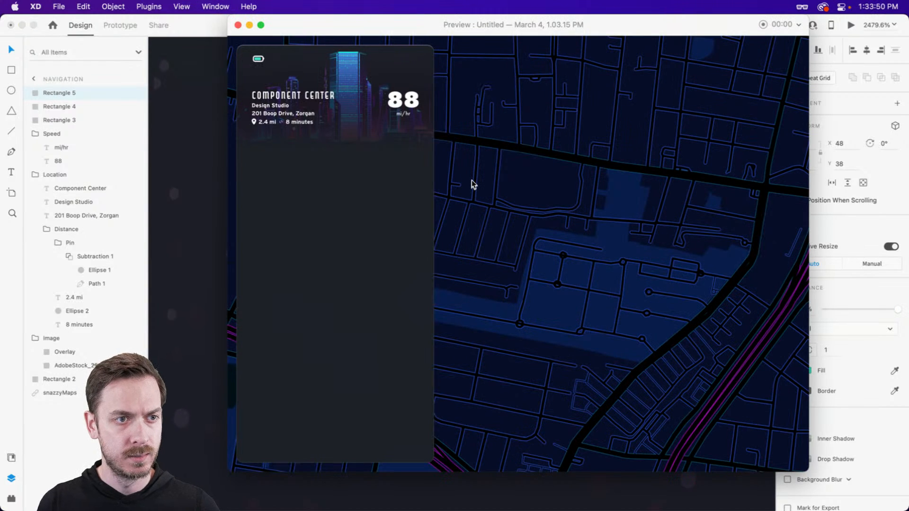
pyautogui.press('super+w')
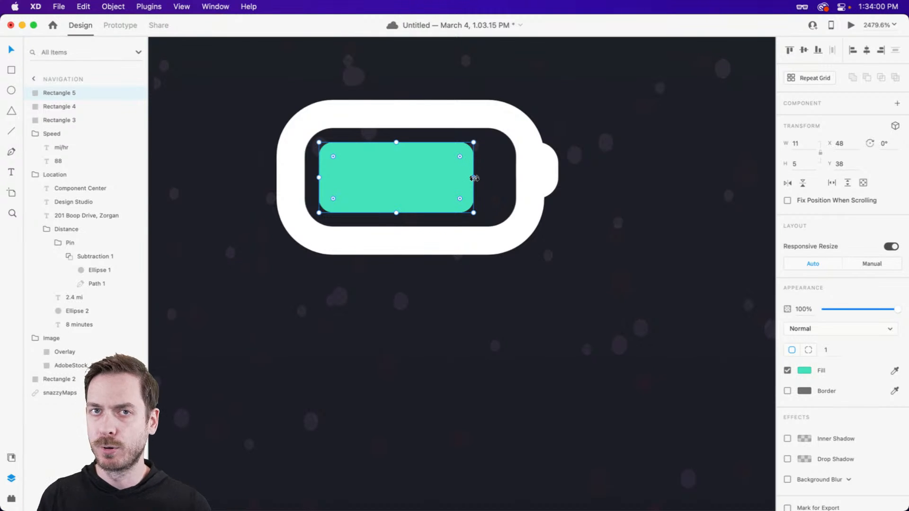
# Try a 3-wide charge bar repeated as three segments in the preview, and undo the two copies
pyautogui.moveTo(474, 178); pyautogui.dragTo(446, 173)
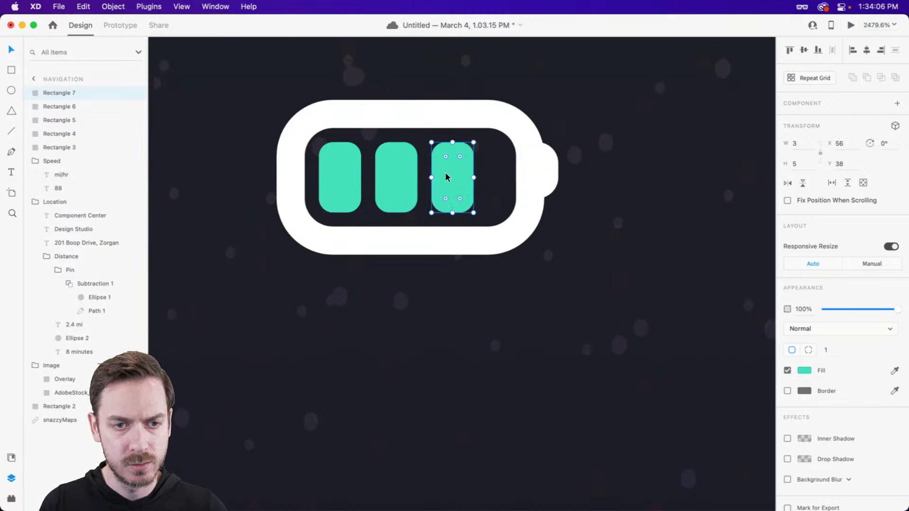
pyautogui.press('super+Return')
pyautogui.press('super+w')
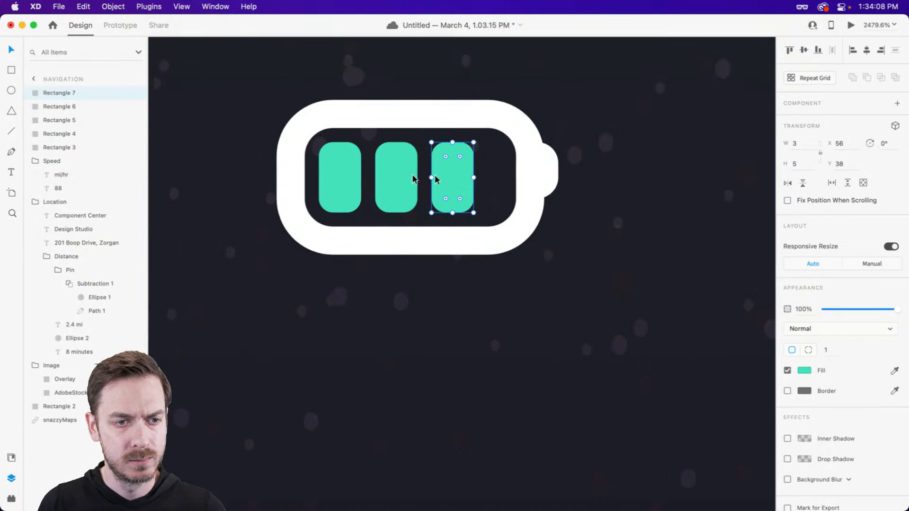
pyautogui.click(339, 167)
pyautogui.press('super+z')
pyautogui.press('super+z')
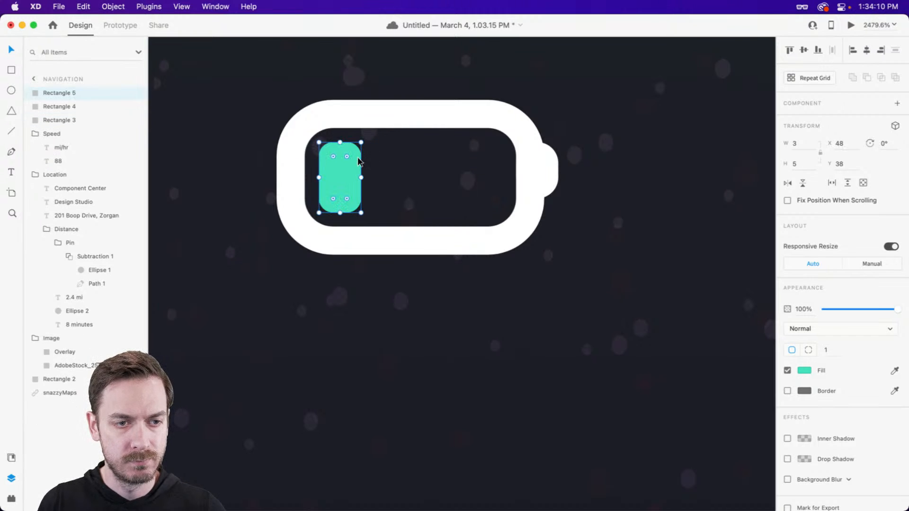
# Widen the single charge bar to 12 and check the battery icon in the preview
pyautogui.moveTo(361, 178); pyautogui.dragTo(485, 179)
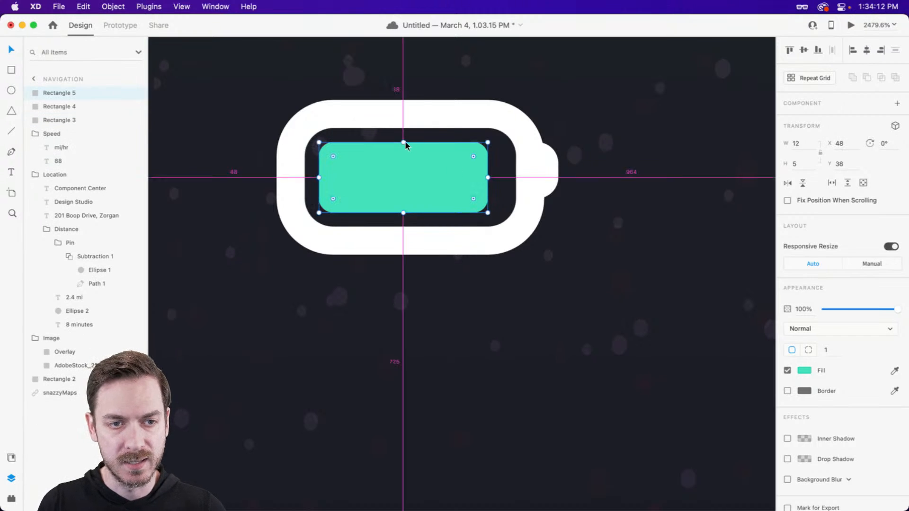
pyautogui.moveTo(404, 143); pyautogui.dragTo(406, 146)
pyautogui.press('super+Return')
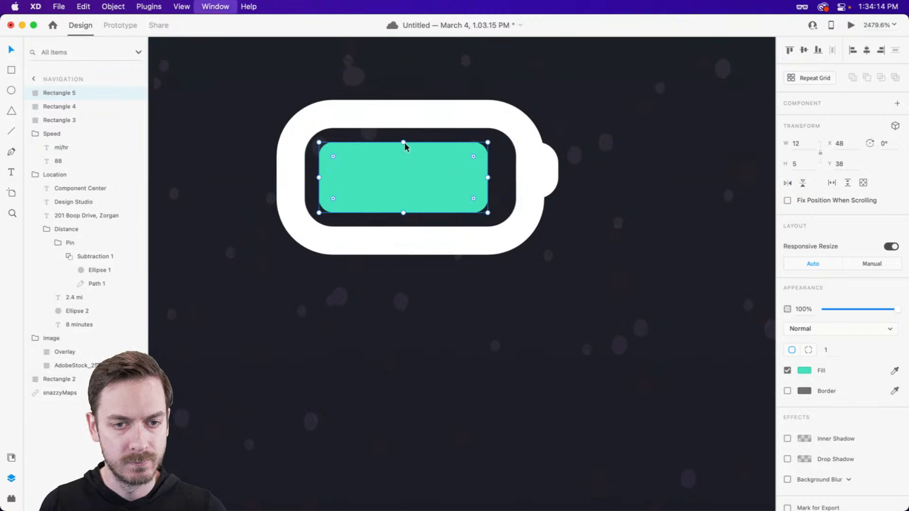
pyautogui.press('Escape')
# Try a corner radius of 1 on the battery body, check it in the preview, and undo it
pyautogui.hscroll(1, 414, 132)
pyautogui.click(442, 109)
pyautogui.hscroll(-2, 442, 114)
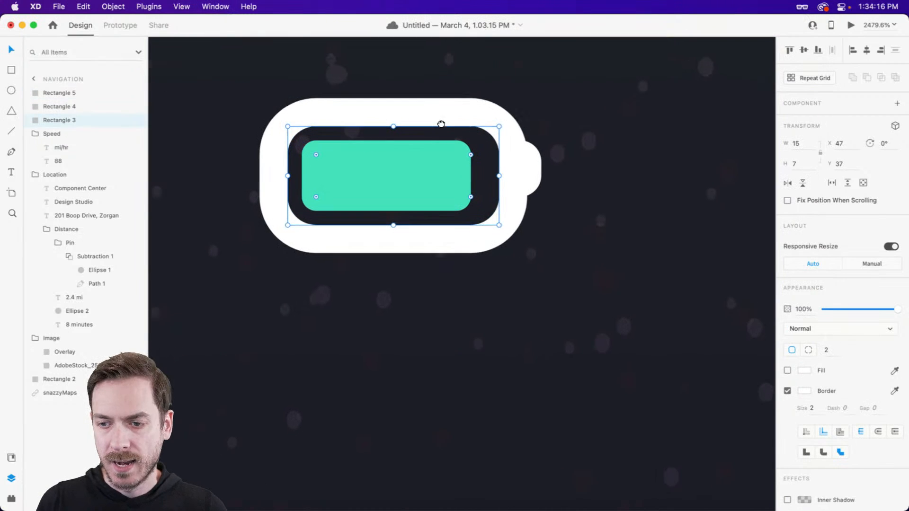
pyautogui.moveTo(829, 350); pyautogui.dragTo(798, 347)
pyautogui.write('1')
pyautogui.press('Return')
pyautogui.press('super+Return')
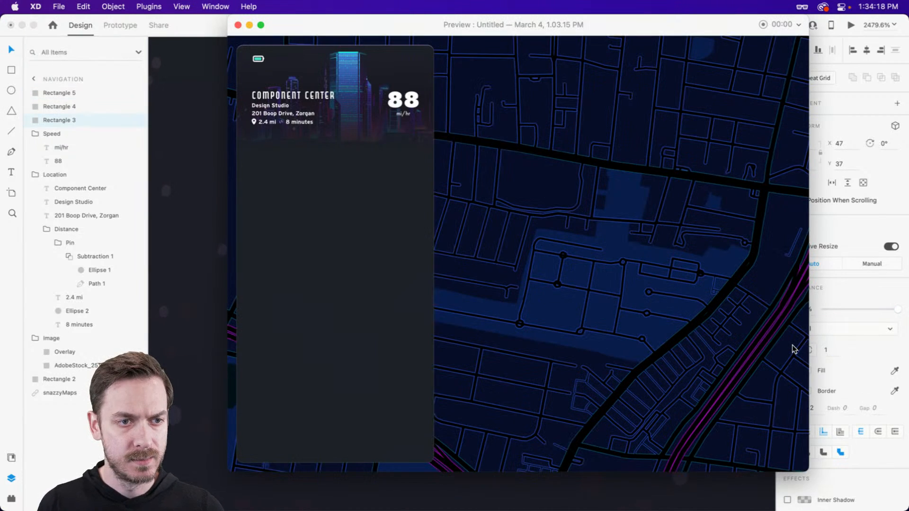
pyautogui.press('super+w')
pyautogui.press('super+z')
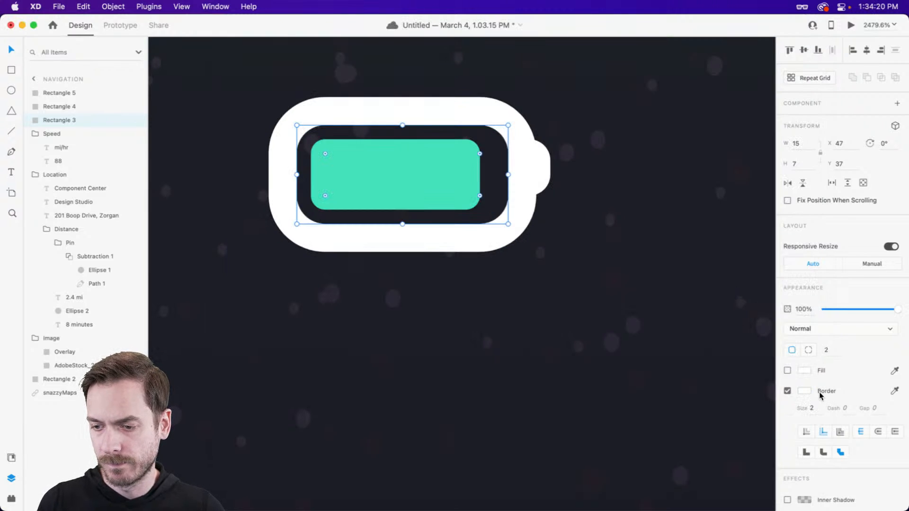
# Set the battery body's border size to 1 and check it in the preview
pyautogui.moveTo(819, 411); pyautogui.dragTo(779, 408)
pyautogui.write('1')
pyautogui.press('super+Return')
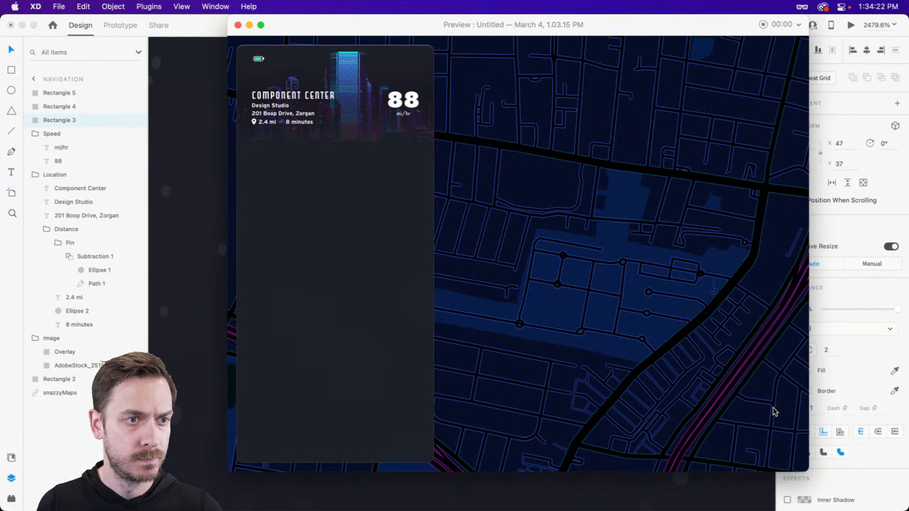
pyautogui.press('super+w')
# Narrow the battery terminal to a width of 2 with a corner radius of 1, and check it in the preview
pyautogui.click(525, 175)
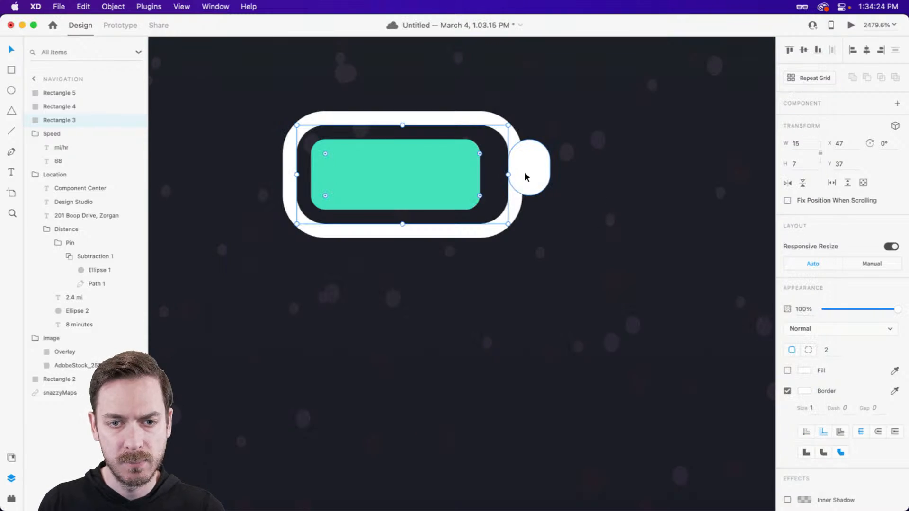
pyautogui.click(834, 353)
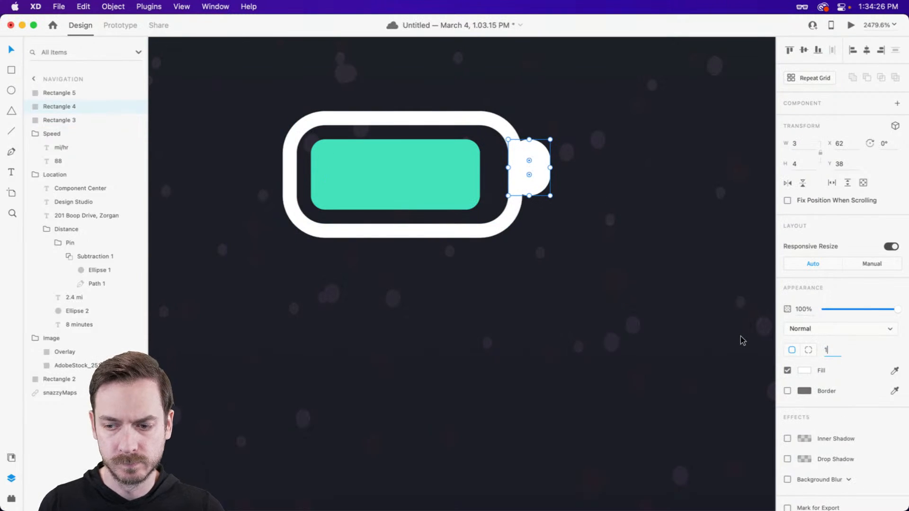
pyautogui.press('Escape')
pyautogui.moveTo(551, 169); pyautogui.dragTo(542, 170)
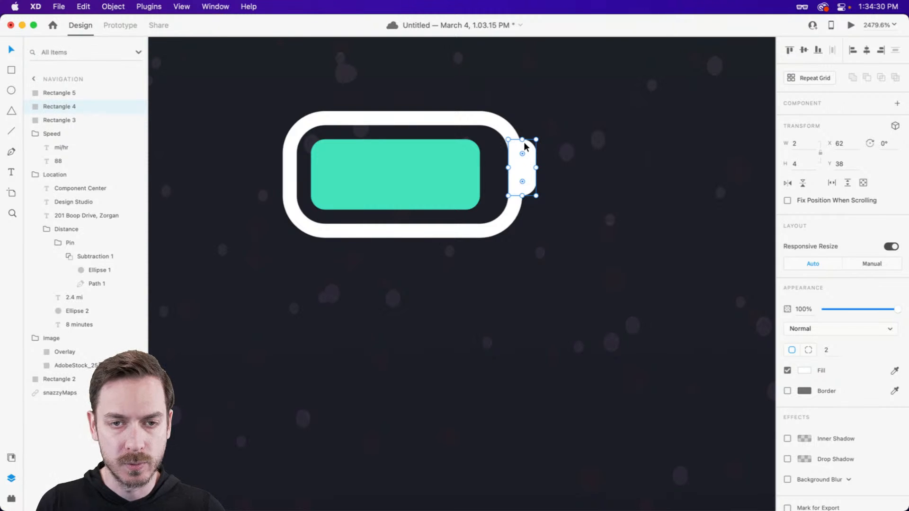
pyautogui.moveTo(523, 141)
pyautogui.mouseDown()
pyautogui.moveTo(522, 153)
pyautogui.moveTo(523, 146)
pyautogui.mouseUp()
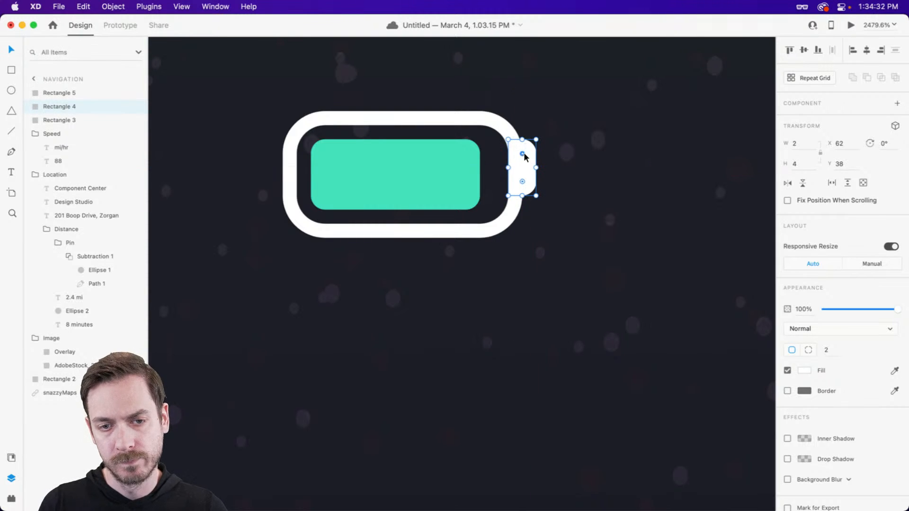
pyautogui.moveTo(522, 180); pyautogui.dragTo(516, 187)
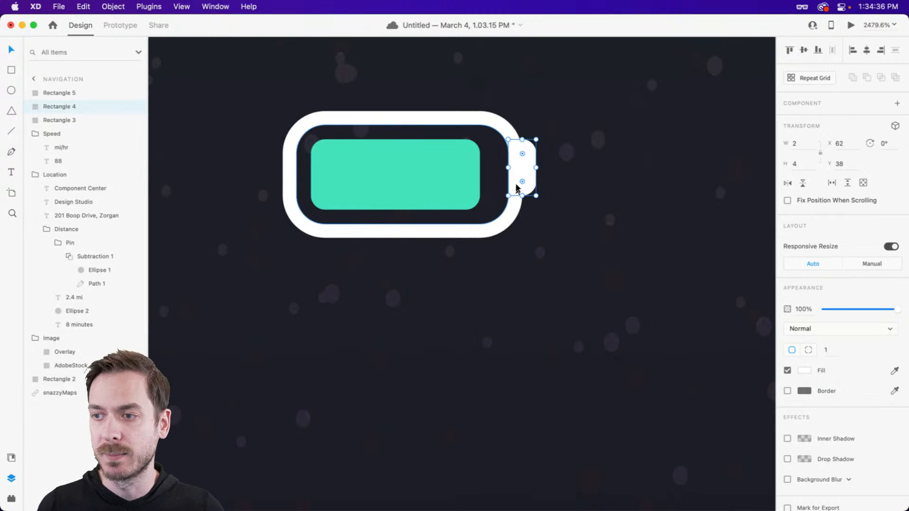
pyautogui.press('super+Return')
pyautogui.press('super+w')
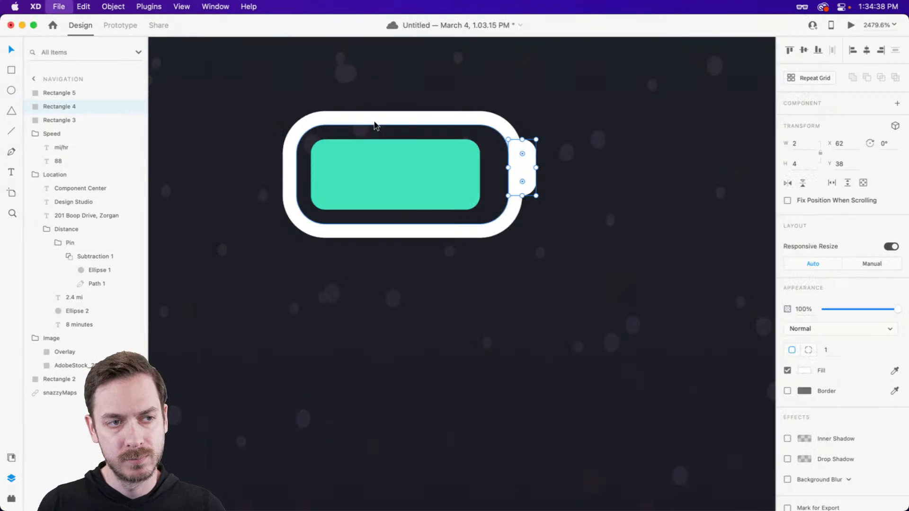
# Narrow the teal charge bar inside the battery to a width of 11
pyautogui.click(475, 175)
pyautogui.moveTo(480, 175); pyautogui.dragTo(468, 174)
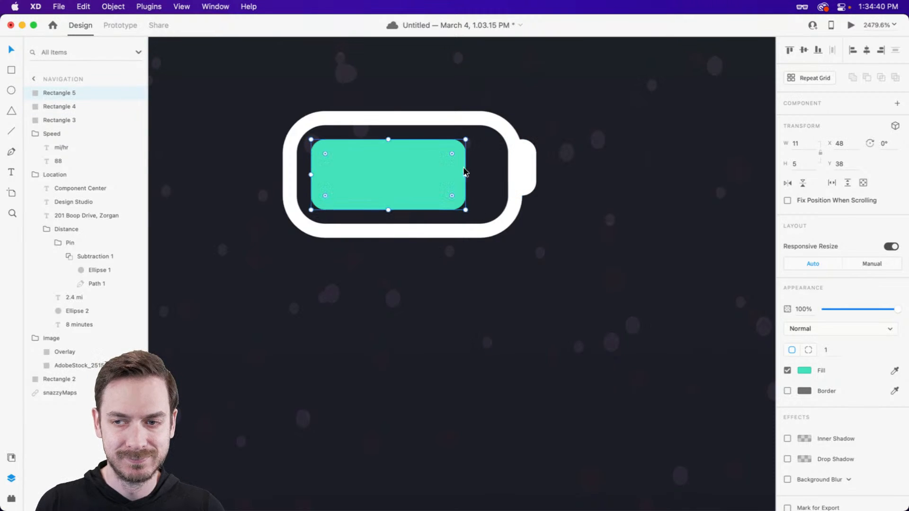
pyautogui.scroll(-3, 469, 170)
pyautogui.click(594, 183)
pyautogui.moveTo(594, 183); pyautogui.dragTo(503, 181)
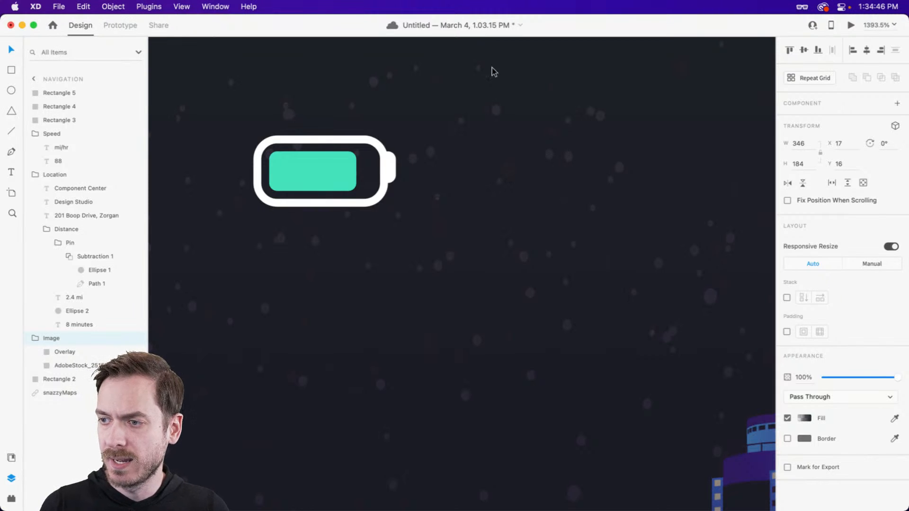
pyautogui.hscroll(-5, 473, 95)
pyautogui.hscroll(3, 471, 95)
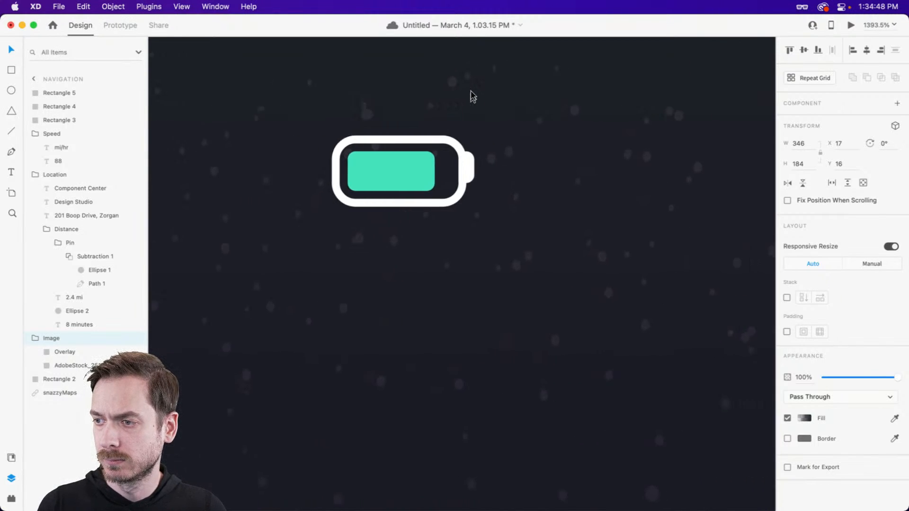
pyautogui.scroll(-5, 420, 152)
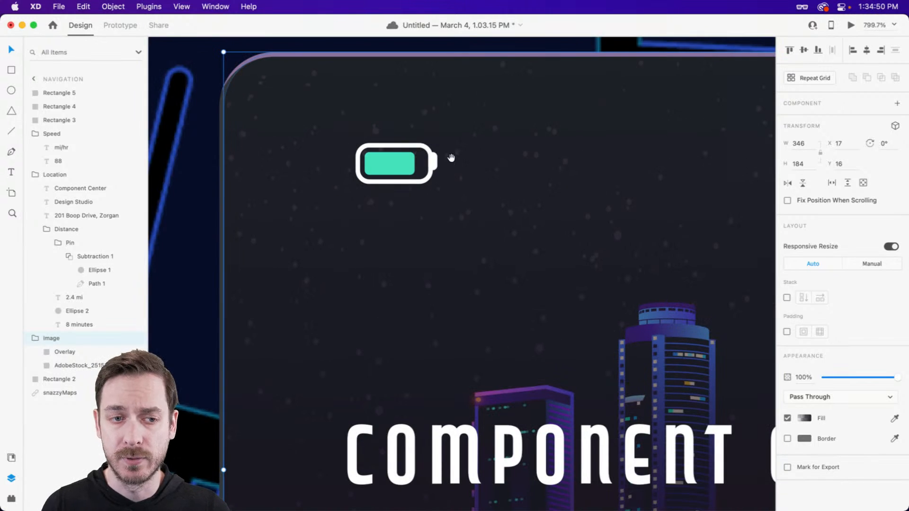
pyautogui.hscroll(2, 427, 154)
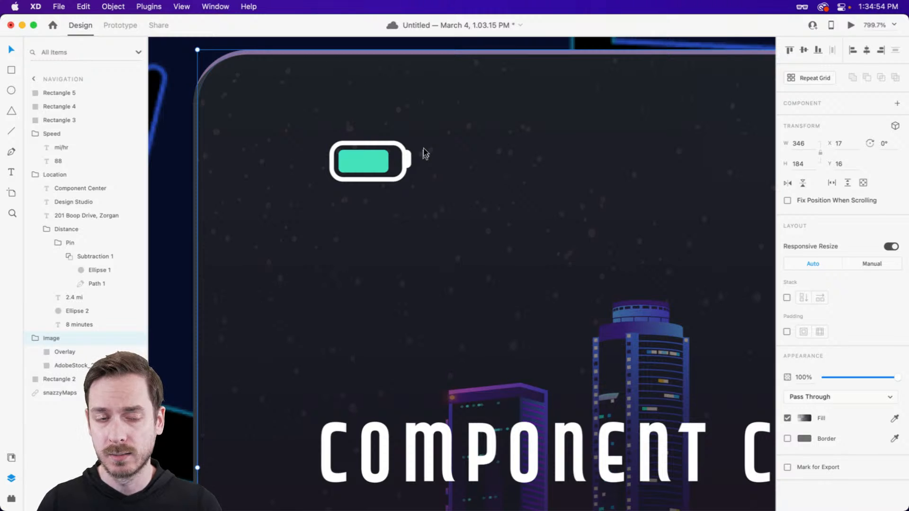
pyautogui.scroll(-4, 425, 153)
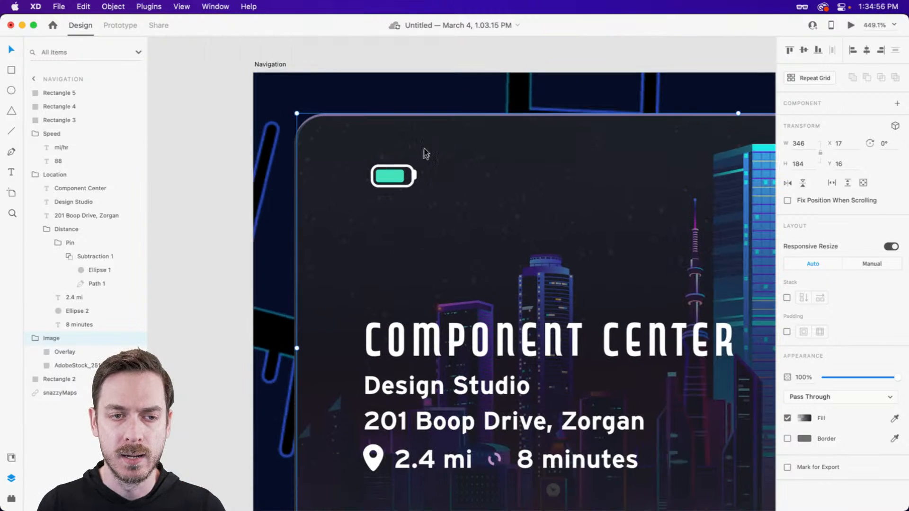
pyautogui.scroll(2, 425, 152)
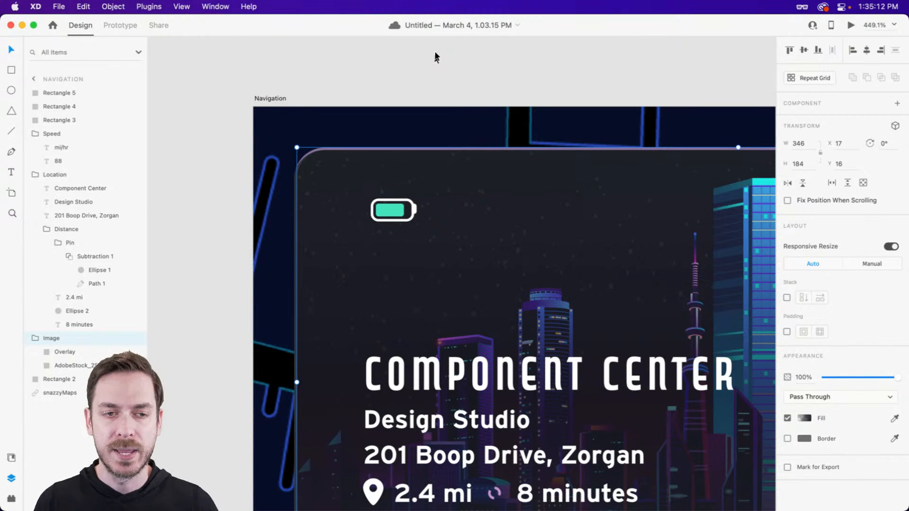
pyautogui.hscroll(3, 436, 57)
pyautogui.click(435, 57)
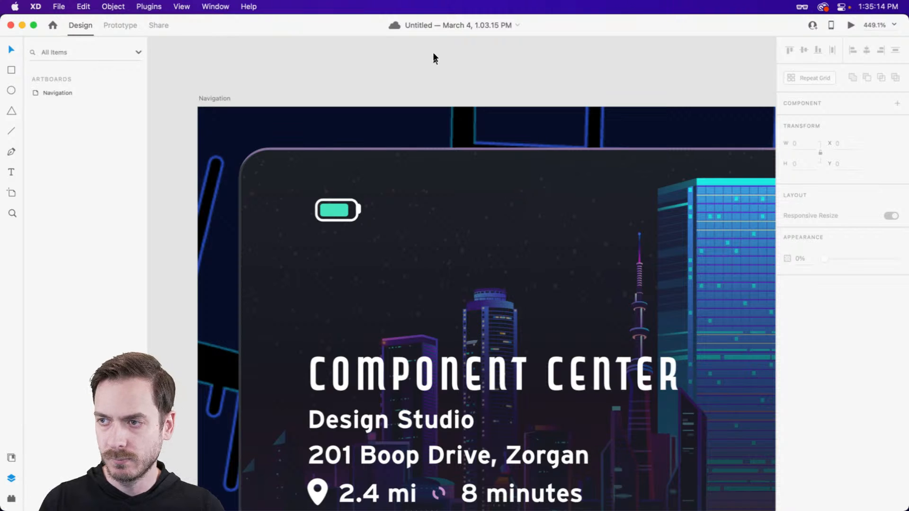
pyautogui.moveTo(432, 85); pyautogui.dragTo(413, 70)
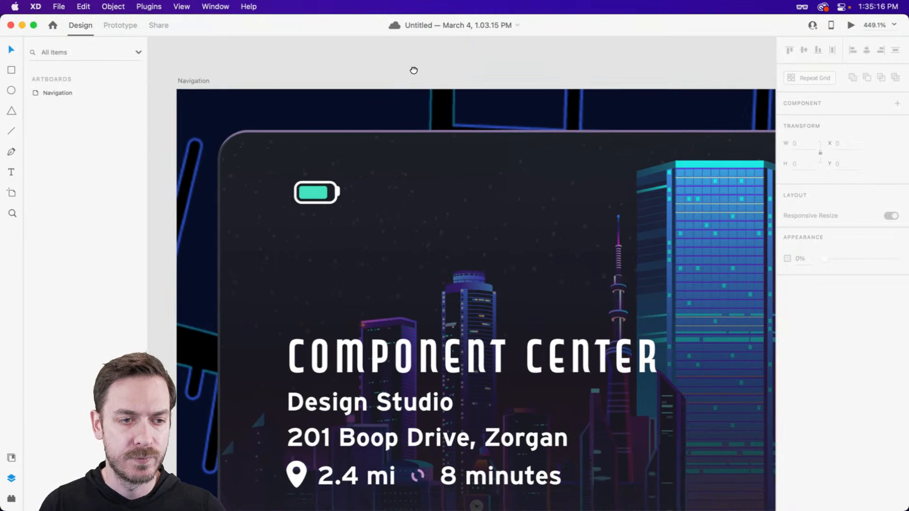
# Add a text label reading "95%" beside the battery icon
pyautogui.scroll(-4, 380, 167)
pyautogui.scroll(5, 365, 178)
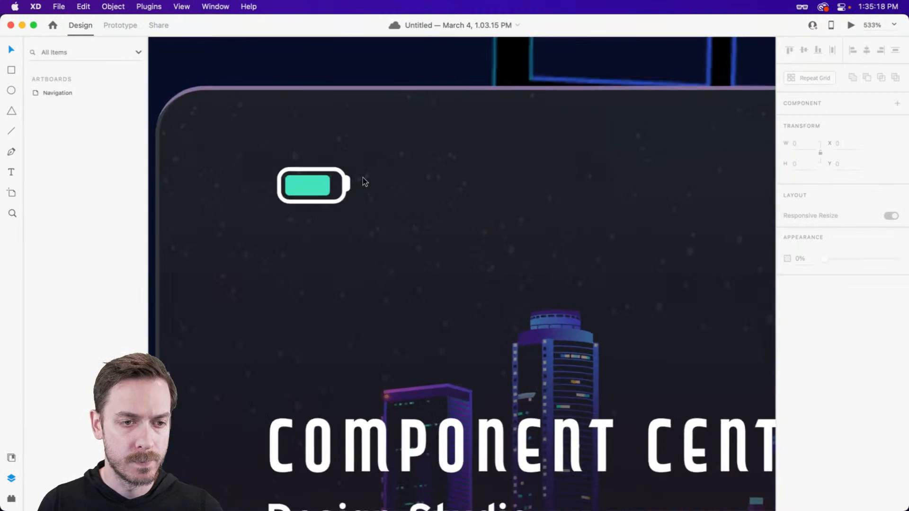
pyautogui.press('t')
pyautogui.click(374, 192)
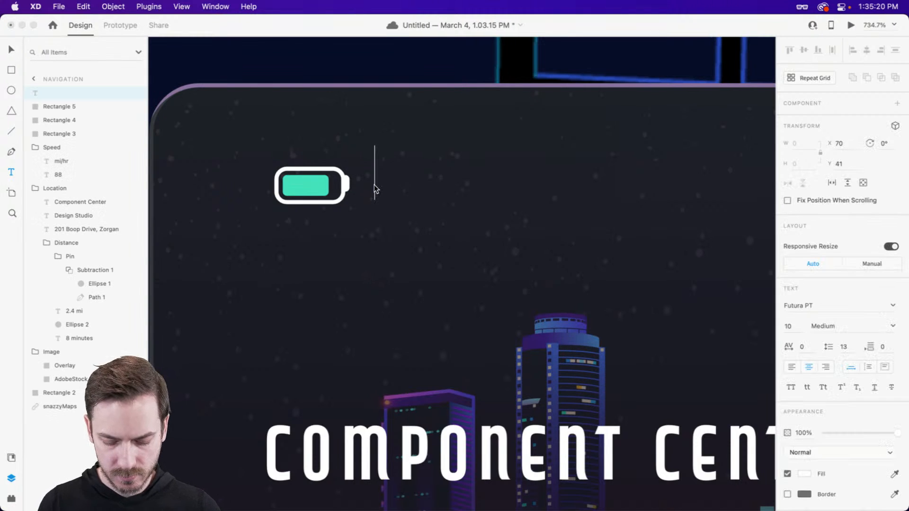
pyautogui.write('95')
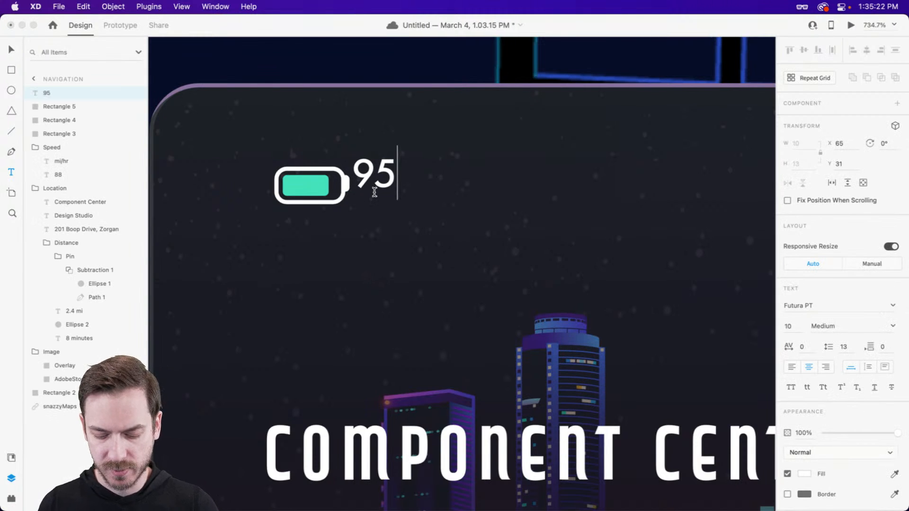
pyautogui.write('%')
pyautogui.press('Escape')
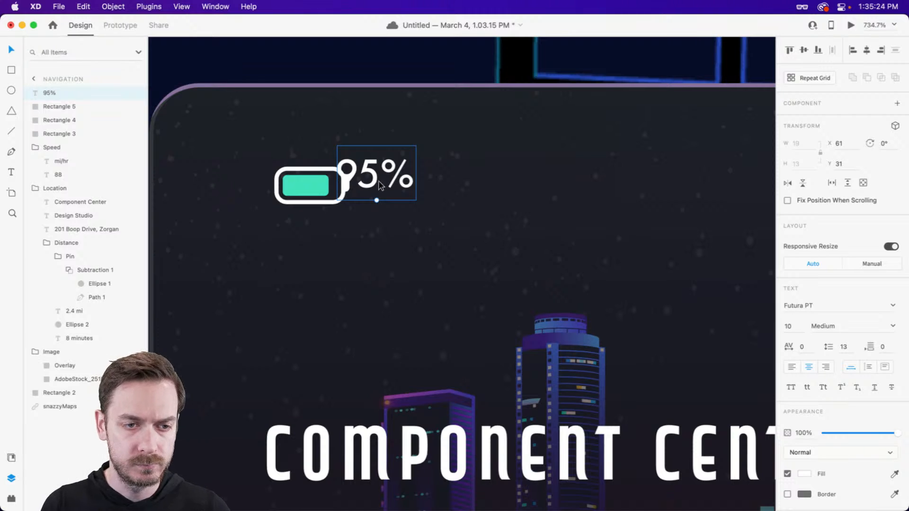
# Set the 95% label to size 8 in Demi weight and position it beside the battery at X 70, Y 35
pyautogui.moveTo(384, 195); pyautogui.dragTo(415, 202)
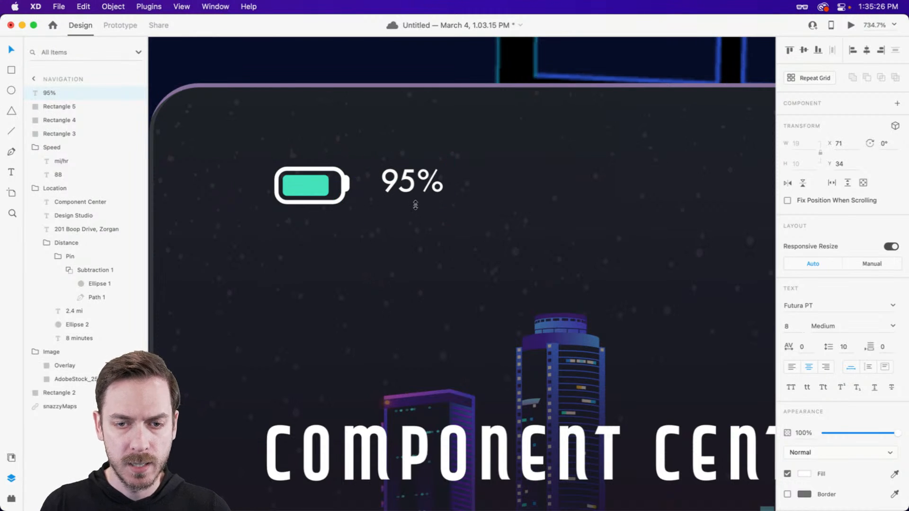
pyautogui.click(894, 327)
pyautogui.click(831, 393)
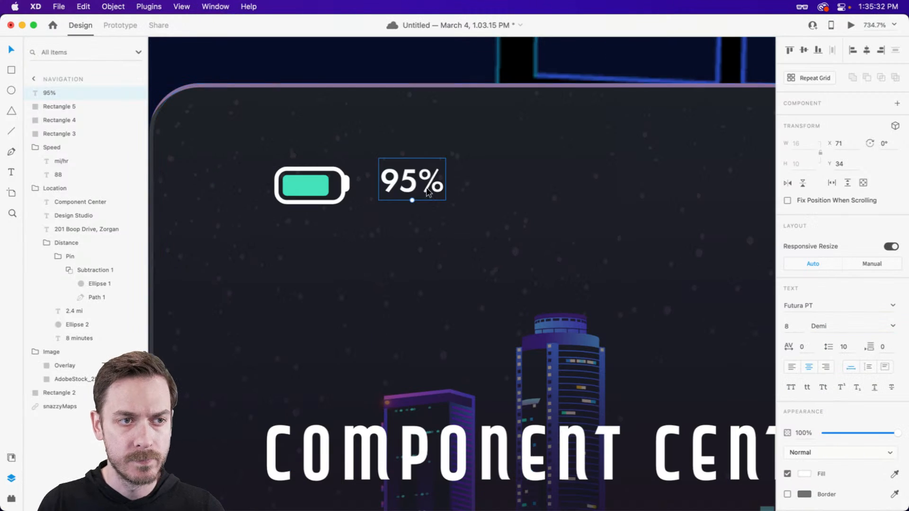
pyautogui.moveTo(402, 180); pyautogui.dragTo(400, 188)
pyautogui.press('Up')
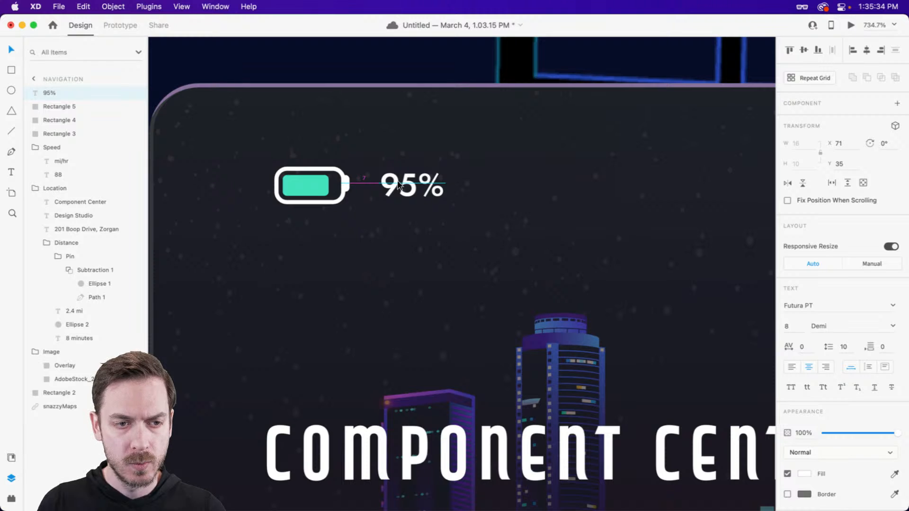
pyautogui.press('Left')
# Search the Icons 4 Design plugin for "battery"
pyautogui.scroll(5, 396, 187)
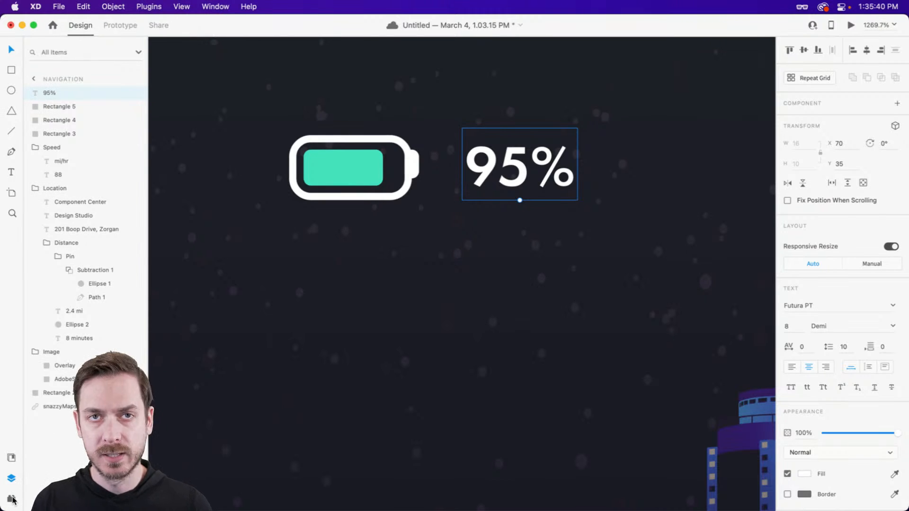
pyautogui.click(12, 499)
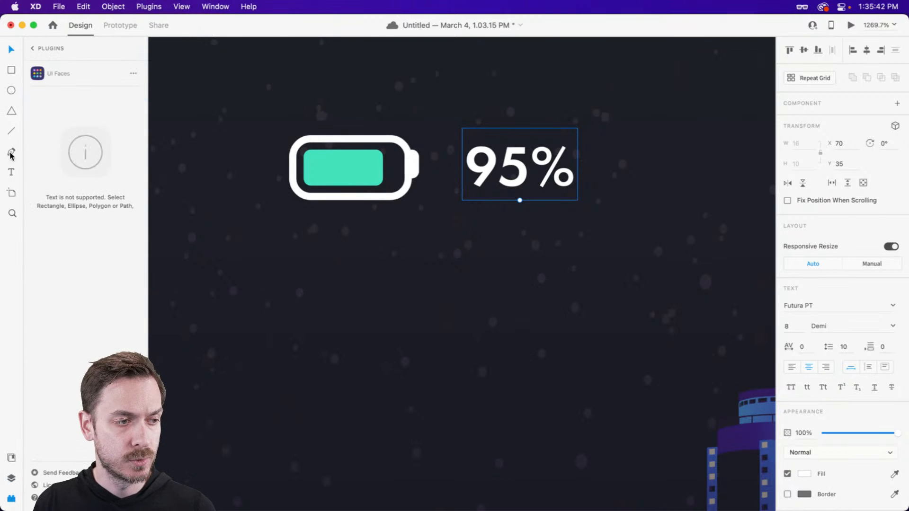
pyautogui.click(31, 48)
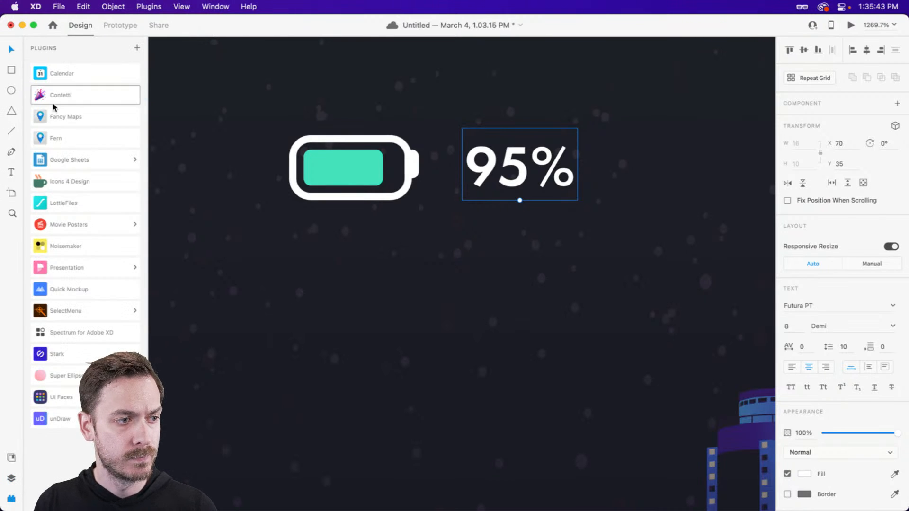
pyautogui.click(45, 181)
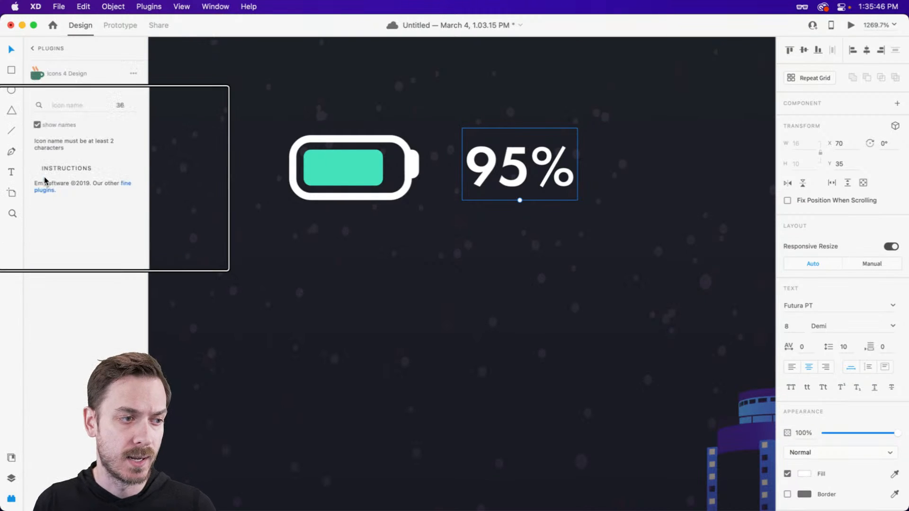
pyautogui.click(61, 108)
pyautogui.write('ba')
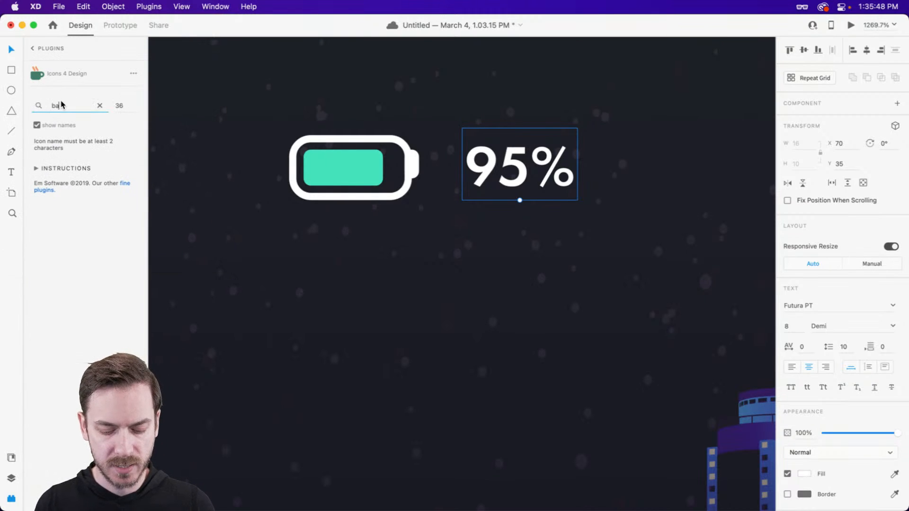
pyautogui.write('ttery')
# Insert the Ionic md-battery-charging icon from the results and move it over the drawn battery icon
pyautogui.scroll(-10, 100, 208)
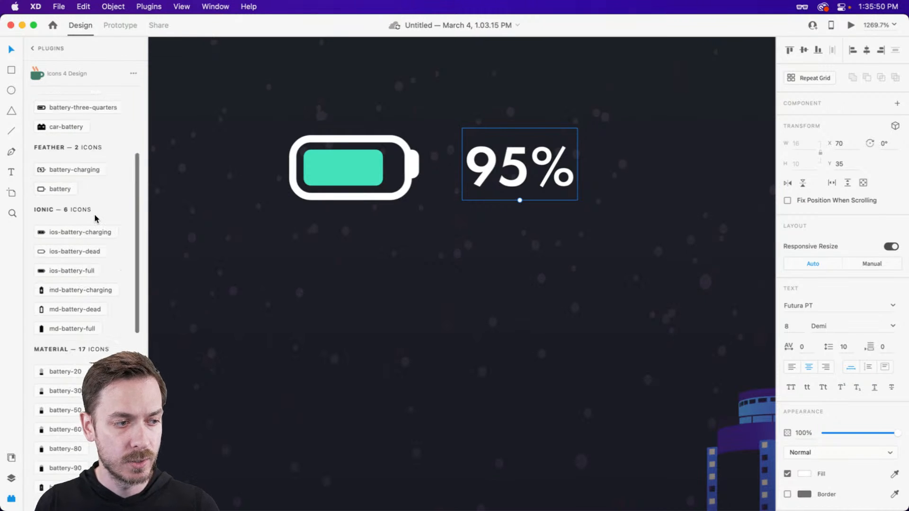
pyautogui.scroll(-3, 96, 217)
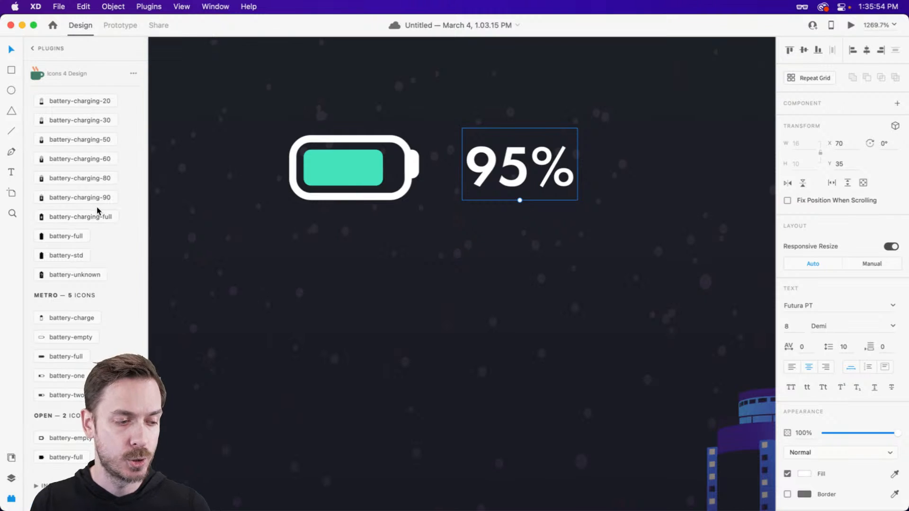
pyautogui.scroll(15, 96, 213)
pyautogui.scroll(5, 99, 211)
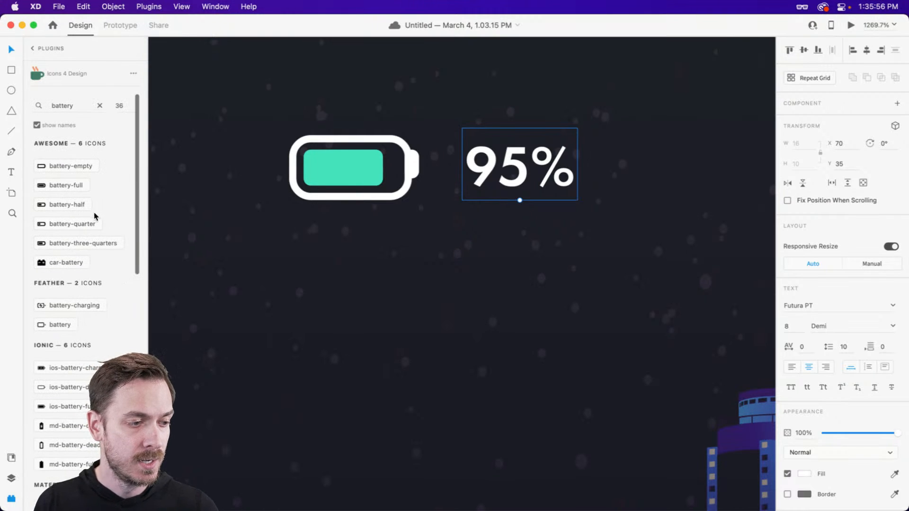
pyautogui.scroll(-12, 67, 211)
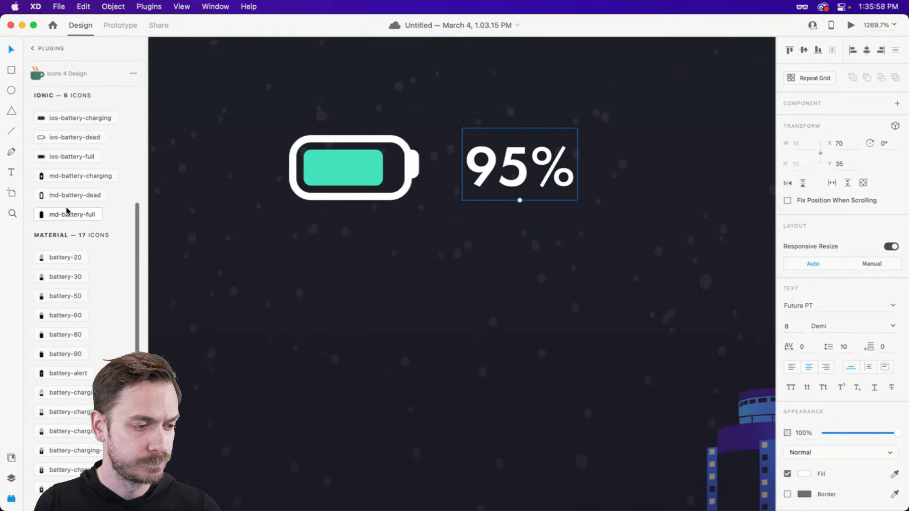
pyautogui.click(59, 174)
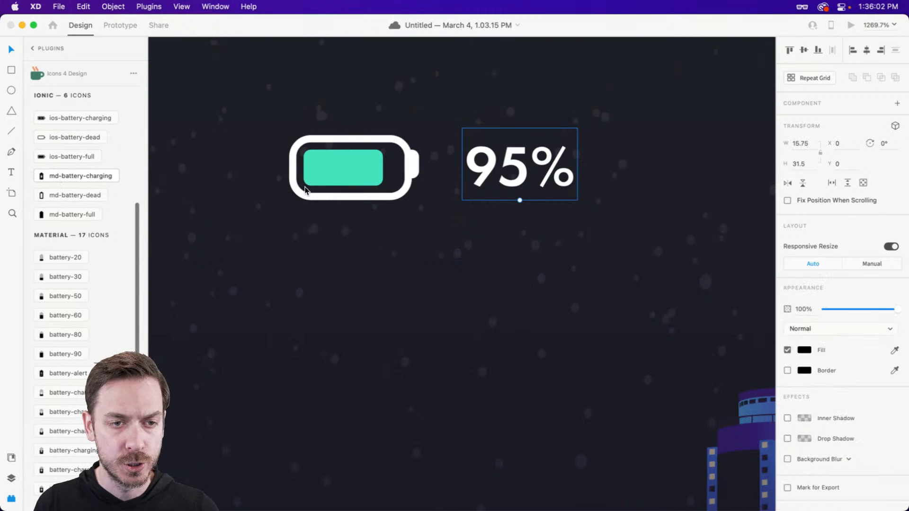
pyautogui.moveTo(515, 257); pyautogui.dragTo(215, 75)
pyautogui.moveTo(188, 43); pyautogui.dragTo(451, 226)
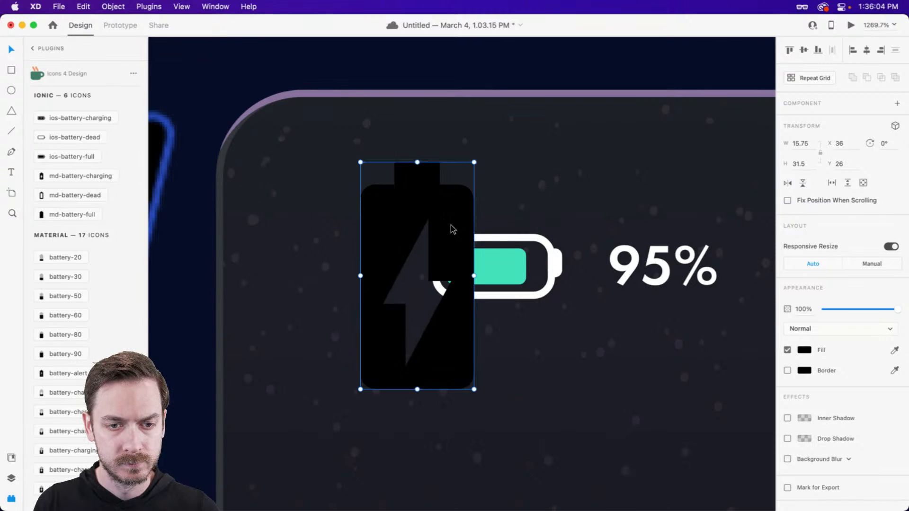
# Rotate the charging battery icon by 90° and set its fill to white (#FFFFFF)
pyautogui.moveTo(478, 158); pyautogui.dragTo(574, 347)
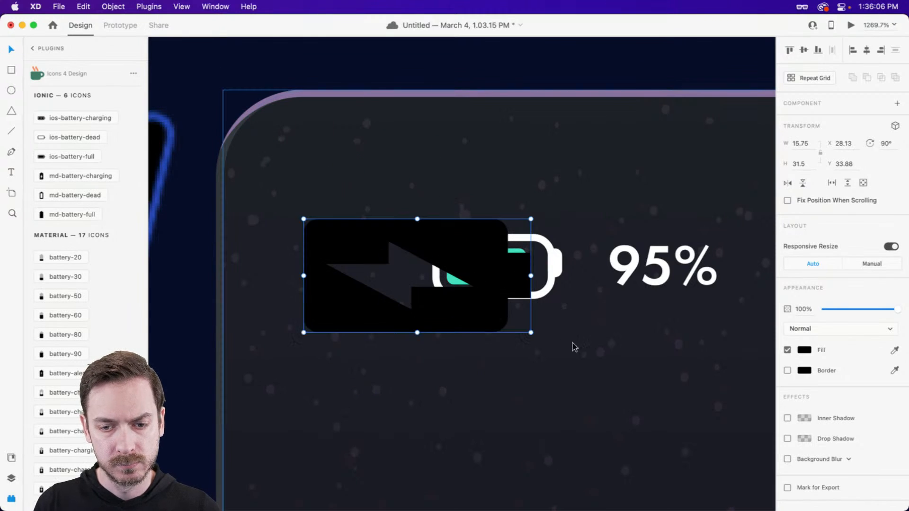
pyautogui.click(806, 350)
pyautogui.moveTo(714, 340); pyautogui.dragTo(501, 131)
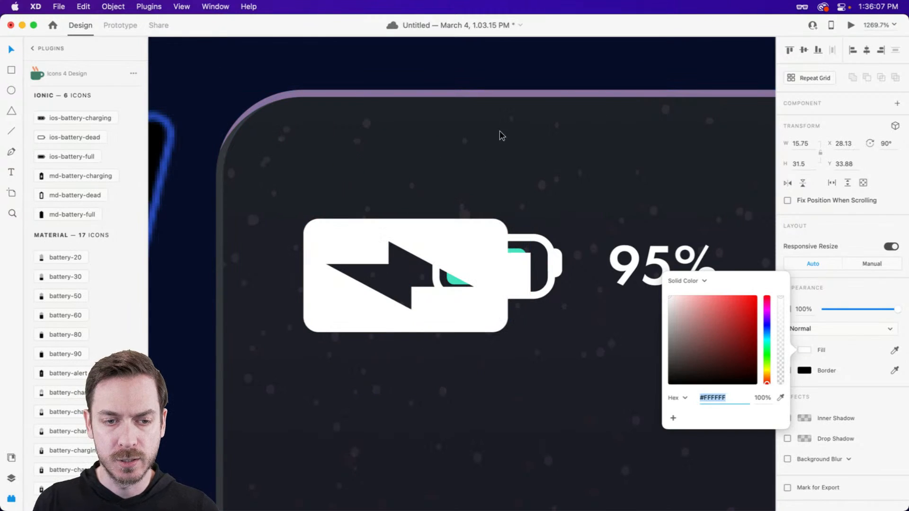
# Shrink the charging battery icon and delete it from the card
pyautogui.click(879, 299)
pyautogui.moveTo(526, 277); pyautogui.dragTo(487, 307)
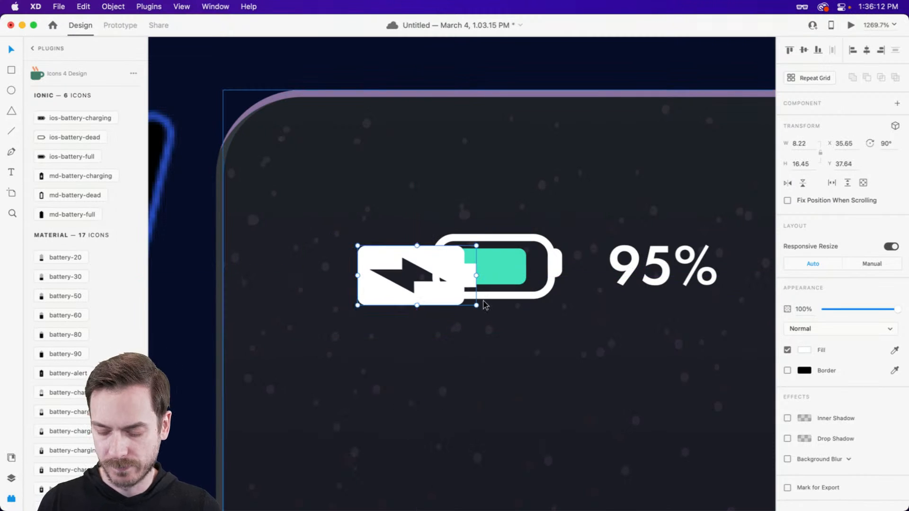
pyautogui.press('Delete')
# Group the drawn battery icon with its 95% label and name the group Battery
pyautogui.hscroll(4, 485, 306)
pyautogui.scroll(-1, 485, 307)
pyautogui.click(441, 215)
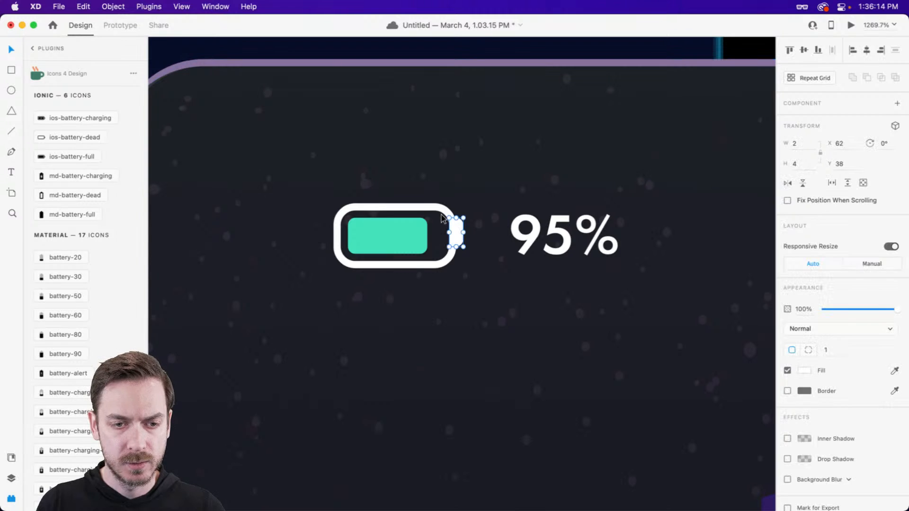
pyautogui.keyDown('shift'); pyautogui.click(563, 235); pyautogui.keyUp('shift')
pyautogui.press('super+g')
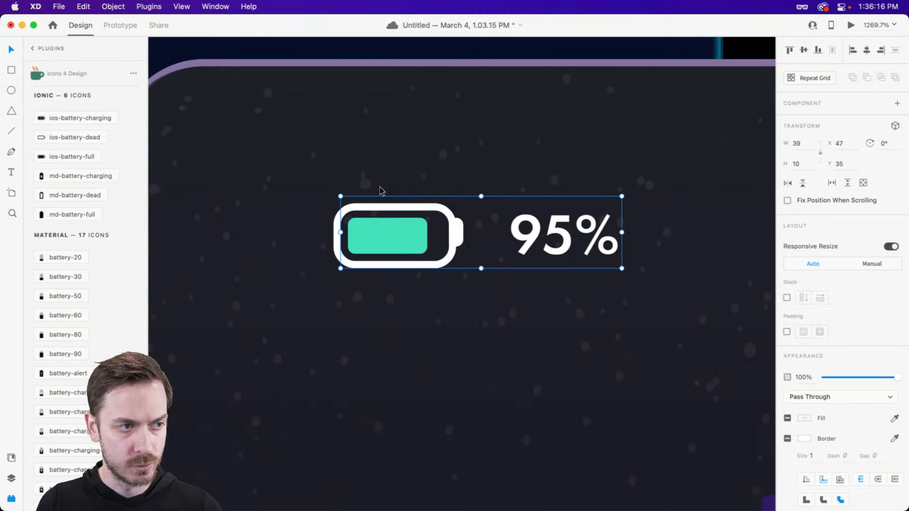
pyautogui.press('super+y')
pyautogui.doubleClick(56, 92)
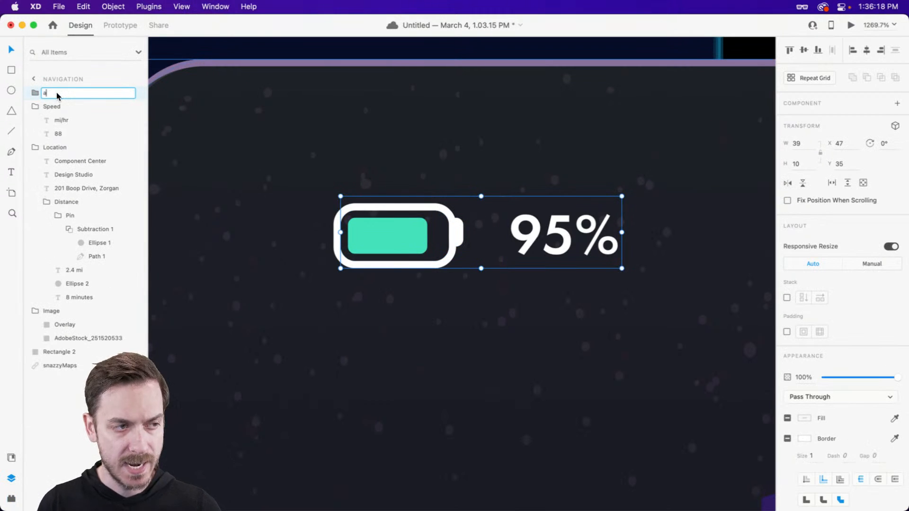
pyautogui.write('Battery')
pyautogui.press('Return')
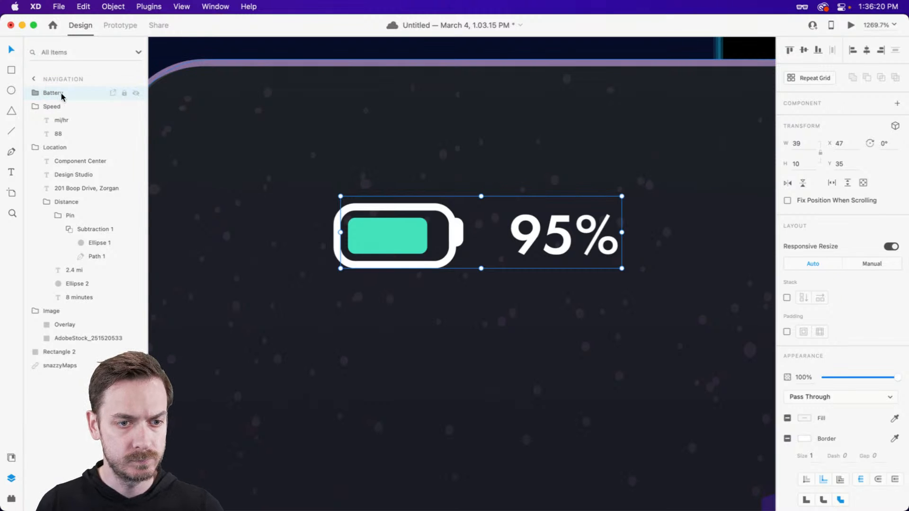
# Add a "72°" text label beside the battery percentage and move it to X 113, Y 35
pyautogui.scroll(-5, 360, 187)
pyautogui.hscroll(10, 524, 202)
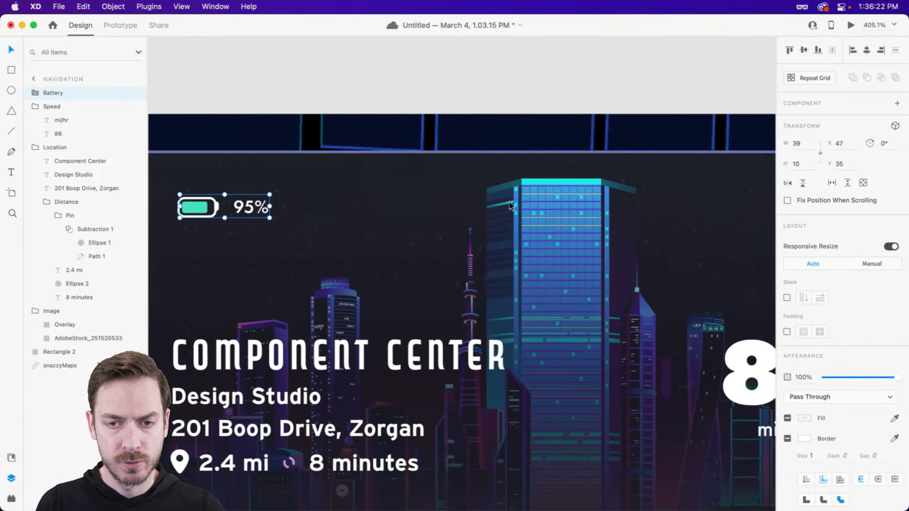
pyautogui.hscroll(6, 573, 192)
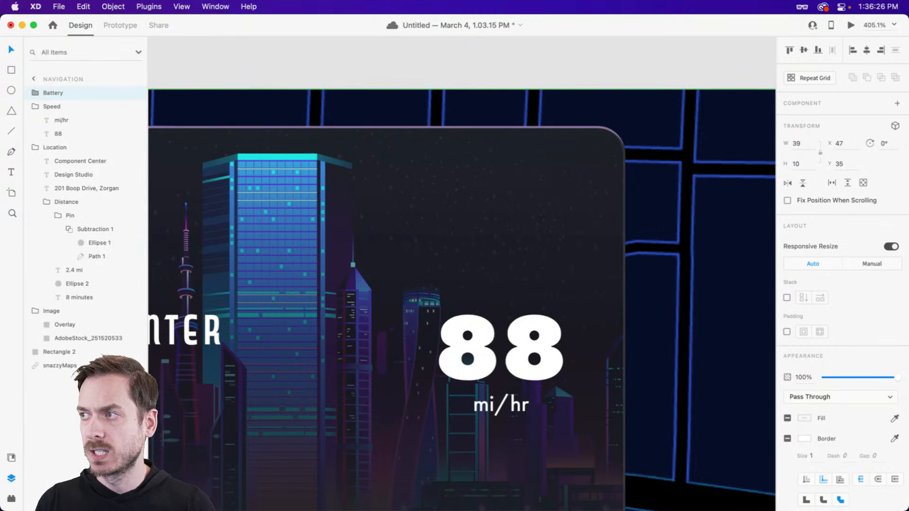
pyautogui.hscroll(-13, 266, 187)
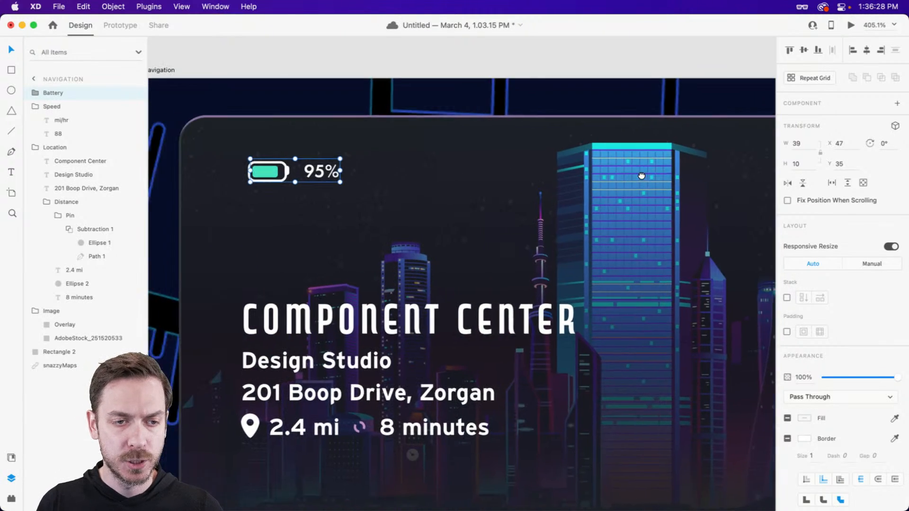
pyautogui.scroll(6, 414, 163)
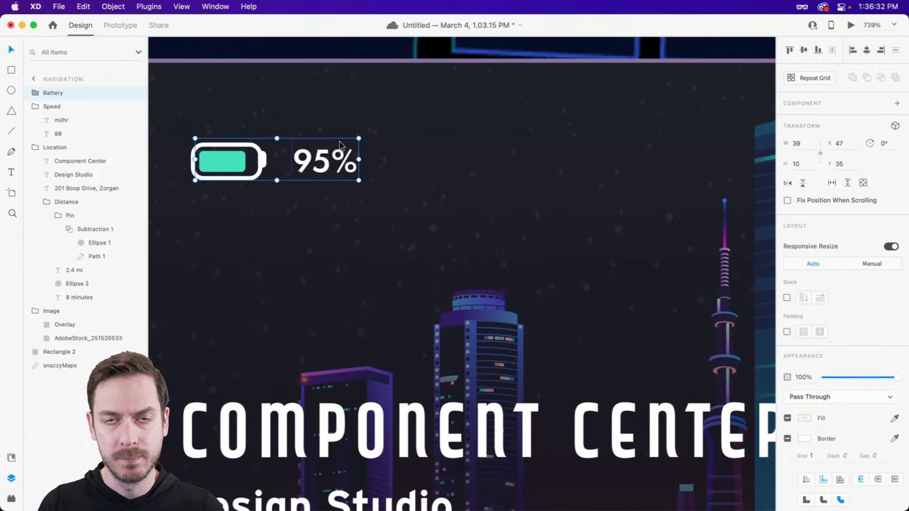
pyautogui.press('t')
pyautogui.click(421, 171)
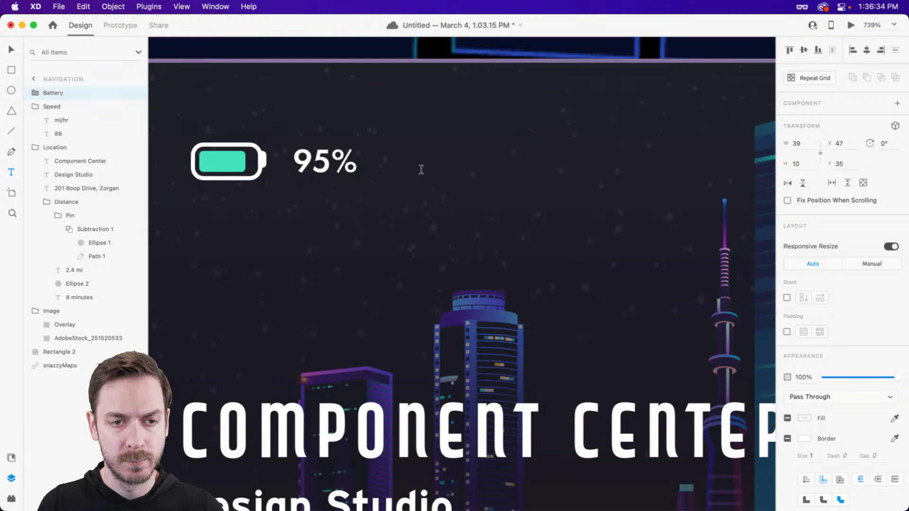
pyautogui.write('72')
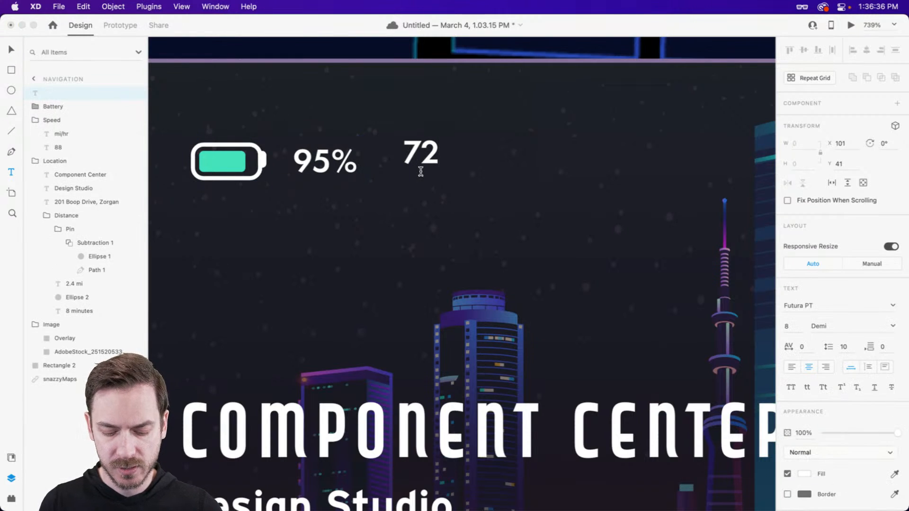
pyautogui.write('°')
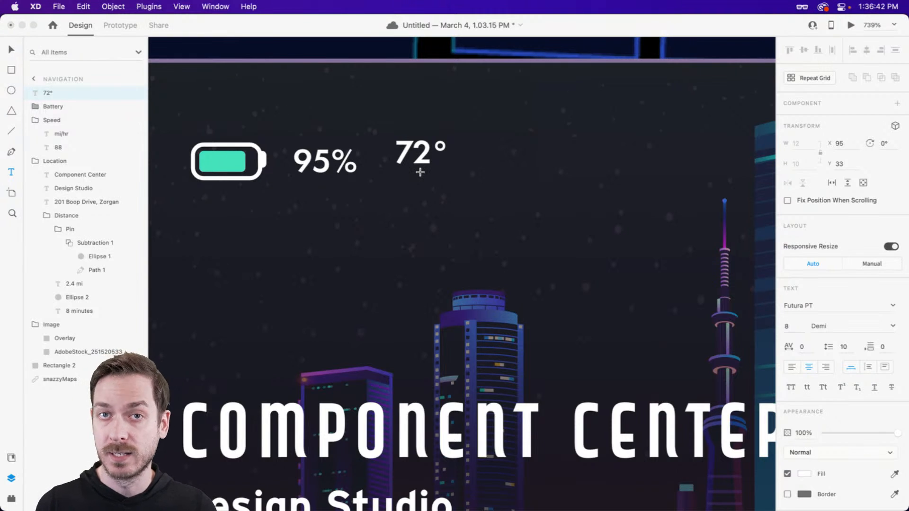
pyautogui.click(421, 171)
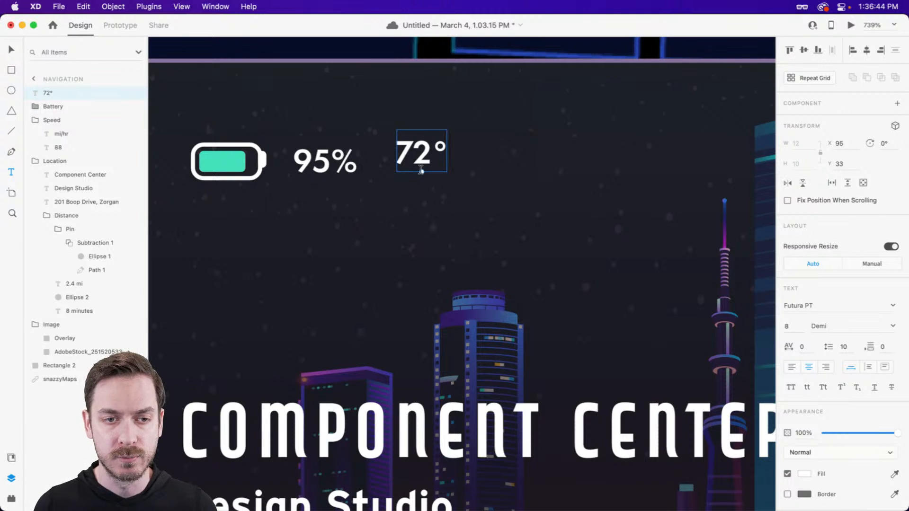
pyautogui.moveTo(419, 169); pyautogui.dragTo(502, 166)
# Search the Icons 4 Design plugin for "weather"
pyautogui.scroll(3, 488, 172)
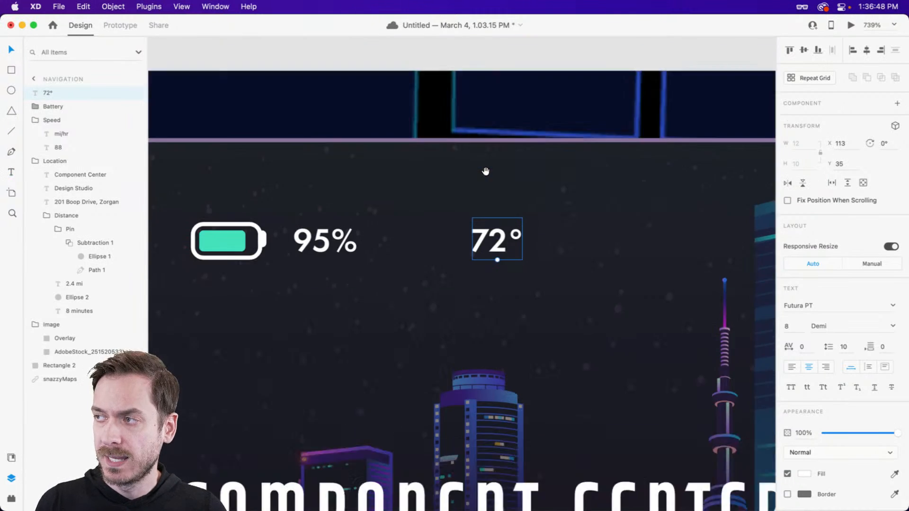
pyautogui.scroll(-2, 513, 102)
pyautogui.scroll(3, 514, 102)
pyautogui.scroll(-1, 514, 102)
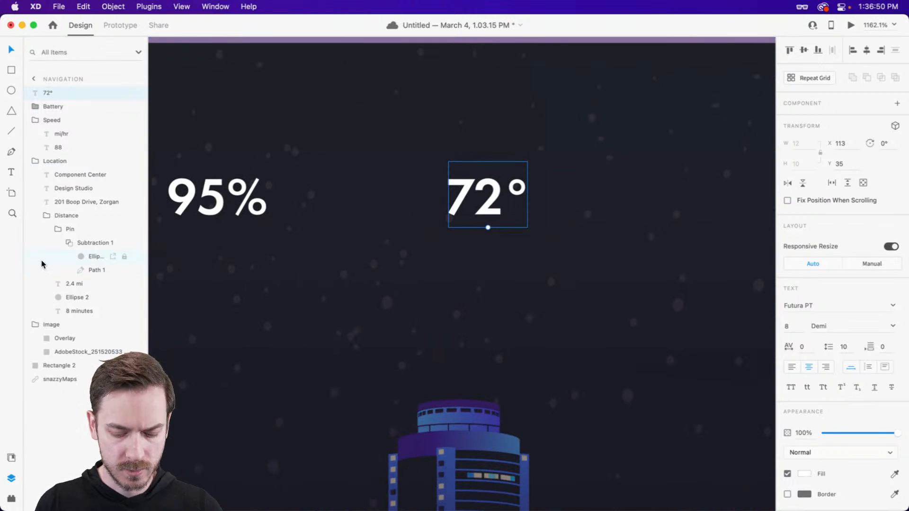
pyautogui.press('shift+super+p')
pyautogui.moveTo(84, 108); pyautogui.dragTo(2, 106)
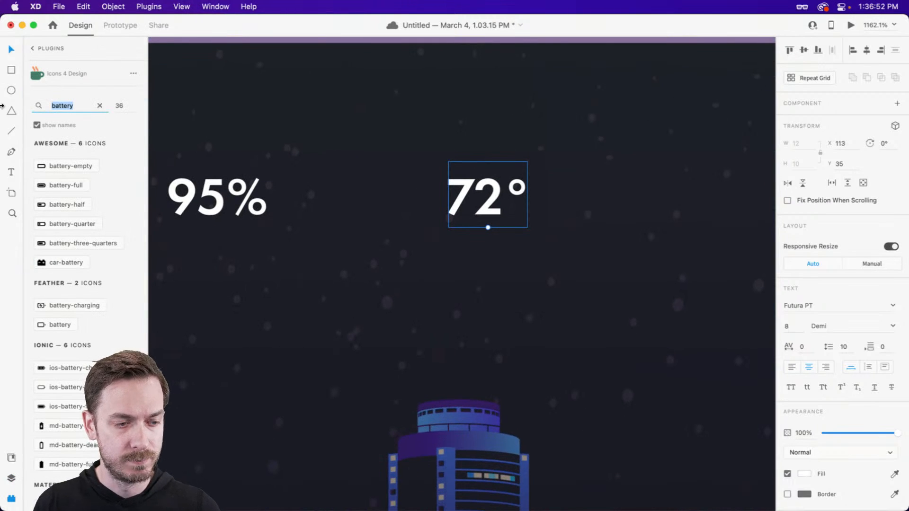
pyautogui.write('weather')
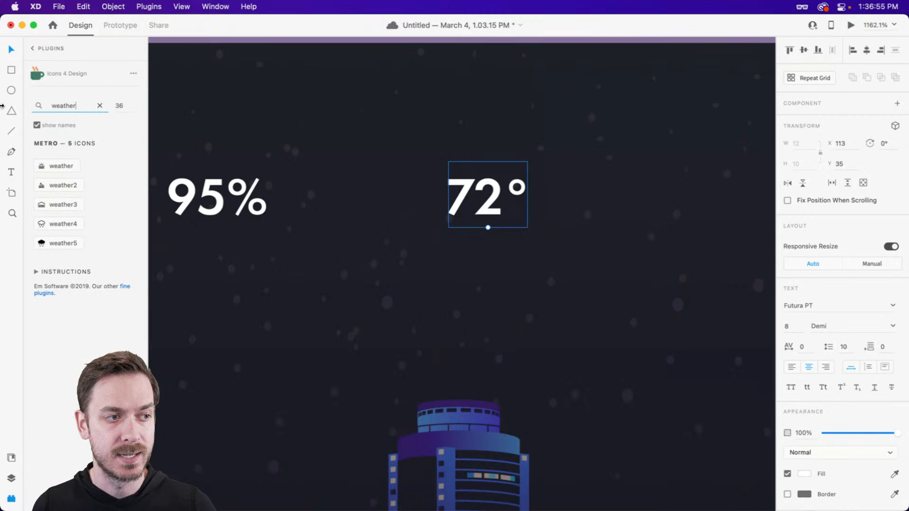
pyautogui.press('Return')
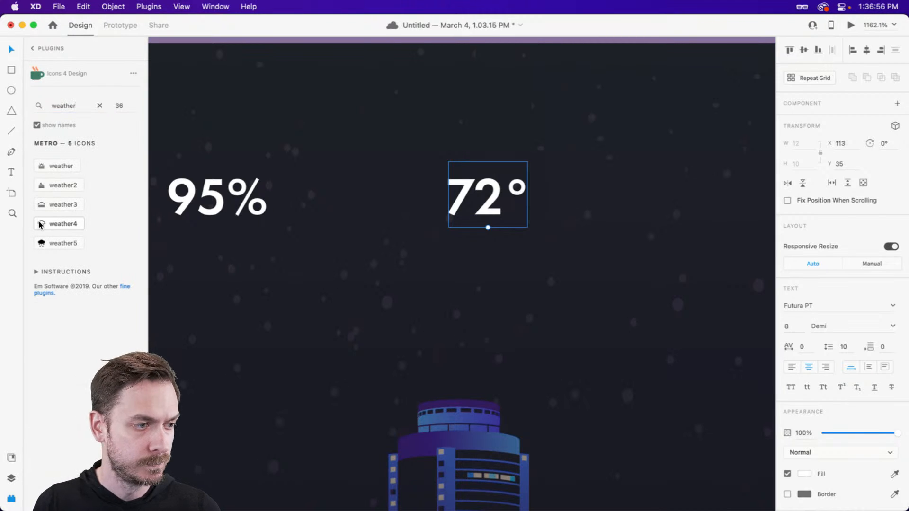
# Insert the Metro weather5 icon, scale it down to about 9.18 × 9.18 and place it beside the 72° label
pyautogui.click(58, 245)
pyautogui.moveTo(476, 243); pyautogui.dragTo(700, 315)
pyautogui.moveTo(700, 315); pyautogui.dragTo(574, 161)
pyautogui.moveTo(632, 80); pyautogui.dragTo(561, 148)
pyautogui.moveTo(516, 168); pyautogui.dragTo(472, 153)
# Set the weather icon's fill to white (#FFFFFF) and widen its gap from the 72° label
pyautogui.click(801, 352)
pyautogui.moveTo(738, 332); pyautogui.dragTo(632, 260)
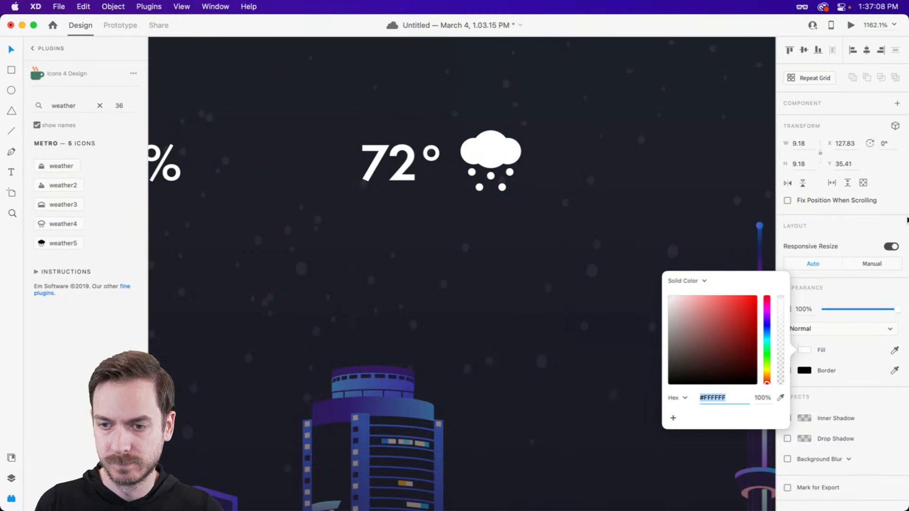
pyautogui.click(906, 216)
pyautogui.moveTo(507, 152); pyautogui.dragTo(534, 152)
# Change the temperature label's text to "2°"
pyautogui.click(419, 161)
pyautogui.doubleClick(419, 161)
pyautogui.moveTo(418, 162); pyautogui.dragTo(265, 156)
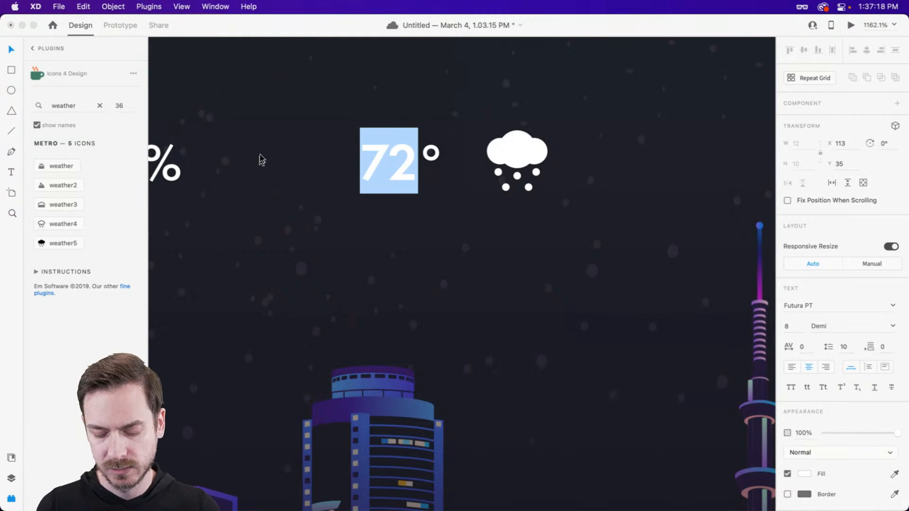
pyautogui.write('2')
pyautogui.press('Escape')
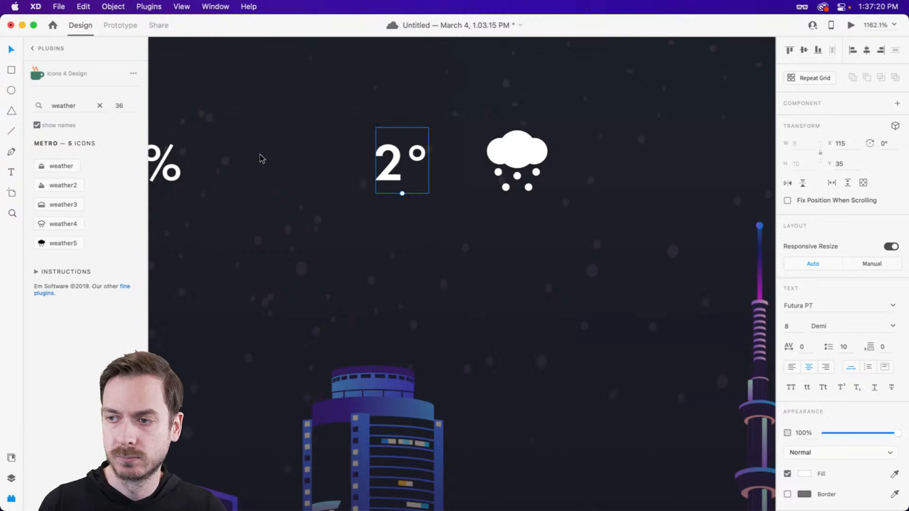
# Move the weather icon closer to the 2° label, group the two and name the group Weather
pyautogui.moveTo(521, 141); pyautogui.dragTo(506, 142)
pyautogui.keyDown('shift'); pyautogui.click(404, 163); pyautogui.keyUp('shift')
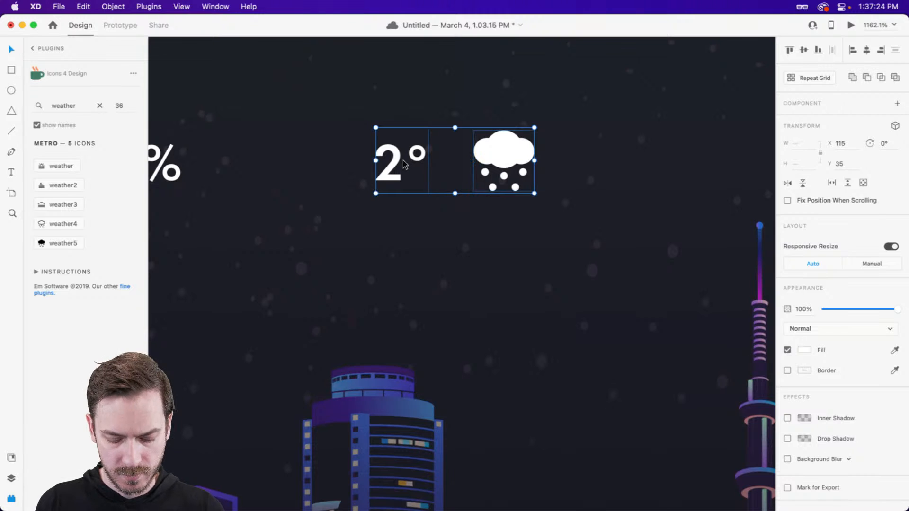
pyautogui.press('super+g')
pyautogui.press('super+y')
pyautogui.doubleClick(58, 95)
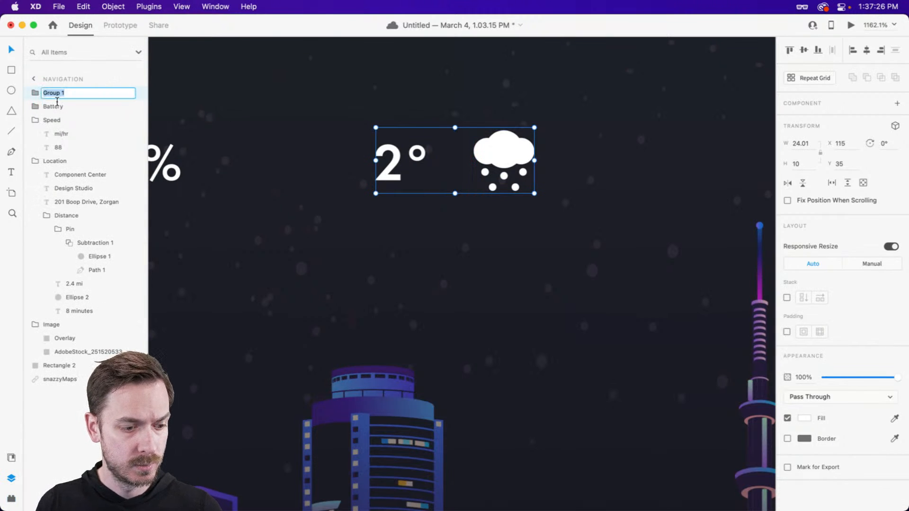
pyautogui.write('Weather')
pyautogui.press('Return')
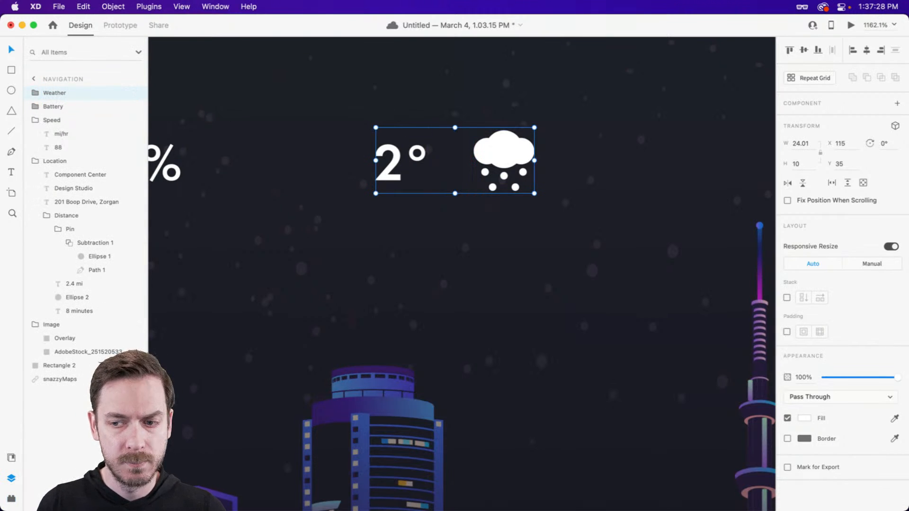
# Turn on a horizontal stack for the Weather group and left-align the text of its 2° label
pyautogui.click(787, 299)
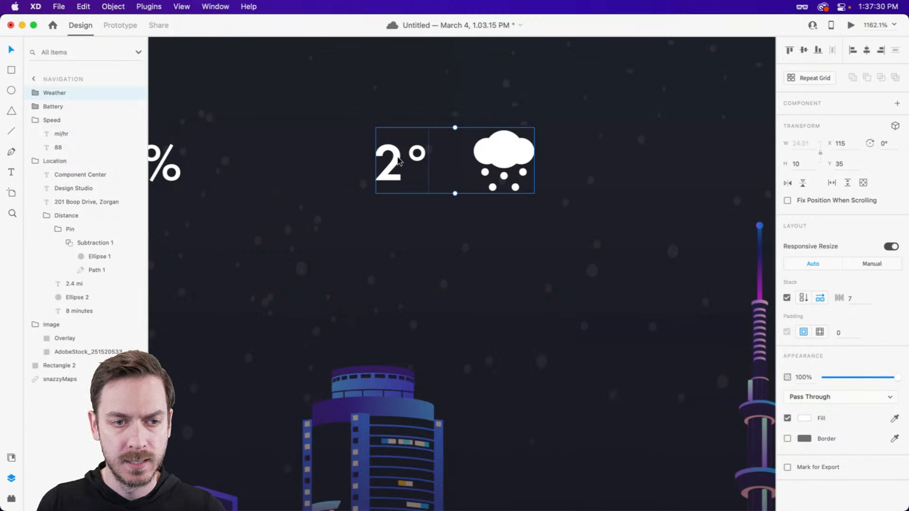
pyautogui.doubleClick(398, 161)
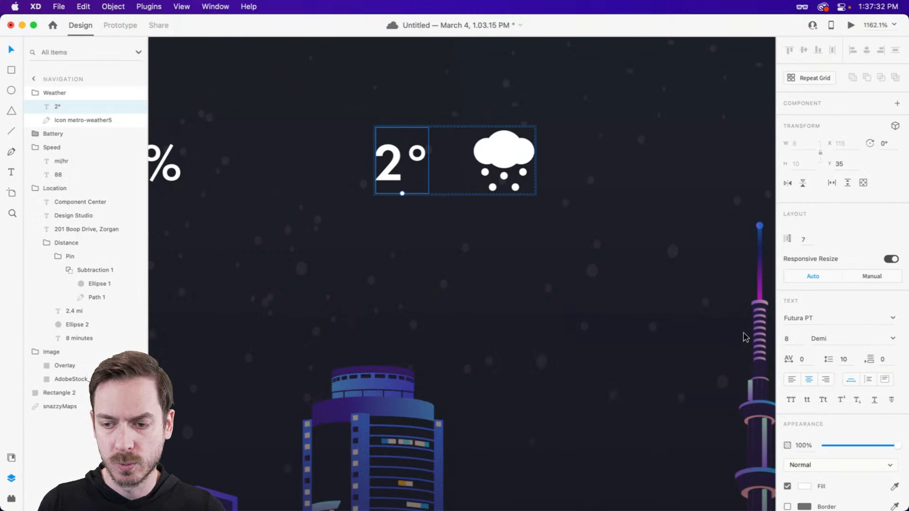
pyautogui.click(792, 380)
# Duplicate the 2° label inside the Weather stack and move the copy to the far side of the weather icon
pyautogui.press('super+d')
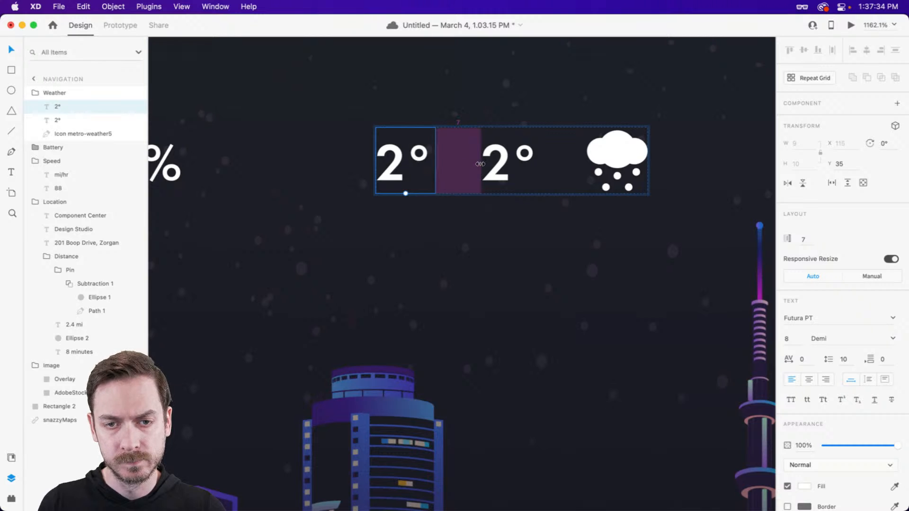
pyautogui.moveTo(479, 164); pyautogui.dragTo(561, 178)
pyautogui.press('super+z')
pyautogui.press('super+z')
pyautogui.click(570, 220)
pyautogui.click(519, 168)
pyautogui.doubleClick(504, 161)
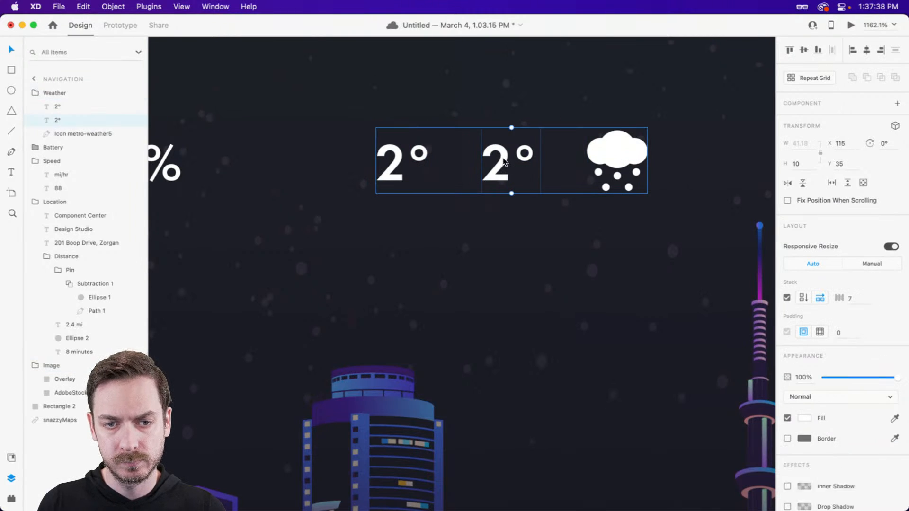
pyautogui.moveTo(504, 160); pyautogui.dragTo(658, 170)
# Change the text of the copied label after the weather icon to "12:37 PM"
pyautogui.hscroll(3, 592, 180)
pyautogui.doubleClick(546, 174)
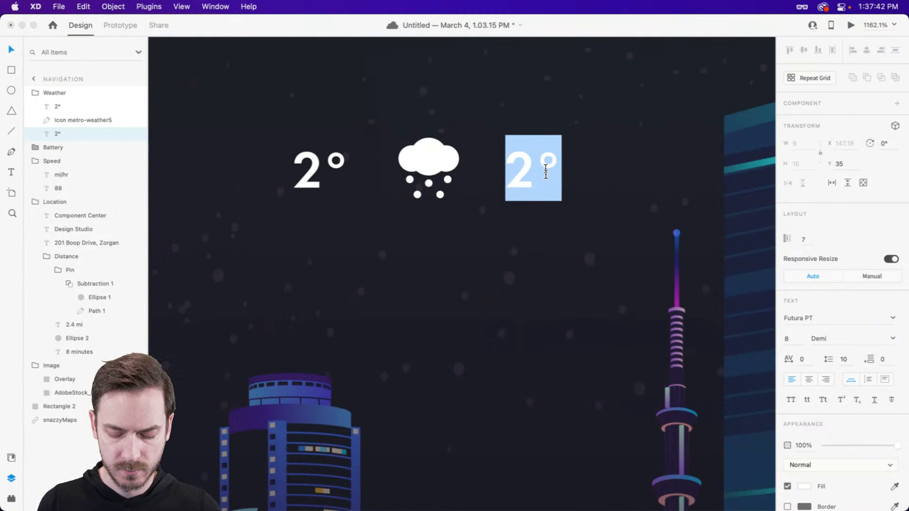
pyautogui.write('12:')
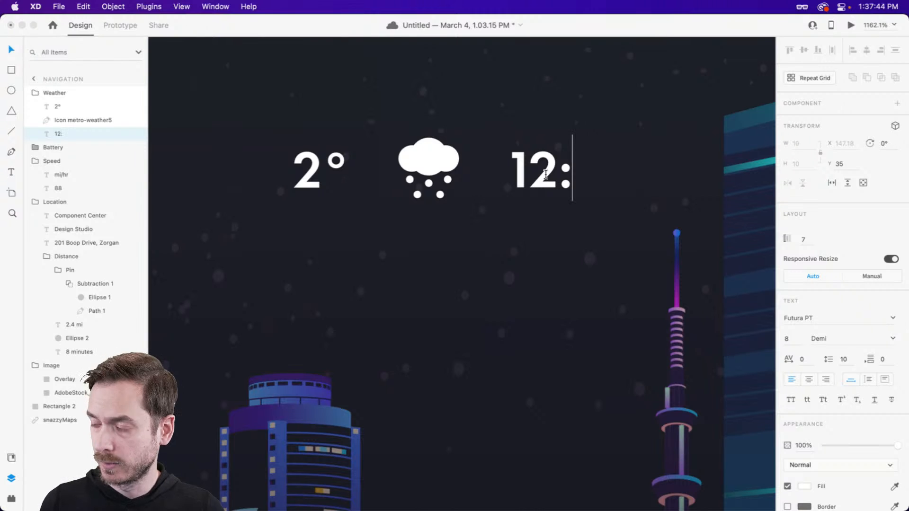
pyautogui.write('37')
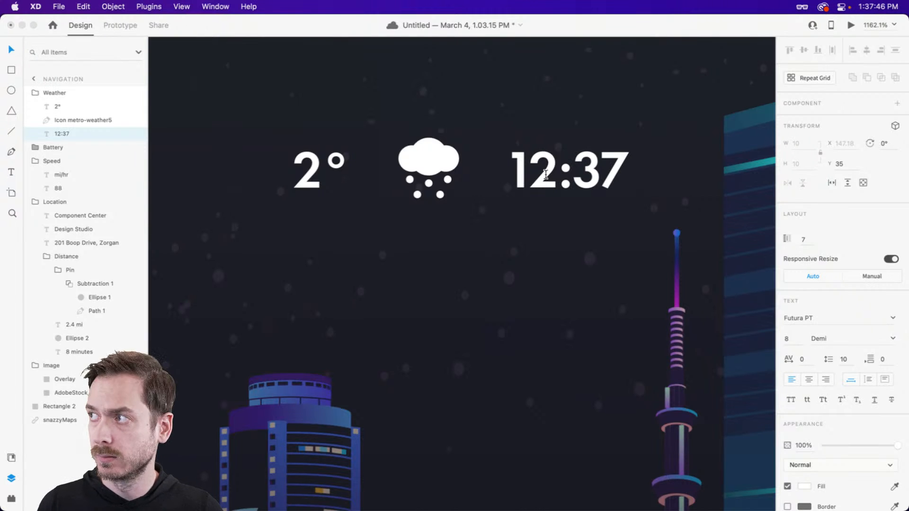
pyautogui.write(' PM')
pyautogui.press('Escape')
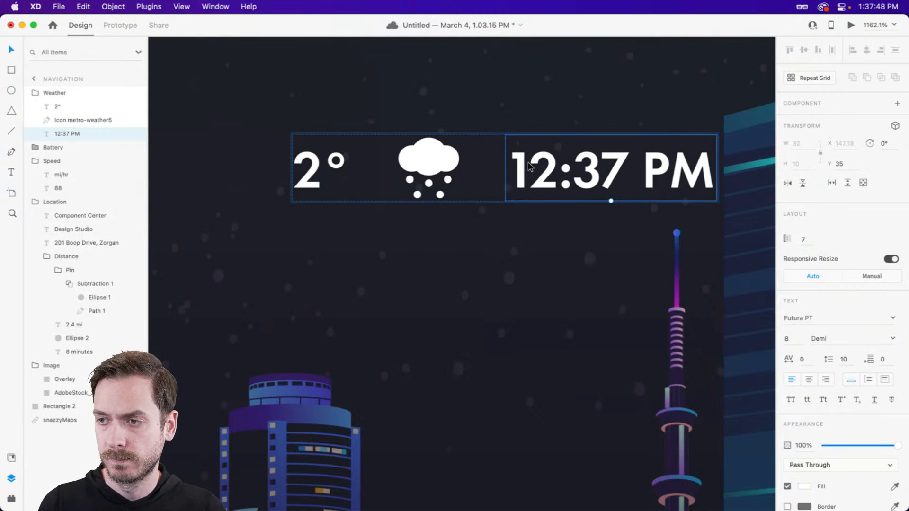
pyautogui.press('Escape')
# Move the Weather group to the card's upper-right area above the 88 mi/hr speed, at X 274.82, Y 35
pyautogui.scroll(-5, 528, 166)
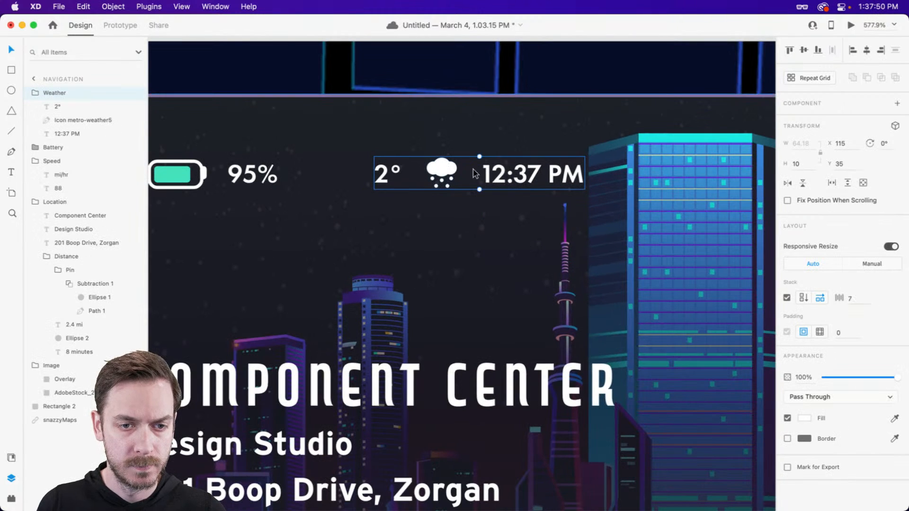
pyautogui.scroll(-2, 472, 171)
pyautogui.scroll(-4, 471, 169)
pyautogui.hscroll(3, 379, 182)
pyautogui.moveTo(341, 162); pyautogui.dragTo(624, 171)
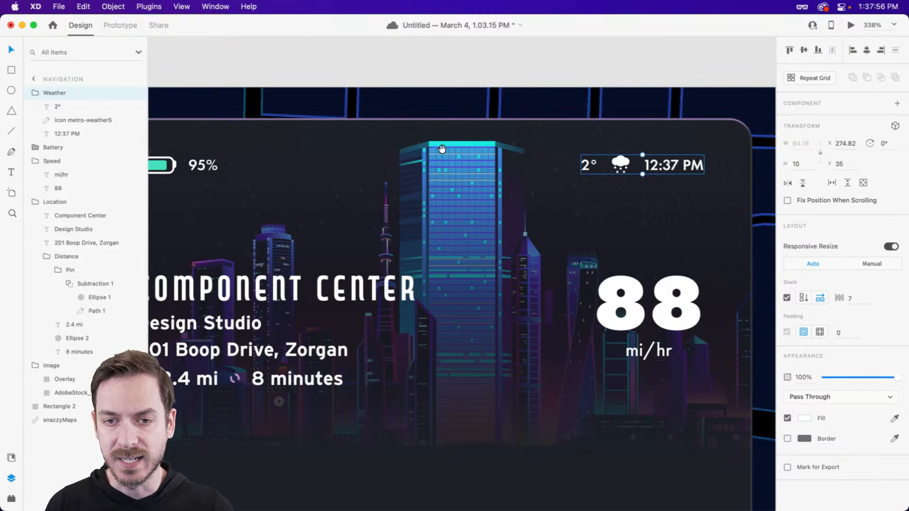
pyautogui.moveTo(446, 149)
pyautogui.mouseDown()
pyautogui.moveTo(472, 151)
pyautogui.moveTo(451, 149)
pyautogui.mouseUp()
pyautogui.scroll(4, 638, 161)
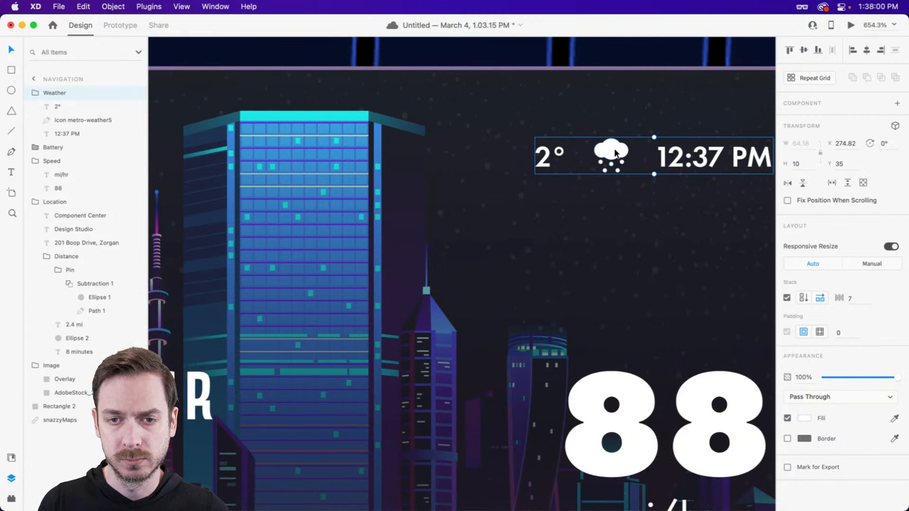
# Set the Weather stack's spacing to 6 and shift the group sideways to X 276.82 above the 88 speed reading
pyautogui.click(858, 304)
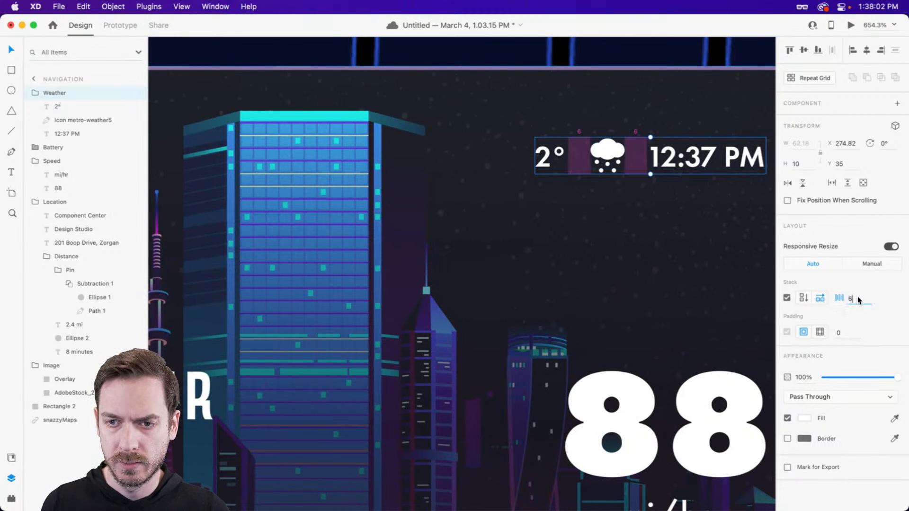
pyautogui.write('6')
pyautogui.press('Return')
pyautogui.hscroll(2, 668, 156)
pyautogui.moveTo(666, 152)
pyautogui.mouseDown()
pyautogui.moveTo(655, 152)
pyautogui.moveTo(674, 152)
pyautogui.mouseUp()
pyautogui.scroll(-10, 641, 166)
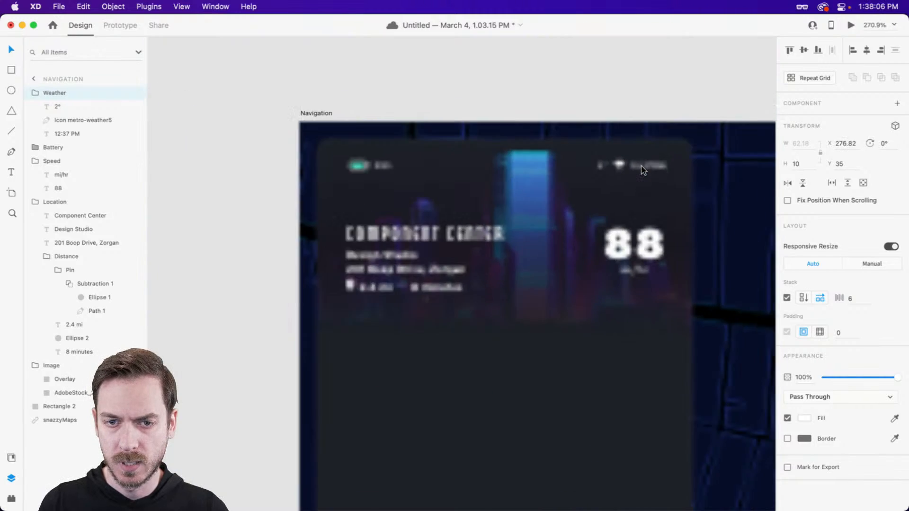
# Move the Location and Speed groups up together so that Location sits at Y 84
pyautogui.click(580, 87)
pyautogui.scroll(-1, 544, 109)
pyautogui.click(427, 192)
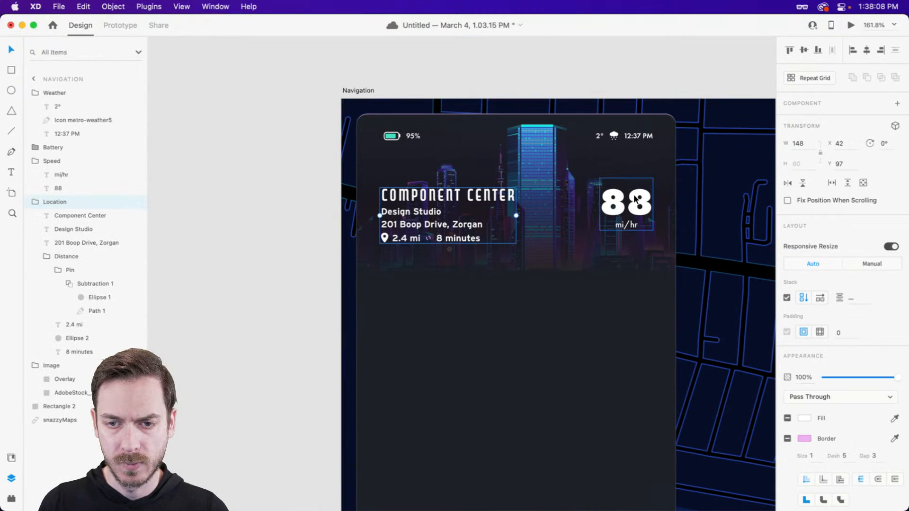
pyautogui.keyDown('shift'); pyautogui.click(648, 202); pyautogui.keyUp('shift')
pyautogui.moveTo(648, 202); pyautogui.dragTo(647, 189)
pyautogui.scroll(-2, 521, 241)
# Preview the Navigation artboard to check the card header, and close the preview
pyautogui.click(497, 236)
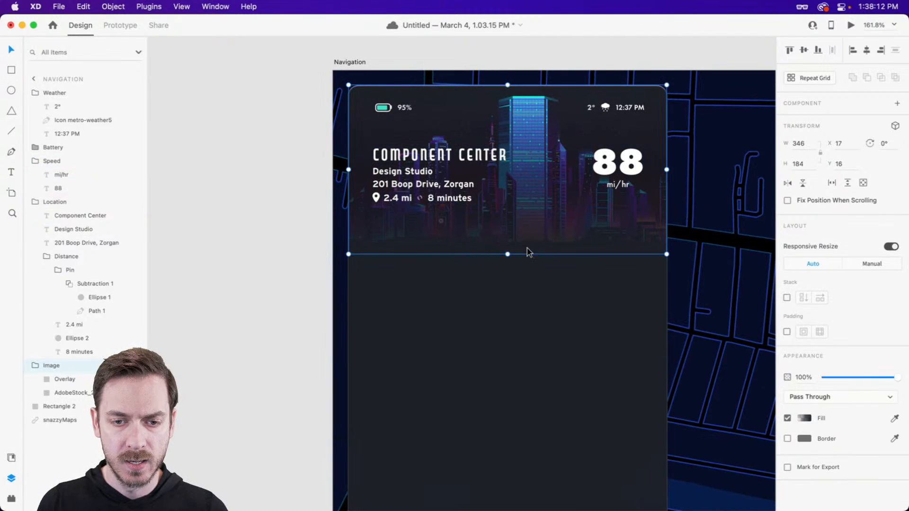
pyautogui.click(539, 284)
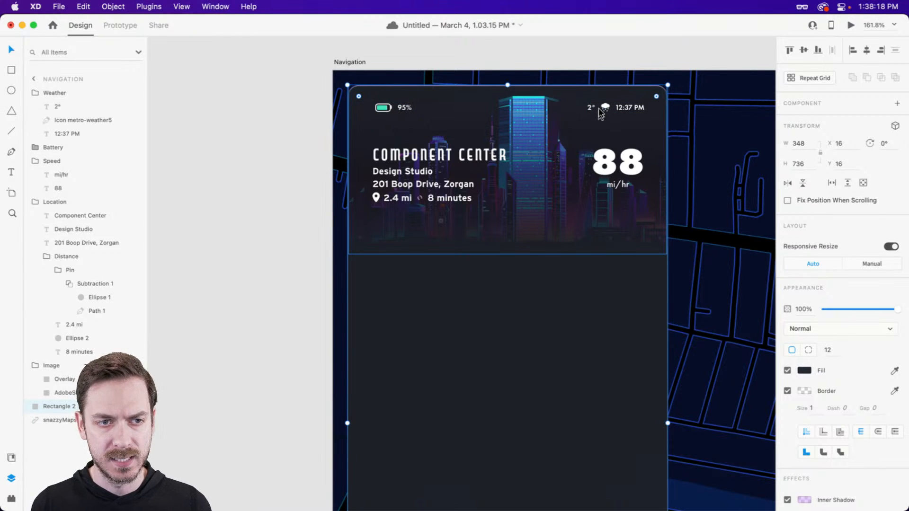
pyautogui.press('super+Return')
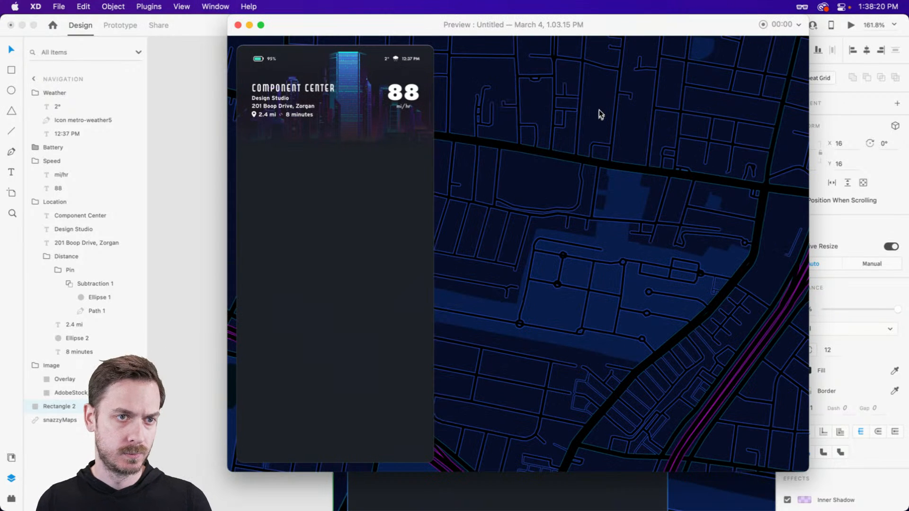
pyautogui.press('super+w')
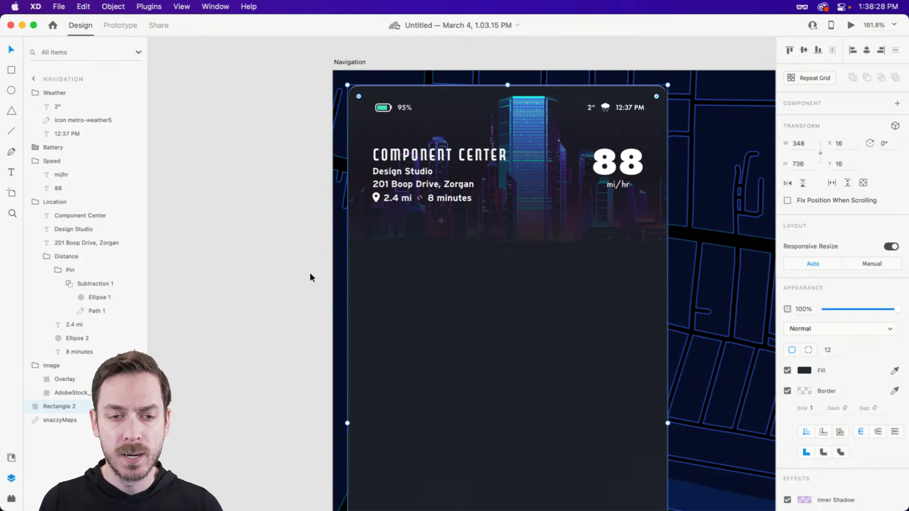
pyautogui.moveTo(420, 269); pyautogui.dragTo(390, 223)
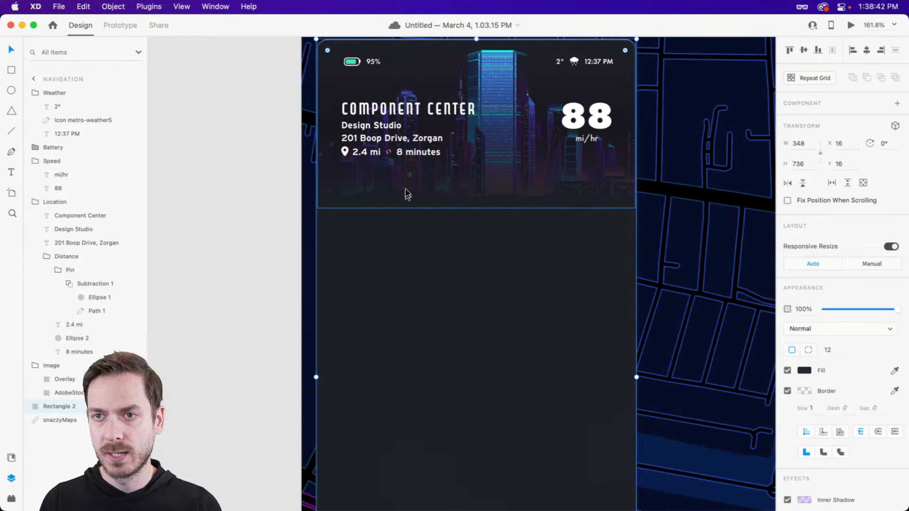
pyautogui.scroll(-3, 405, 193)
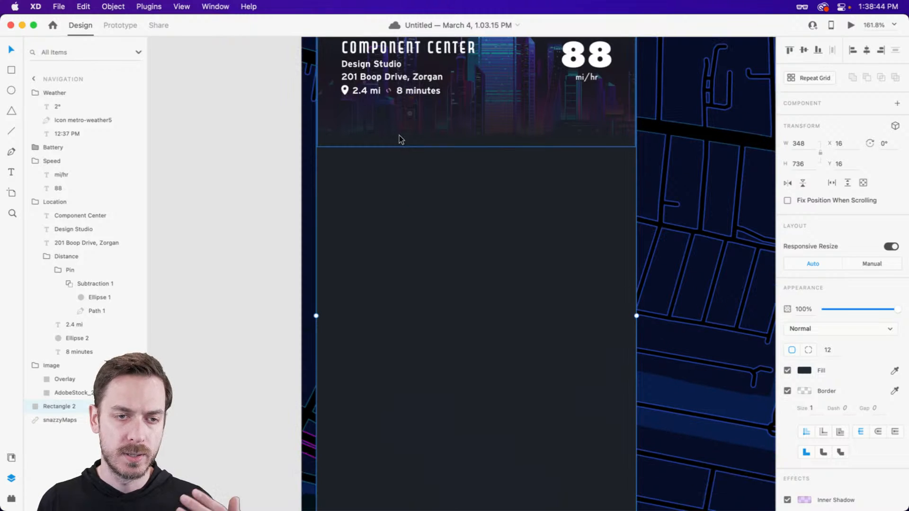
pyautogui.scroll(-1, 397, 145)
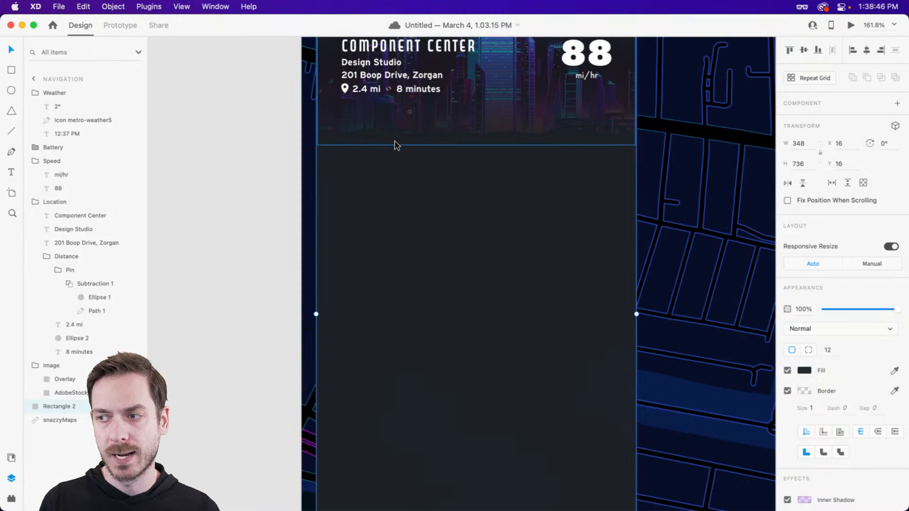
pyautogui.scroll(-2, 438, 254)
pyautogui.scroll(6, 437, 320)
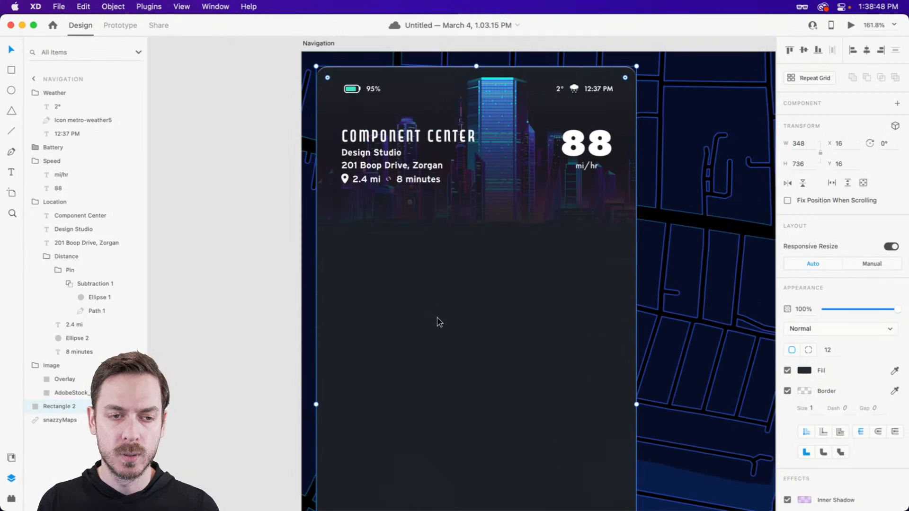
pyautogui.scroll(-3, 438, 322)
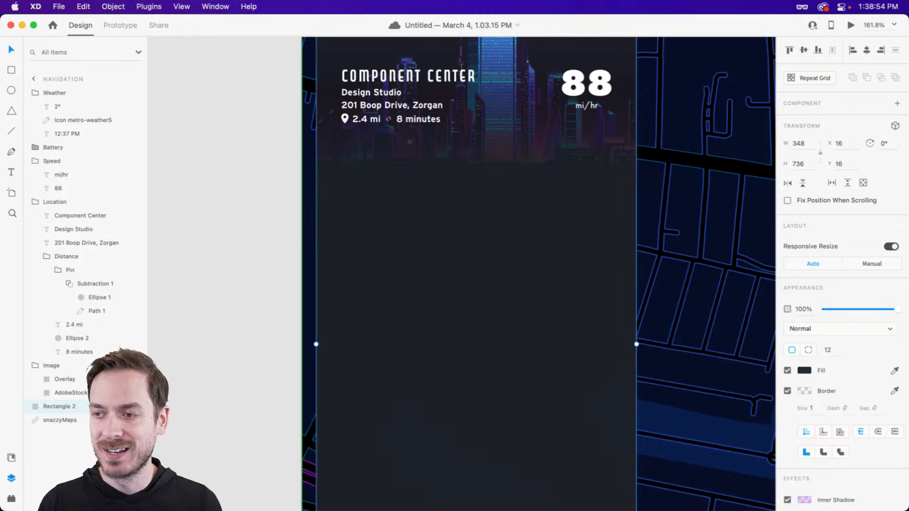
pyautogui.scroll(3, 420, 177)
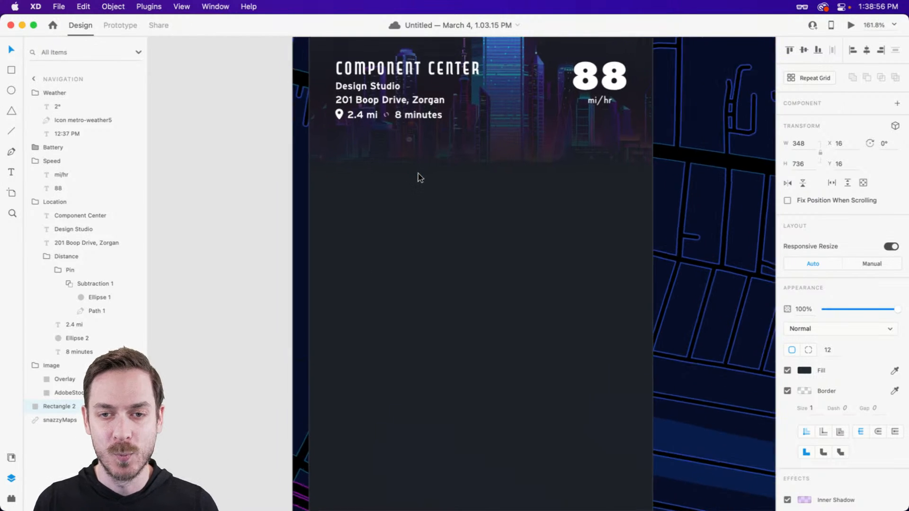
pyautogui.scroll(1, 423, 179)
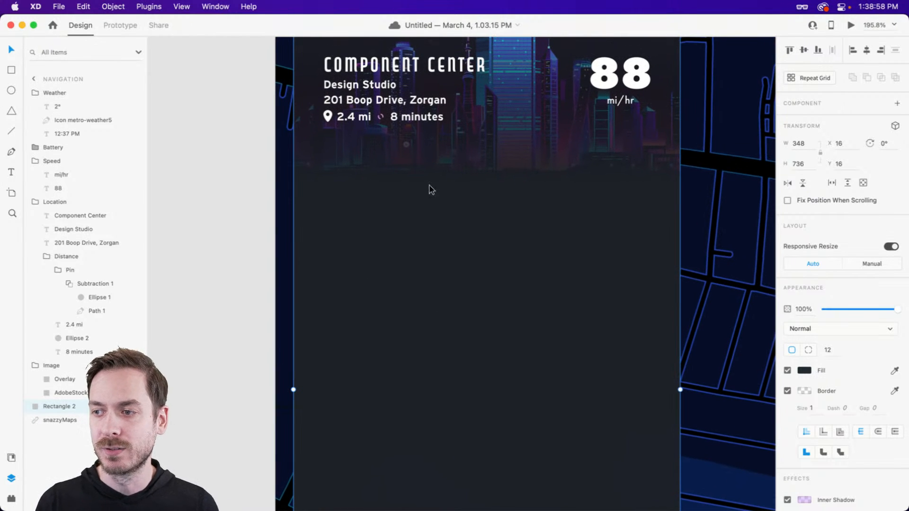
# Draw a rectangle about 332 wide and 70 high below the Location group, at X 24, Y 161
pyautogui.click(326, 95)
pyautogui.press('r')
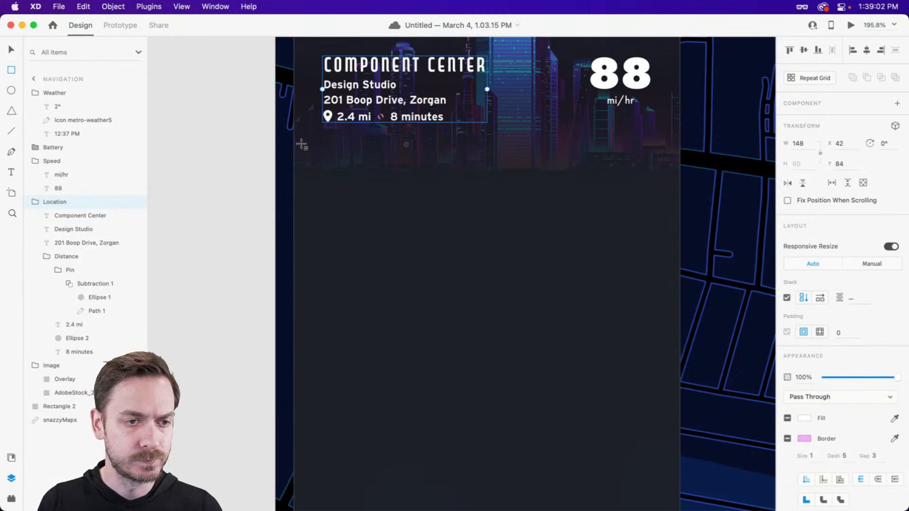
pyautogui.moveTo(302, 142)
pyautogui.mouseDown()
pyautogui.moveTo(454, 182)
pyautogui.moveTo(681, 212)
pyautogui.moveTo(672, 221)
pyautogui.mouseUp()
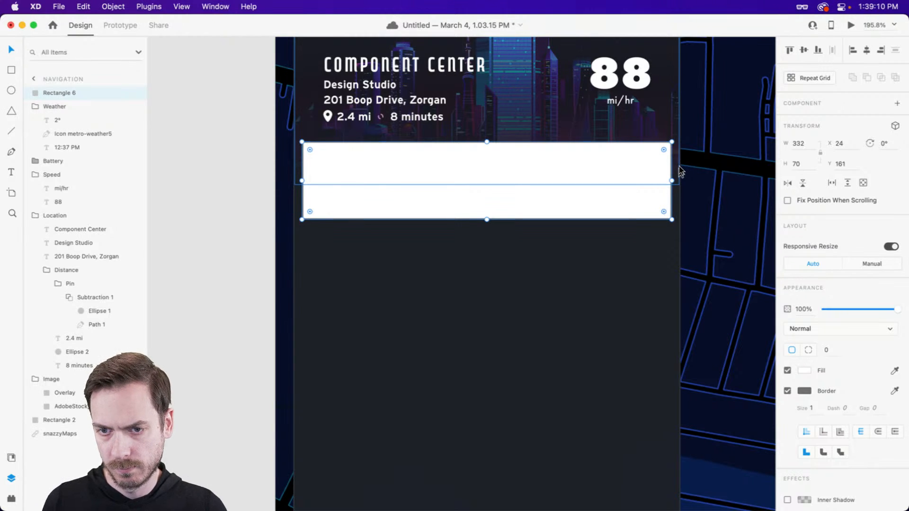
# Resize the new rectangle to 331 wide by 80 high and round its corners to a radius of 8
pyautogui.moveTo(679, 171); pyautogui.dragTo(678, 171)
pyautogui.moveTo(487, 219); pyautogui.dragTo(487, 227)
pyautogui.scroll(3, 454, 157)
pyautogui.moveTo(301, 149); pyautogui.dragTo(232, 140)
pyautogui.hscroll(-2, 474, 172)
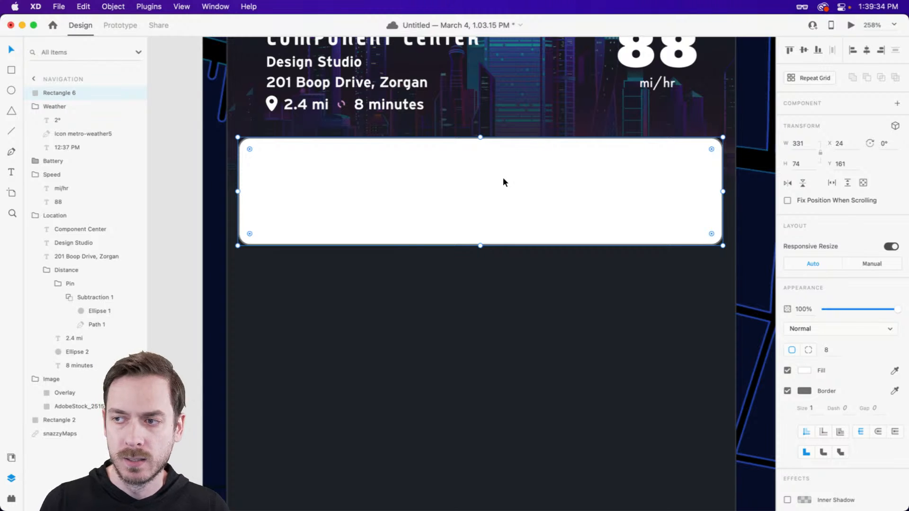
pyautogui.moveTo(505, 186); pyautogui.dragTo(503, 174)
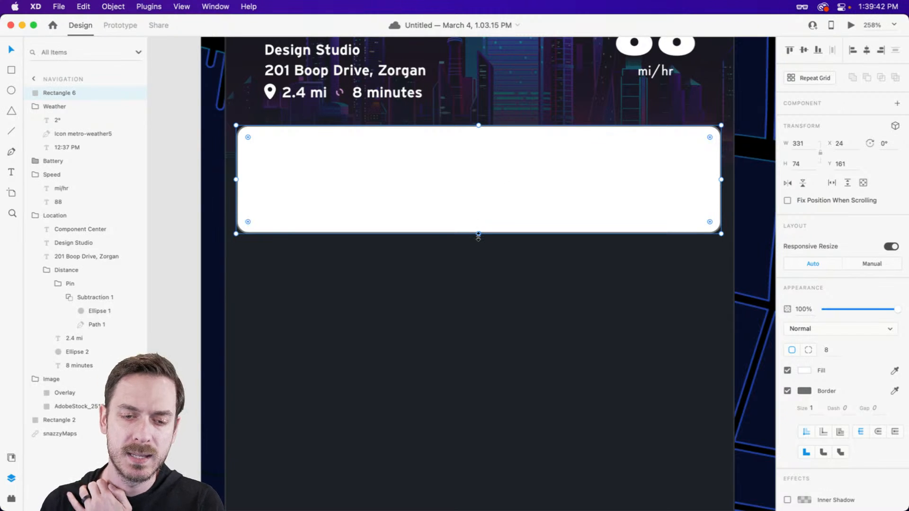
pyautogui.moveTo(479, 234); pyautogui.dragTo(478, 242)
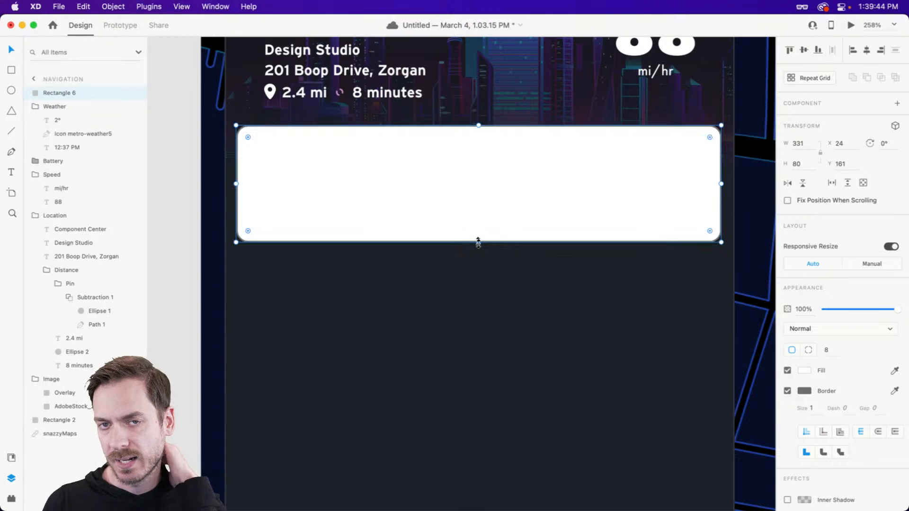
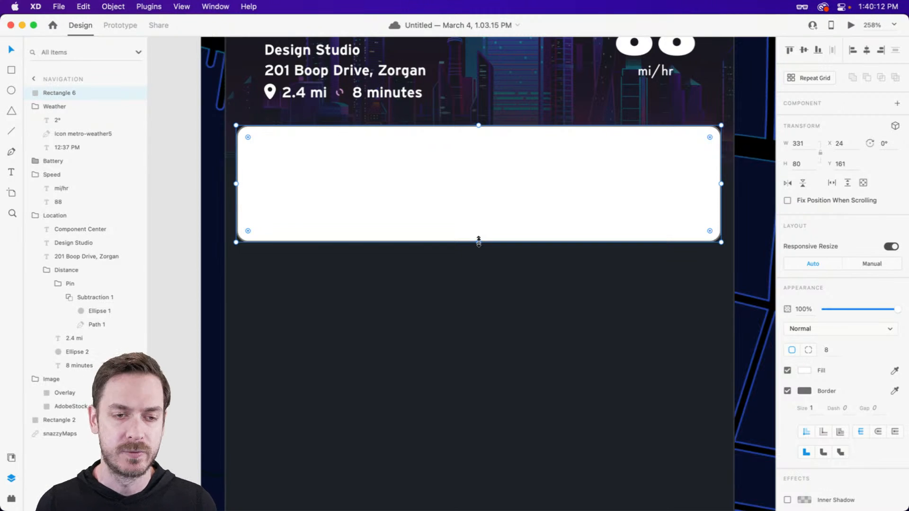
# Change the rounded rectangle's border colour to pink #EB2F8D
pyautogui.scroll(2, 359, 172)
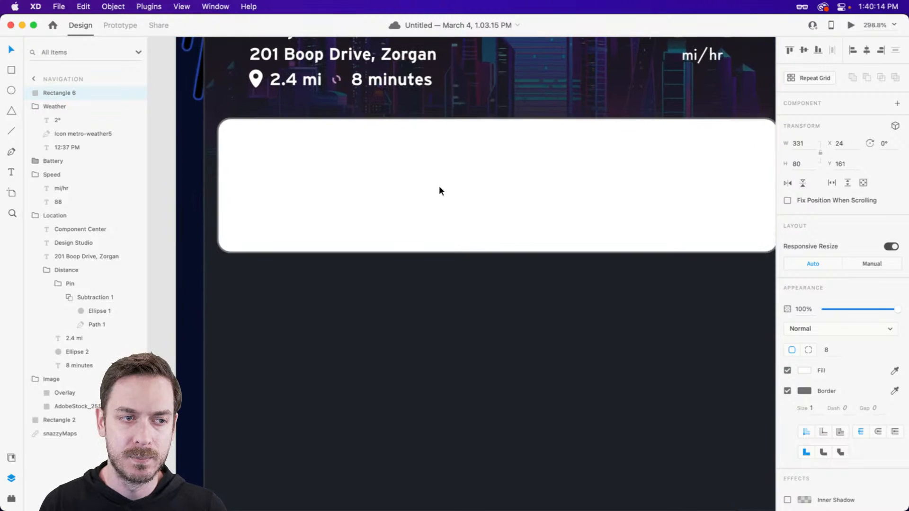
pyautogui.moveTo(514, 234); pyautogui.dragTo(483, 233)
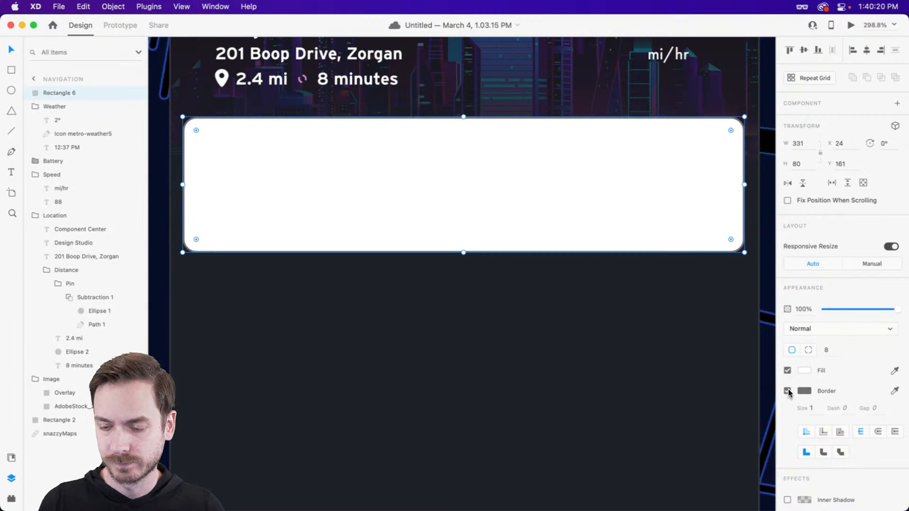
pyautogui.click(804, 391)
pyautogui.moveTo(768, 346)
pyautogui.mouseDown()
pyautogui.moveTo(740, 336)
pyautogui.moveTo(767, 334)
pyautogui.mouseUp()
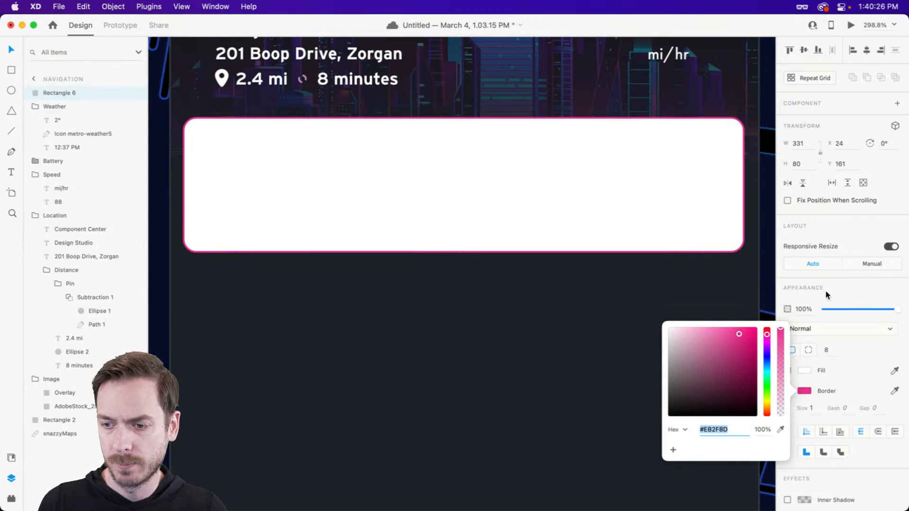
pyautogui.click(844, 287)
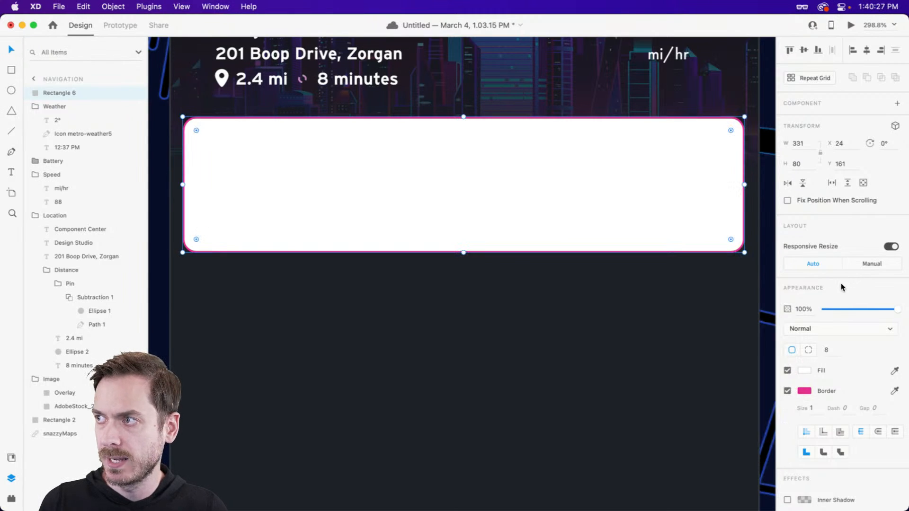
# Change the rounded rectangle's fill to the dark purple #261923
pyautogui.click(804, 370)
pyautogui.click(697, 385)
pyautogui.moveTo(766, 360); pyautogui.dragTo(767, 327)
pyautogui.moveTo(697, 385); pyautogui.dragTo(698, 391)
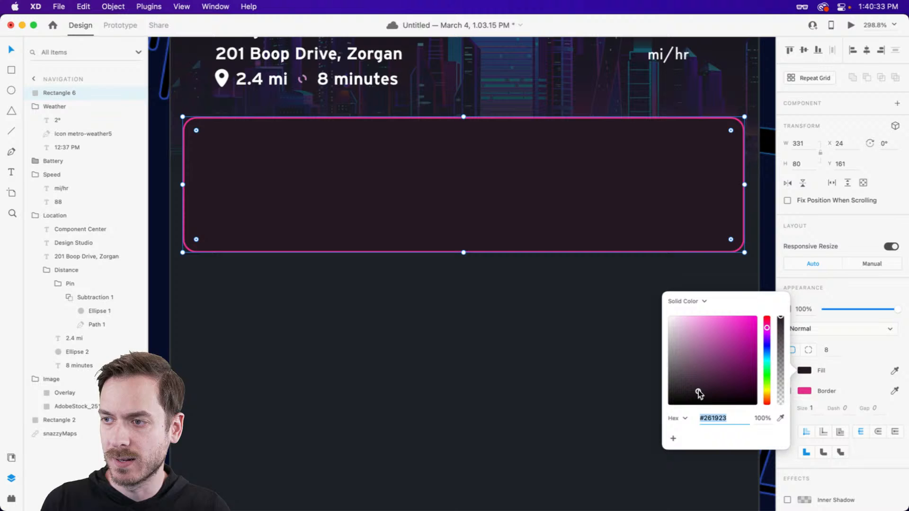
pyautogui.click(835, 295)
# Add a drop shadow to the rounded rectangle and colour it pink #EA249E
pyautogui.scroll(-3, 835, 394)
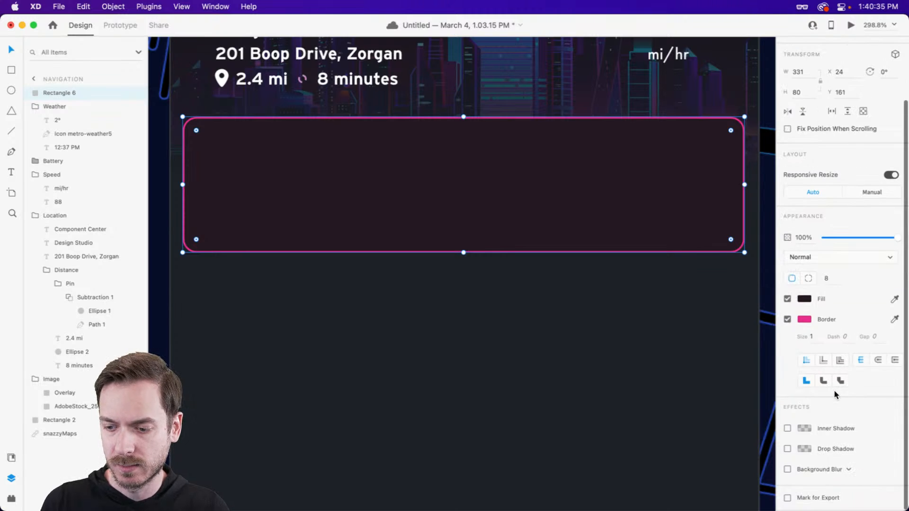
pyautogui.click(788, 449)
pyautogui.click(805, 449)
pyautogui.click(733, 381)
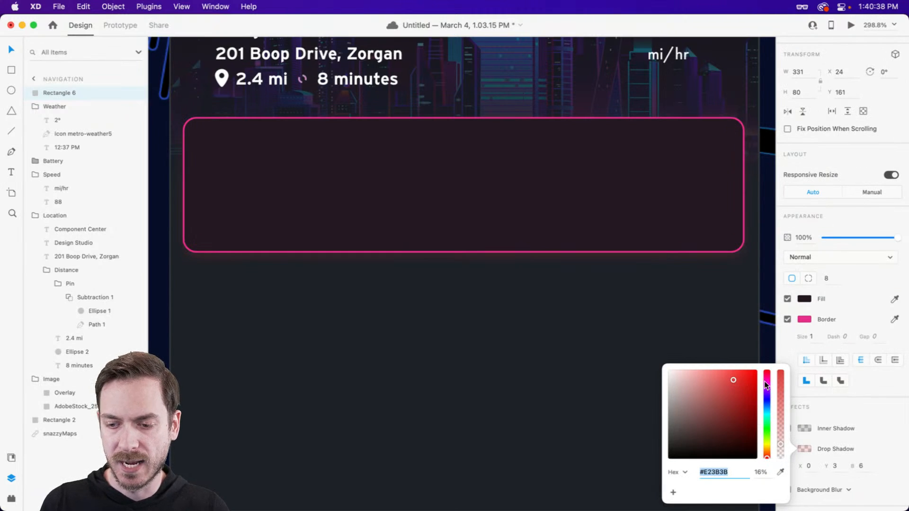
pyautogui.moveTo(767, 386); pyautogui.dragTo(767, 379)
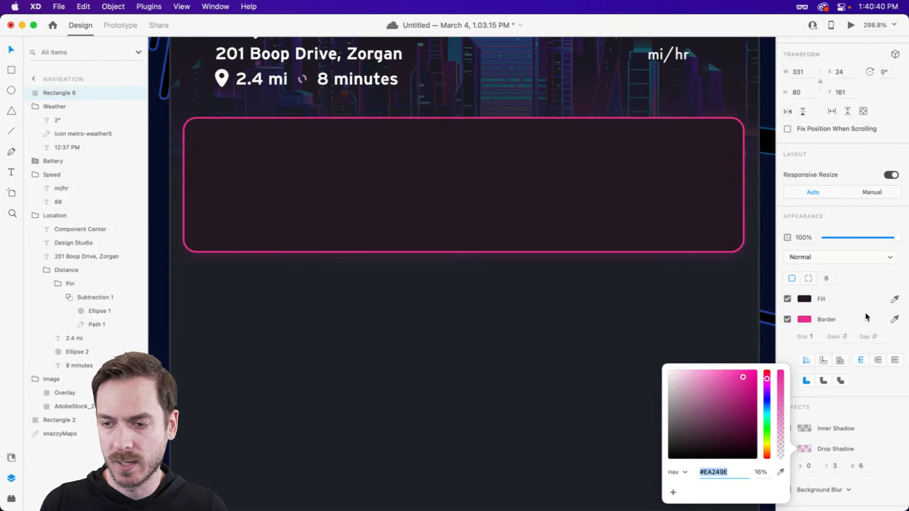
# Set the rounded rectangle's drop shadow to Y offset 0 and blur 16, recolour it #EA2470 and raise its opacity
pyautogui.click(842, 219)
pyautogui.scroll(-1, 844, 284)
pyautogui.click(836, 455)
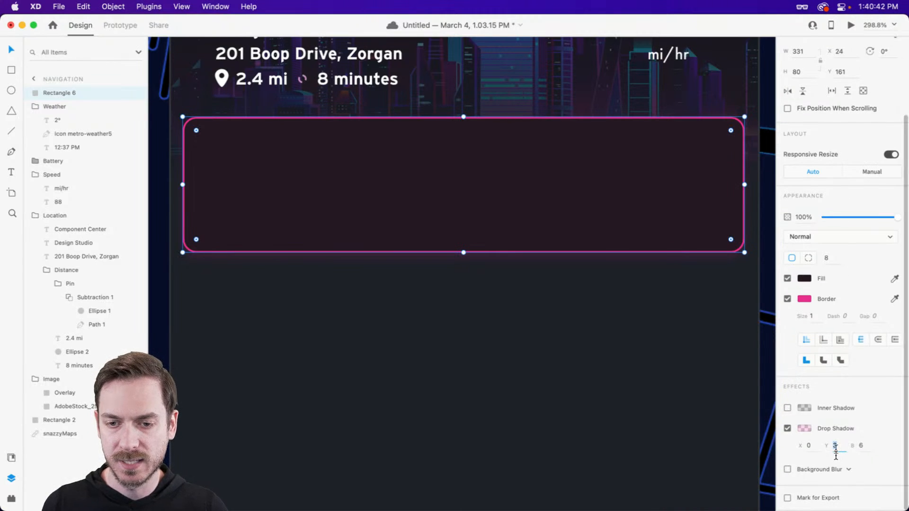
pyautogui.press('Down')
pyautogui.press('Tab')
pyautogui.hotkey('shift', 'Up')
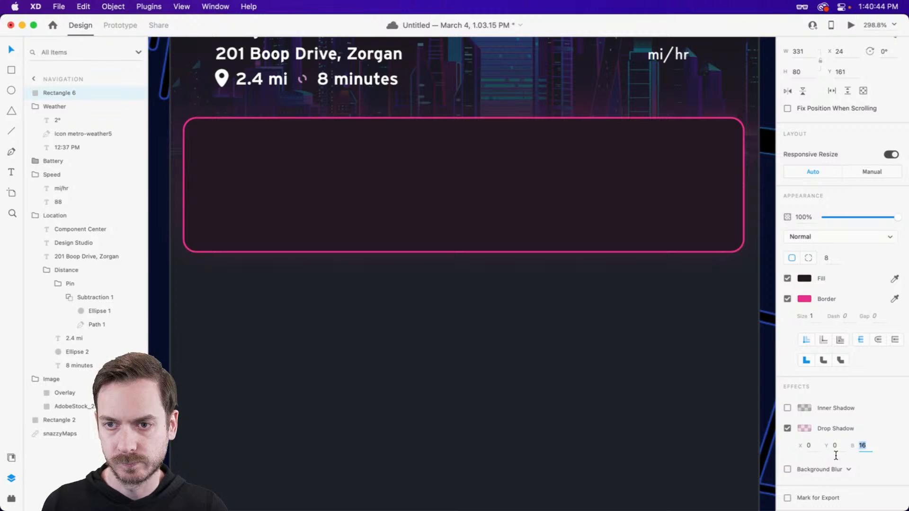
pyautogui.click(800, 428)
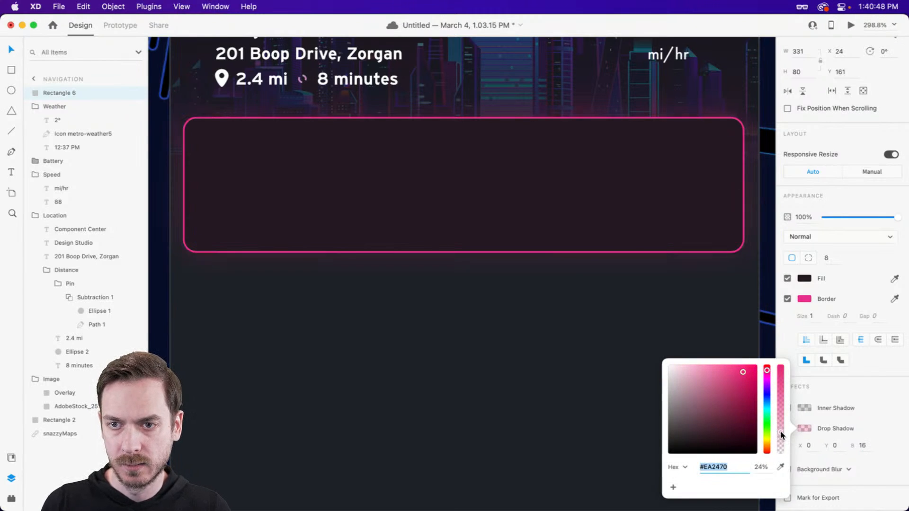
pyautogui.click(864, 150)
# Enable an inner shadow on the rounded rectangle and colour it pink #EA366D at 16% opacity
pyautogui.click(788, 408)
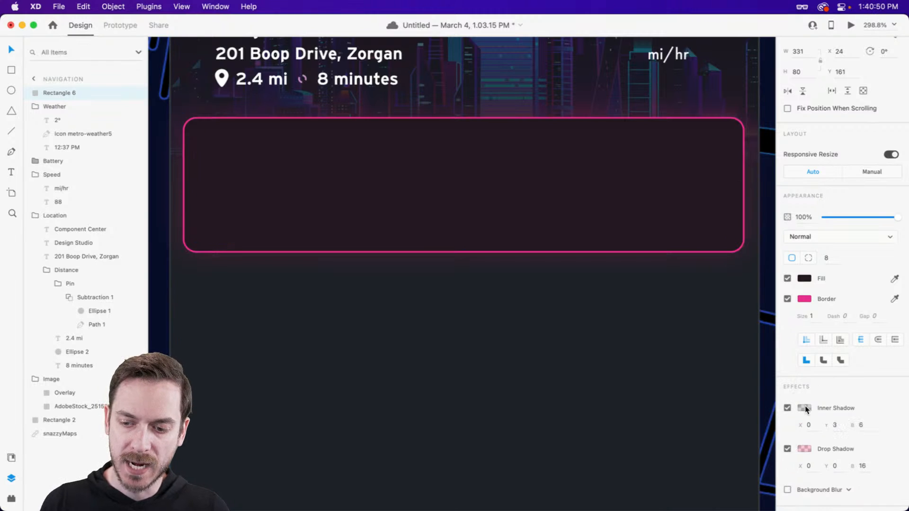
pyautogui.click(805, 408)
pyautogui.moveTo(736, 405); pyautogui.dragTo(733, 357)
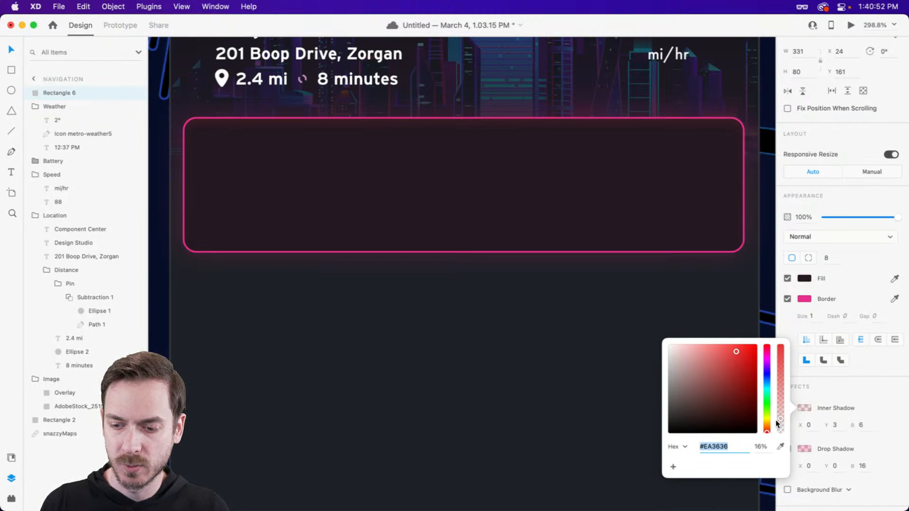
pyautogui.moveTo(767, 427); pyautogui.dragTo(767, 353)
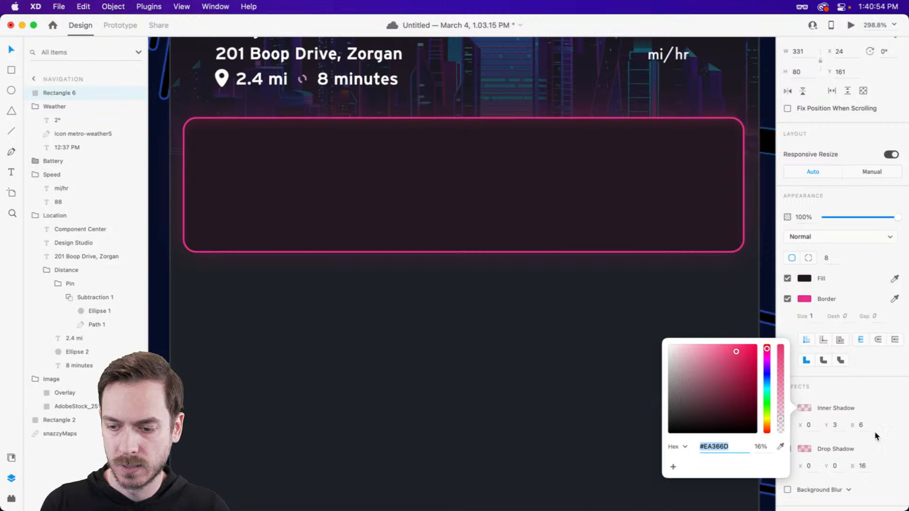
# Set the inner shadow's Y offset to 0 and blur to 16, and raise its opacity for a stronger glow
pyautogui.click(835, 426)
pyautogui.write('0')
pyautogui.press('Tab')
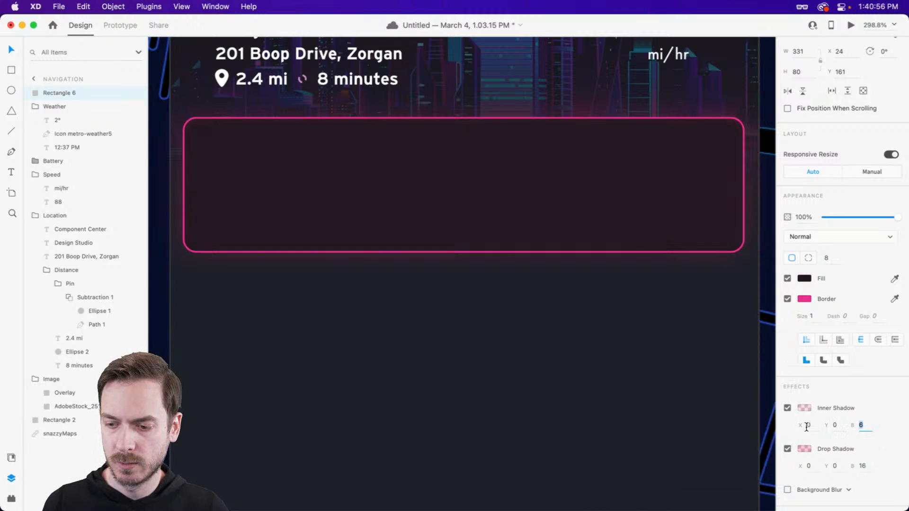
pyautogui.hotkey('shift', 'Up')
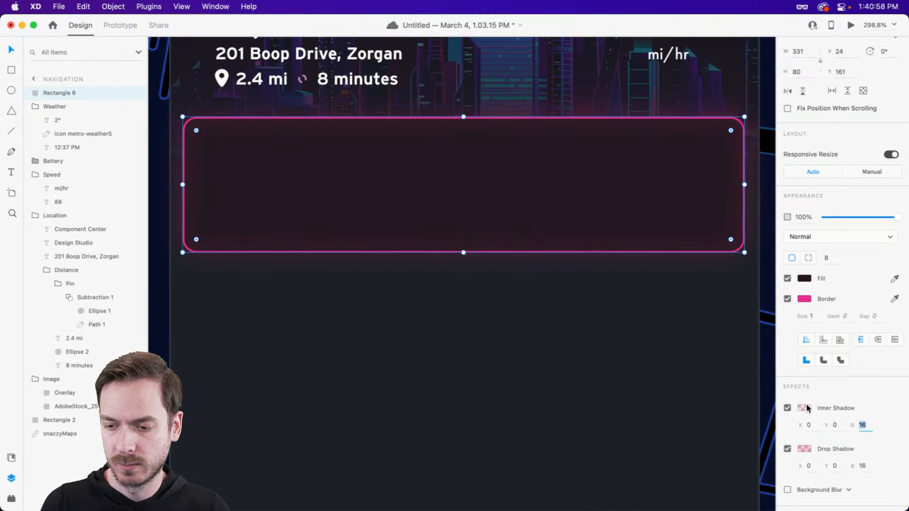
pyautogui.click(806, 409)
pyautogui.moveTo(781, 410); pyautogui.dragTo(782, 407)
pyautogui.click(377, 151)
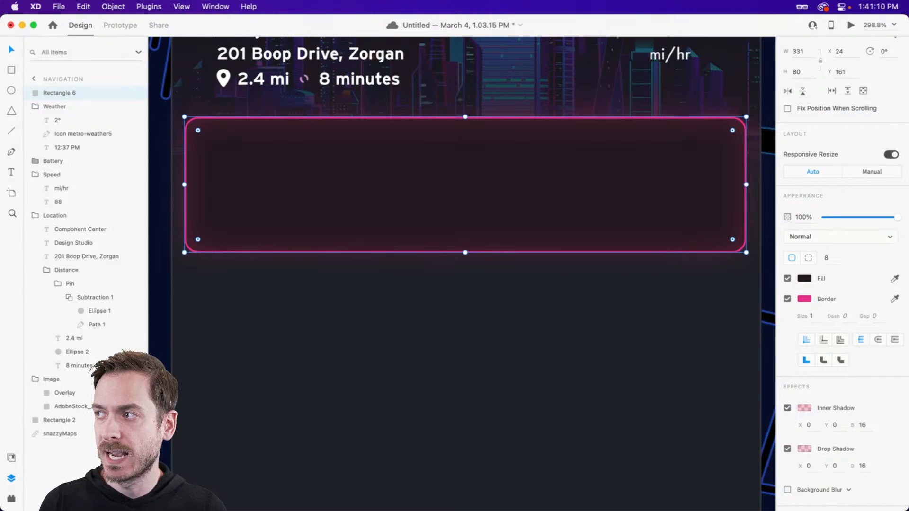
# Add the text "429 m" inside the pink-bordered card in Futura PT Bold and enlarge it to size 21
pyautogui.scroll(1, 284, 178)
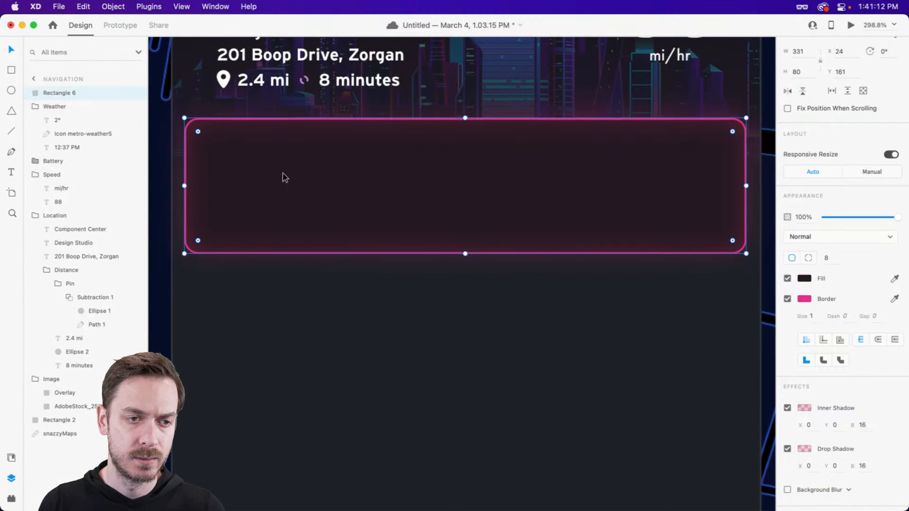
pyautogui.press('t')
pyautogui.click(329, 178)
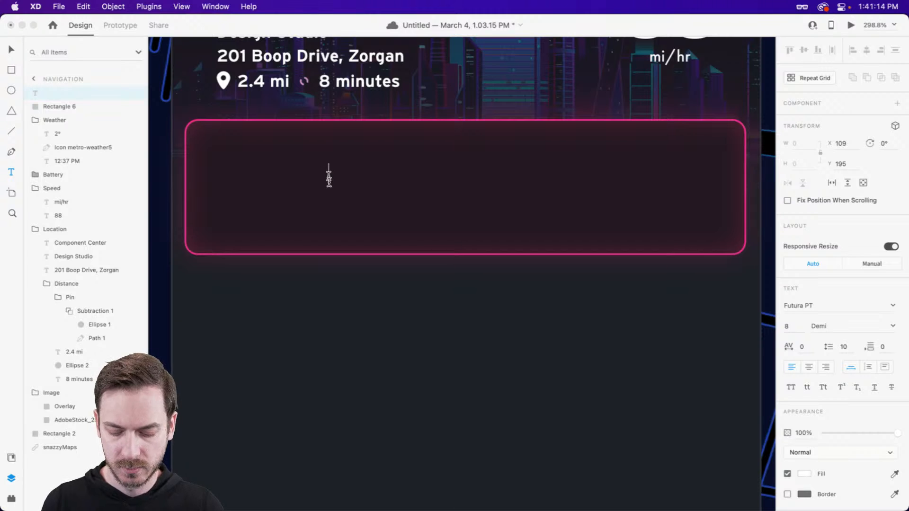
pyautogui.write('429 m')
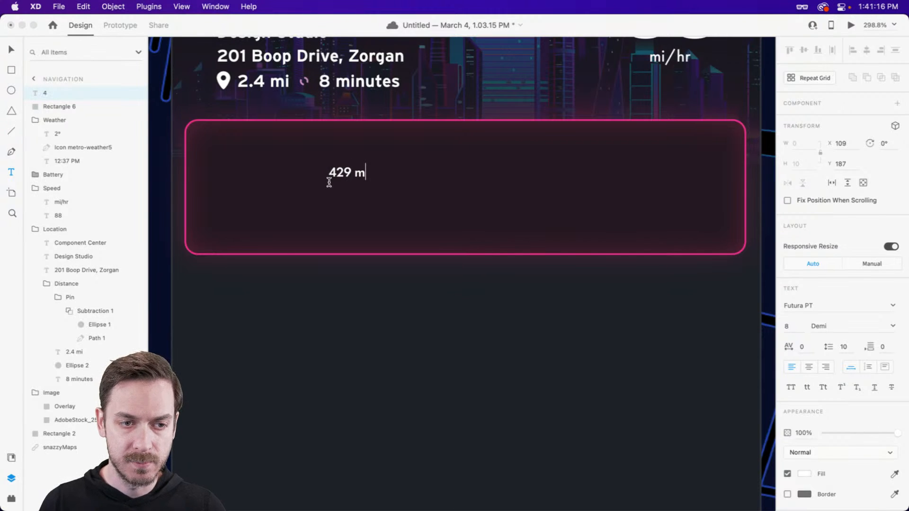
pyautogui.press('Escape')
pyautogui.click(894, 326)
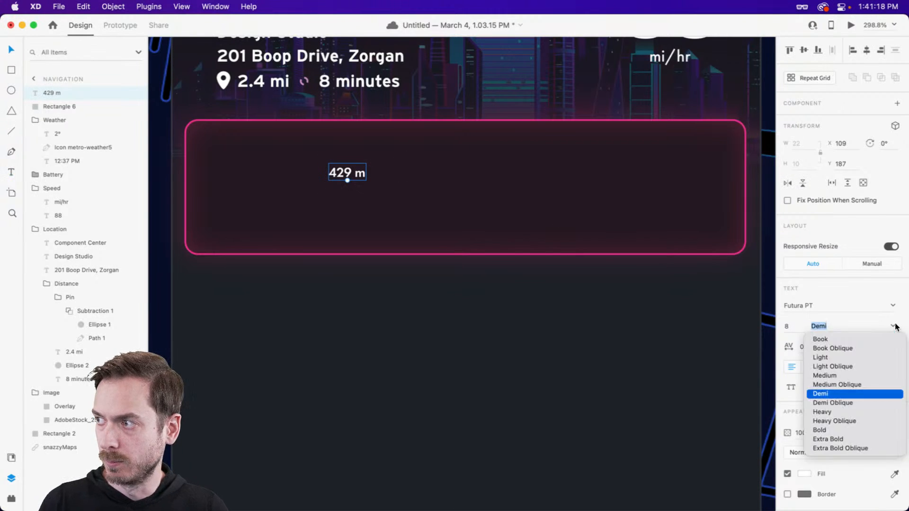
pyautogui.click(821, 430)
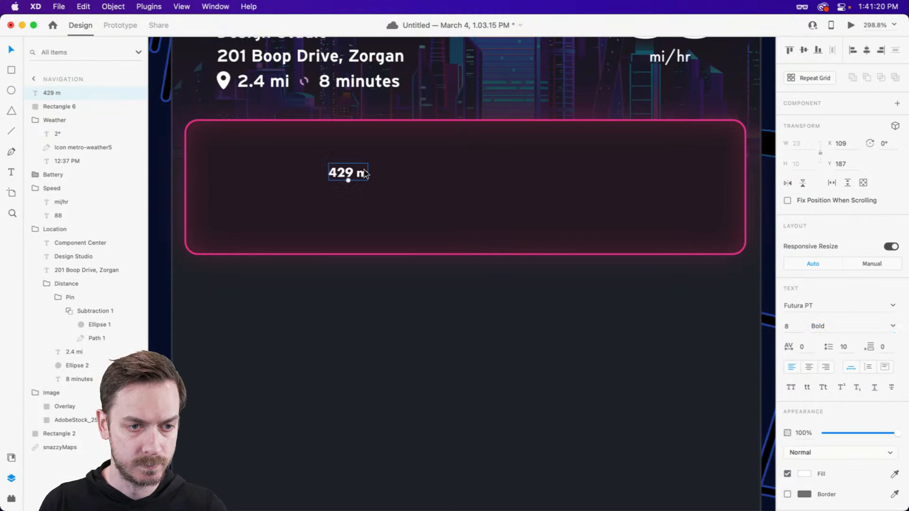
pyautogui.moveTo(345, 178); pyautogui.dragTo(360, 214)
# Place a copy of the distance text directly below it and reword it as "Continue straight onto Asset Lane"
pyautogui.doubleClick(355, 215)
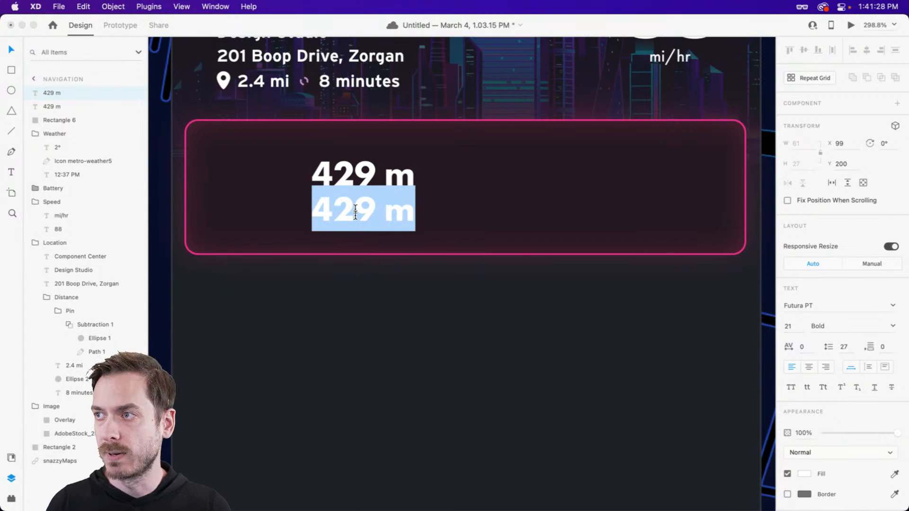
pyautogui.write('Continue')
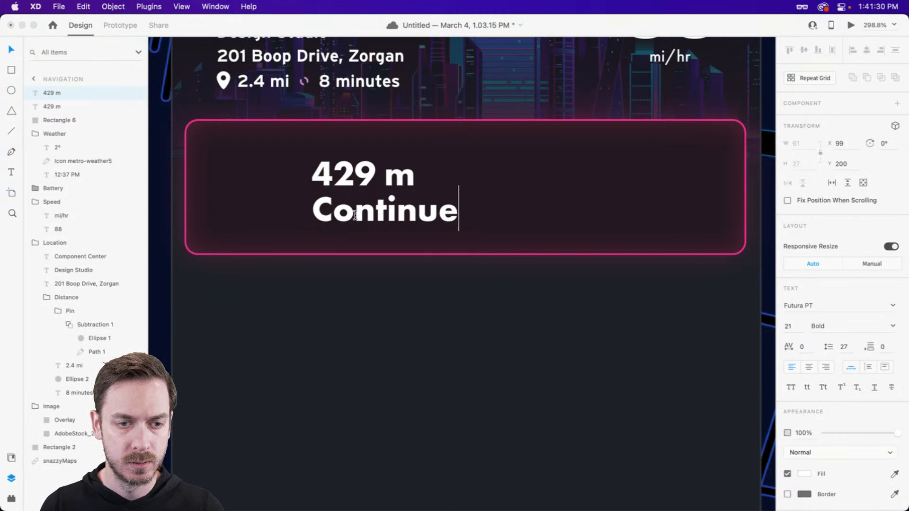
pyautogui.press('BackSpace')
pyautogui.press('BackSpace')
pyautogui.press('BackSpace')
pyautogui.press('BackSpace')
pyautogui.write('inue strai')
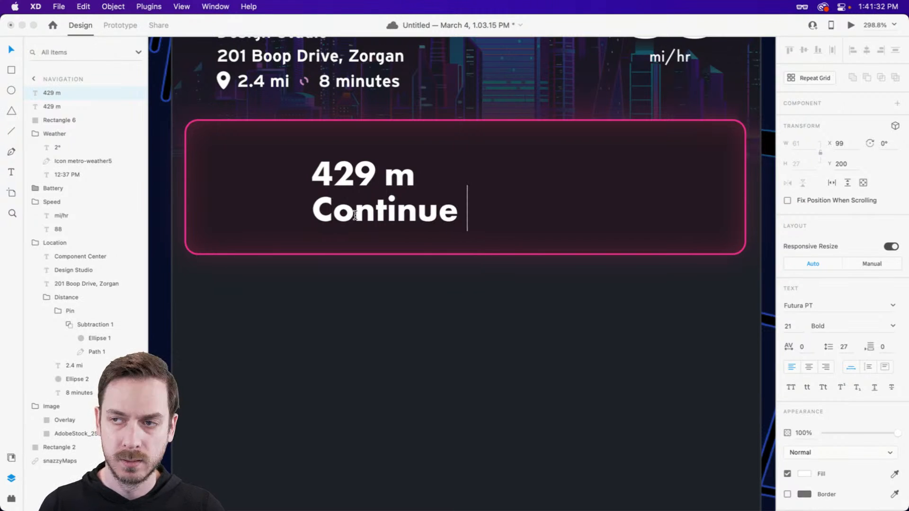
pyautogui.write('ght')
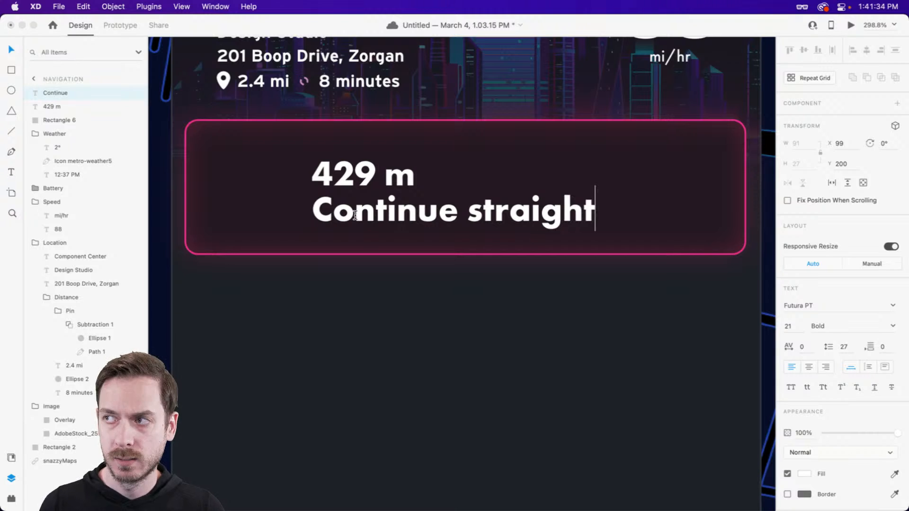
pyautogui.write(' onto Asset')
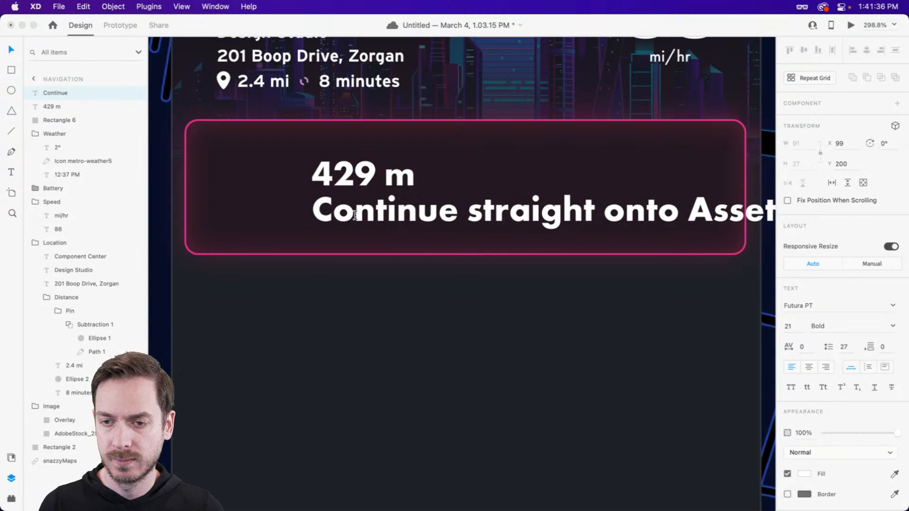
pyautogui.press('Escape')
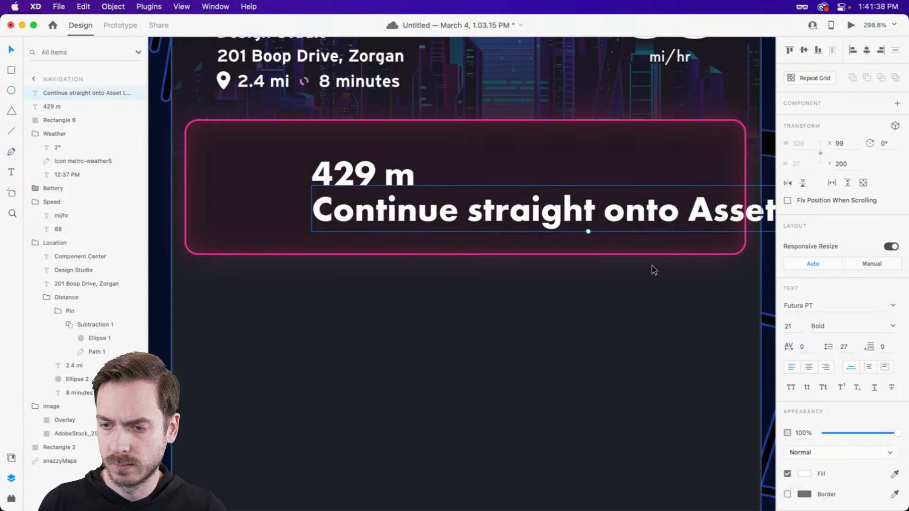
# Set the instruction line's font size to 11 and move it up to Y 208, closer to the distance text
pyautogui.click(796, 332)
pyautogui.write('11')
pyautogui.press('Return')
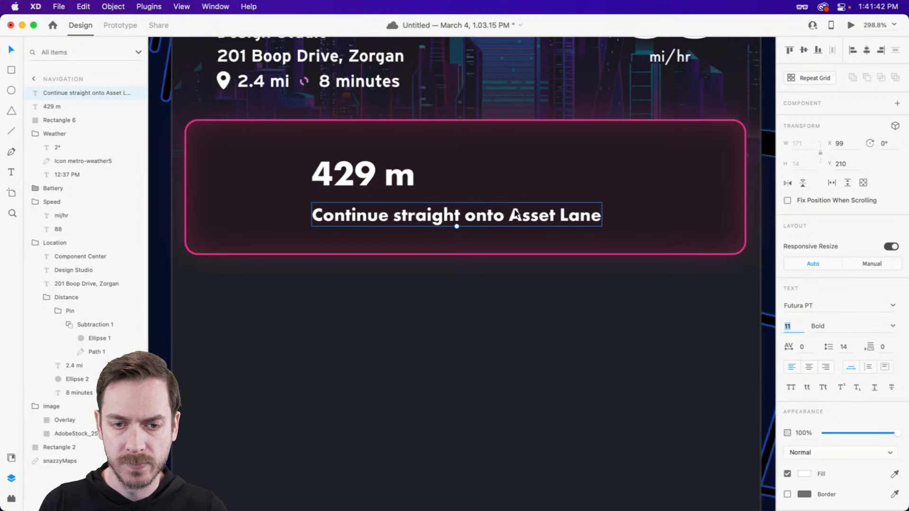
pyautogui.moveTo(530, 212); pyautogui.dragTo(530, 208)
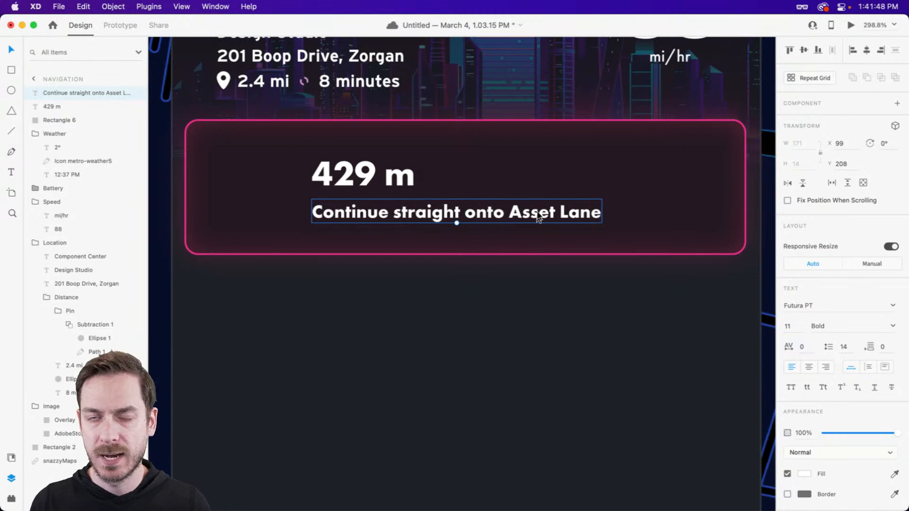
# Change the words "Continue straight onto" to Medium weight, leaving "Asset Lane" bold
pyautogui.doubleClick(518, 218)
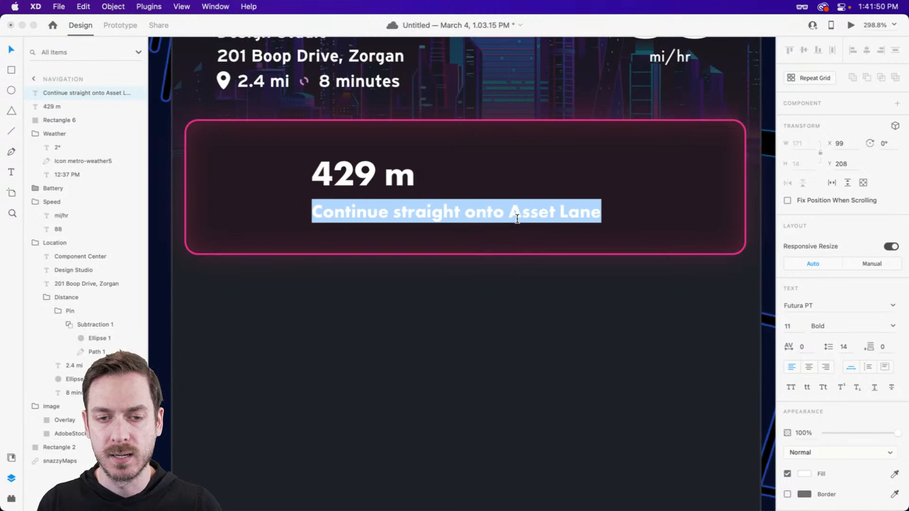
pyautogui.click(516, 218)
pyautogui.moveTo(500, 216); pyautogui.dragTo(258, 205)
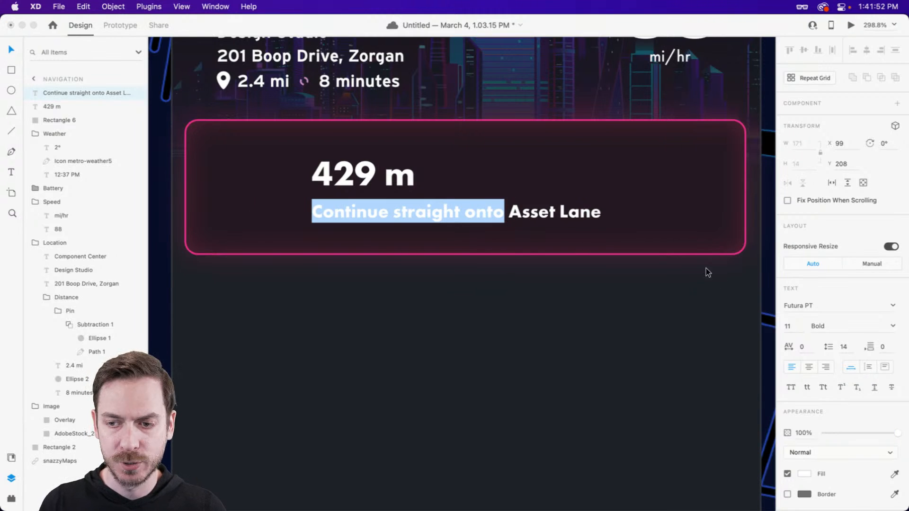
pyautogui.click(892, 326)
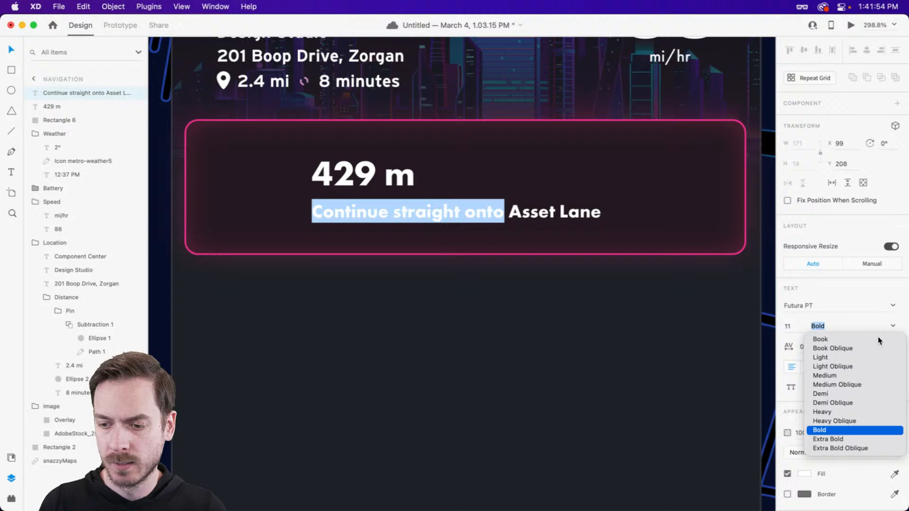
pyautogui.click(834, 376)
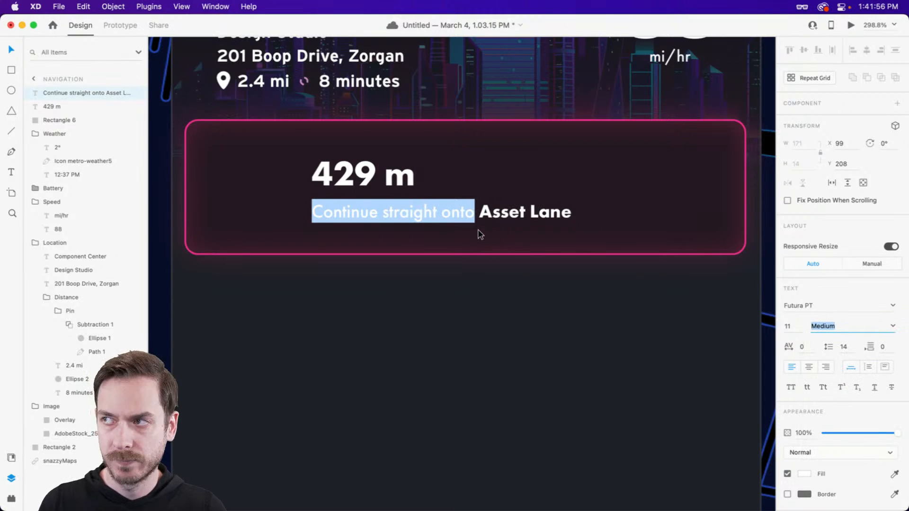
pyautogui.press('Escape')
# Move the instruction line up to Y 206 and check the card in a preview
pyautogui.moveTo(452, 216); pyautogui.dragTo(450, 213)
pyautogui.press('super+Return')
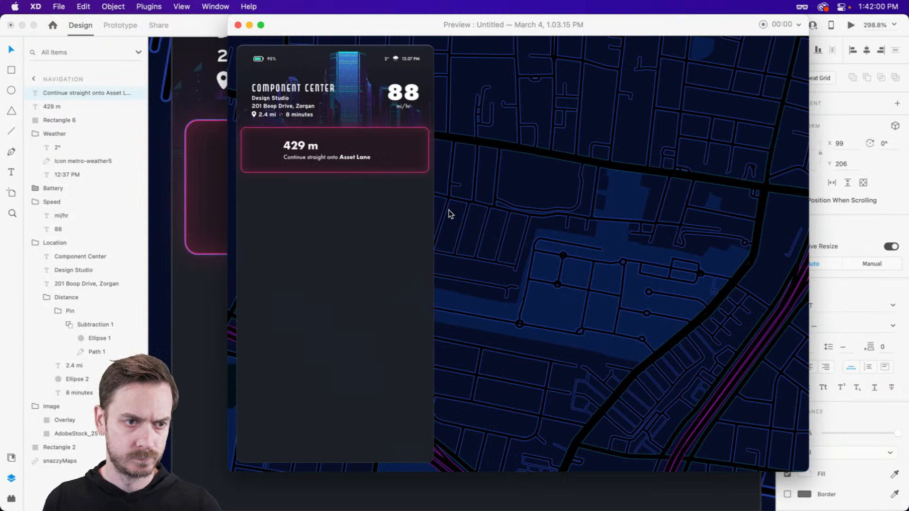
pyautogui.press('super+w')
# Increase the "429 m" text to font size 24 and check it in a preview
pyautogui.click(353, 190)
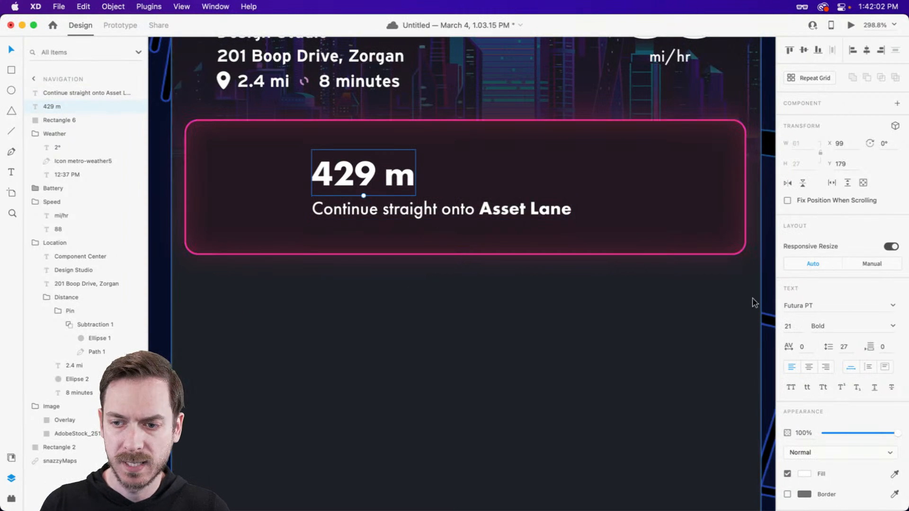
pyautogui.click(797, 333)
pyautogui.press('Up')
pyautogui.press('Up')
pyautogui.press('Up')
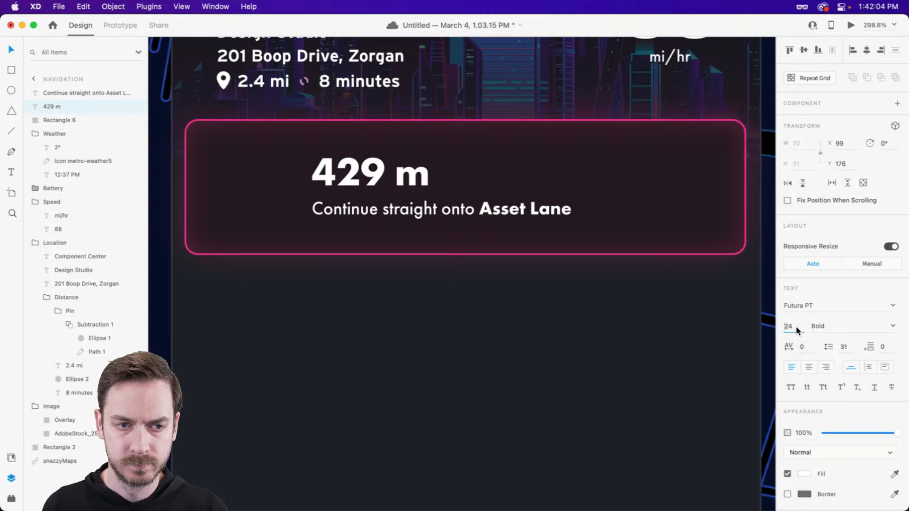
pyautogui.press('super+Return')
pyautogui.press('super+w')
# Increase the instruction line to font size 12 and check it in a preview
pyautogui.click(482, 203)
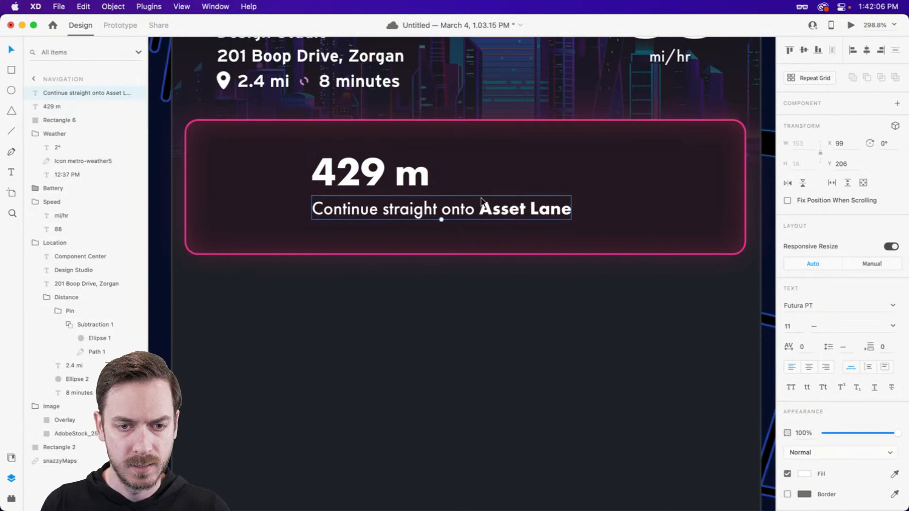
pyautogui.click(789, 327)
pyautogui.press('Up')
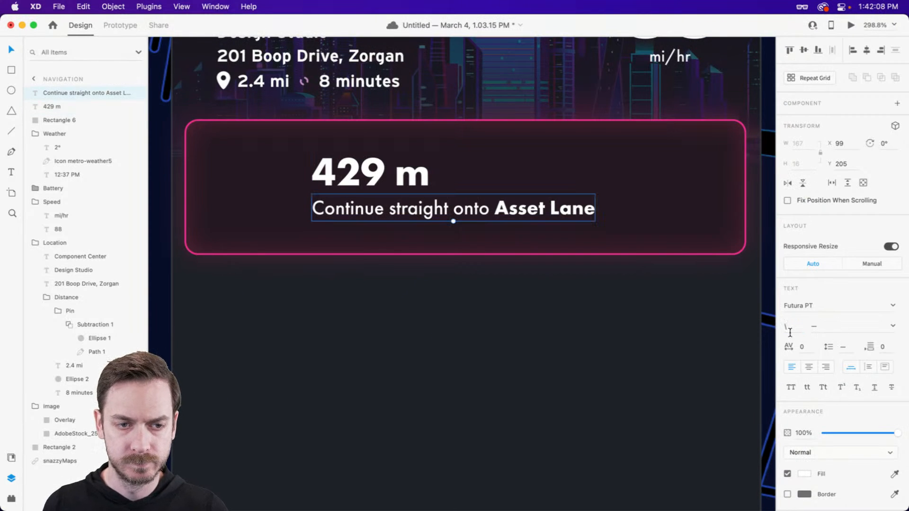
pyautogui.press('Escape')
pyautogui.press('super+Return')
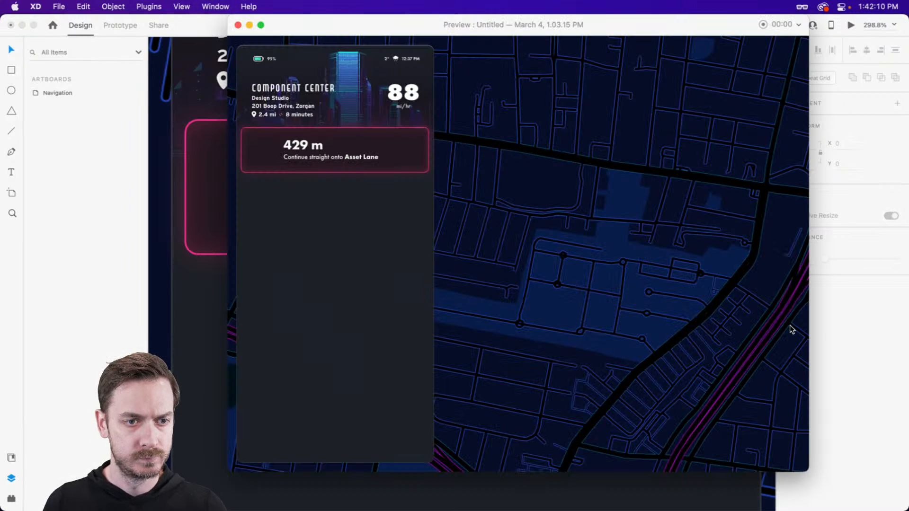
pyautogui.press('super+w')
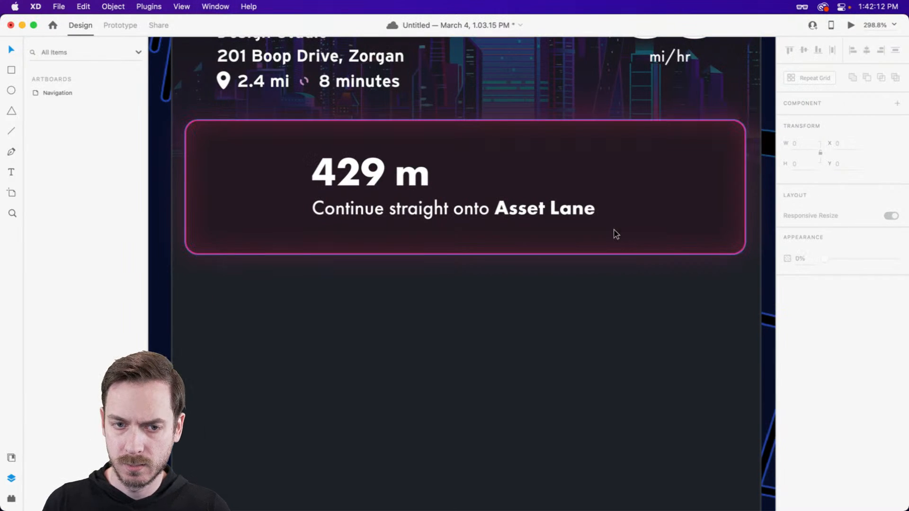
# Set the font size of the "Continue straight onto Asset Lane" line to 14
pyautogui.click(481, 204)
pyautogui.click(799, 330)
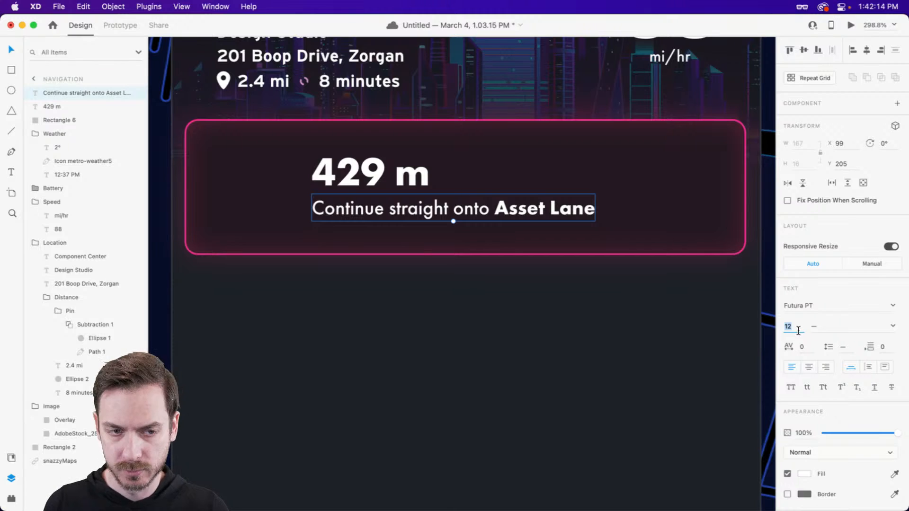
pyautogui.press('Up')
pyautogui.press('Up')
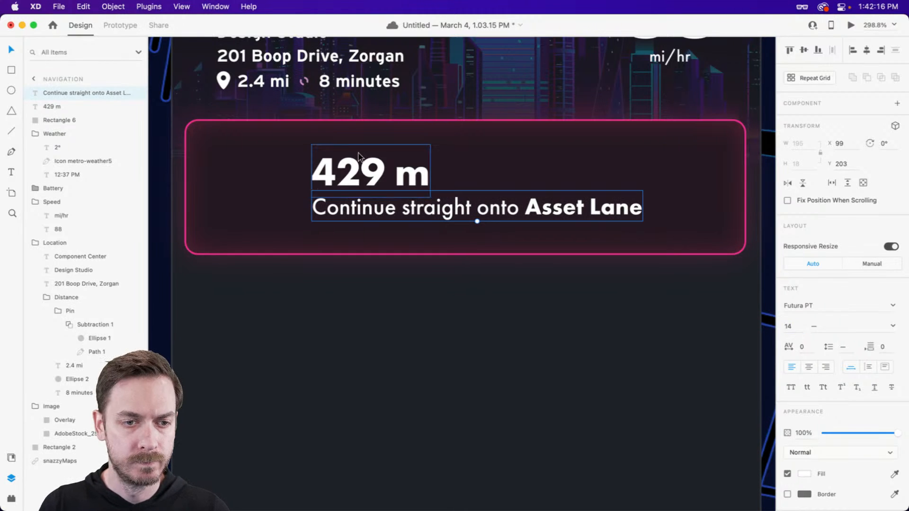
# Move the distance and instruction text lines together to X 106, Y 178 in the card
pyautogui.keyDown('shift'); pyautogui.click(358, 156); pyautogui.keyUp('shift')
pyautogui.moveTo(359, 156); pyautogui.dragTo(368, 170)
pyautogui.scroll(-1, 366, 170)
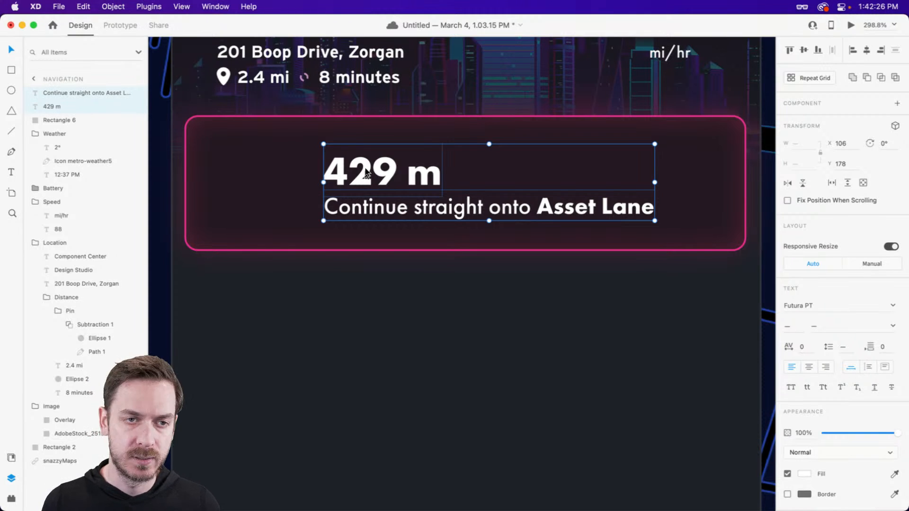
# Search the icon plugin for "arrow", insert the ios-arrow-round-up icon and place it in the card before the distance text
pyautogui.press('alt+super+p')
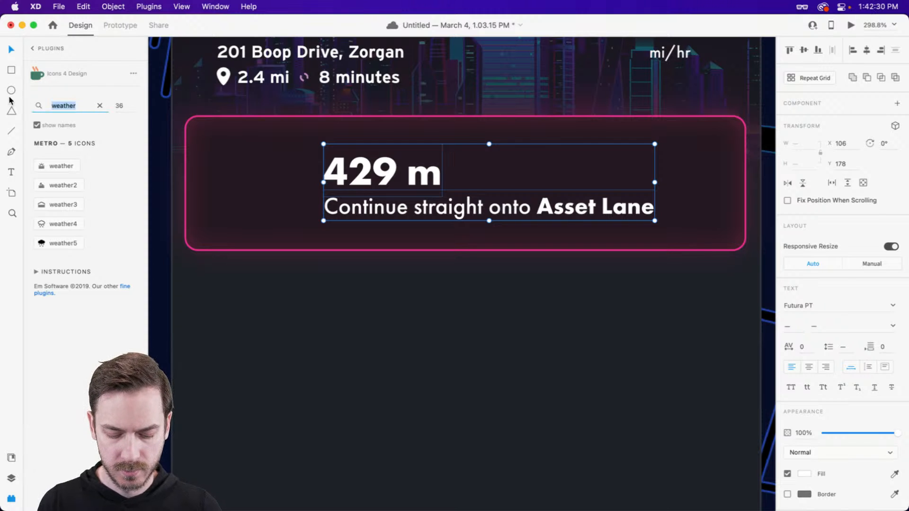
pyautogui.write('arrow')
pyautogui.scroll(-5, 70, 213)
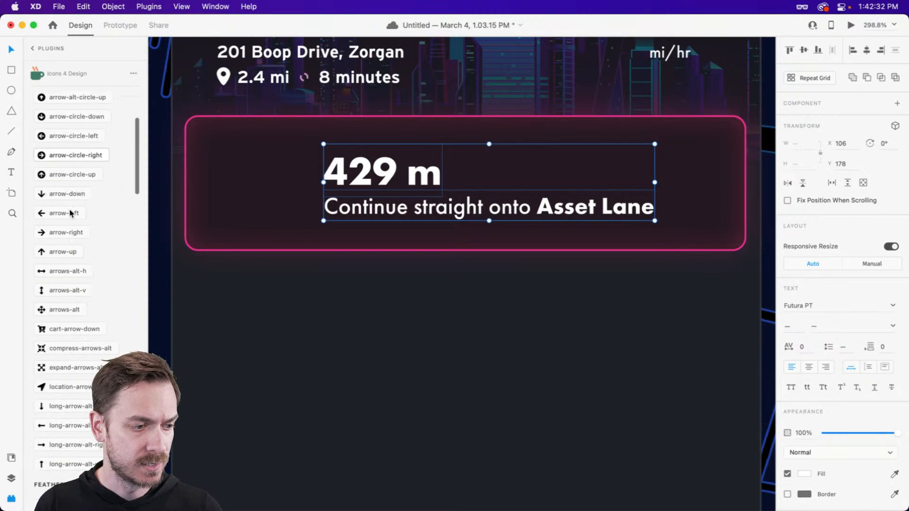
pyautogui.scroll(-3, 71, 215)
pyautogui.scroll(-10, 81, 271)
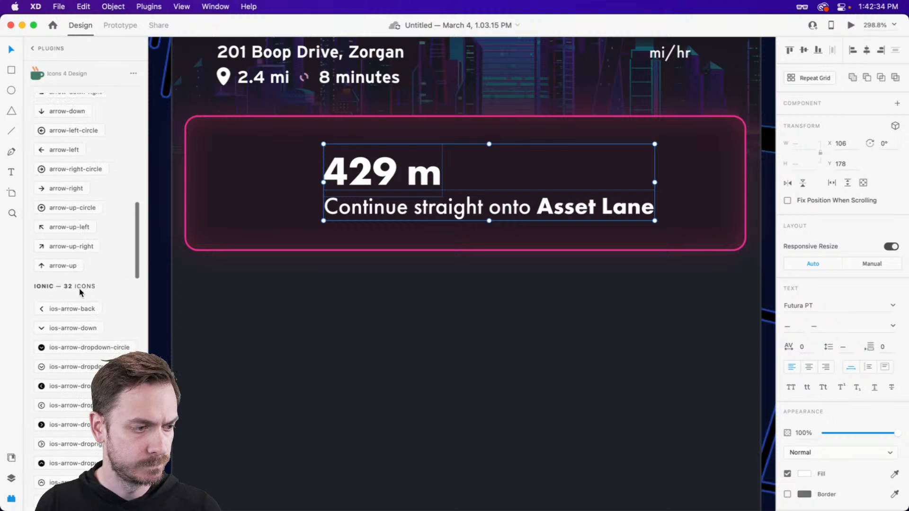
pyautogui.scroll(-3, 84, 214)
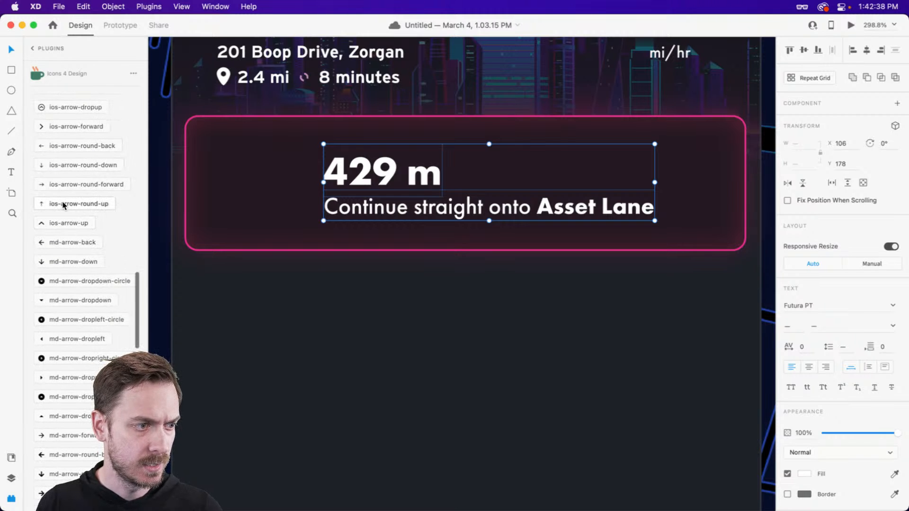
pyautogui.click(64, 203)
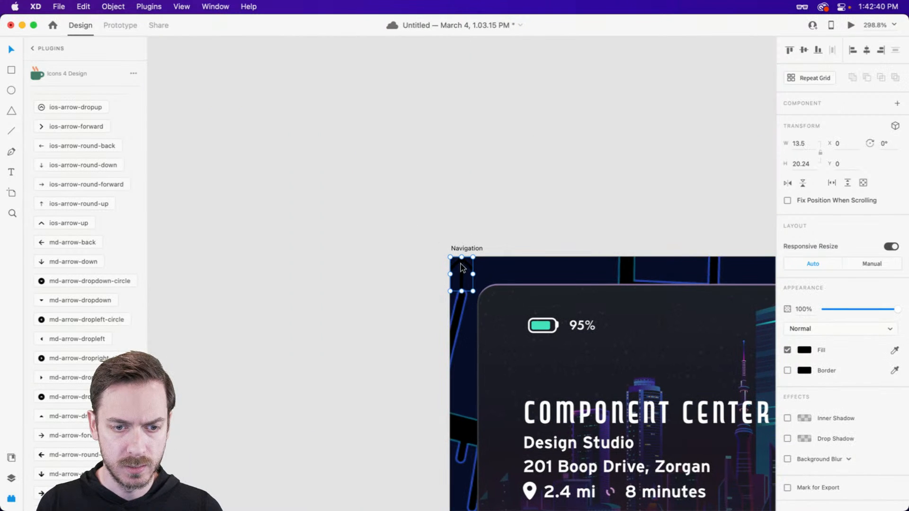
pyautogui.moveTo(462, 268); pyautogui.dragTo(311, 220)
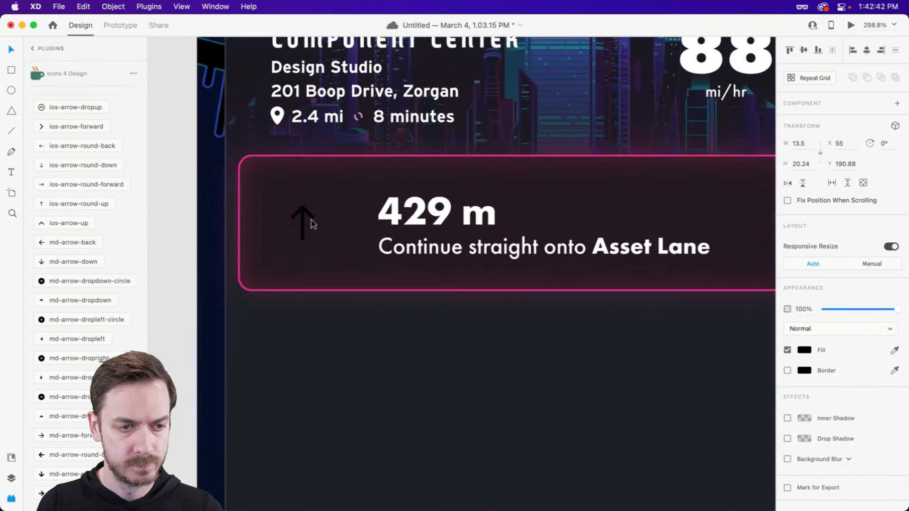
# Set the arrow icon's fill to white, #FFFFFF
pyautogui.scroll(3, 311, 220)
pyautogui.click(805, 350)
pyautogui.write('ffffff')
pyautogui.press('Return')
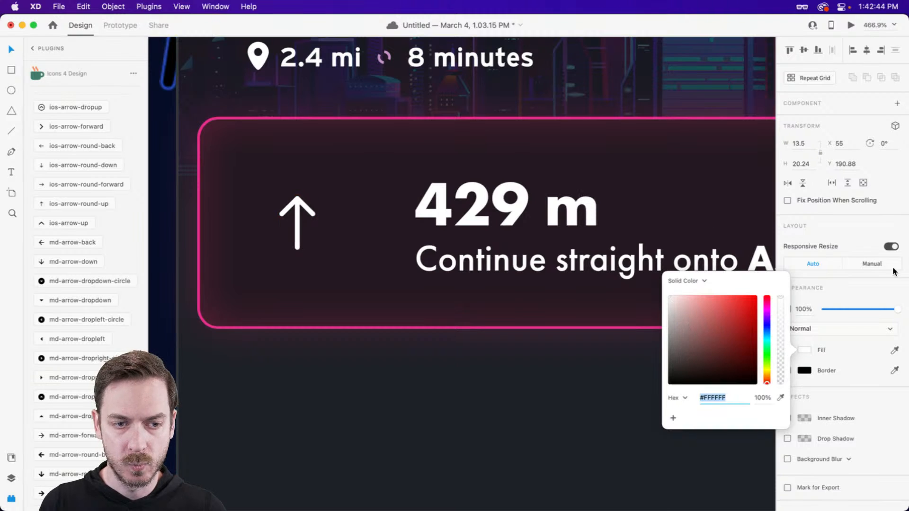
pyautogui.click(859, 228)
# Enlarge the arrow to about 22 by 34, reposition it at about X 57, Y 184 and check it in a preview
pyautogui.moveTo(316, 251); pyautogui.dragTo(337, 270)
pyautogui.moveTo(297, 220); pyautogui.dragTo(313, 201)
pyautogui.press('super+Return')
pyautogui.press('super+w')
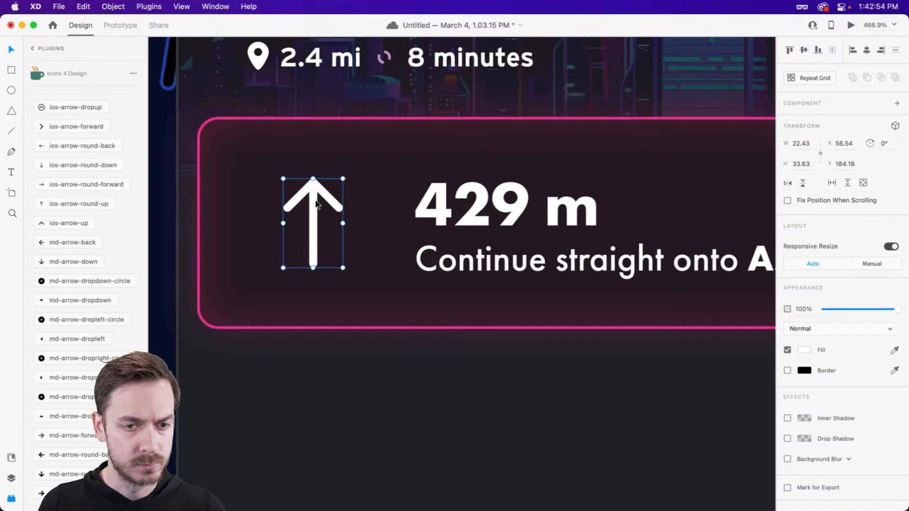
# Move the distance and instruction lines closer to the arrow, at X 109, Y 178, and check the card in a preview
pyautogui.click(470, 209)
pyautogui.keyDown('shift'); pyautogui.click(483, 259); pyautogui.keyUp('shift')
pyautogui.moveTo(486, 209); pyautogui.dragTo(451, 193)
pyautogui.press('super+Return')
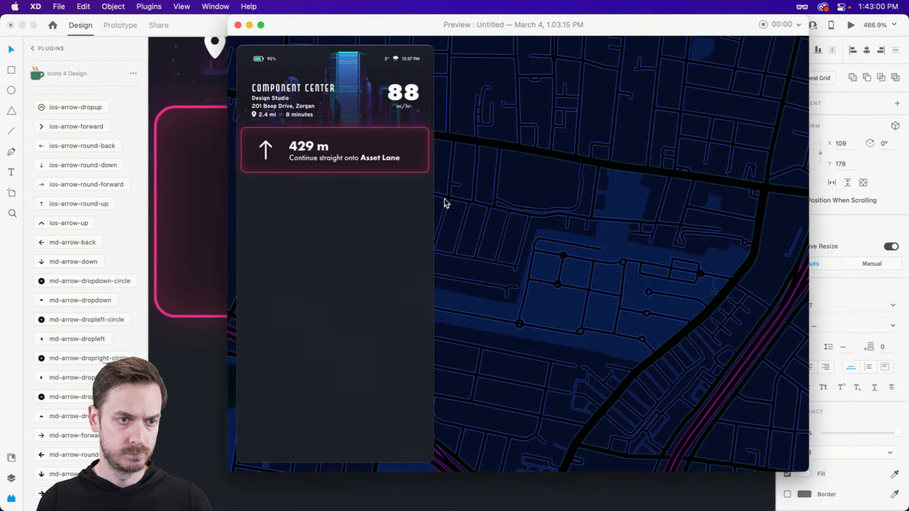
# Nudge both text lines to X 107, Y 177, checking the vertical shift in a preview
pyautogui.press('Escape')
pyautogui.press('Up')
pyautogui.press('super+Return')
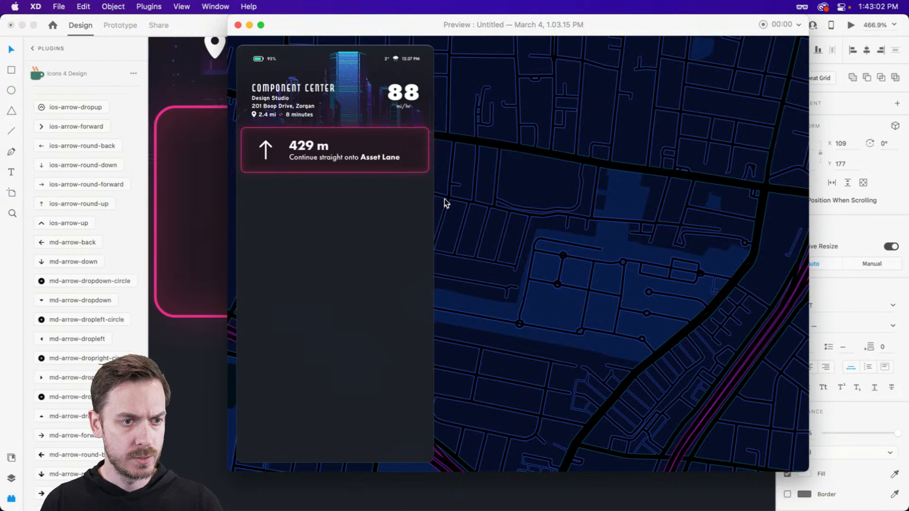
pyautogui.press('Escape')
pyautogui.press('Left')
pyautogui.press('Left')
# Group the arrow, both text lines and the card rectangle, and name the group "Direction, active"
pyautogui.press('super+y')
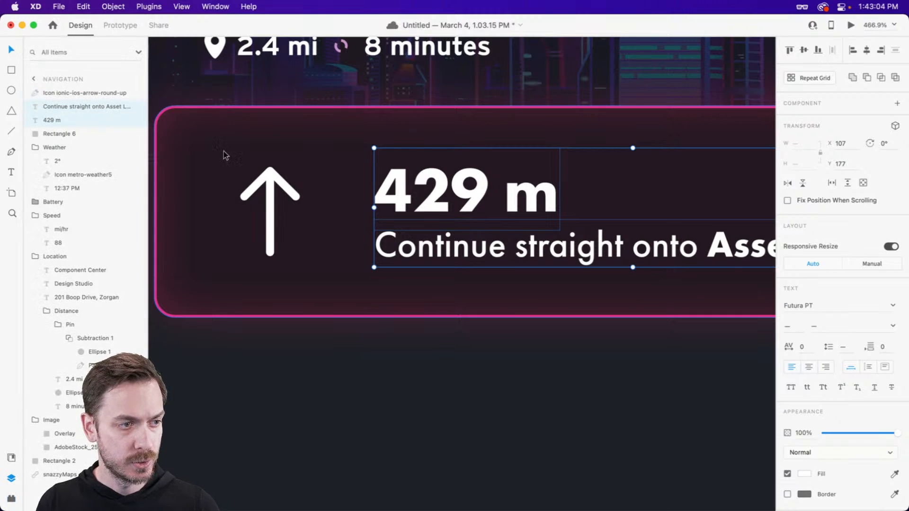
pyautogui.keyDown('shift'); pyautogui.click(271, 168); pyautogui.keyUp('shift')
pyautogui.keyDown('shift'); pyautogui.click(346, 124); pyautogui.keyUp('shift')
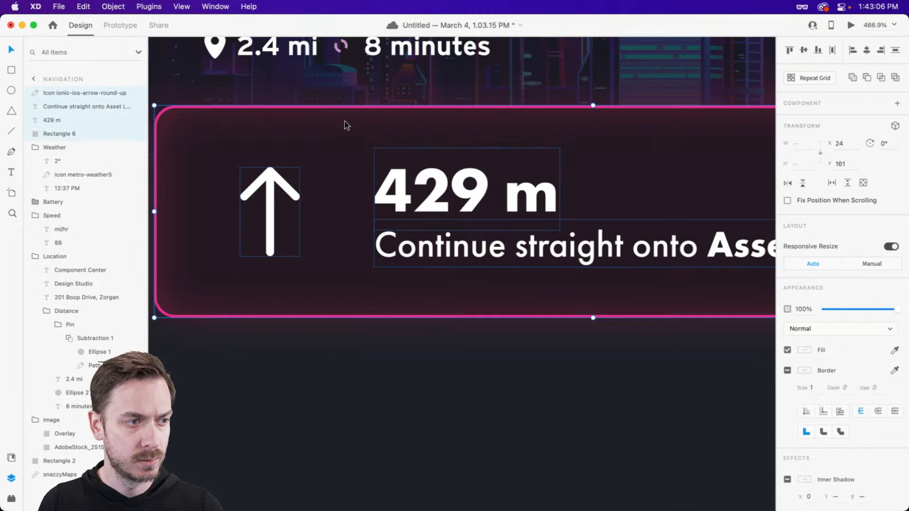
pyautogui.press('super+g')
pyautogui.doubleClick(56, 92)
pyautogui.write('Di')
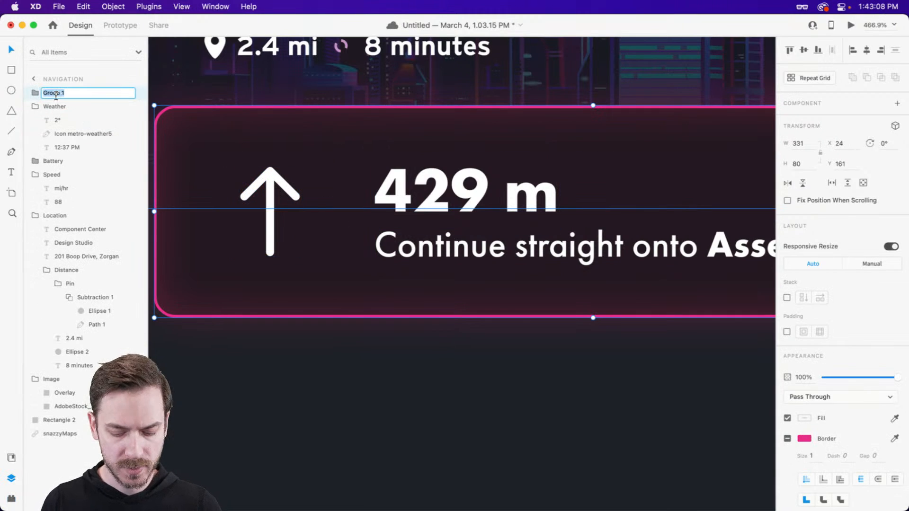
pyautogui.write('rection, ac')
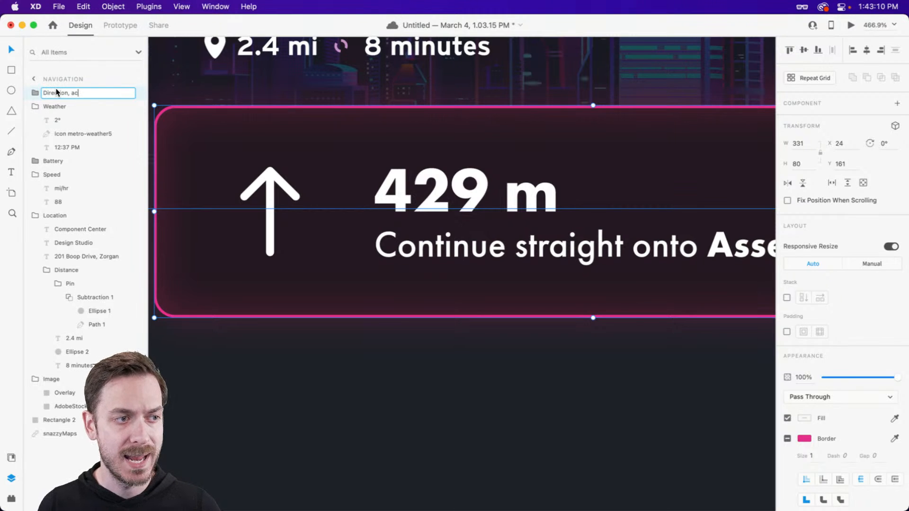
pyautogui.write('tive')
pyautogui.press('Return')
# Turn the "Direction, active" group into a component in the document assets
pyautogui.scroll(-5, 425, 282)
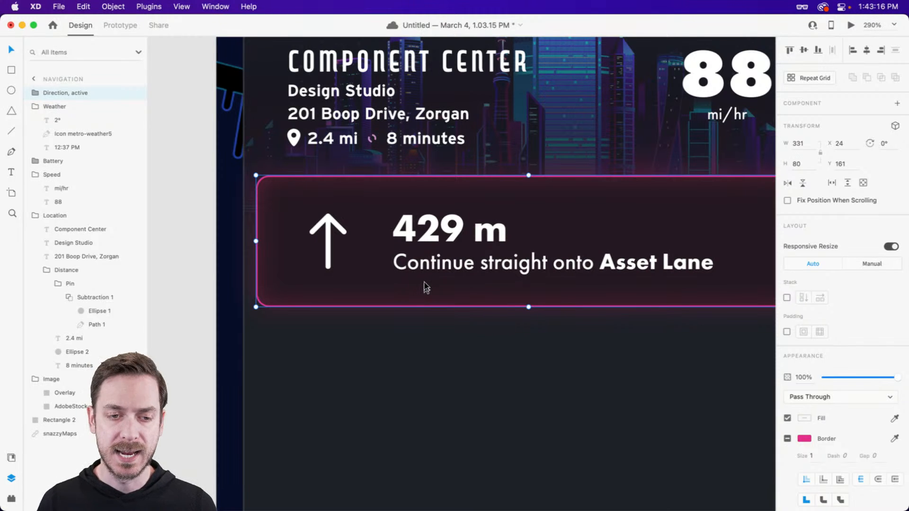
pyautogui.scroll(-2, 428, 283)
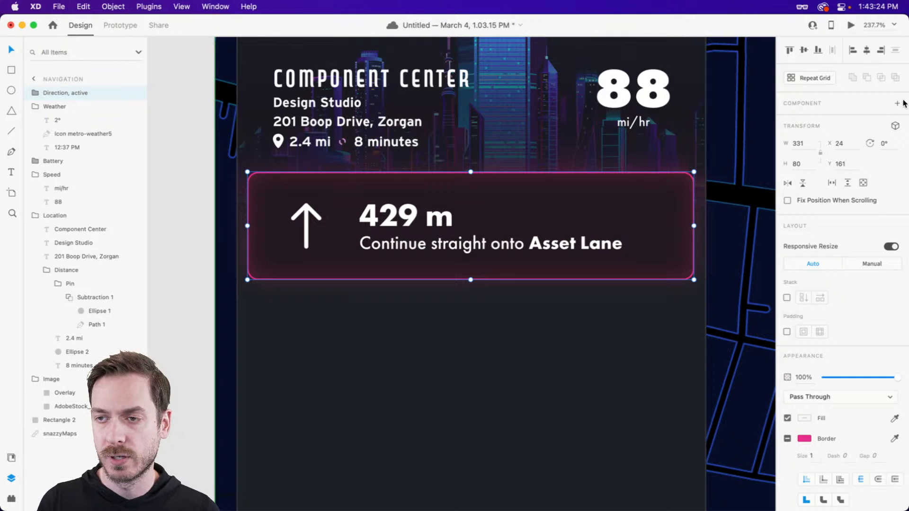
pyautogui.click(11, 458)
pyautogui.click(32, 47)
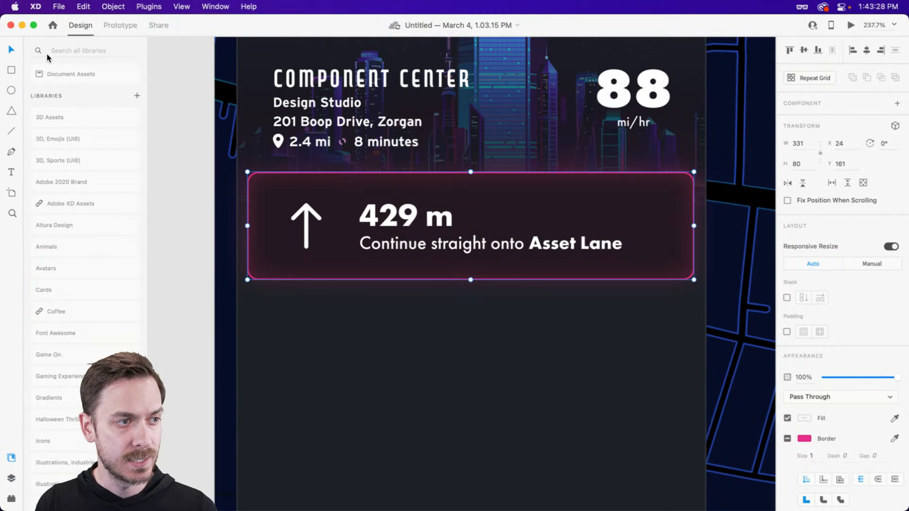
pyautogui.click(67, 71)
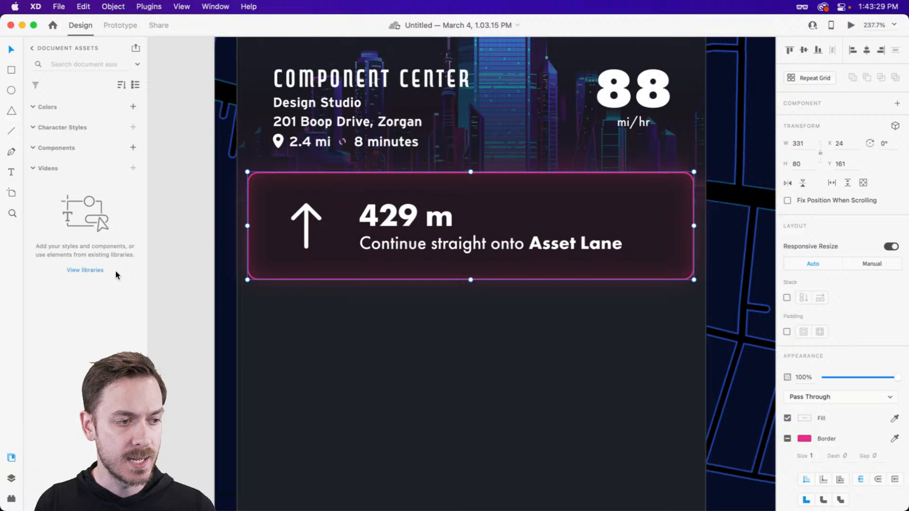
pyautogui.click(132, 149)
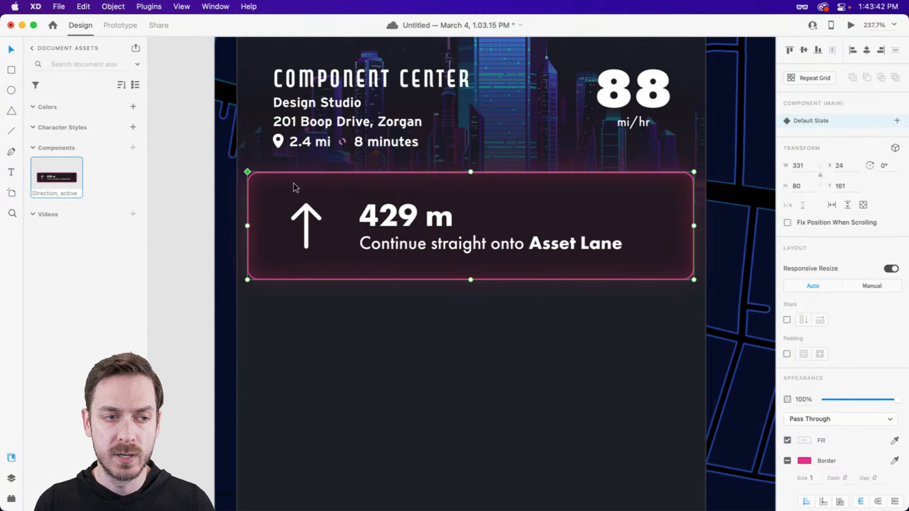
# Add a new state named "Upcoming" to the direction card component
pyautogui.click(898, 120)
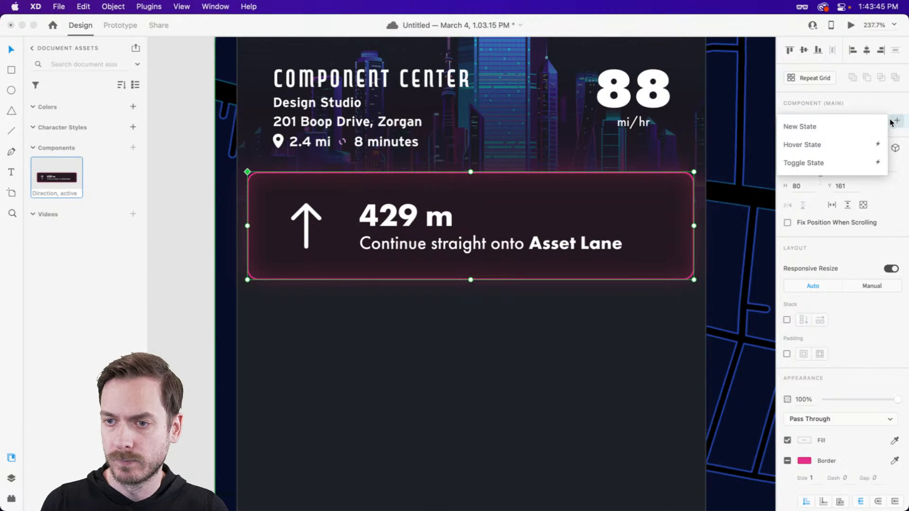
pyautogui.click(829, 127)
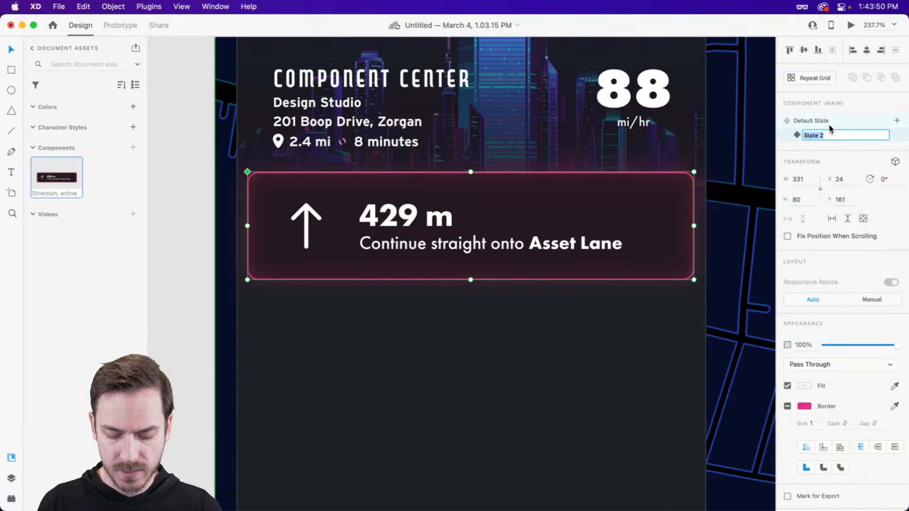
pyautogui.write('Upcoming')
pyautogui.press('Return')
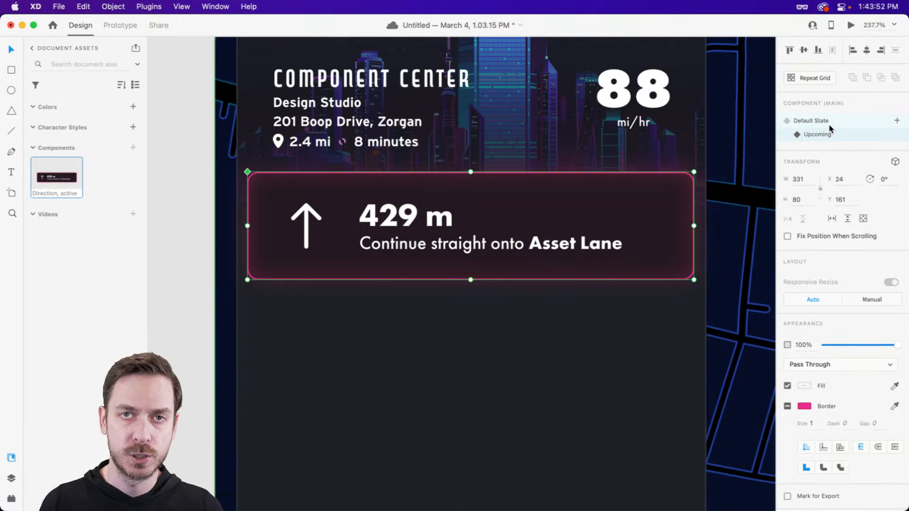
# Turn off the inner shadow, drop shadow and border on the card rectangle in the Upcoming state
pyautogui.scroll(4, 377, 232)
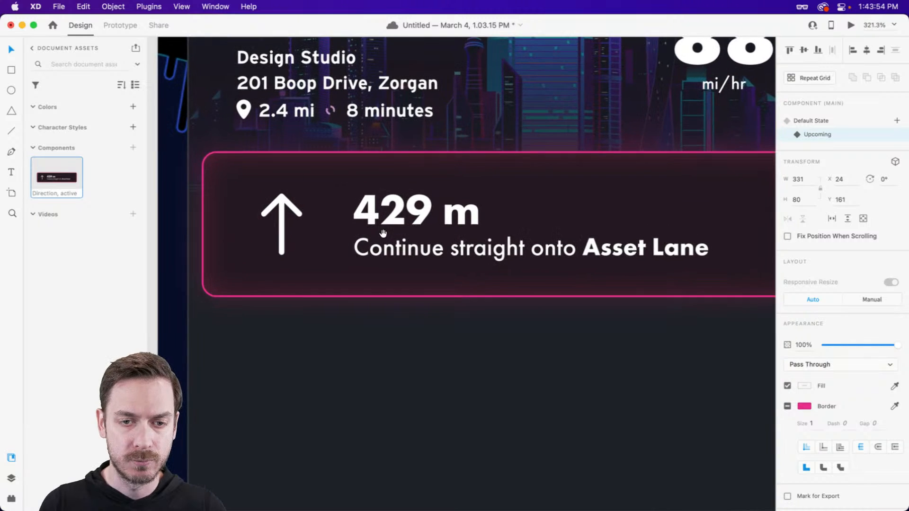
pyautogui.scroll(-1, 382, 233)
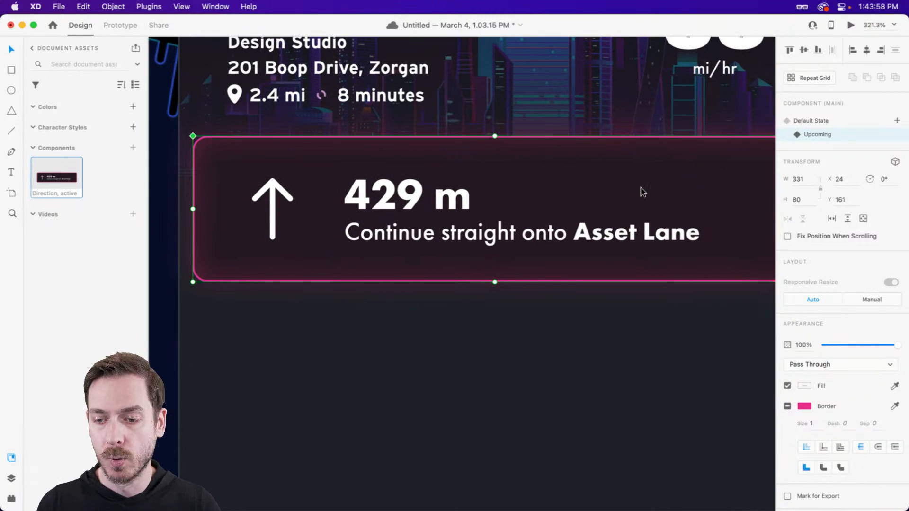
pyautogui.doubleClick(595, 189)
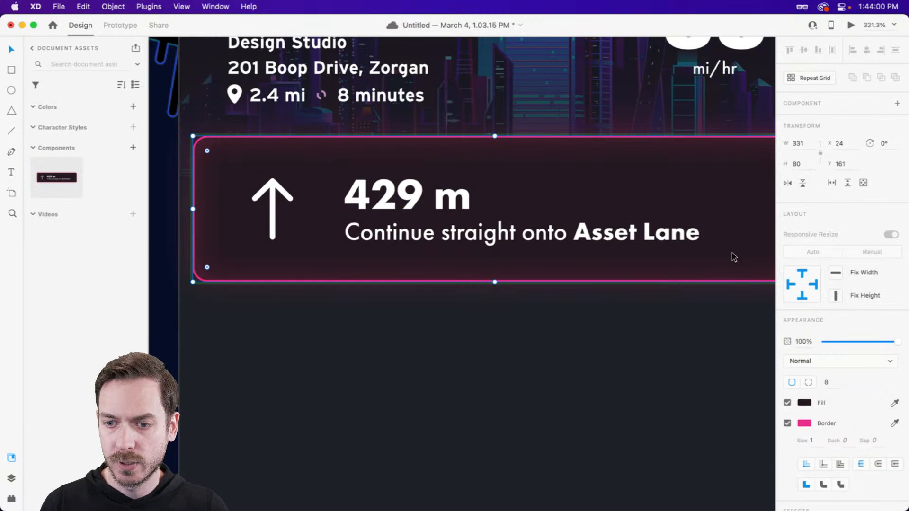
pyautogui.scroll(-2, 805, 431)
pyautogui.scroll(-6, 805, 428)
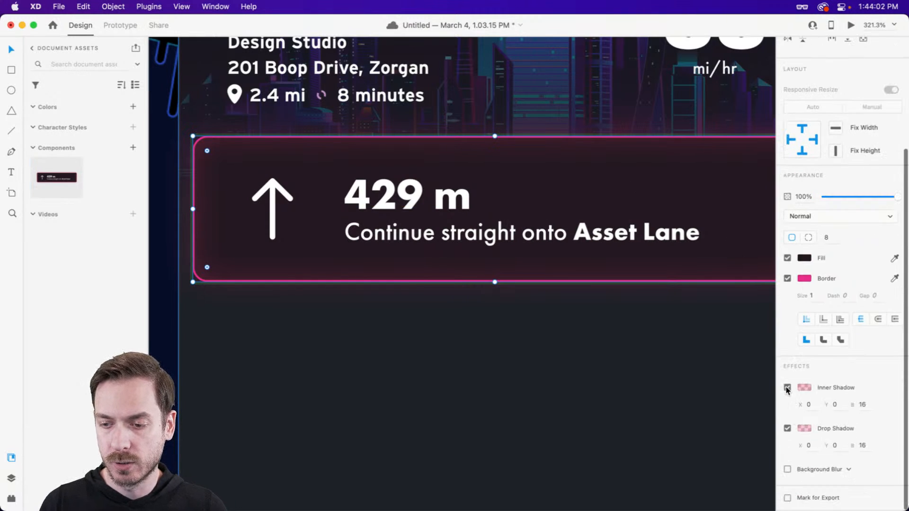
pyautogui.click(787, 408)
pyautogui.click(787, 429)
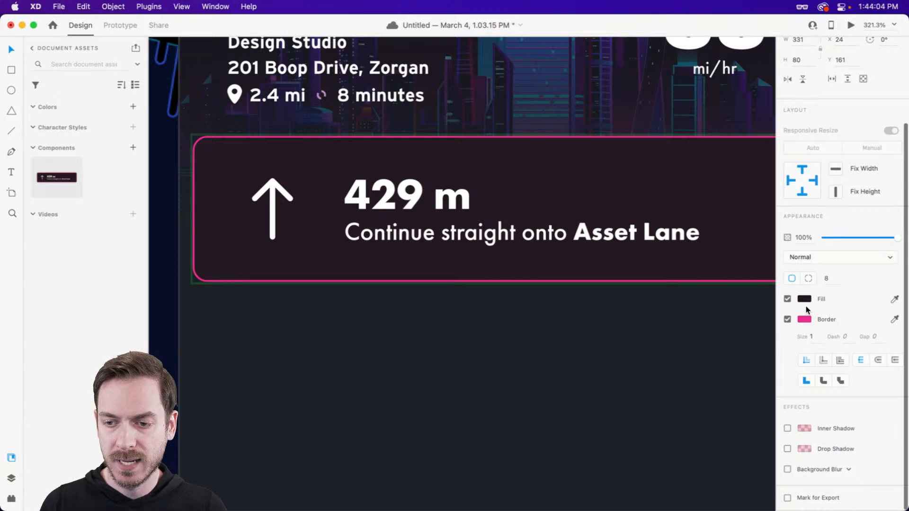
pyautogui.click(788, 319)
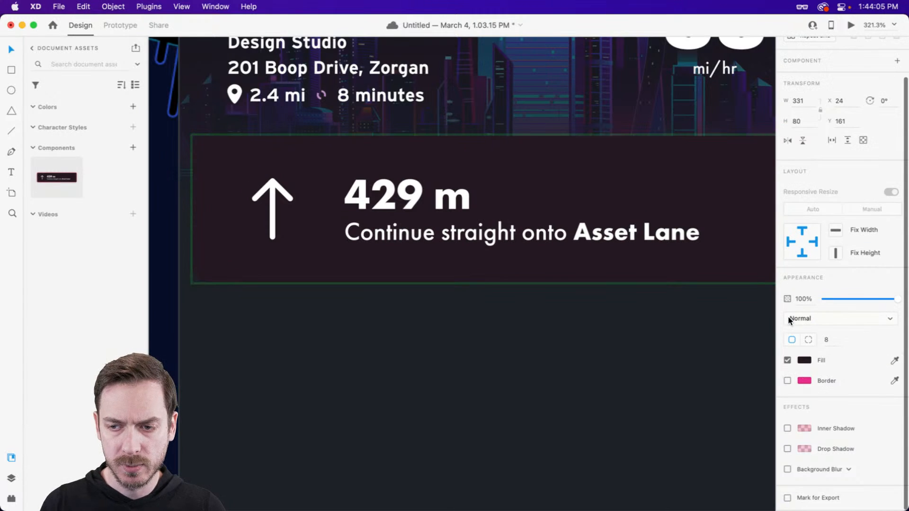
# Change the card rectangle's fill in the Upcoming state to the slate grey #333543
pyautogui.click(807, 361)
pyautogui.moveTo(768, 327); pyautogui.dragTo(768, 341)
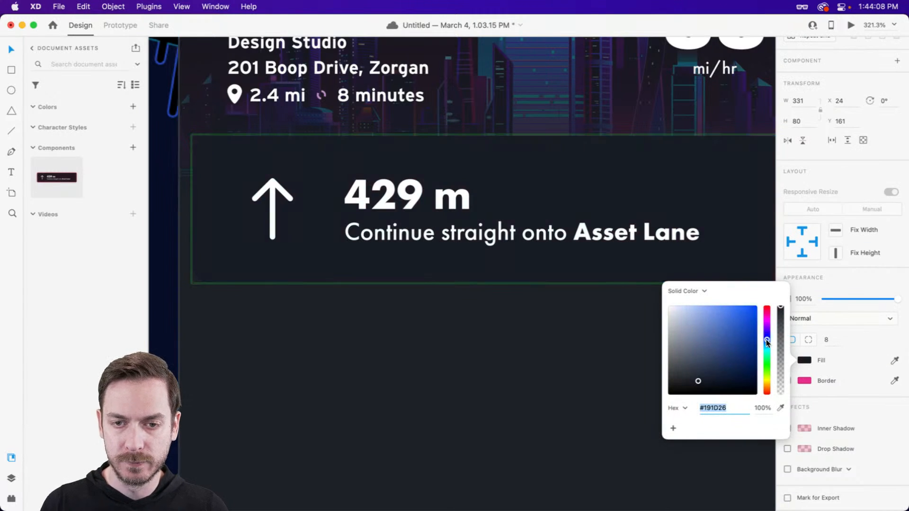
pyautogui.moveTo(700, 377); pyautogui.dragTo(689, 371)
pyautogui.moveTo(767, 341); pyautogui.dragTo(768, 340)
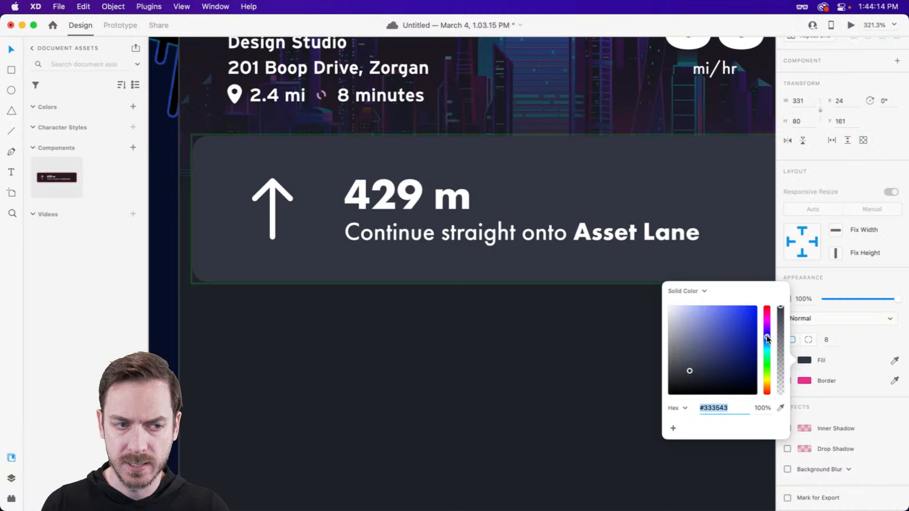
pyautogui.click(860, 276)
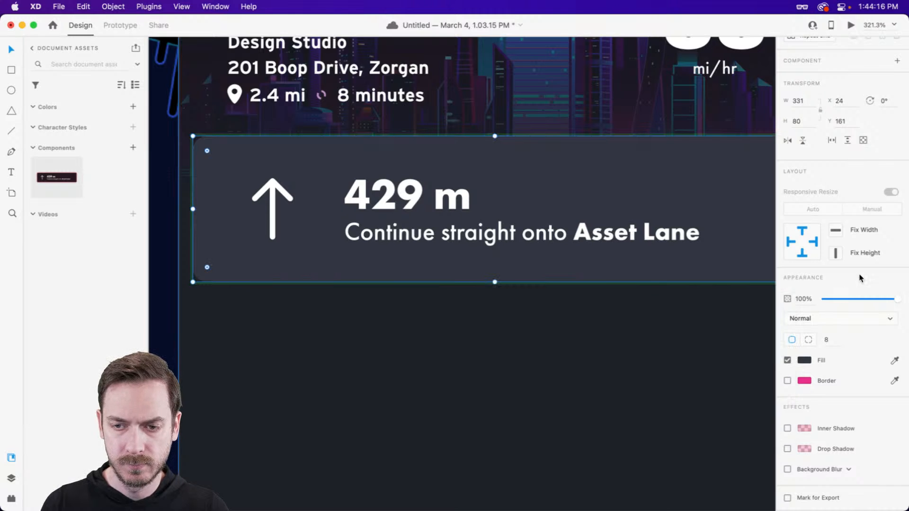
pyautogui.press('Escape')
# Change the distance text in the Upcoming state to "1.2 mi"
pyautogui.doubleClick(391, 191)
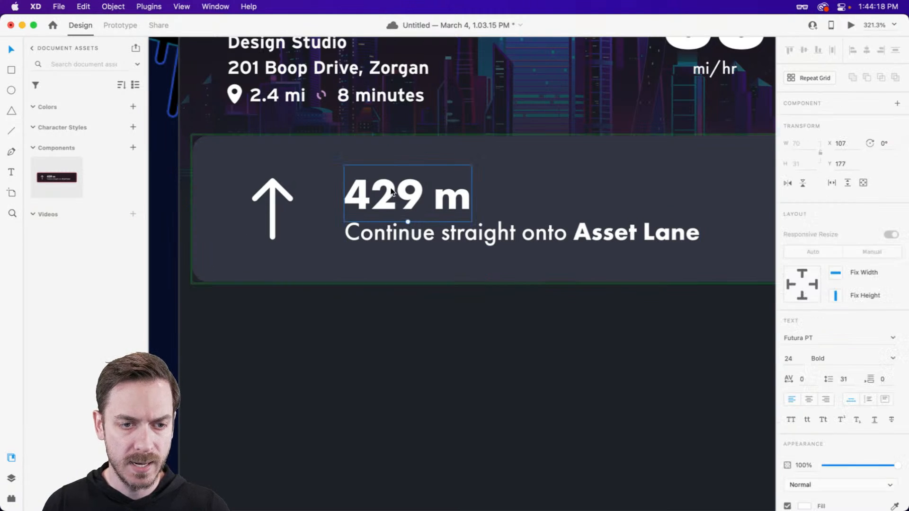
pyautogui.doubleClick(394, 195)
pyautogui.write('1.2')
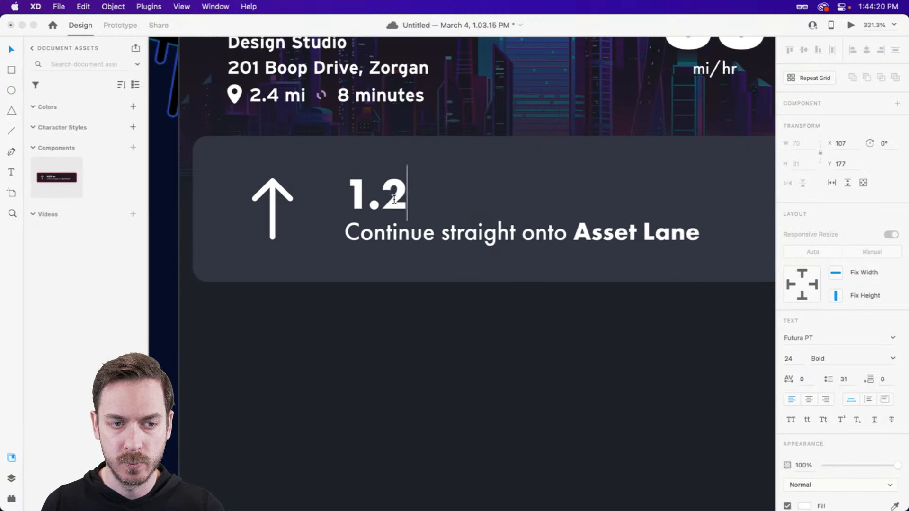
pyautogui.write(' mi')
pyautogui.press('Escape')
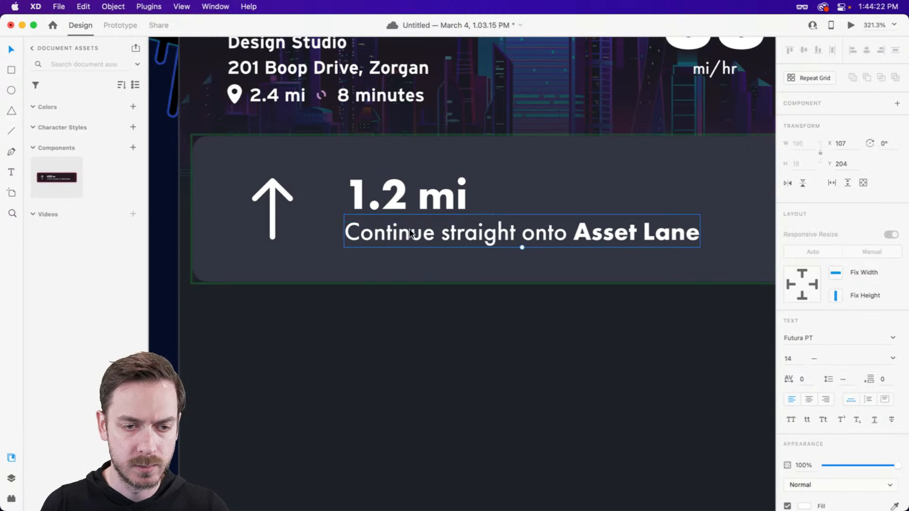
# Change the instruction text in the Upcoming state to "Turn right onto Artboard Alley", keeping the street name bold
pyautogui.doubleClick(538, 233)
pyautogui.moveTo(563, 239); pyautogui.dragTo(343, 237)
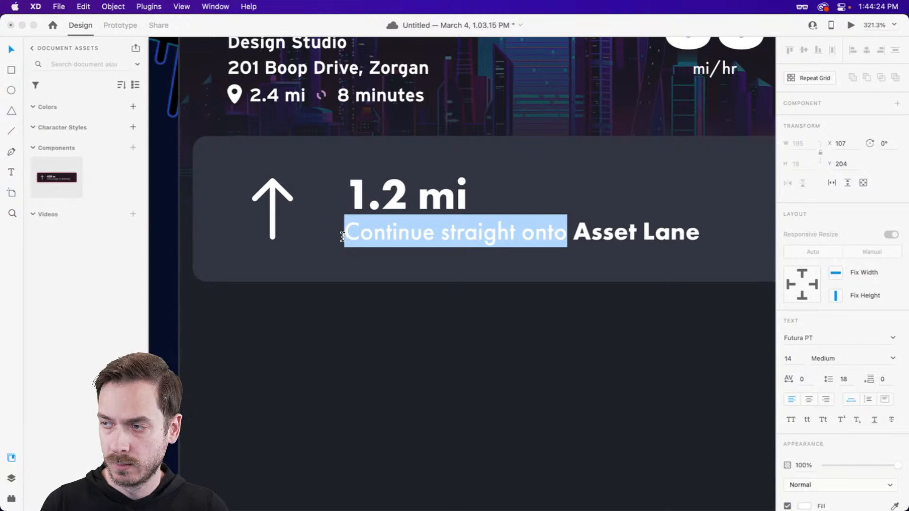
pyautogui.write('Turn right on')
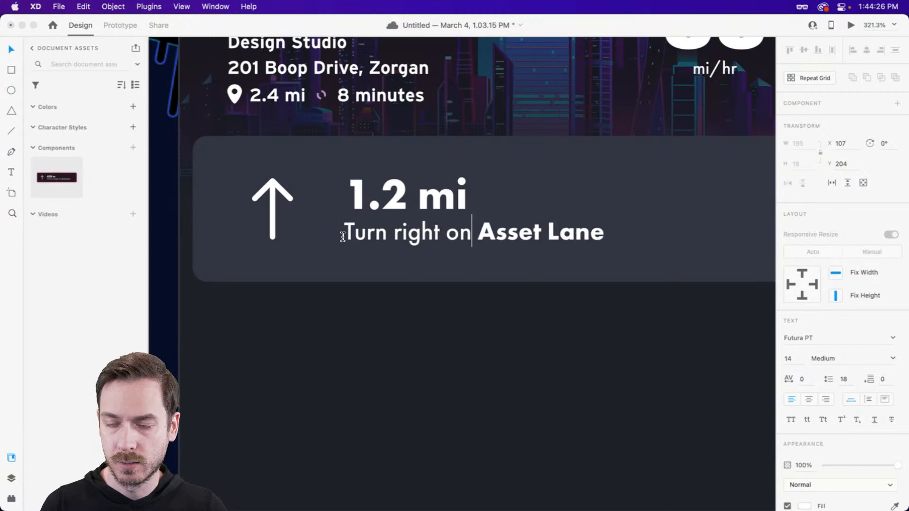
pyautogui.write('to')
pyautogui.press('Right')
pyautogui.press('super+shift+Right')
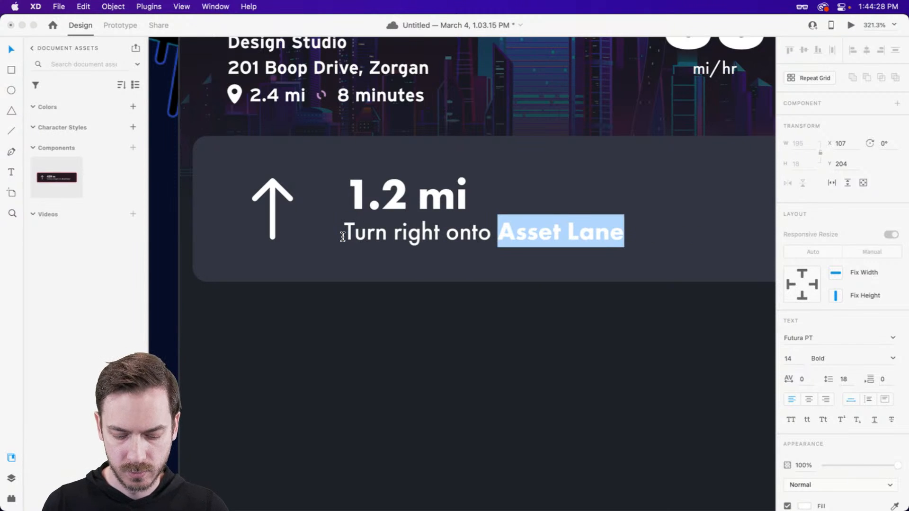
pyautogui.write('Artboard Alley')
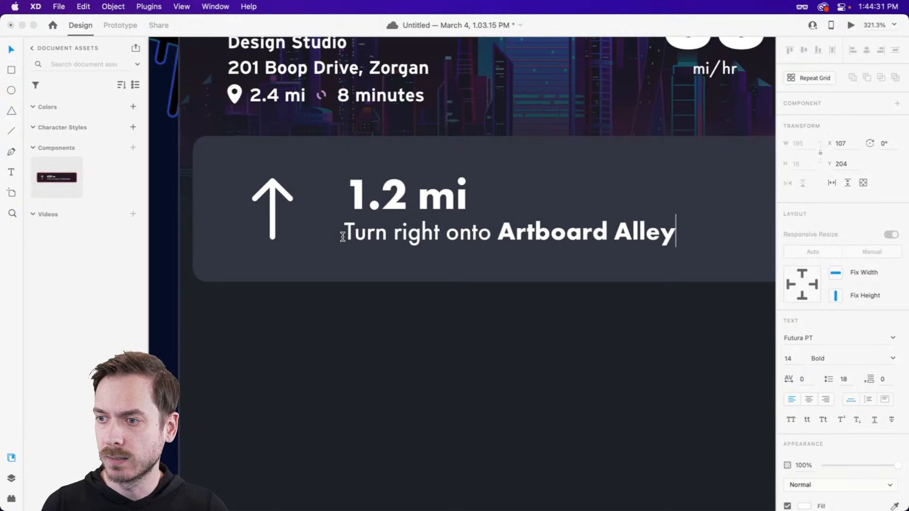
pyautogui.press('Escape')
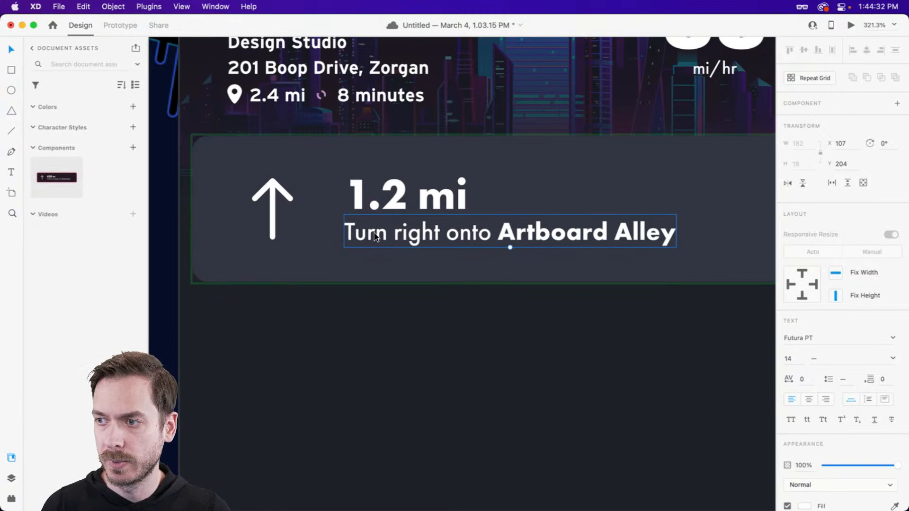
# Look through the Icons 4 Design arrow icons for a right-turn arrow to replace the card's up arrow
pyautogui.hscroll(-3, 376, 237)
pyautogui.doubleClick(317, 194)
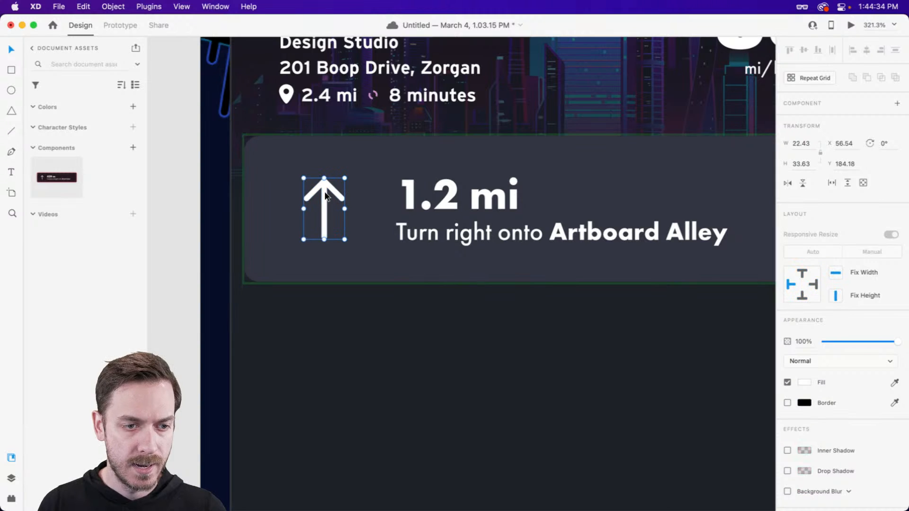
pyautogui.scroll(3, 311, 208)
pyautogui.press('shift+super+p')
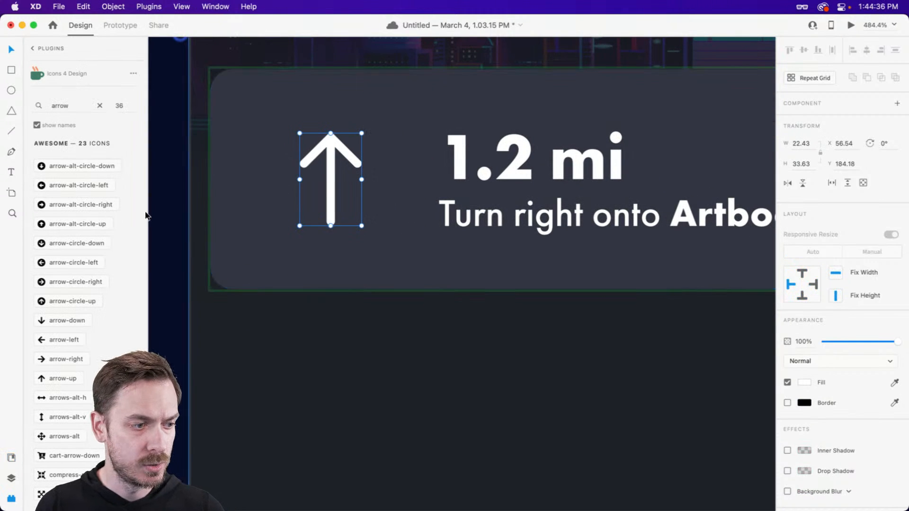
pyautogui.scroll(-20, 96, 263)
pyautogui.scroll(-15, 97, 258)
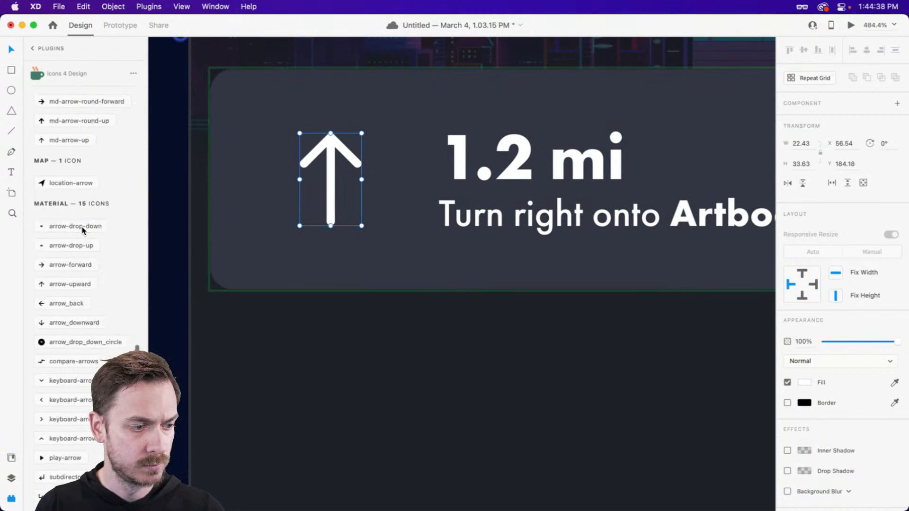
pyautogui.scroll(-3, 84, 231)
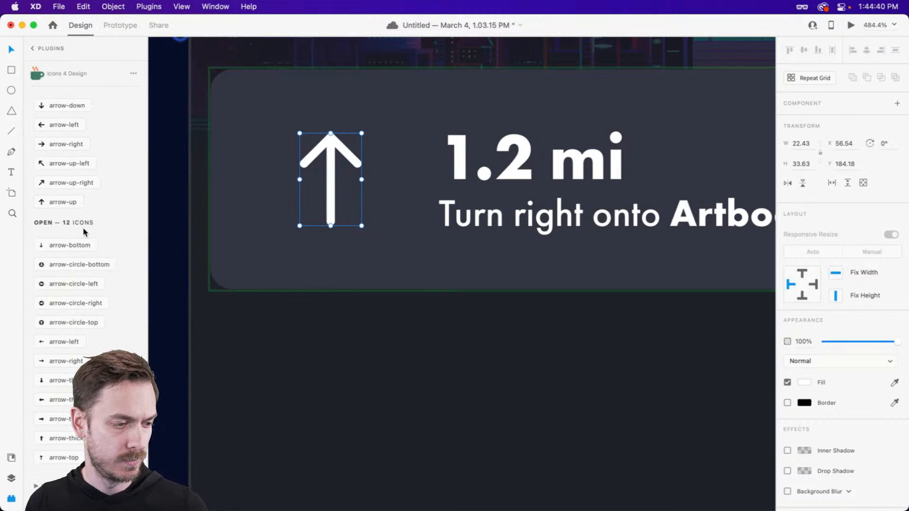
pyautogui.scroll(6, 84, 231)
pyautogui.scroll(2, 85, 231)
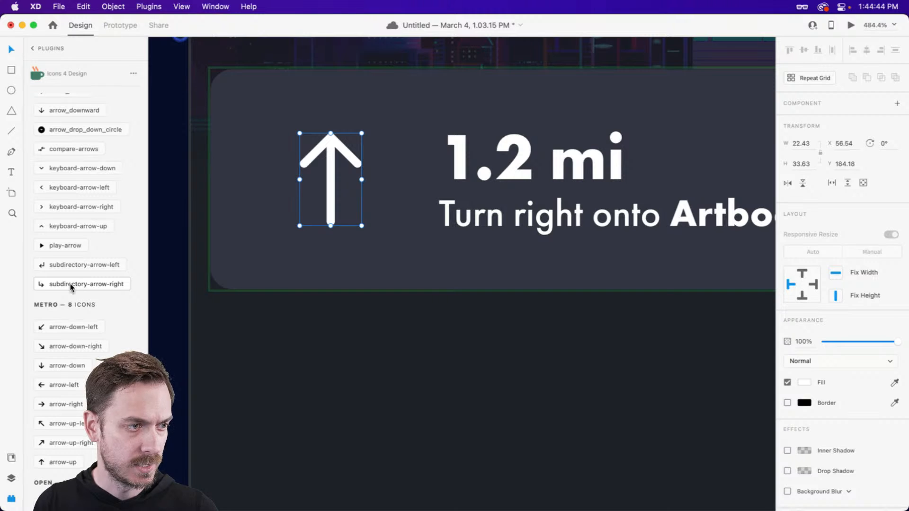
pyautogui.scroll(8, 71, 283)
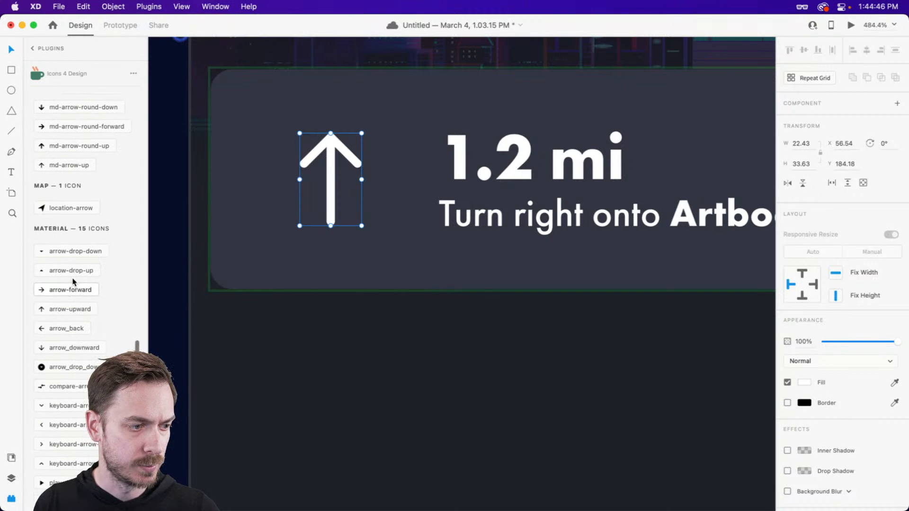
pyautogui.scroll(10, 74, 282)
pyautogui.scroll(-1, 72, 281)
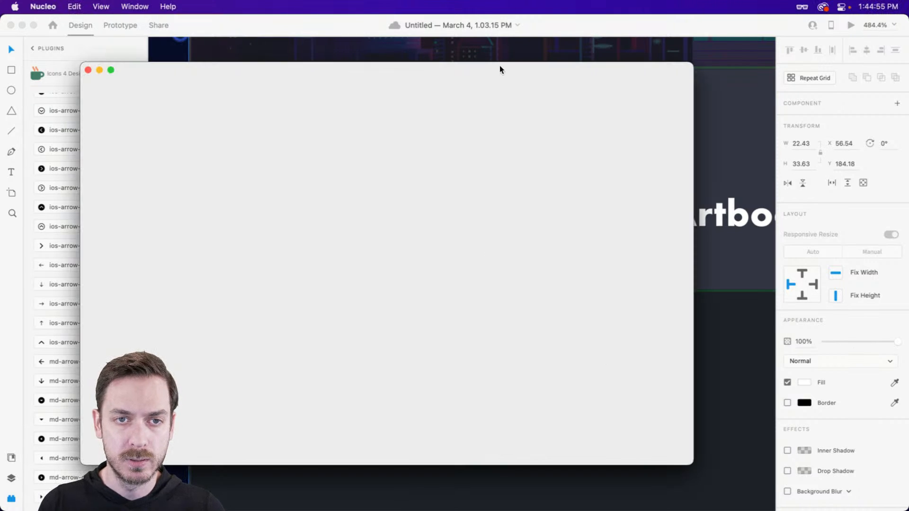
# Switch to Nucleo, search its icons for "arrow" and look through them for a right-turn arrow
pyautogui.moveTo(500, 67); pyautogui.dragTo(560, 61)
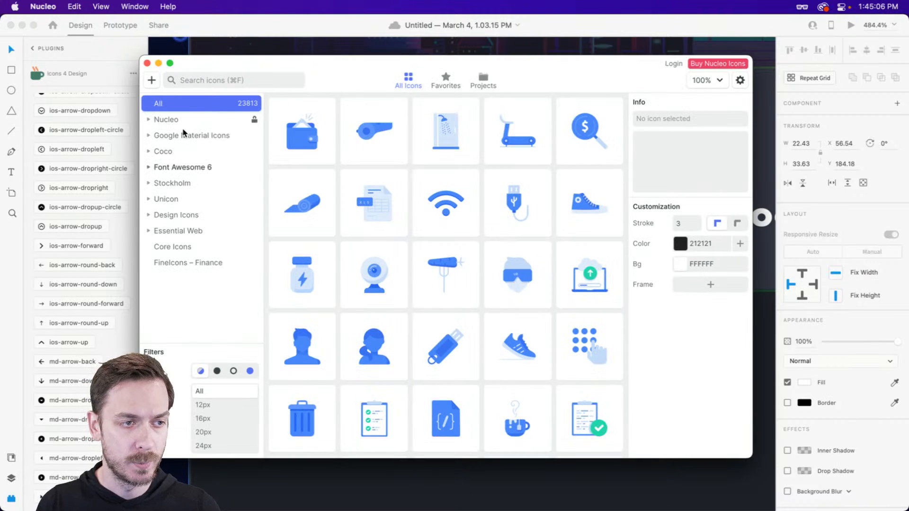
pyautogui.click(209, 86)
pyautogui.write('arrow')
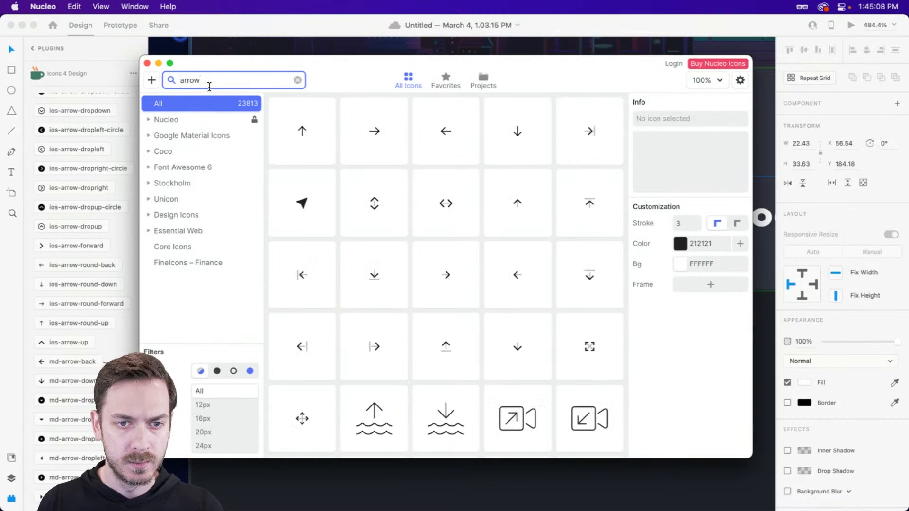
pyautogui.scroll(-15, 512, 213)
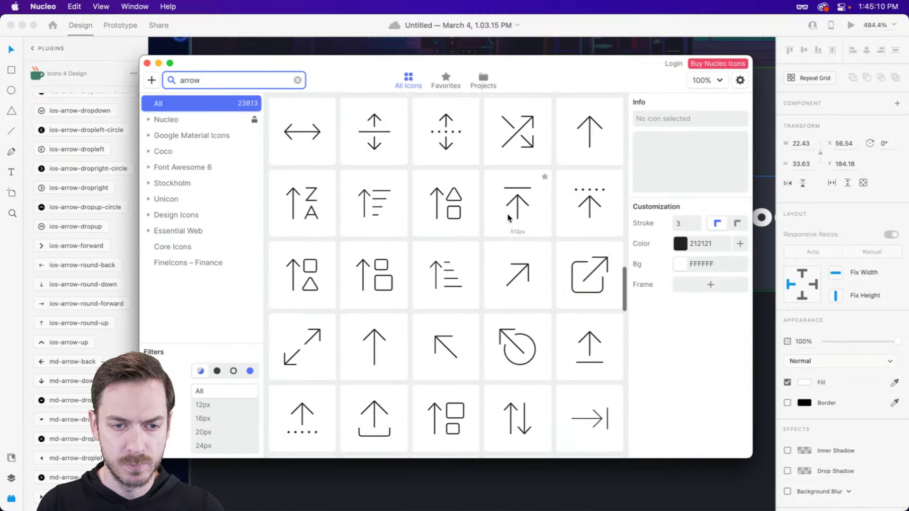
pyautogui.scroll(-15, 507, 218)
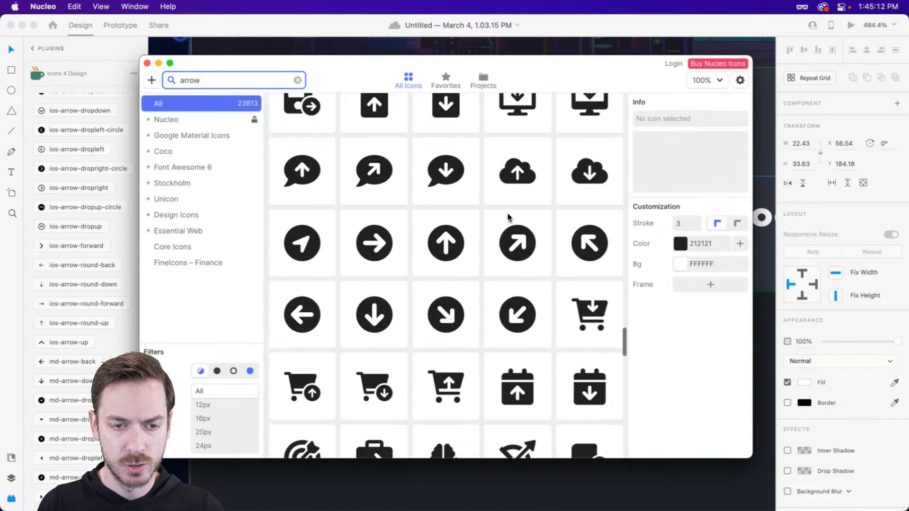
pyautogui.scroll(-15, 506, 221)
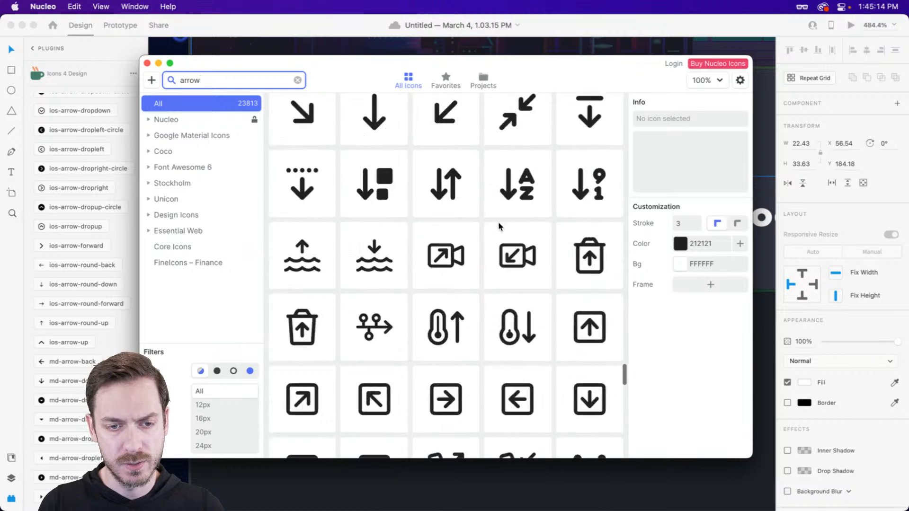
pyautogui.scroll(-10, 502, 225)
pyautogui.click(96, 227)
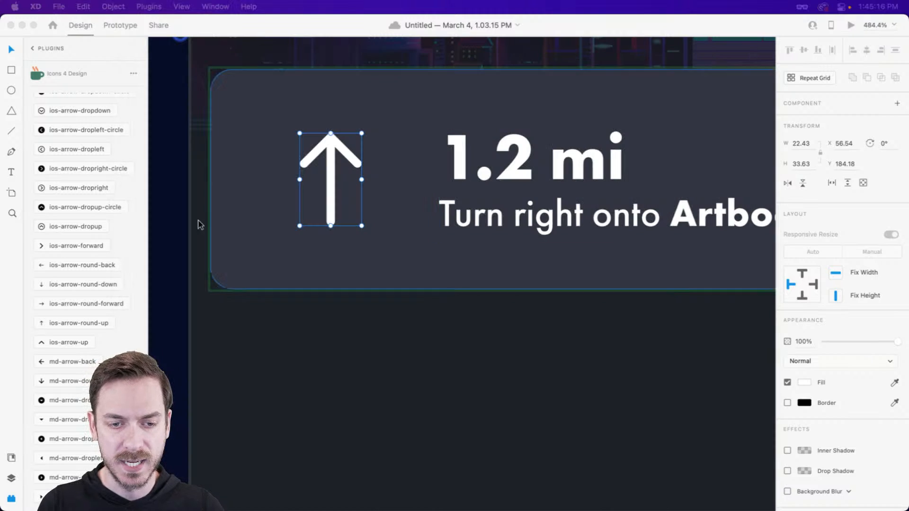
# Check the card's arrow layer and look again through the Icons 4 Design arrow list for a matching turn icon
pyautogui.scroll(10, 96, 227)
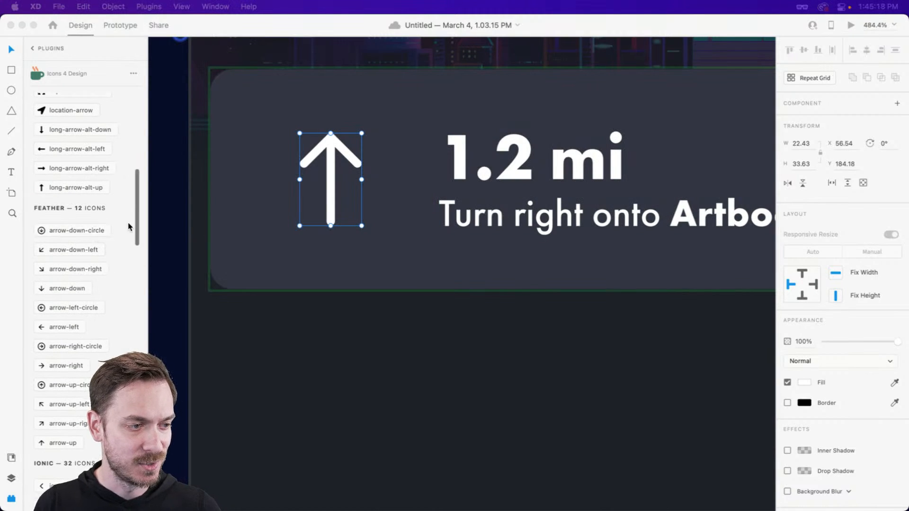
pyautogui.scroll(-10, 129, 226)
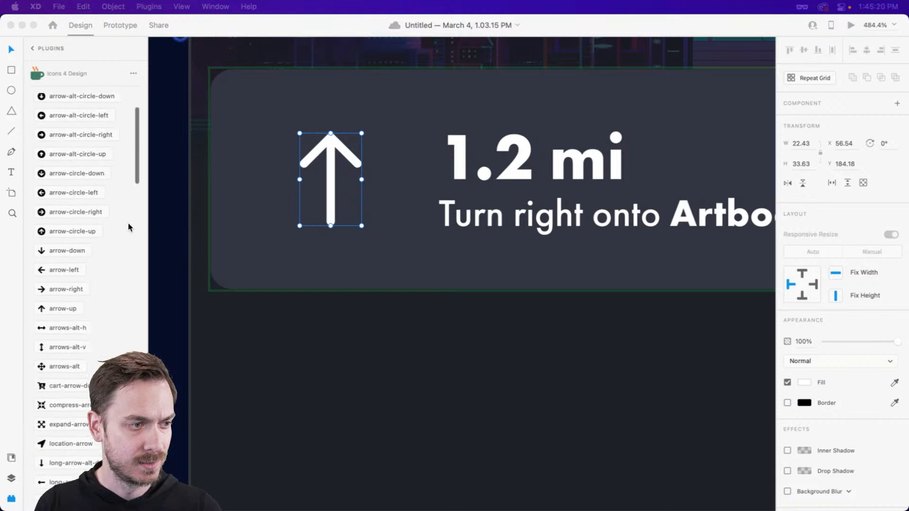
pyautogui.click(321, 146)
pyautogui.press('super+y')
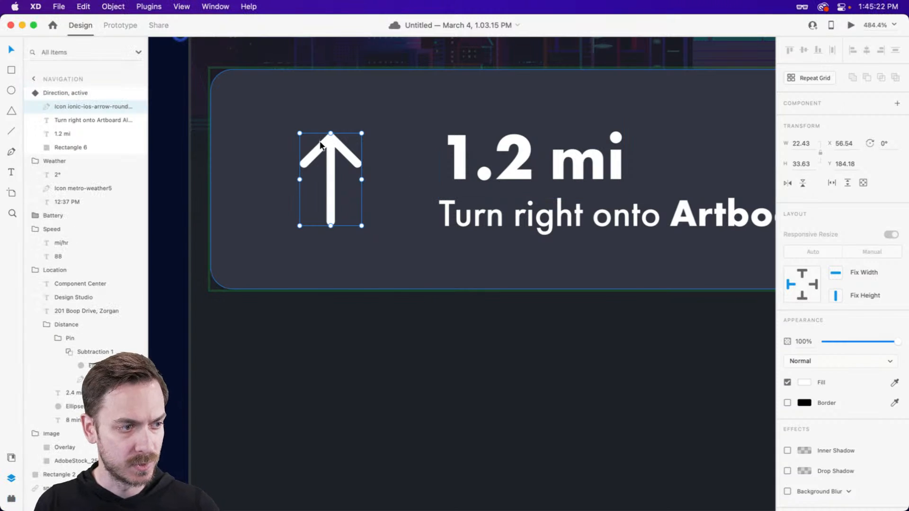
pyautogui.press('super+shift+y')
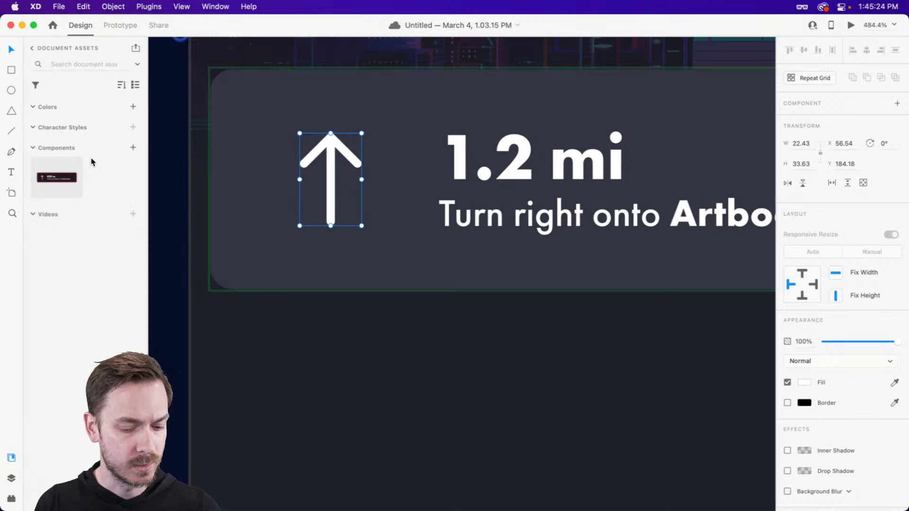
pyautogui.press('alt+super+p')
pyautogui.scroll(-10, 91, 161)
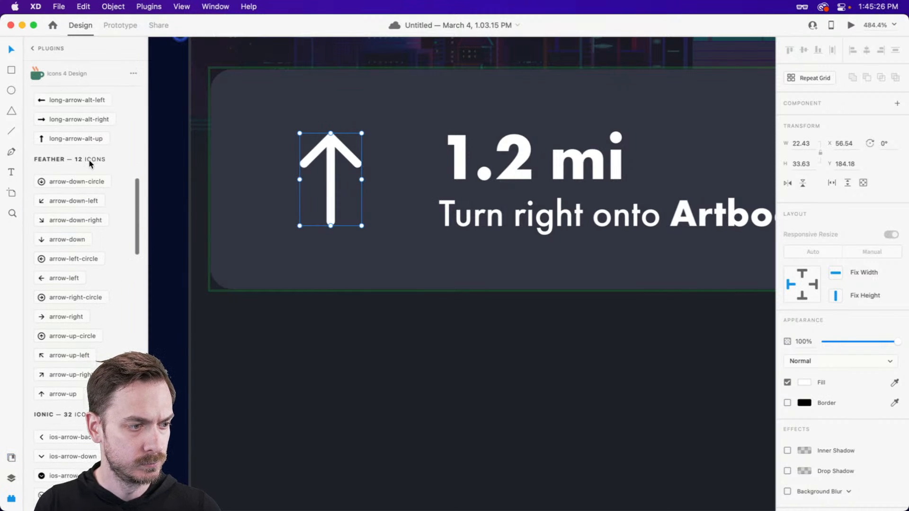
pyautogui.scroll(-7, 90, 166)
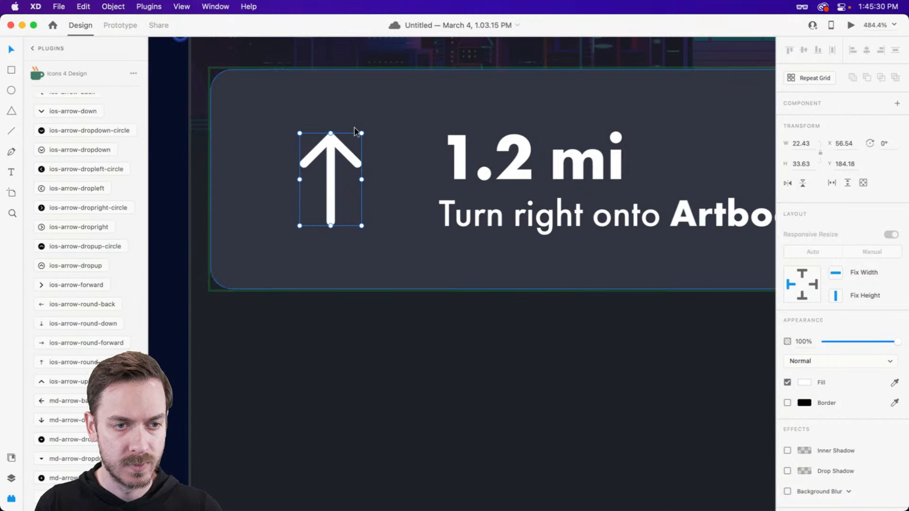
# Rotate the arrow icon in the Upcoming state by 90° so it points right
pyautogui.moveTo(365, 130); pyautogui.dragTo(391, 233)
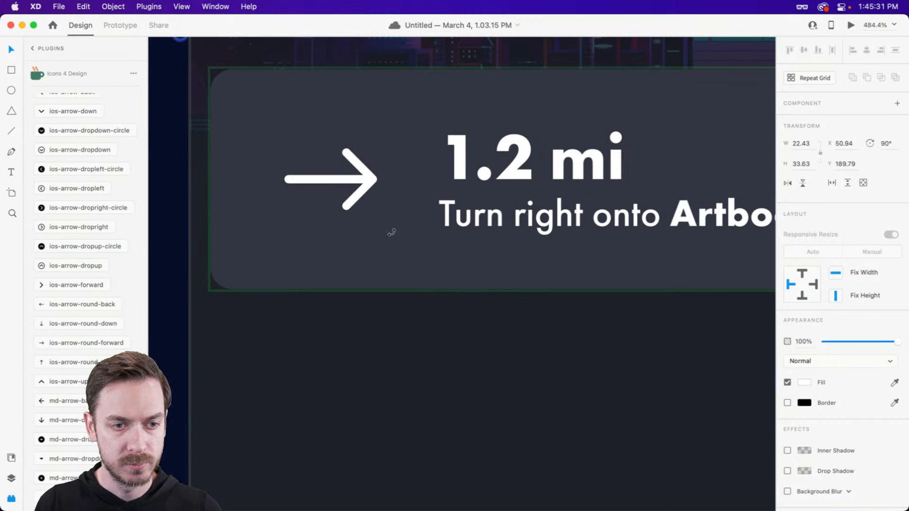
pyautogui.click(372, 188)
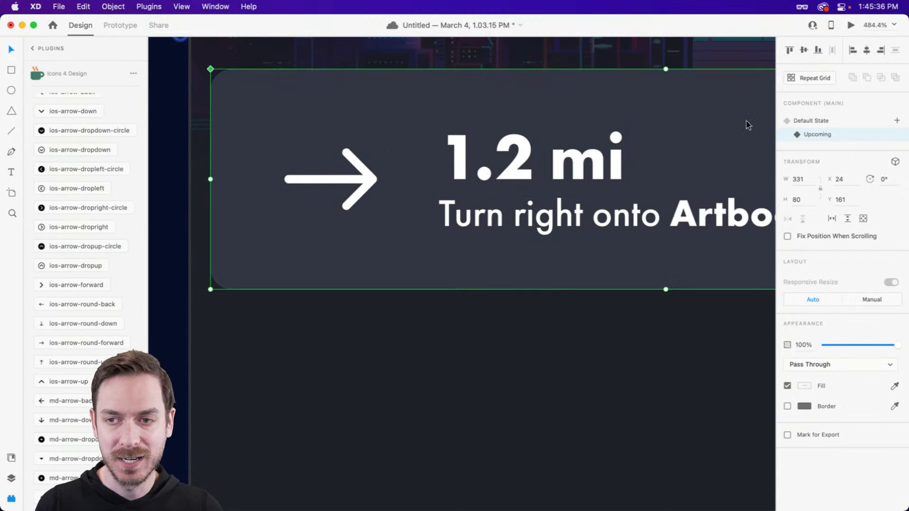
# Compare the direction card's Default State and Upcoming state by switching between them
pyautogui.click(820, 122)
pyautogui.scroll(-3, 530, 191)
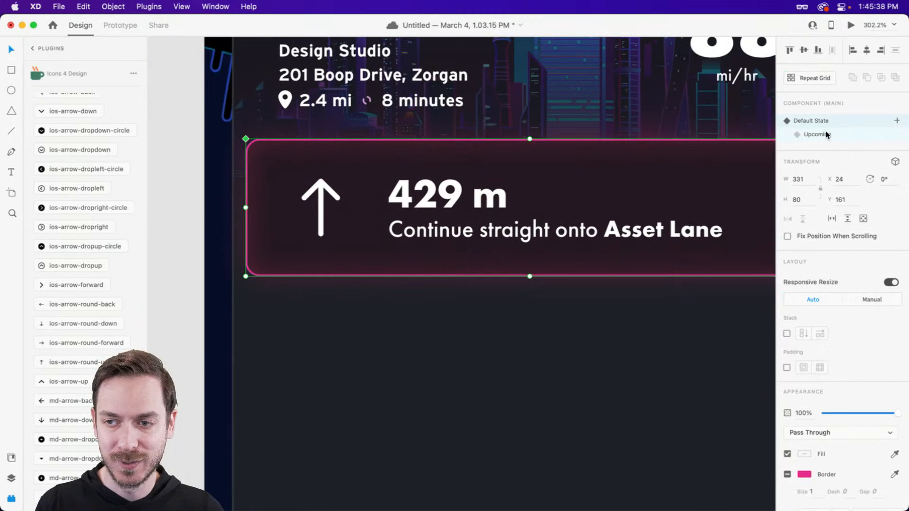
pyautogui.click(825, 133)
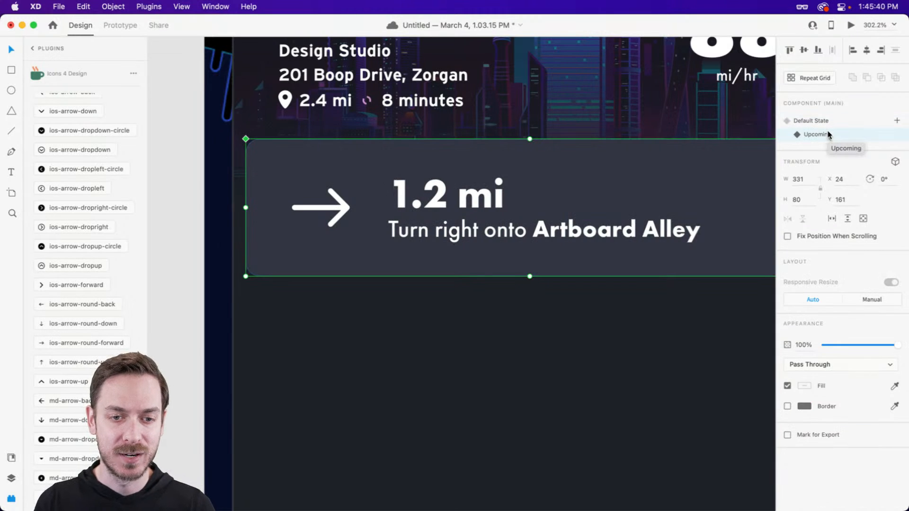
pyautogui.click(831, 123)
pyautogui.click(828, 133)
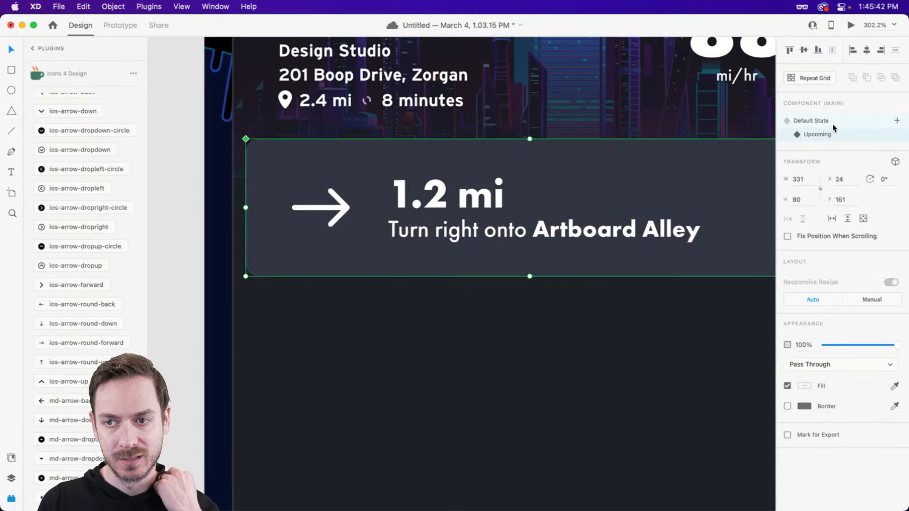
pyautogui.click(832, 123)
pyautogui.click(829, 135)
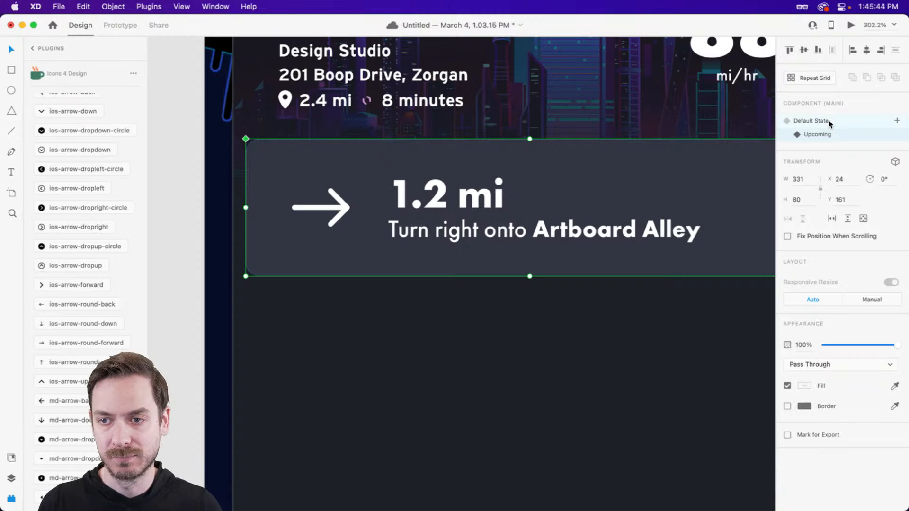
# Return the main card to Default State, place a copy directly below it at Y 249, and switch the copy to Upcoming
pyautogui.click(830, 123)
pyautogui.scroll(-5, 474, 213)
pyautogui.scroll(-2, 412, 189)
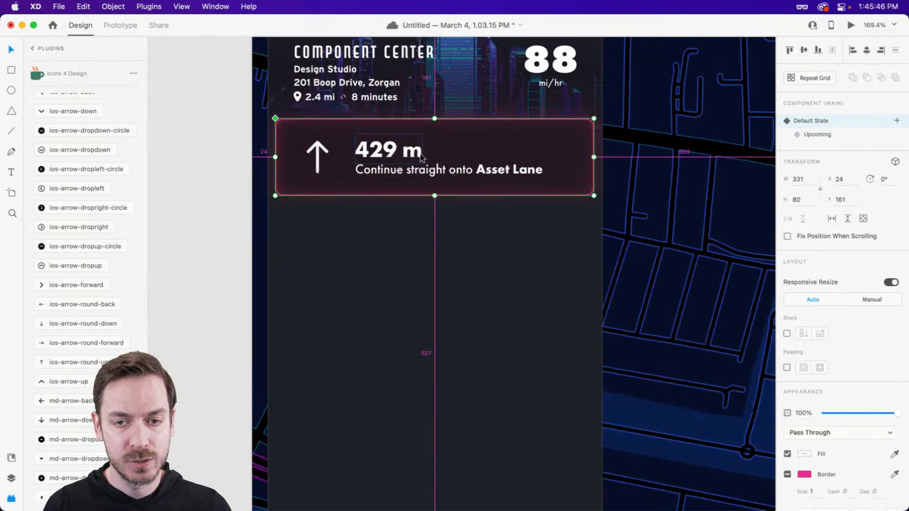
pyautogui.moveTo(421, 156); pyautogui.dragTo(426, 239)
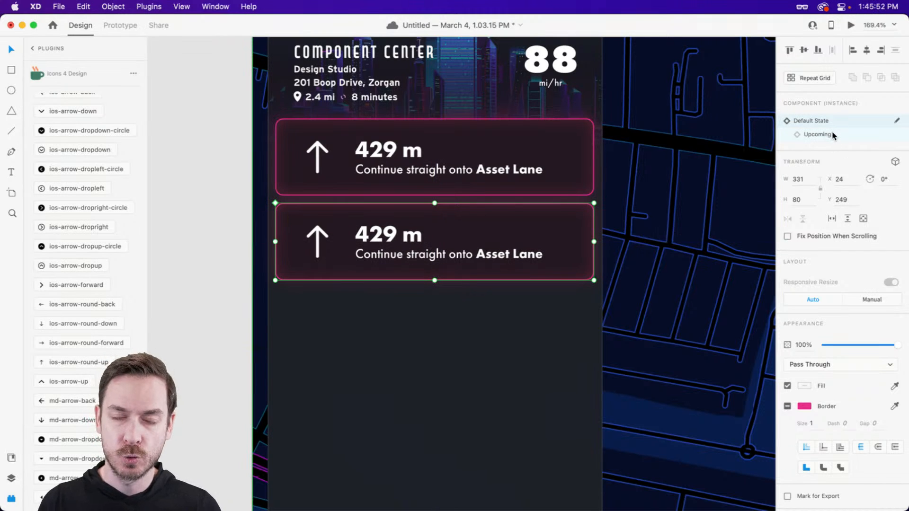
pyautogui.click(832, 134)
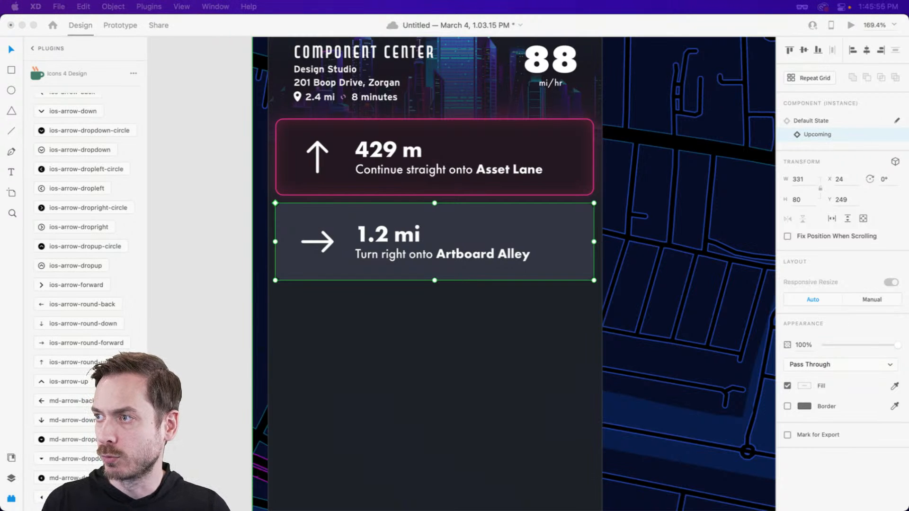
# Set the opacity of the lower Upcoming card instance to 80%
pyautogui.click(482, 224)
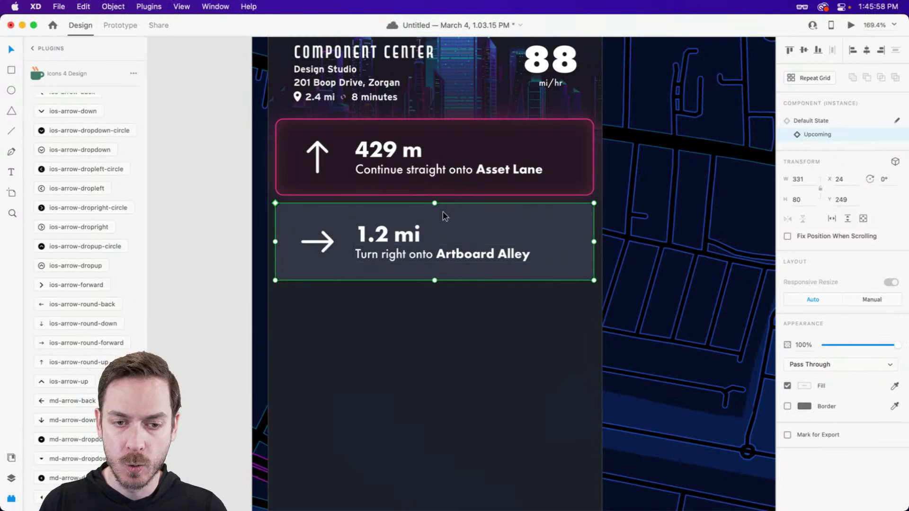
pyautogui.press('8')
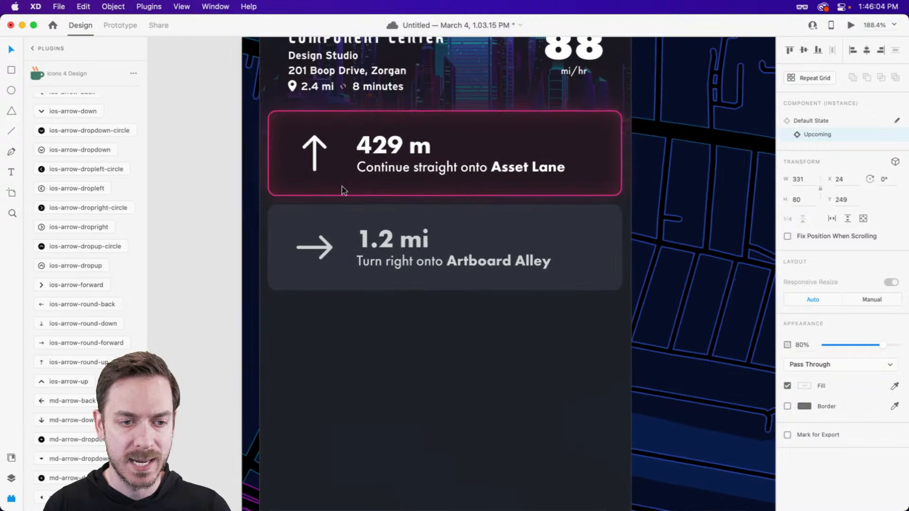
# Group the pink Default State card and the Upcoming card below it, and name the group Directions
pyautogui.scroll(3, 368, 203)
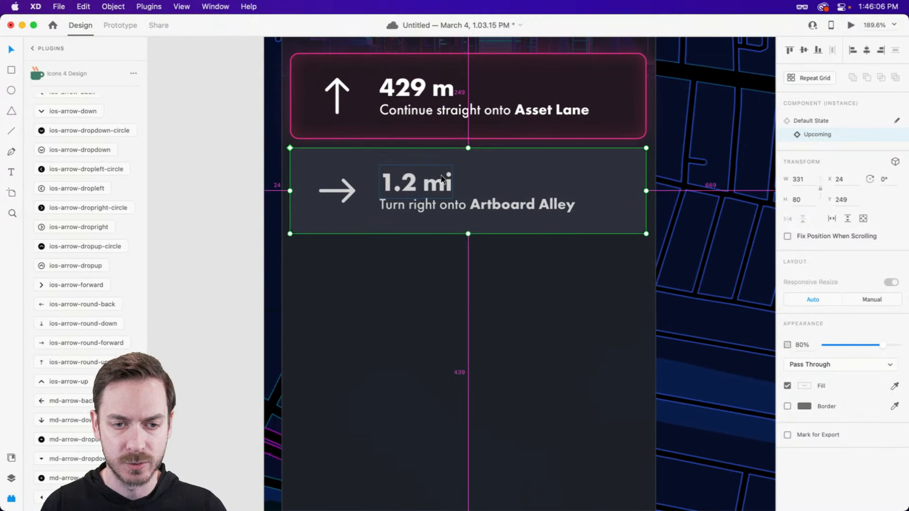
pyautogui.press('super+y')
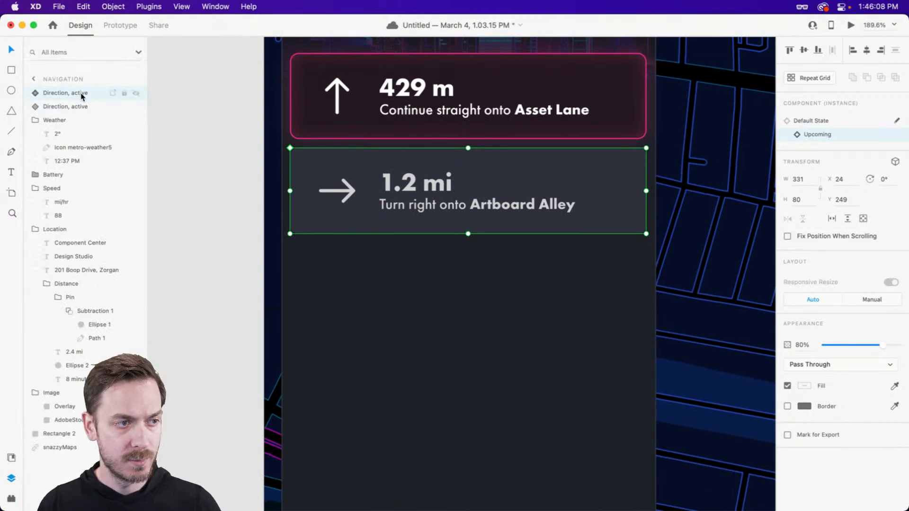
pyautogui.keyDown('shift'); pyautogui.click(72, 106); pyautogui.keyUp('shift')
pyautogui.press('super+g')
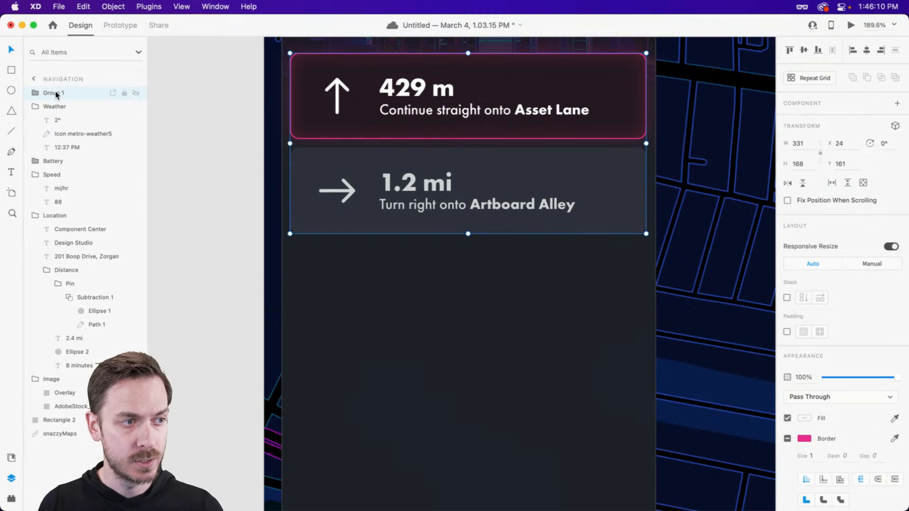
pyautogui.doubleClick(56, 95)
pyautogui.write('Directions')
pyautogui.press('Return')
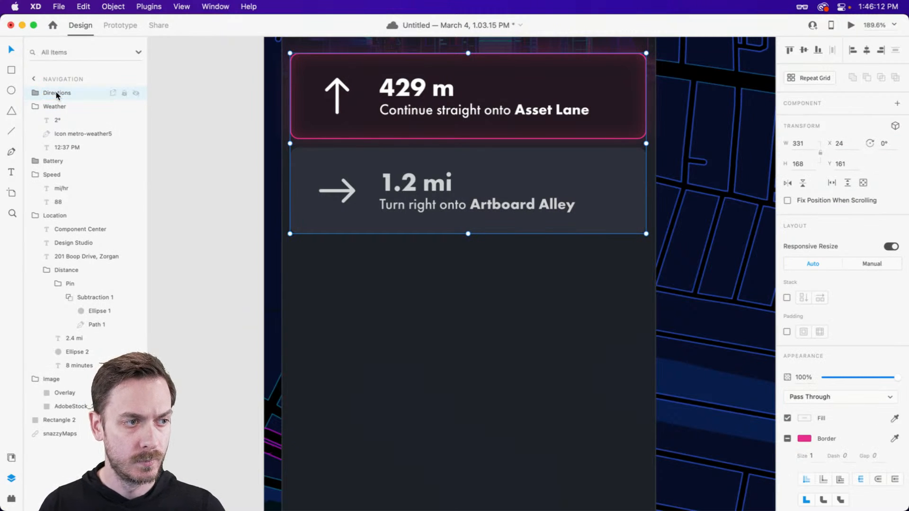
# Turn the Directions group into a vertical stack and duplicate its Upcoming card twice, making four cards in total
pyautogui.click(788, 298)
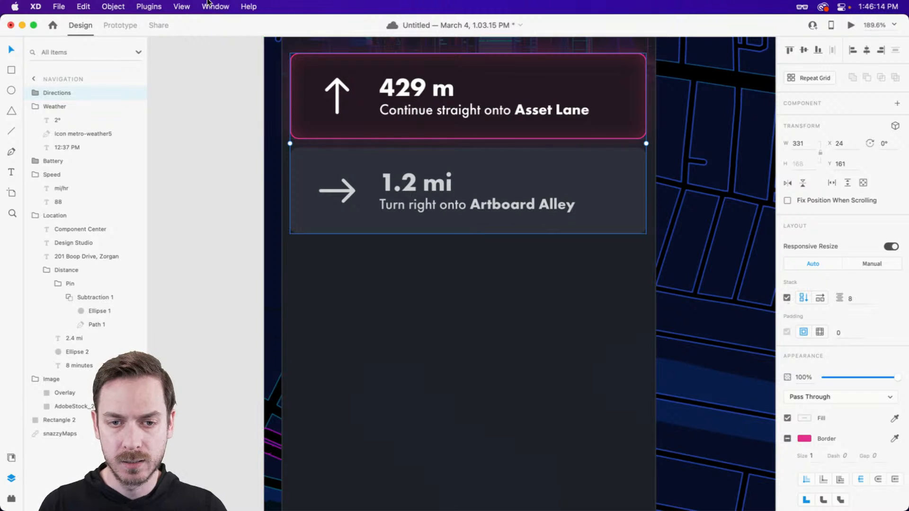
pyautogui.doubleClick(552, 204)
pyautogui.press('super+d')
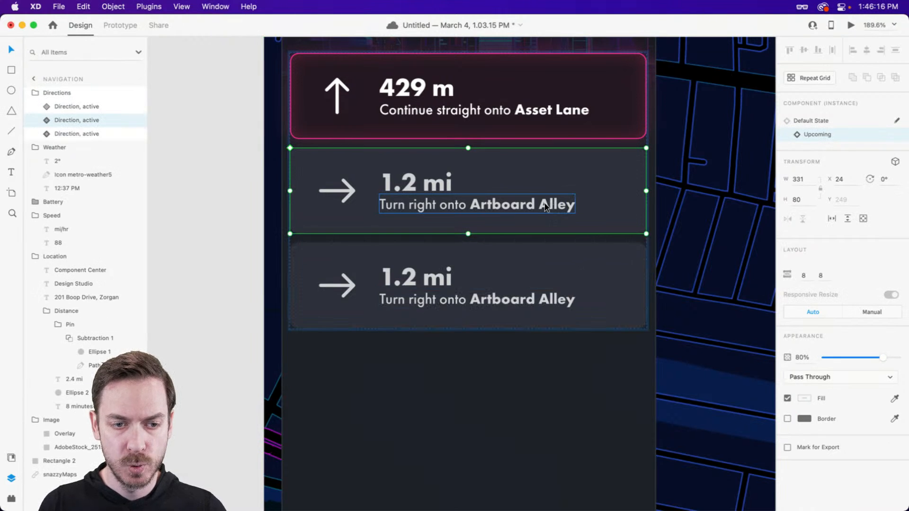
pyautogui.scroll(-3, 537, 209)
pyautogui.press('super+d')
# Change the distance text on the third card in the stack to 925 ft
pyautogui.click(406, 195)
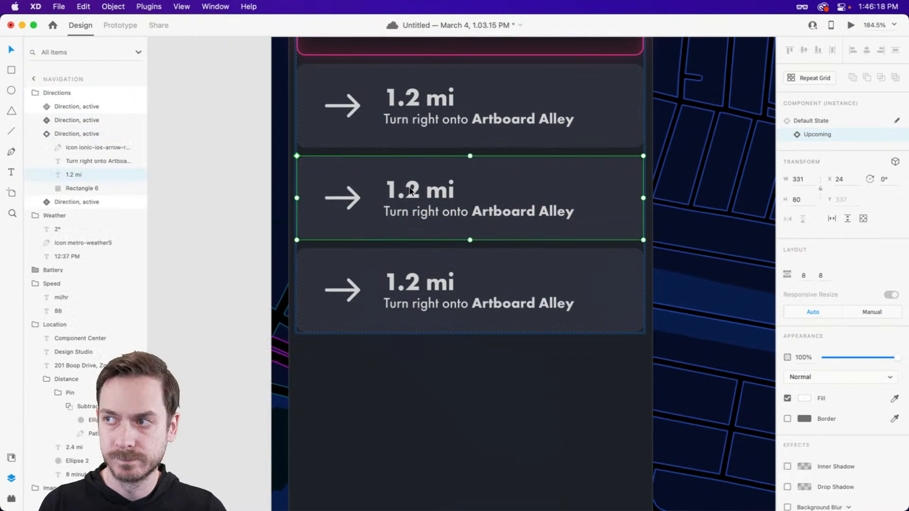
pyautogui.doubleClick(410, 189)
pyautogui.write('925 ft')
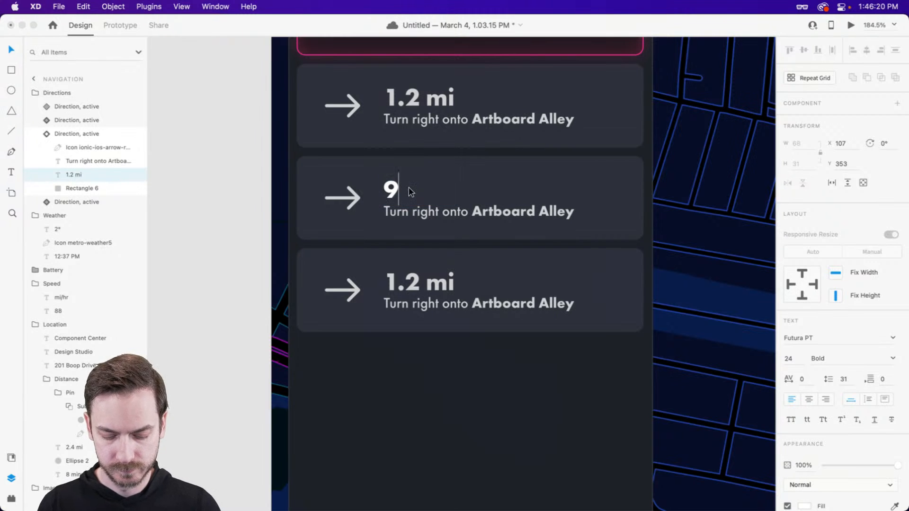
pyautogui.press('Escape')
# Replace the bold street name in the 925 ft card's instruction with Lottie Lane
pyautogui.scroll(5, 417, 198)
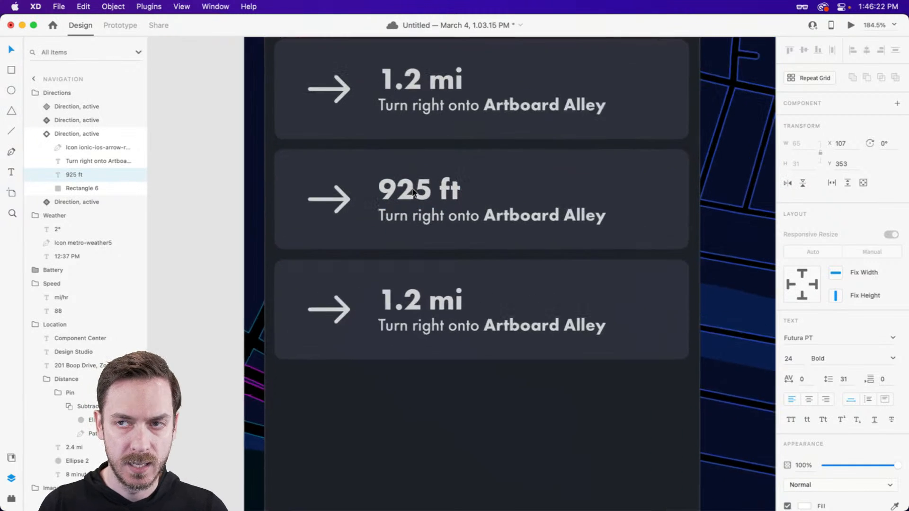
pyautogui.click(474, 210)
pyautogui.doubleClick(457, 213)
pyautogui.click(457, 214)
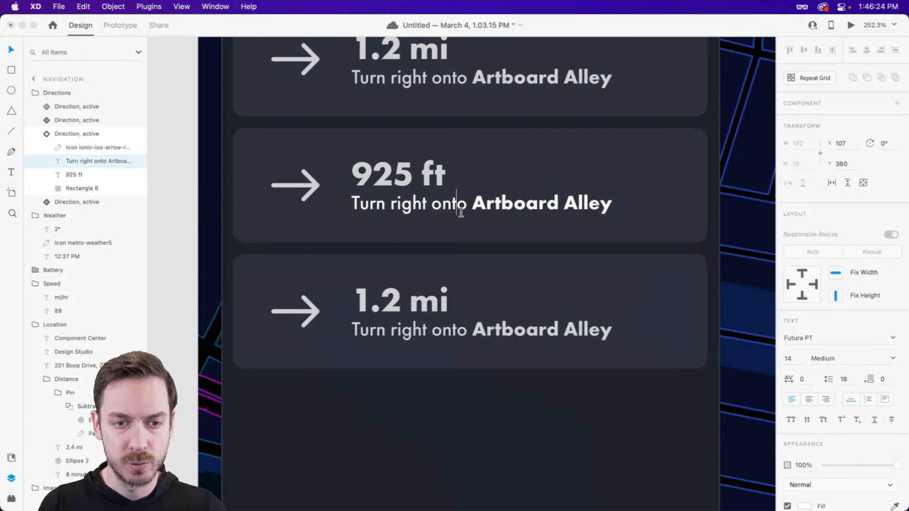
pyautogui.moveTo(466, 204); pyautogui.dragTo(206, 203)
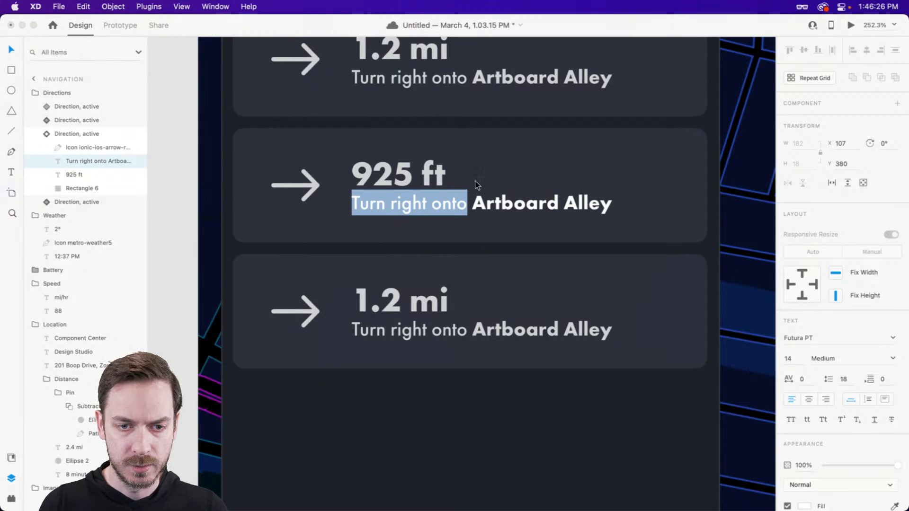
pyautogui.click(476, 203)
pyautogui.doubleClick(475, 205)
pyautogui.click(473, 205)
pyautogui.moveTo(473, 205); pyautogui.dragTo(717, 203)
pyautogui.write('Lottie La')
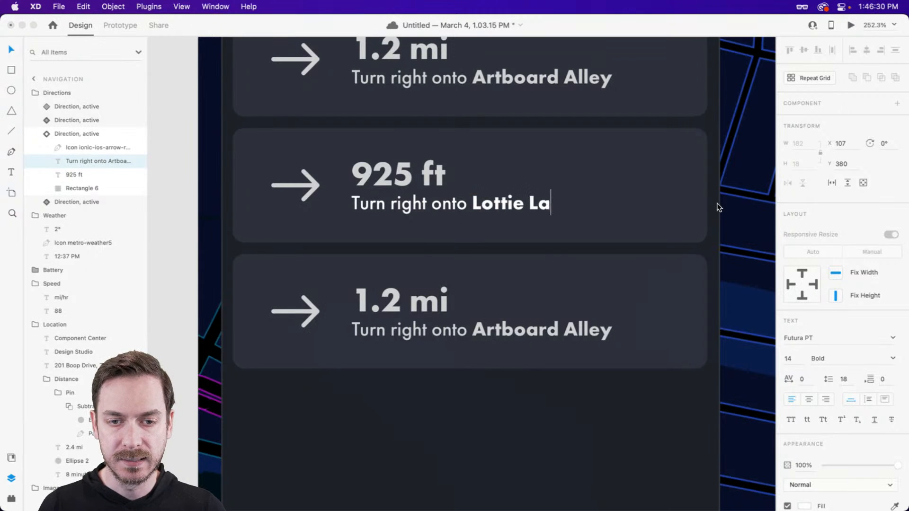
pyautogui.write('nd')
pyautogui.press('Escape')
pyautogui.press('Return')
pyautogui.press('Right')
pyautogui.press('BackSpace')
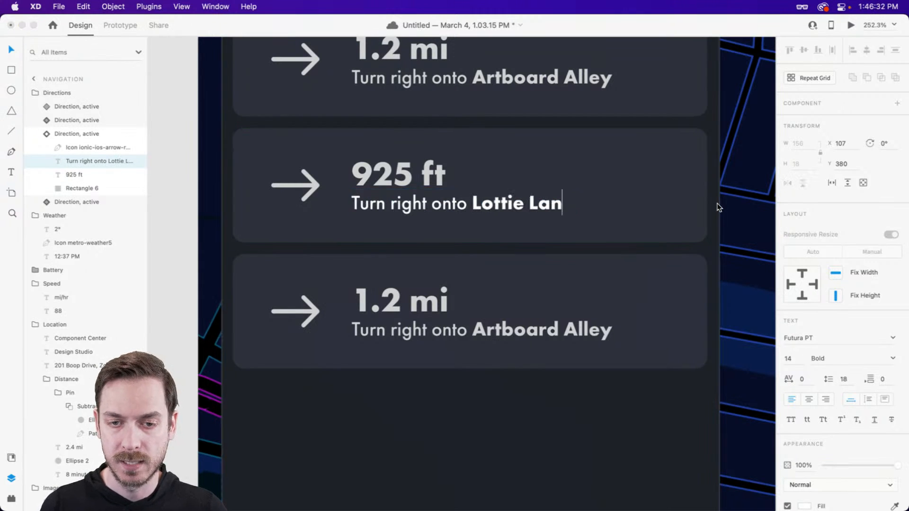
pyautogui.write('e')
pyautogui.press('Escape')
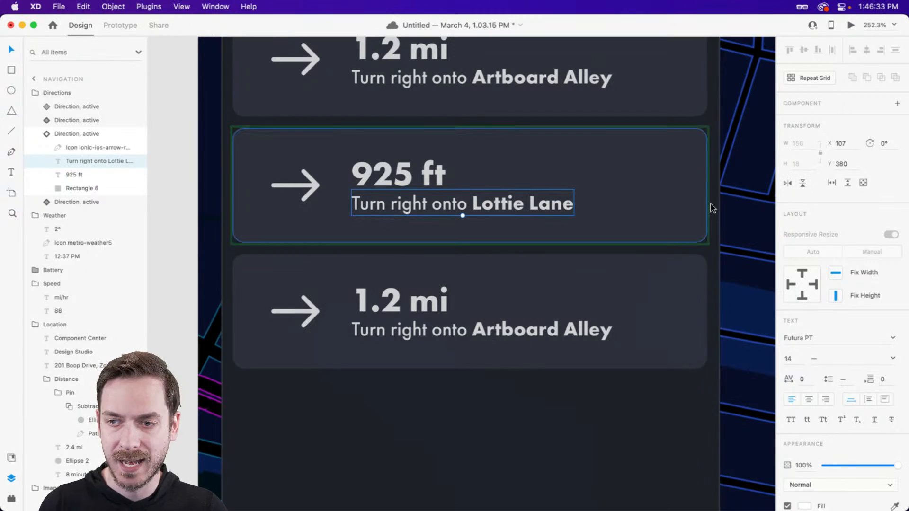
# Change the distance text on the last card in the stack to 200 ft
pyautogui.doubleClick(397, 303)
pyautogui.doubleClick(396, 305)
pyautogui.write('200 ft')
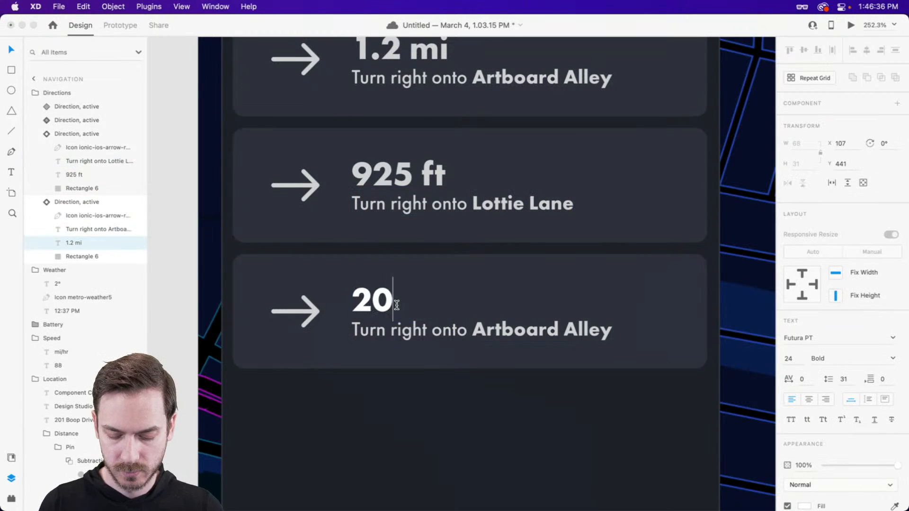
pyautogui.press('Escape')
# Rewrite the 200 ft card's instruction as "Arrive at Component Center", keeping Component Center in bold
pyautogui.click(400, 328)
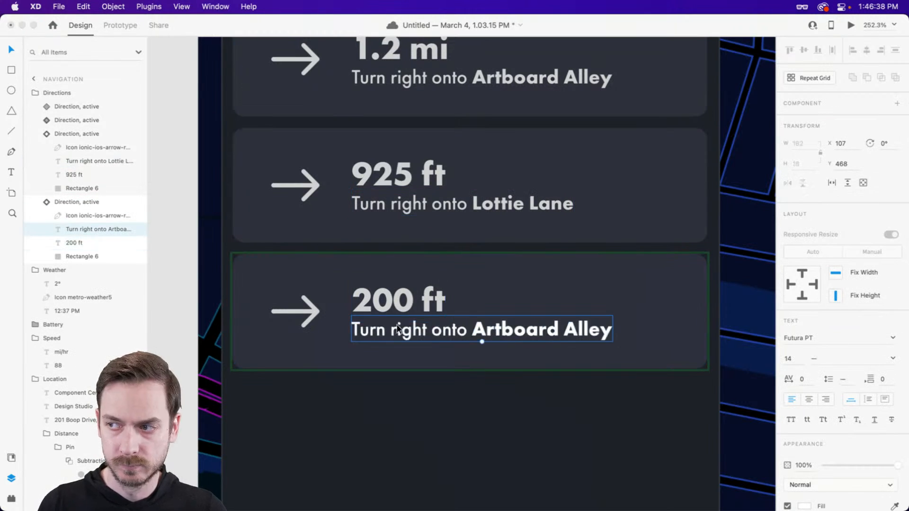
pyautogui.doubleClick(399, 329)
pyautogui.click(401, 332)
pyautogui.moveTo(468, 336); pyautogui.dragTo(249, 316)
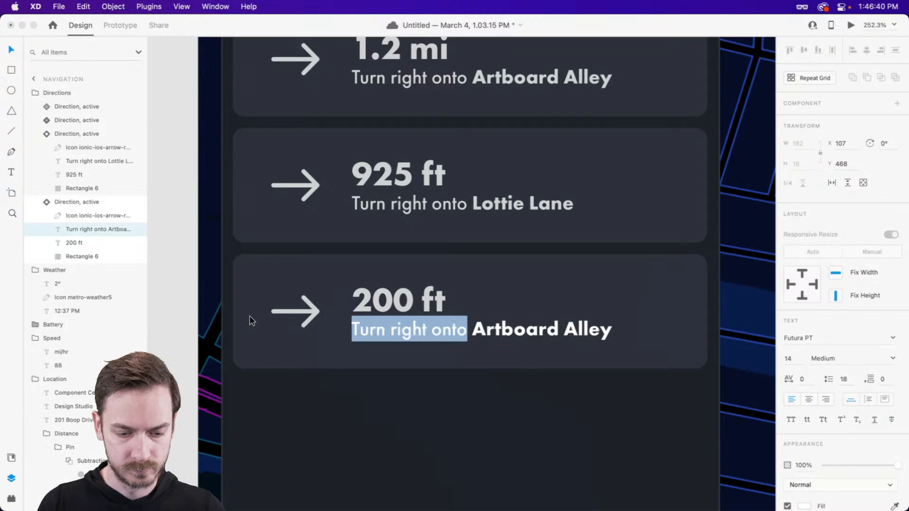
pyautogui.write('Arrive at')
pyautogui.press('shift+super+Right')
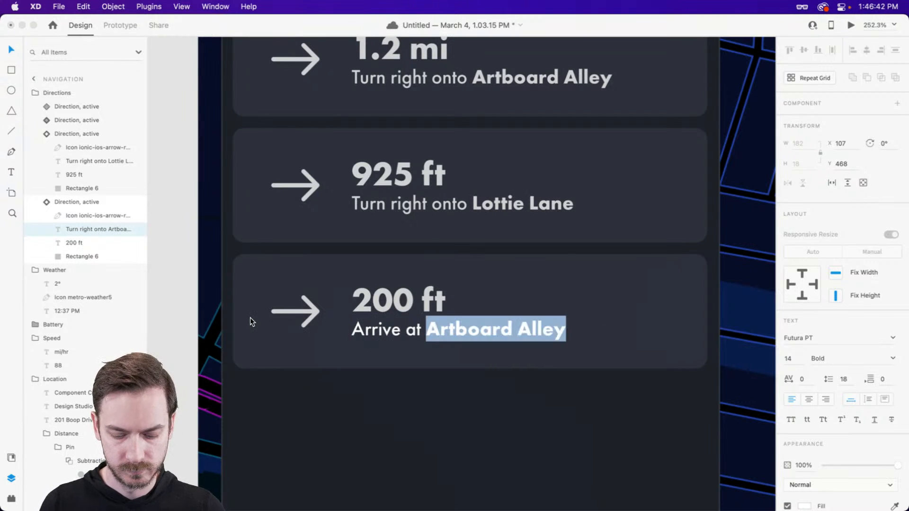
pyautogui.write('Compoent')
pyautogui.press('BackSpace')
pyautogui.press('BackSpace')
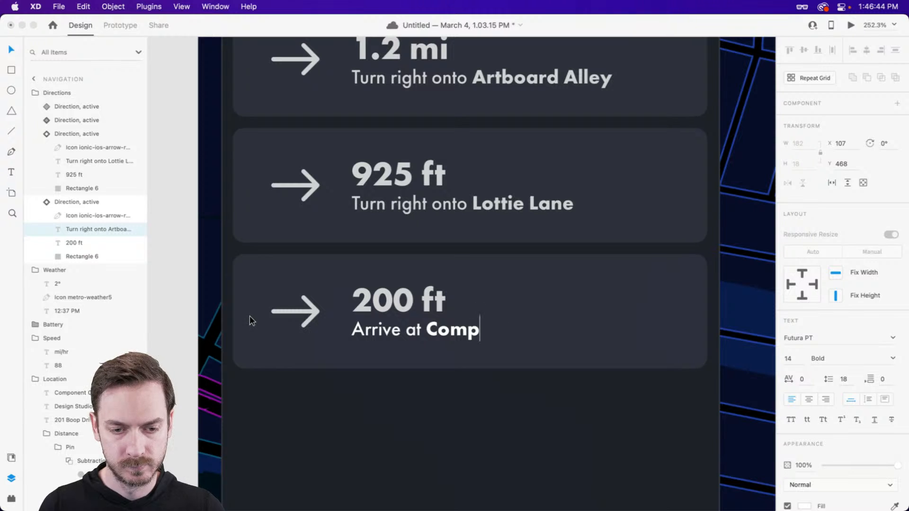
pyautogui.write('nent Center')
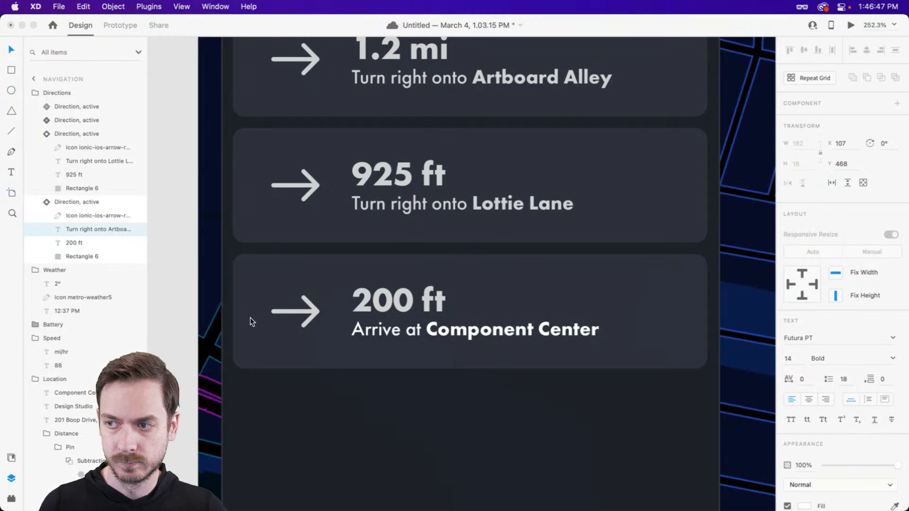
pyautogui.press('Escape')
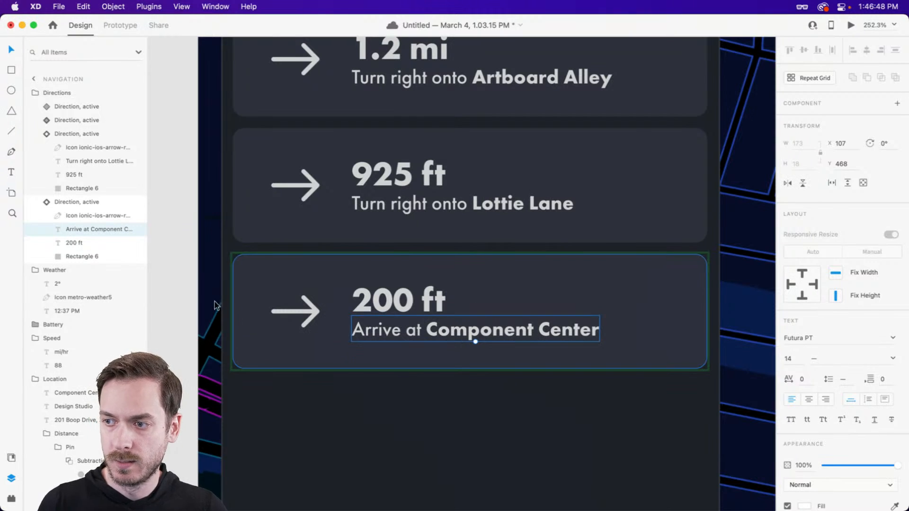
# Flip the arrow icon on the 200 ft card horizontally so it points left
pyautogui.click(315, 313)
pyautogui.hscroll(-2, 601, 260)
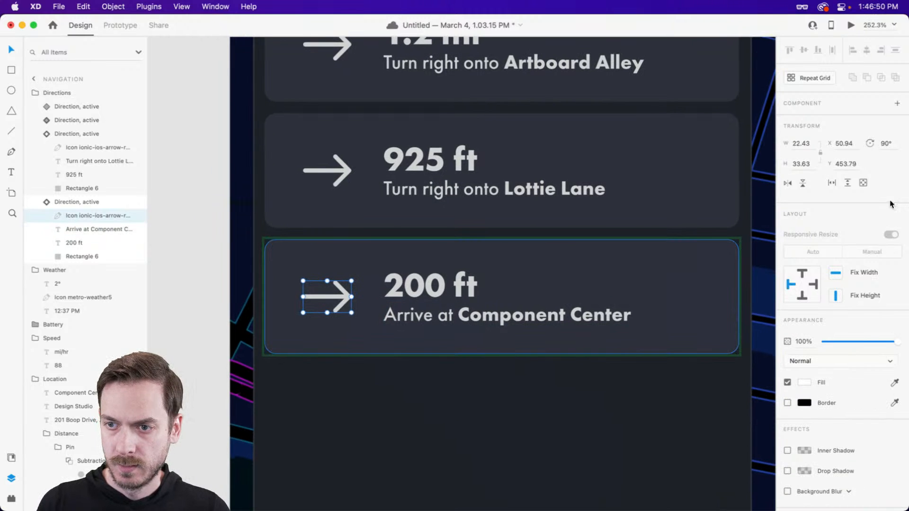
pyautogui.click(789, 183)
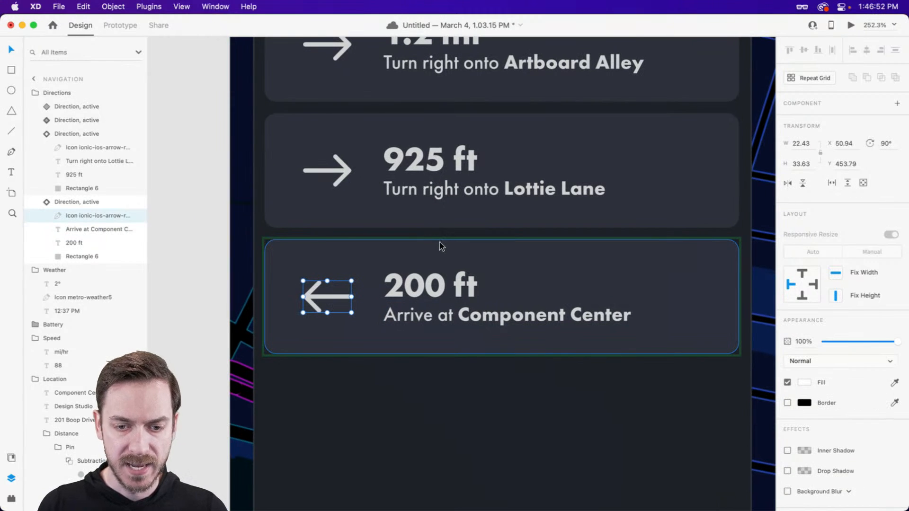
pyautogui.scroll(3, 450, 239)
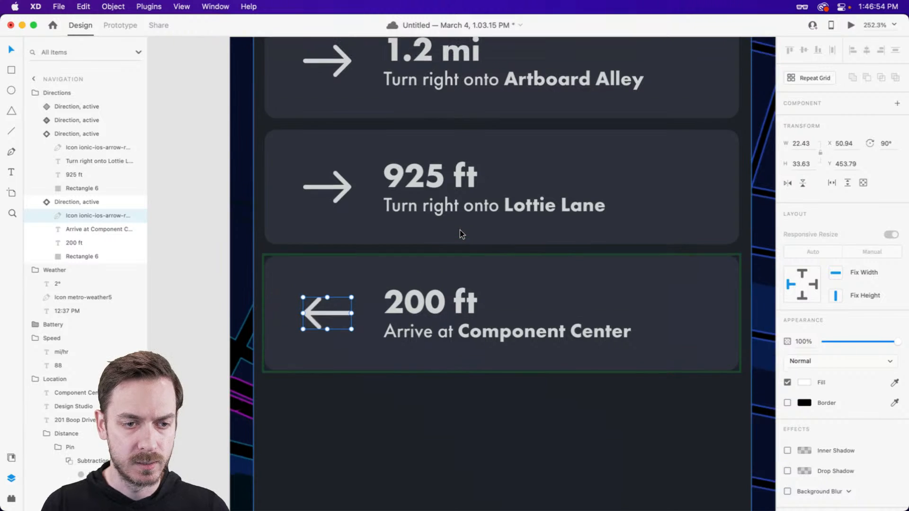
# Try moving an Upcoming card lower in the Directions stack, and undo the move
pyautogui.moveTo(573, 152); pyautogui.dragTo(569, 213)
pyautogui.press('super+z')
pyautogui.scroll(3, 586, 213)
pyautogui.scroll(-3, 586, 250)
# Set the opacity of the 925 ft card to 60% and of the 200 ft card to 40%
pyautogui.click(559, 258)
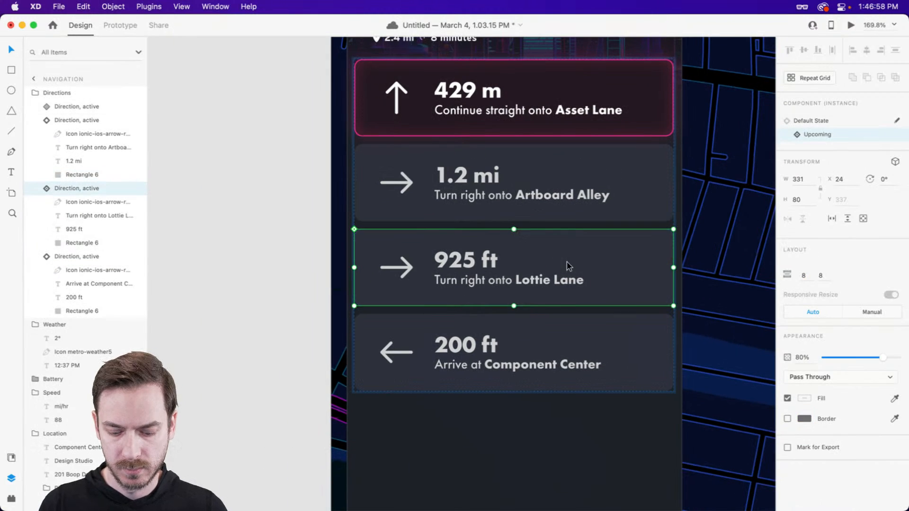
pyautogui.press('6')
pyautogui.click(542, 351)
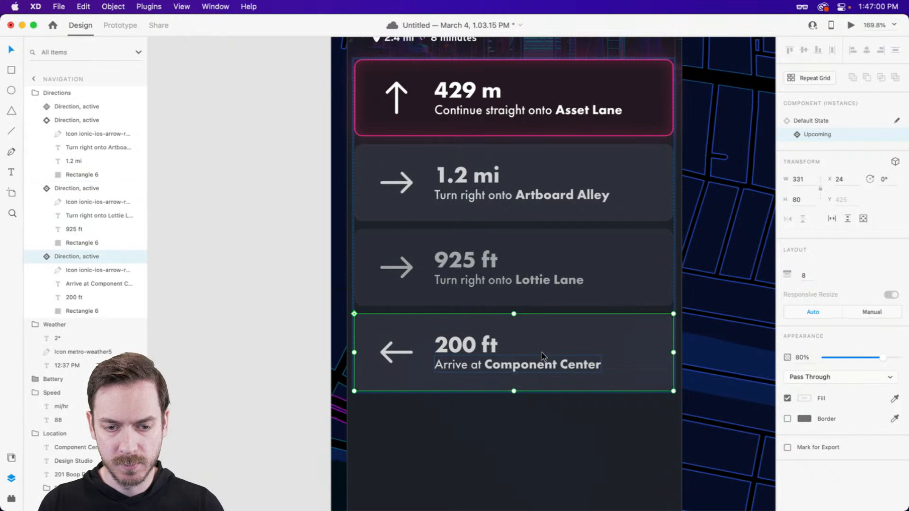
pyautogui.press('4')
pyautogui.scroll(-3, 542, 334)
pyautogui.scroll(3, 551, 337)
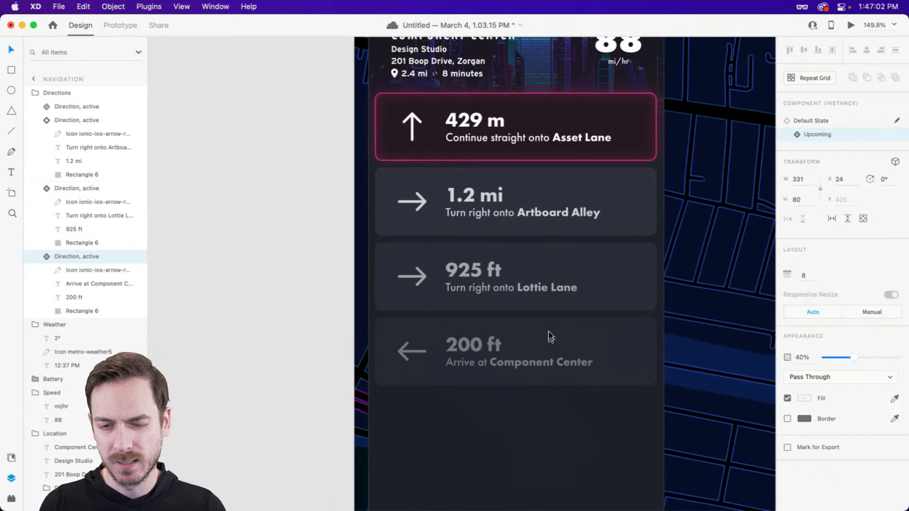
# Select the main direction card at the start of the Directions stack and switch it to its Upcoming state
pyautogui.click(651, 295)
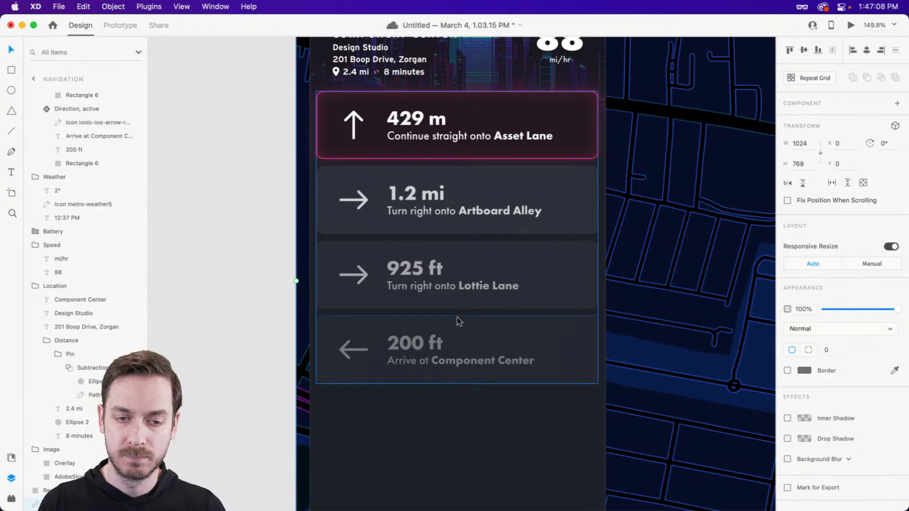
pyautogui.click(541, 117)
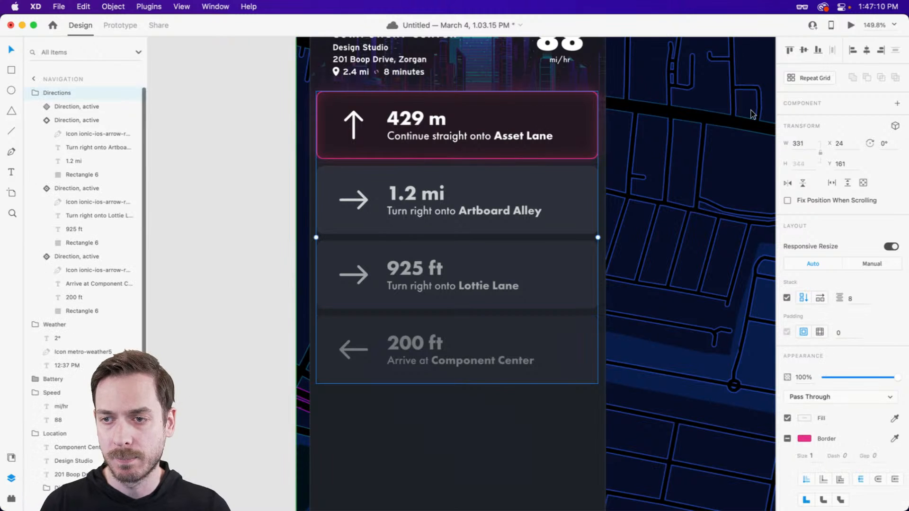
pyautogui.doubleClick(469, 105)
pyautogui.scroll(5, 474, 107)
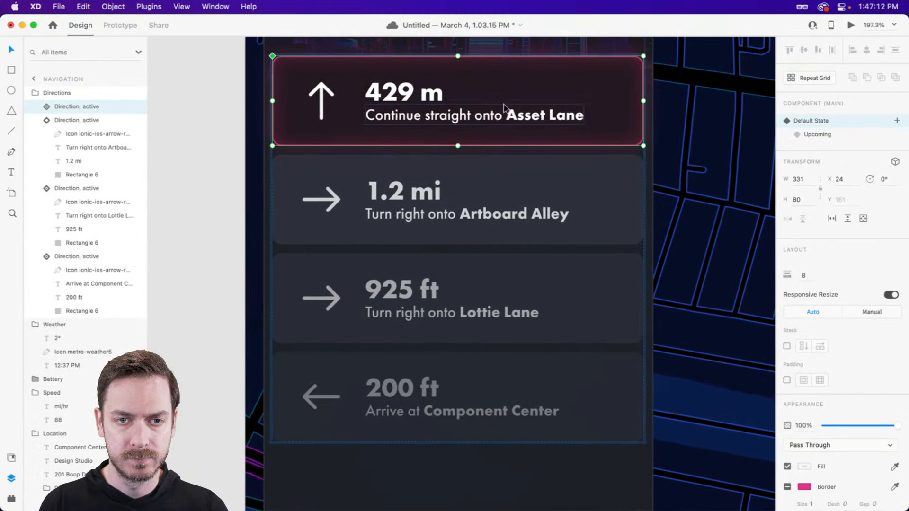
pyautogui.click(841, 136)
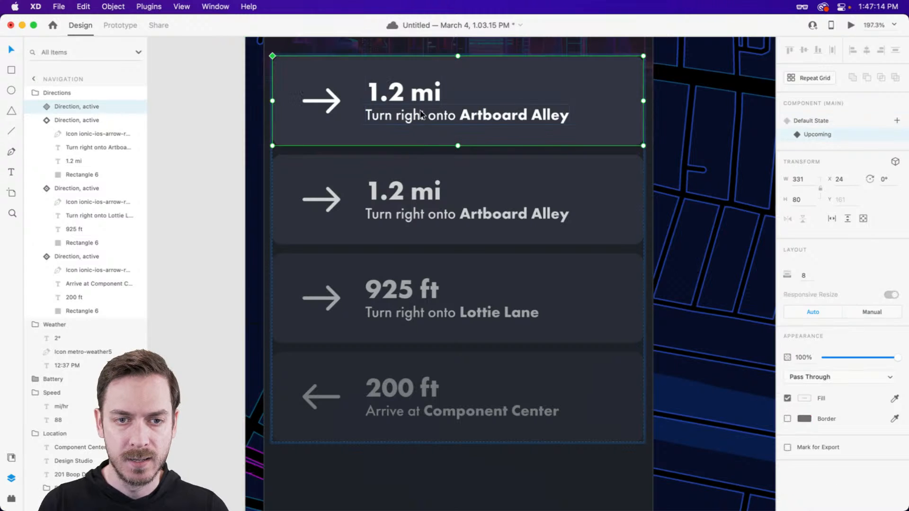
# Give the background rectangle of the main card's Upcoming state a semi-transparent dark drop shadow
pyautogui.doubleClick(539, 117)
pyautogui.scroll(-2, 824, 417)
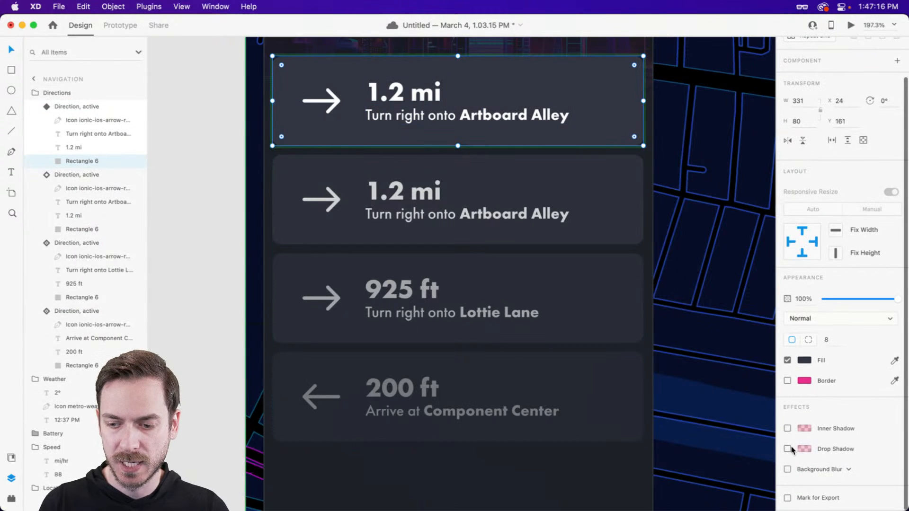
pyautogui.click(805, 449)
pyautogui.moveTo(733, 431)
pyautogui.mouseDown()
pyautogui.moveTo(680, 436)
pyautogui.moveTo(690, 448)
pyautogui.mouseUp()
pyautogui.moveTo(766, 401); pyautogui.dragTo(768, 406)
# Set the drop shadow on the Upcoming card's background rectangle to a Y offset of 20 and a blur of 8
pyautogui.click(823, 300)
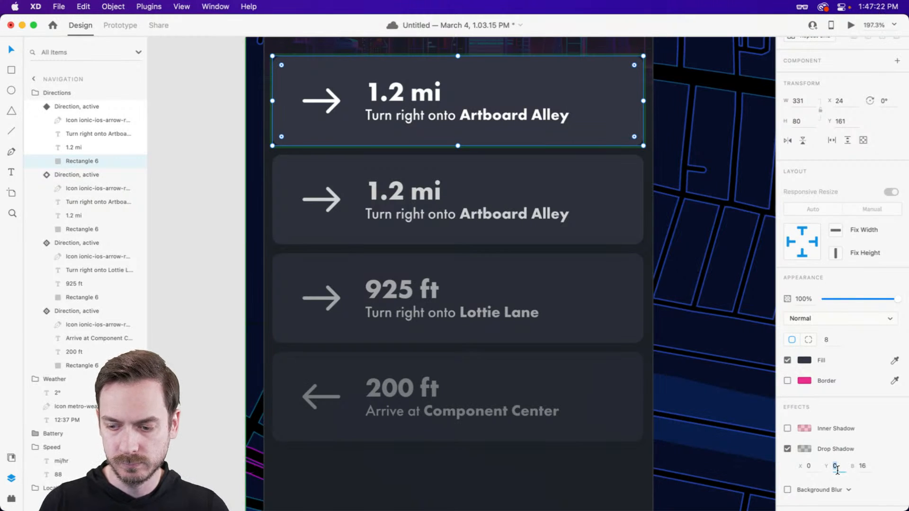
pyautogui.hotkey('shift', 'Up')
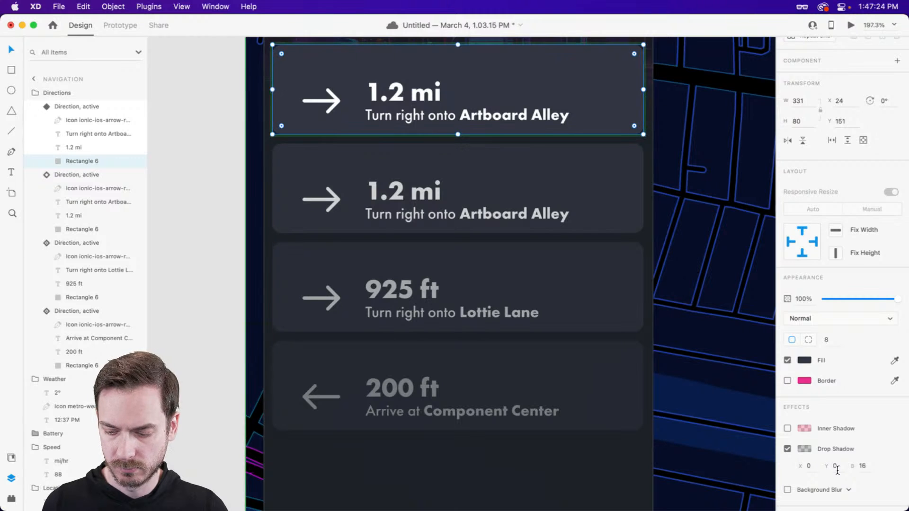
pyautogui.hotkey('shift', 'Down')
pyautogui.hotkey('shift', 'Up')
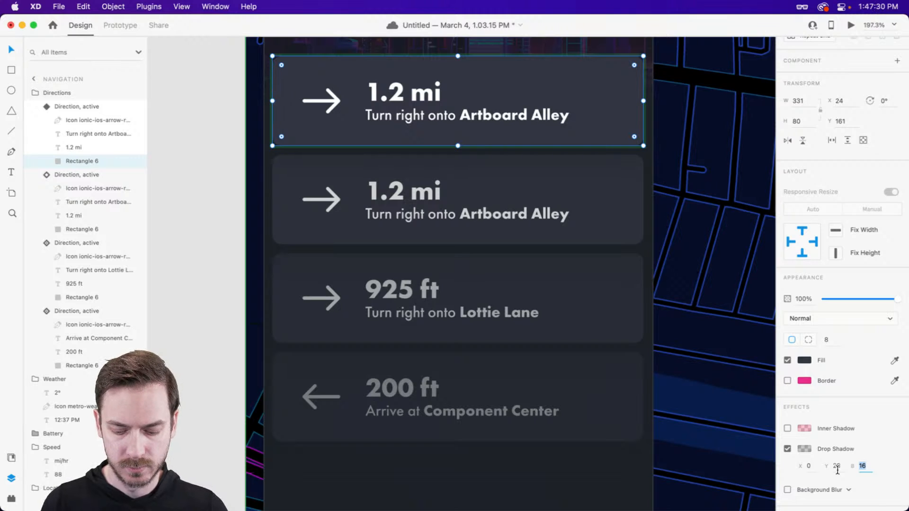
pyautogui.write('8')
# Darken the Upcoming card's shadow color to #15181C at 24% opacity and switch the main direction card back to its Default State
pyautogui.click(804, 449)
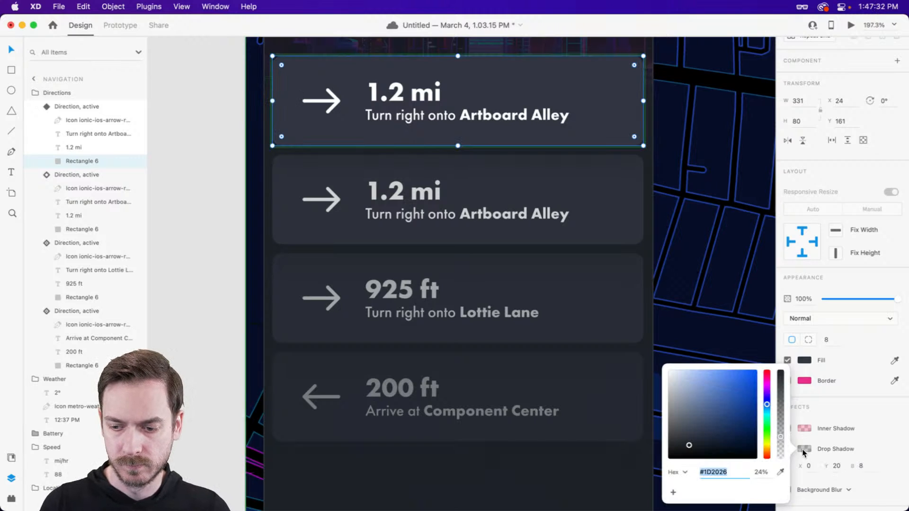
pyautogui.moveTo(702, 448); pyautogui.dragTo(689, 449)
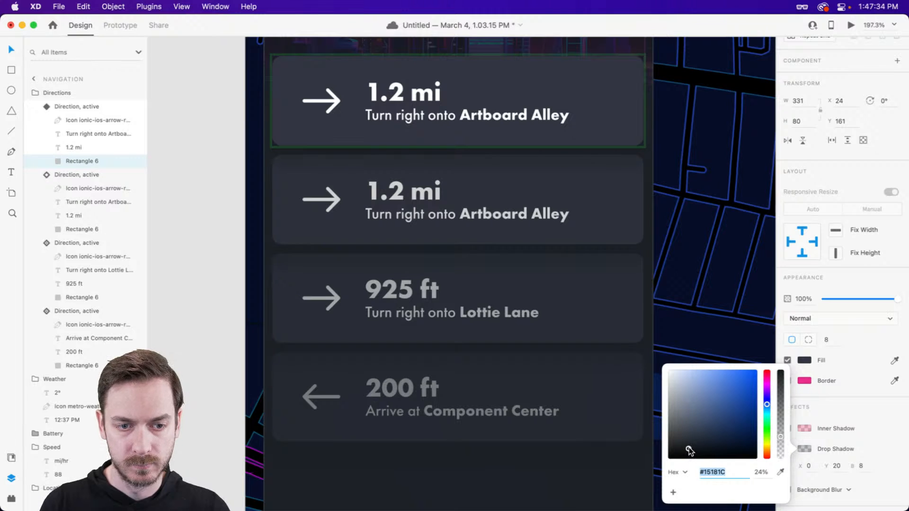
pyautogui.press('Escape')
pyautogui.press('Escape')
pyautogui.click(853, 122)
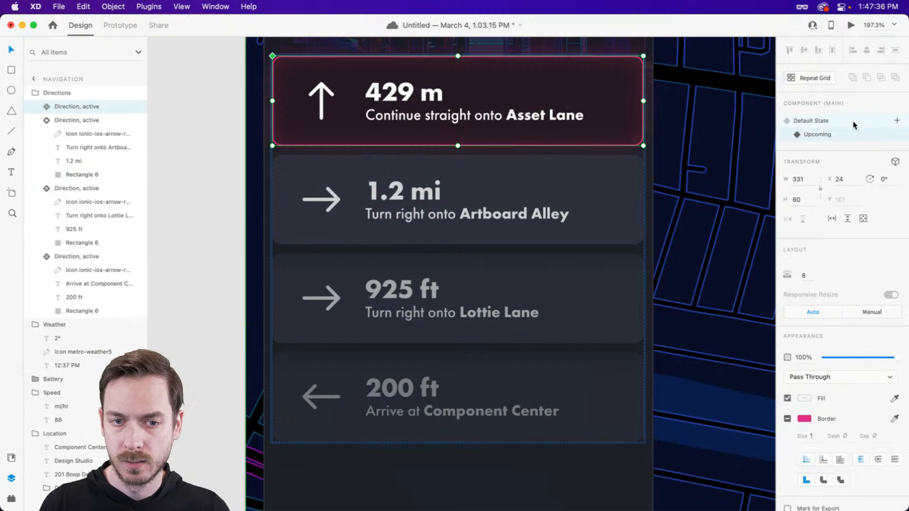
# Draw a card-wide rectangle about 331 by 46 px just below the 200 ft card in the Directions stack
pyautogui.scroll(-3, 530, 222)
pyautogui.scroll(-2, 529, 222)
pyautogui.scroll(-3, 523, 335)
pyautogui.scroll(3, 453, 298)
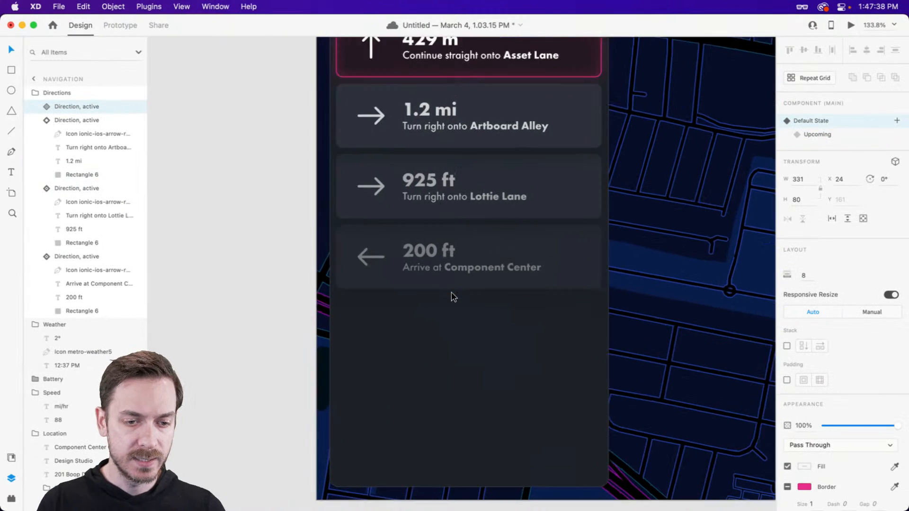
pyautogui.click(446, 268)
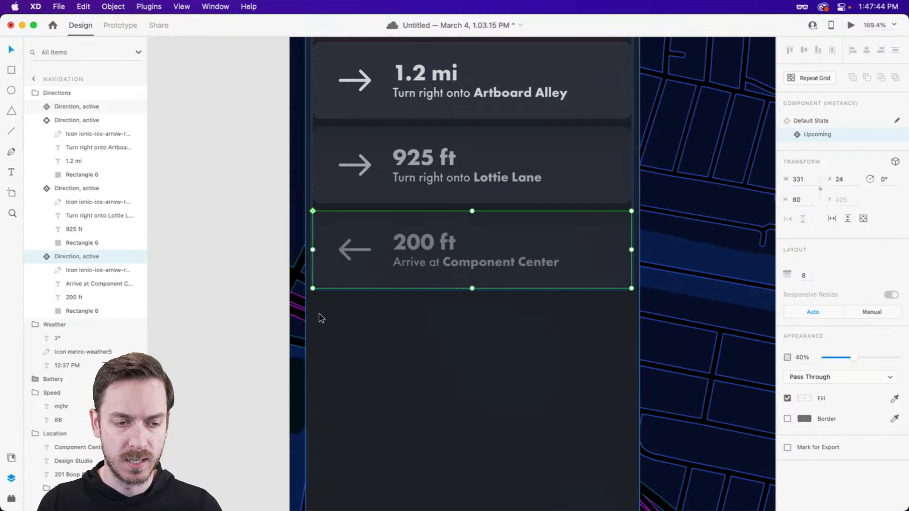
pyautogui.press('r')
pyautogui.moveTo(313, 298)
pyautogui.mouseDown()
pyautogui.moveTo(369, 319)
pyautogui.moveTo(602, 348)
pyautogui.moveTo(632, 342)
pyautogui.mouseUp()
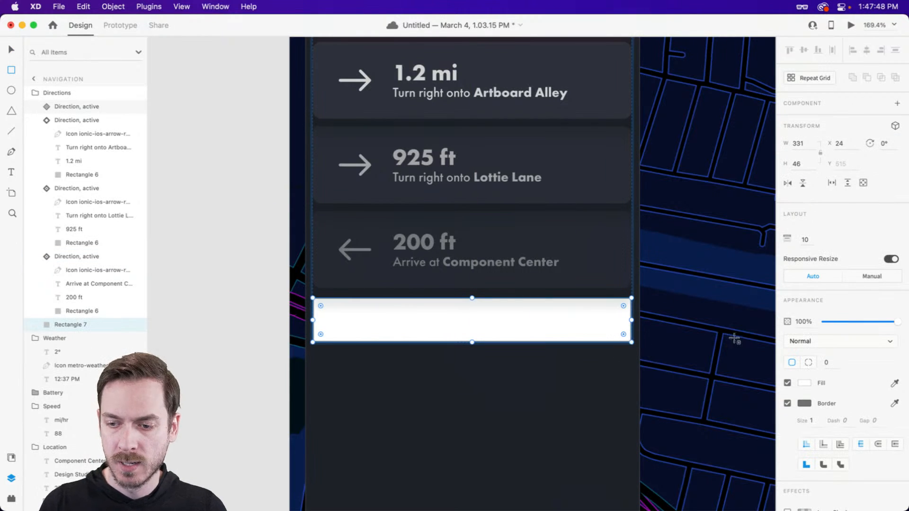
# Round the new rectangle's corners to 8 and stretch it to a height of 48 px
pyautogui.press('v')
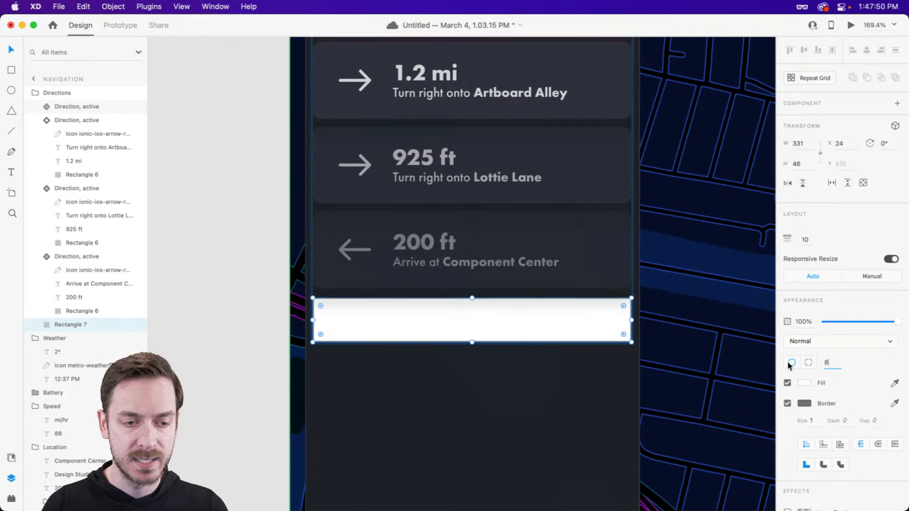
pyautogui.press('Return')
pyautogui.scroll(3, 455, 331)
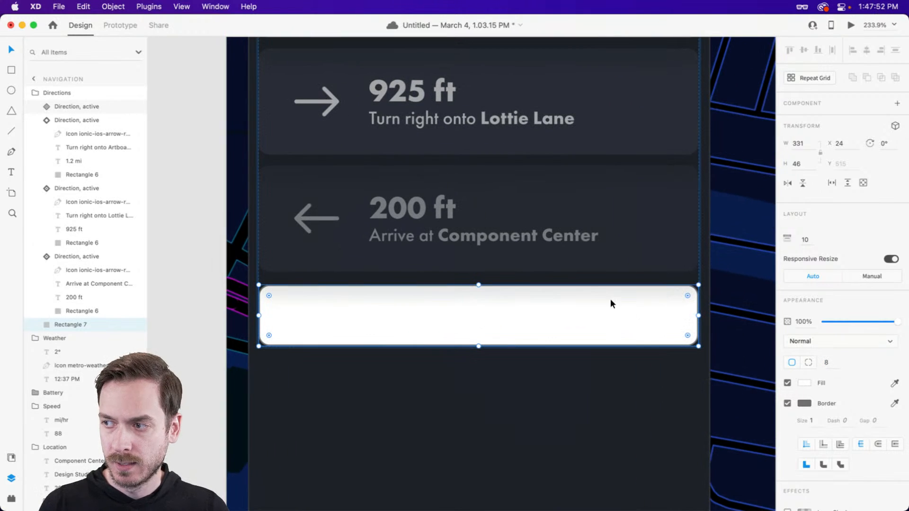
pyautogui.moveTo(479, 348); pyautogui.dragTo(479, 349)
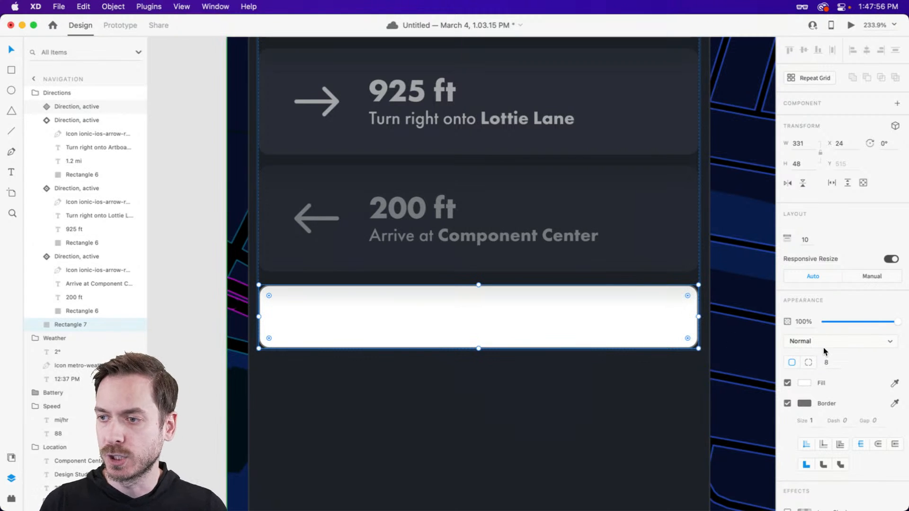
# Fill the rectangle with bright blue #1992F8 without a border and increase its height to 52 px
pyautogui.click(805, 383)
pyautogui.moveTo(765, 356); pyautogui.dragTo(764, 365)
pyautogui.click(748, 331)
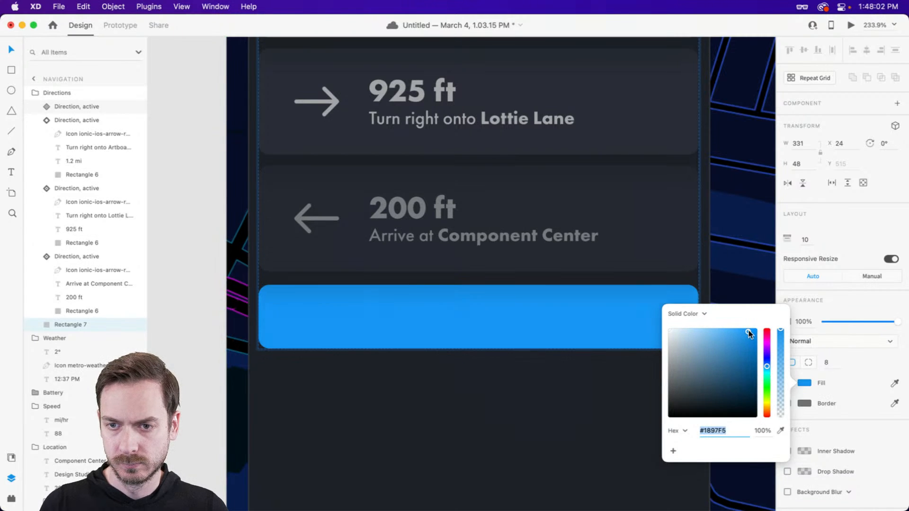
pyautogui.click(767, 366)
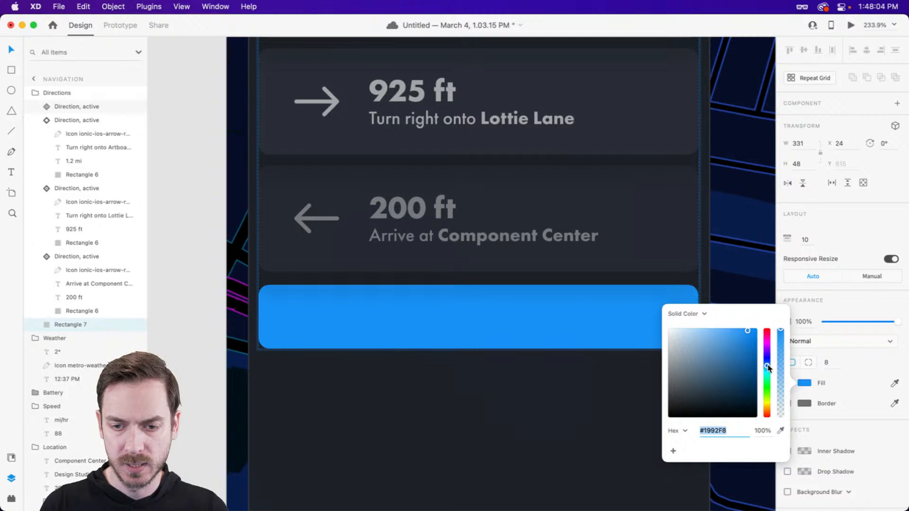
pyautogui.click(837, 304)
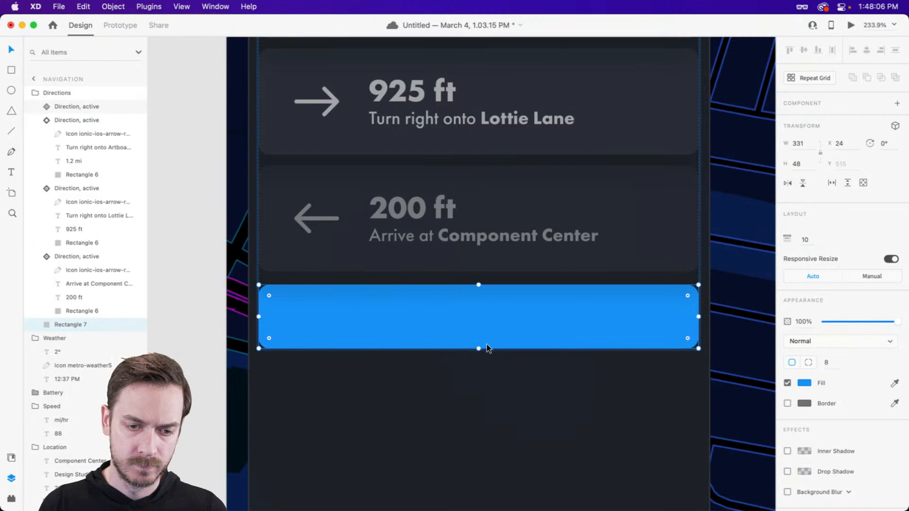
pyautogui.moveTo(478, 350); pyautogui.dragTo(478, 356)
pyautogui.press('t')
pyautogui.click(459, 333)
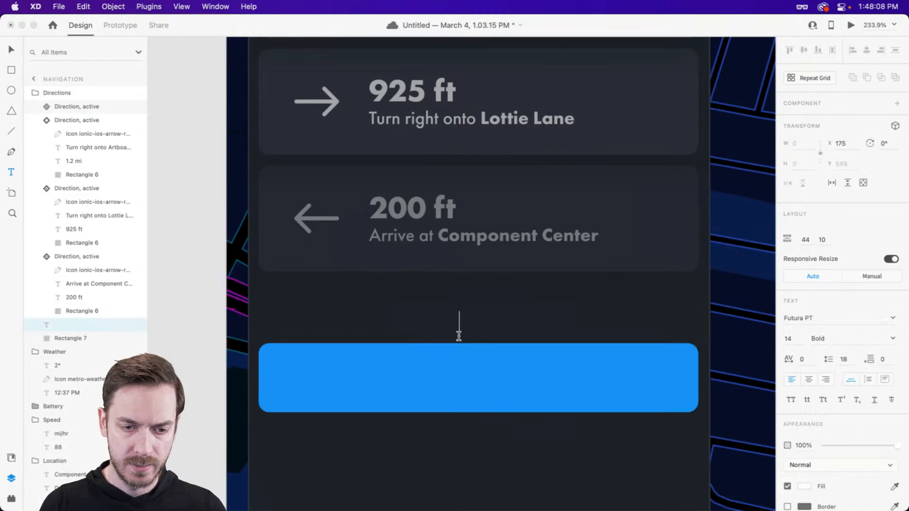
pyautogui.press('Escape')
# Group the blue rectangle and add the text "Begin Trip" over it inside the group
pyautogui.click(459, 334)
pyautogui.press('super+g')
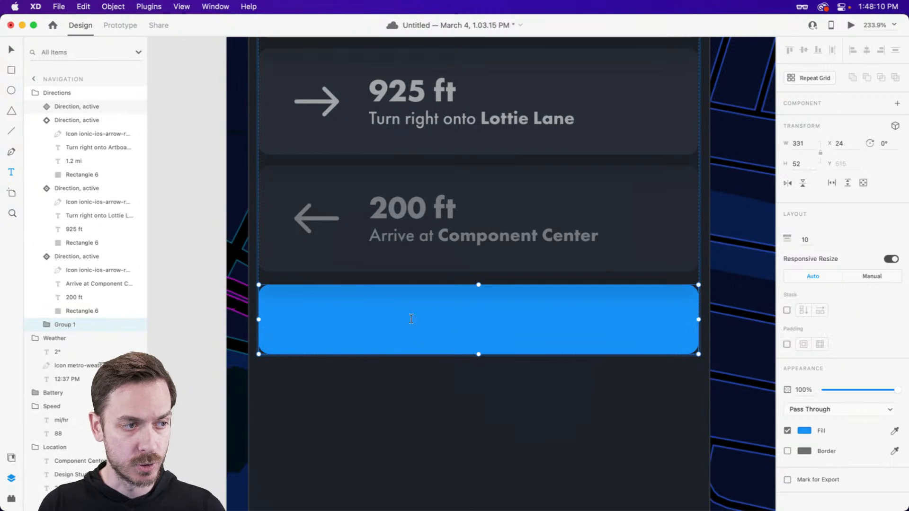
pyautogui.click(48, 324)
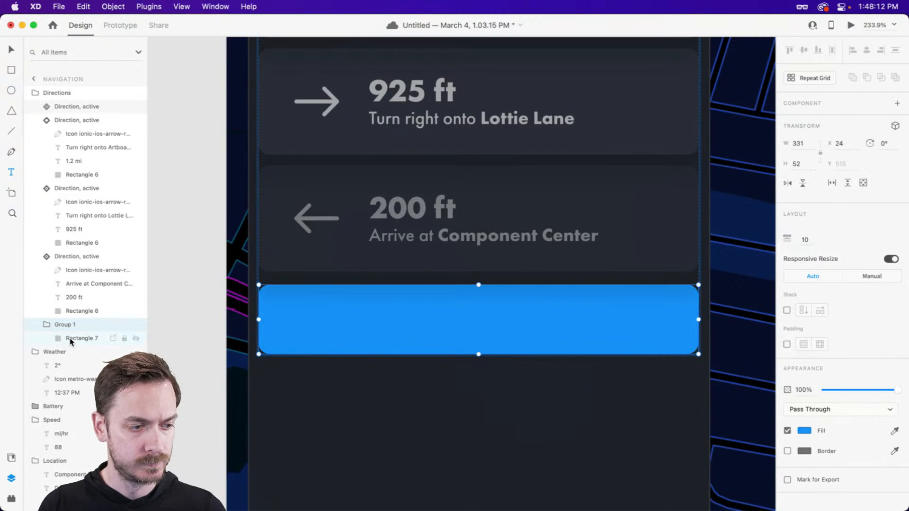
pyautogui.click(79, 338)
pyautogui.click(499, 335)
pyautogui.write('Begi')
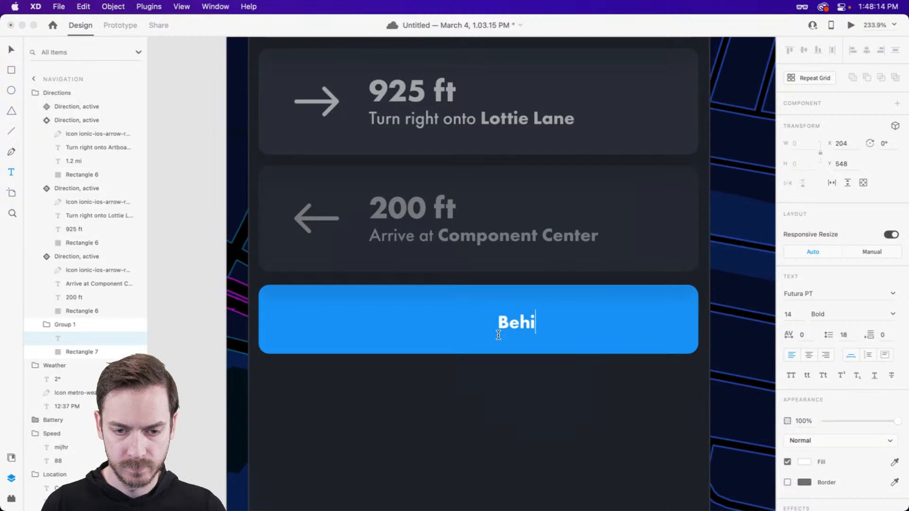
pyautogui.write('n Trip')
pyautogui.press('Escape')
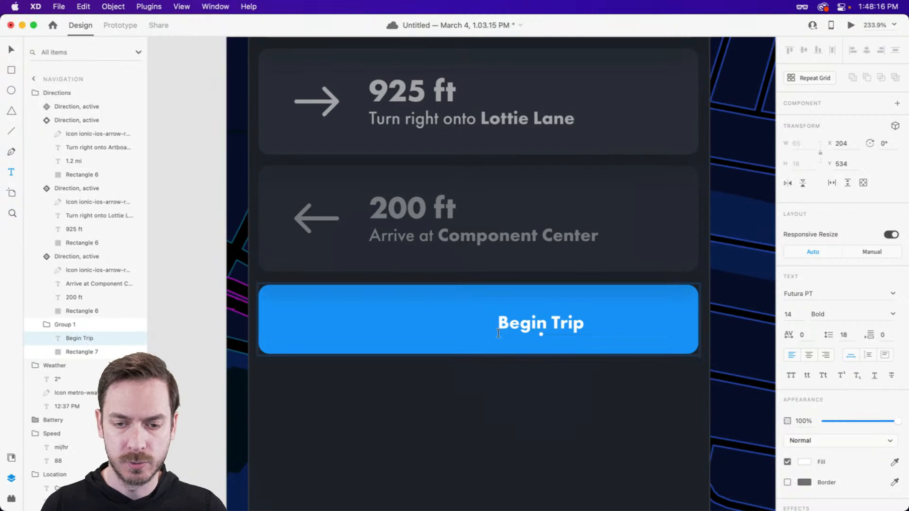
# Center the Begin Trip label on the blue button with centered alignment and font size 18, and preview the screen
pyautogui.moveTo(583, 326); pyautogui.dragTo(521, 323)
pyautogui.click(809, 356)
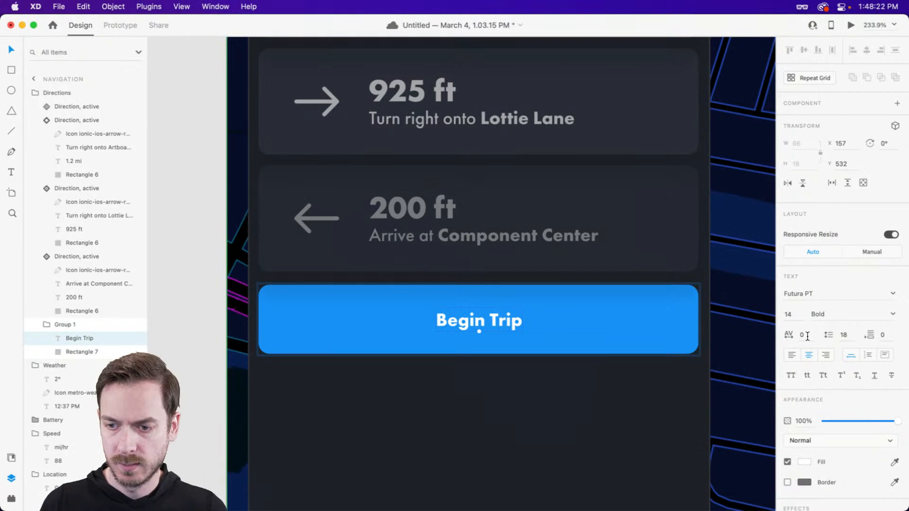
pyautogui.click(790, 314)
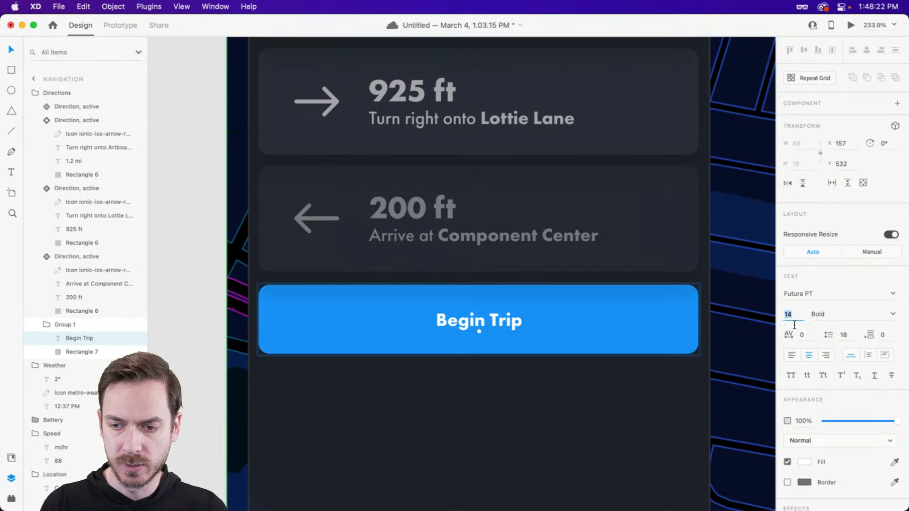
pyautogui.write('17')
pyautogui.press('super+Return')
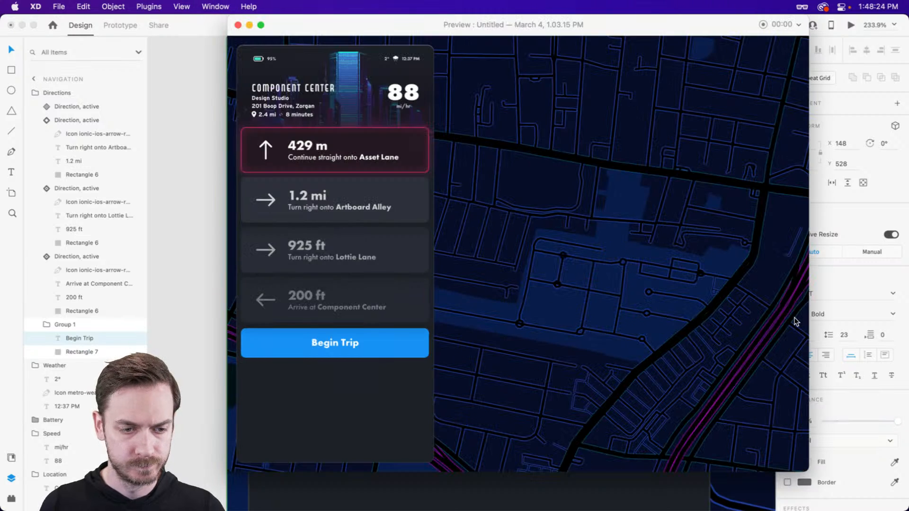
pyautogui.press('super+w')
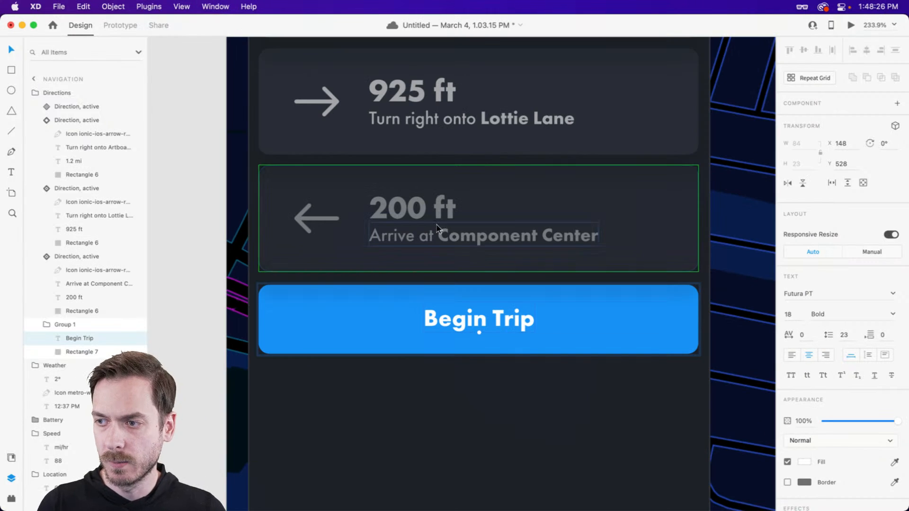
# Rename the button's group to "Button, begin"
pyautogui.click(66, 326)
pyautogui.doubleClick(64, 326)
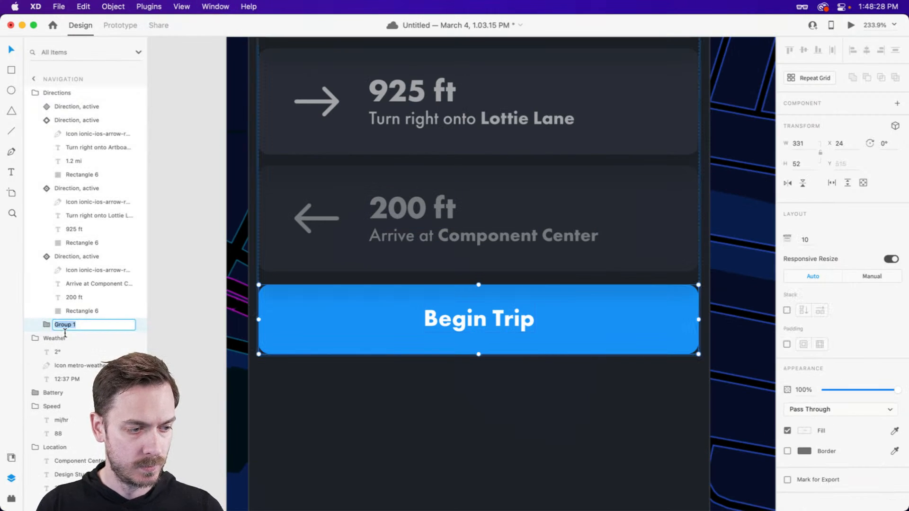
pyautogui.write('Button, begin')
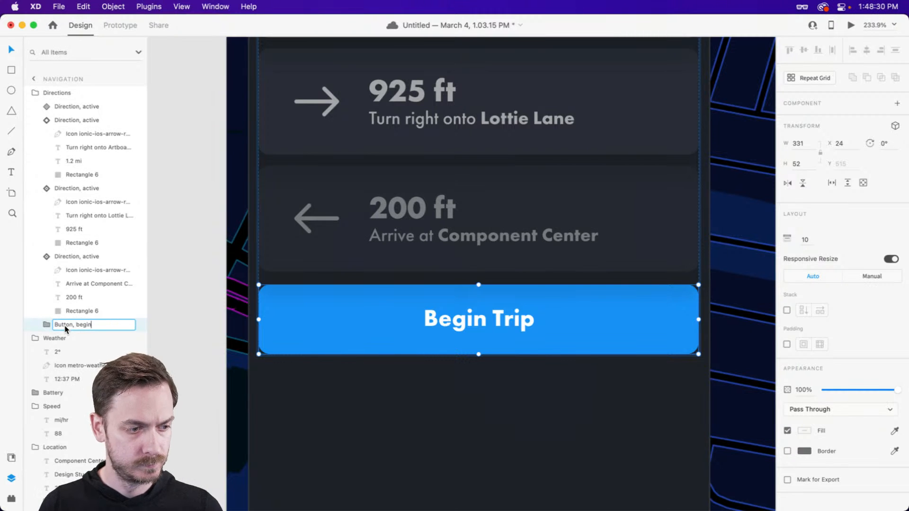
pyautogui.press('Return')
# Preview the navigation screen with the Begin Trip button beneath the direction cards, and close the preview
pyautogui.scroll(-5, 420, 308)
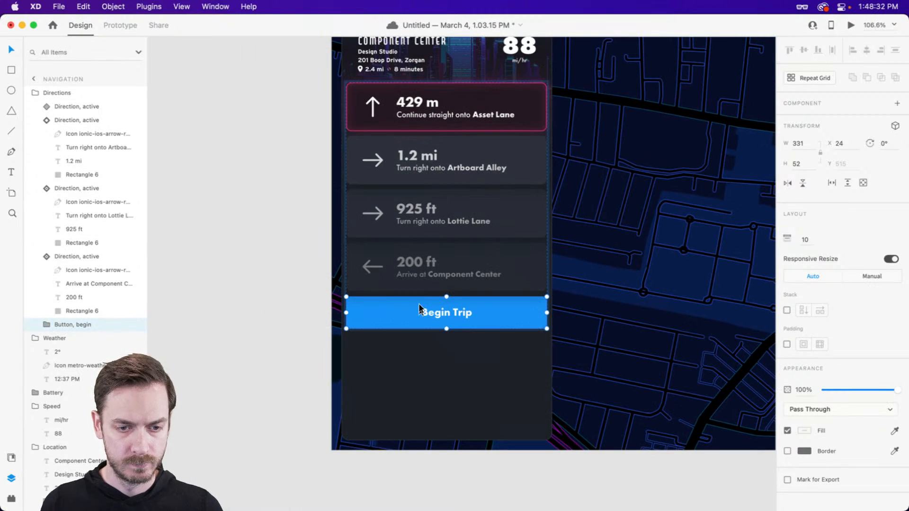
pyautogui.press('super+backslash')
pyautogui.press('Escape')
pyautogui.press('super+Return')
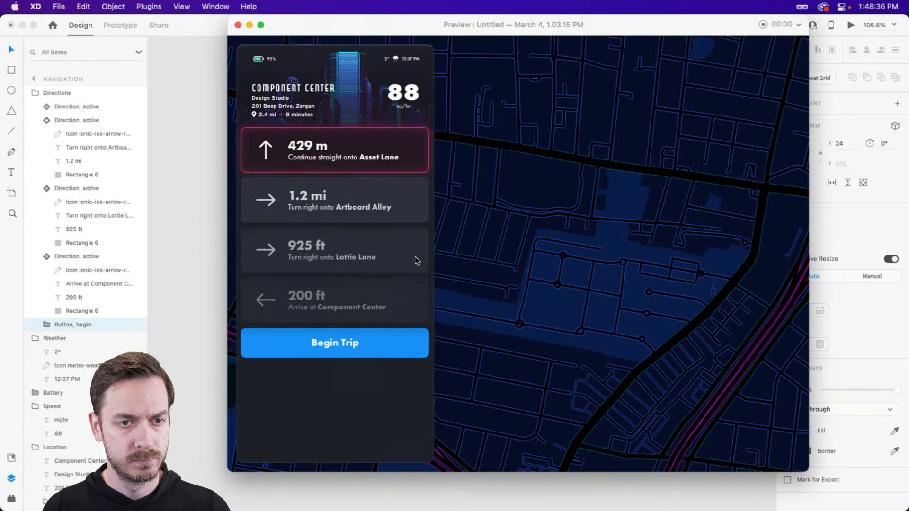
pyautogui.press('Escape')
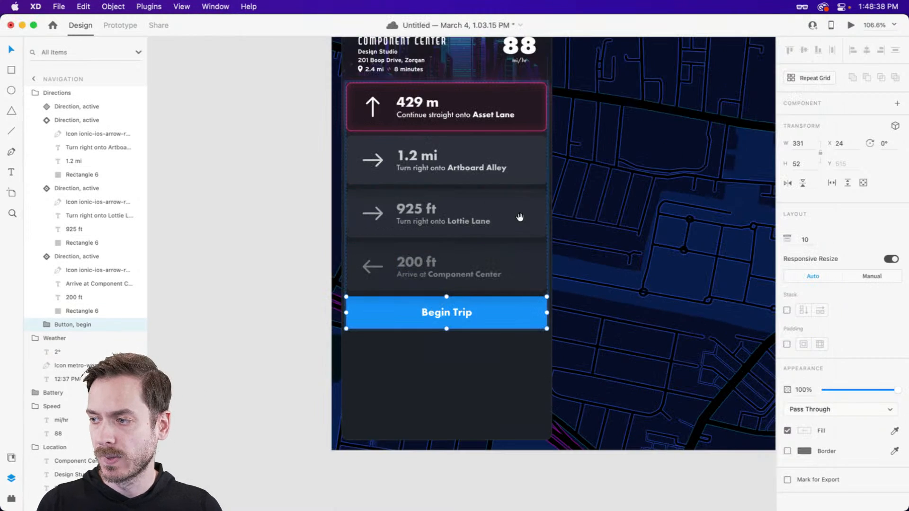
# Examine the Navigation artboard, including the empty panel area beneath the Begin Trip button and the map beside it
pyautogui.moveTo(512, 212); pyautogui.dragTo(471, 204)
pyautogui.click(580, 232)
pyautogui.moveTo(572, 232); pyautogui.dragTo(525, 282)
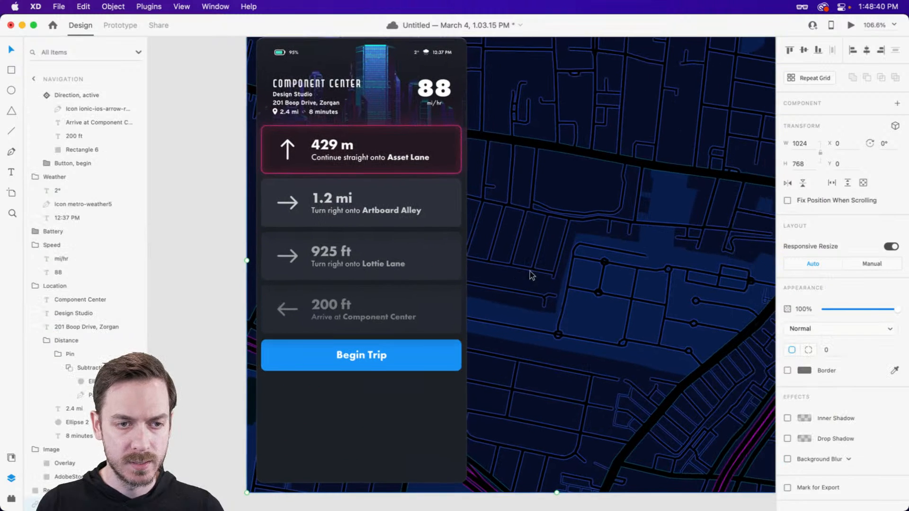
pyautogui.scroll(-3, 532, 275)
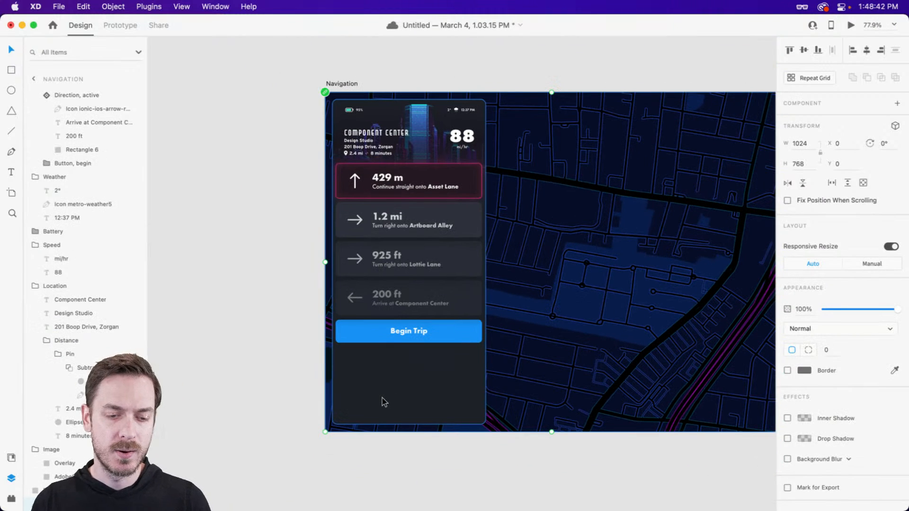
pyautogui.scroll(5, 384, 402)
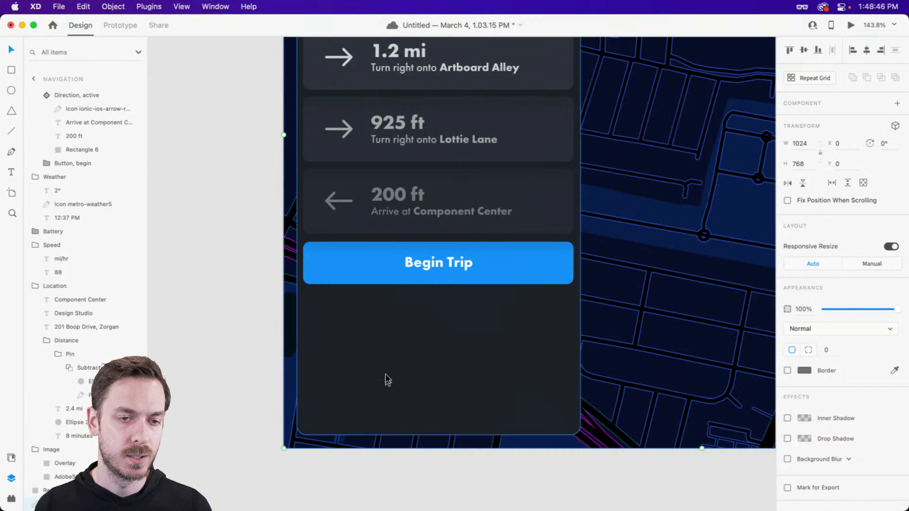
pyautogui.hscroll(-2, 387, 380)
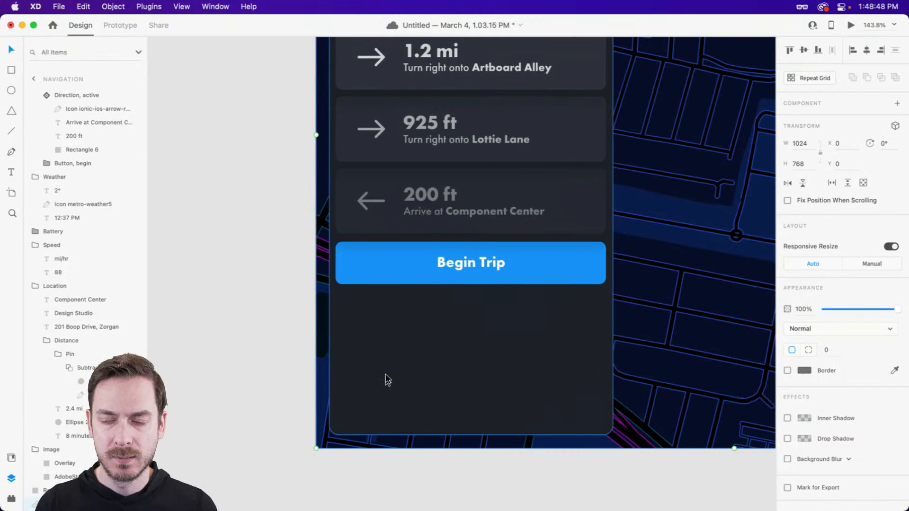
pyautogui.hscroll(5, 388, 381)
pyautogui.hscroll(5, 388, 380)
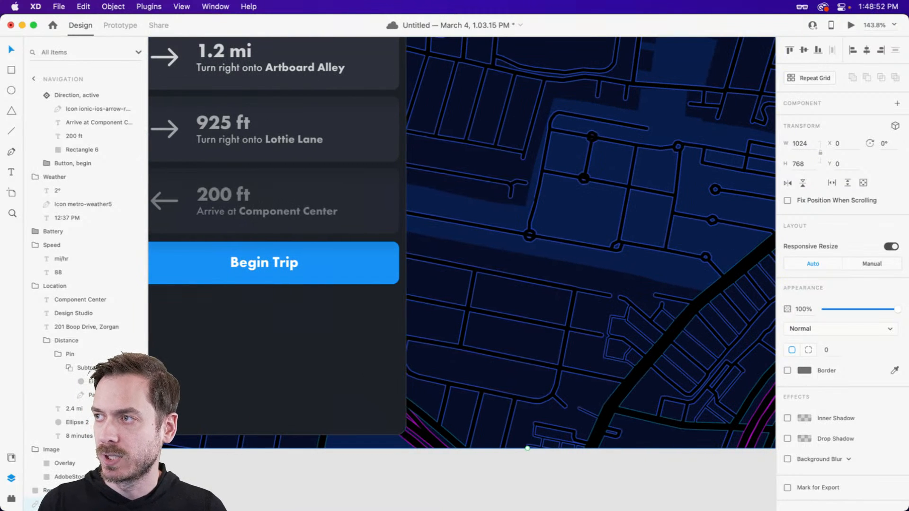
pyautogui.scroll(-5, 543, 175)
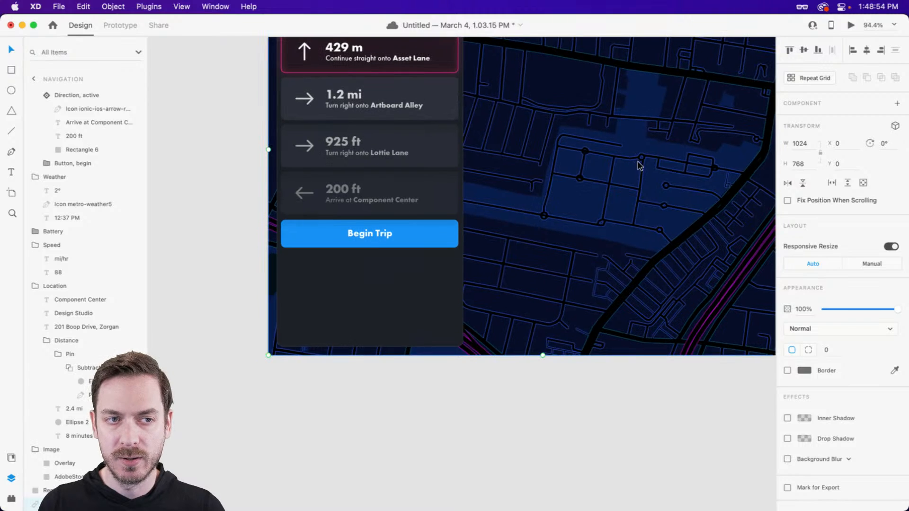
# Group all elements of the side panel, from the header and direction cards to the Begin Trip button and background
pyautogui.hscroll(5, 556, 173)
pyautogui.scroll(2, 492, 198)
pyautogui.hscroll(-3, 491, 198)
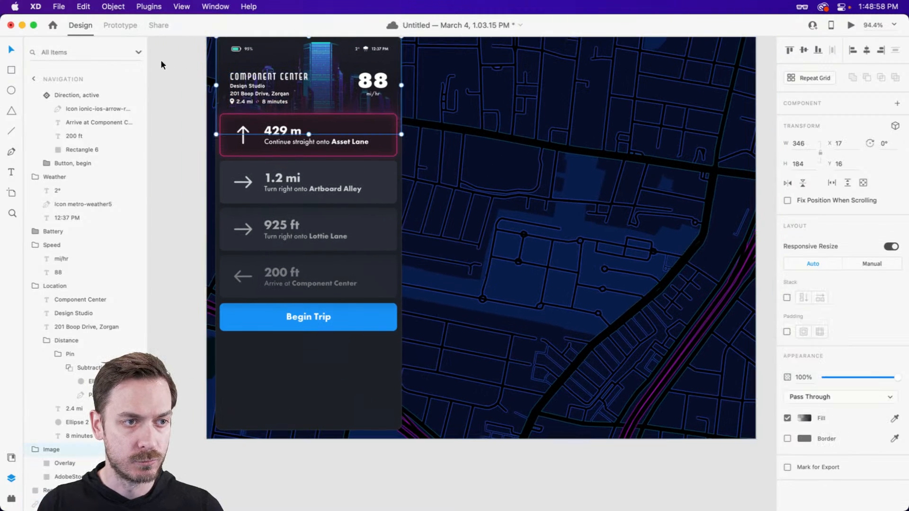
pyautogui.moveTo(175, 58); pyautogui.dragTo(366, 353)
pyautogui.moveTo(194, 46); pyautogui.dragTo(398, 417)
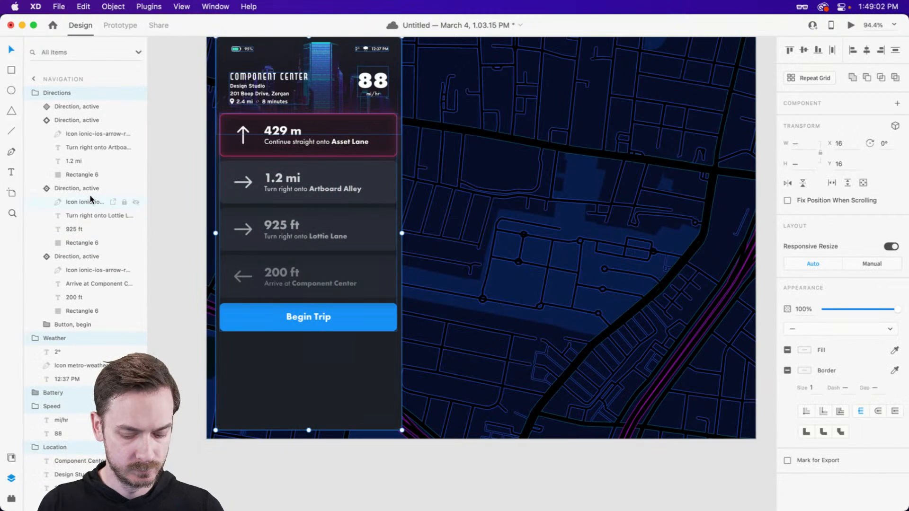
pyautogui.press('super+g')
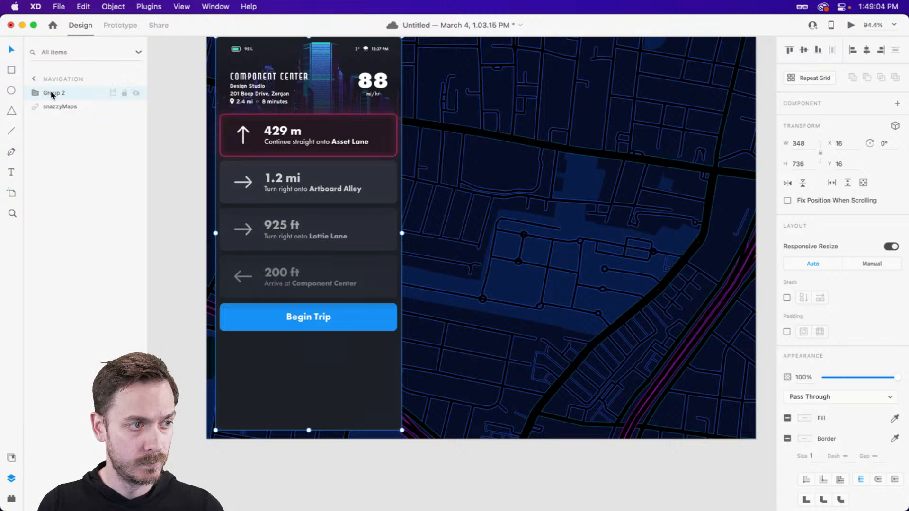
# Rename the new side panel group to "Navigation"
pyautogui.doubleClick(53, 95)
pyautogui.press('Escape')
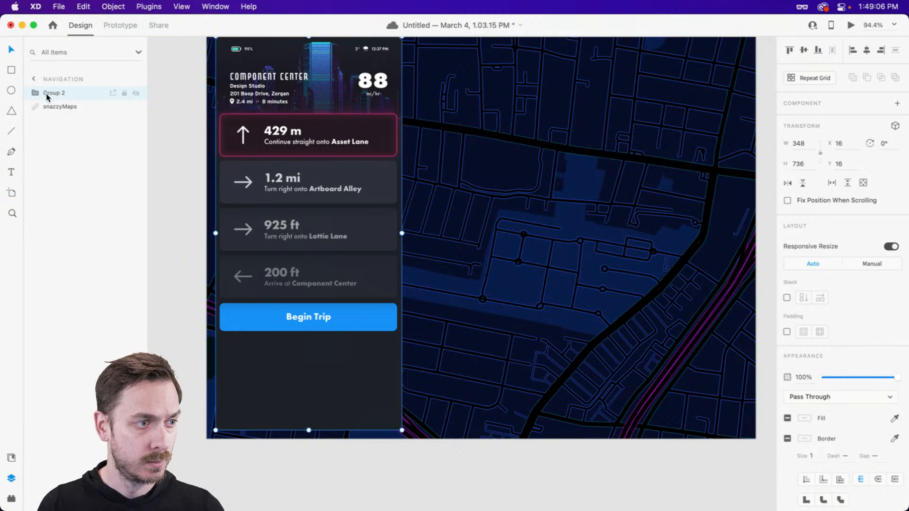
pyautogui.press('super+z')
pyautogui.doubleClick(53, 94)
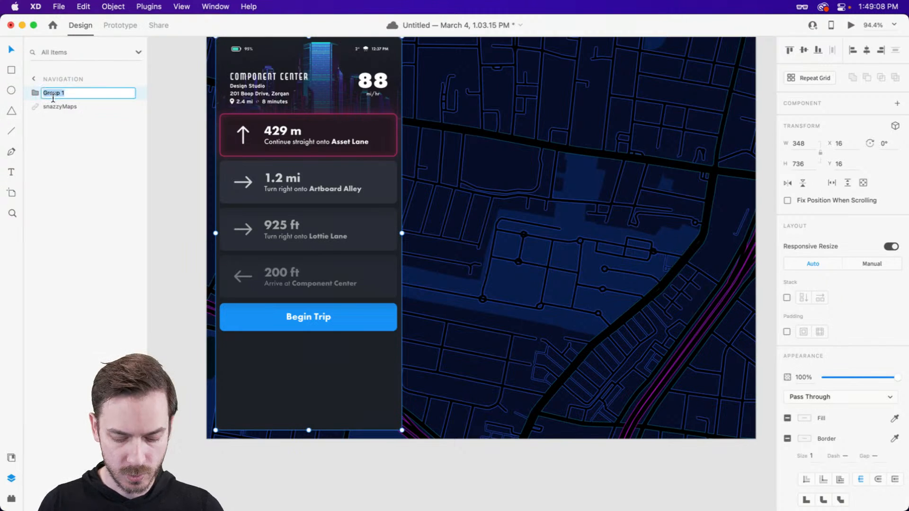
pyautogui.write('Navigation')
pyautogui.press('Return')
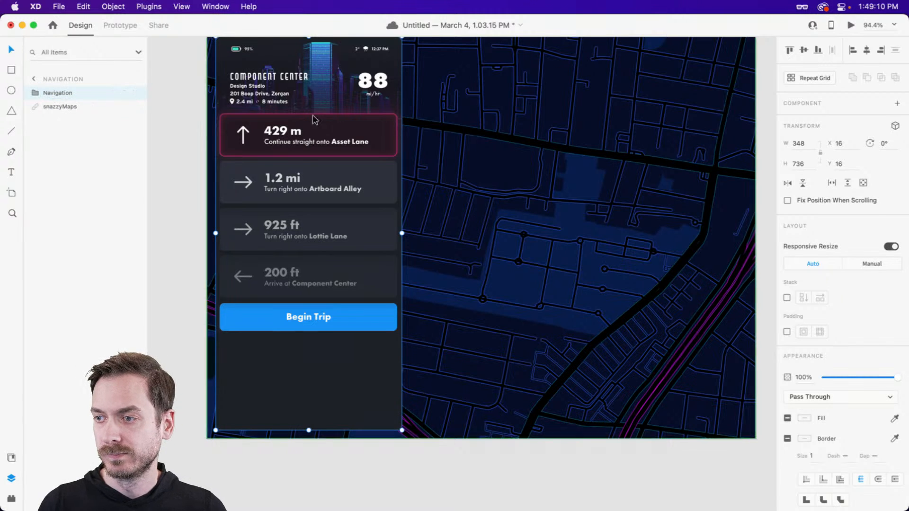
# Deselect everything on the artboard and save the document
pyautogui.click(609, 142)
pyautogui.moveTo(609, 142); pyautogui.dragTo(584, 168)
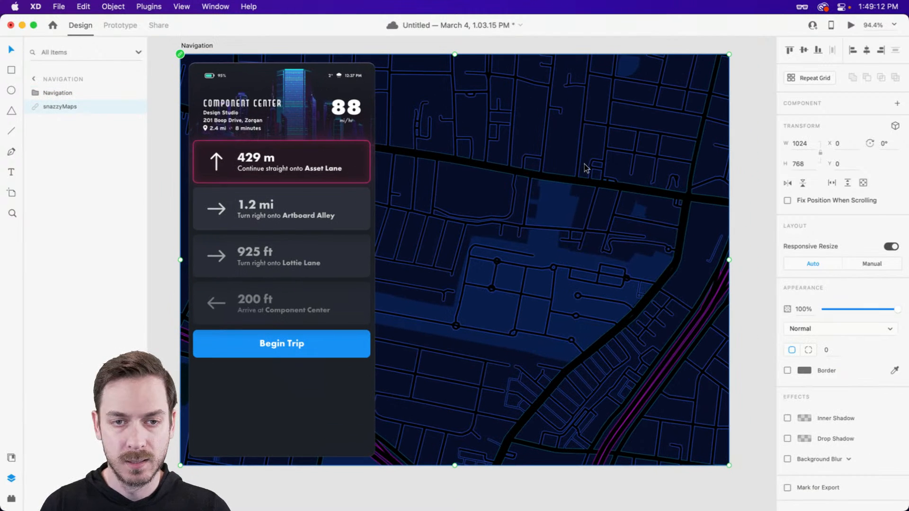
pyautogui.click(755, 175)
pyautogui.scroll(-2, 617, 178)
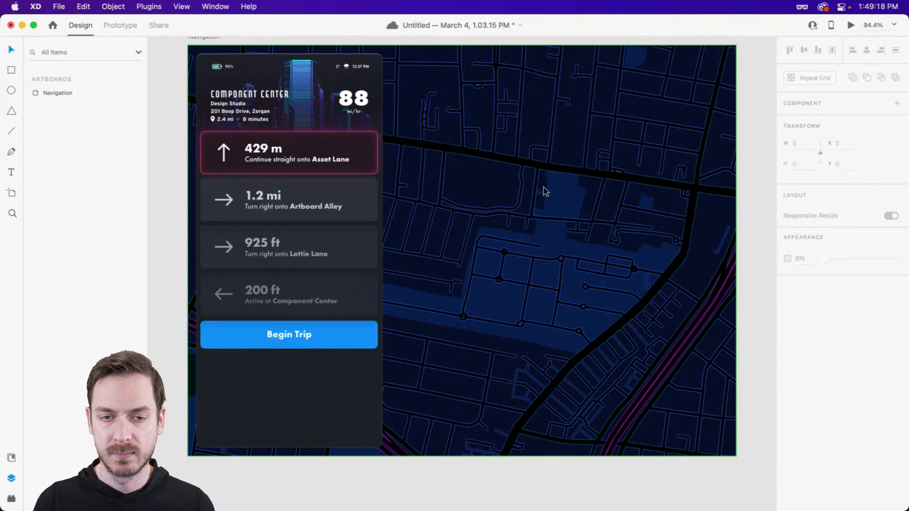
pyautogui.scroll(-1, 515, 221)
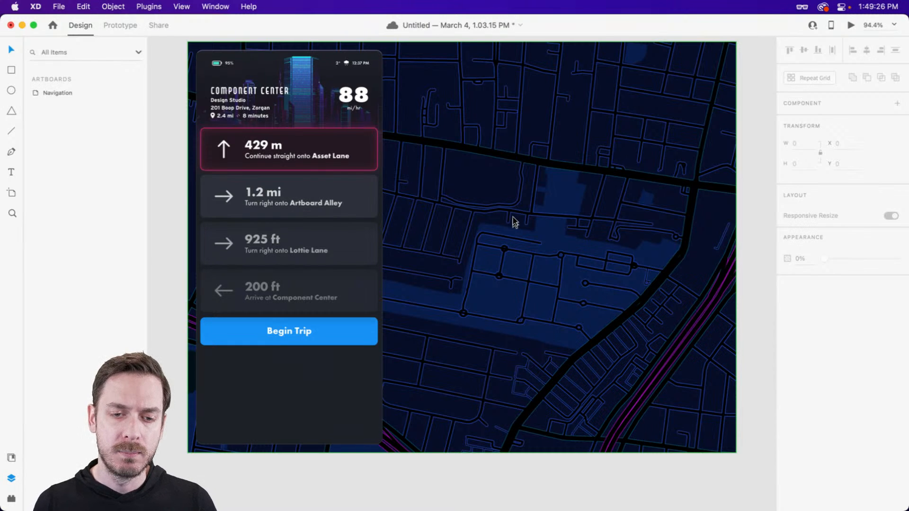
pyautogui.press('super+s')
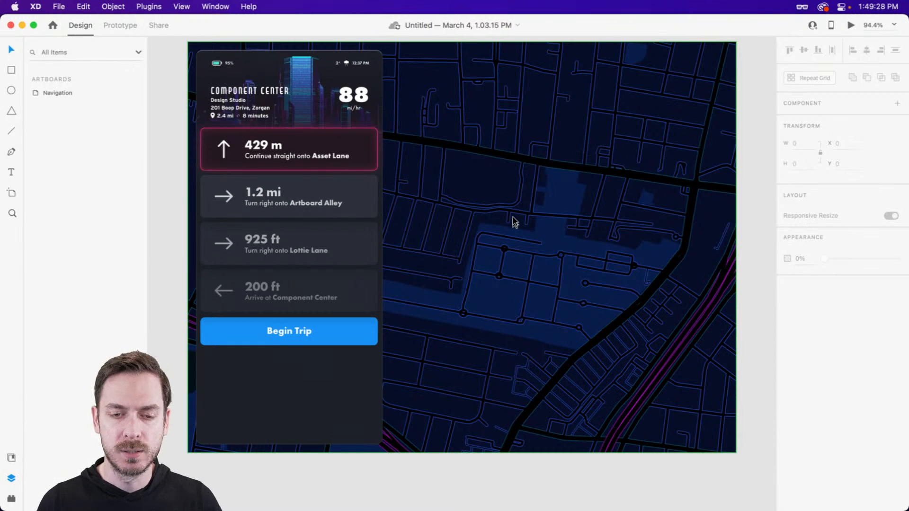
# Draw a 20 by 20 circle on the map, just above the road junction in the lighter blue area
pyautogui.scroll(5, 516, 237)
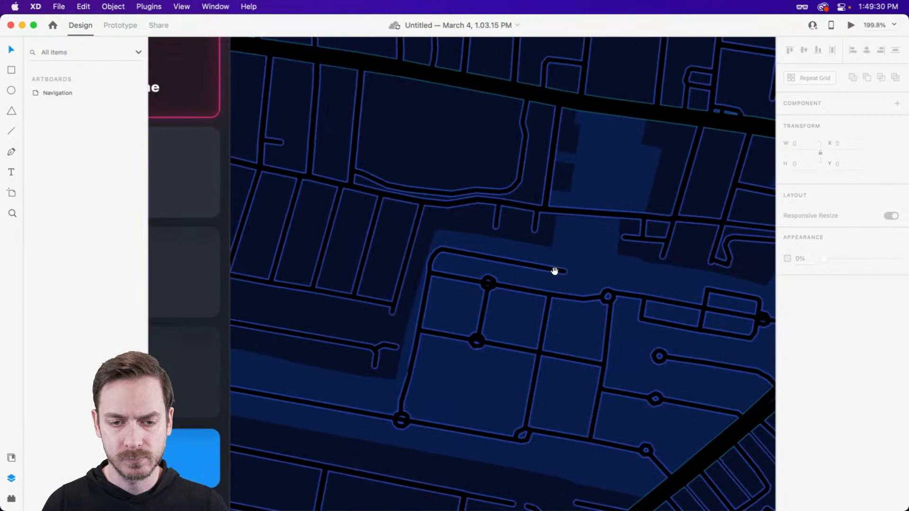
pyautogui.click(530, 214)
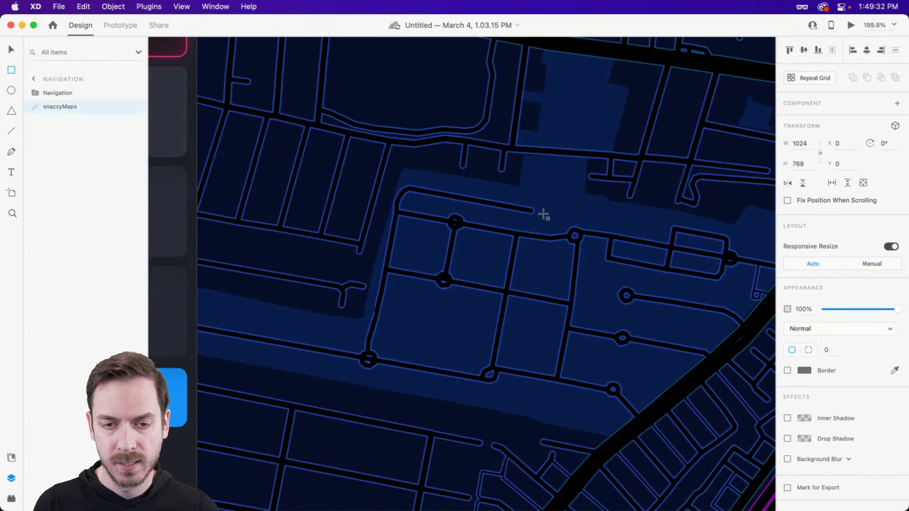
pyautogui.moveTo(545, 206); pyautogui.dragTo(567, 227)
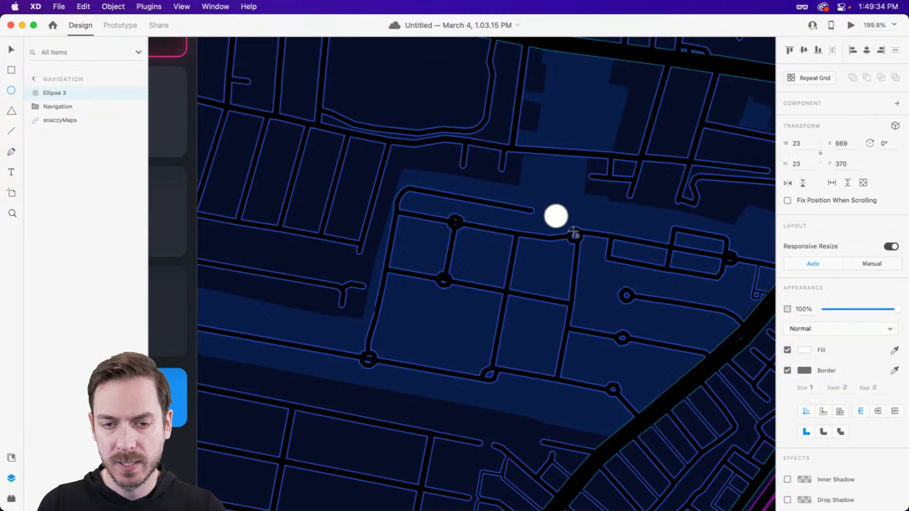
pyautogui.scroll(5, 573, 229)
pyautogui.press('v')
pyautogui.scroll(-1, 813, 409)
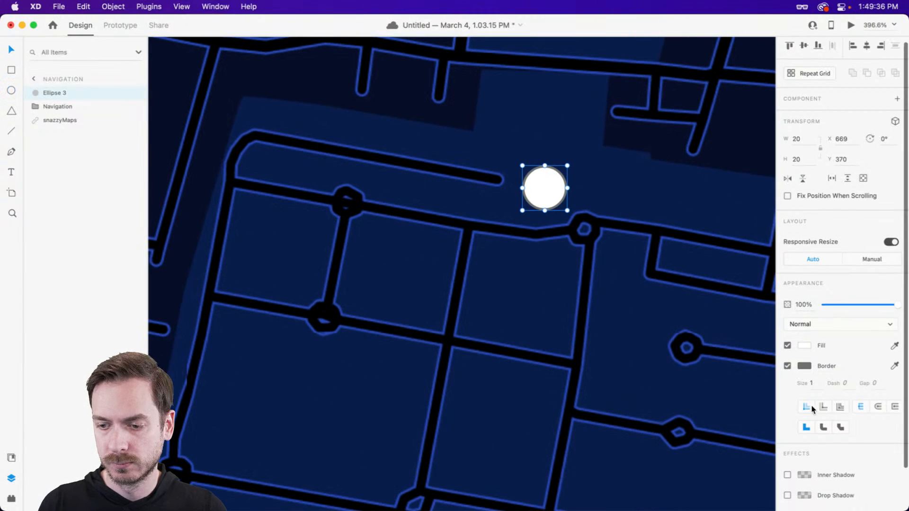
# Change the circle's fill to a bright blue
pyautogui.click(804, 346)
pyautogui.click(738, 294)
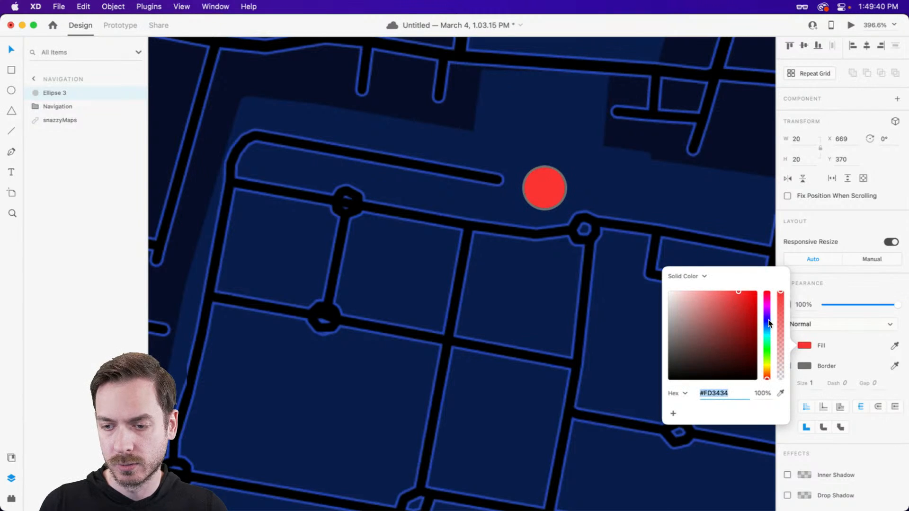
pyautogui.moveTo(768, 360); pyautogui.dragTo(768, 328)
pyautogui.click(844, 268)
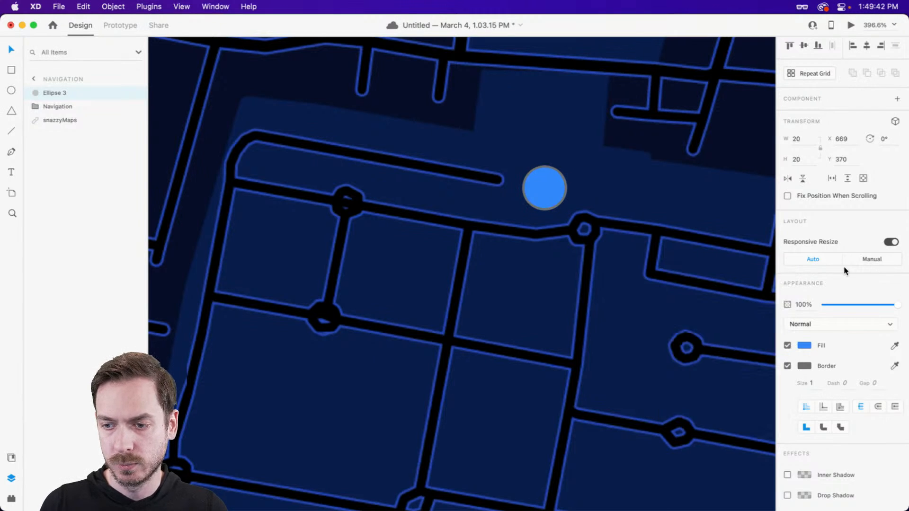
# Give the blue circle a white border with size 2
pyautogui.click(804, 365)
pyautogui.moveTo(741, 356); pyautogui.dragTo(669, 302)
pyautogui.moveTo(815, 383); pyautogui.dragTo(777, 381)
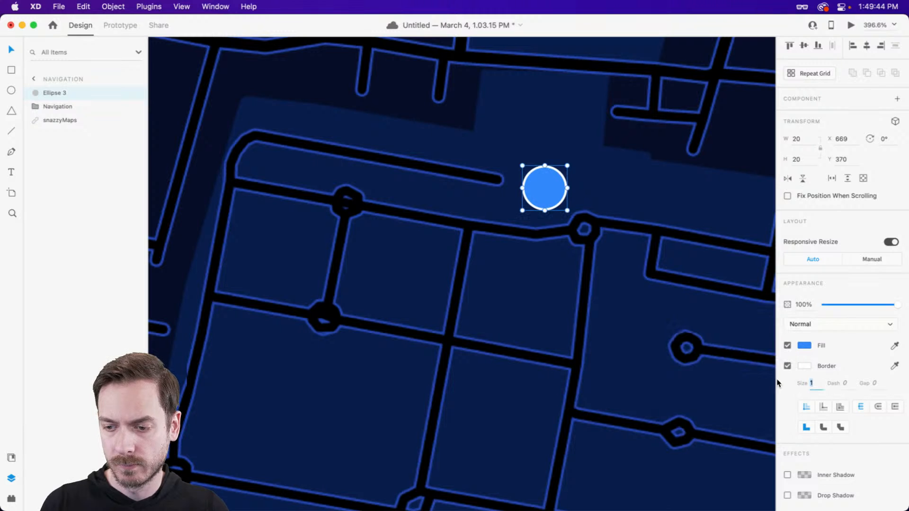
pyautogui.write('2')
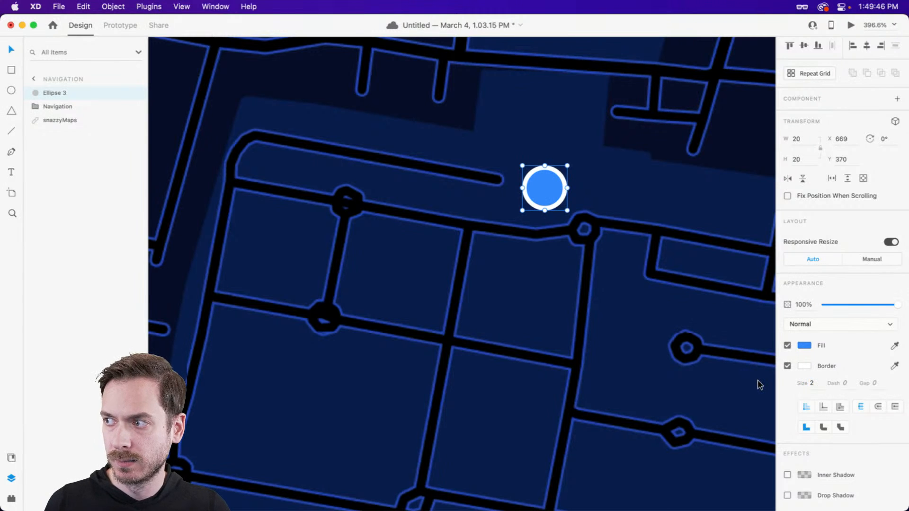
# Preview the location dot on the screen, and move it onto the nearby road junction at X 687, Y 388
pyautogui.press('super+Return')
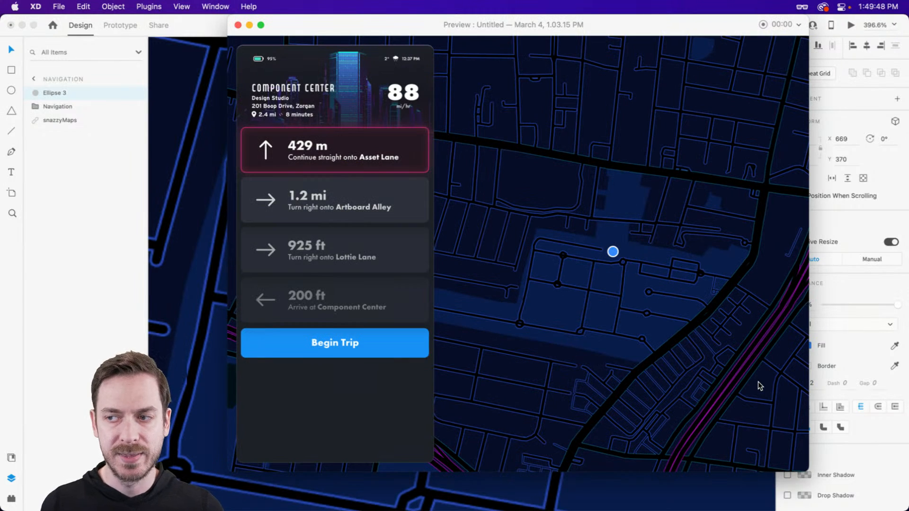
pyautogui.press('super+w')
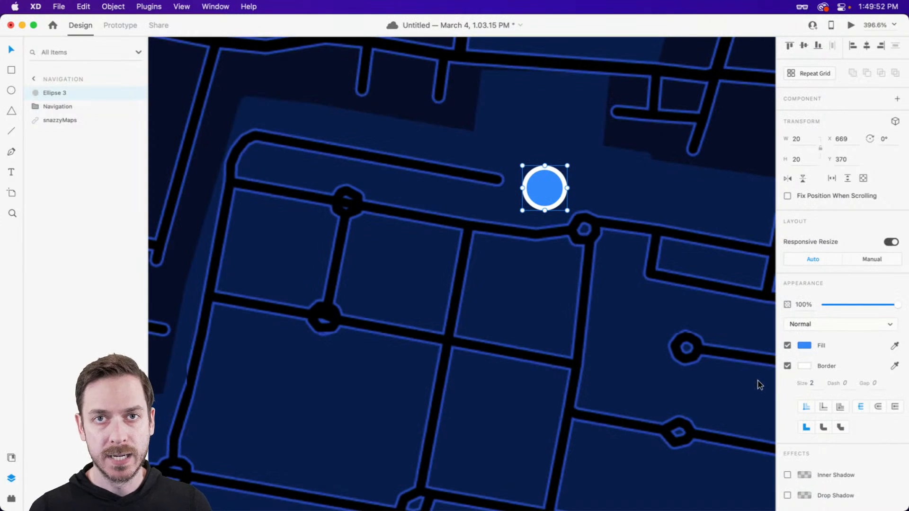
pyautogui.moveTo(549, 190); pyautogui.dragTo(586, 222)
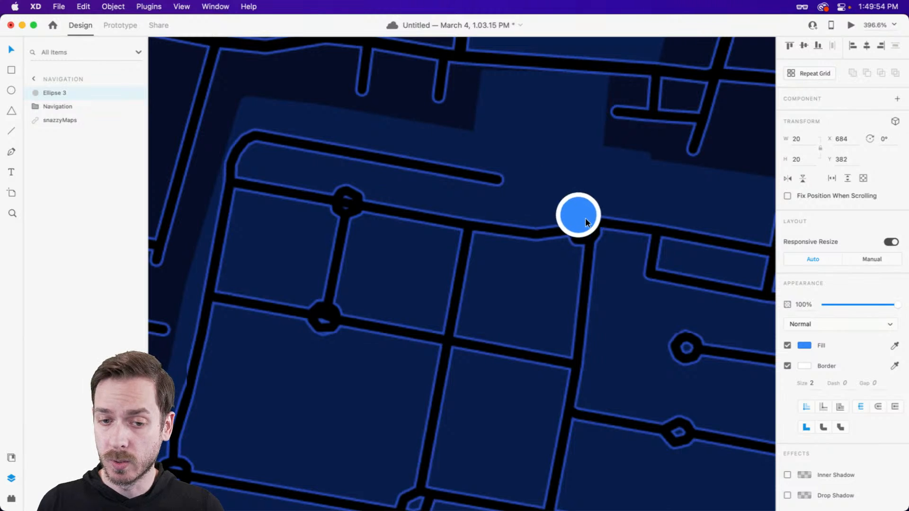
pyautogui.scroll(5, 589, 227)
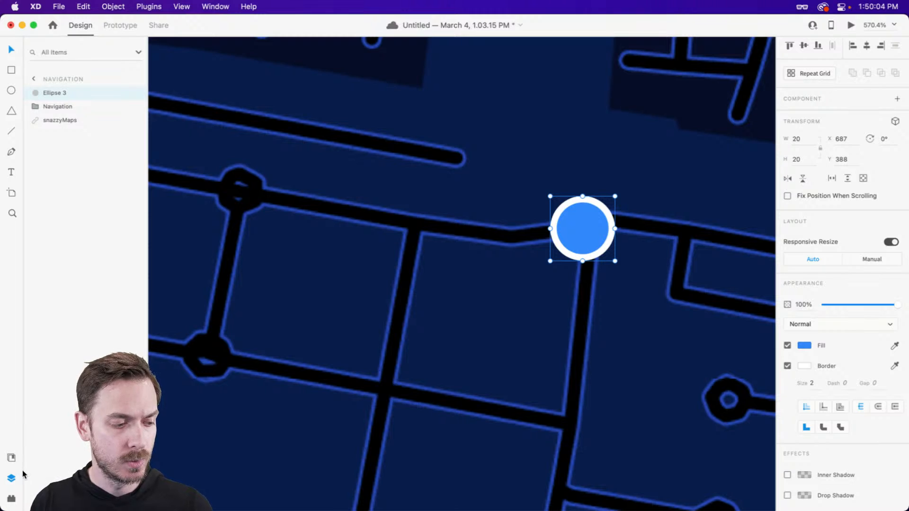
# Search the LottieFiles plugin for "pulse" animations
pyautogui.click(12, 499)
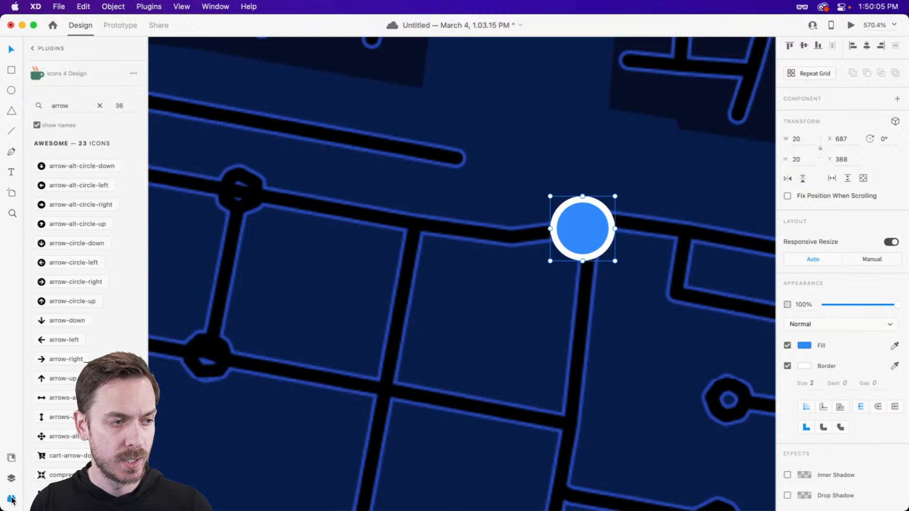
pyautogui.click(33, 48)
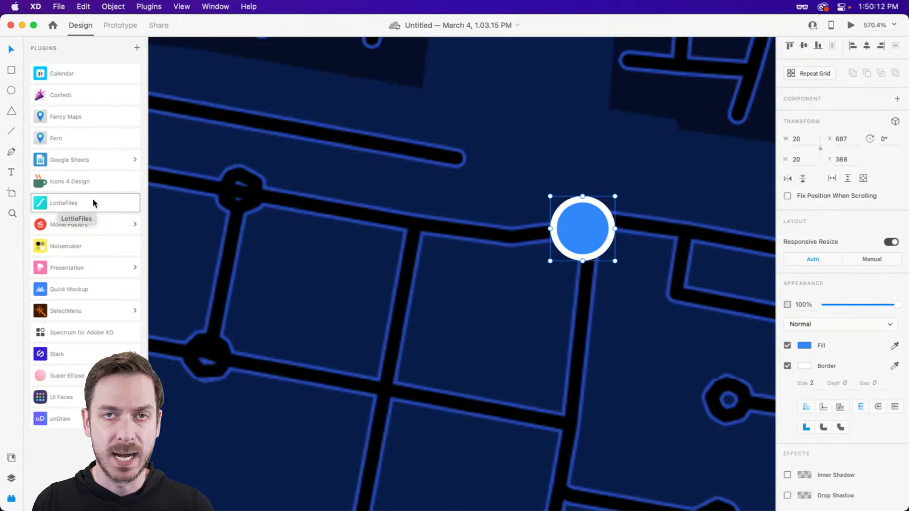
pyautogui.click(78, 204)
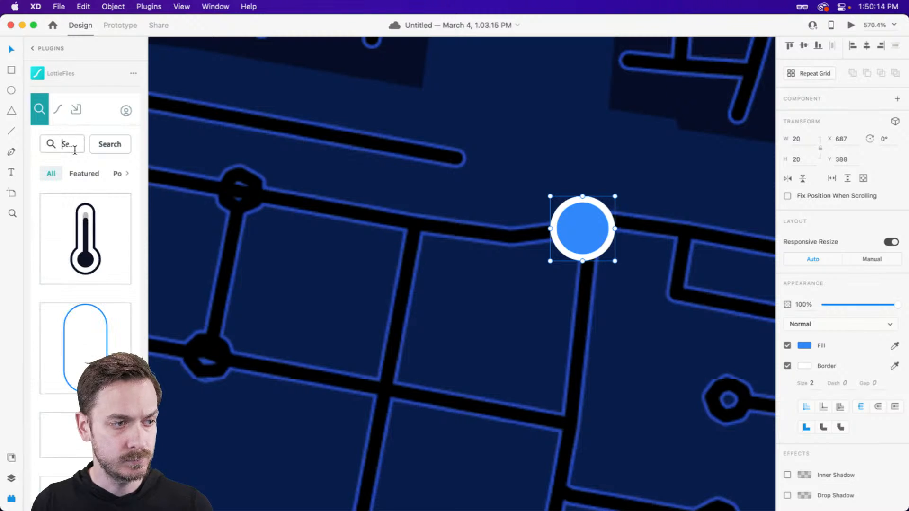
pyautogui.click(67, 144)
pyautogui.write('pulse')
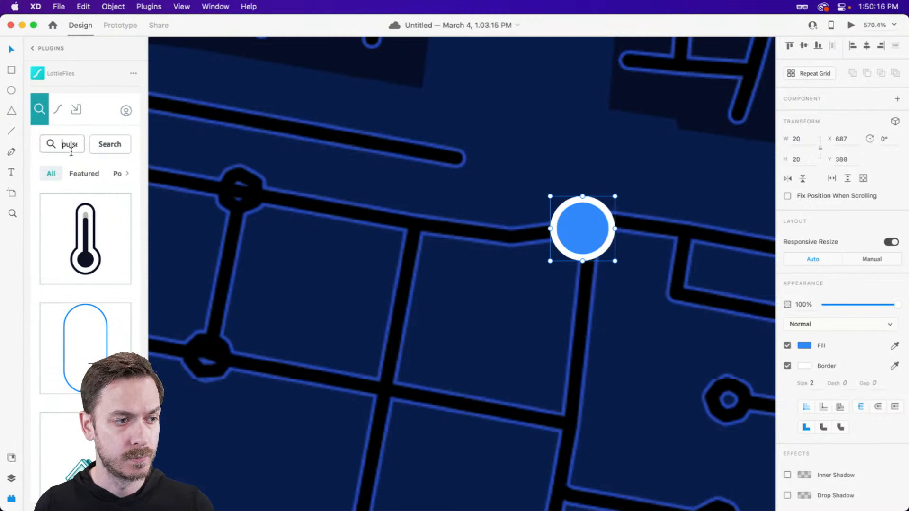
pyautogui.press('Return')
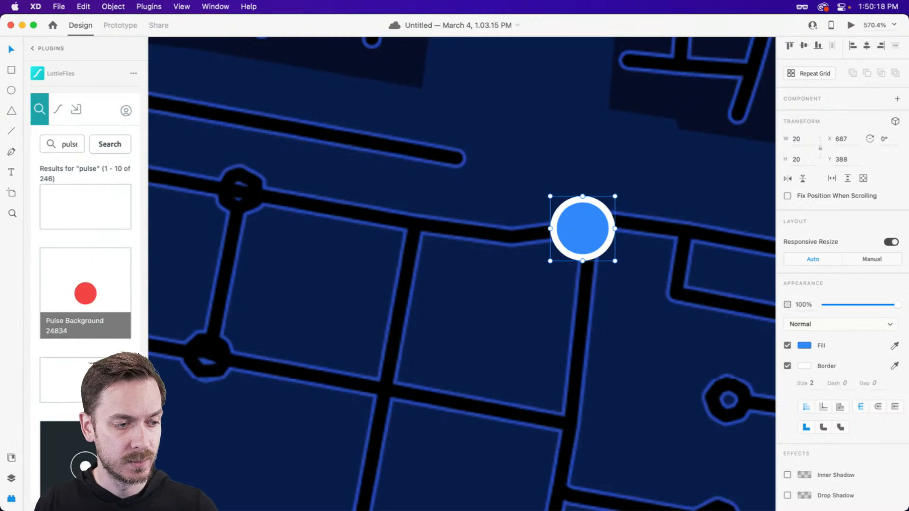
# Place the Blue pulse animation on the map and center it on the blue location dot
pyautogui.scroll(-2, 82, 264)
pyautogui.scroll(-6, 81, 264)
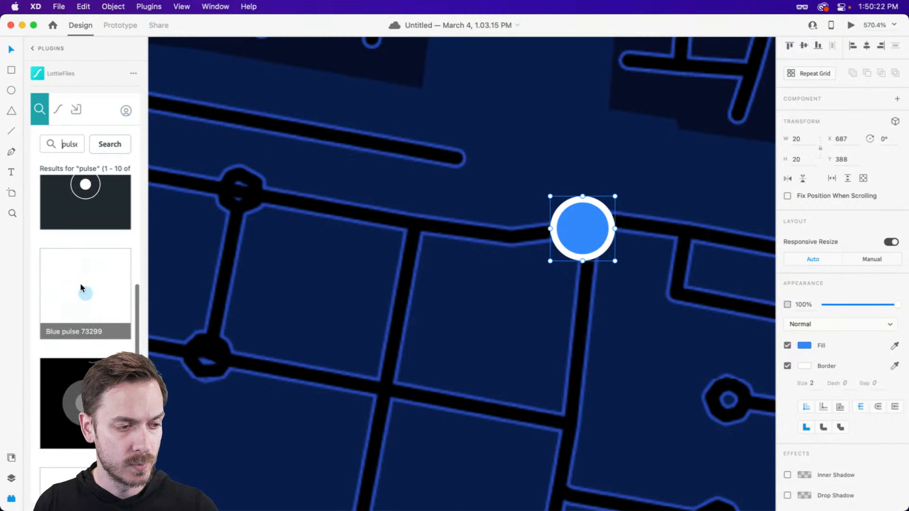
pyautogui.moveTo(81, 285); pyautogui.dragTo(534, 144)
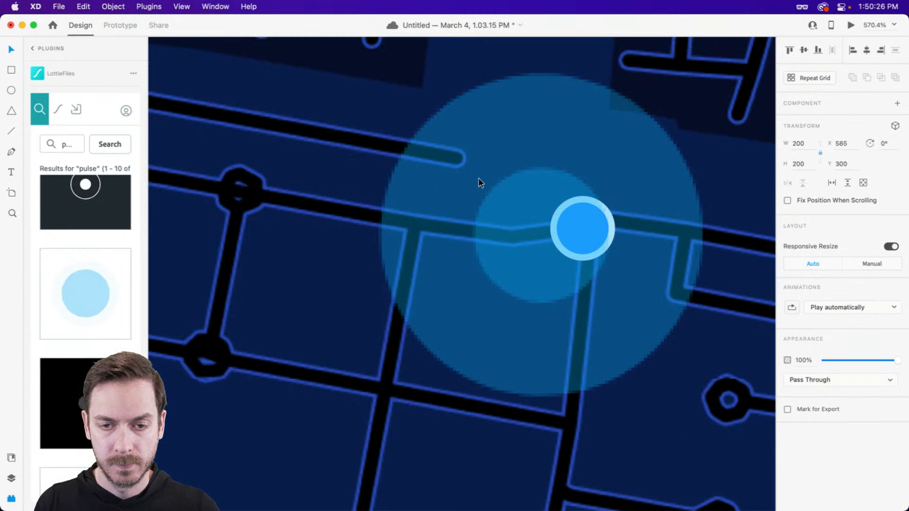
pyautogui.moveTo(480, 182); pyautogui.dragTo(513, 178)
pyautogui.scroll(-4, 514, 177)
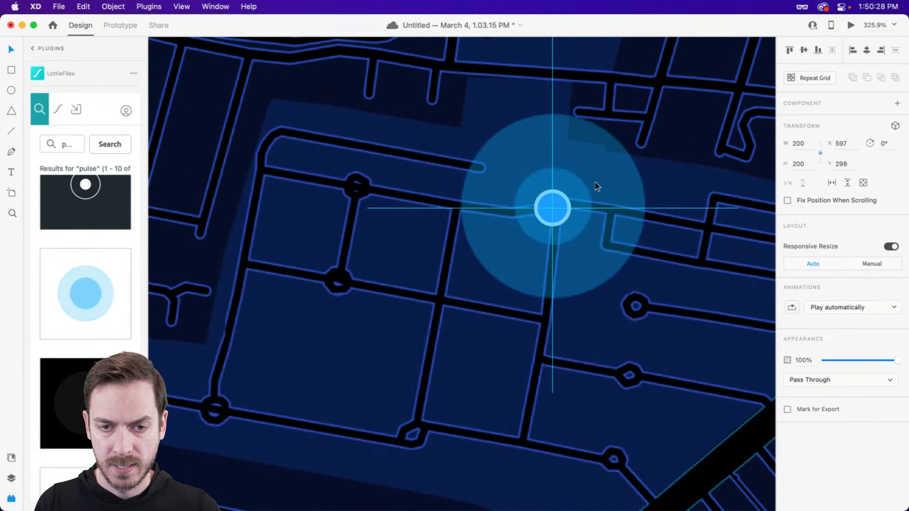
pyautogui.scroll(-3, 595, 183)
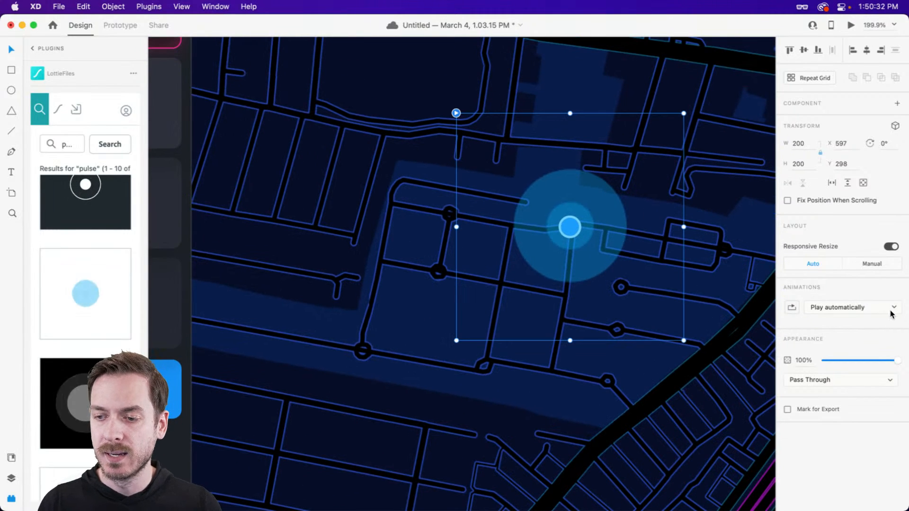
# Turn on looping for the automatically playing pulse animation and preview it on the navigation screen
pyautogui.click(791, 308)
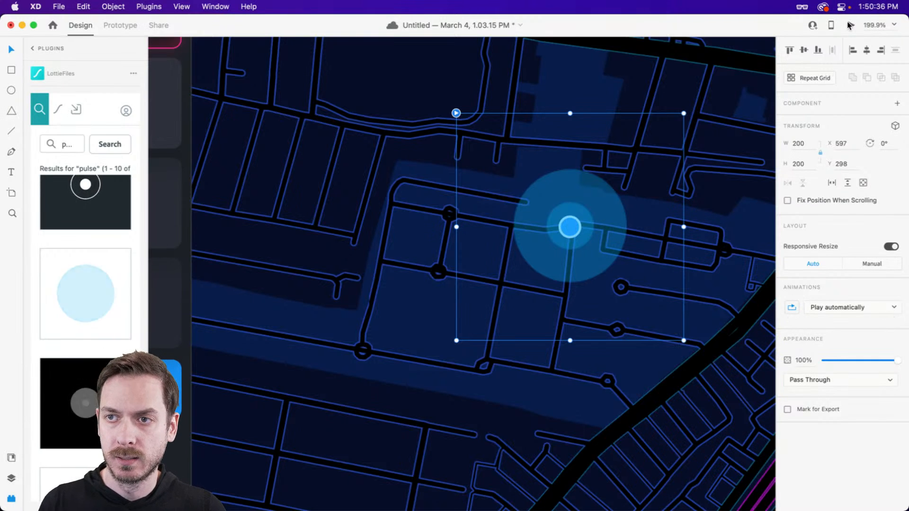
pyautogui.click(851, 26)
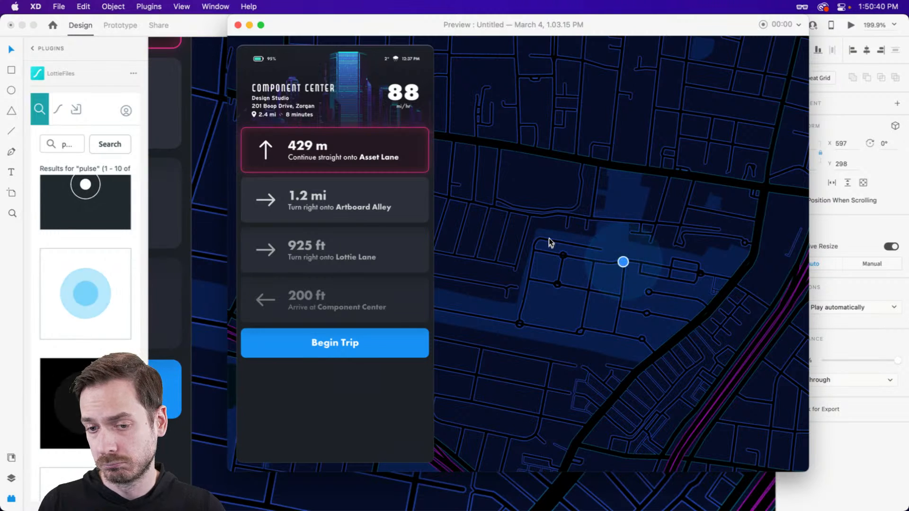
pyautogui.press('super+w')
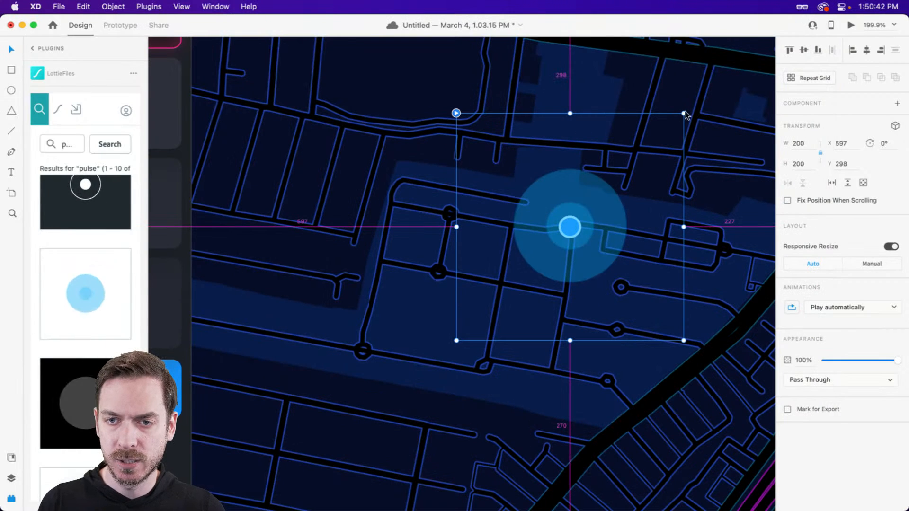
# Scale the pulse animation down around its center to 130 by 130
pyautogui.moveTo(684, 114); pyautogui.dragTo(644, 154)
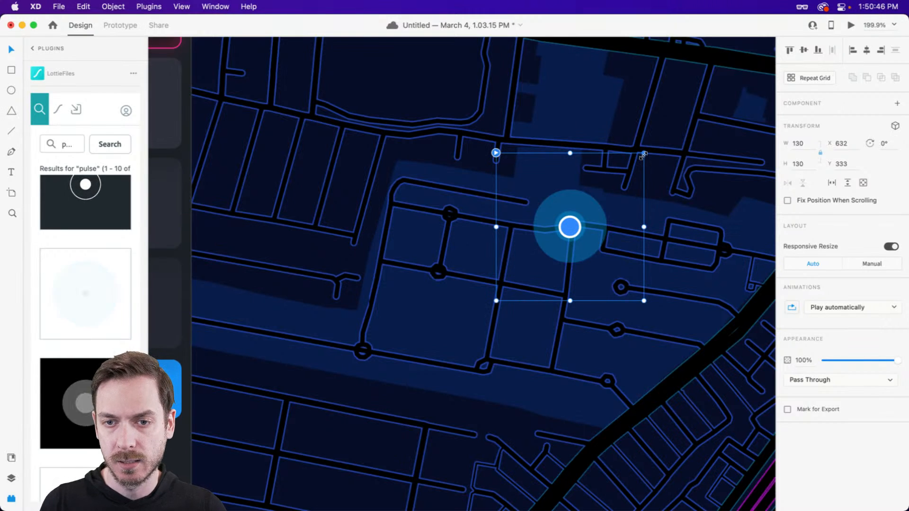
# Group the blue location dot with its pulse animation and name the group Location
pyautogui.press('super+Return')
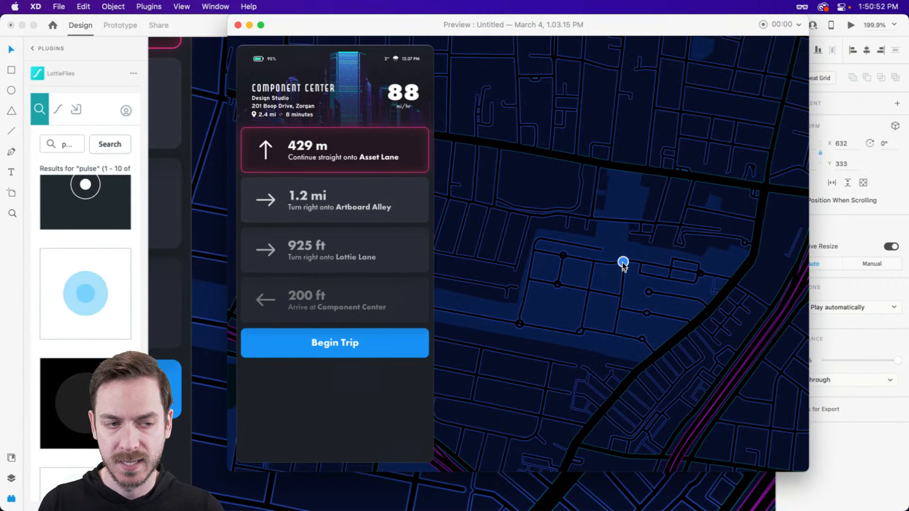
pyautogui.click(38, 48)
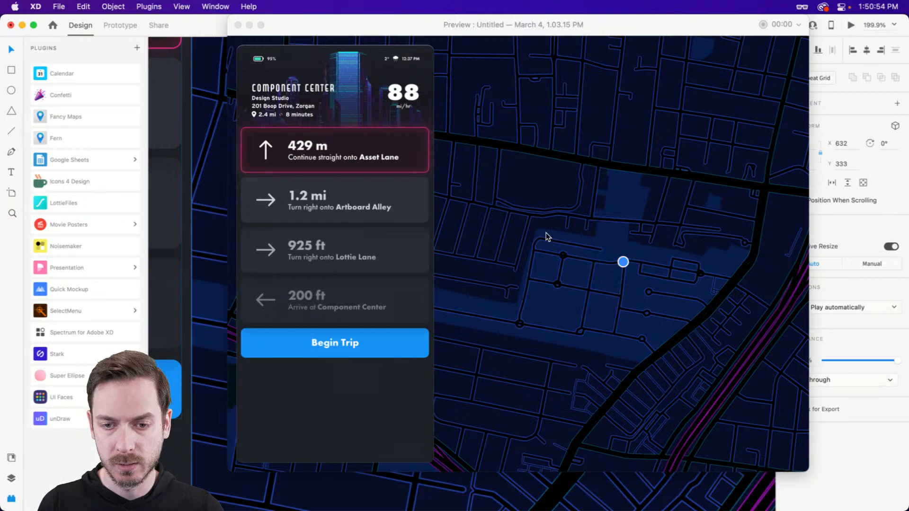
pyautogui.press('super+y')
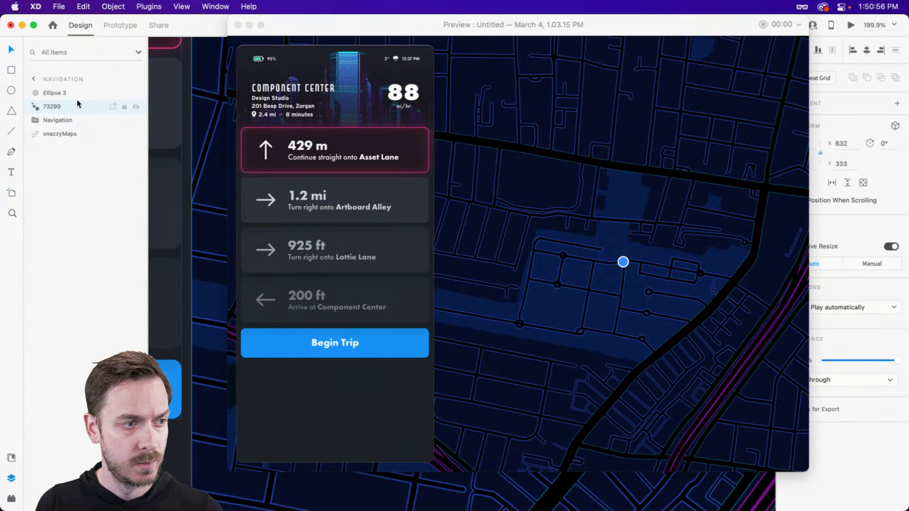
pyautogui.press('super+g')
pyautogui.doubleClick(52, 93)
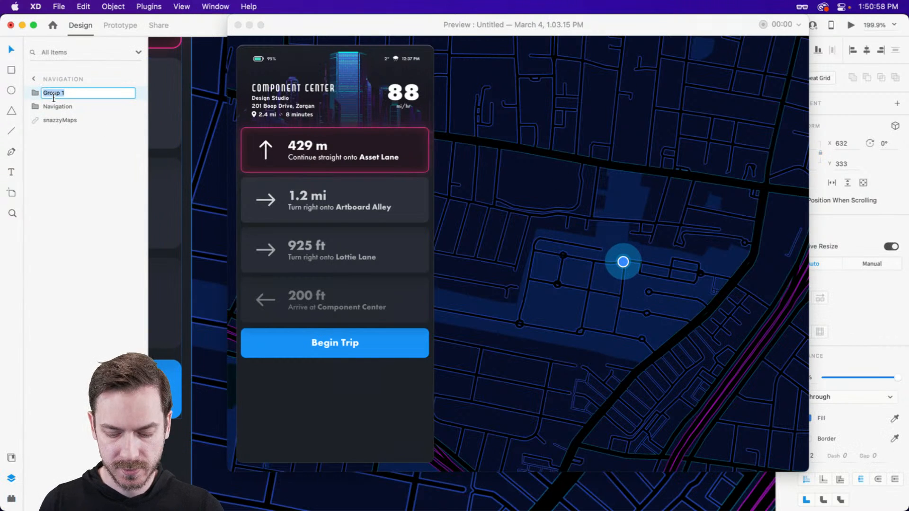
pyautogui.write('Location')
pyautogui.press('Return')
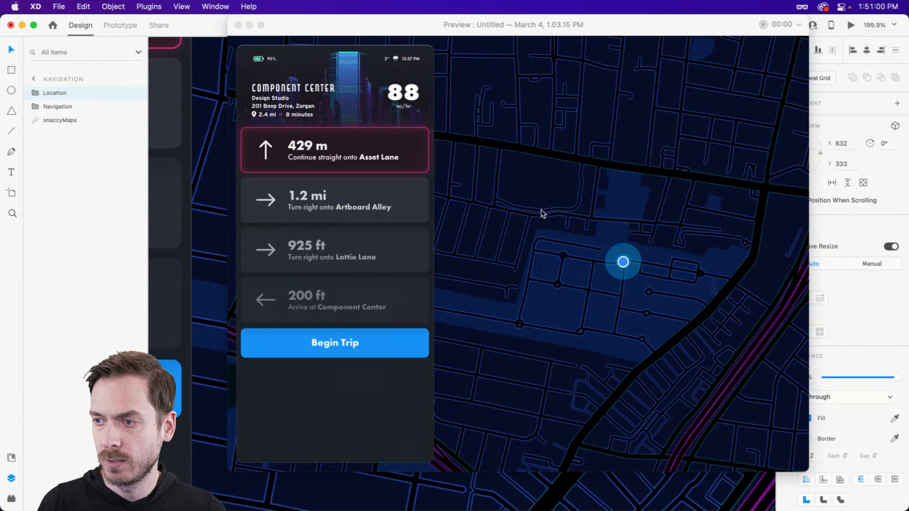
# Close the preview and move the Location group slightly down the map to Y 336
pyautogui.click(622, 247)
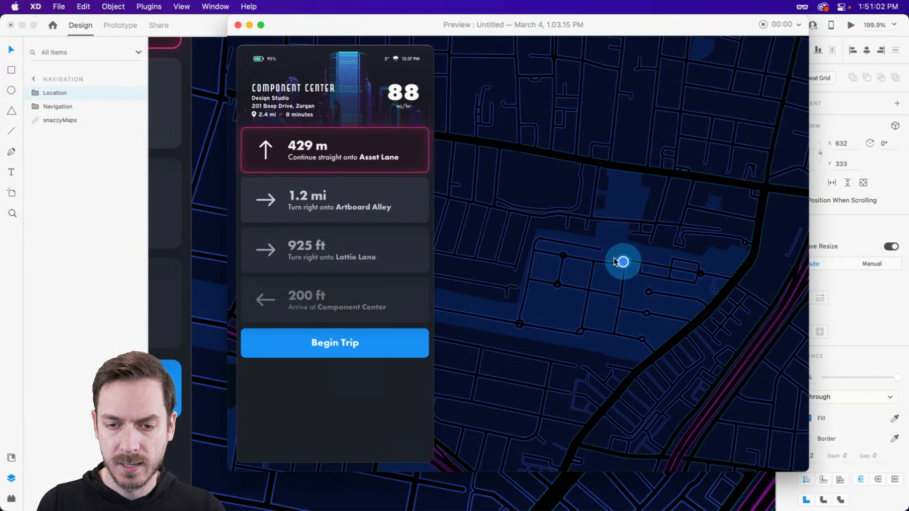
pyautogui.press('super+w')
pyautogui.scroll(-3, 521, 230)
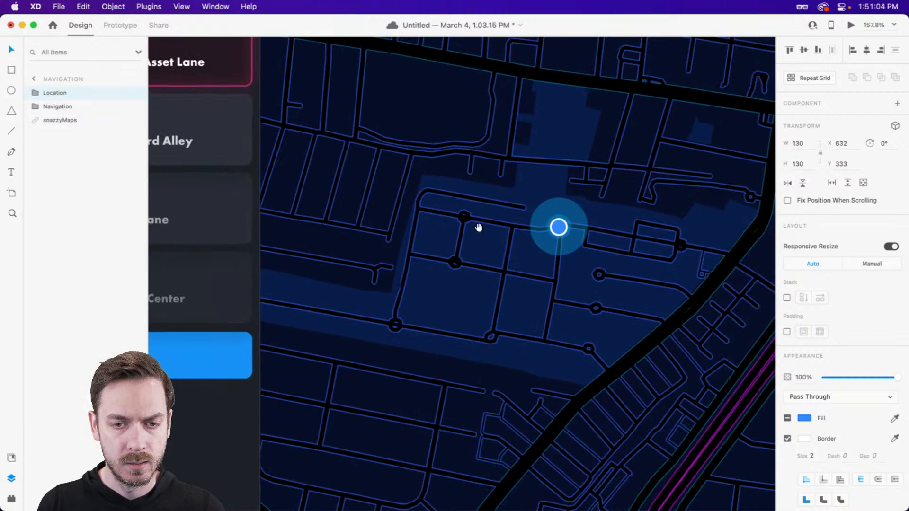
pyautogui.moveTo(480, 225); pyautogui.dragTo(508, 232)
pyautogui.moveTo(590, 238); pyautogui.dragTo(590, 241)
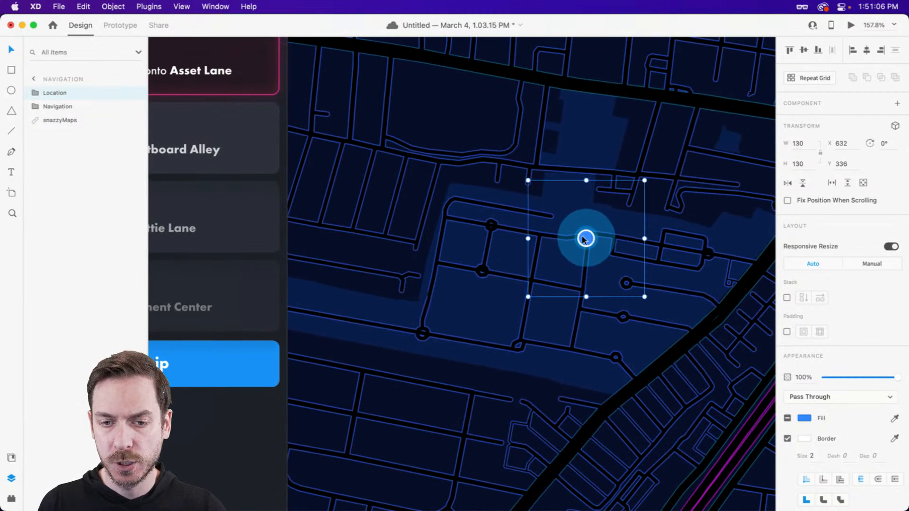
pyautogui.moveTo(397, 209); pyautogui.dragTo(797, 360)
pyautogui.moveTo(544, 265); pyautogui.dragTo(498, 244)
pyautogui.scroll(8, 361, 124)
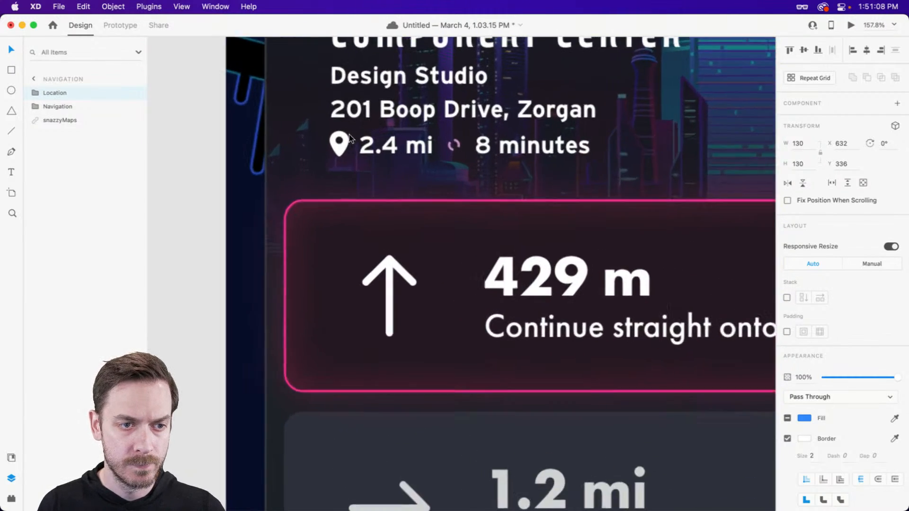
pyautogui.scroll(-9, 343, 143)
pyautogui.hscroll(7, 502, 201)
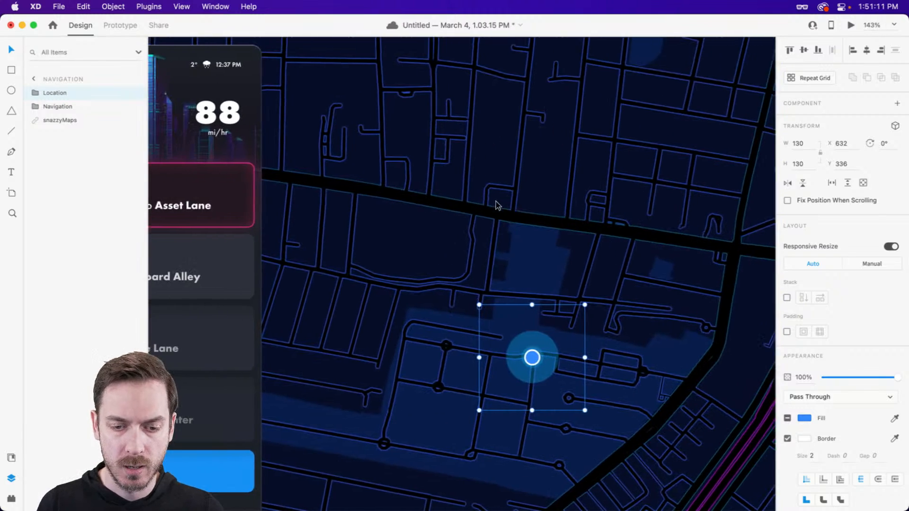
pyautogui.moveTo(458, 218); pyautogui.dragTo(487, 166)
# Search the LottieFiles plugin for "location" animations
pyautogui.press('alt+super+p')
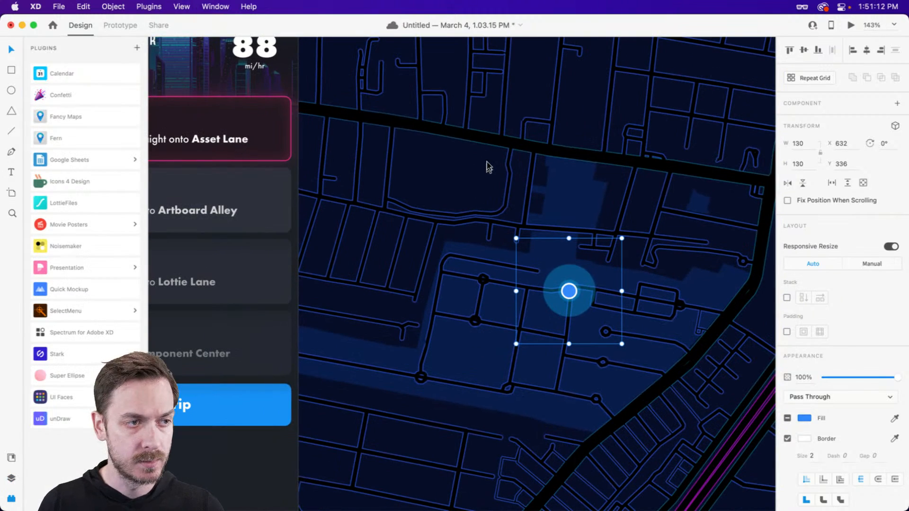
pyautogui.click(63, 204)
pyautogui.click(73, 150)
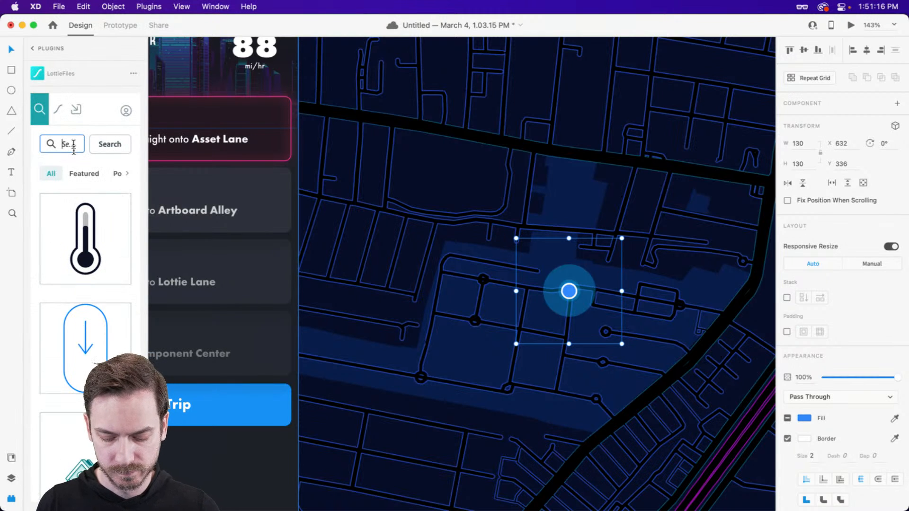
pyautogui.write('location')
pyautogui.press('Return')
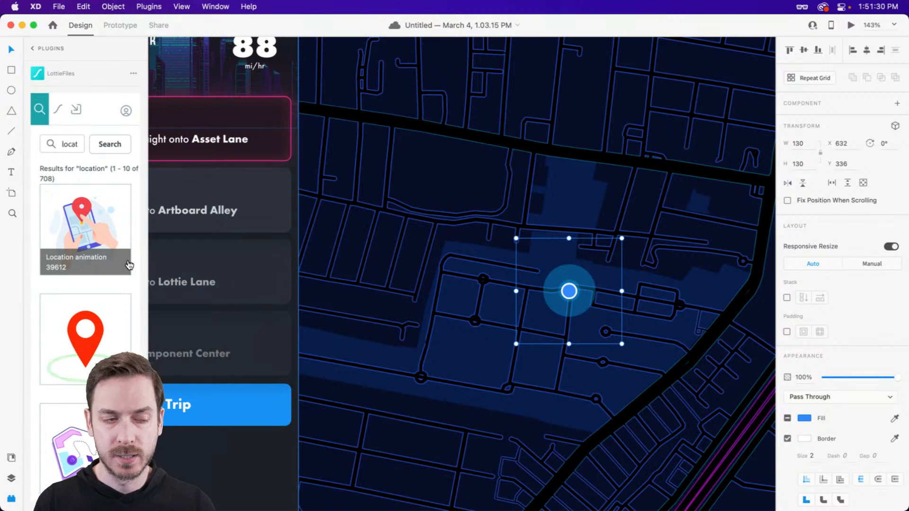
# Place the dark Location Pin 71363 animation on the map of the Navigation artboard
pyautogui.scroll(-5, 123, 257)
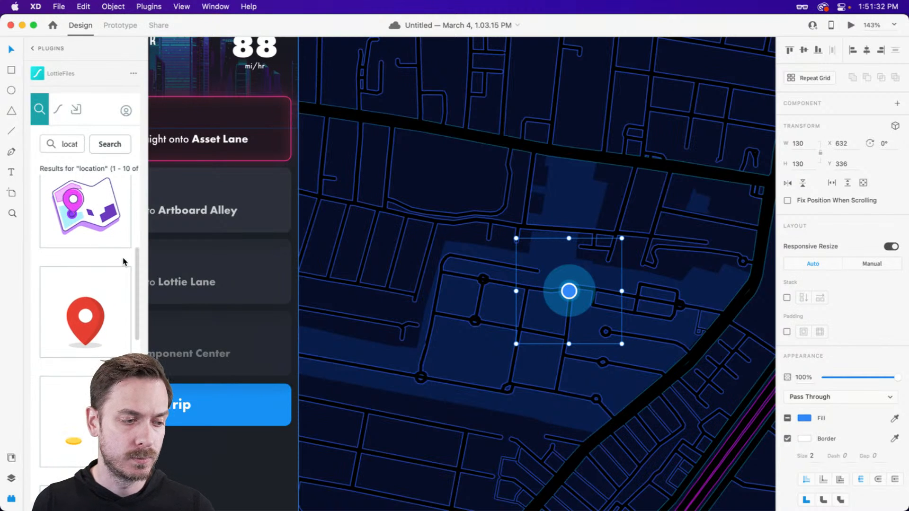
pyautogui.scroll(5, 114, 277)
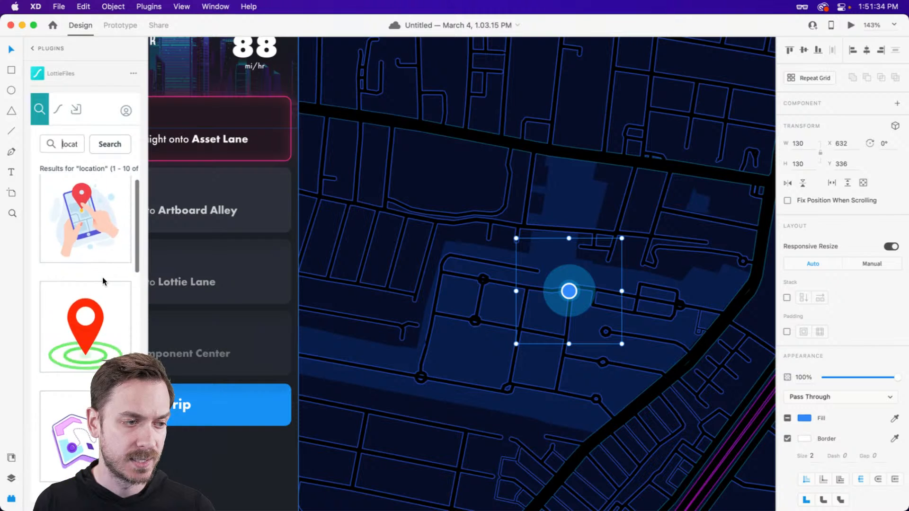
pyautogui.scroll(-3, 103, 282)
pyautogui.scroll(1, 101, 283)
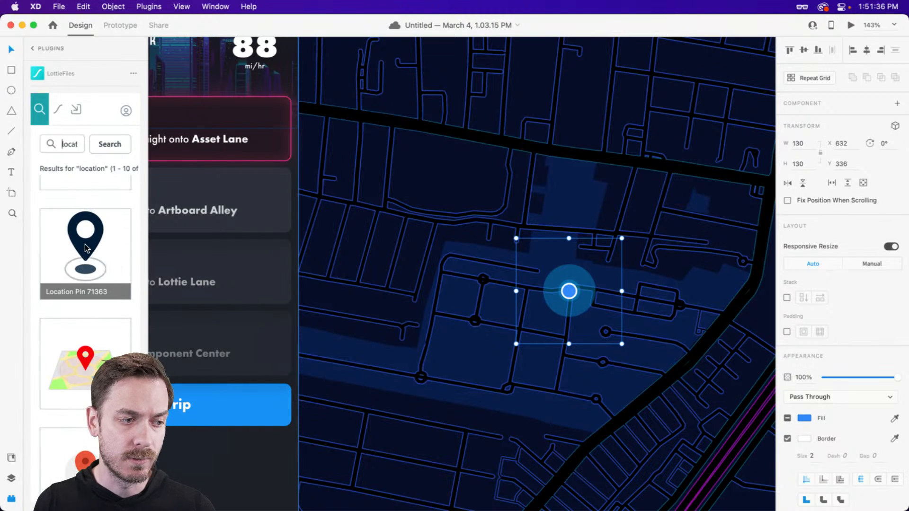
pyautogui.moveTo(87, 248); pyautogui.dragTo(451, 206)
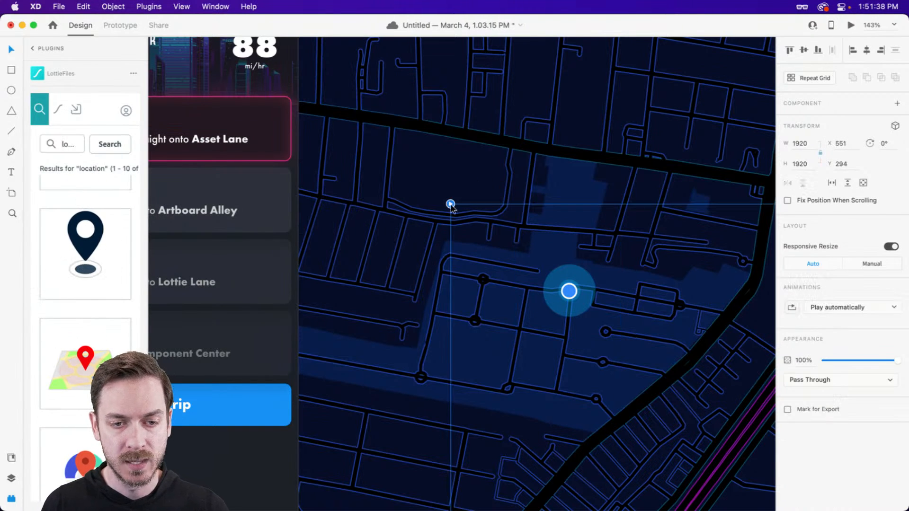
pyautogui.moveTo(488, 238); pyautogui.dragTo(304, 102)
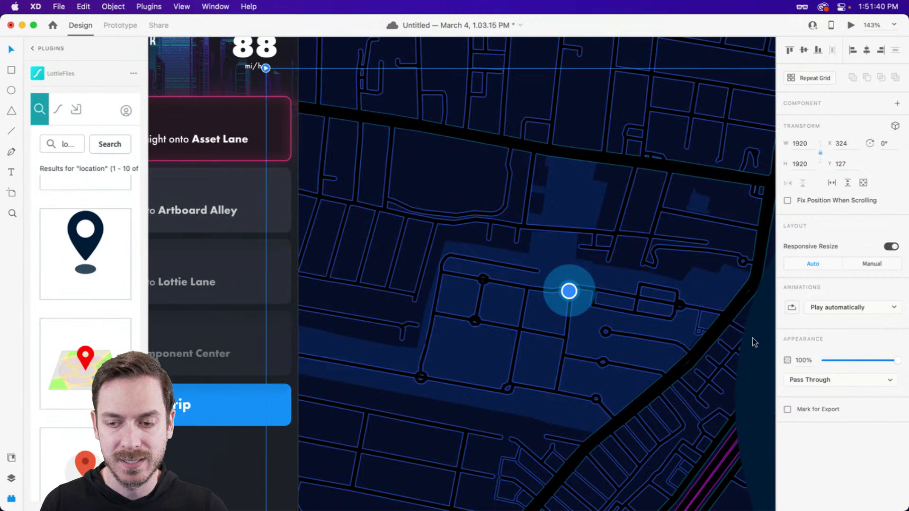
pyautogui.moveTo(754, 343); pyautogui.dragTo(364, 216)
pyautogui.scroll(-5, 453, 238)
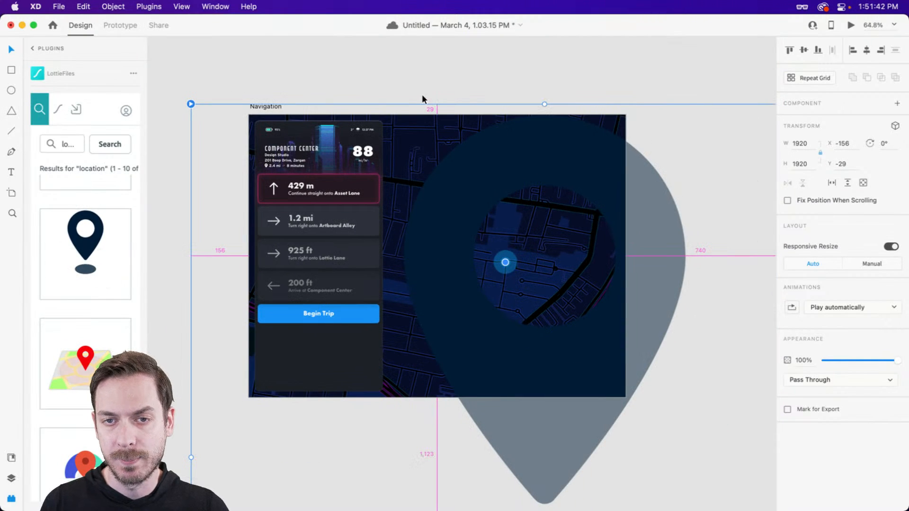
# Try the dark pin animation on the map at a reduced size of 108 by 108, and delete it
pyautogui.moveTo(403, 262); pyautogui.dragTo(474, 343)
pyautogui.moveTo(549, 440); pyautogui.dragTo(469, 258)
pyautogui.scroll(5, 467, 256)
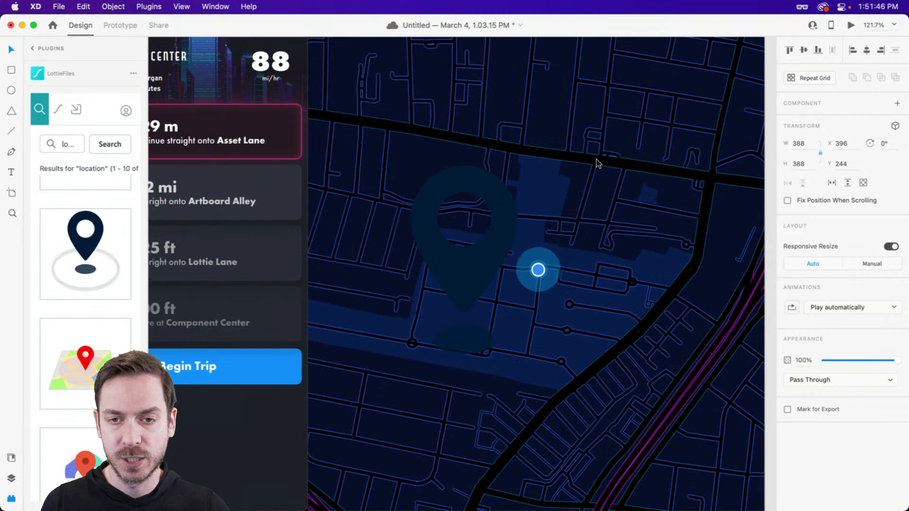
pyautogui.moveTo(594, 158); pyautogui.dragTo(503, 257)
pyautogui.moveTo(461, 286); pyautogui.dragTo(451, 286)
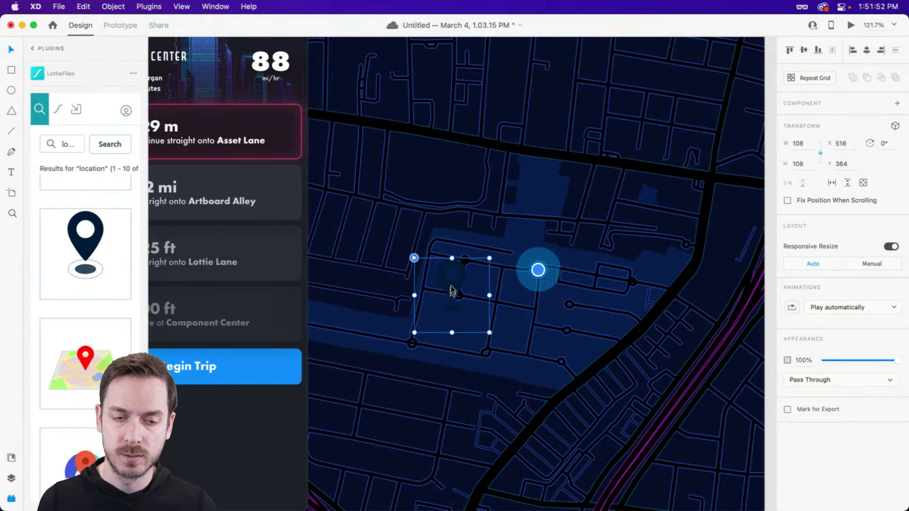
pyautogui.press('Delete')
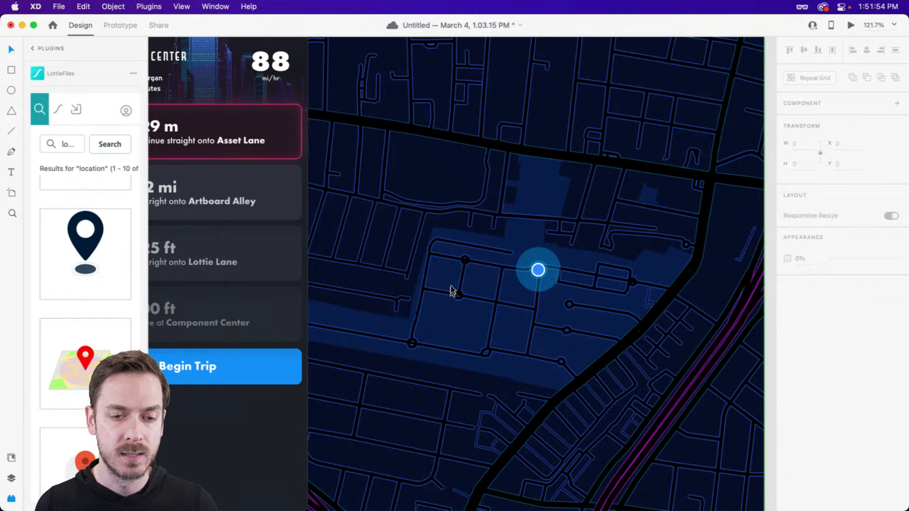
# Enlarge the blue dot inside the location marker to 21 by 21
pyautogui.scroll(-3, 83, 280)
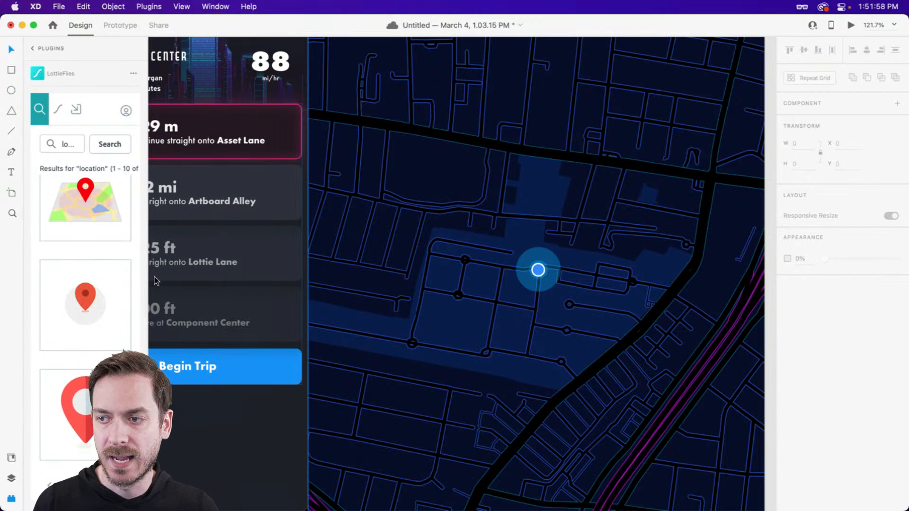
pyautogui.scroll(5, 539, 270)
pyautogui.scroll(8, 539, 260)
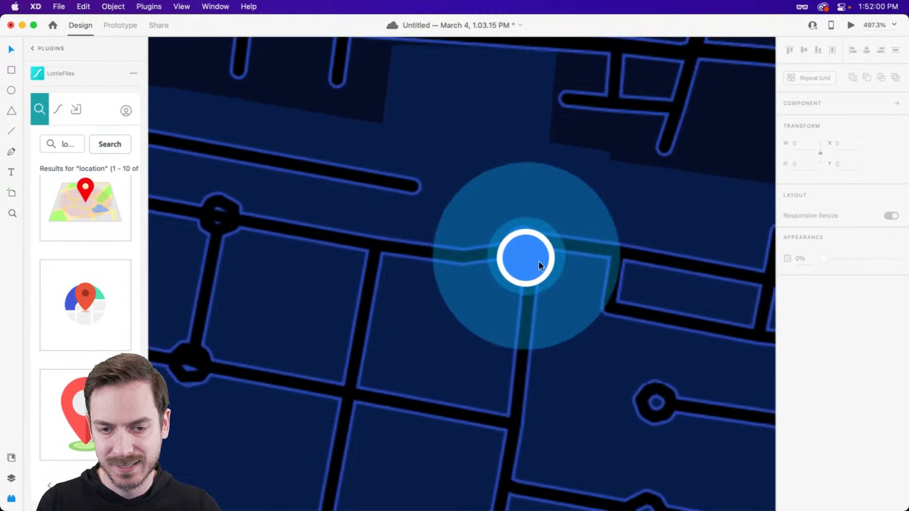
pyautogui.click(533, 244)
pyautogui.moveTo(565, 209); pyautogui.dragTo(570, 201)
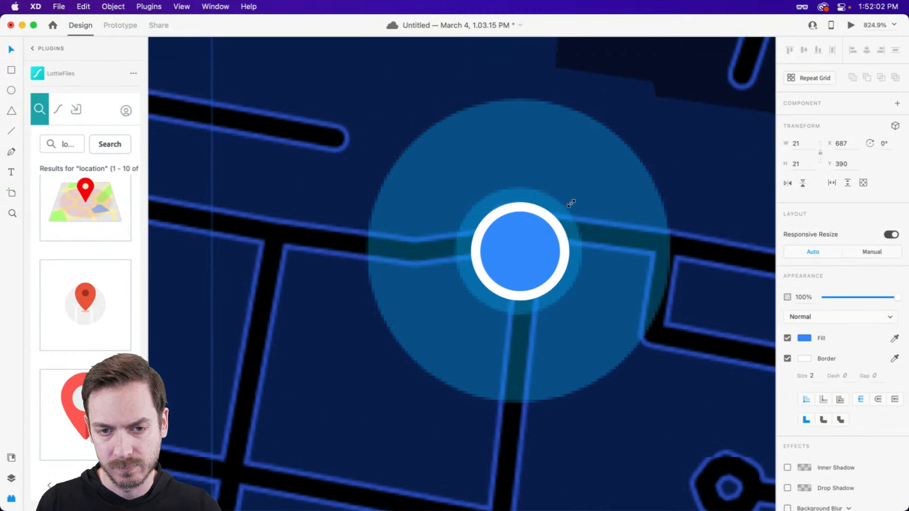
pyautogui.scroll(-4, 474, 257)
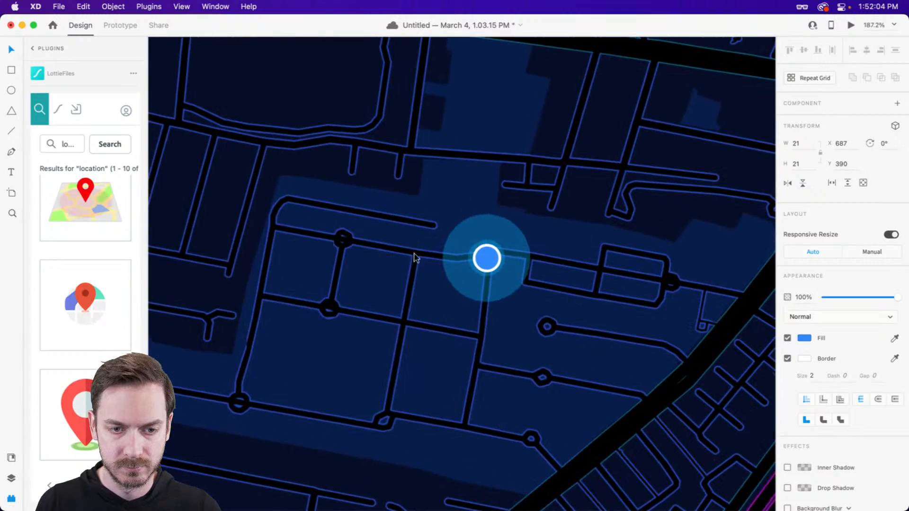
pyautogui.scroll(3, 455, 260)
pyautogui.scroll(-5, 461, 259)
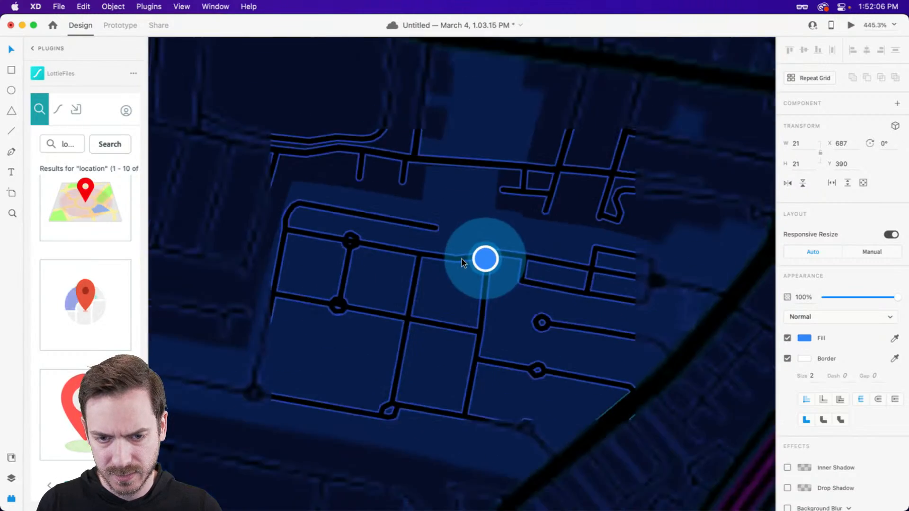
# Place the red Location Pin 64178 animation on the map and scale it down to 88 by 88
pyautogui.scroll(-3, 81, 302)
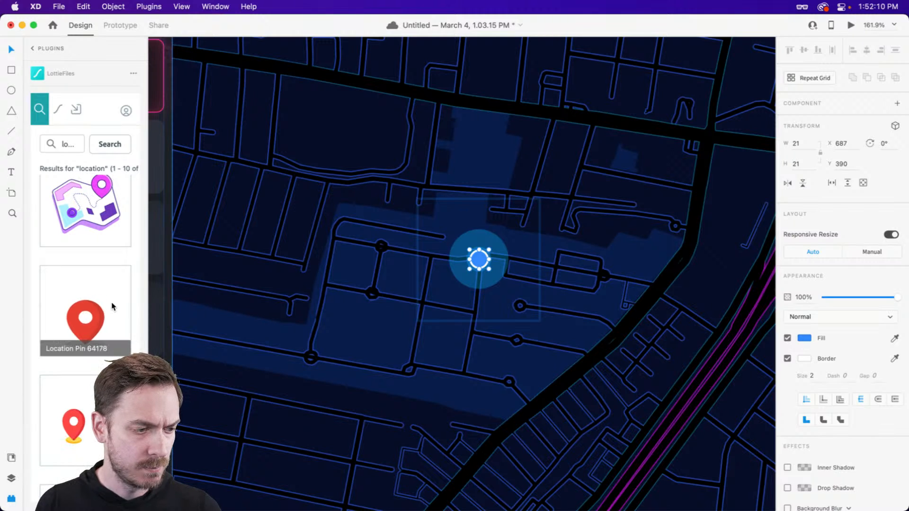
pyautogui.moveTo(112, 306); pyautogui.dragTo(331, 188)
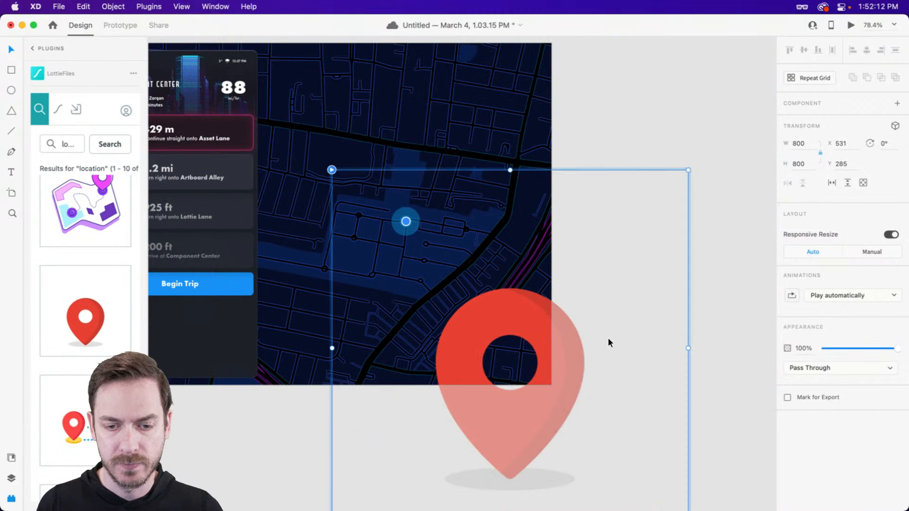
pyautogui.moveTo(542, 309); pyautogui.dragTo(467, 201)
pyautogui.moveTo(614, 63); pyautogui.dragTo(311, 166)
# Take the red pin animation out of the Location group and move it to X 429, Y 234 on the map
pyautogui.press('super+z')
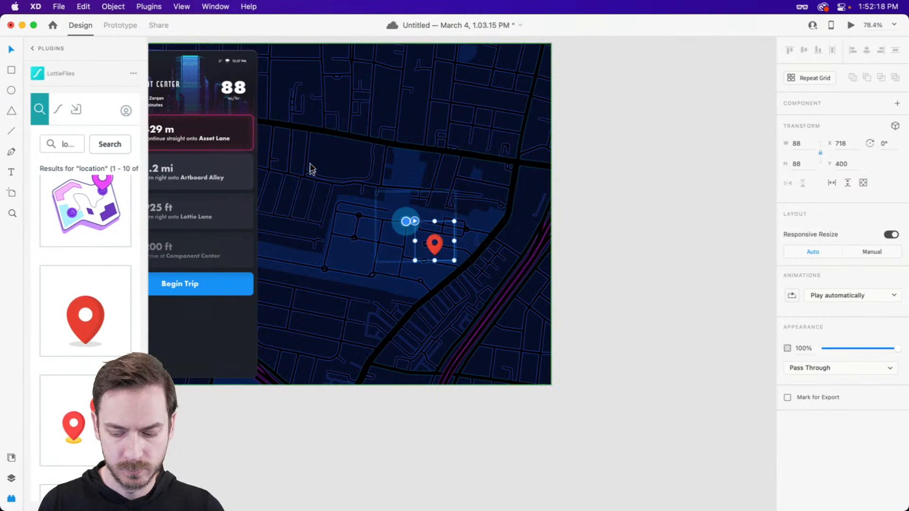
pyautogui.click(311, 168)
pyautogui.scroll(5, 310, 168)
pyautogui.click(518, 303)
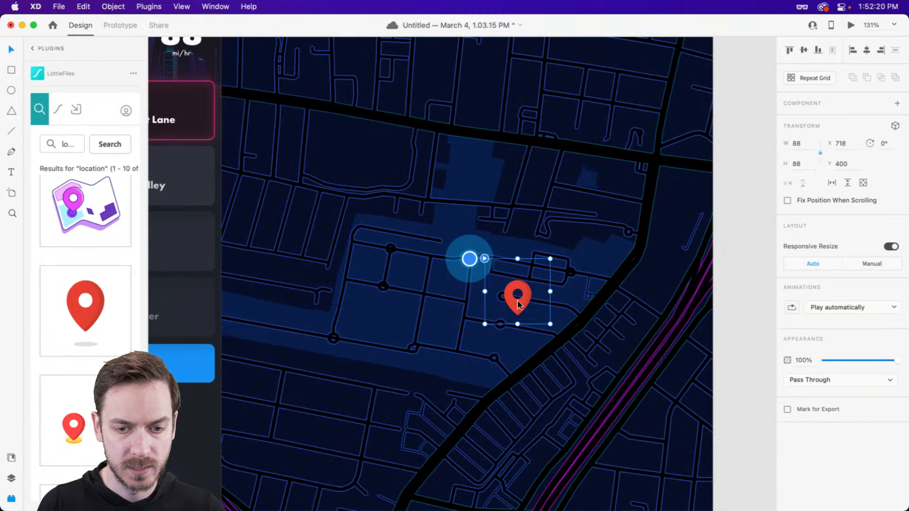
pyautogui.moveTo(518, 303); pyautogui.dragTo(303, 182)
pyautogui.press('super+y')
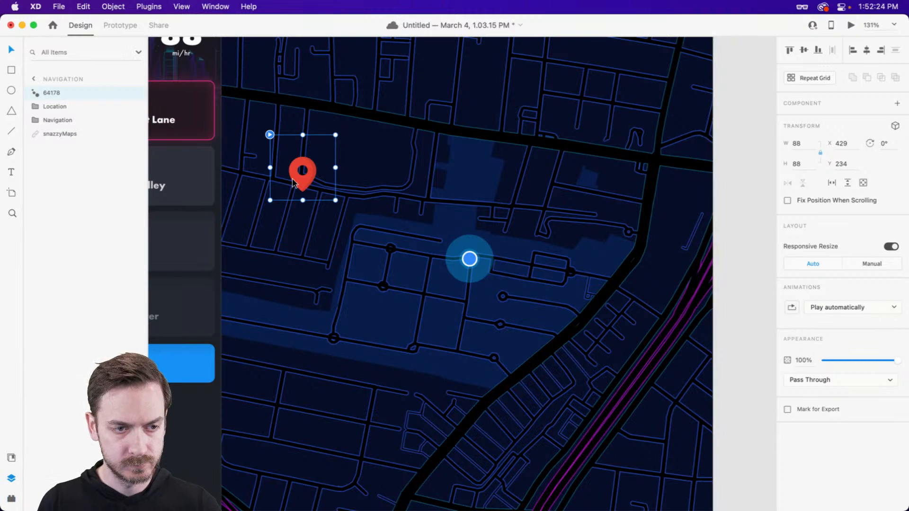
# Turn on looping for the automatically playing red pin animation and preview it on the navigation screen
pyautogui.click(794, 308)
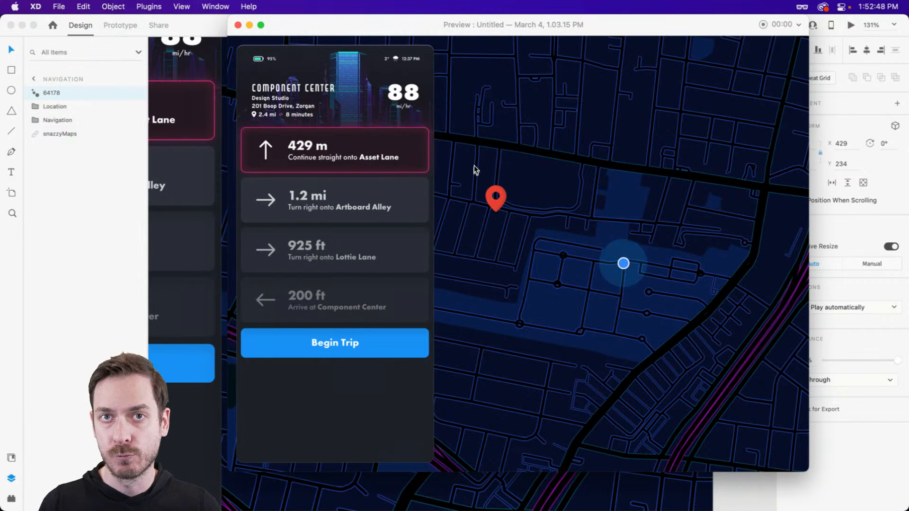
pyautogui.press('super+w')
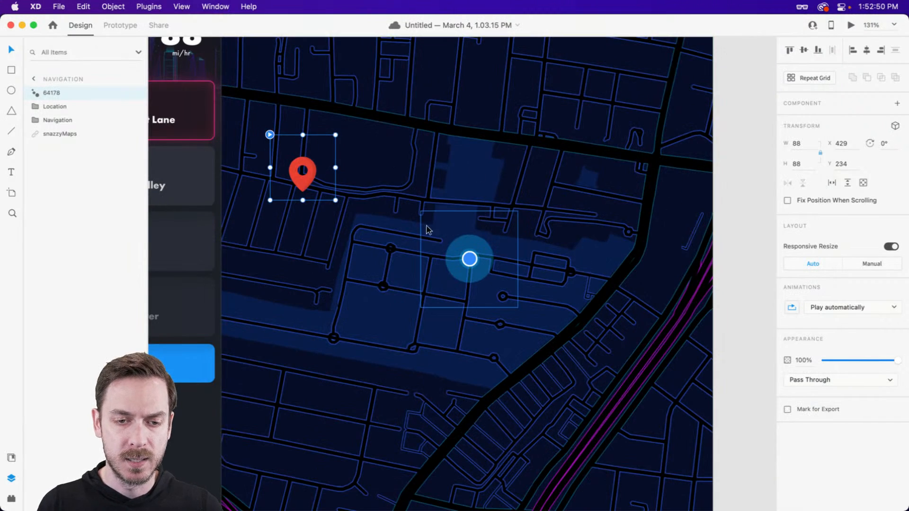
pyautogui.scroll(4, 426, 229)
pyautogui.moveTo(425, 216); pyautogui.dragTo(501, 196)
pyautogui.scroll(-8, 498, 195)
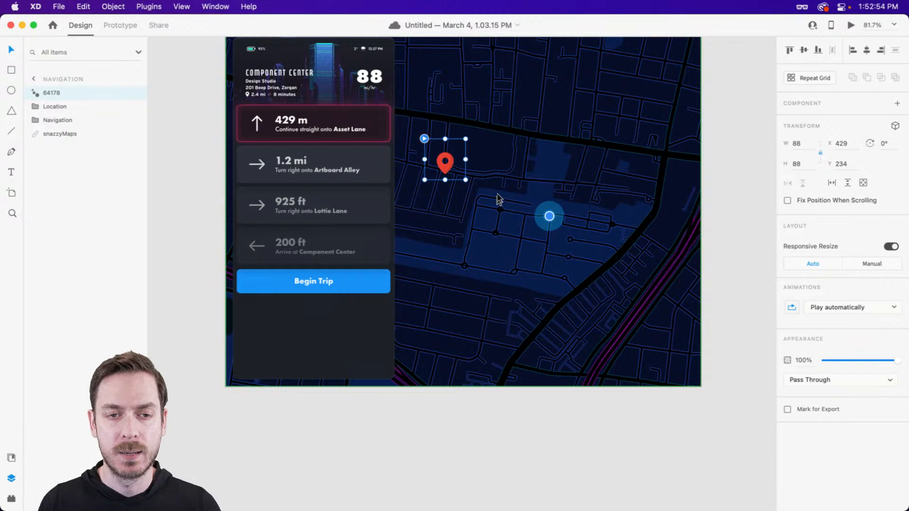
# Combine the red pin, Location marker and map image into one group that scrolls horizontally and vertically
pyautogui.scroll(3, 508, 179)
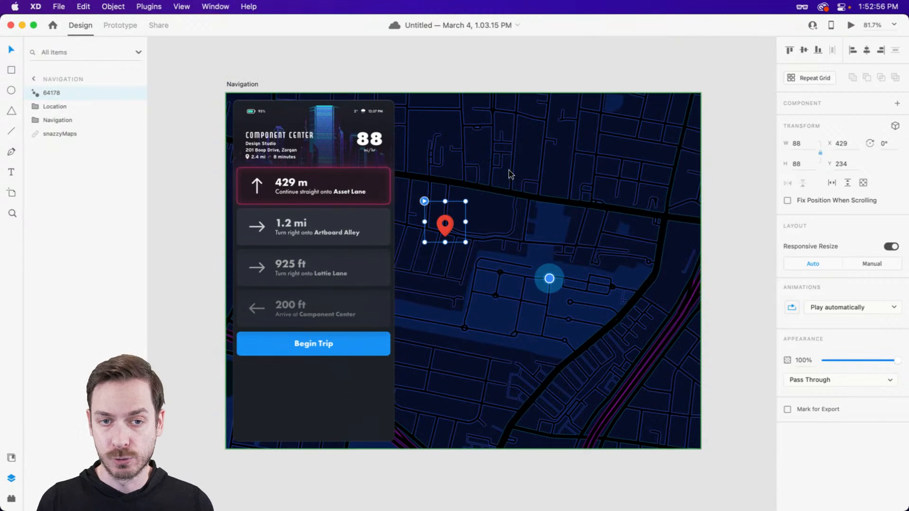
pyautogui.press('super+y')
pyautogui.press('super+y')
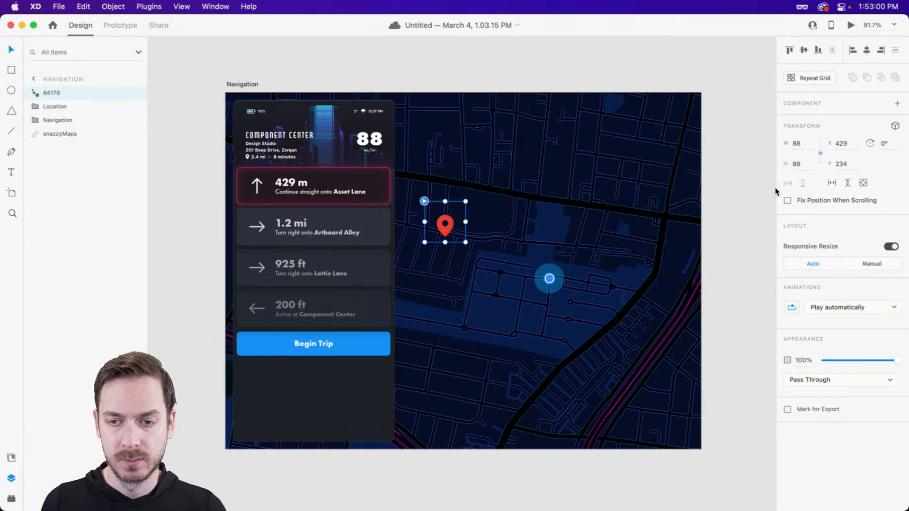
pyautogui.moveTo(711, 163); pyautogui.dragTo(439, 310)
pyautogui.moveTo(437, 229); pyautogui.dragTo(463, 216)
pyautogui.press('super+z')
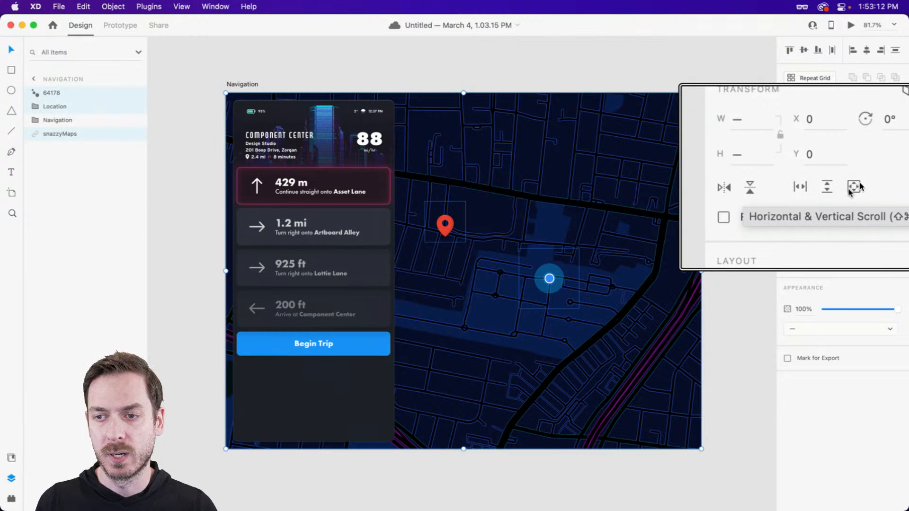
pyautogui.click(855, 187)
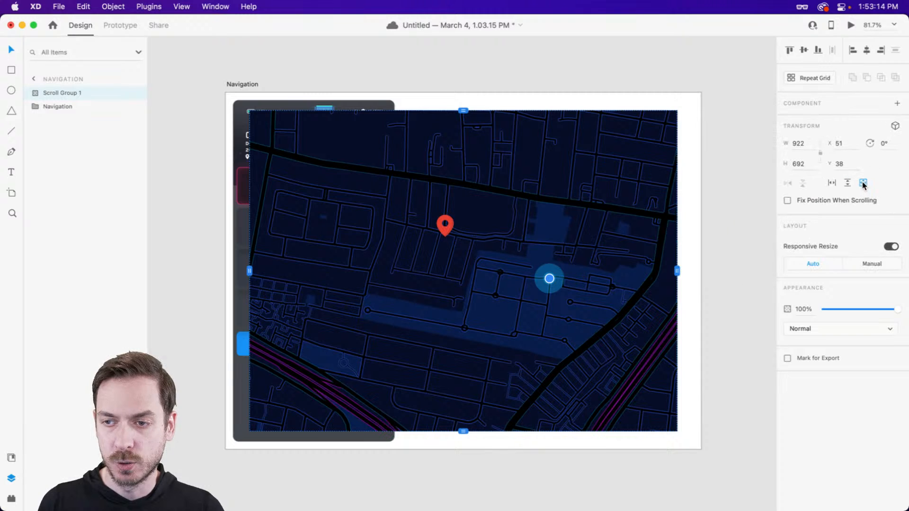
# Extend the scroll group's viewport on all sides to fill the artboard at 1024 by 768, X 0, Y 0
pyautogui.moveTo(677, 271); pyautogui.dragTo(701, 268)
pyautogui.moveTo(473, 113); pyautogui.dragTo(475, 93)
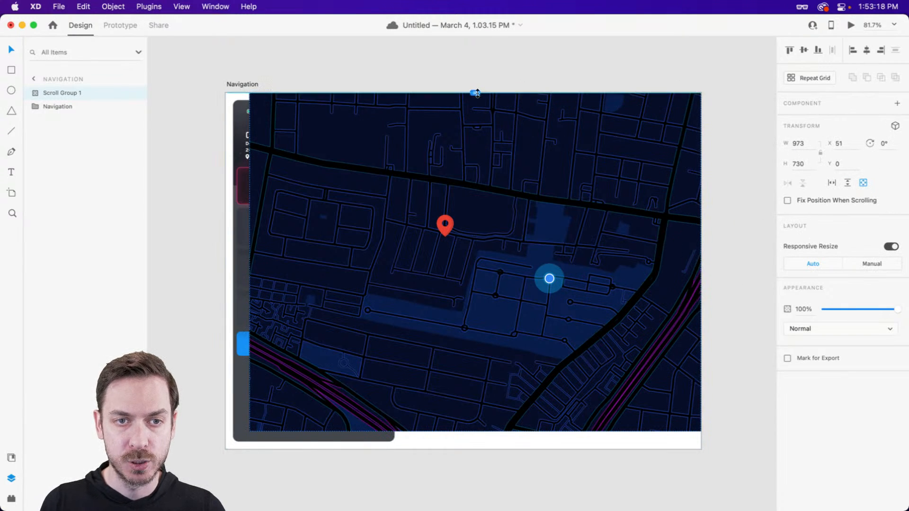
pyautogui.moveTo(477, 440); pyautogui.dragTo(476, 452)
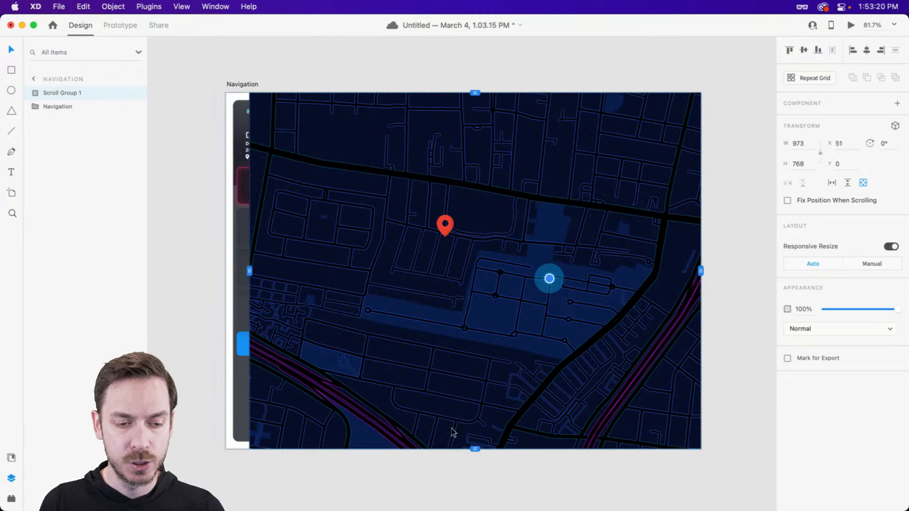
pyautogui.moveTo(249, 262); pyautogui.dragTo(225, 271)
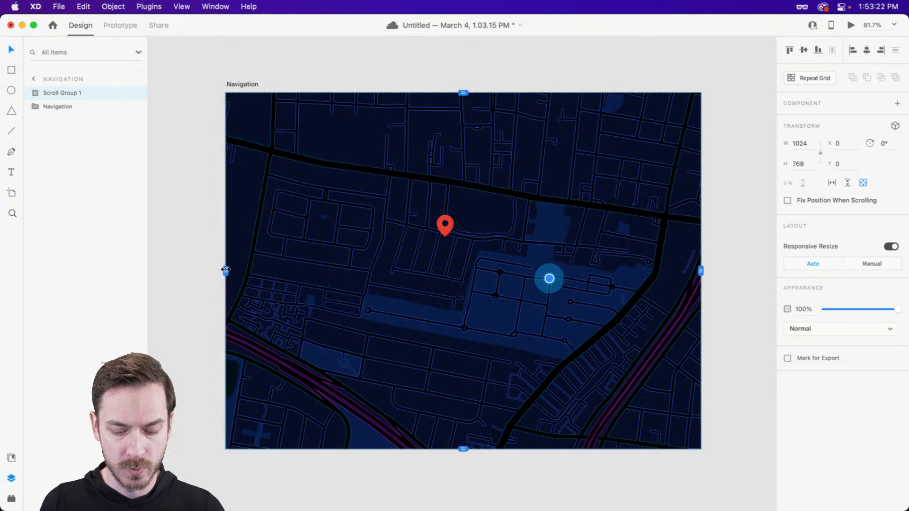
# Move the scroll group below the Navigation group in the layer order
pyautogui.press('super+y')
pyautogui.press('super+y')
pyautogui.moveTo(81, 100); pyautogui.dragTo(24, 116)
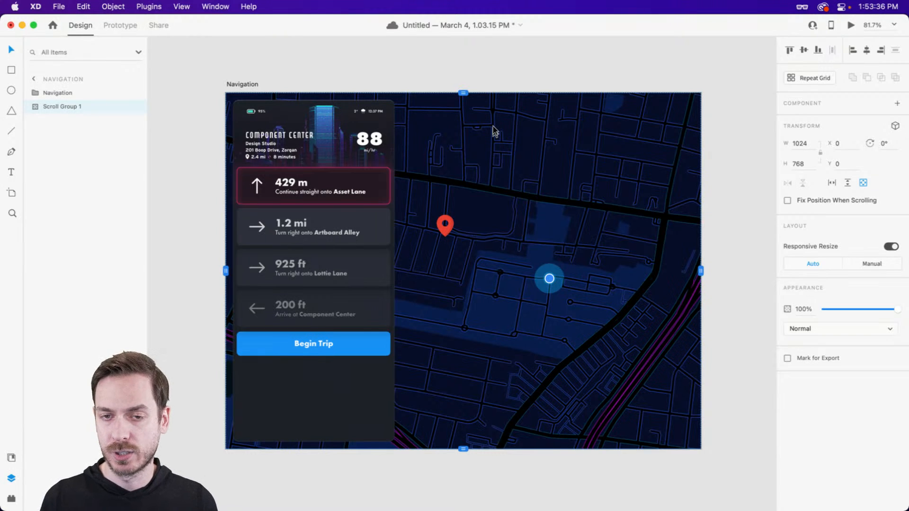
# Select the snazzyMaps image inside the scroll group and preview the navigation screen
pyautogui.doubleClick(502, 155)
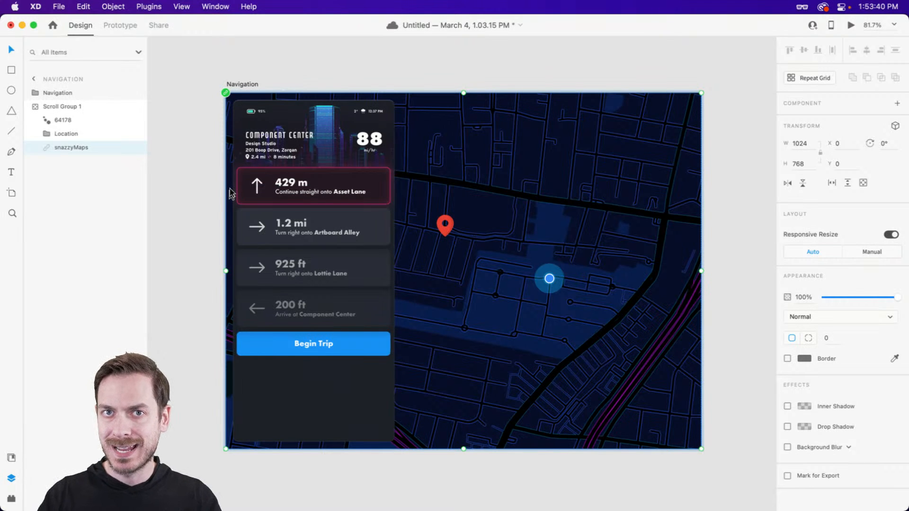
pyautogui.hscroll(2, 231, 192)
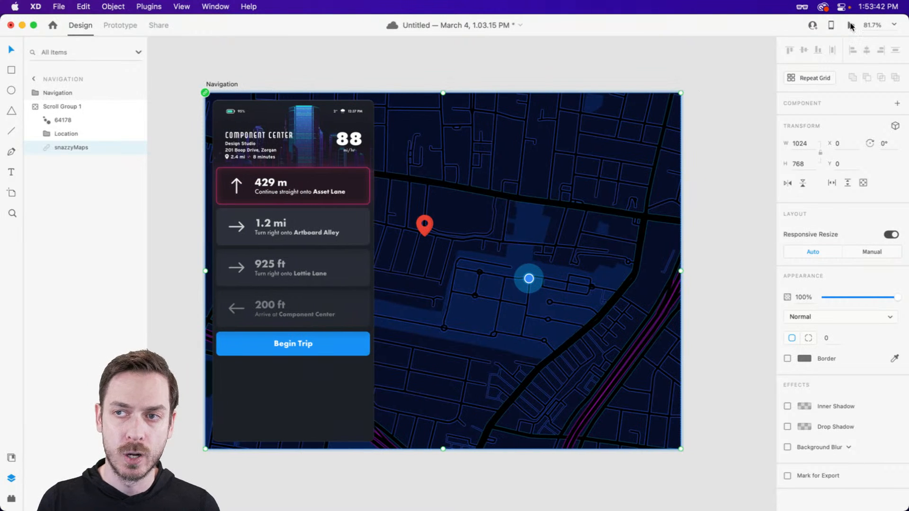
pyautogui.click(851, 25)
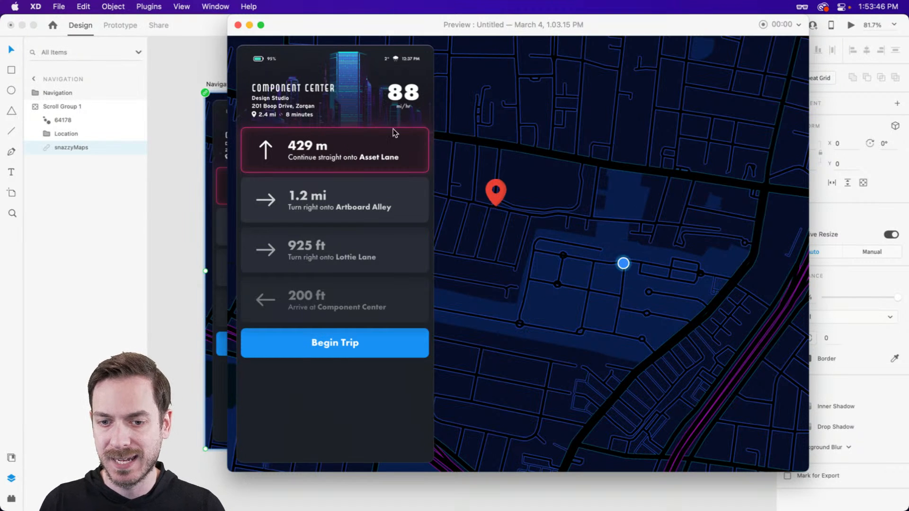
pyautogui.press('Escape')
# Enlarge the map image inside the scroll group from its centre to 1734 by 1288, extending beyond the artboard
pyautogui.moveTo(453, 230); pyautogui.dragTo(483, 188)
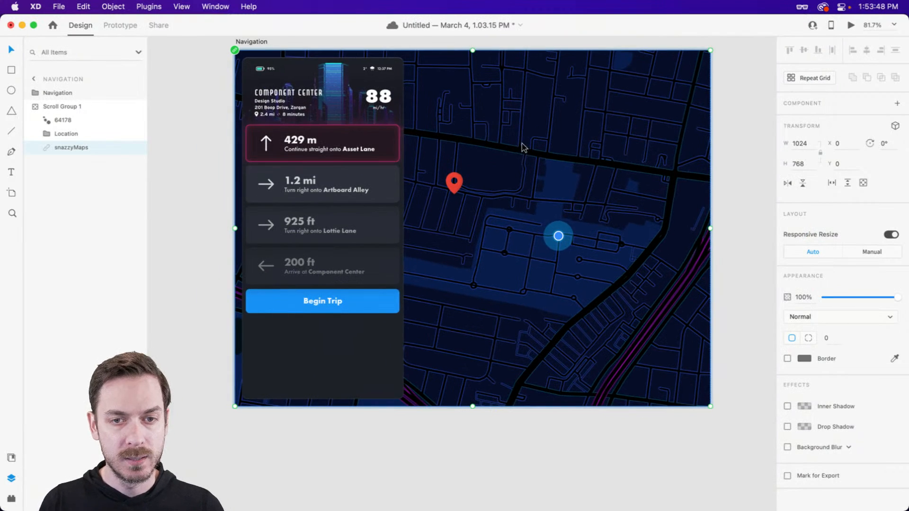
pyautogui.scroll(-5, 564, 223)
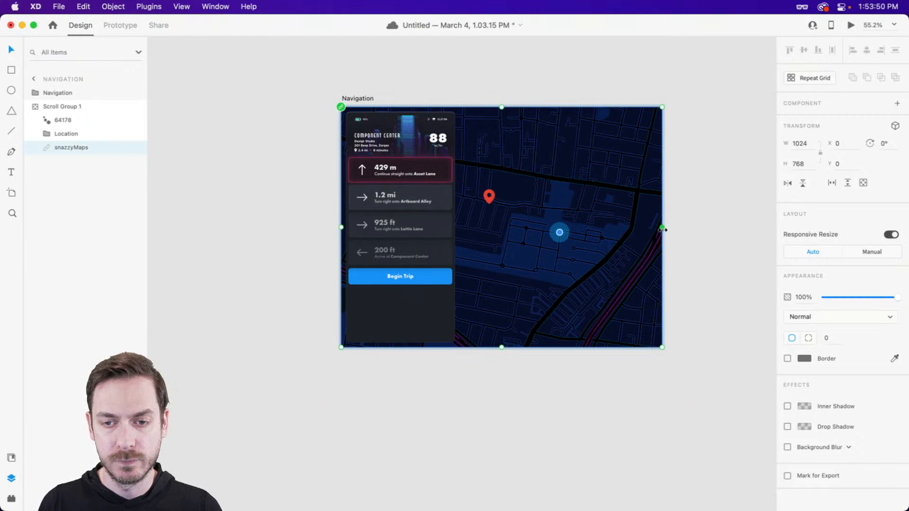
pyautogui.moveTo(662, 229); pyautogui.dragTo(768, 228)
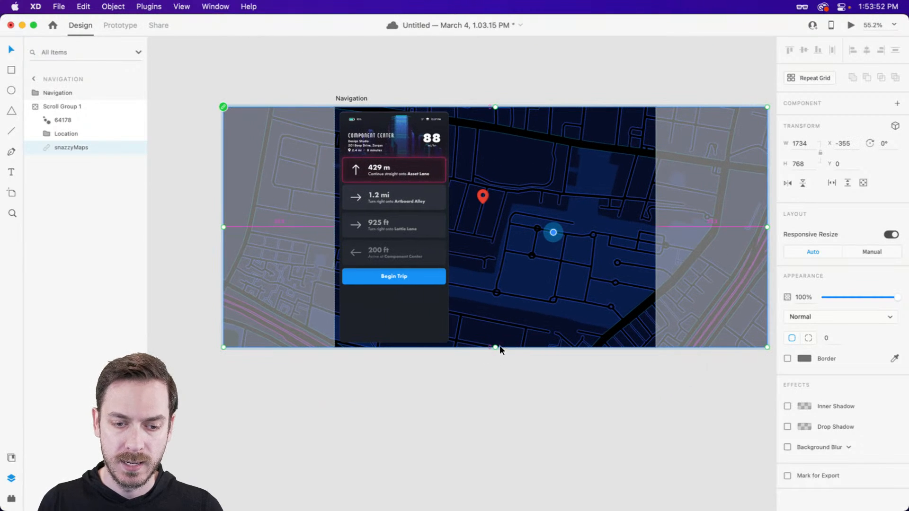
pyautogui.moveTo(499, 347); pyautogui.dragTo(491, 431)
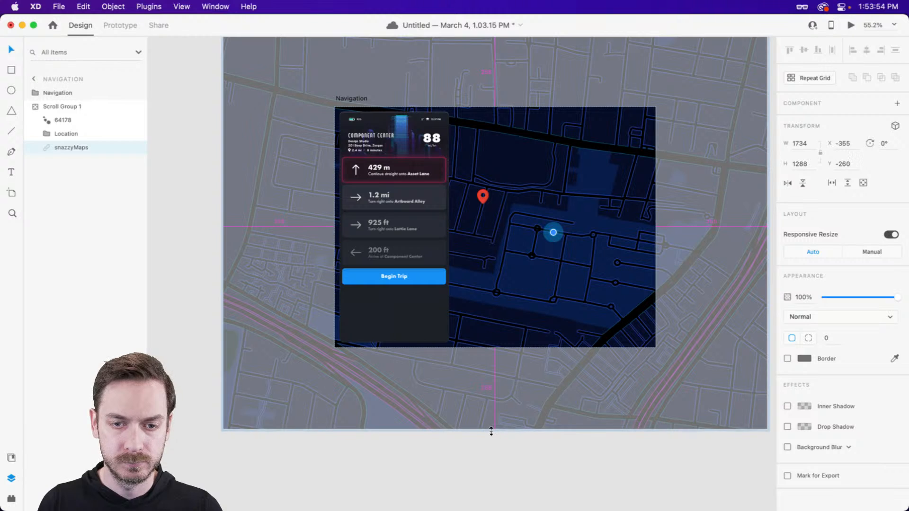
# Preview the navigation screen and pan the map in several directions to test its scrolling behind the directions panel
pyautogui.click(851, 25)
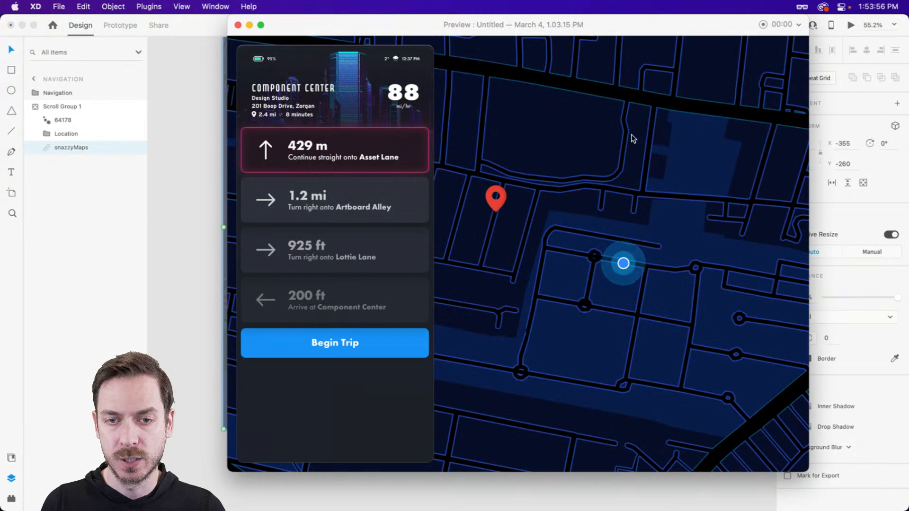
pyautogui.moveTo(595, 171); pyautogui.dragTo(595, 193)
pyautogui.moveTo(705, 289); pyautogui.dragTo(663, 235)
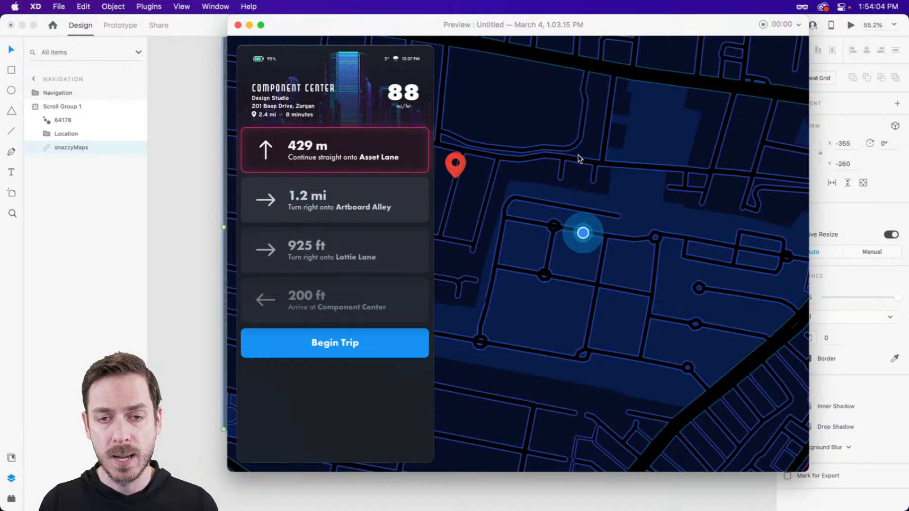
pyautogui.moveTo(564, 158); pyautogui.dragTo(603, 173)
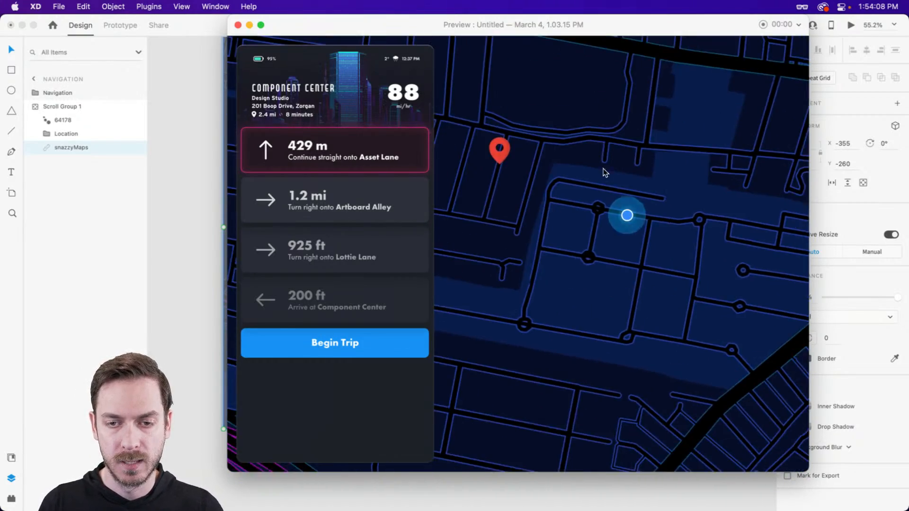
pyautogui.press('super+w')
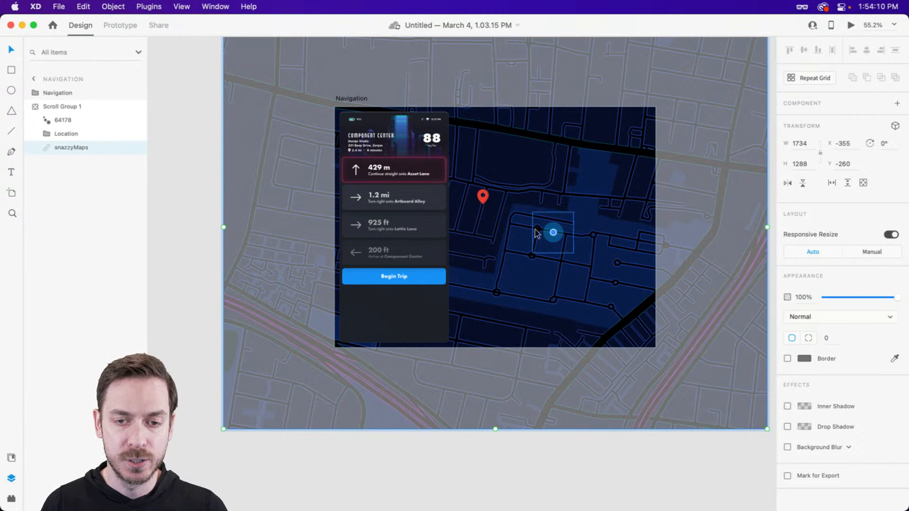
# Draw a 70 by 70 circle on the lower part of the map at X 613, Y 601
pyautogui.scroll(3, 528, 225)
pyautogui.moveTo(574, 432); pyautogui.dragTo(562, 297)
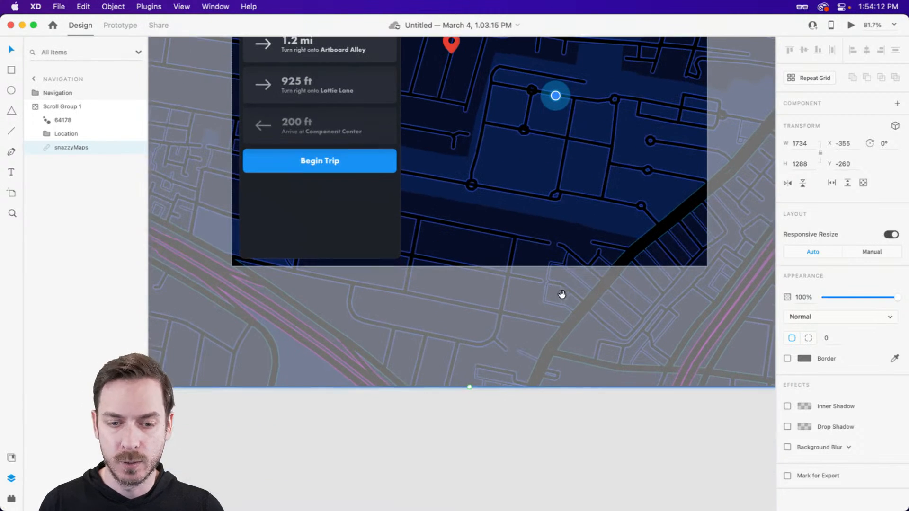
pyautogui.press('e')
pyautogui.moveTo(517, 190); pyautogui.dragTo(547, 218)
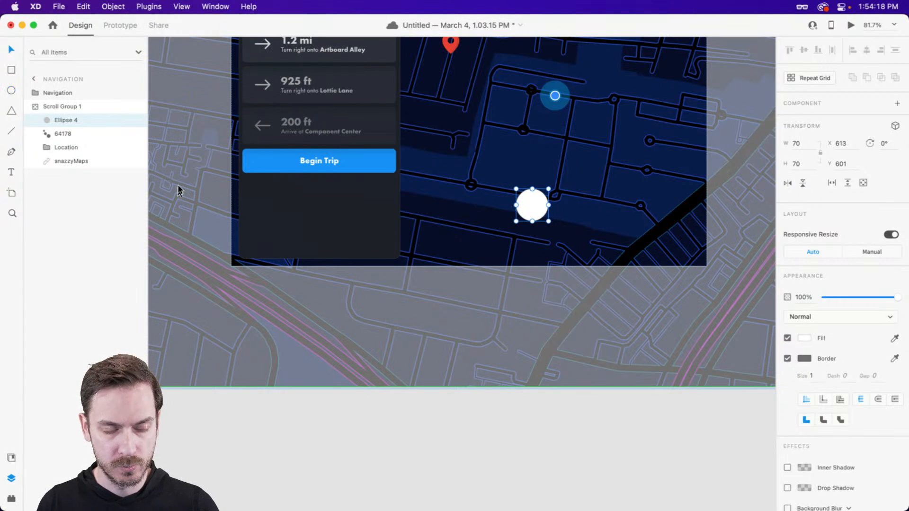
# Fill the circle with the avatar image 3. Black Man.png from the Meta People folder and remove its border
pyautogui.press('super+Tab')
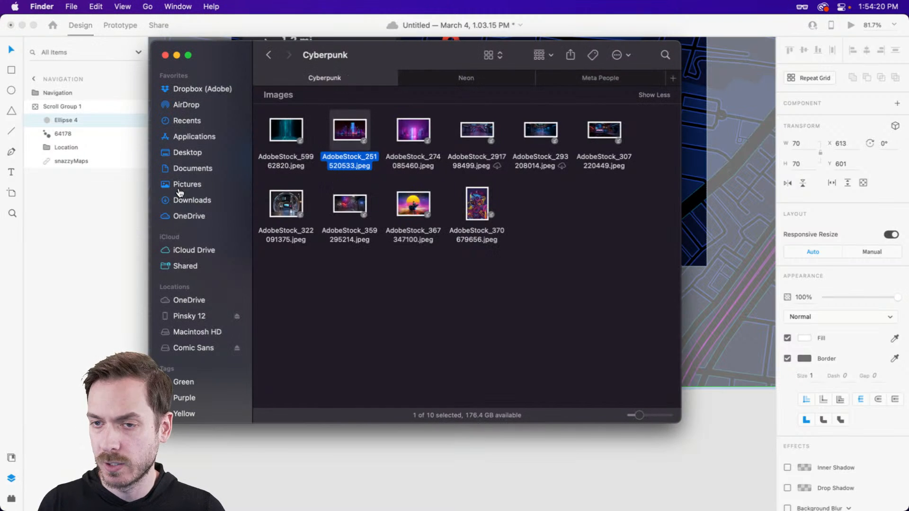
pyautogui.click(482, 282)
pyautogui.click(540, 79)
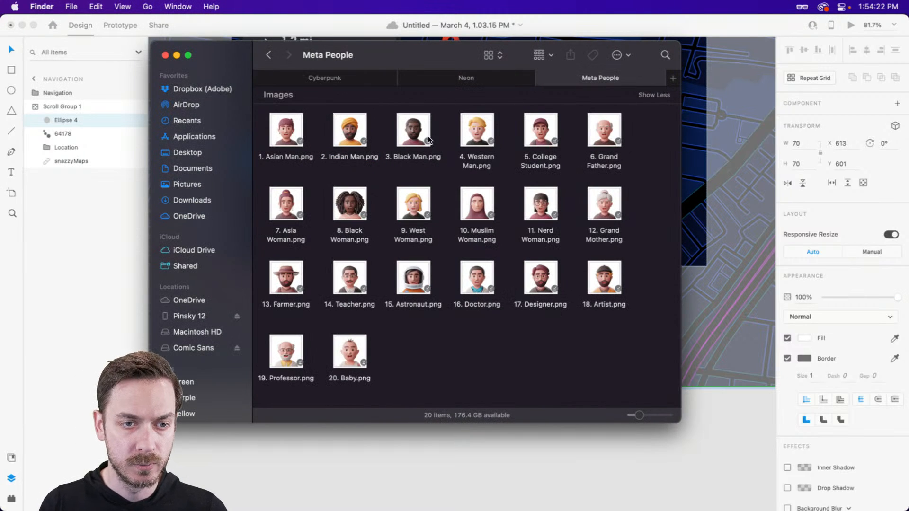
pyautogui.press('super+Tab')
pyautogui.moveTo(429, 140); pyautogui.dragTo(441, 196)
pyautogui.click(787, 359)
# Fill a copy of the avatar circle with 11. Nerd Woman.png and duplicate it to X 1064, Y 535
pyautogui.press('super+Tab')
pyautogui.press('super+Tab')
pyautogui.moveTo(547, 199); pyautogui.dragTo(738, 205)
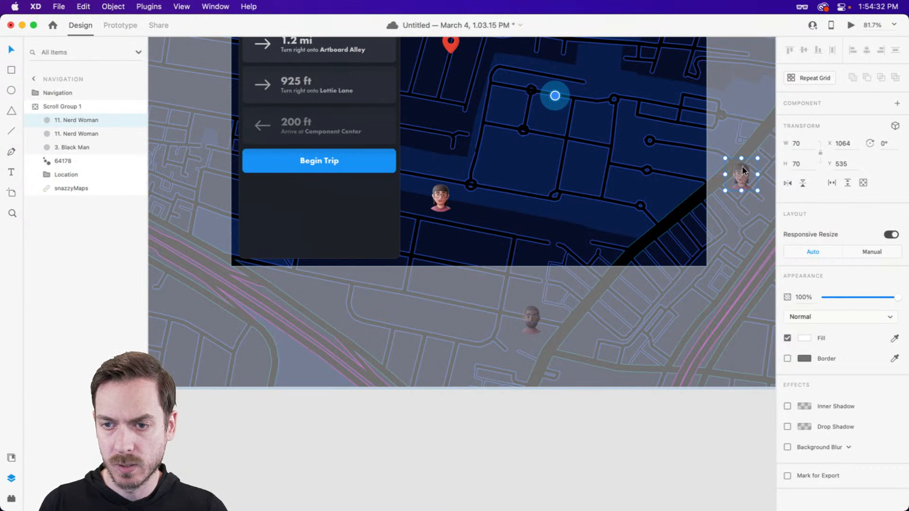
# Replace the duplicate's image with 6. Grand Father.png and place another copy above the artboard at X 547, Y -173
pyautogui.moveTo(743, 168); pyautogui.dragTo(648, 197)
pyautogui.press('super+Tab')
pyautogui.press('super+Tab')
pyautogui.moveTo(598, 133); pyautogui.dragTo(424, 102)
# Fill the avatar copy above the artboard with 15. Astronaut.png and preview the navigation screen
pyautogui.press('super+Tab')
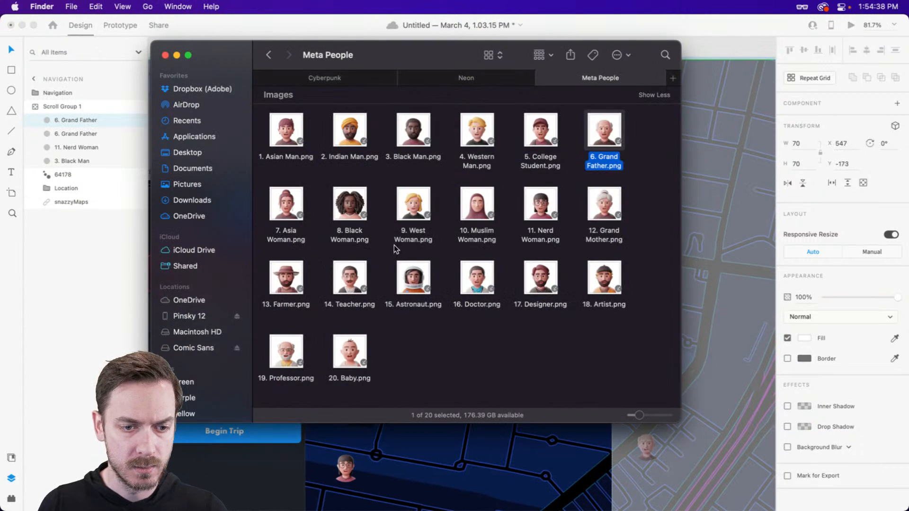
pyautogui.moveTo(410, 288); pyautogui.dragTo(412, 120)
pyautogui.press('super+Tab')
pyautogui.moveTo(434, 153); pyautogui.dragTo(529, 101)
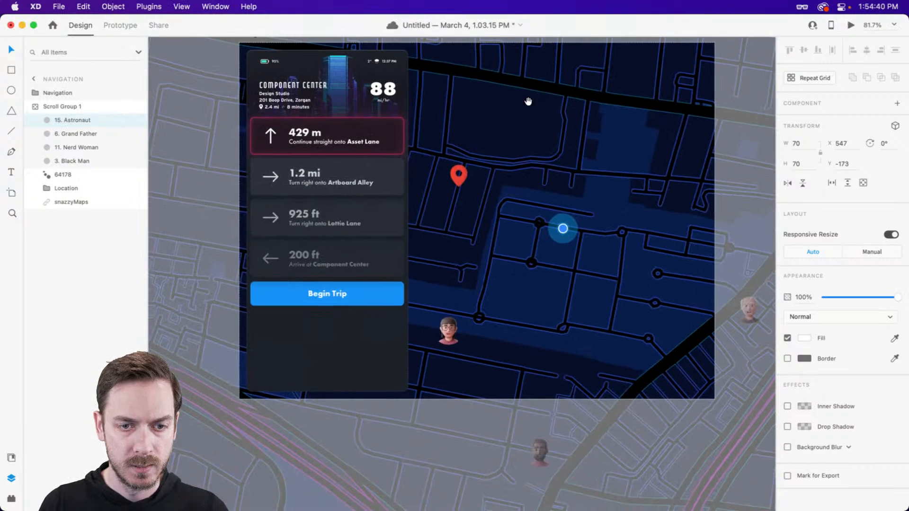
pyautogui.press('super+Return')
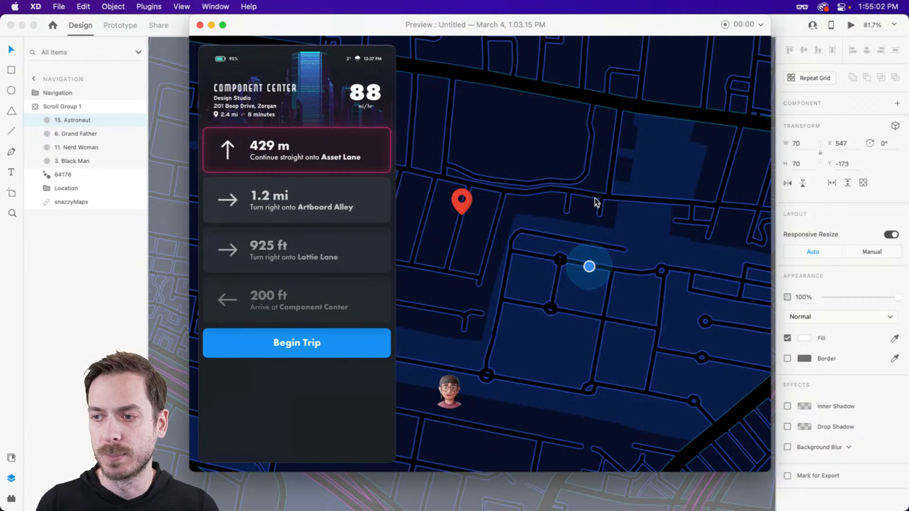
pyautogui.press('super+w')
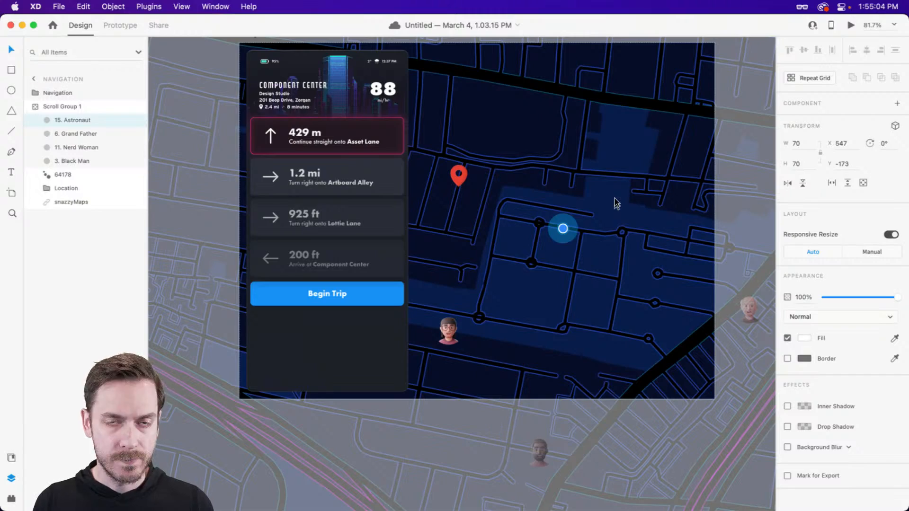